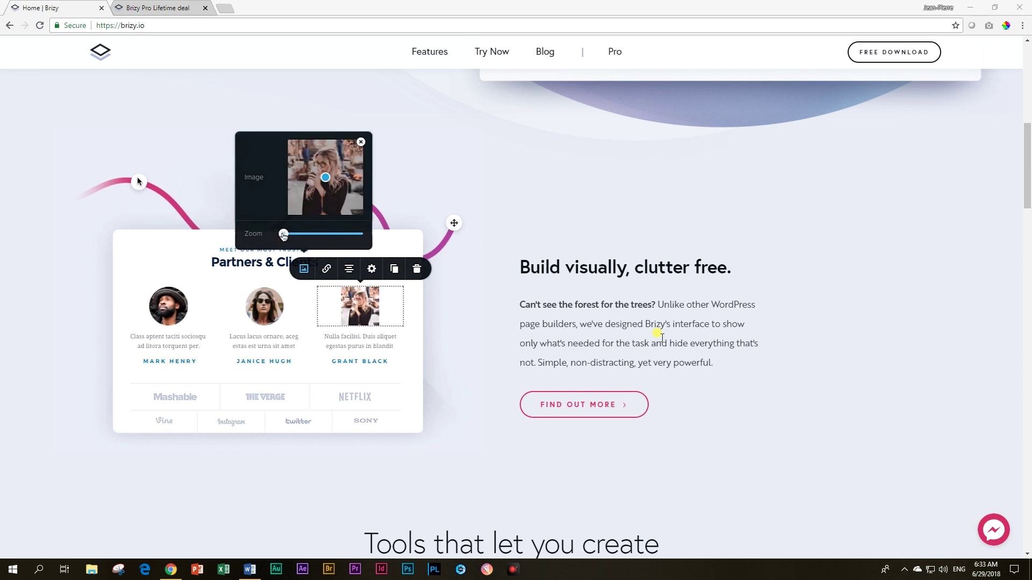
# Step: Scroll down the brizy.io homepage past the card-building tools to Typography & Colors
pyautogui.scroll(-3, 662, 337)
pyautogui.scroll(-3, 662, 338)
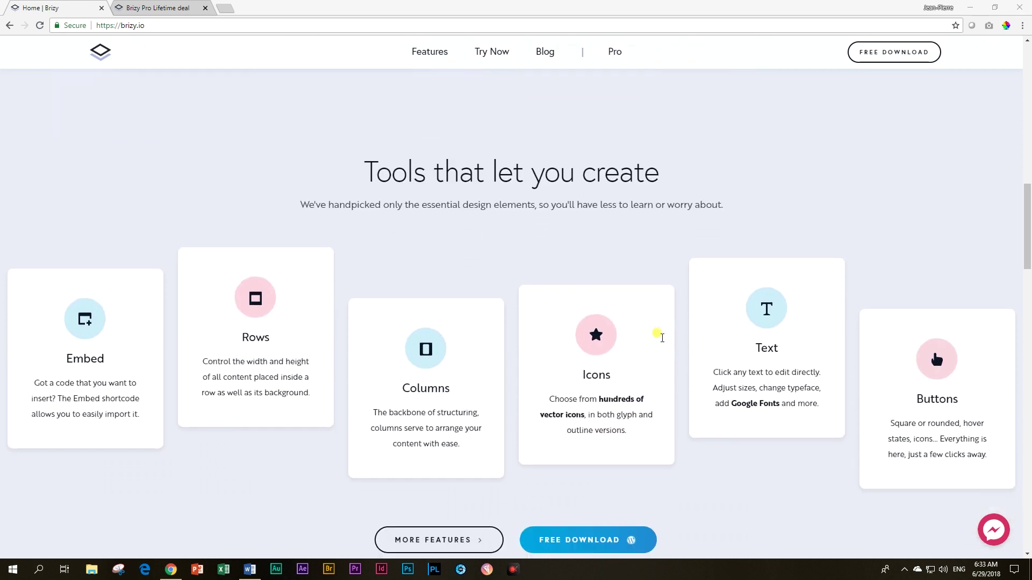
pyautogui.scroll(-5, 662, 338)
pyautogui.scroll(-5, 662, 338)
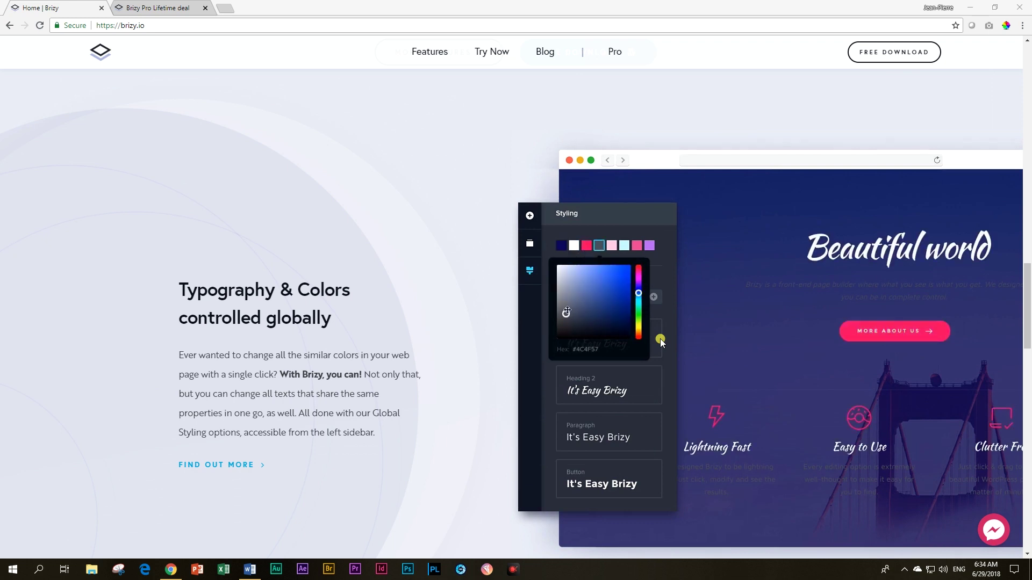
pyautogui.scroll(-7, 661, 335)
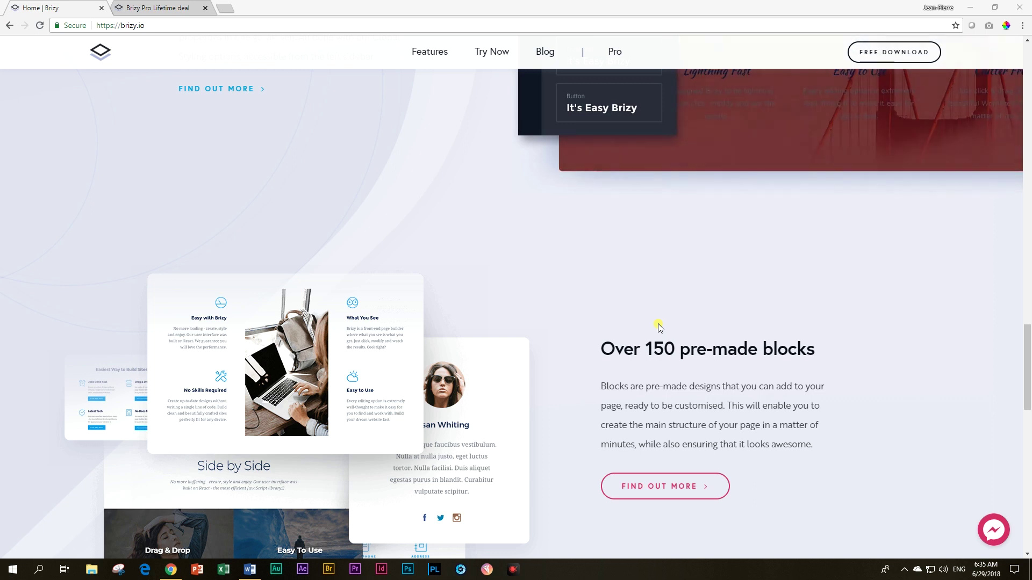
# Step: Scroll to the brizy.io footer, then back up to the Bang for No Buck feature row
pyautogui.scroll(-4, 699, 359)
pyautogui.scroll(-3, 700, 360)
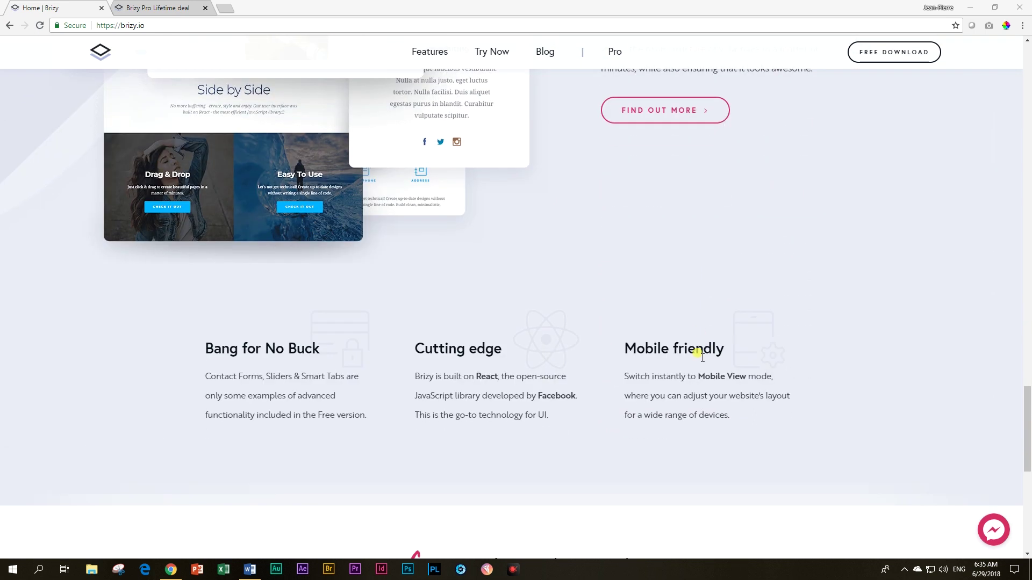
pyautogui.scroll(-5, 704, 359)
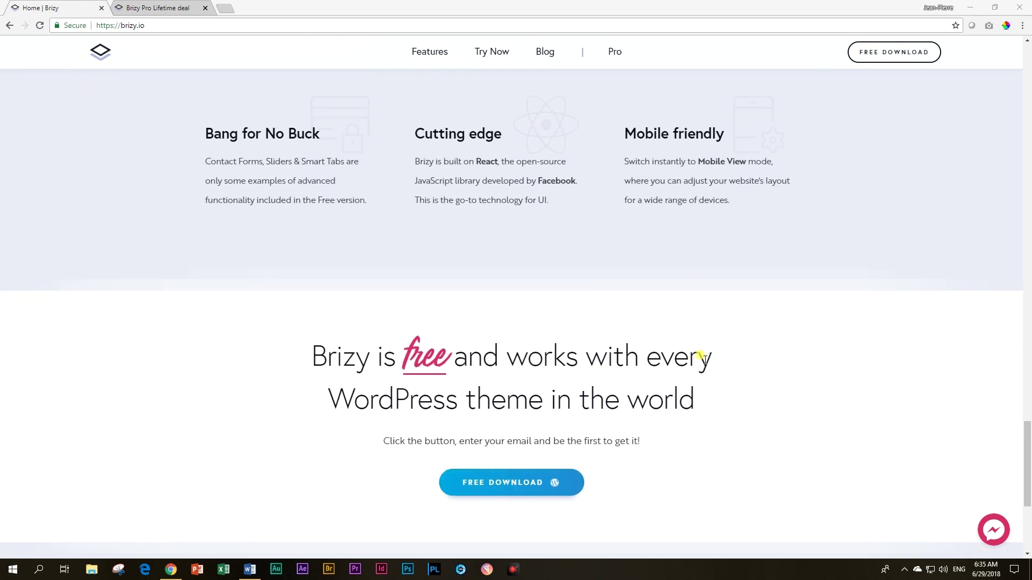
pyautogui.scroll(-1, 706, 360)
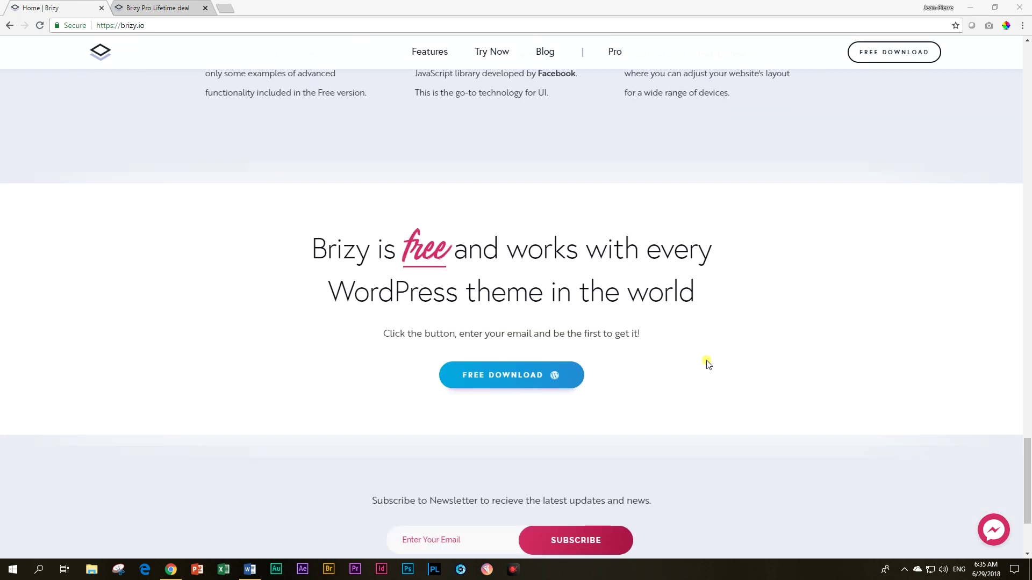
pyautogui.scroll(-3, 708, 360)
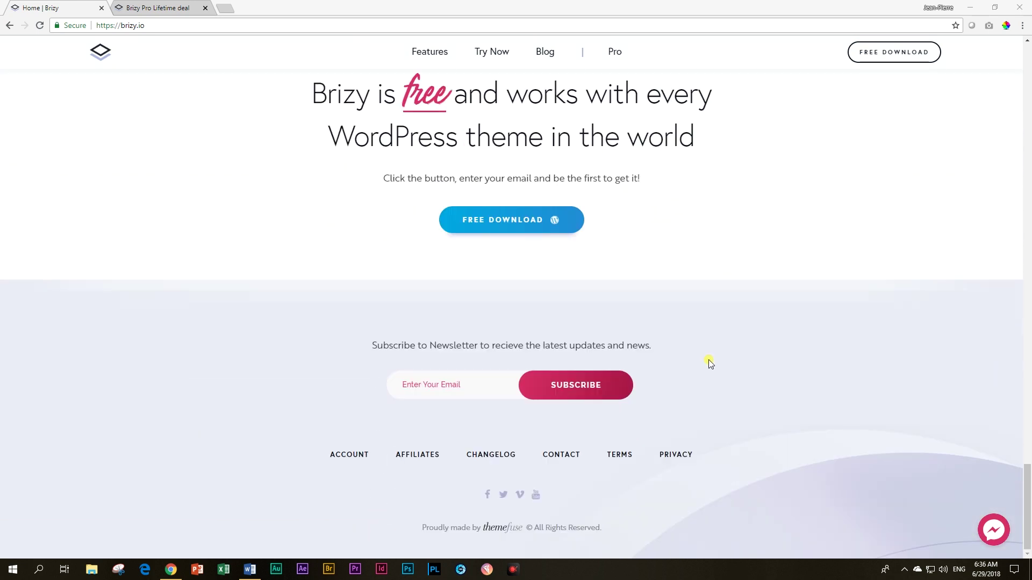
pyautogui.scroll(2, 708, 360)
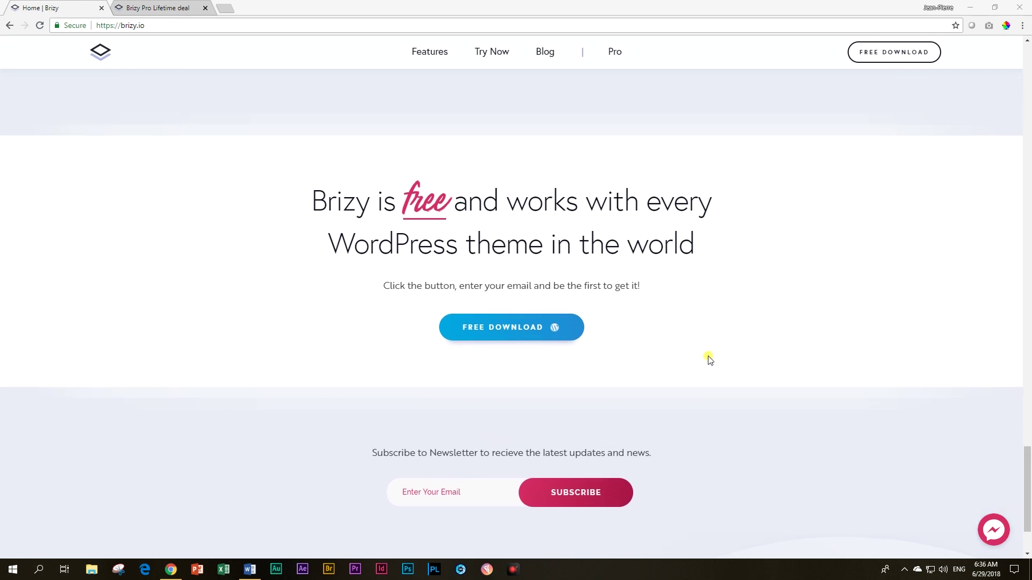
pyautogui.scroll(4, 710, 360)
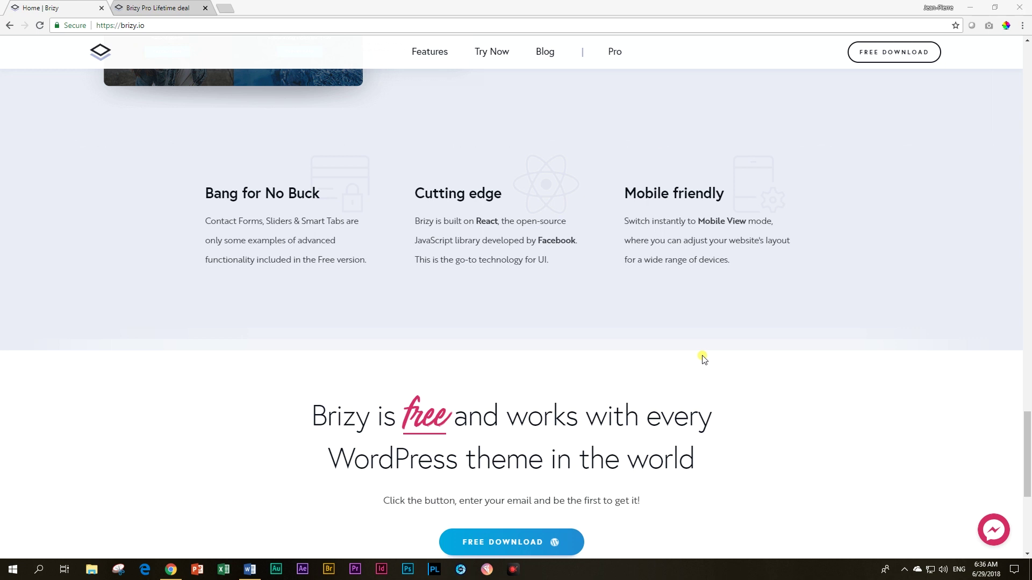
# Step: Switch to the Brizy Pro Lifetime deal tab and scroll down to Pop-up Builder and Role Manager
pyautogui.click(180, 13)
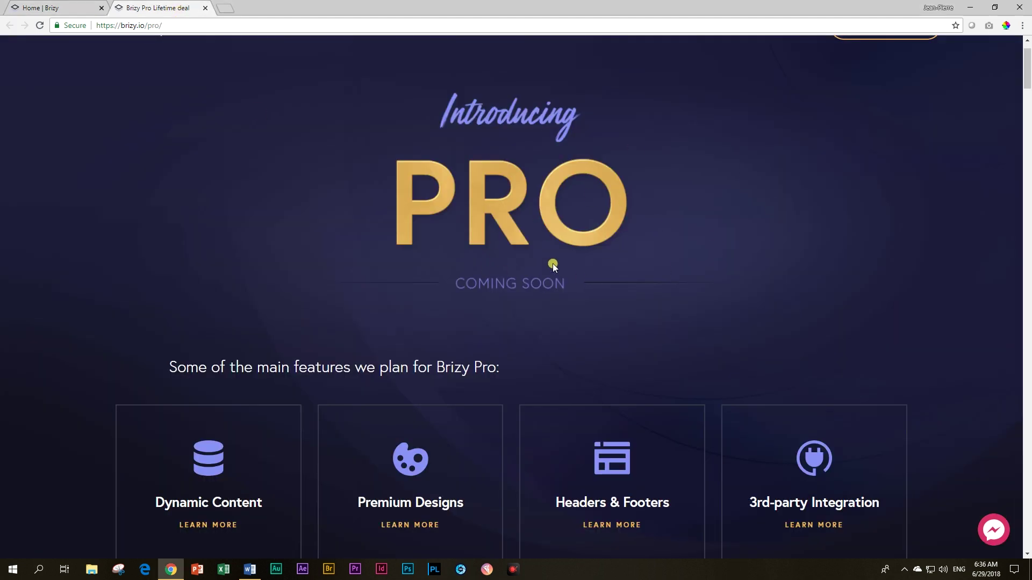
pyautogui.scroll(-3, 552, 280)
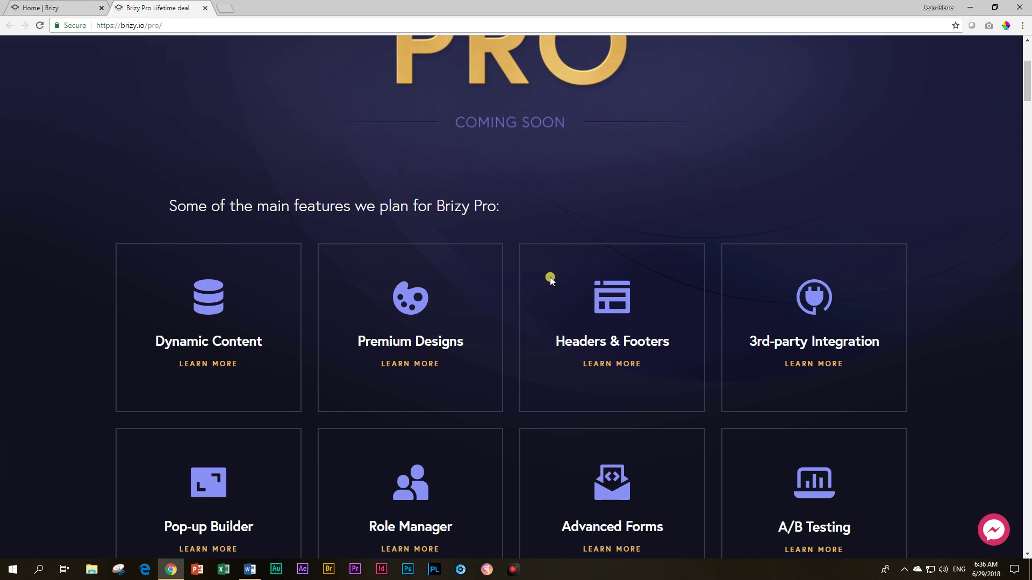
pyautogui.scroll(-9, 550, 276)
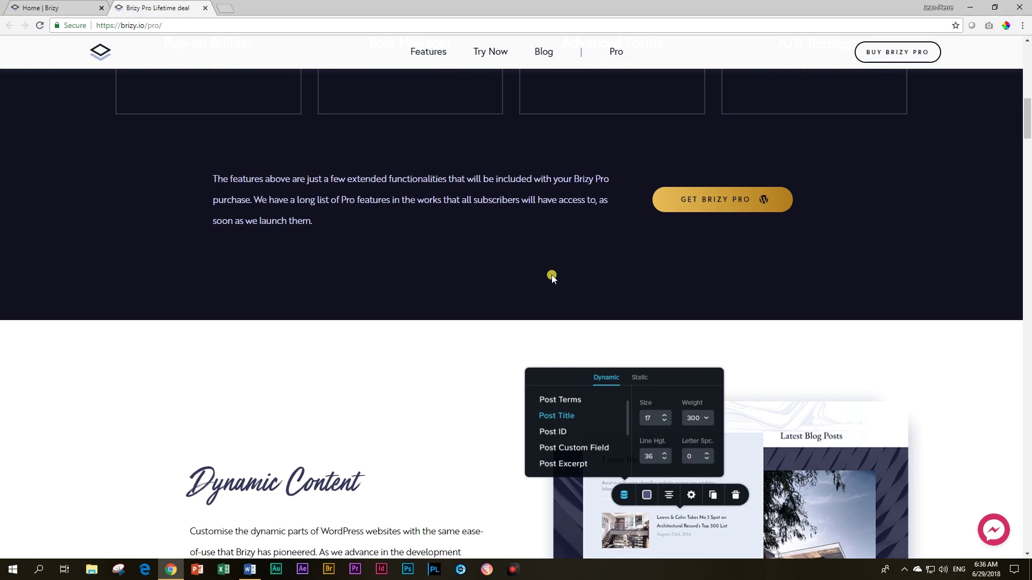
pyautogui.scroll(-18, 552, 277)
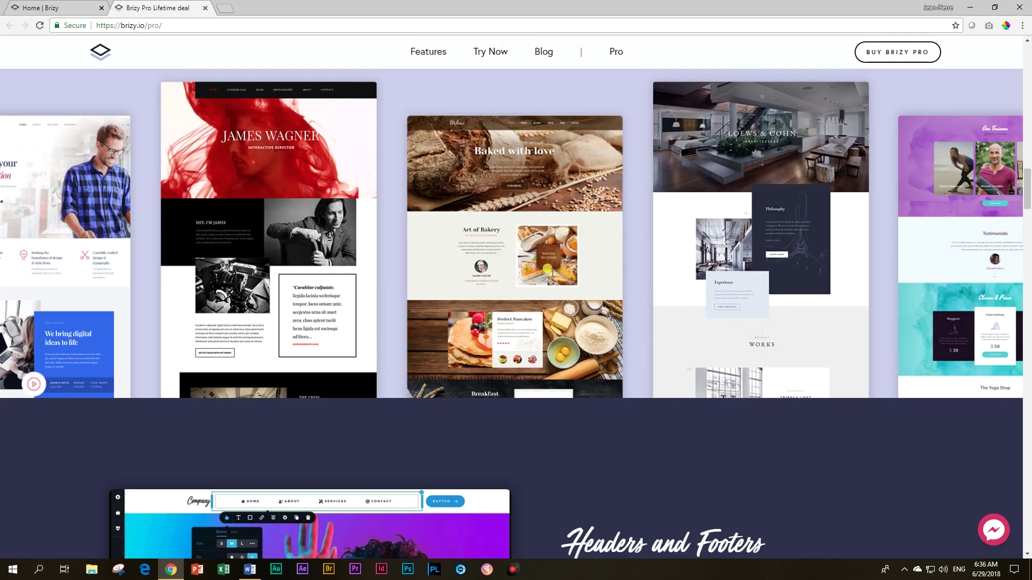
pyautogui.scroll(-20, 553, 274)
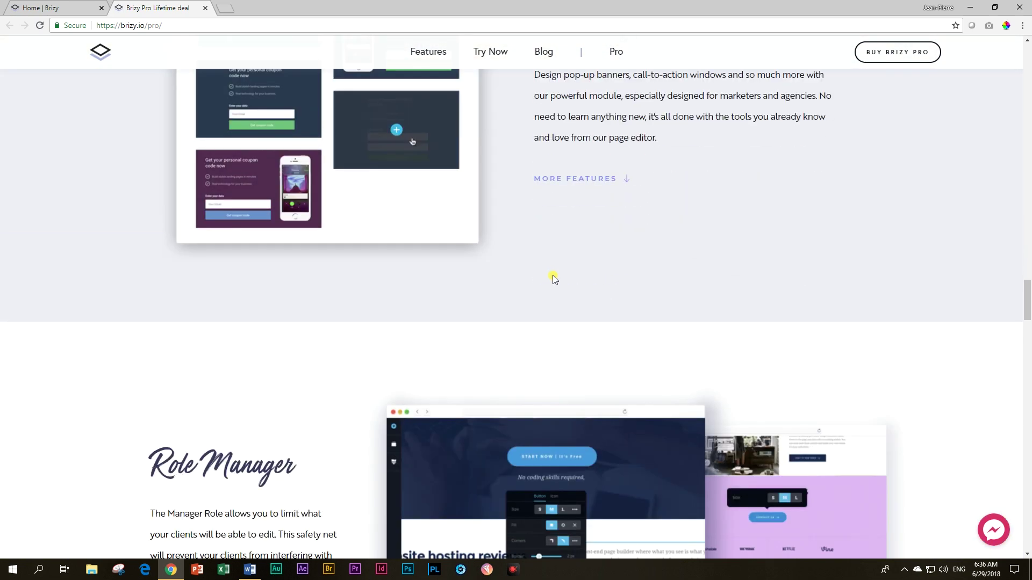
# Step: Scroll further down the Brizy Pro page to AB Testing, White Label and Multisite
pyautogui.scroll(-20, 552, 276)
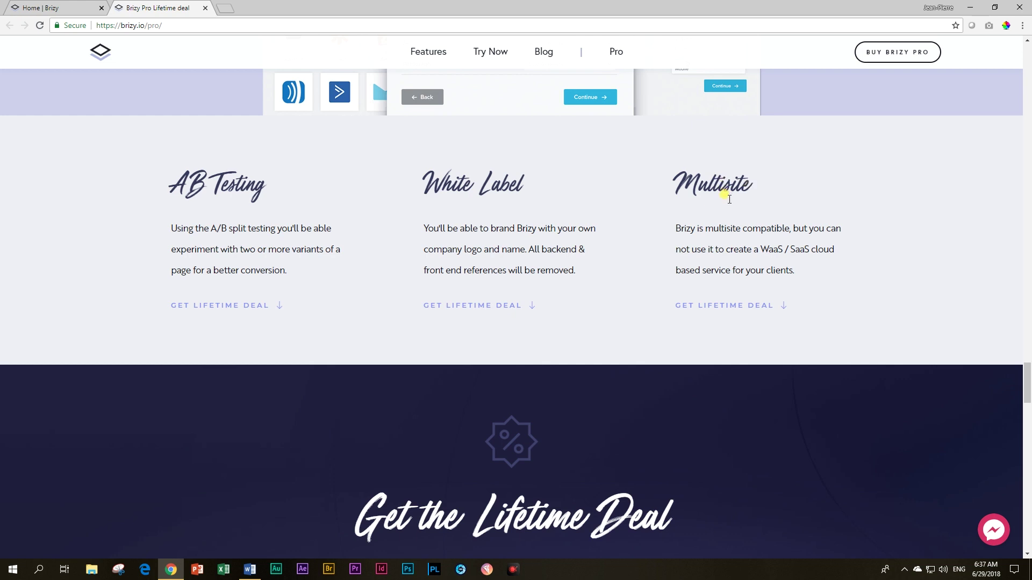
# Step: Scroll down the Brizy Pro page to the Lifetime Deal countdown and $231 price card
pyautogui.scroll(-2, 697, 263)
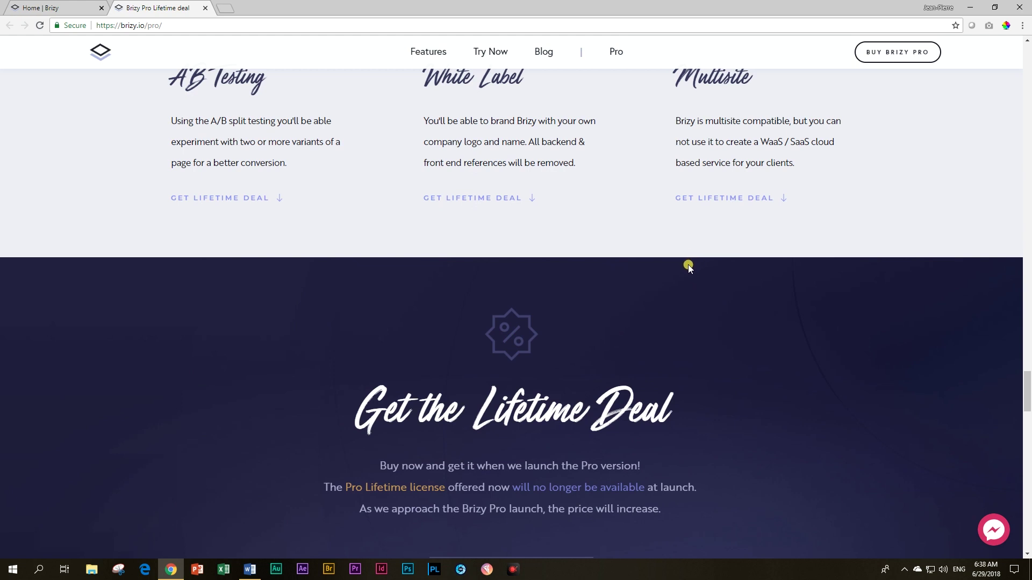
pyautogui.scroll(-3, 688, 265)
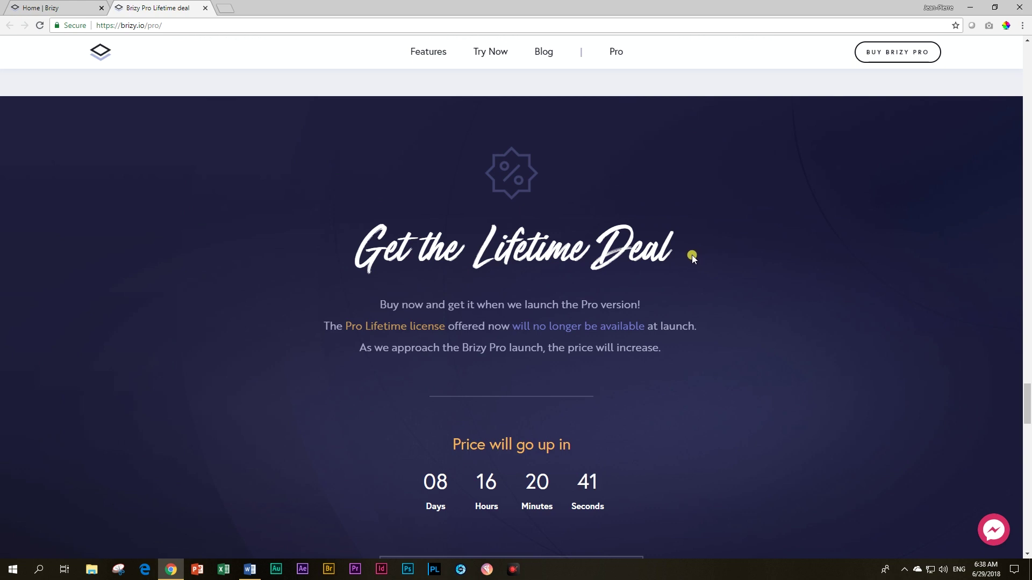
pyautogui.scroll(-3, 692, 255)
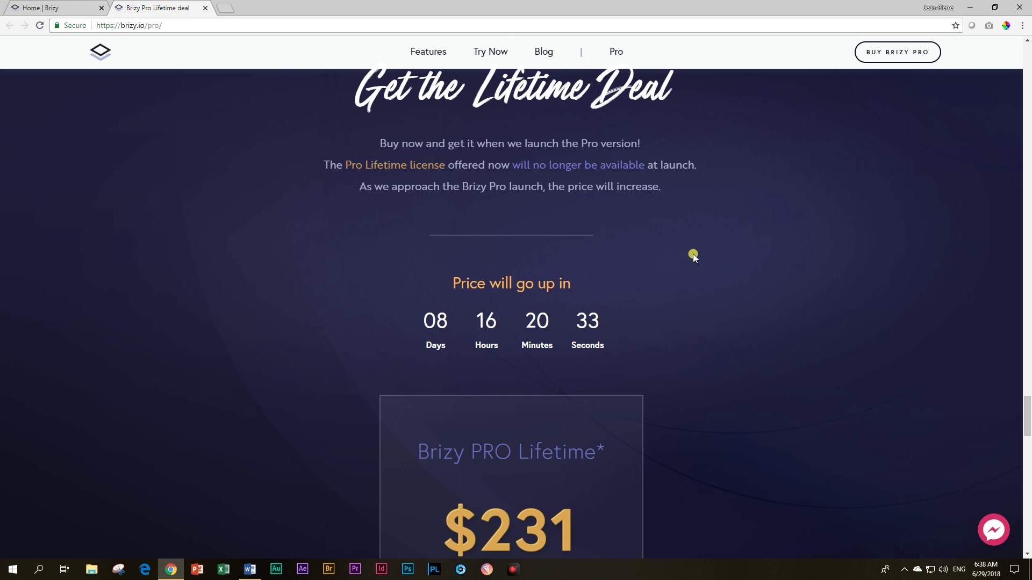
pyautogui.scroll(7, 692, 256)
# Step: Scroll up to the nativo-cafe.com coffee-bean banner with the yellow NATIVO logo
pyautogui.scroll(4, 692, 254)
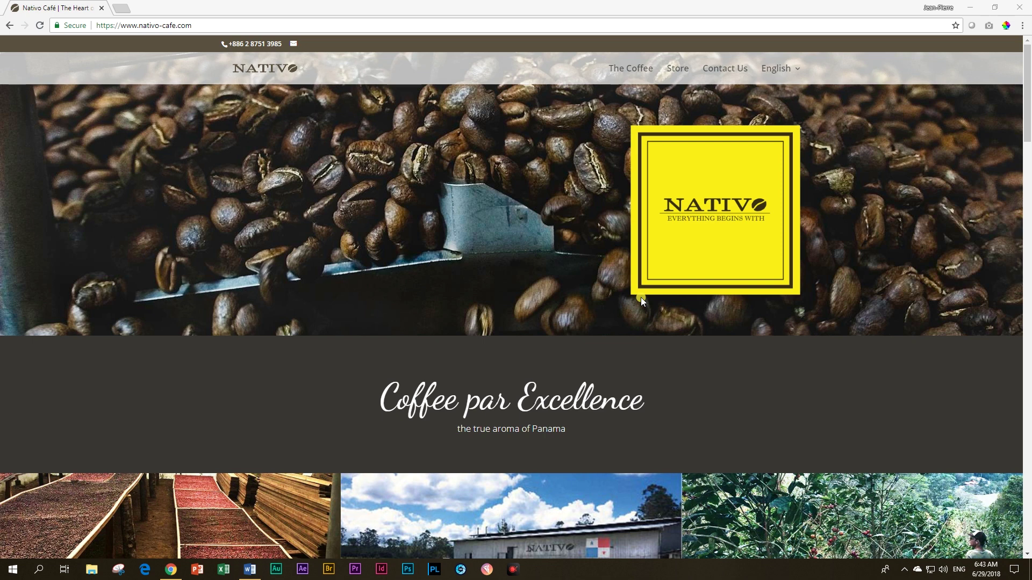
pyautogui.scroll(-10, 641, 298)
pyautogui.scroll(-15, 646, 312)
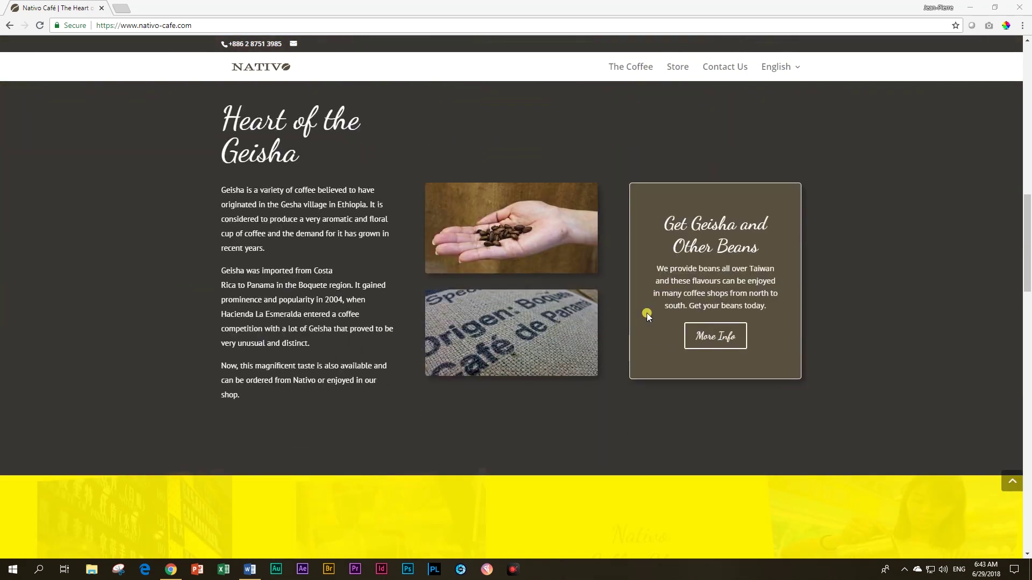
pyautogui.scroll(-8, 647, 319)
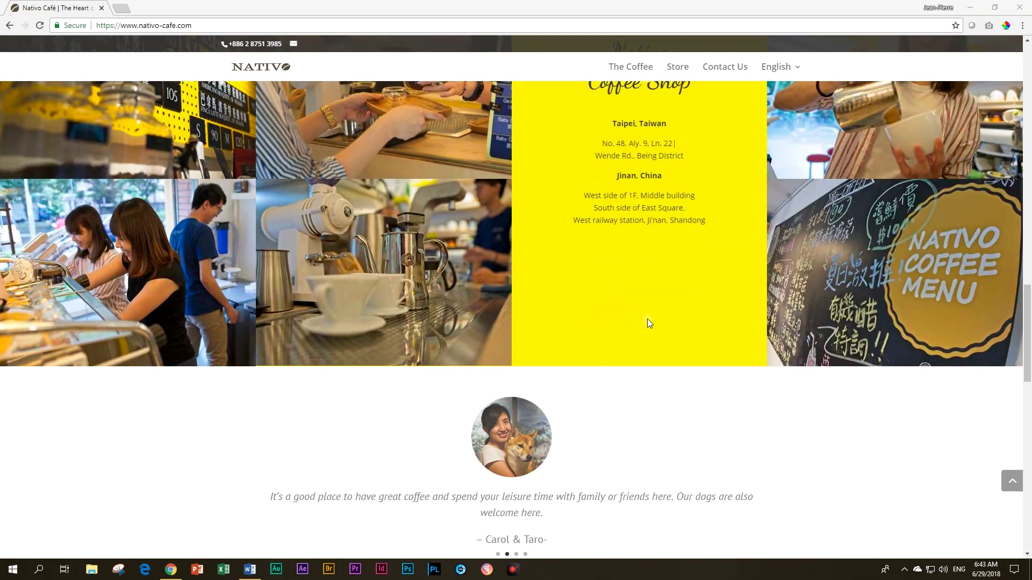
pyautogui.scroll(-7, 661, 318)
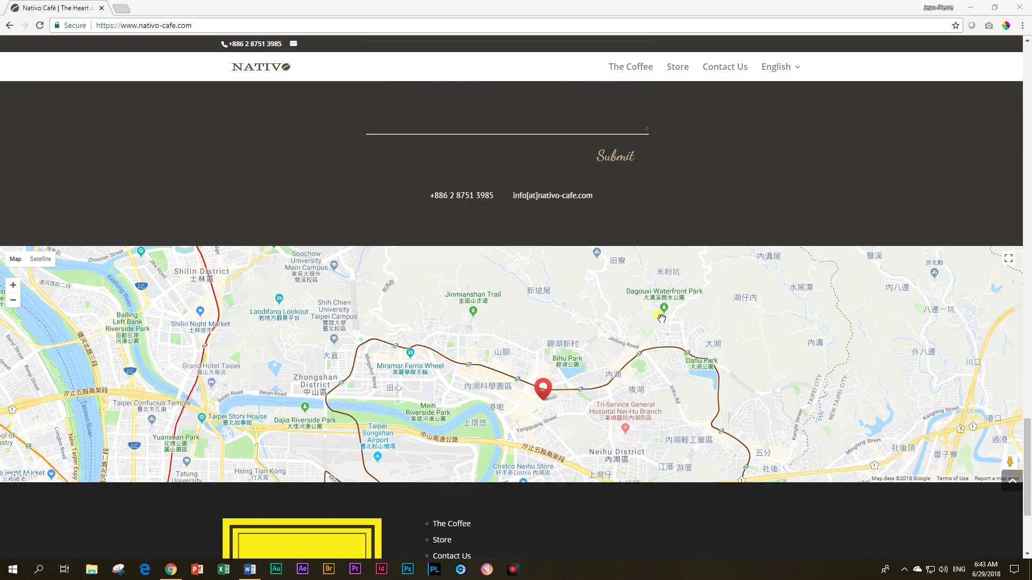
pyautogui.scroll(6, 533, 311)
pyautogui.scroll(4, 554, 305)
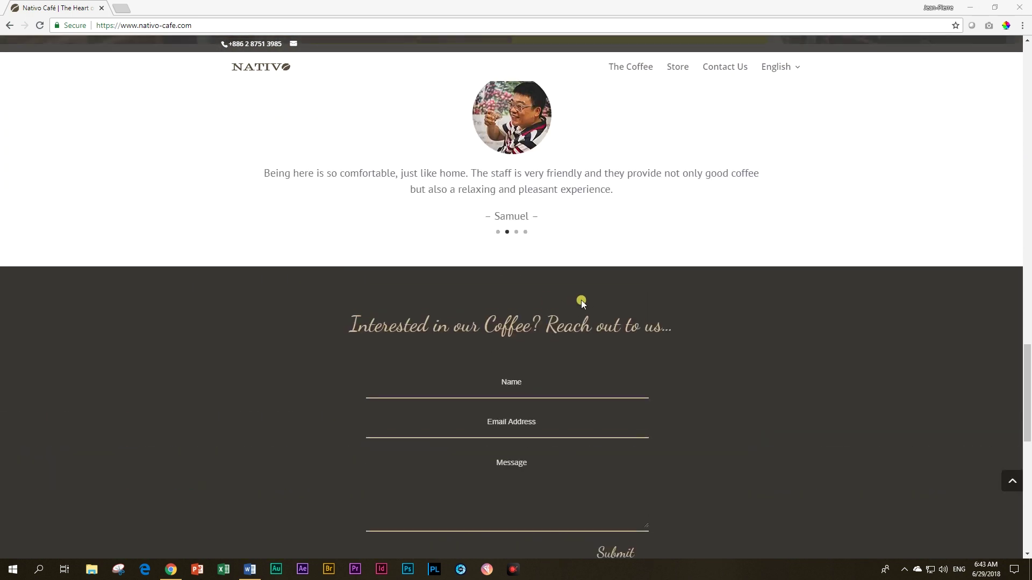
pyautogui.scroll(4, 624, 317)
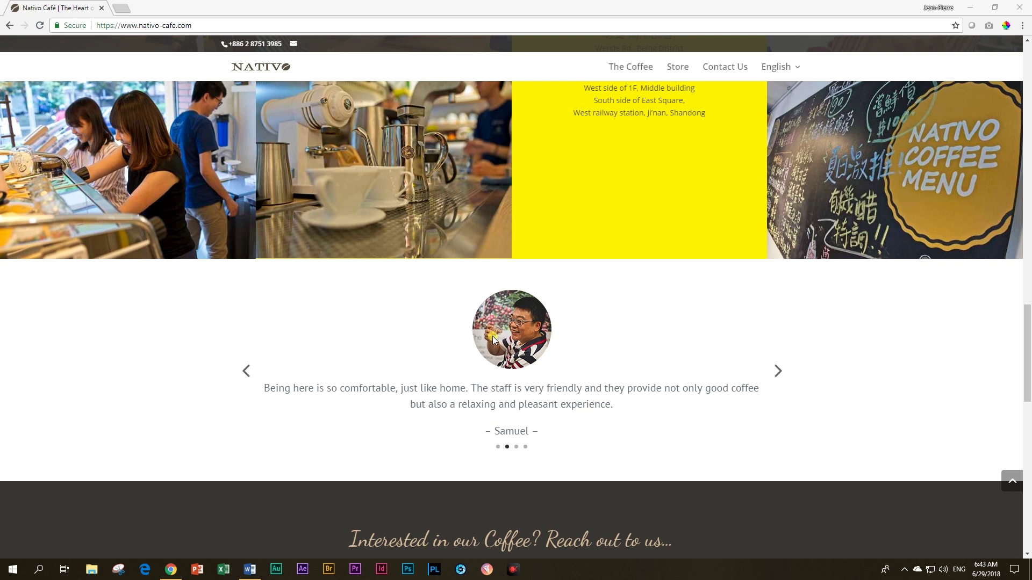
pyautogui.scroll(-6, 684, 376)
pyautogui.scroll(10, 730, 392)
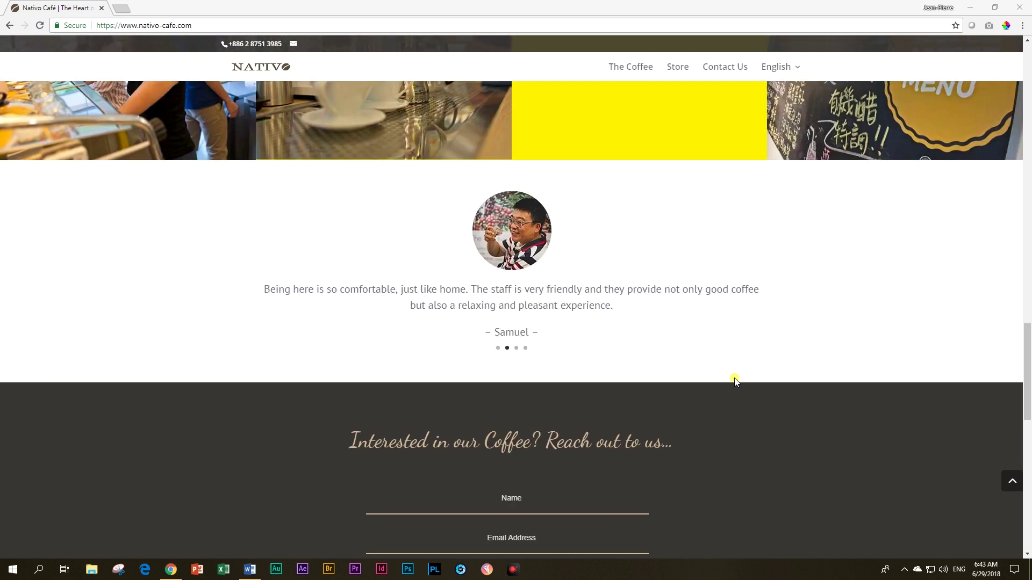
pyautogui.scroll(5, 698, 386)
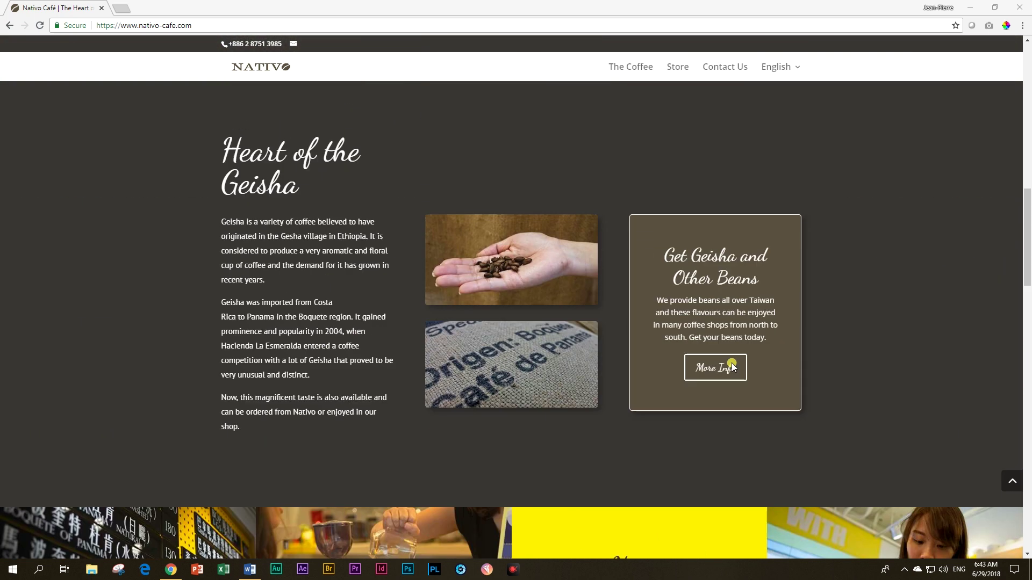
pyautogui.scroll(6, 741, 425)
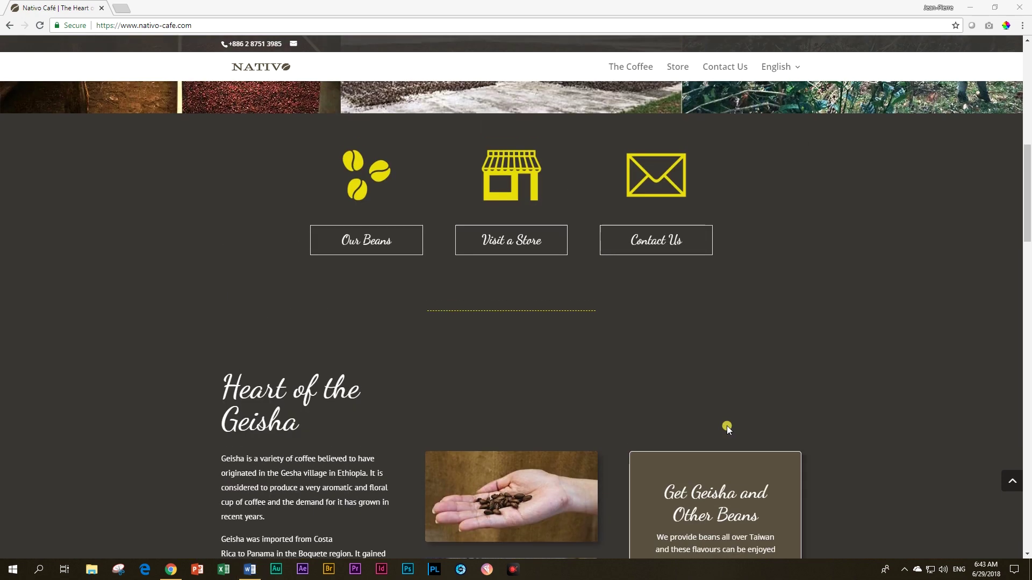
pyautogui.scroll(3, 727, 426)
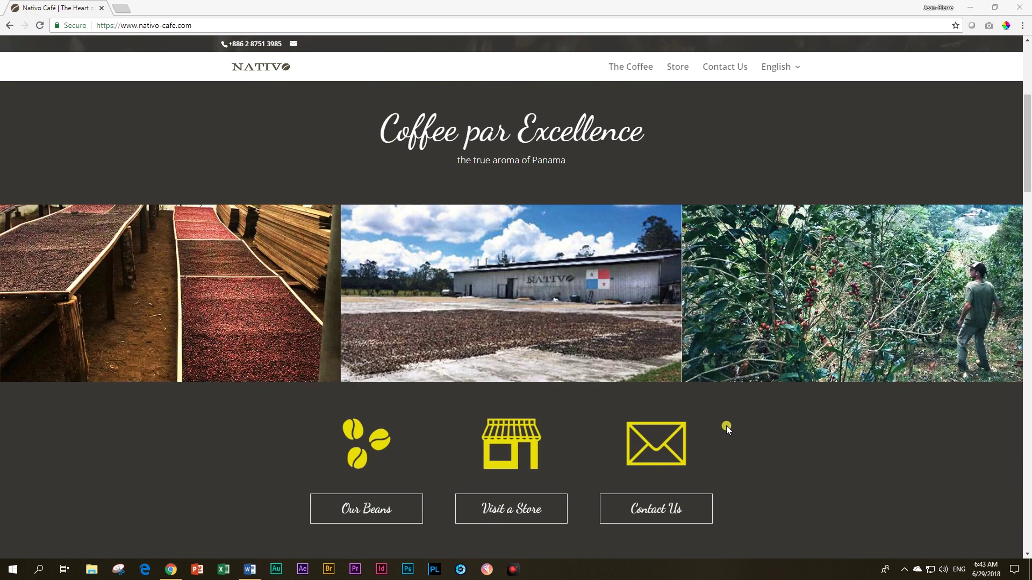
pyautogui.scroll(5, 727, 426)
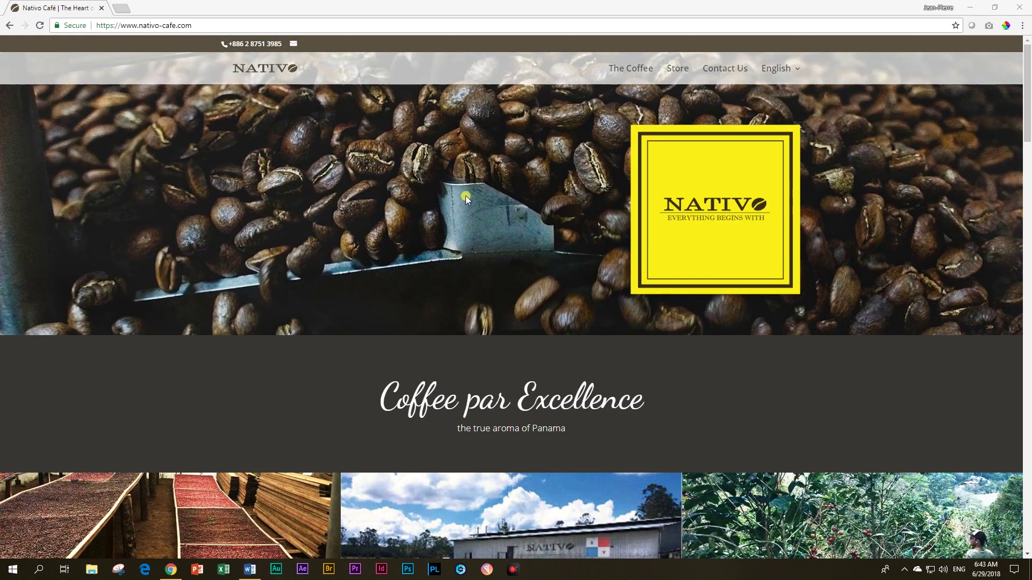
# Step: Jump through the Heart of the Geisha, Nativo Coffee Shop and contact sections via the top navigation
pyautogui.click(634, 74)
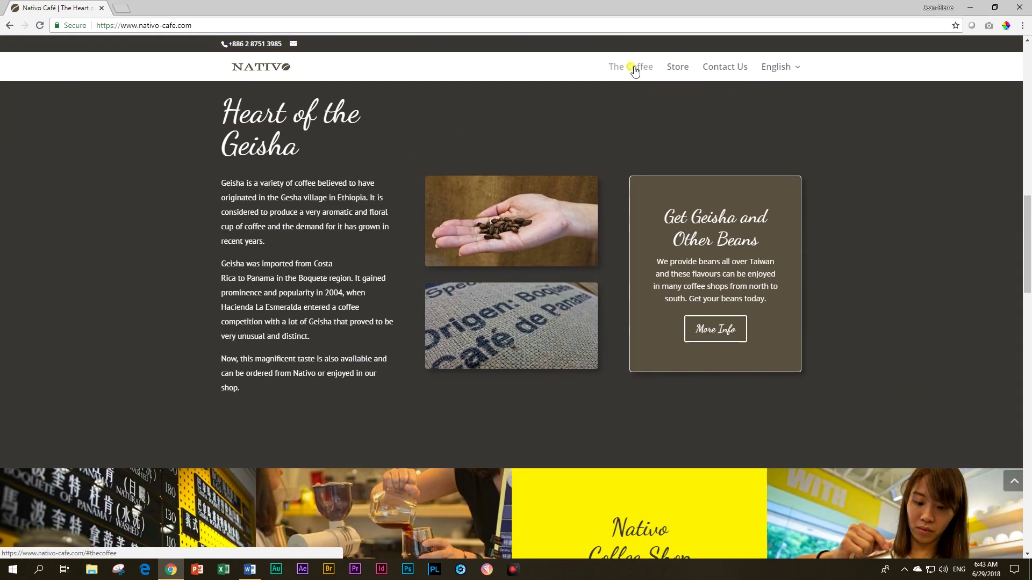
pyautogui.click(678, 68)
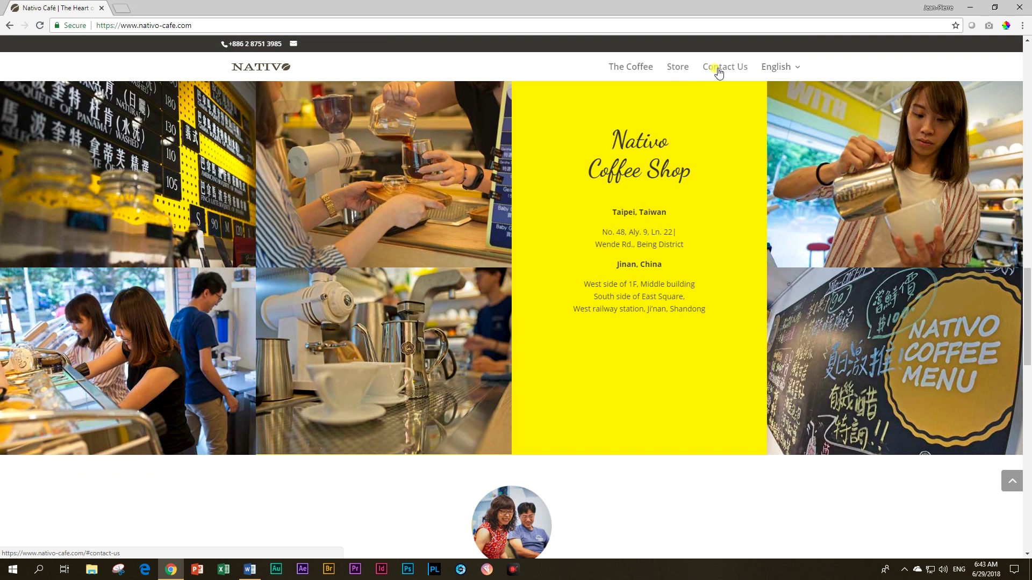
pyautogui.click(718, 69)
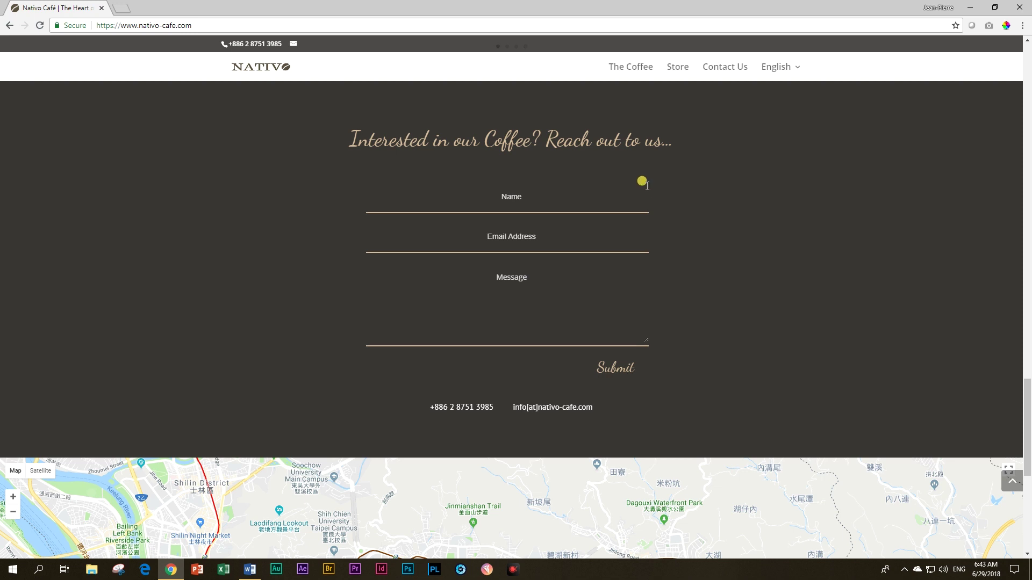
pyautogui.scroll(-7, 647, 186)
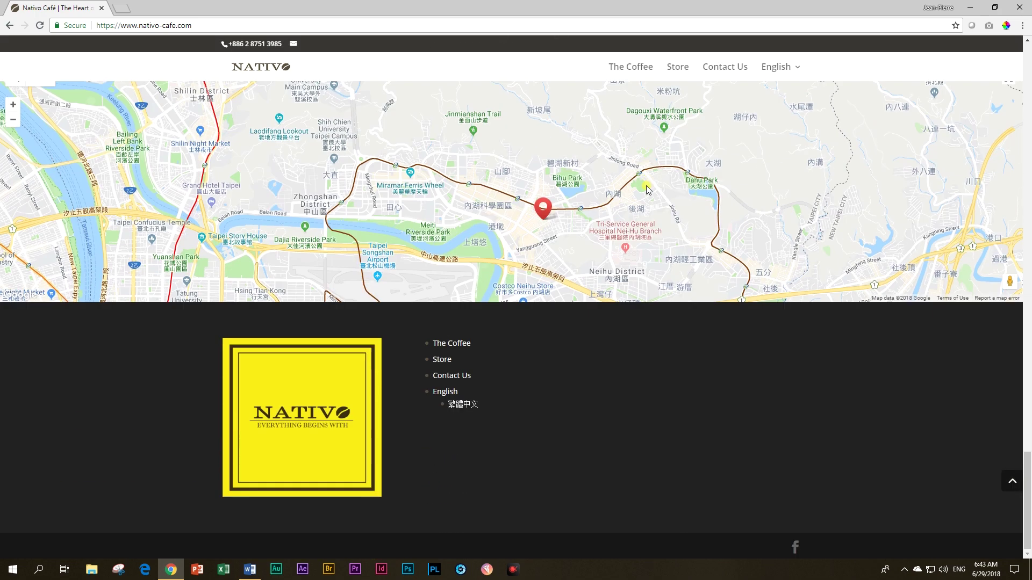
pyautogui.scroll(8, 646, 185)
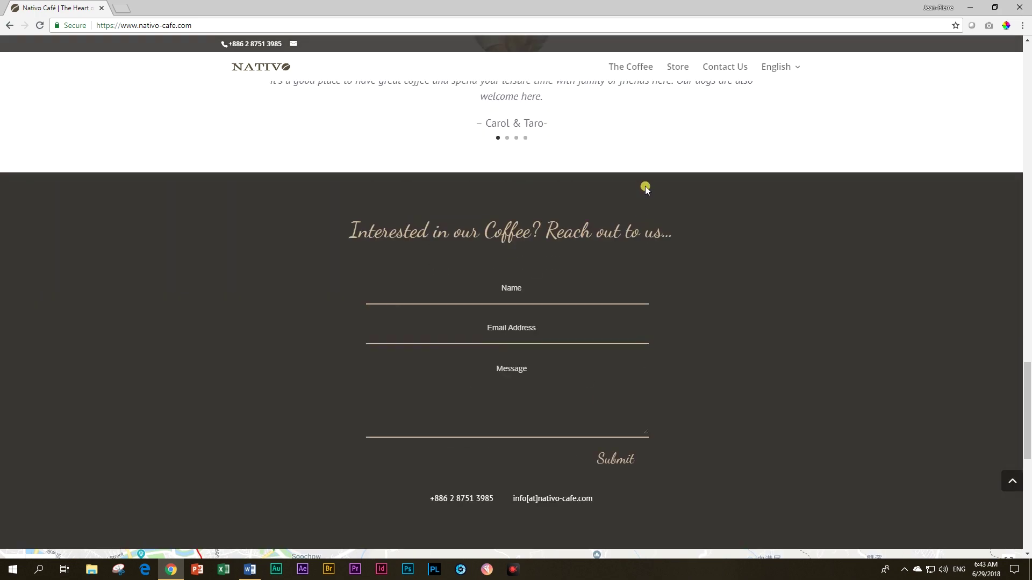
pyautogui.scroll(18, 646, 189)
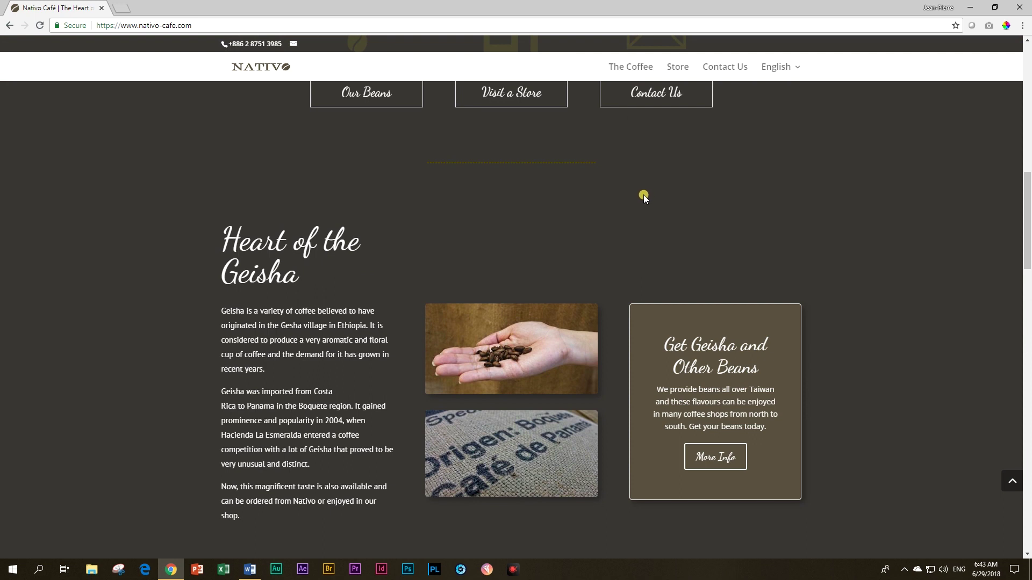
pyautogui.scroll(6, 644, 193)
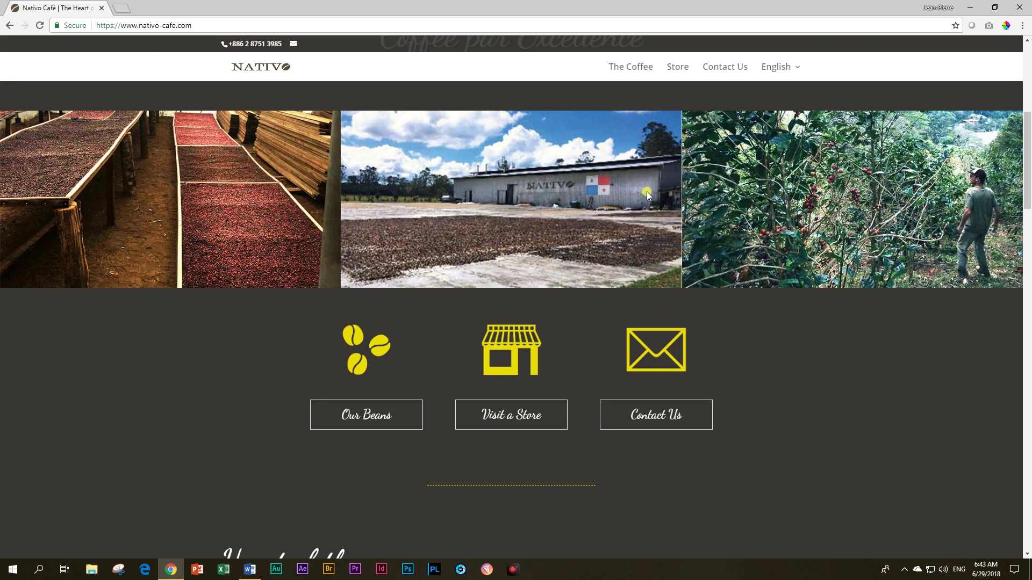
pyautogui.scroll(2, 647, 194)
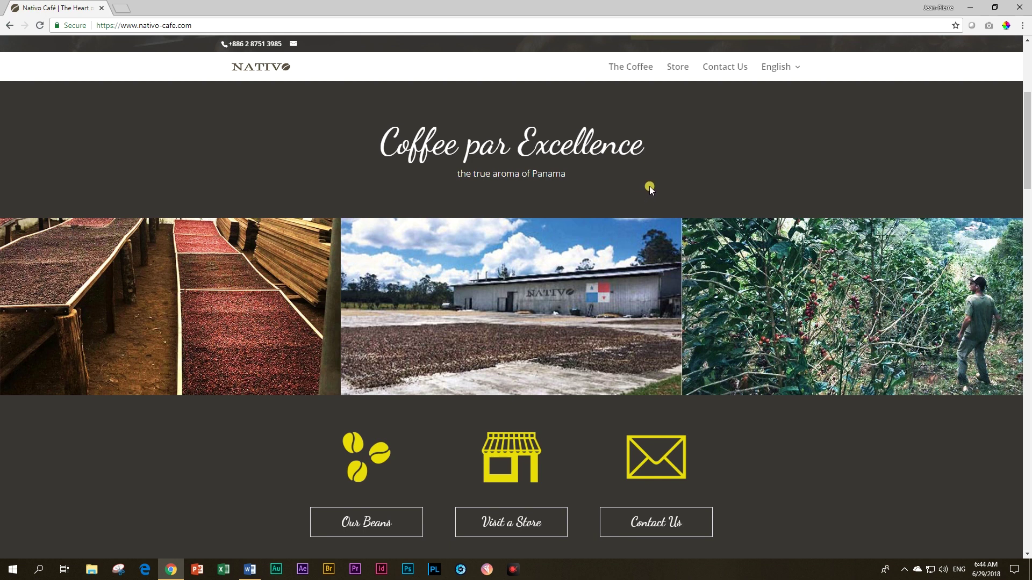
pyautogui.scroll(-1, 649, 190)
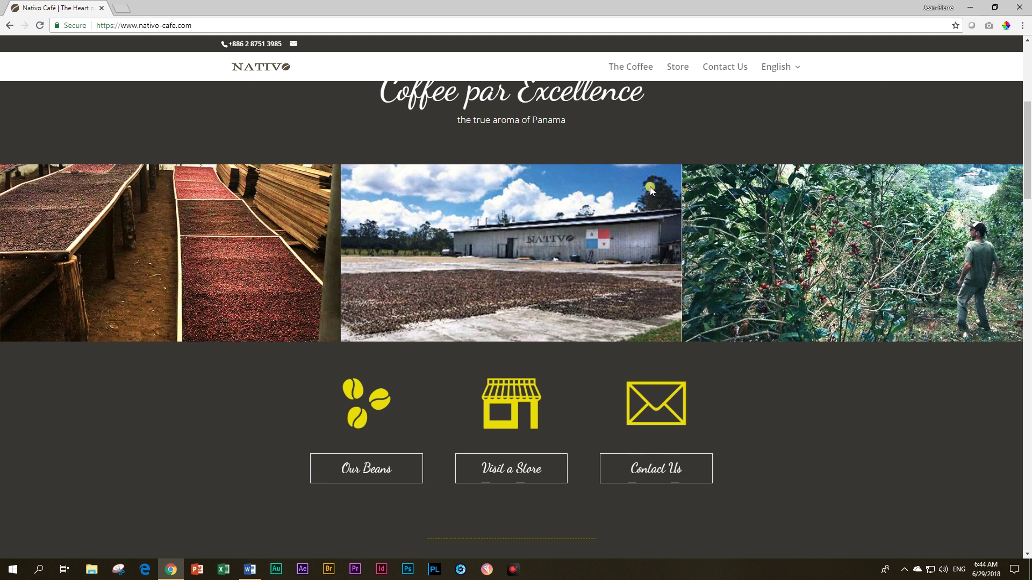
pyautogui.scroll(-15, 650, 186)
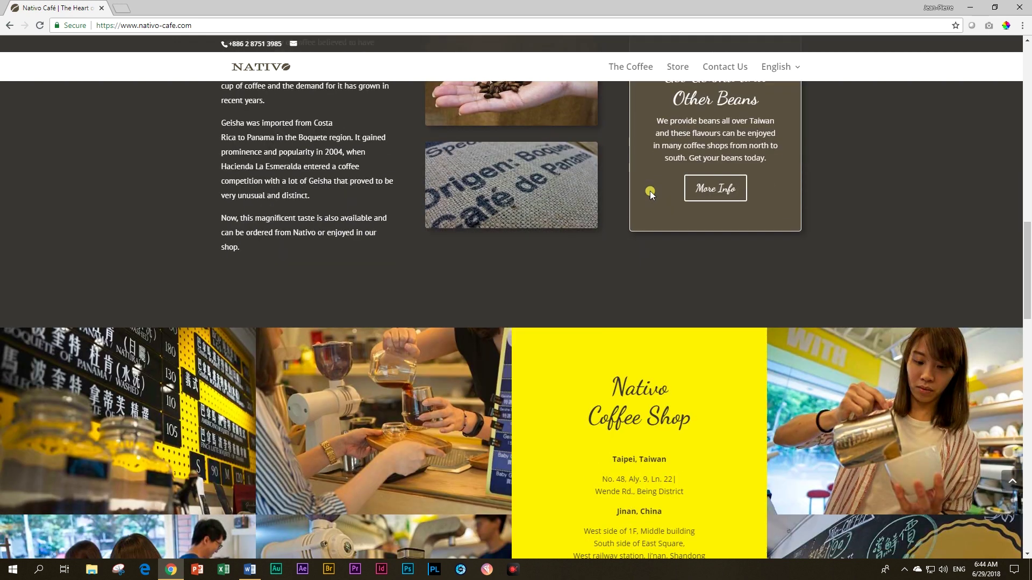
pyautogui.scroll(-6, 650, 192)
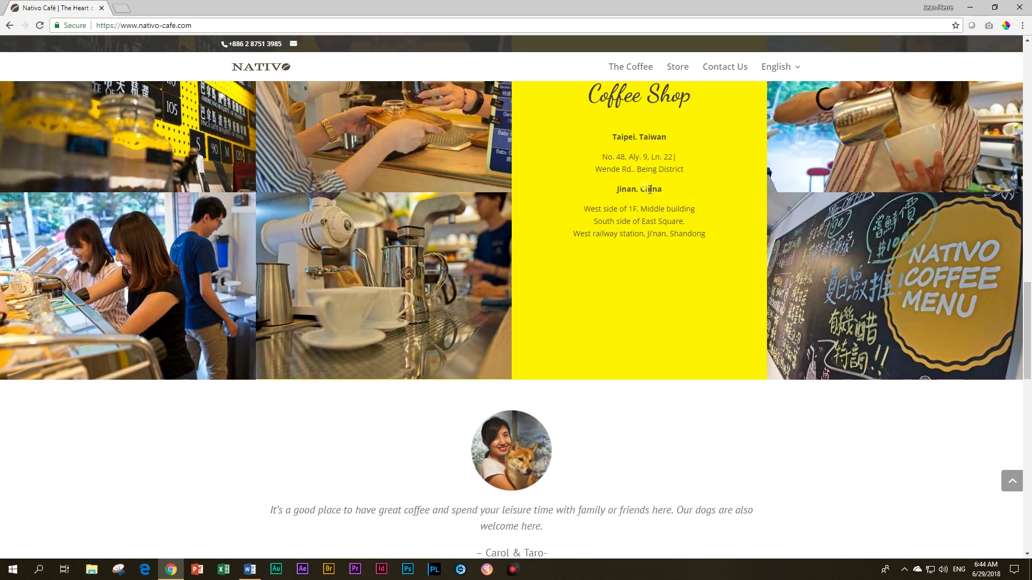
pyautogui.scroll(-3, 650, 189)
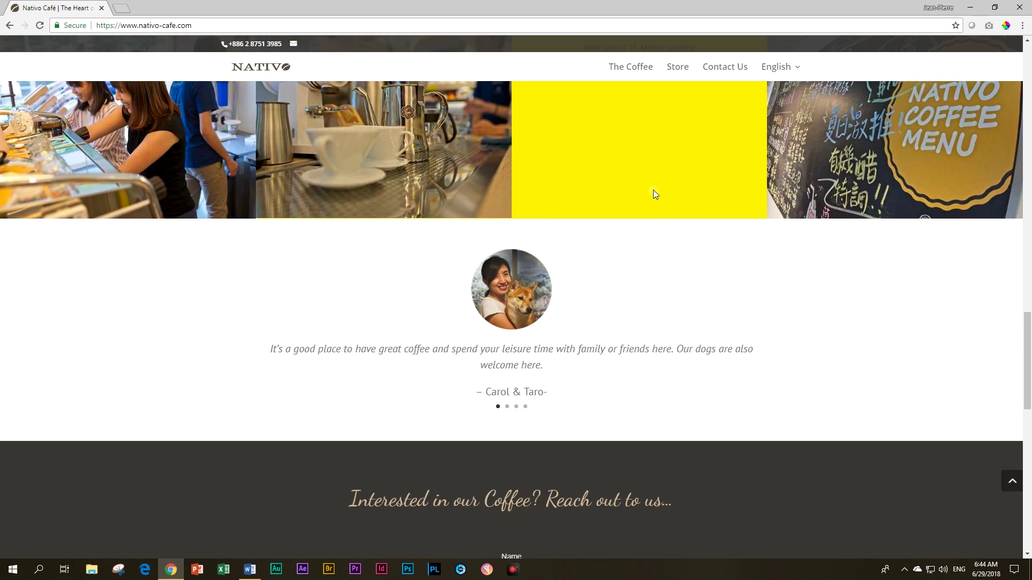
pyautogui.scroll(-4, 653, 189)
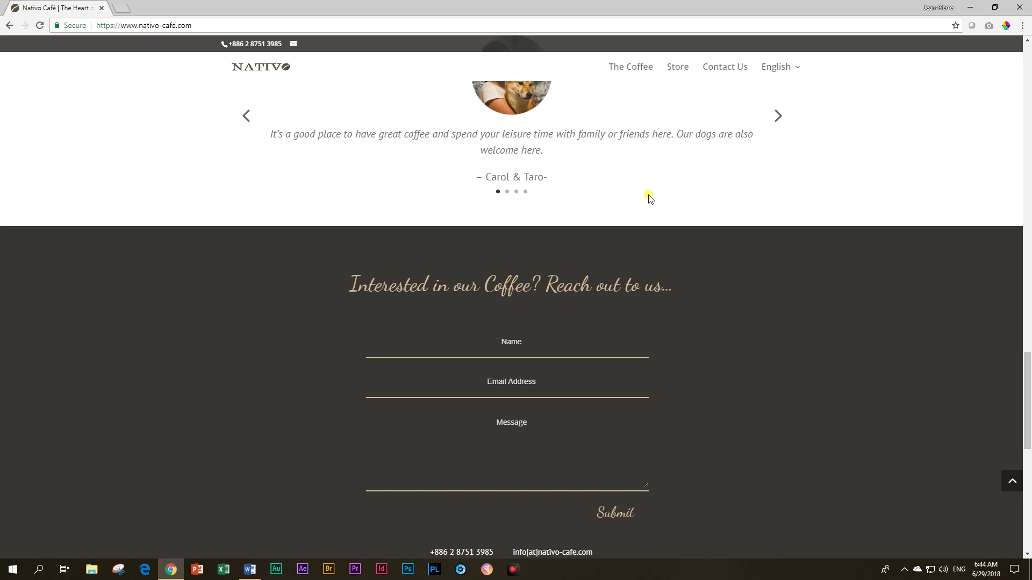
pyautogui.scroll(3, 650, 199)
pyautogui.scroll(5, 649, 197)
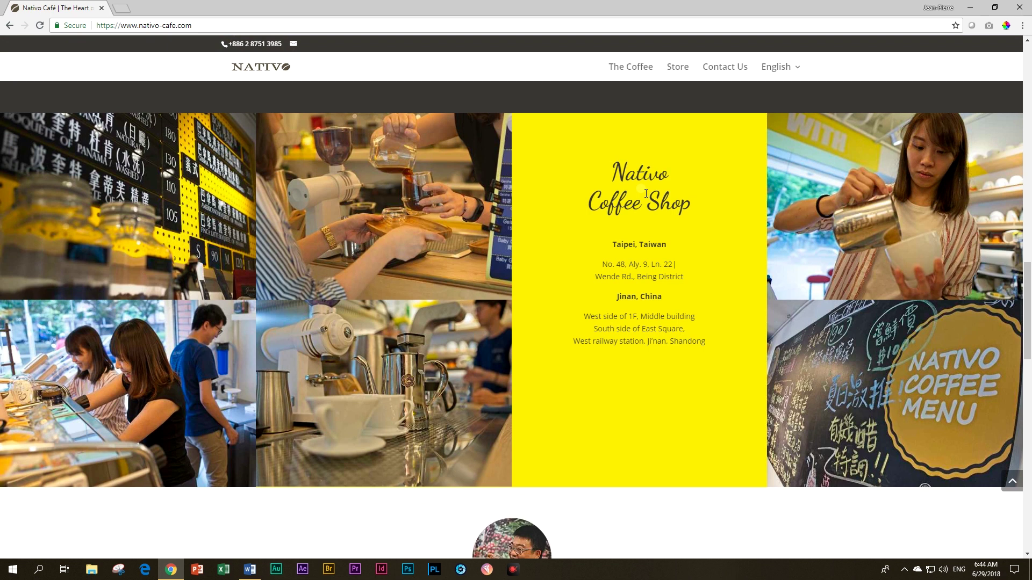
pyautogui.scroll(3, 642, 194)
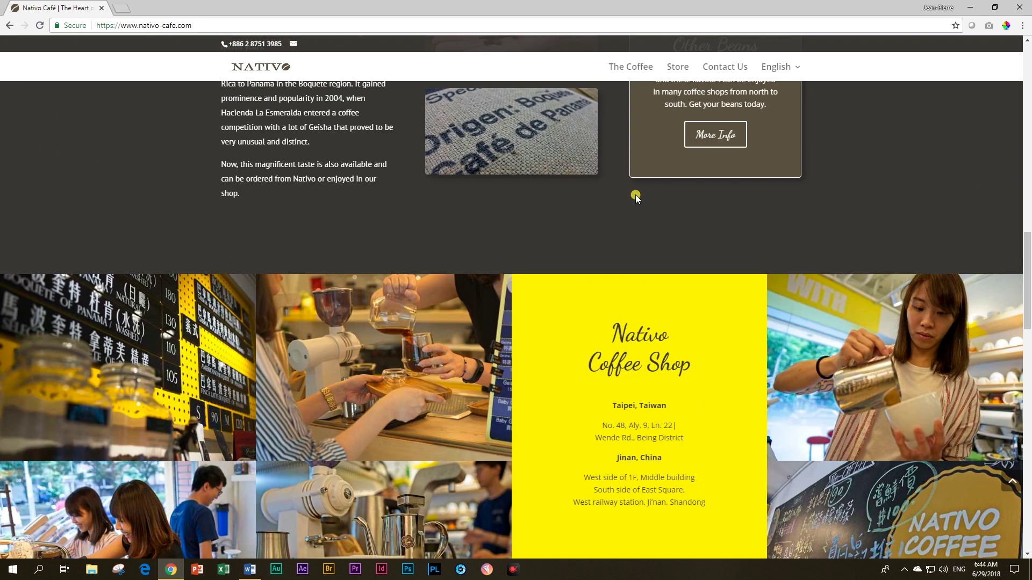
pyautogui.scroll(10, 636, 198)
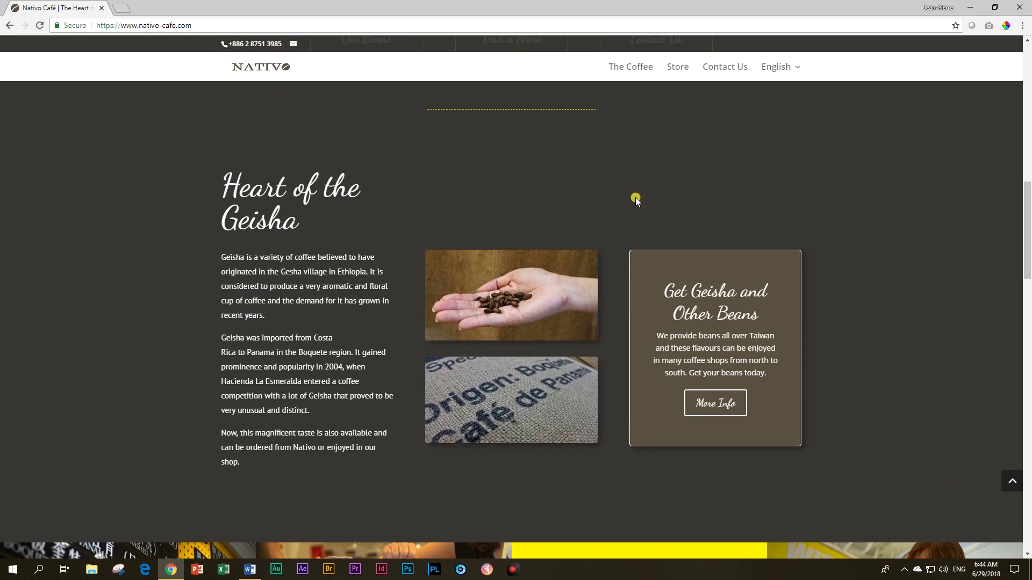
pyautogui.scroll(-5, 636, 198)
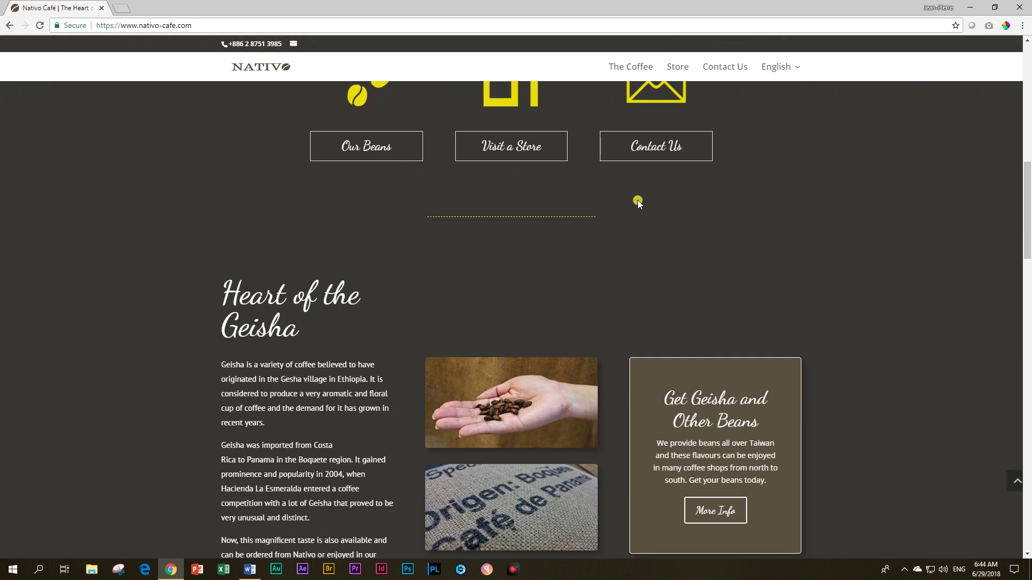
pyautogui.scroll(2, 698, 225)
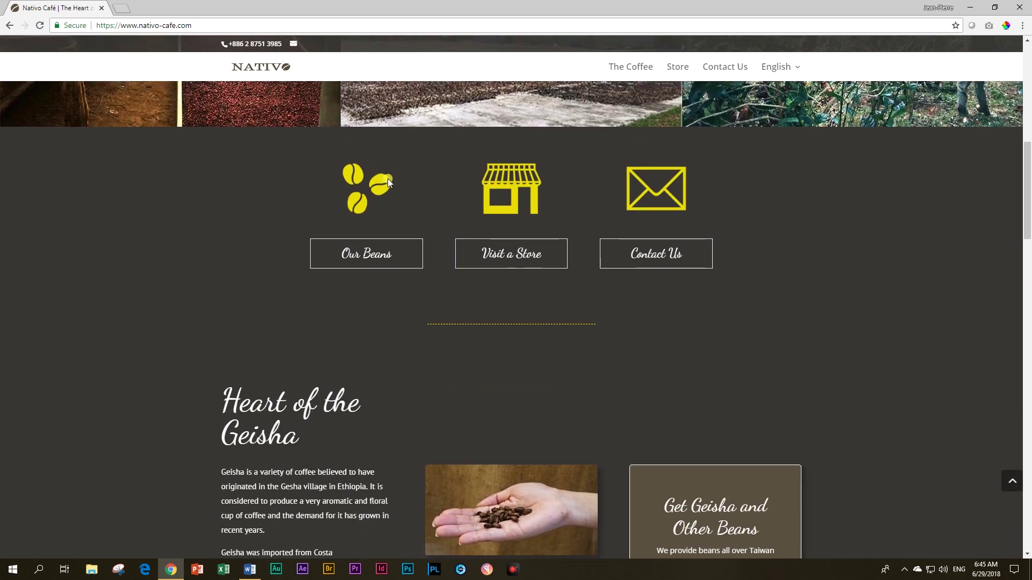
pyautogui.scroll(-8, 388, 181)
pyautogui.scroll(-3, 391, 179)
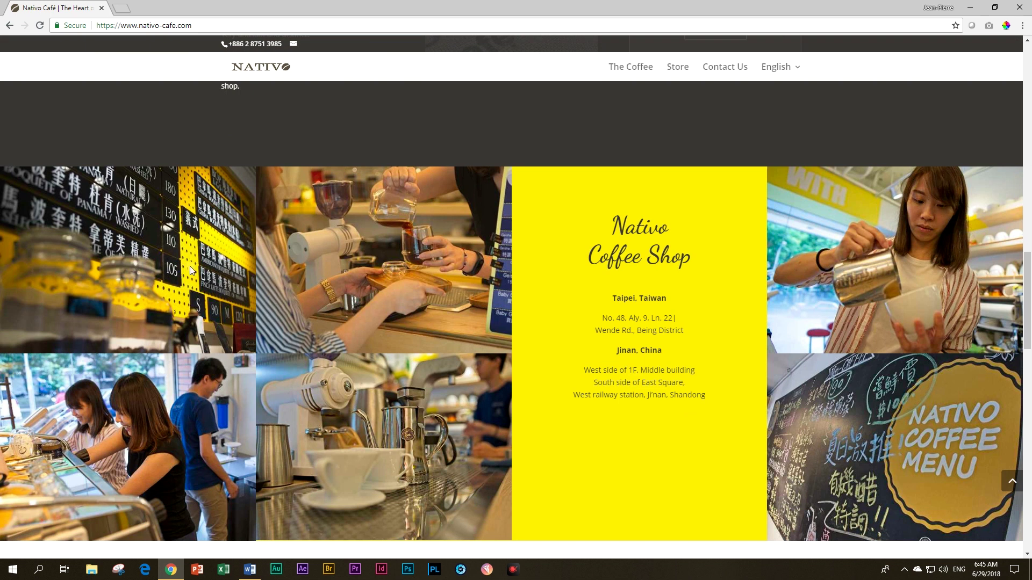
pyautogui.scroll(-1, 176, 250)
pyautogui.click(249, 569)
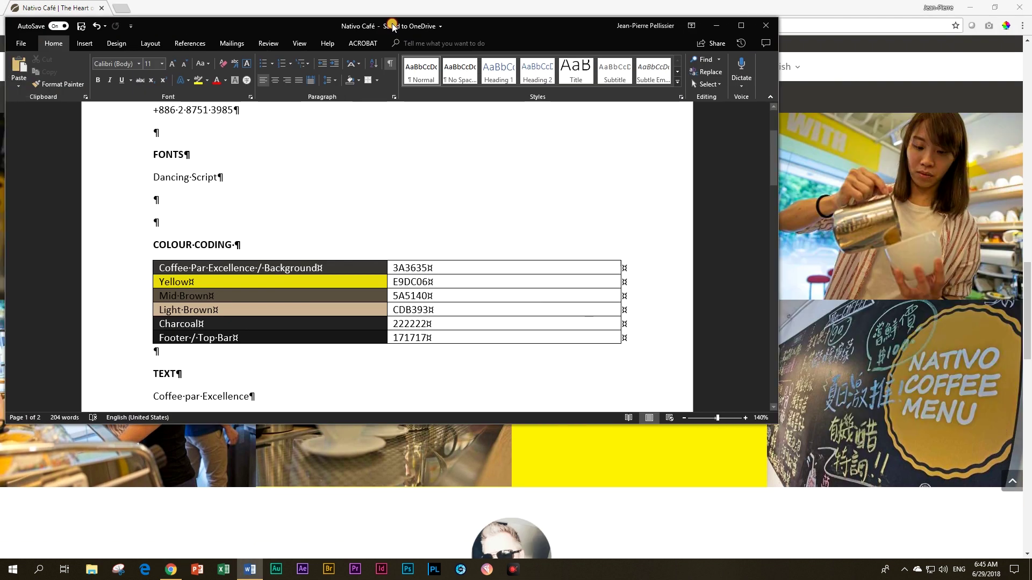
pyautogui.scroll(-6, 422, 149)
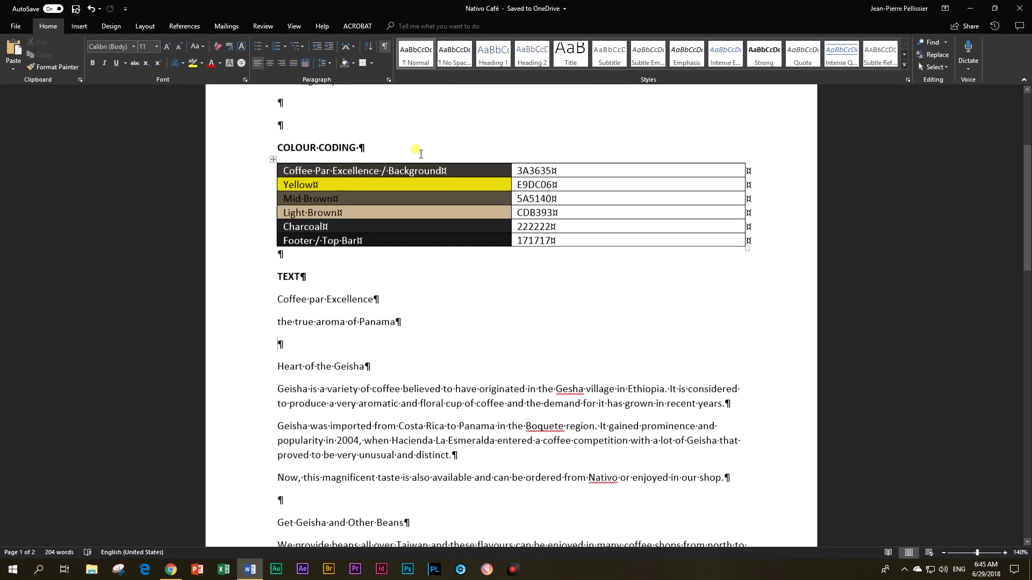
pyautogui.scroll(3, 421, 145)
pyautogui.scroll(-3, 422, 145)
pyautogui.scroll(8, 425, 146)
pyautogui.scroll(-4, 427, 149)
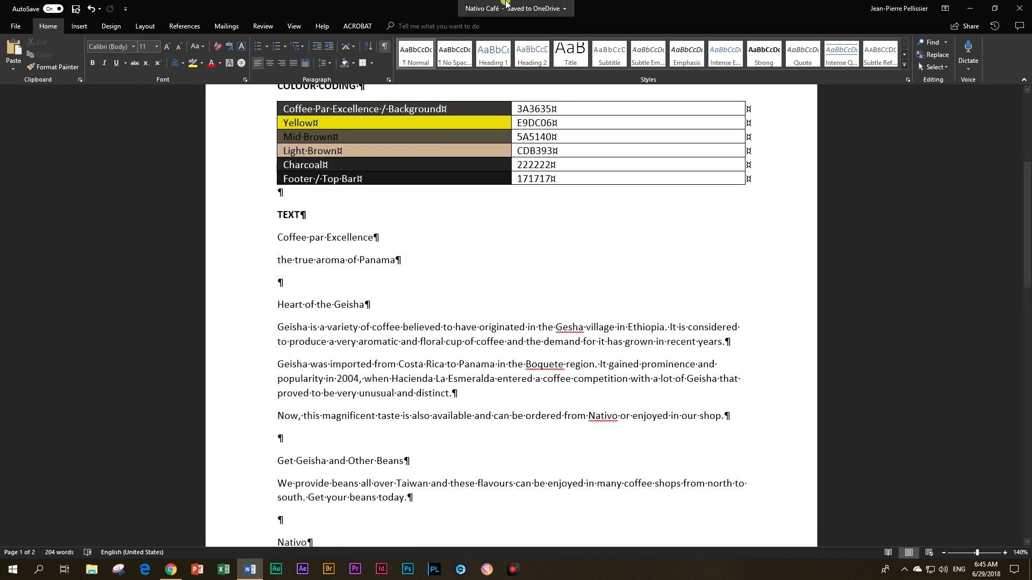
pyautogui.moveTo(476, 7); pyautogui.dragTo(403, 7)
pyautogui.click(939, 124)
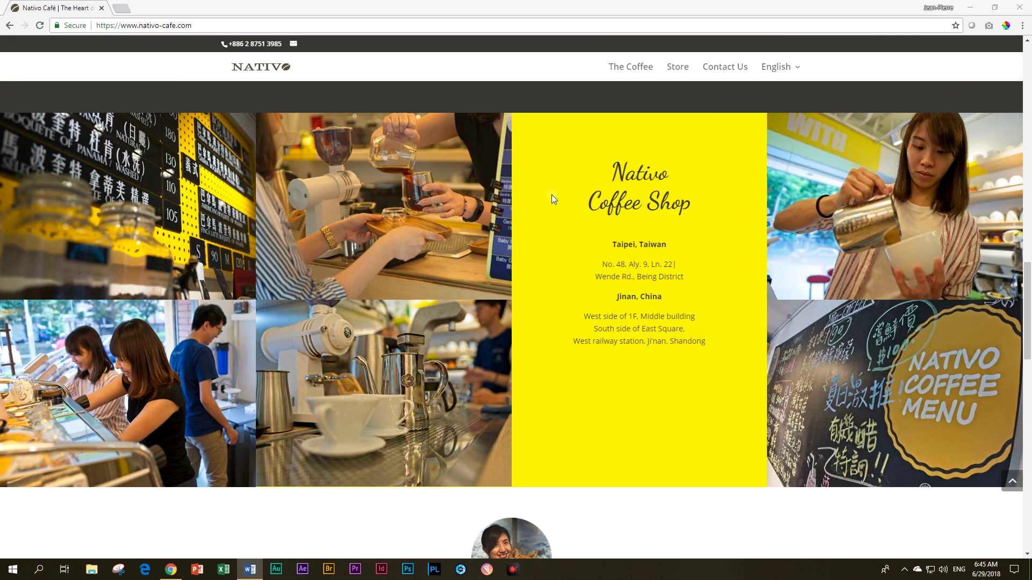
# Step: Scroll down and back up through the Nativo Café reference site
pyautogui.scroll(-1, 554, 220)
pyautogui.scroll(-15, 553, 232)
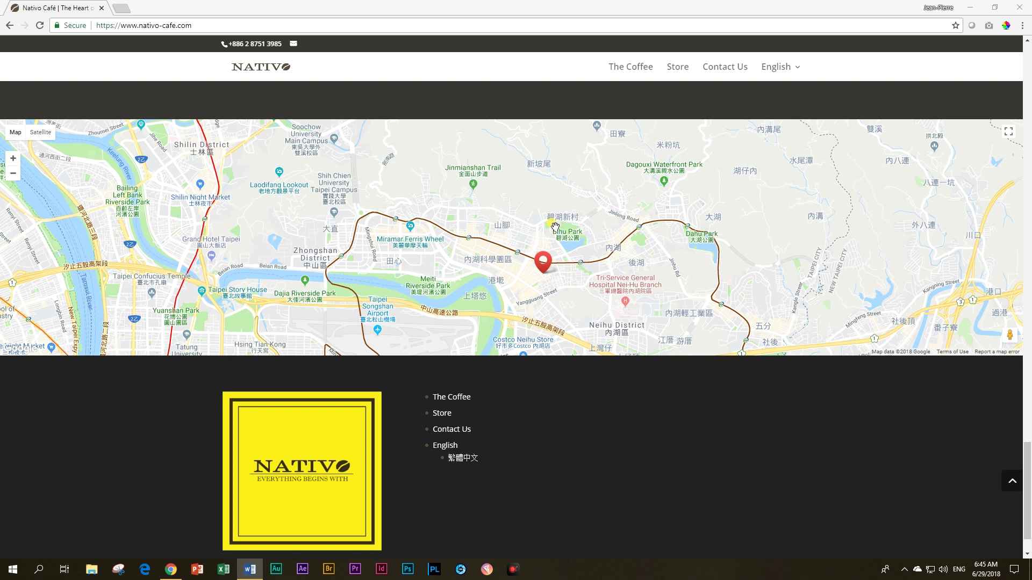
pyautogui.scroll(15, 555, 226)
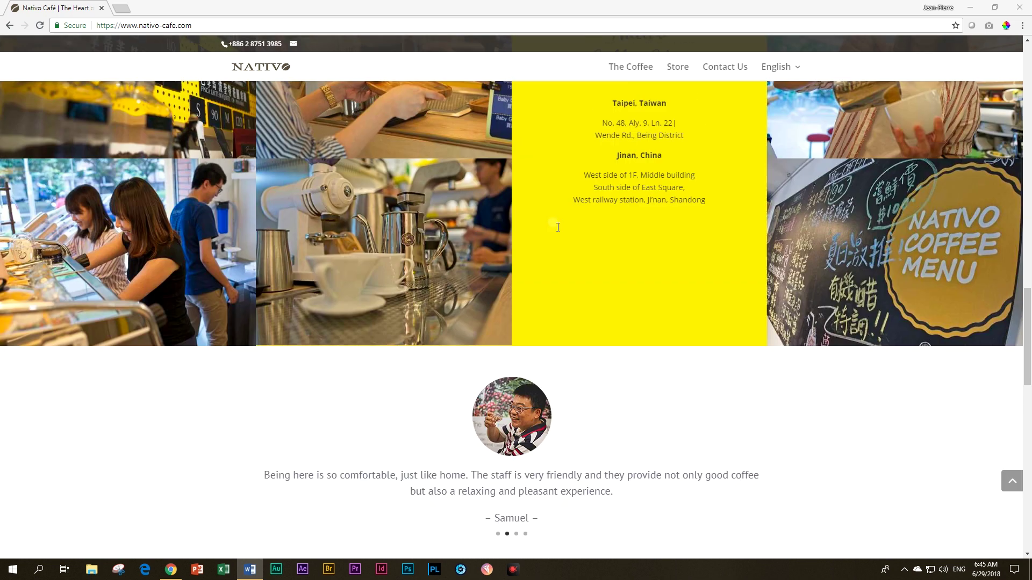
pyautogui.scroll(5, 558, 227)
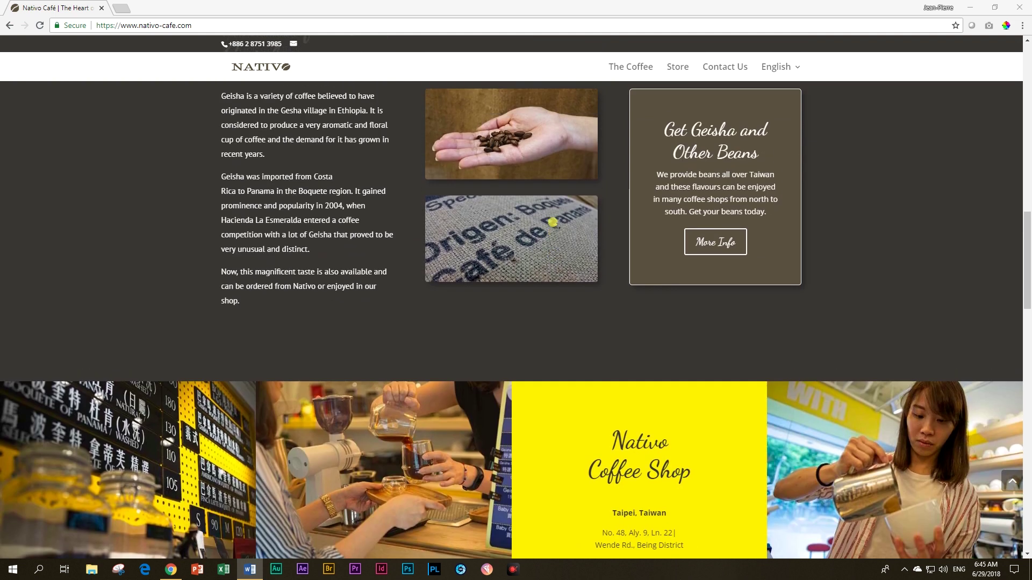
pyautogui.scroll(2, 556, 224)
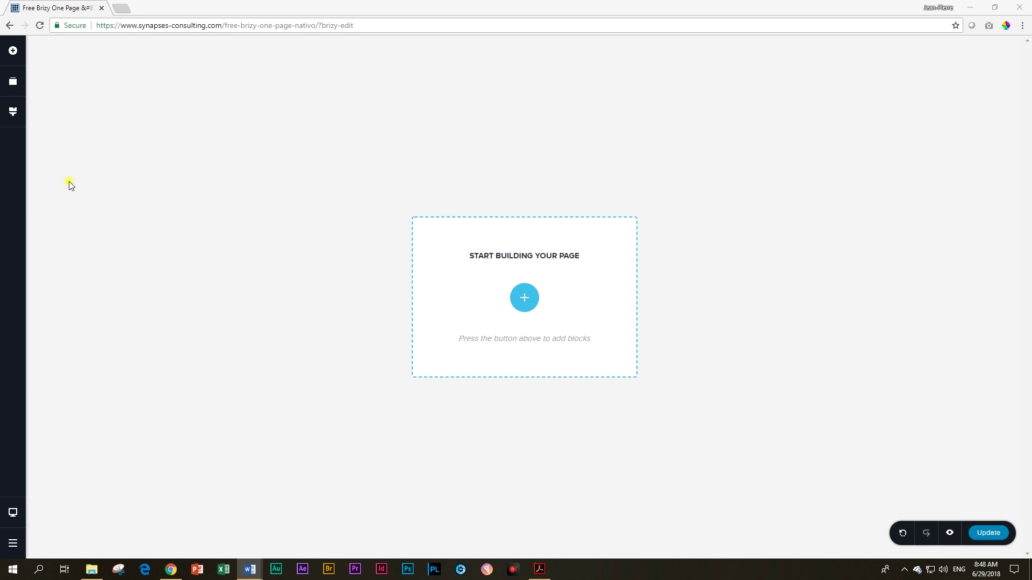
# Step: Review the Styling panel's default palette and Paragraph-to-Button typography presets, then open the blocks library
pyautogui.click(13, 114)
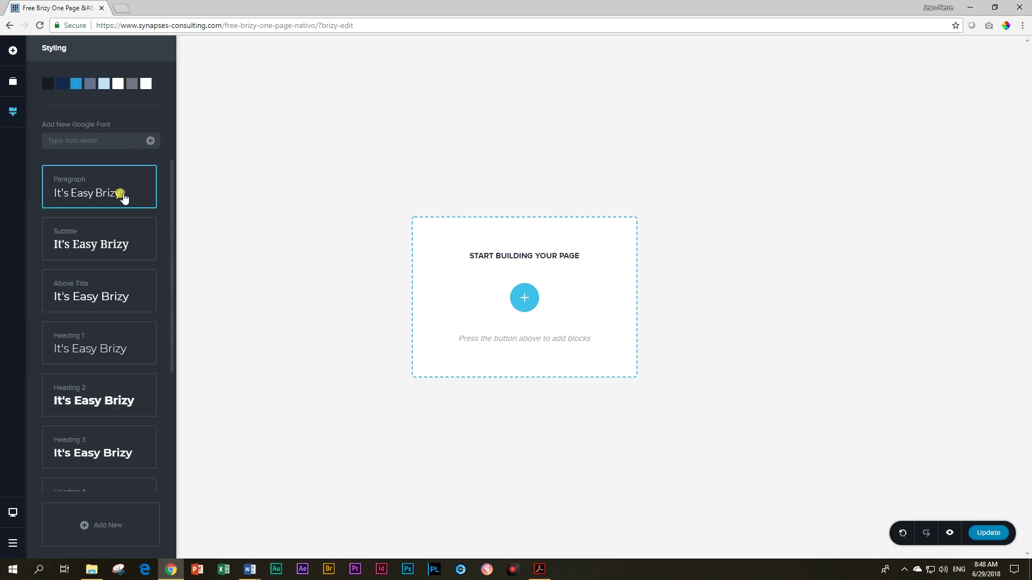
pyautogui.scroll(-2, 108, 240)
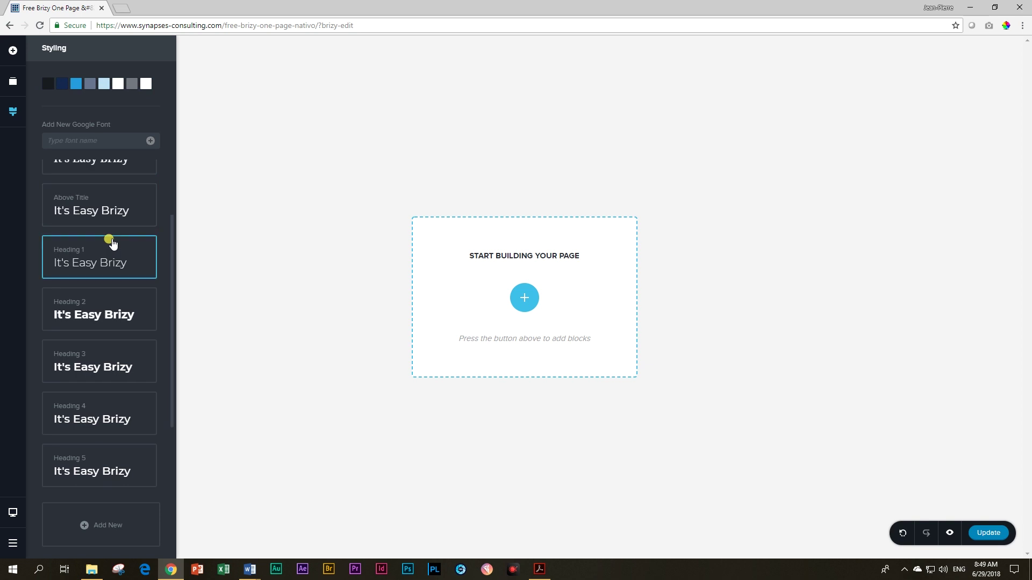
pyautogui.scroll(2, 108, 242)
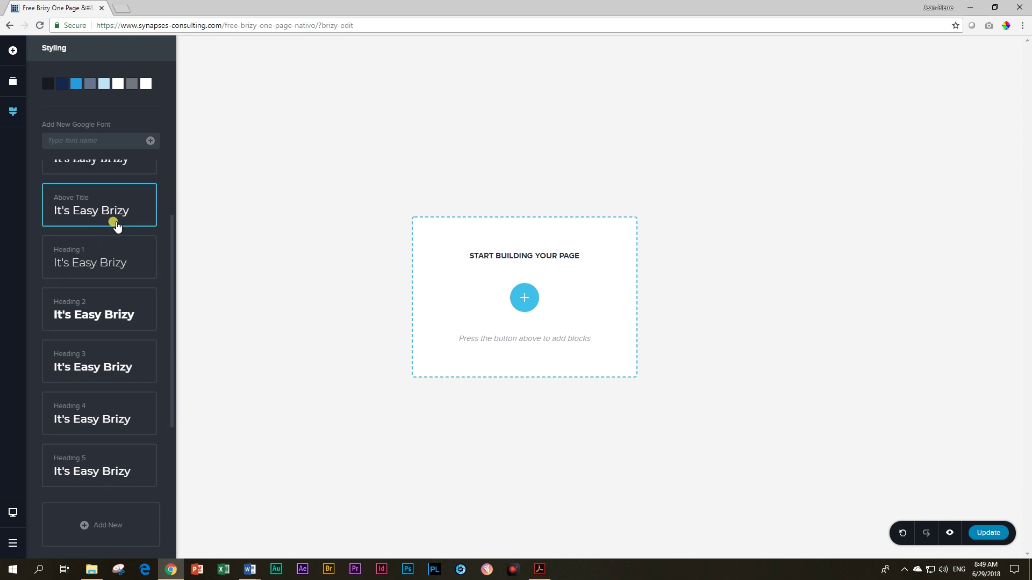
pyautogui.scroll(-4, 117, 228)
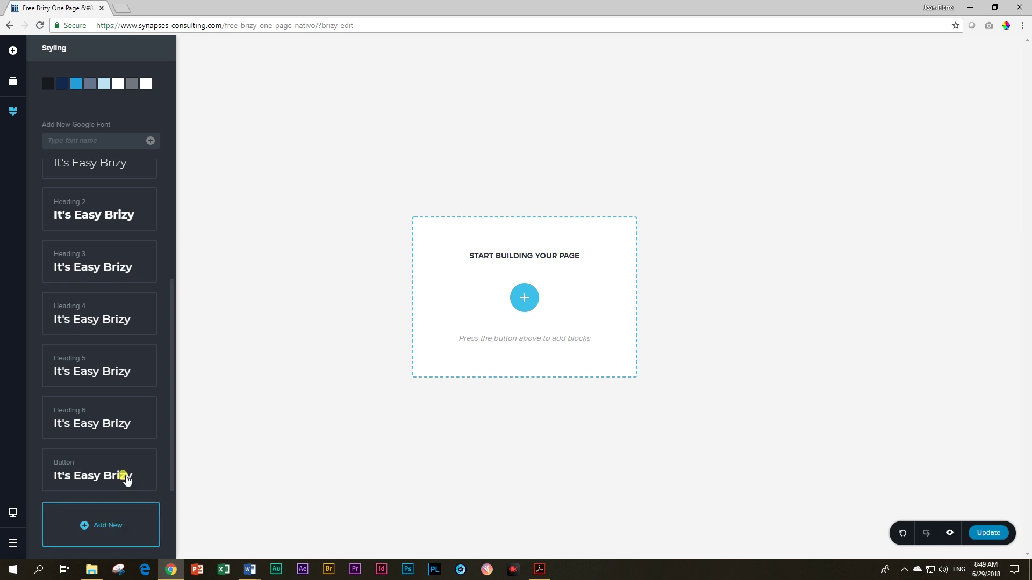
pyautogui.scroll(1, 114, 430)
pyautogui.scroll(2, 113, 412)
pyautogui.scroll(2, 113, 409)
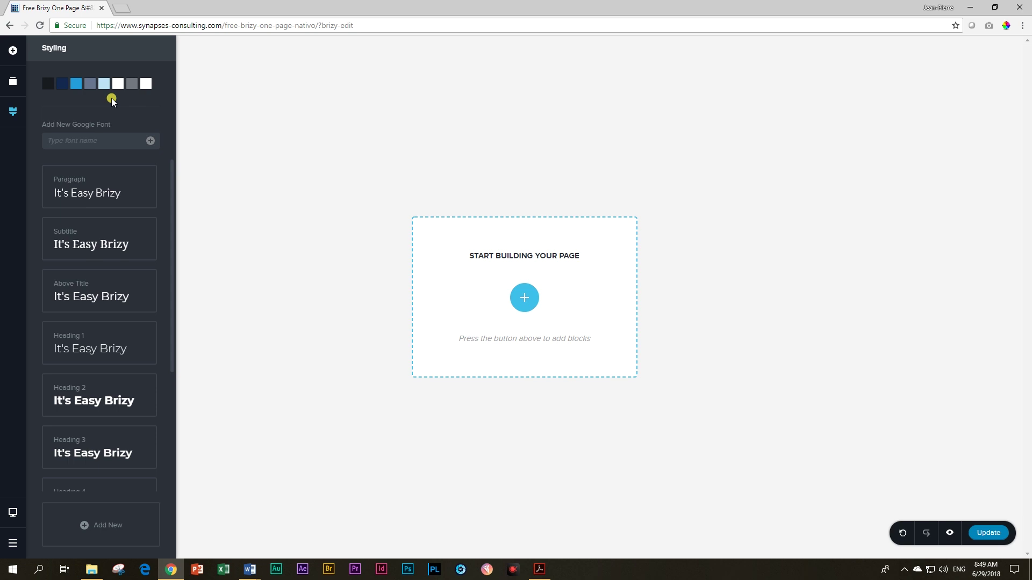
pyautogui.click(526, 301)
# Step: Add a blank block and drop a Text element into its left column
pyautogui.click(341, 258)
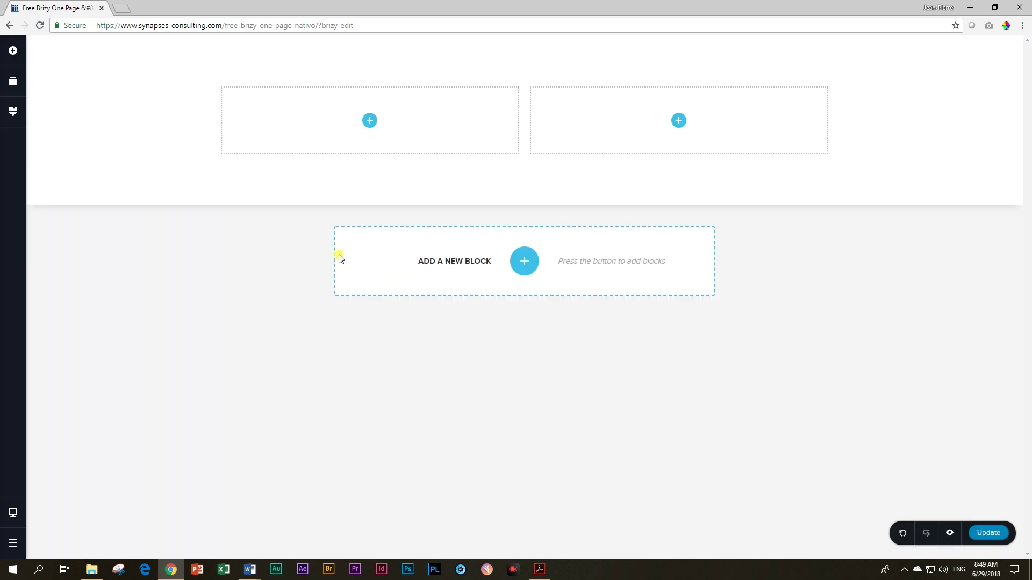
pyautogui.click(12, 51)
pyautogui.moveTo(56, 94); pyautogui.dragTo(369, 119)
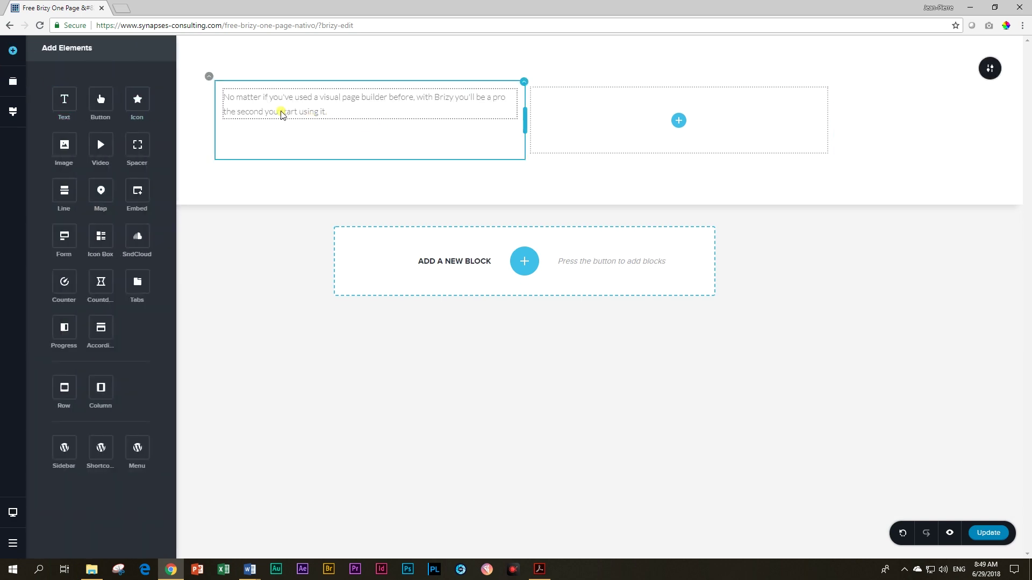
# Step: Add lines 'Heading 1', 'Heading 2' and 'Heading 3' above the sample paragraph
pyautogui.click(225, 97)
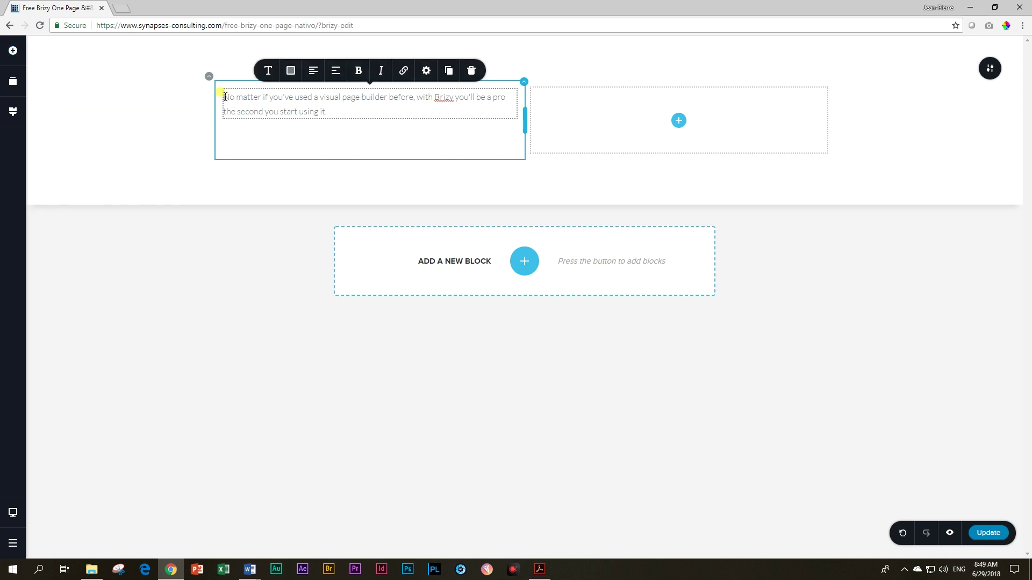
pyautogui.press('Return')
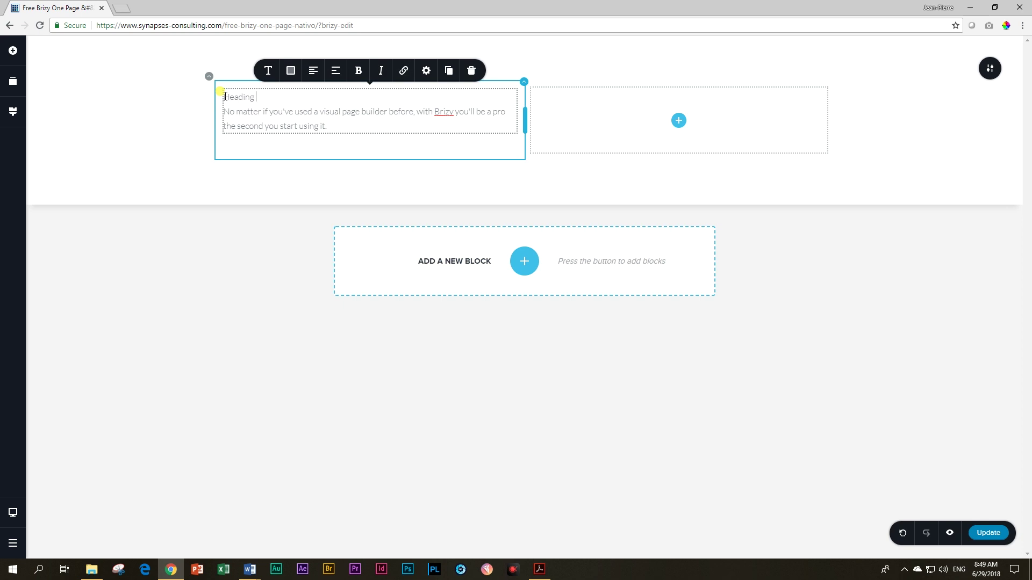
pyautogui.press('Return')
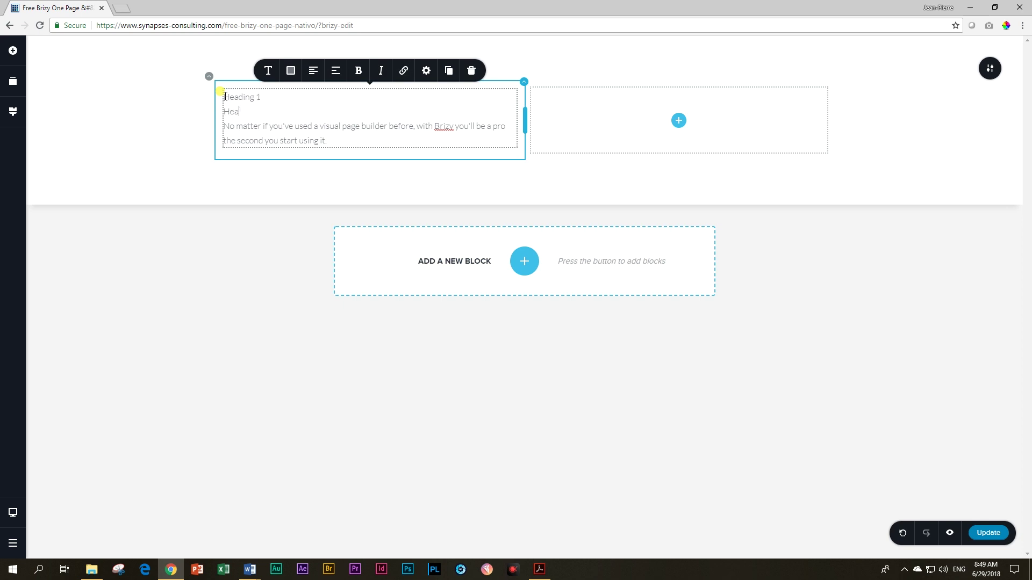
pyautogui.press('Return')
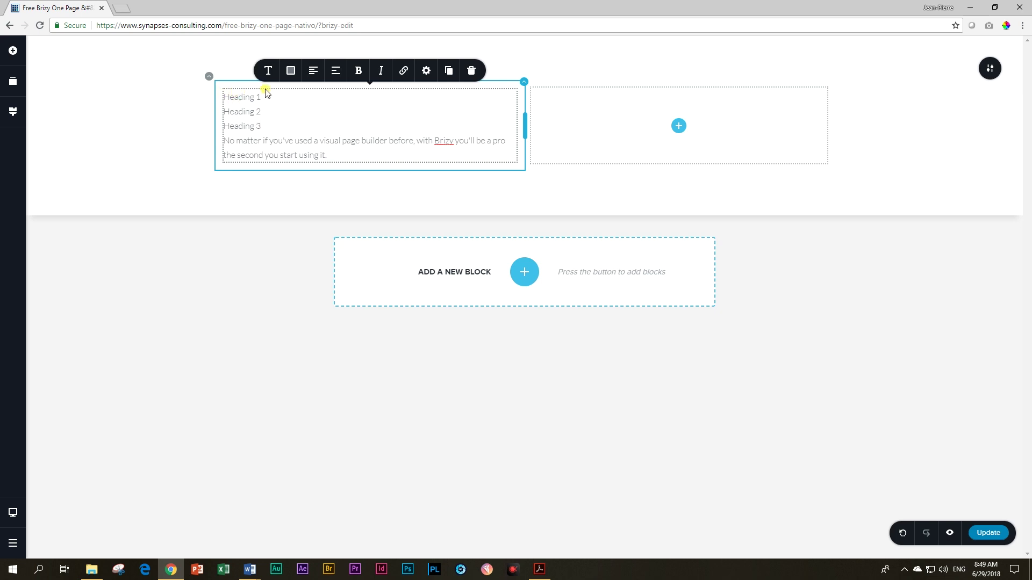
# Step: Style the first line as Heading 1 and the second line as Heading 2
pyautogui.click(268, 70)
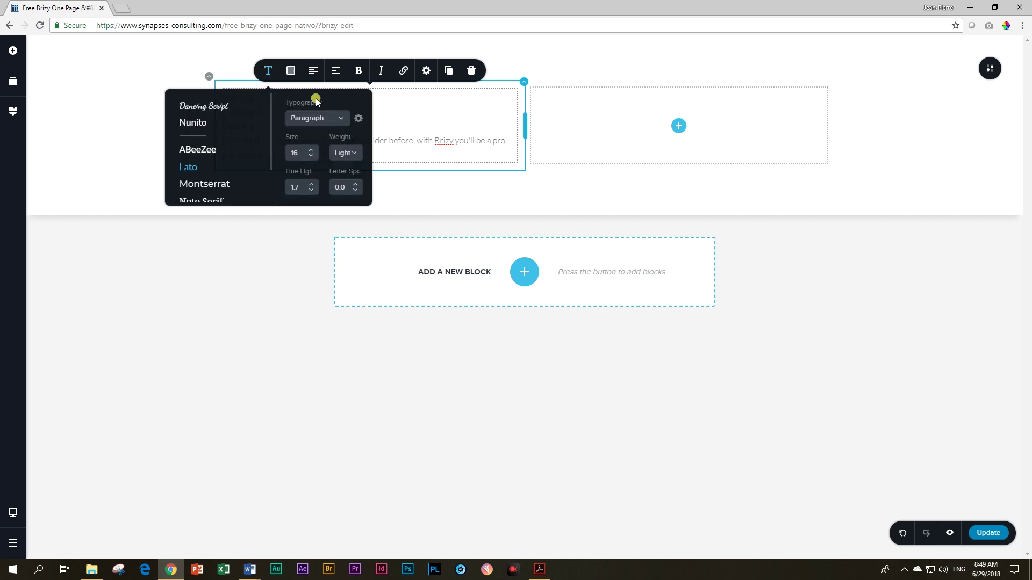
pyautogui.click(345, 119)
pyautogui.click(307, 202)
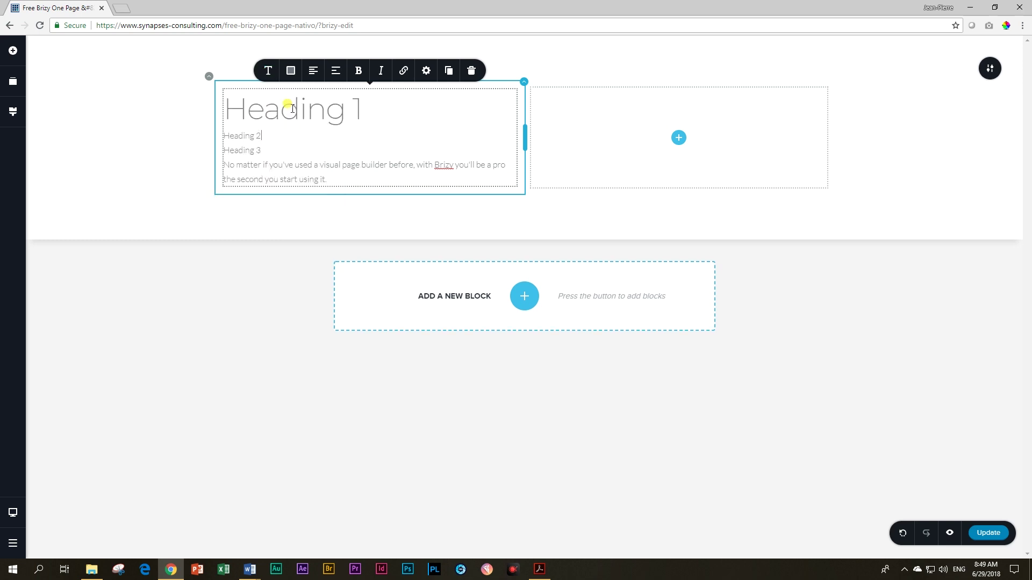
pyautogui.click(267, 70)
pyautogui.click(314, 119)
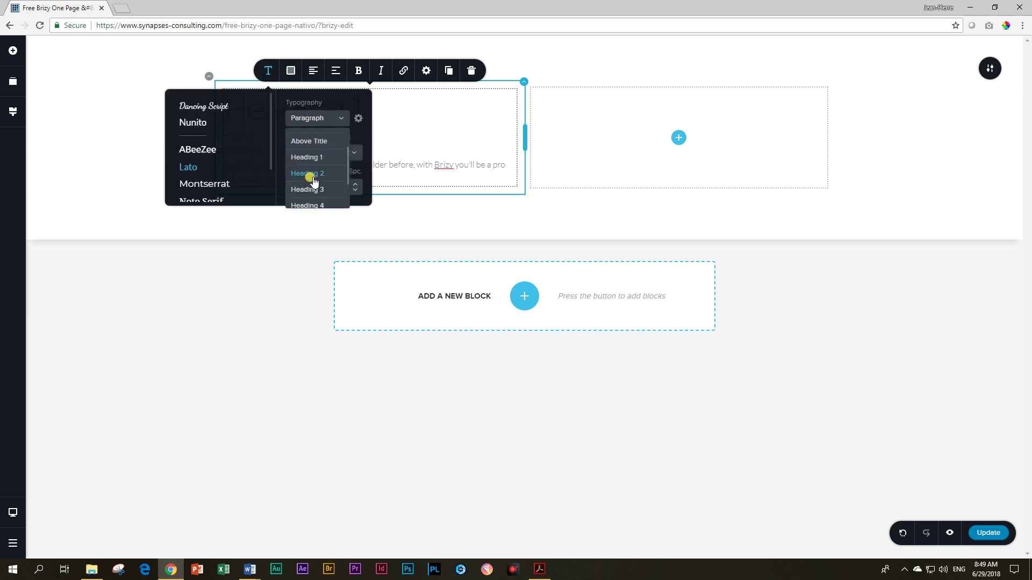
pyautogui.click(311, 178)
pyautogui.click(429, 142)
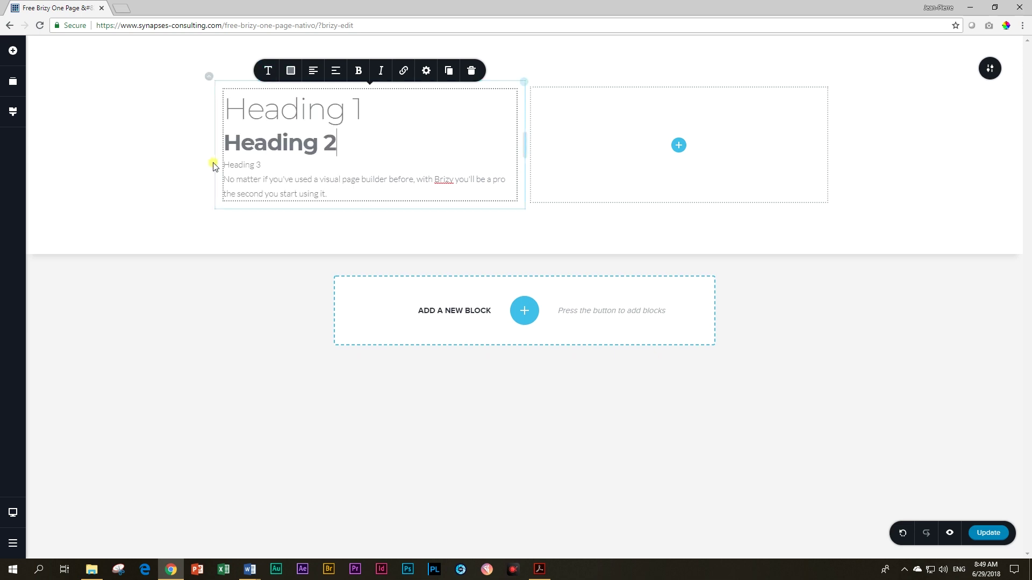
# Step: Style the third line as Heading 3 and recheck its typography settings
pyautogui.click(267, 70)
pyautogui.click(323, 123)
pyautogui.scroll(-3, 322, 166)
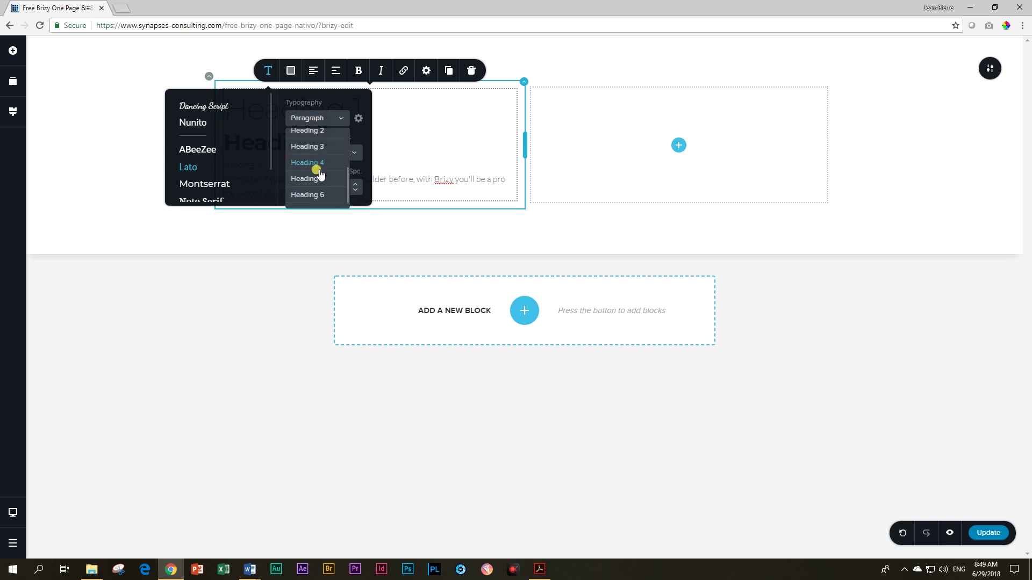
pyautogui.click(326, 153)
pyautogui.click(407, 148)
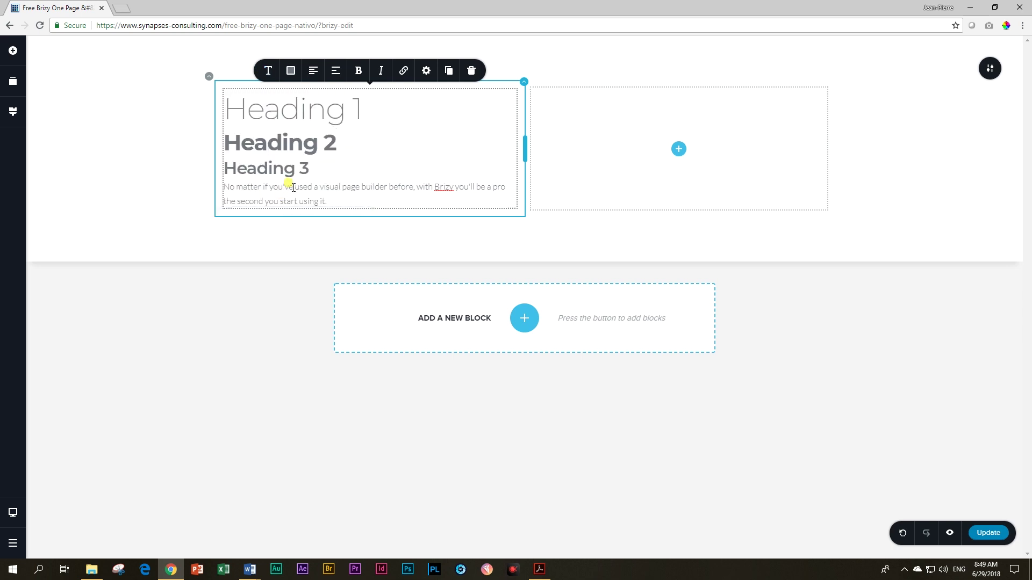
pyautogui.click(268, 70)
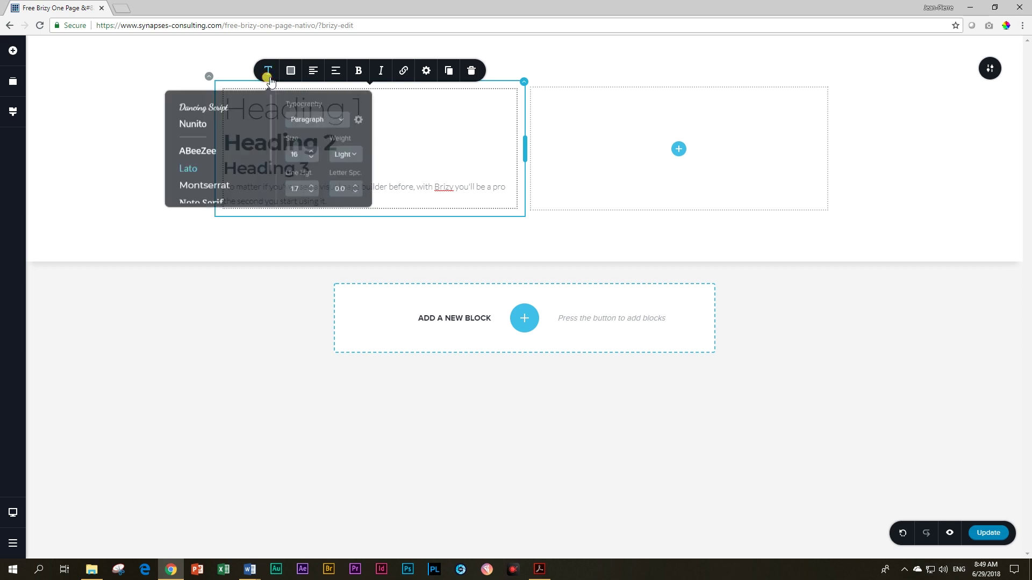
pyautogui.click(389, 118)
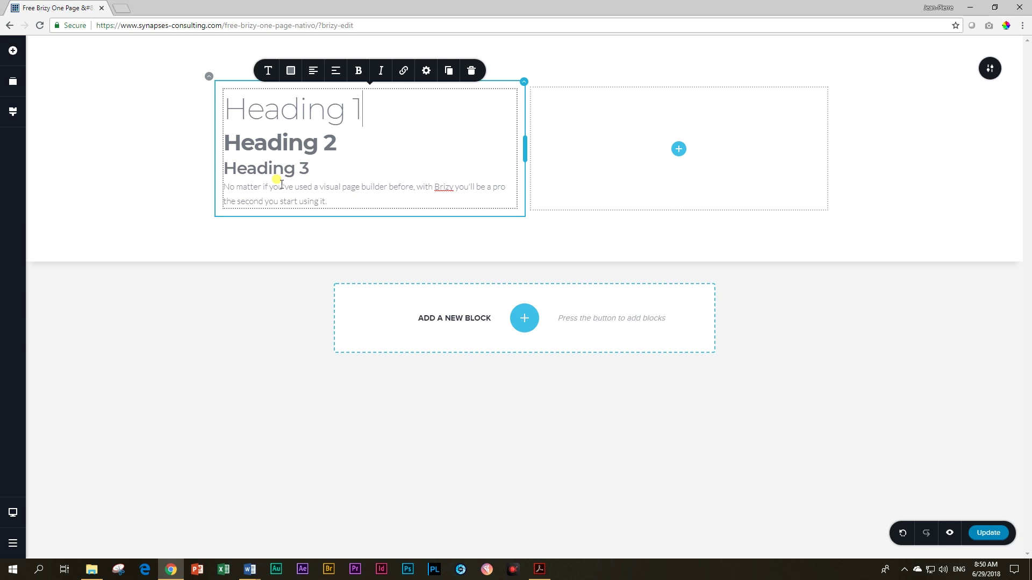
# Step: Inspect the Heading 1 text colour choices, leaving the colour unchanged
pyautogui.click(361, 110)
pyautogui.click(281, 105)
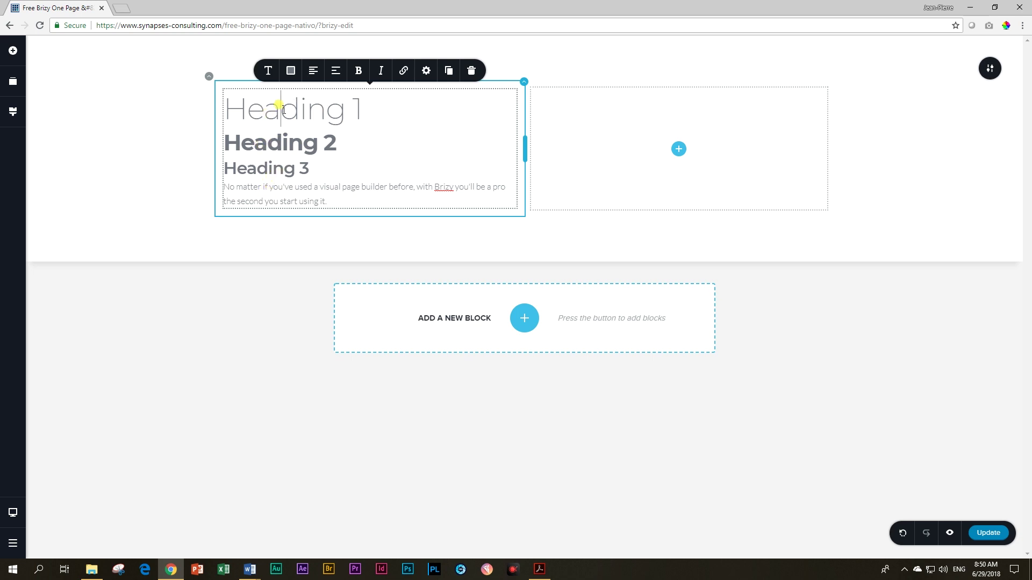
pyautogui.click(289, 79)
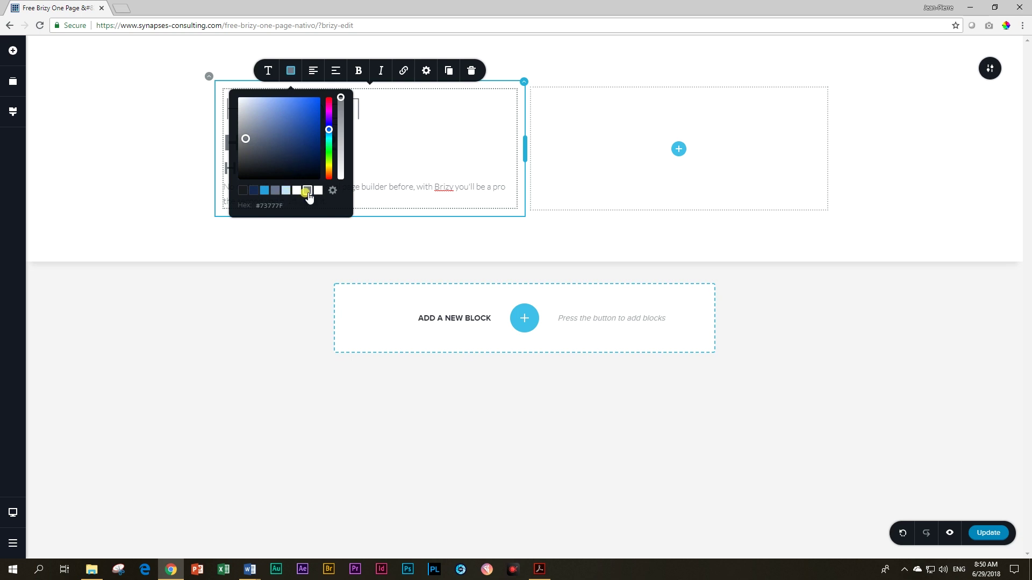
pyautogui.click(377, 163)
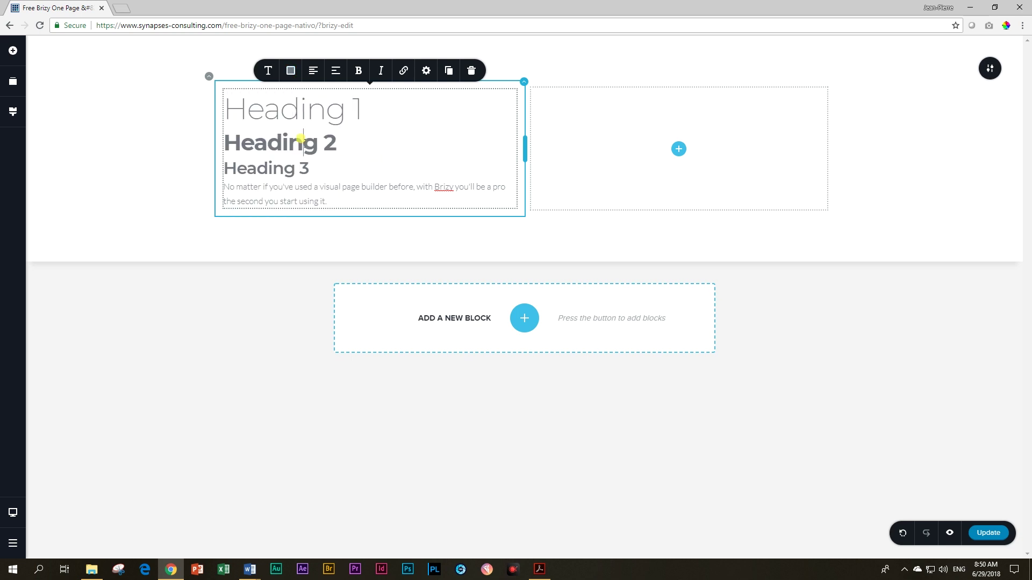
pyautogui.click(291, 71)
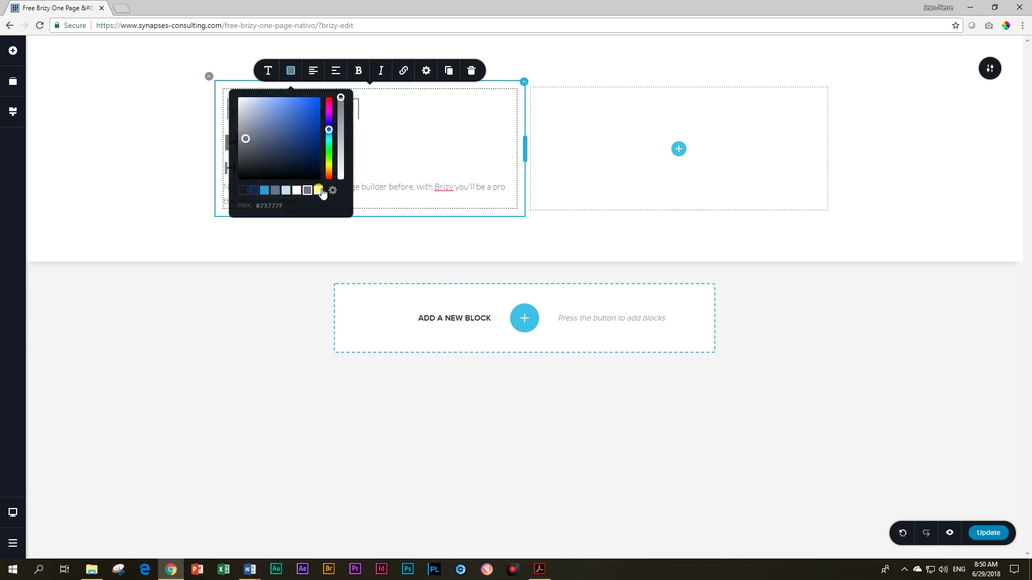
pyautogui.click(382, 172)
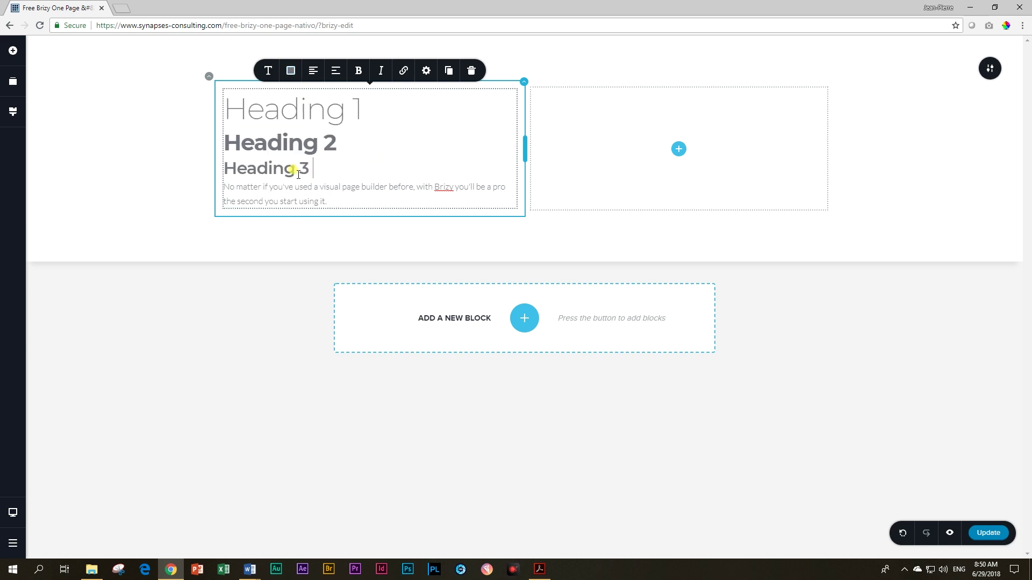
pyautogui.click(291, 71)
pyautogui.click(382, 170)
pyautogui.click(290, 71)
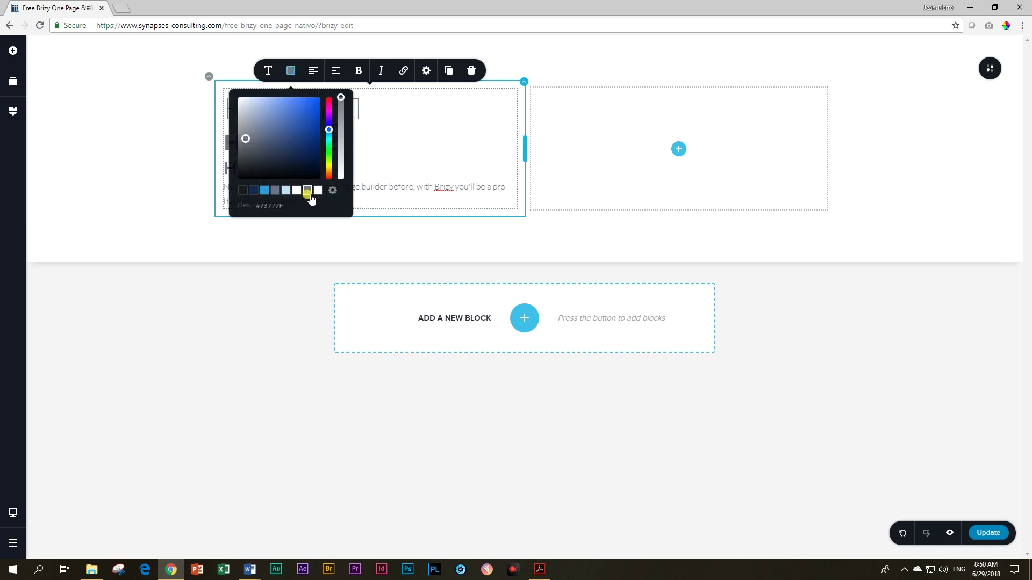
pyautogui.click(394, 171)
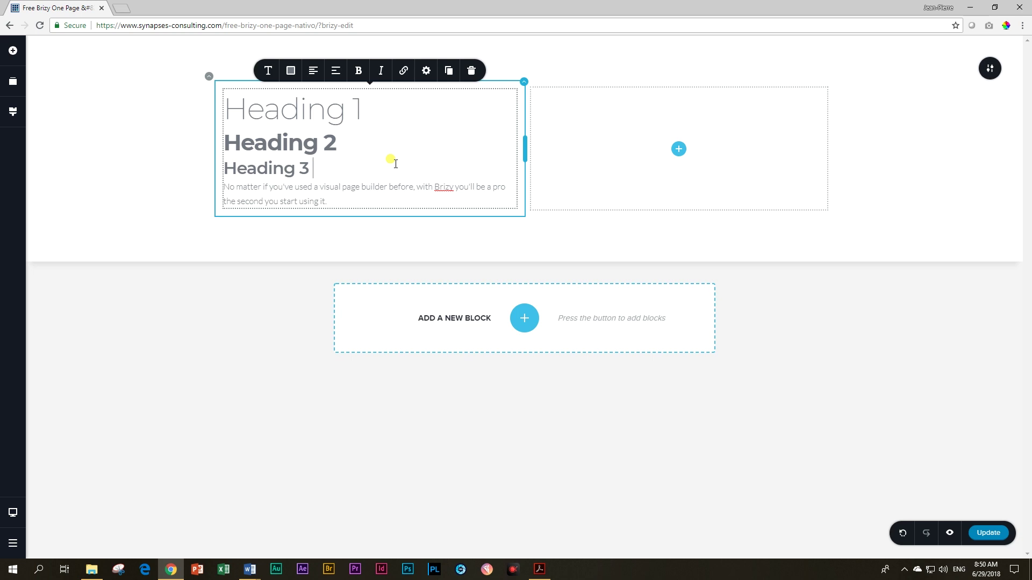
# Step: Recolour the grey palette swatch to yellow-green #BBCF61 in the global Styling settings
pyautogui.click(13, 112)
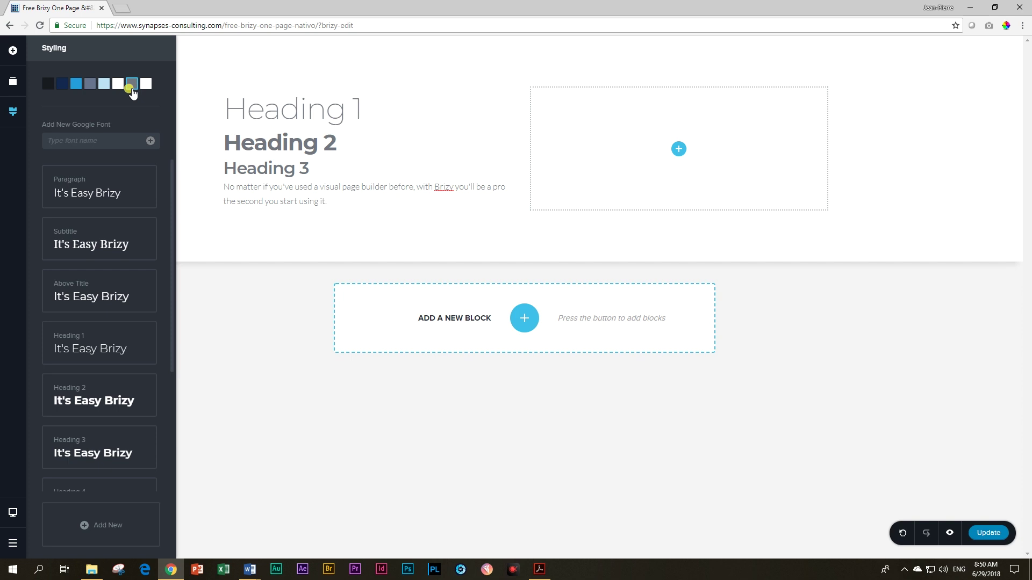
pyautogui.click(133, 86)
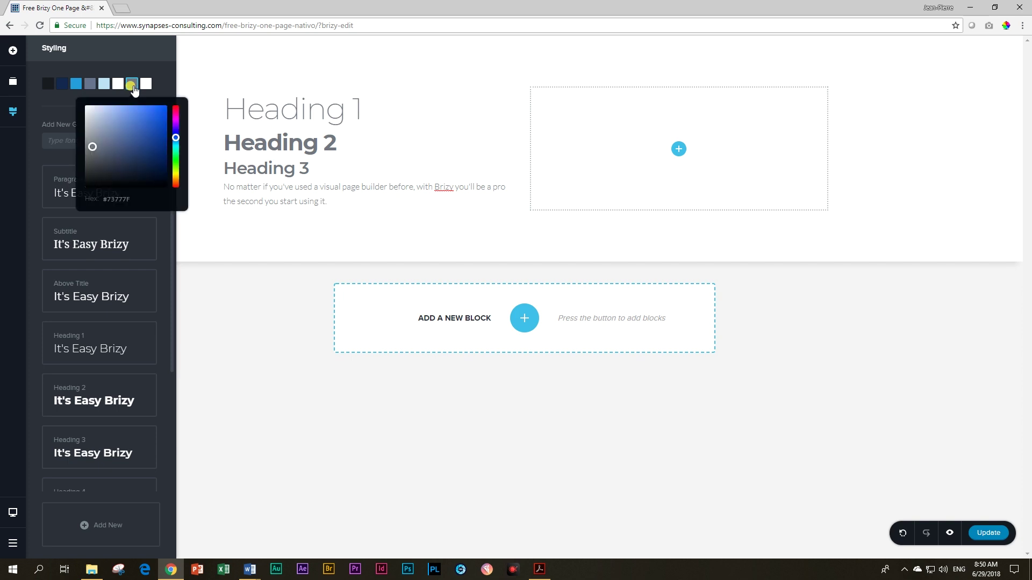
pyautogui.moveTo(92, 148); pyautogui.dragTo(105, 174)
pyautogui.moveTo(176, 139); pyautogui.dragTo(176, 150)
pyautogui.moveTo(99, 168); pyautogui.dragTo(176, 172)
pyautogui.moveTo(122, 144); pyautogui.dragTo(138, 128)
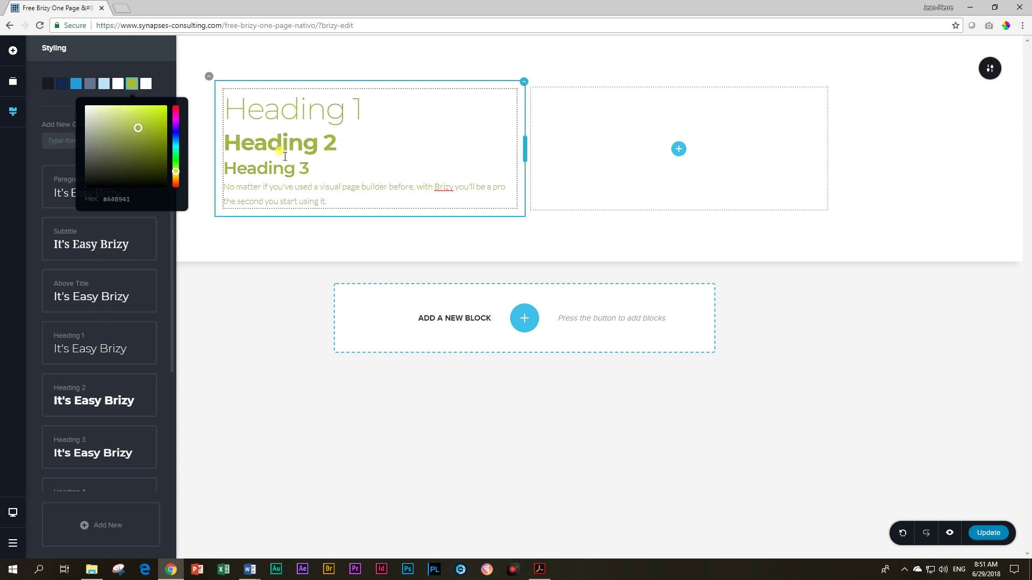
pyautogui.moveTo(138, 128)
pyautogui.mouseDown()
pyautogui.moveTo(99, 152)
pyautogui.moveTo(147, 125)
pyautogui.moveTo(138, 121)
pyautogui.moveTo(135, 143)
pyautogui.moveTo(115, 128)
pyautogui.moveTo(128, 121)
pyautogui.mouseUp()
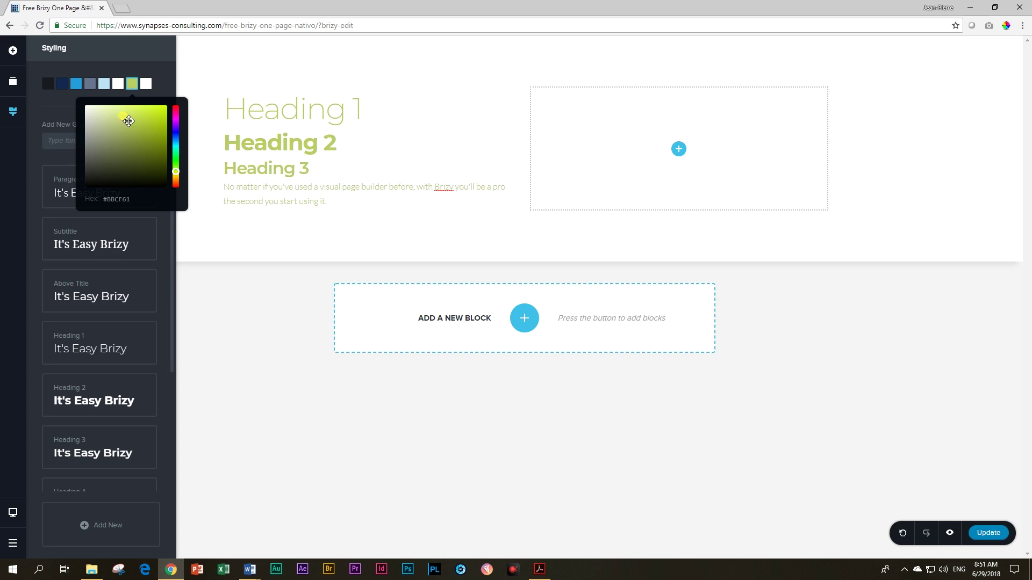
pyautogui.click(230, 130)
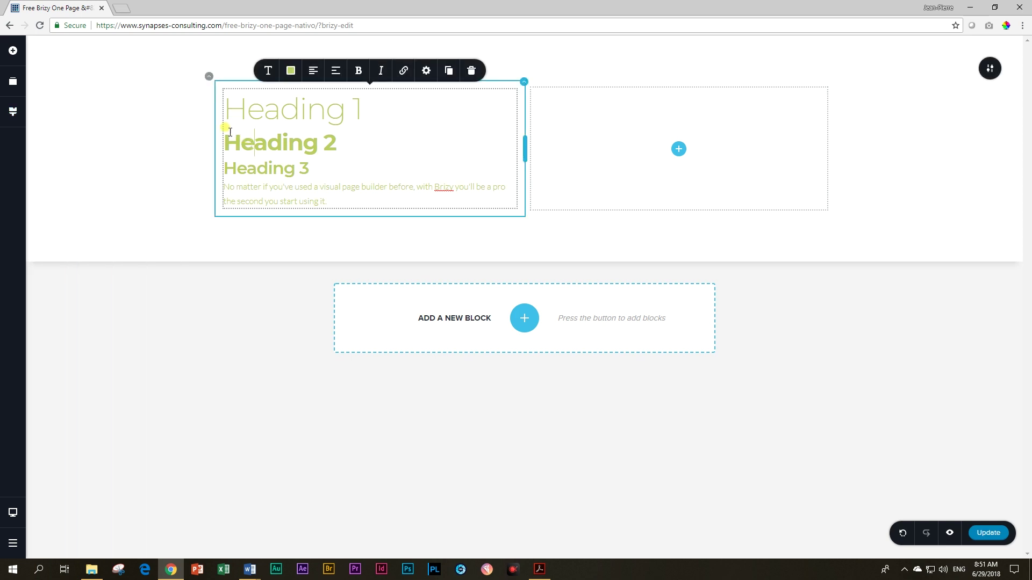
# Step: Place a text element in the right column and review its colour choices
pyautogui.click(12, 50)
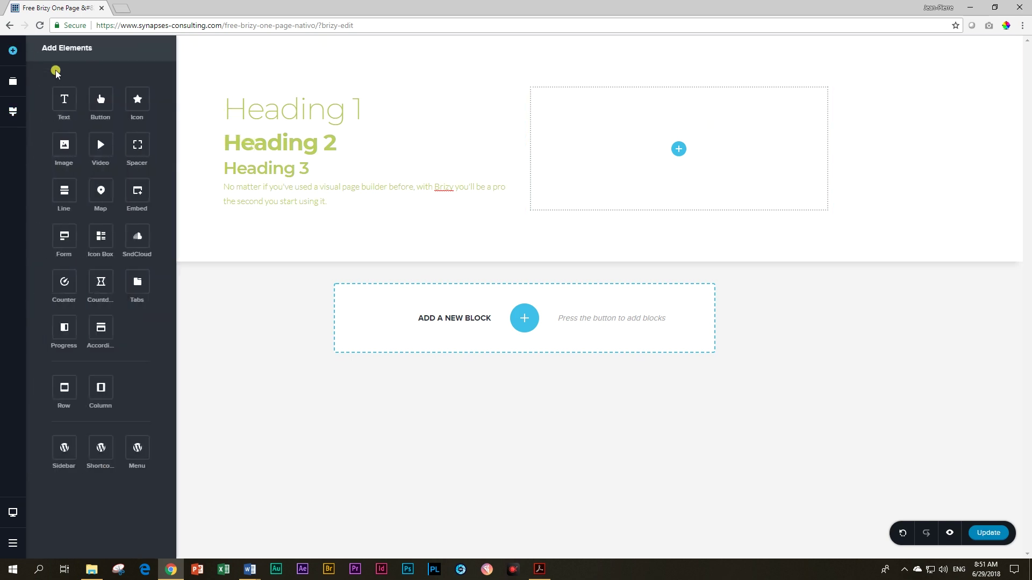
pyautogui.moveTo(64, 98); pyautogui.dragTo(679, 150)
pyautogui.click(574, 108)
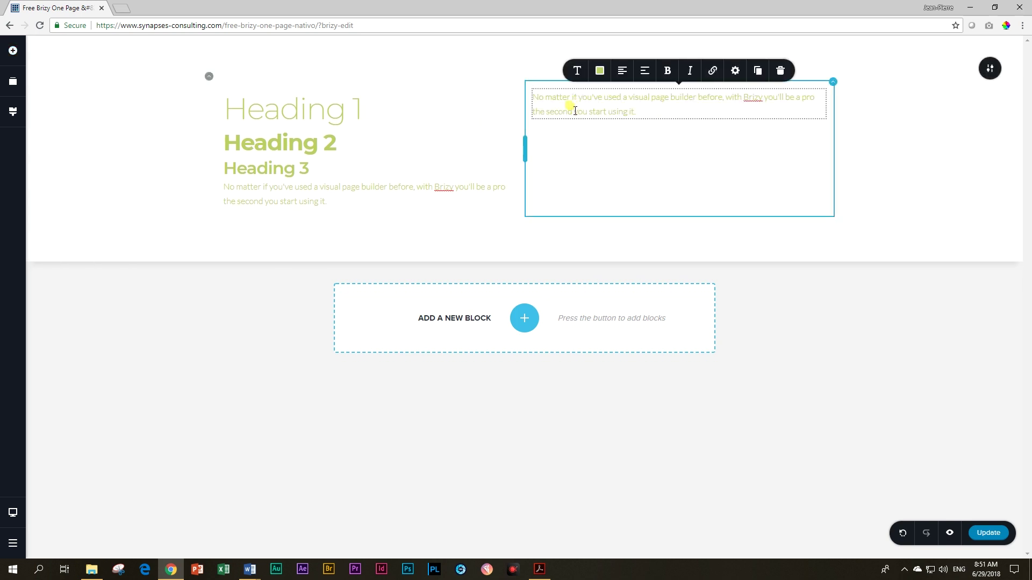
pyautogui.click(600, 70)
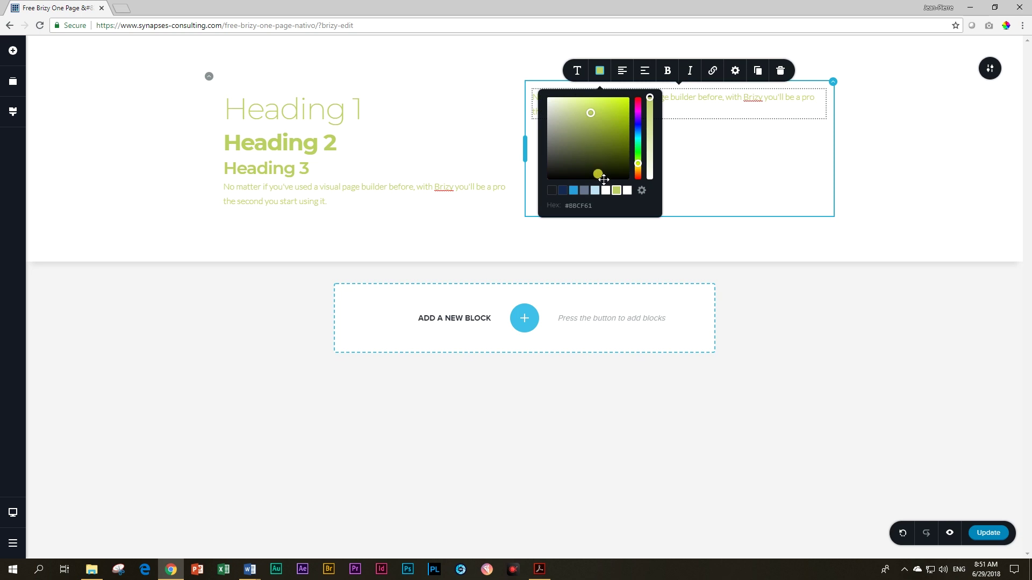
pyautogui.click(702, 96)
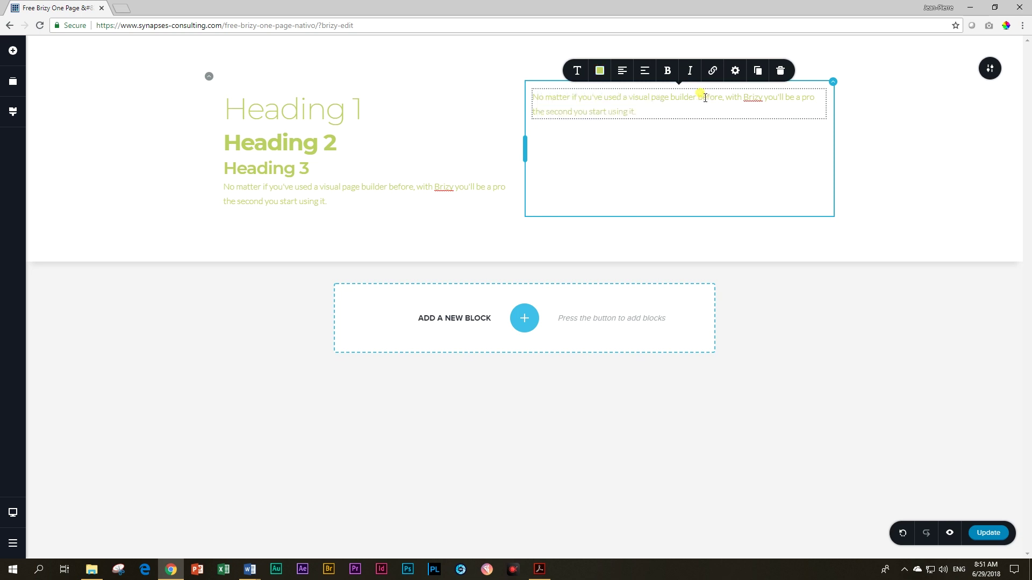
# Step: Lighten the green palette colour to a pale shade and open the block library
pyautogui.click(15, 113)
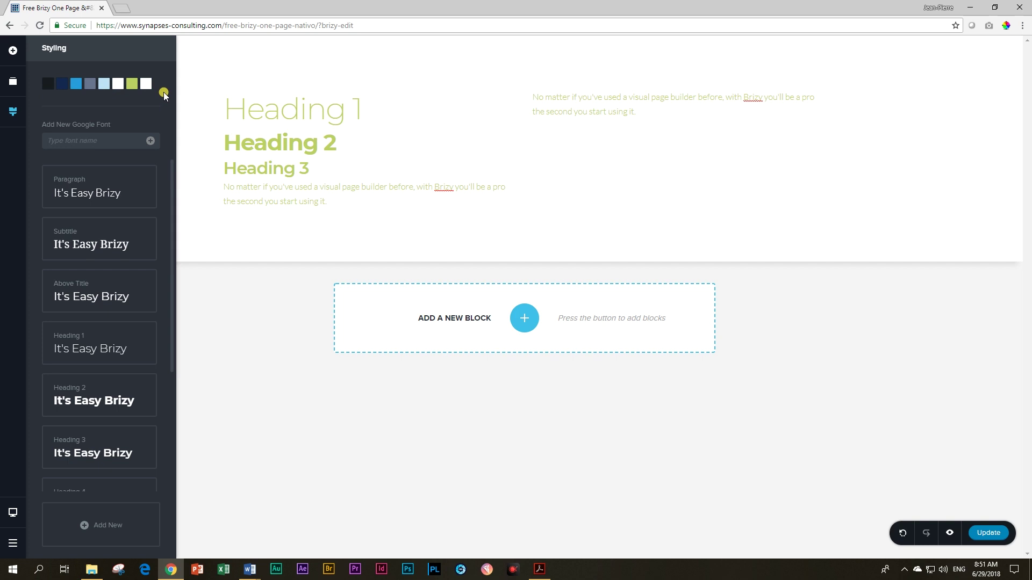
pyautogui.click(132, 85)
pyautogui.moveTo(109, 111); pyautogui.dragTo(78, 108)
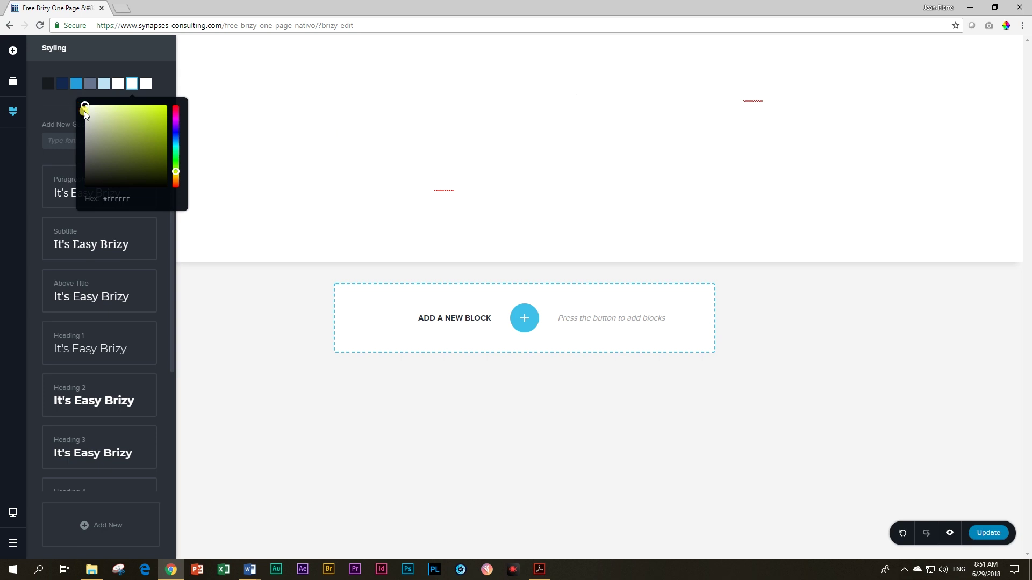
pyautogui.click(524, 318)
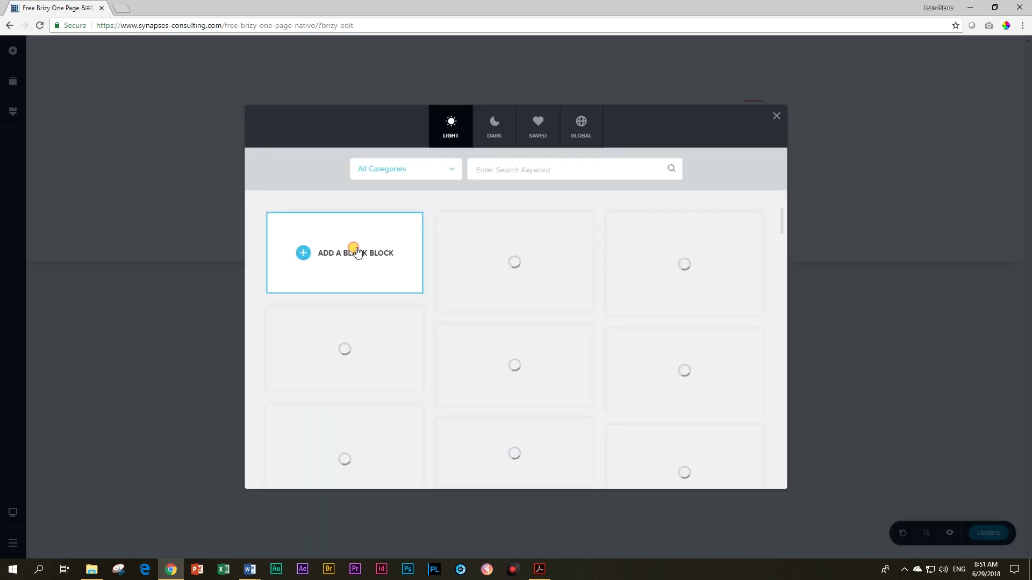
# Step: Add a blank two-column block with a text element in its left column
pyautogui.click(357, 252)
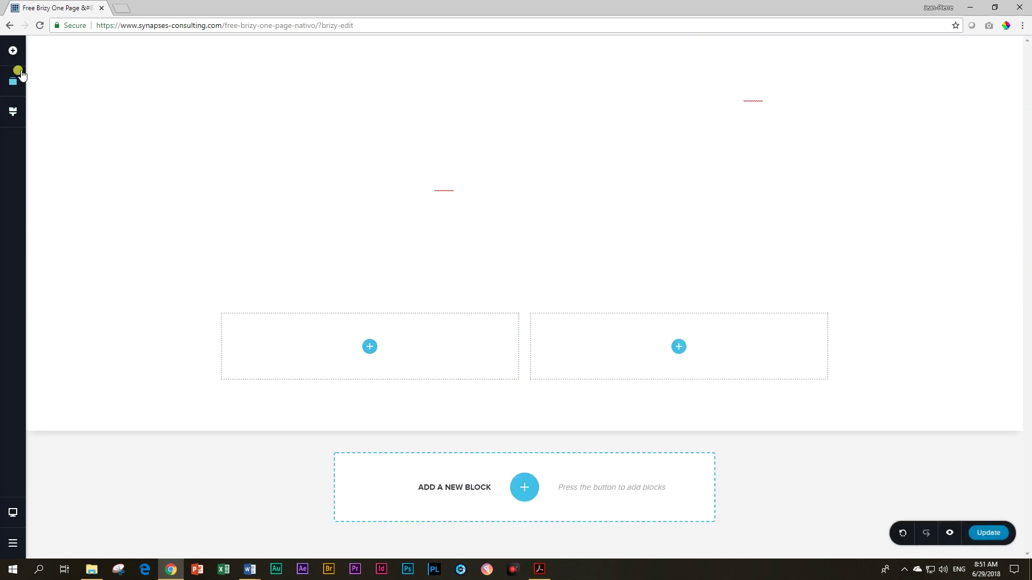
pyautogui.click(13, 50)
pyautogui.moveTo(54, 103); pyautogui.dragTo(373, 361)
# Step: Colour the whole sample paragraph with the darkest palette colour
pyautogui.click(352, 325)
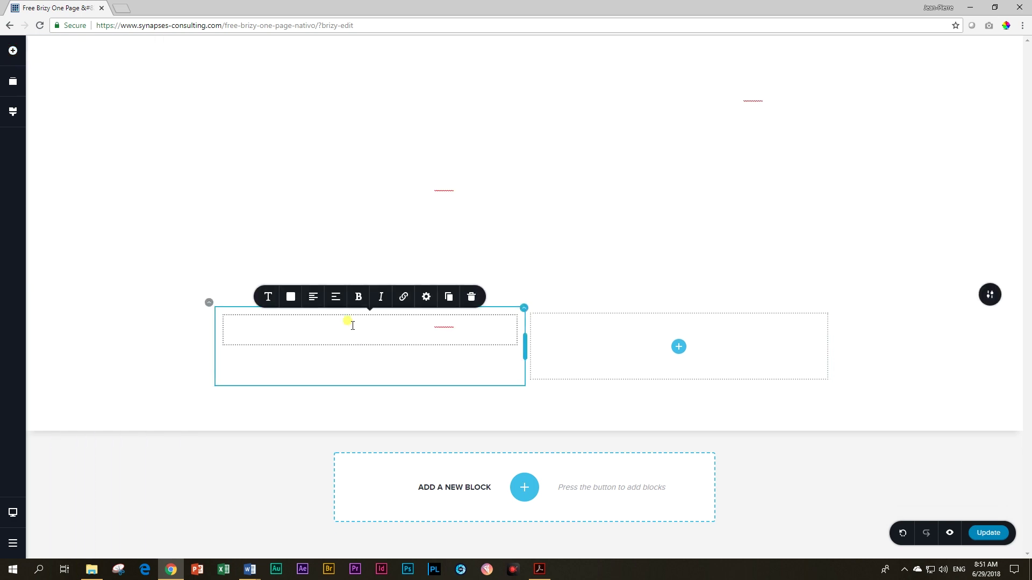
pyautogui.tripleClick(352, 325)
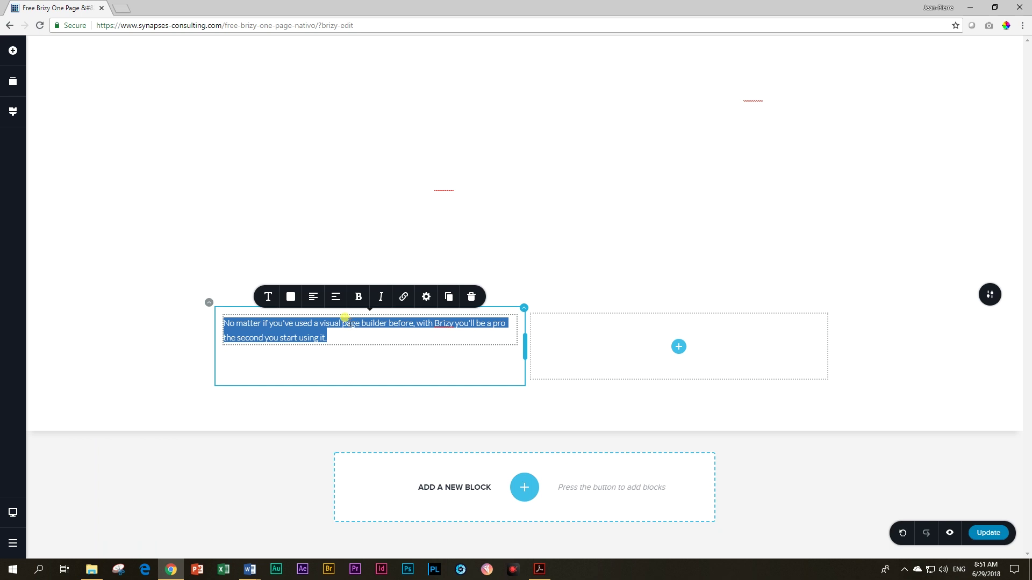
pyautogui.click(291, 297)
pyautogui.click(242, 251)
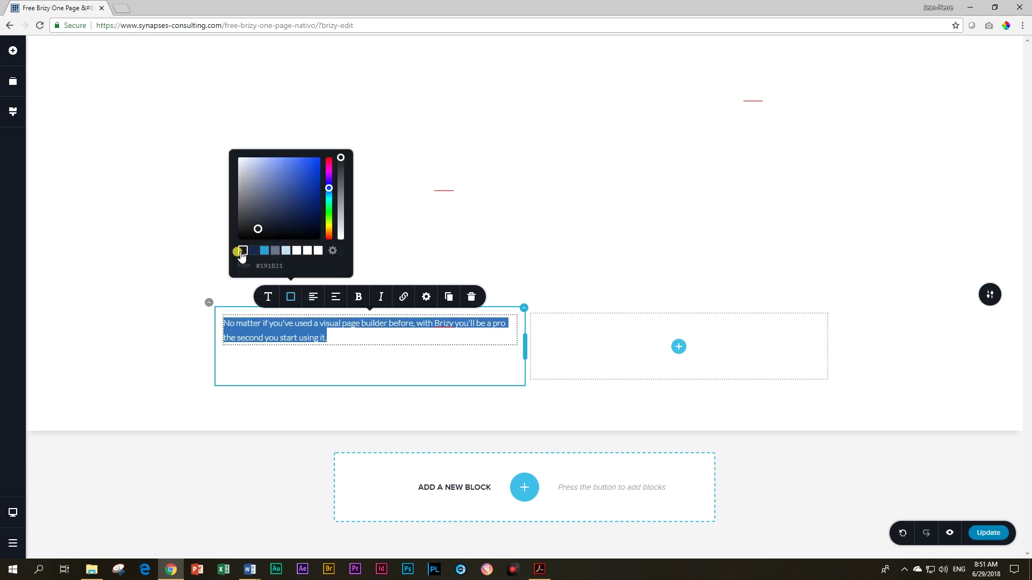
pyautogui.click(345, 337)
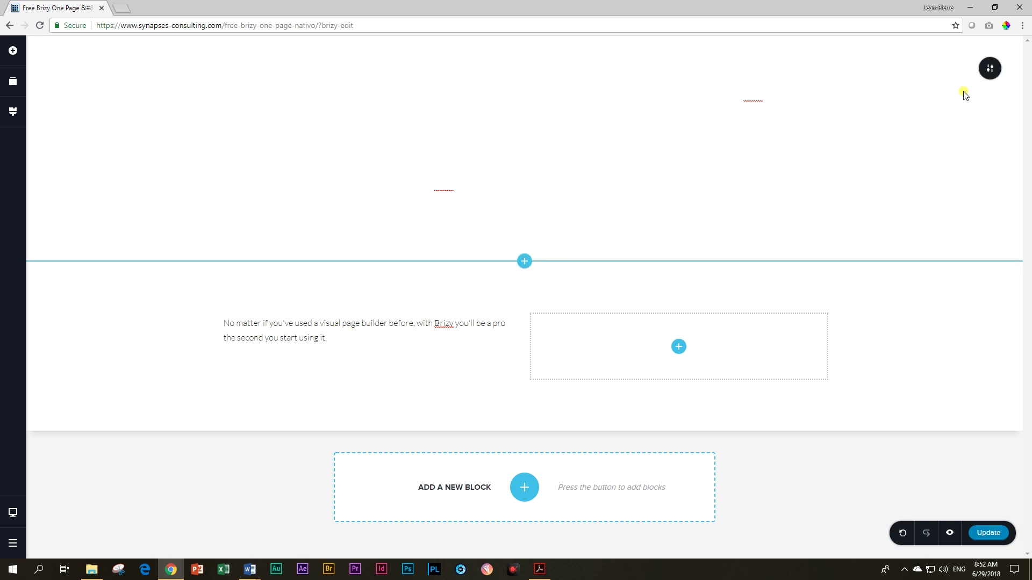
# Step: Delete both old sections, add a fresh blank block, and put a text element in its left column
pyautogui.click(988, 68)
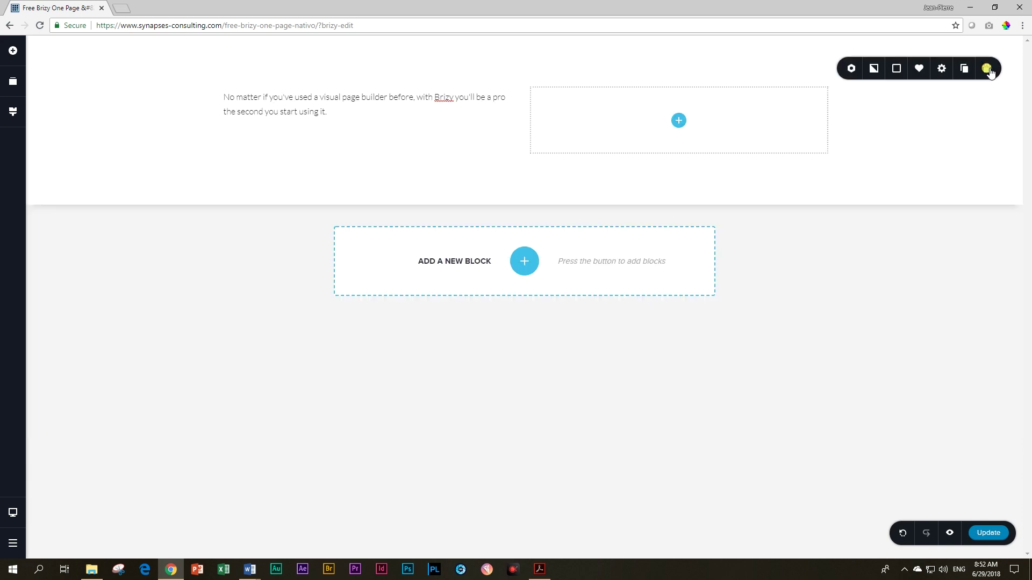
pyautogui.click(992, 69)
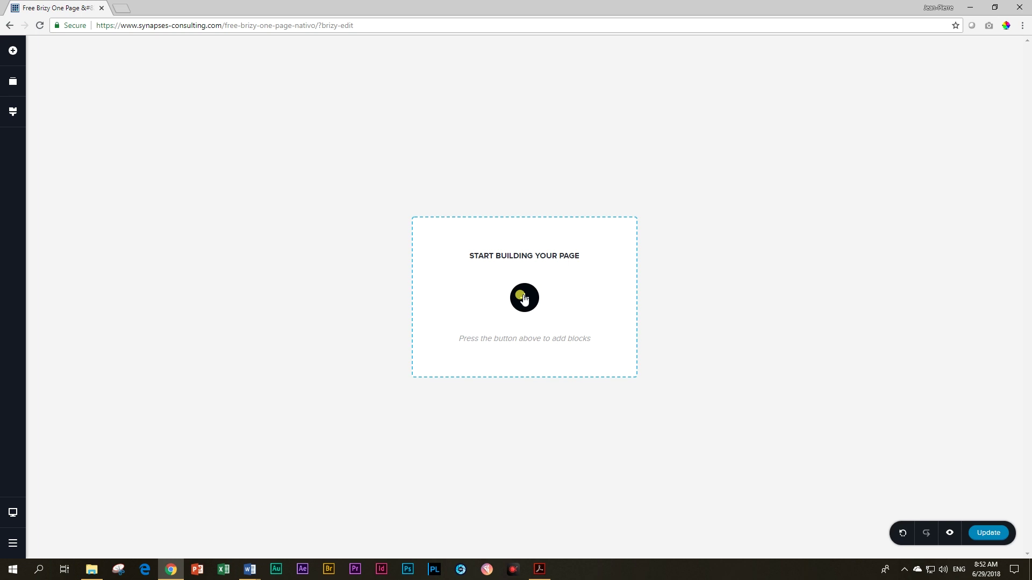
pyautogui.click(524, 298)
pyautogui.click(387, 260)
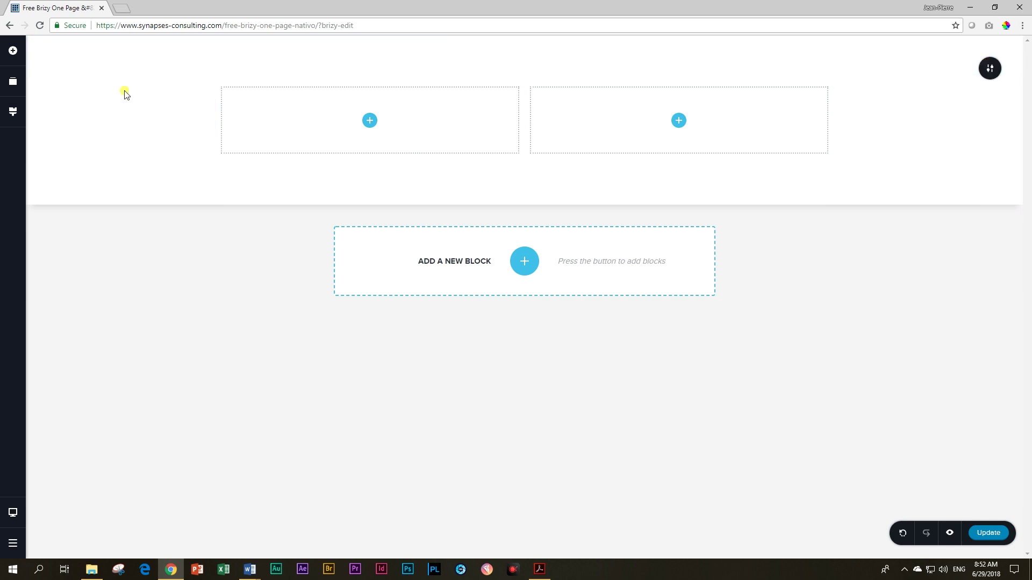
pyautogui.click(13, 50)
pyautogui.moveTo(58, 101); pyautogui.dragTo(364, 127)
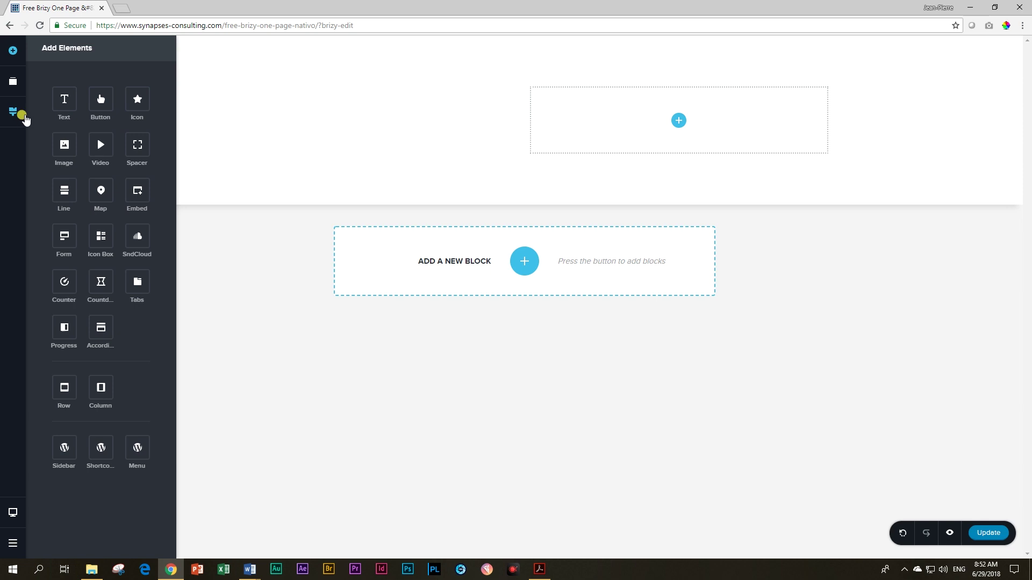
# Step: Change a white palette swatch to dark brown #432C2C and open the block library
pyautogui.click(12, 112)
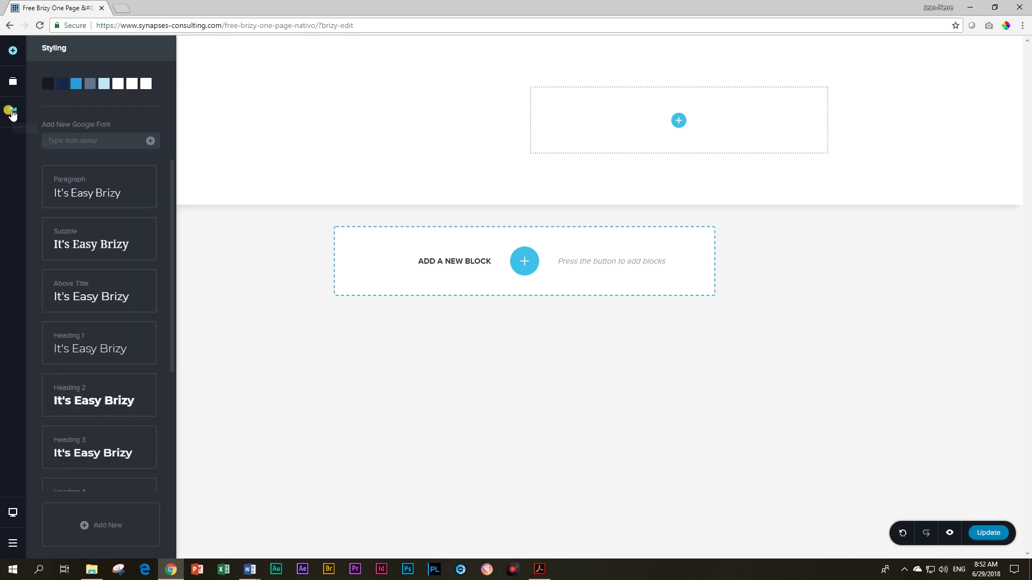
pyautogui.click(132, 84)
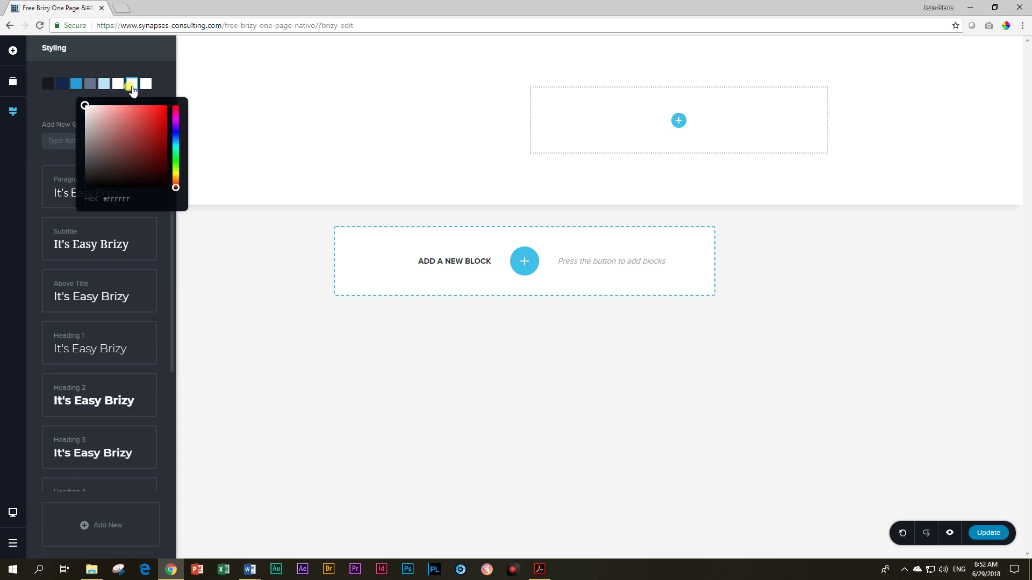
pyautogui.click(123, 142)
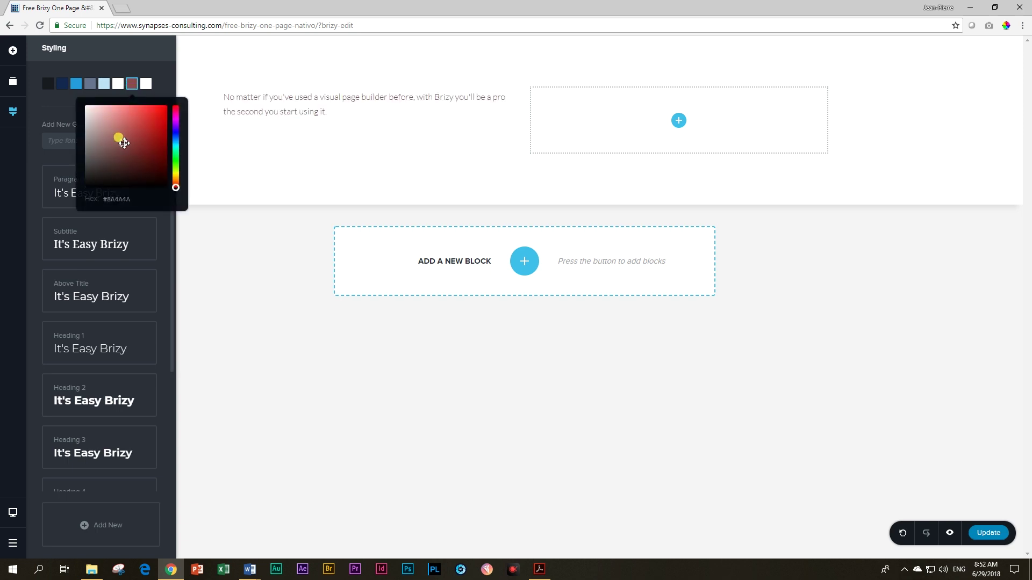
pyautogui.moveTo(124, 148); pyautogui.dragTo(112, 166)
pyautogui.click(515, 256)
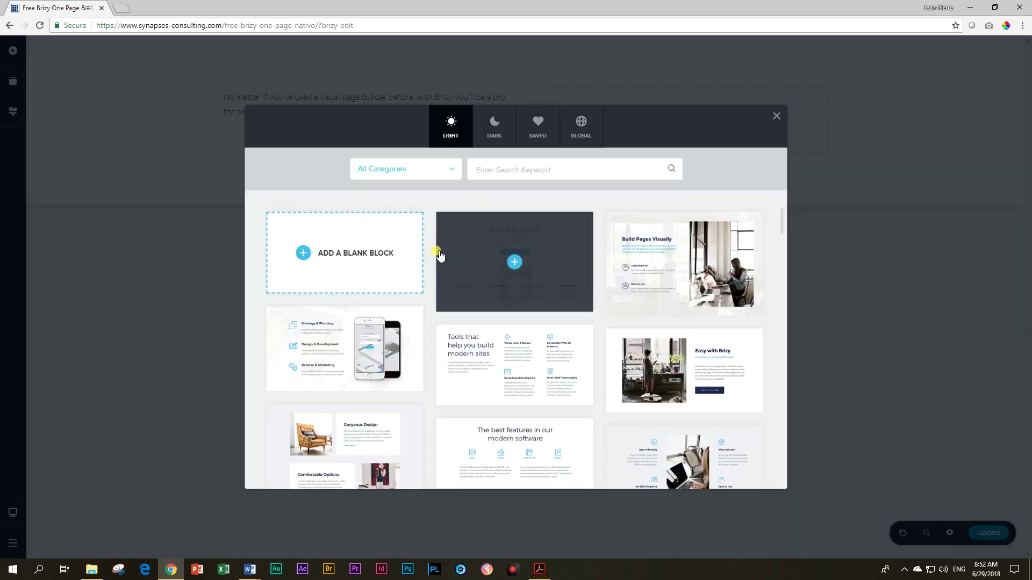
# Step: Add another blank two-column block with a dark #191B21 background
pyautogui.click(388, 256)
pyautogui.moveTo(892, 249)
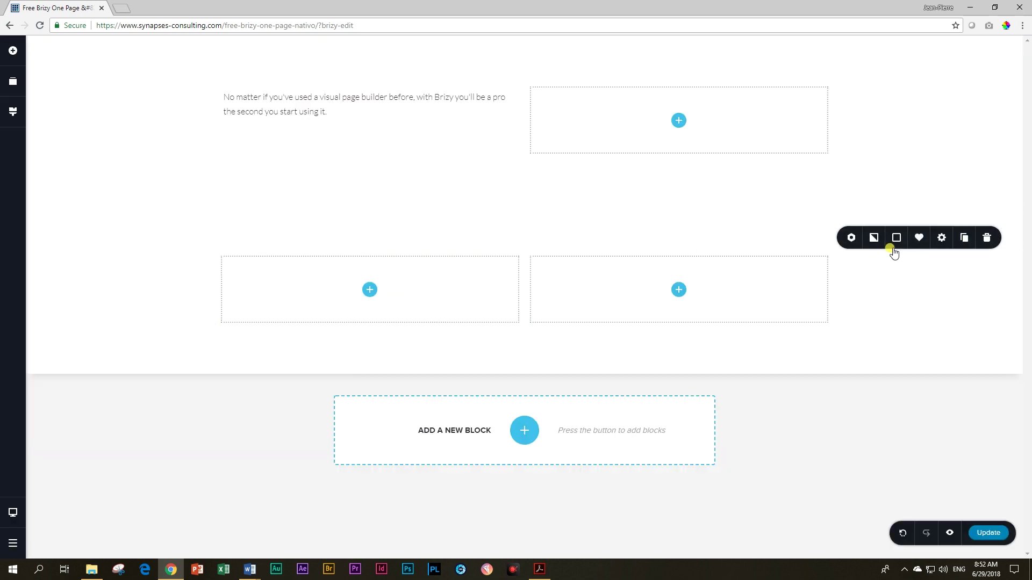
pyautogui.click(895, 238)
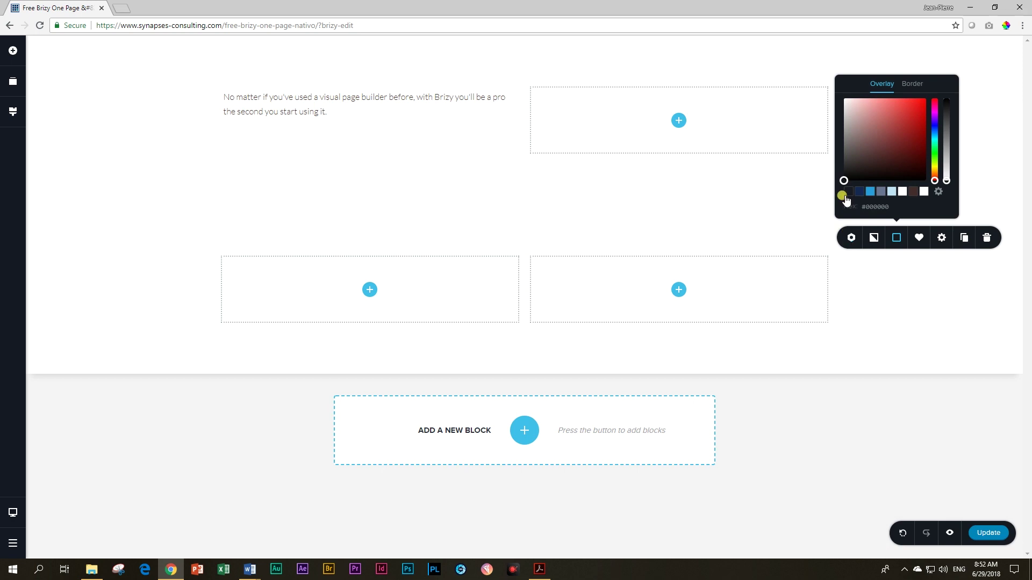
pyautogui.click(848, 193)
# Step: Place a text element in the dark block's left column
pyautogui.click(13, 50)
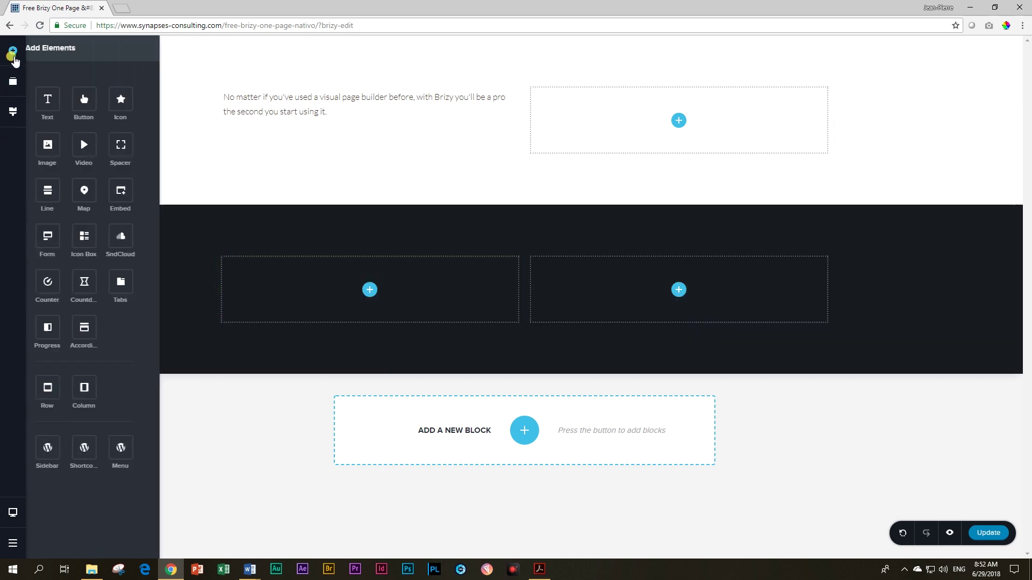
pyautogui.moveTo(61, 98); pyautogui.dragTo(345, 290)
pyautogui.click(344, 290)
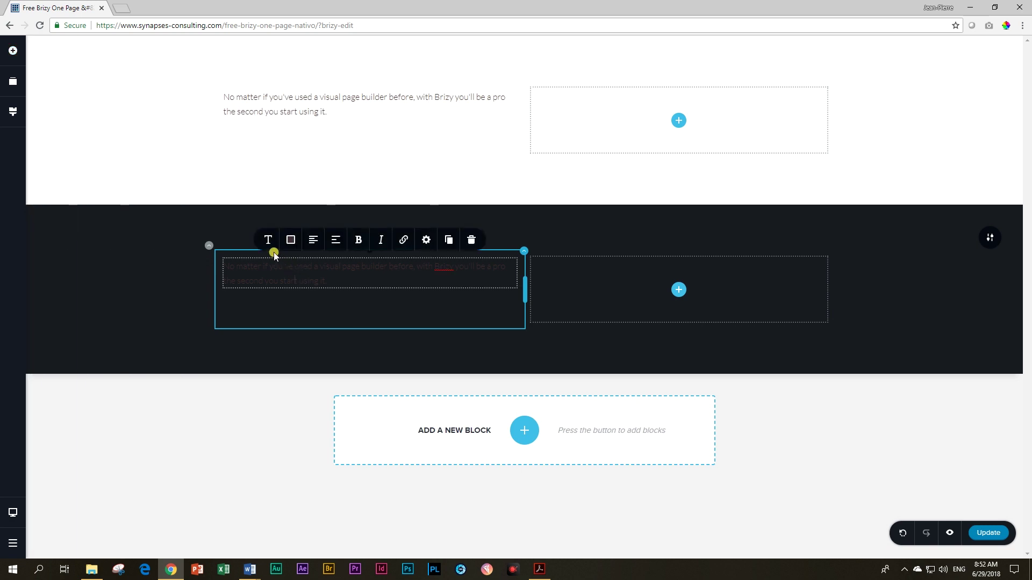
pyautogui.click(12, 111)
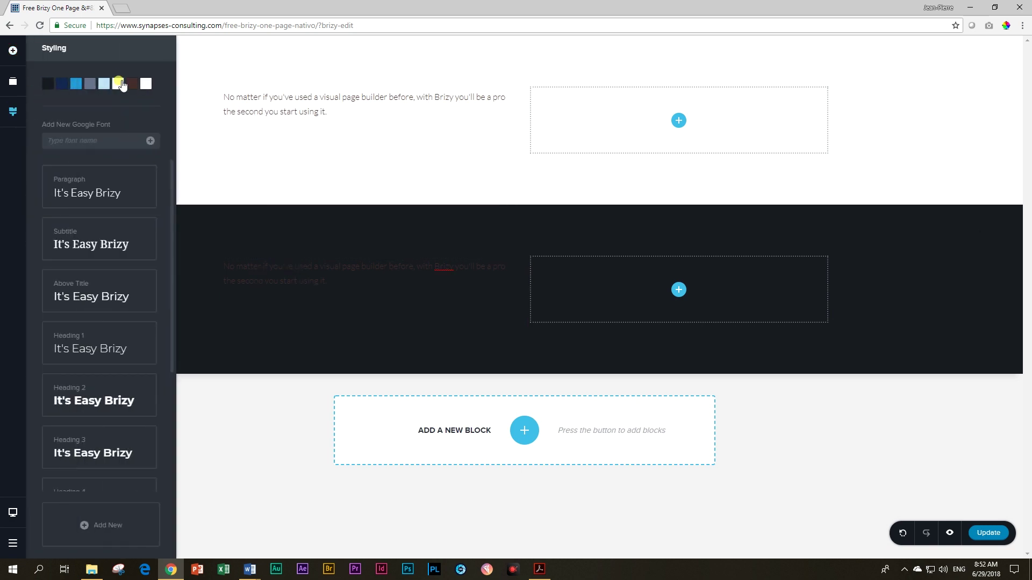
# Step: Experiment with the brown palette colour, moving through reddish brown and red to greyish pink
pyautogui.click(132, 83)
pyautogui.moveTo(122, 131); pyautogui.dragTo(95, 138)
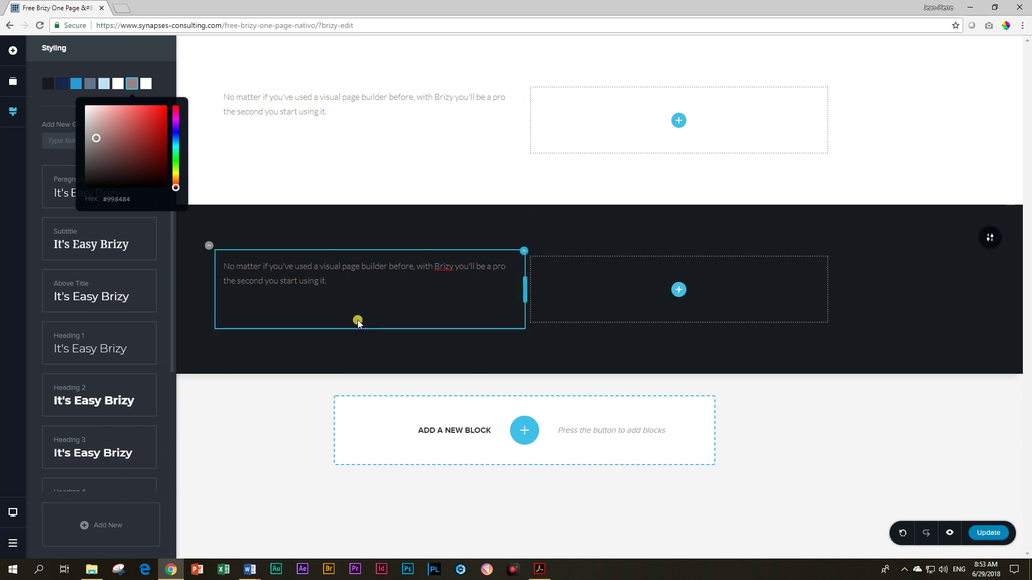
pyautogui.click(886, 309)
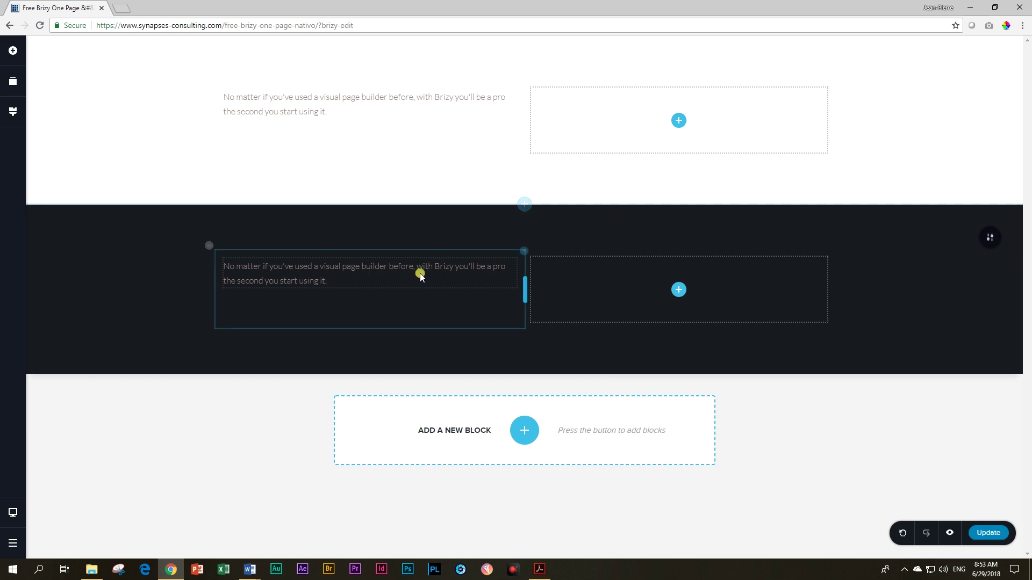
pyautogui.click(12, 113)
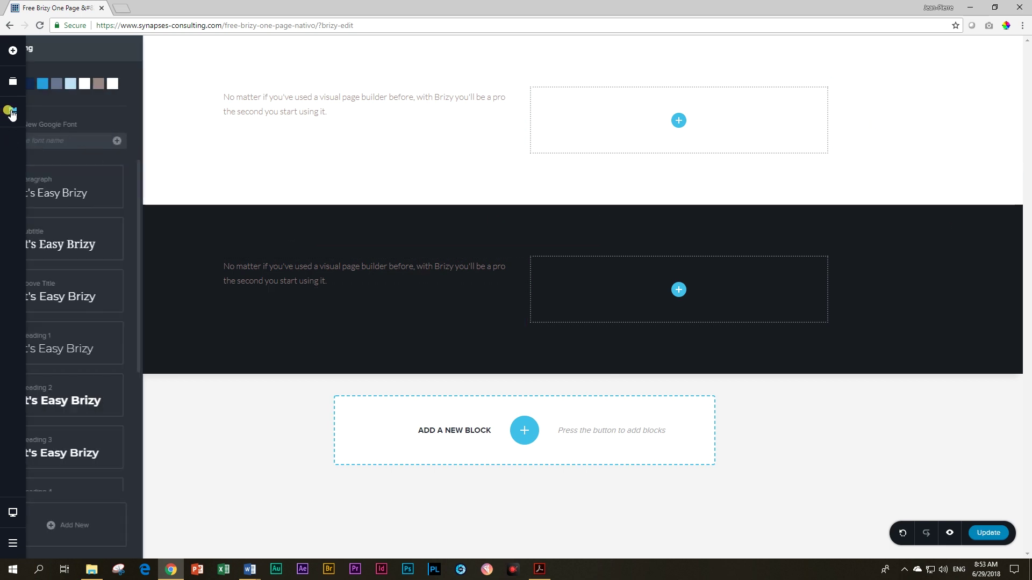
pyautogui.click(132, 86)
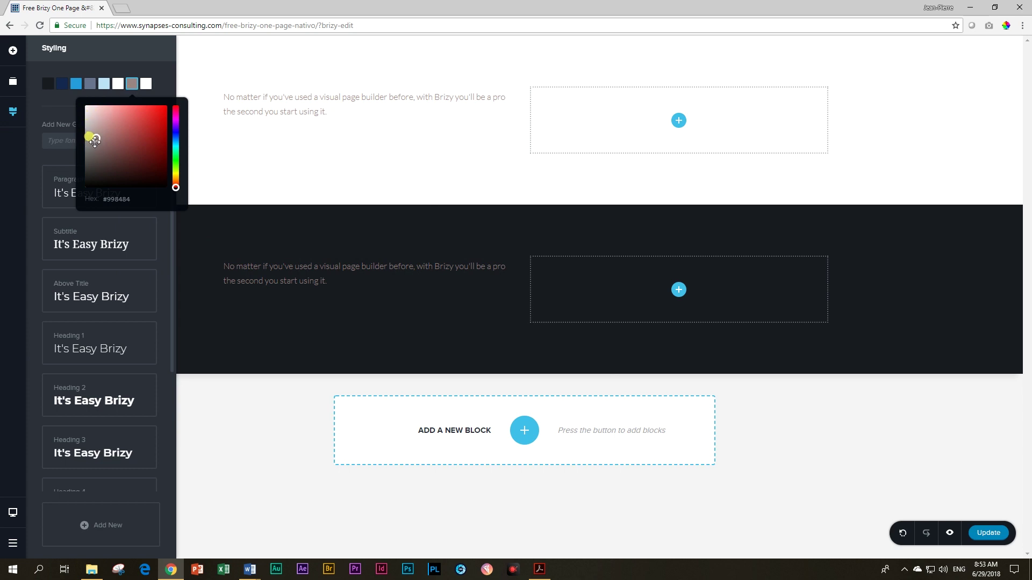
pyautogui.moveTo(94, 141); pyautogui.dragTo(150, 141)
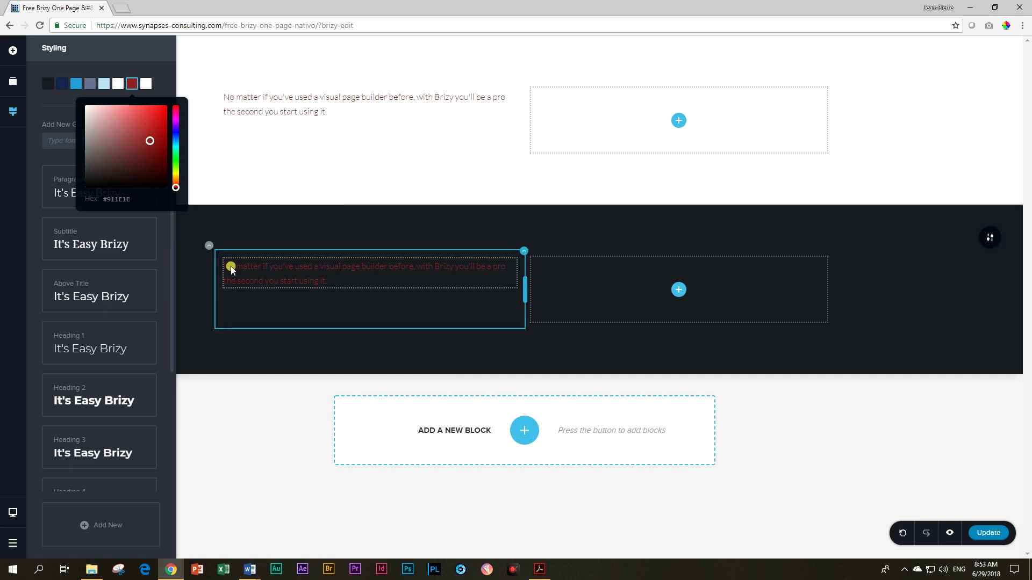
pyautogui.click(150, 141)
pyautogui.moveTo(150, 142); pyautogui.dragTo(91, 141)
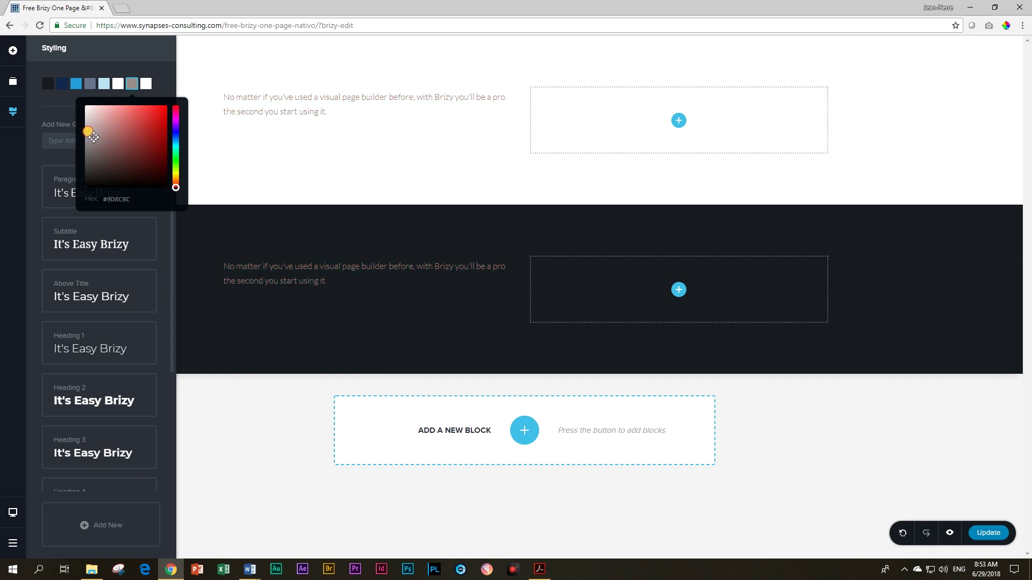
pyautogui.moveTo(91, 135); pyautogui.dragTo(90, 137)
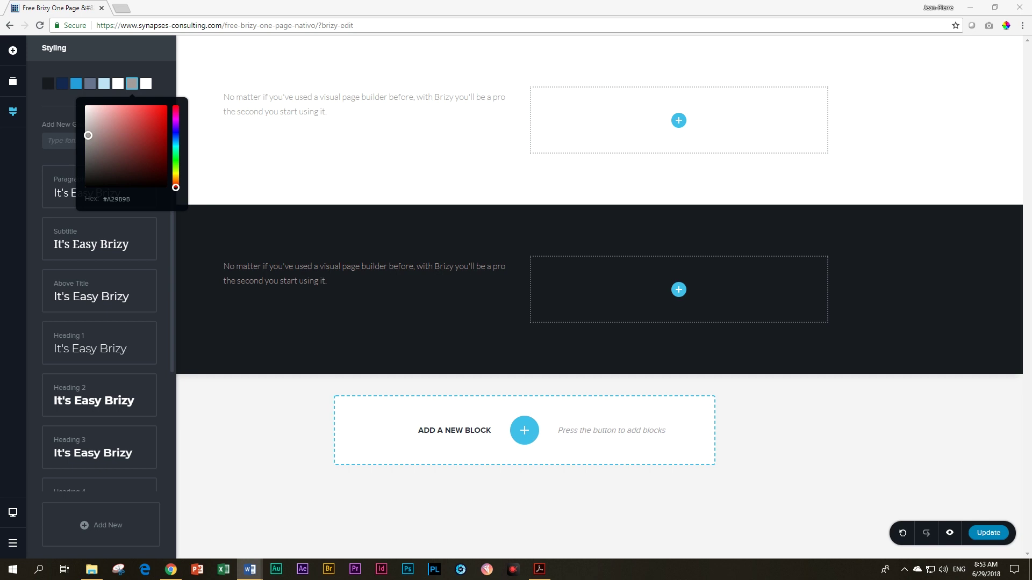
# Step: Paste hex 73777F and tune the hue to blue-grey #737A7F
pyautogui.click(132, 85)
pyautogui.click(117, 200)
pyautogui.write('73777F')
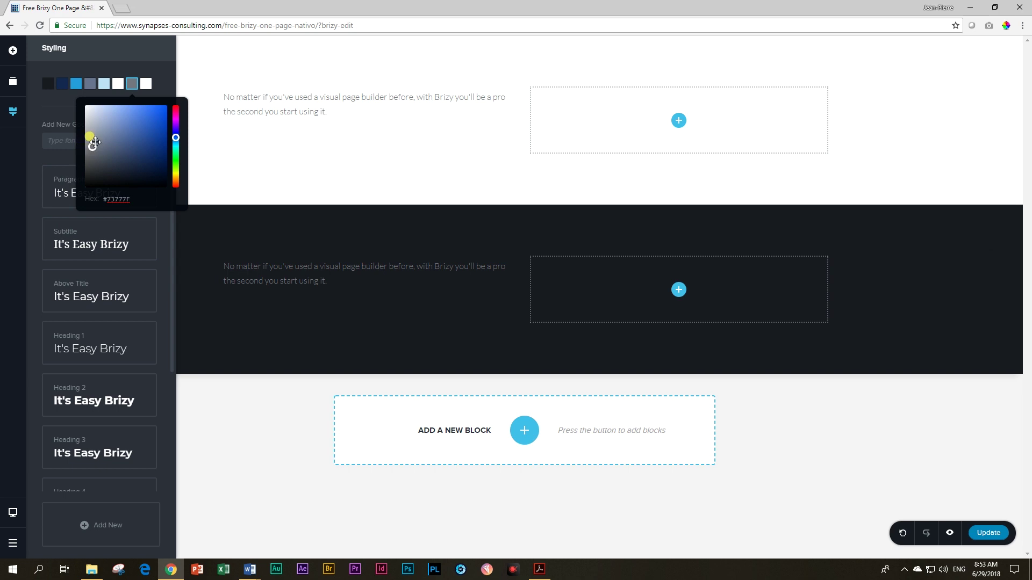
pyautogui.moveTo(177, 137)
pyautogui.mouseDown()
pyautogui.moveTo(178, 104)
pyautogui.moveTo(177, 177)
pyautogui.moveTo(178, 121)
pyautogui.mouseUp()
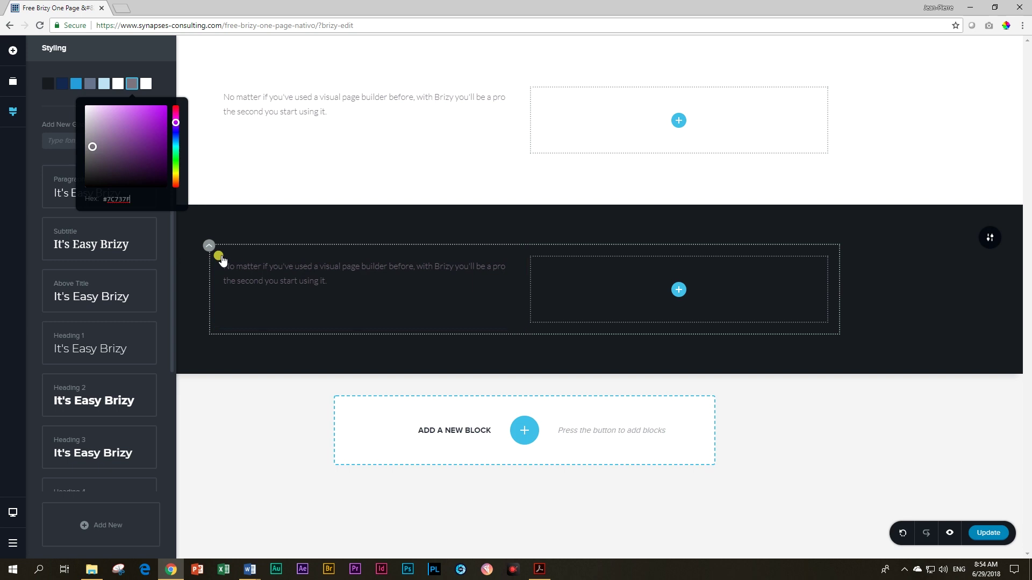
pyautogui.moveTo(176, 122)
pyautogui.mouseDown()
pyautogui.moveTo(176, 168)
pyautogui.moveTo(173, 139)
pyautogui.mouseUp()
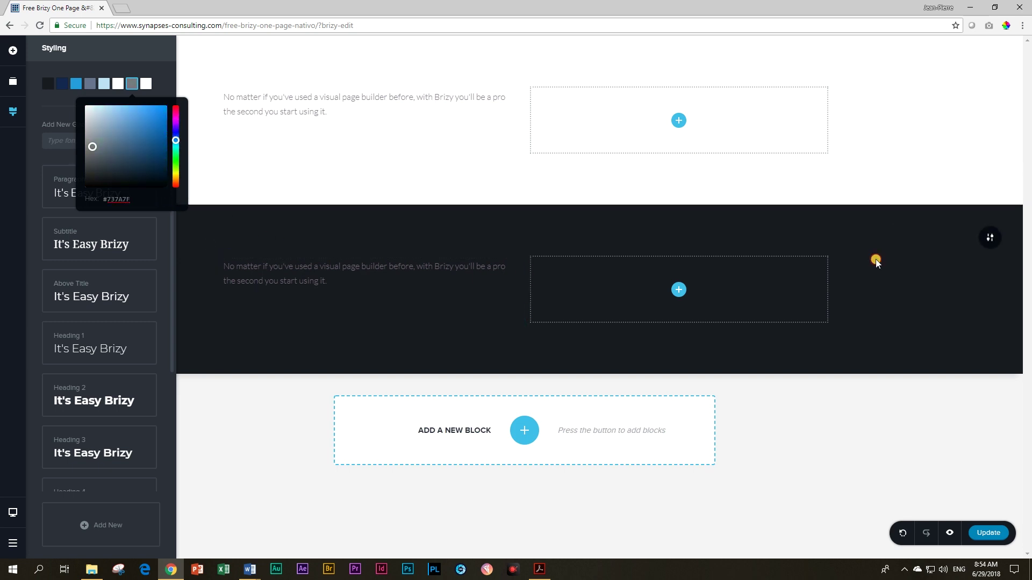
pyautogui.click(875, 261)
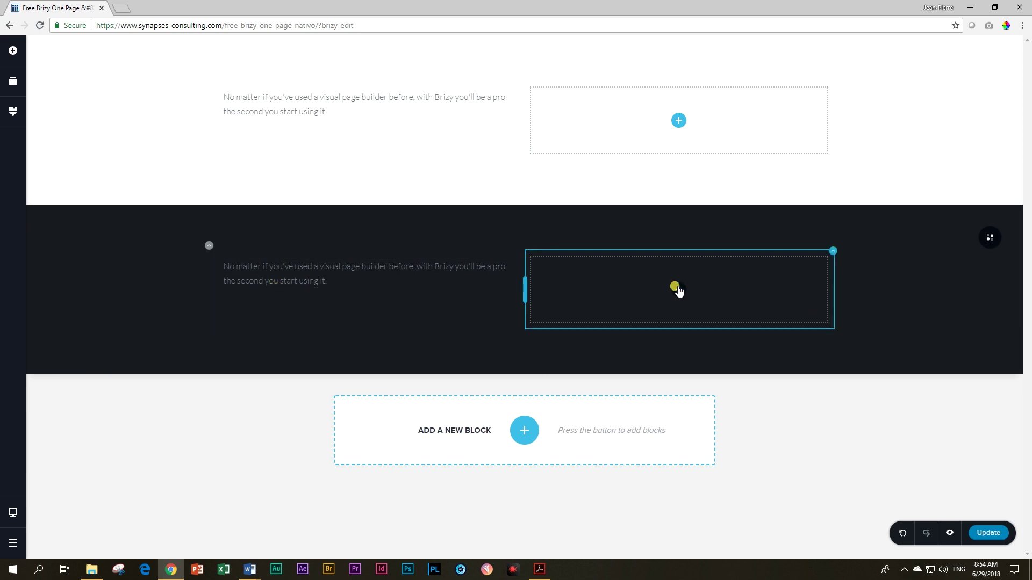
# Step: Add a Button to the white section's right column and a star Icon to the dark section's
pyautogui.click(13, 52)
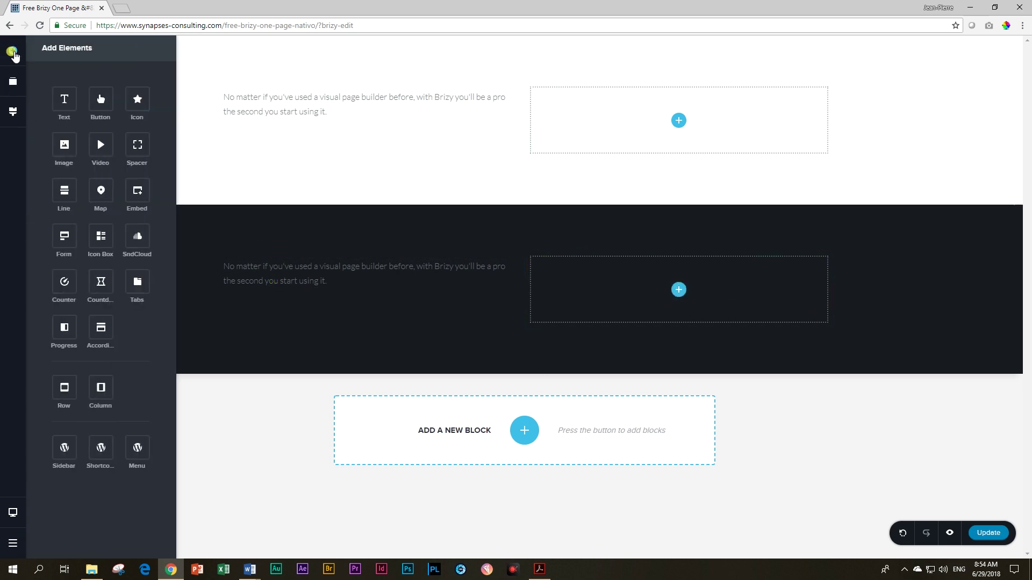
pyautogui.moveTo(100, 98); pyautogui.dragTo(676, 124)
pyautogui.moveTo(138, 94); pyautogui.dragTo(677, 265)
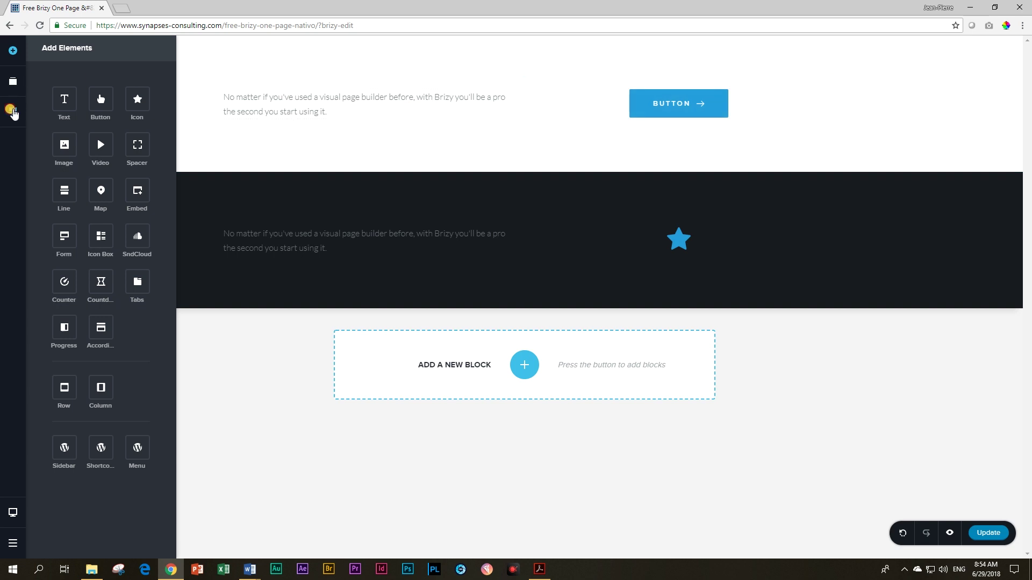
pyautogui.click(12, 111)
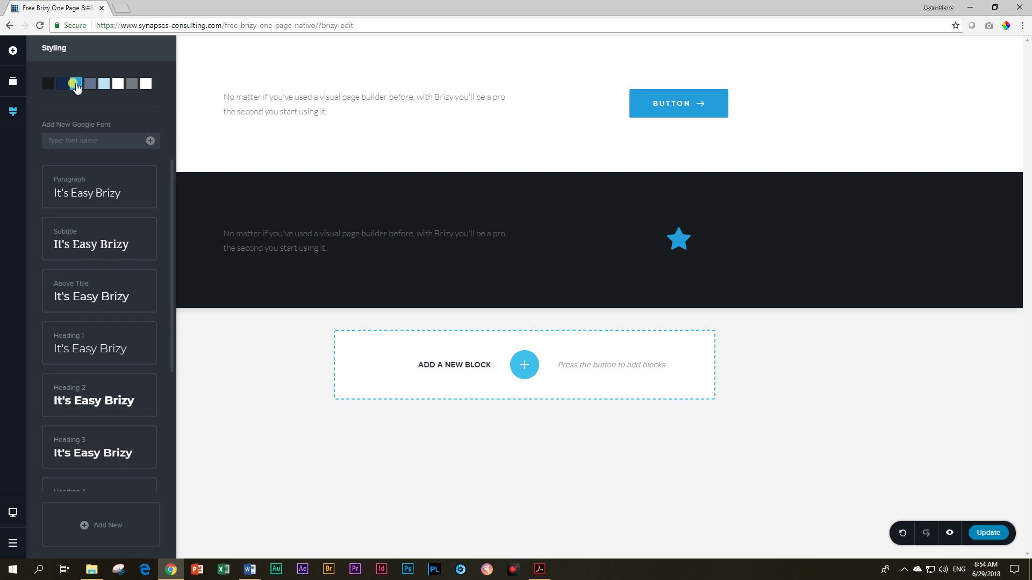
# Step: Try white for the third palette colour, then add a 100 counter below the button
pyautogui.click(76, 84)
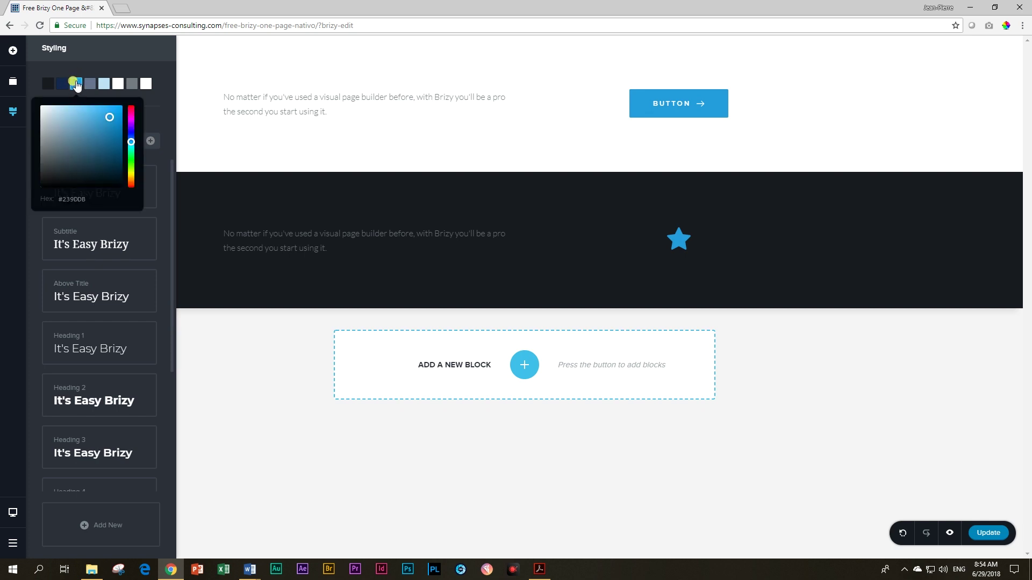
pyautogui.moveTo(109, 117)
pyautogui.mouseDown()
pyautogui.moveTo(37, 98)
pyautogui.moveTo(54, 107)
pyautogui.mouseUp()
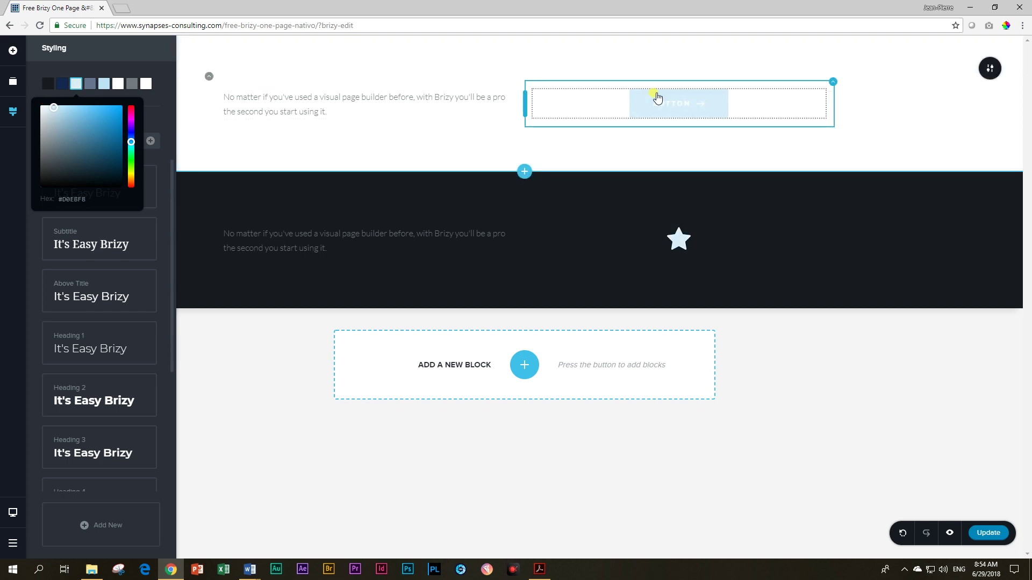
pyautogui.click(189, 136)
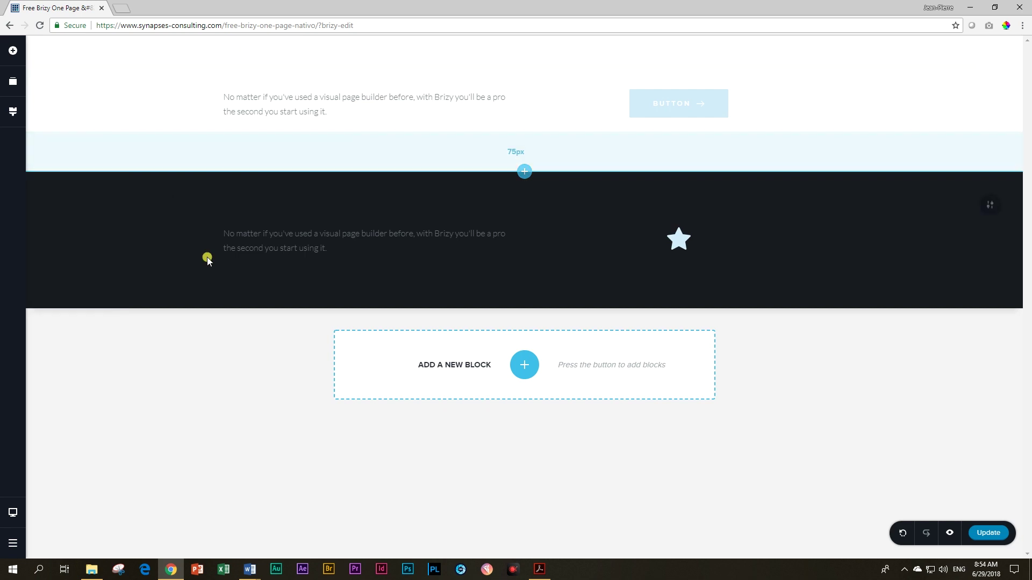
pyautogui.click(11, 52)
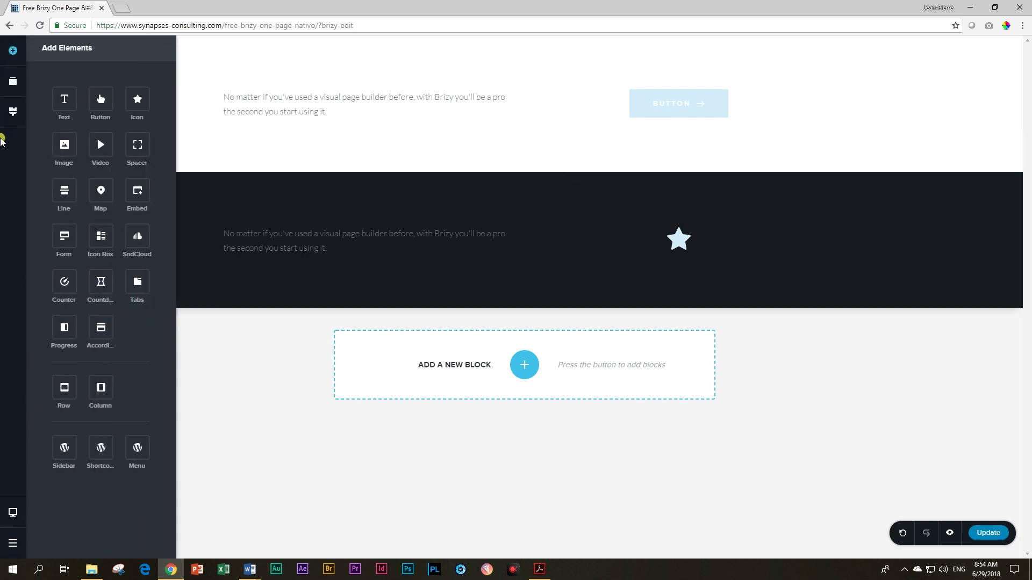
pyautogui.moveTo(64, 282); pyautogui.dragTo(544, 139)
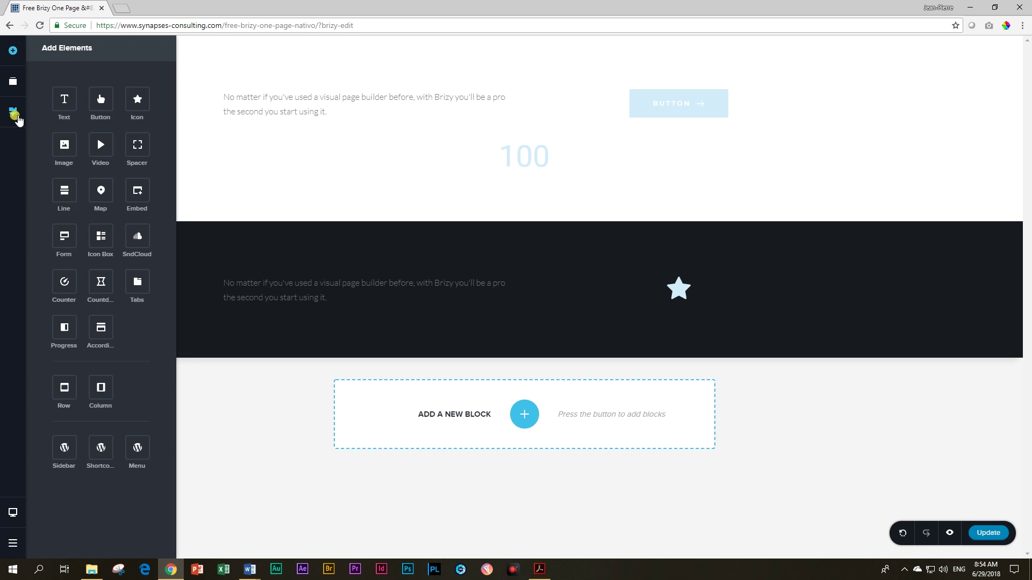
# Step: Darken the third palette colour to a muted blue, currently #42968E
pyautogui.click(15, 115)
pyautogui.click(77, 84)
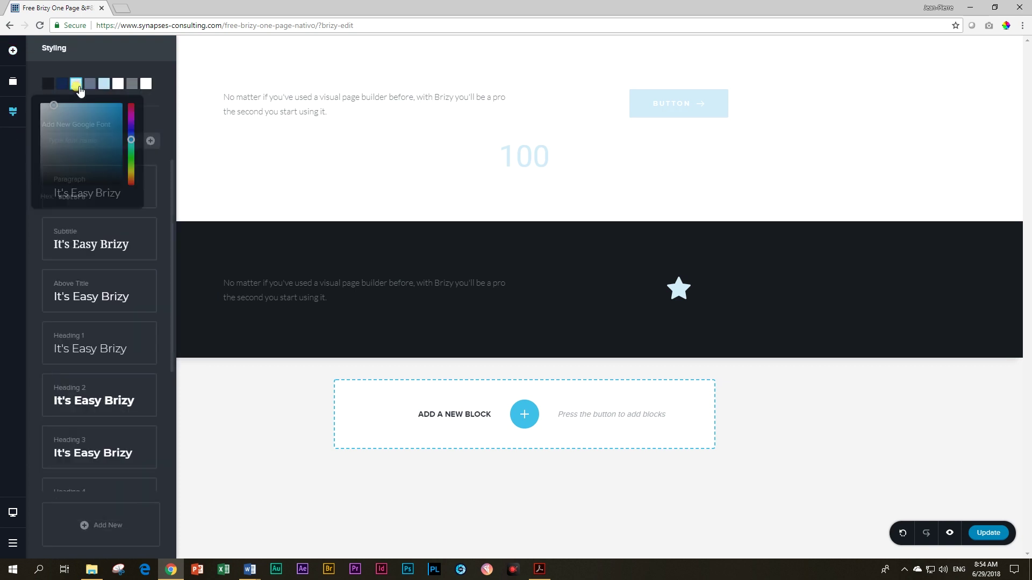
pyautogui.moveTo(52, 109); pyautogui.dragTo(94, 126)
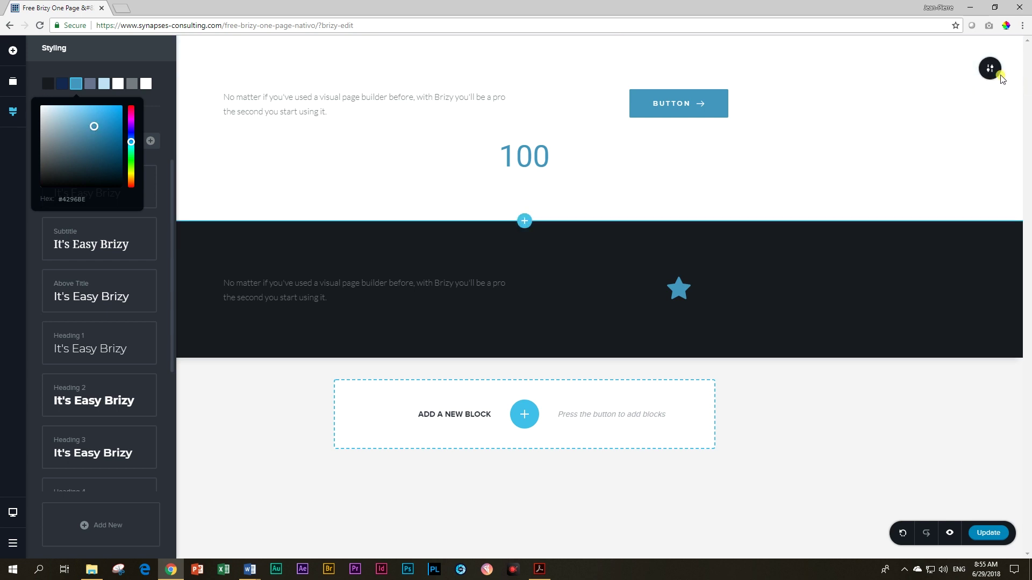
# Step: Delete the white and the dark demo sections from the page
pyautogui.click(990, 71)
pyautogui.click(991, 70)
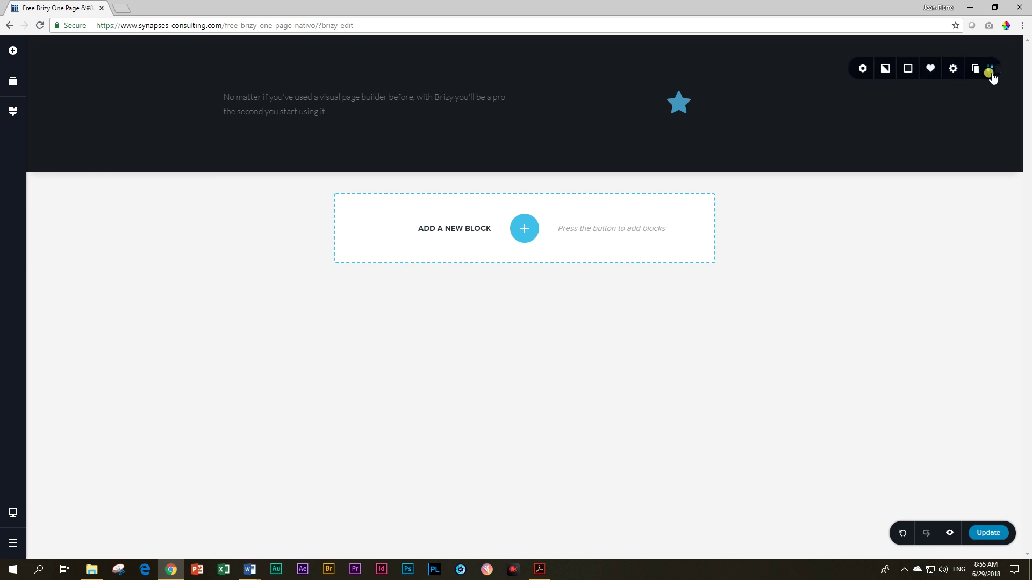
pyautogui.click(990, 71)
# Step: Insert a blank two-column block, then bring up the Nativo Café Word notes out of full screen
pyautogui.click(524, 298)
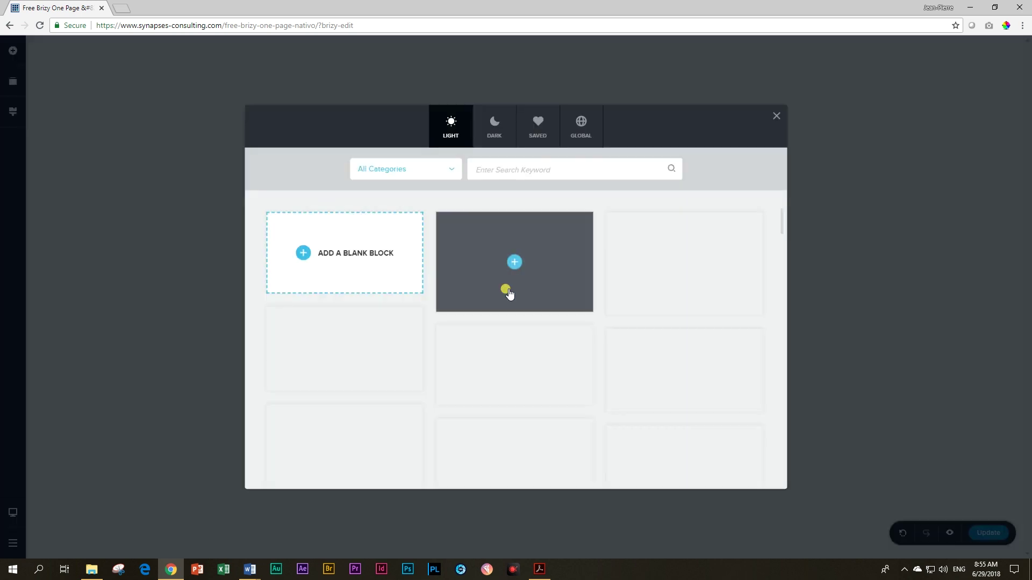
pyautogui.click(332, 258)
pyautogui.click(251, 570)
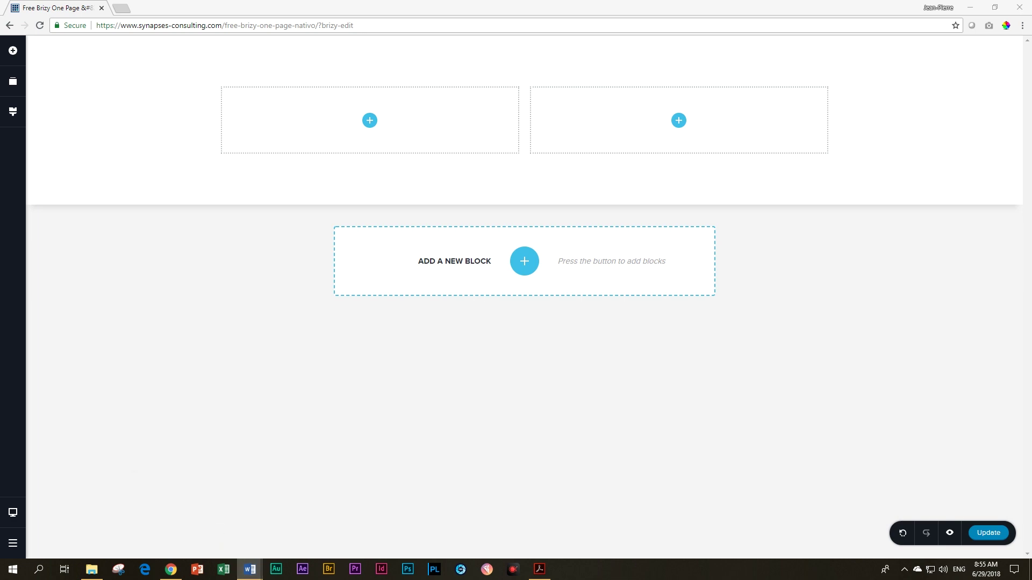
pyautogui.moveTo(1031, 21); pyautogui.dragTo(815, 2)
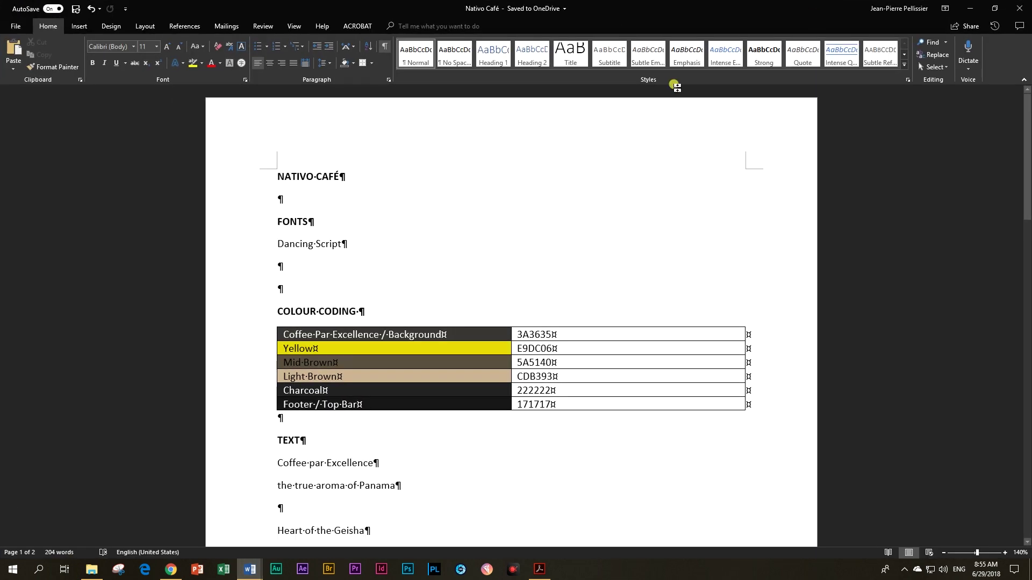
# Step: Snap Word left and Brizy right, and copy hex 3A3635 from the colour table
pyautogui.moveTo(430, 6); pyautogui.dragTo(1, 121)
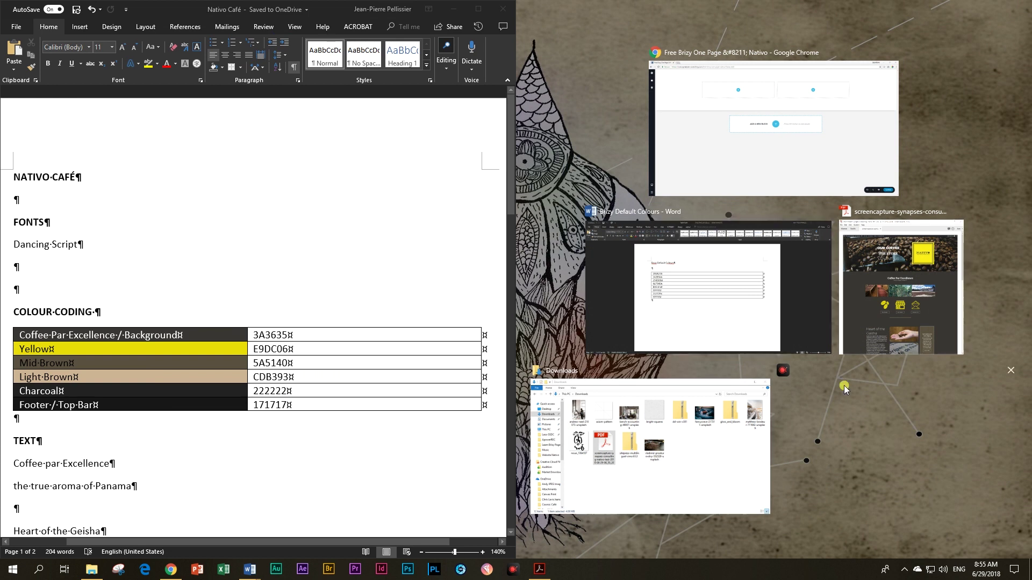
pyautogui.click(748, 134)
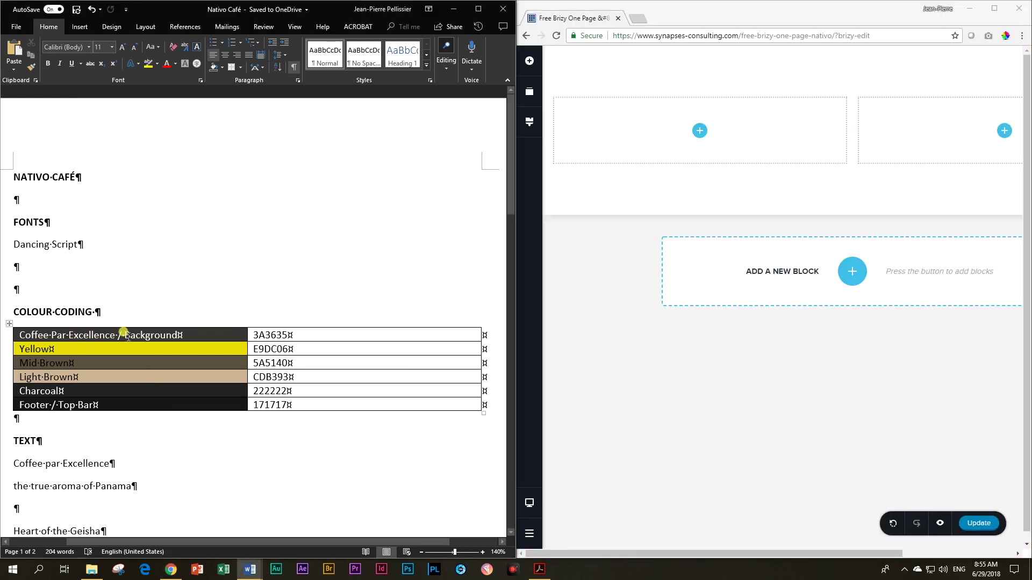
pyautogui.click(217, 334)
pyautogui.press('Tab')
pyautogui.hotkey('ctrl', 'c')
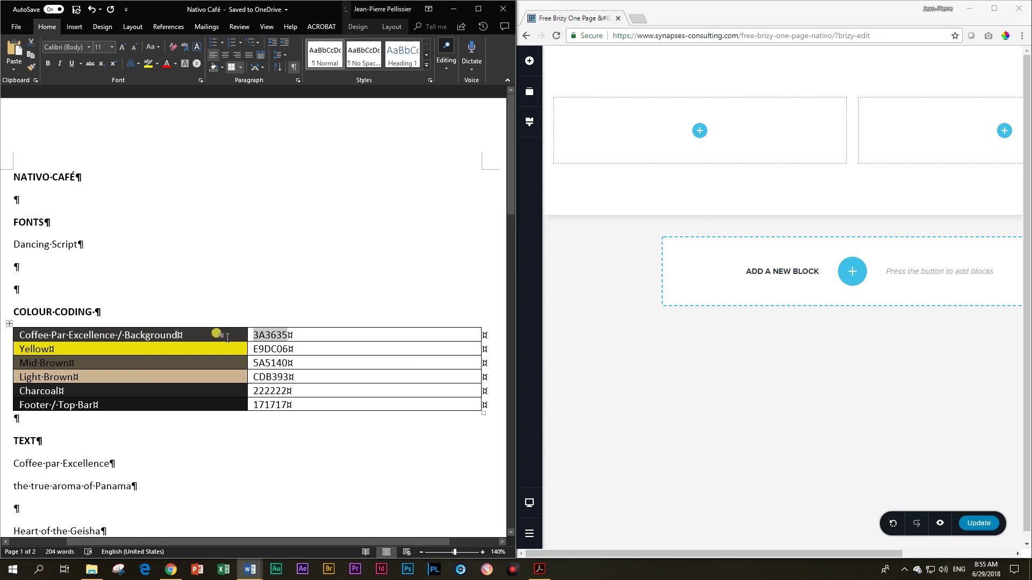
# Step: Replace the first palette colour's 191B21 with 3A3635, then maximise the Brizy window
pyautogui.click(529, 122)
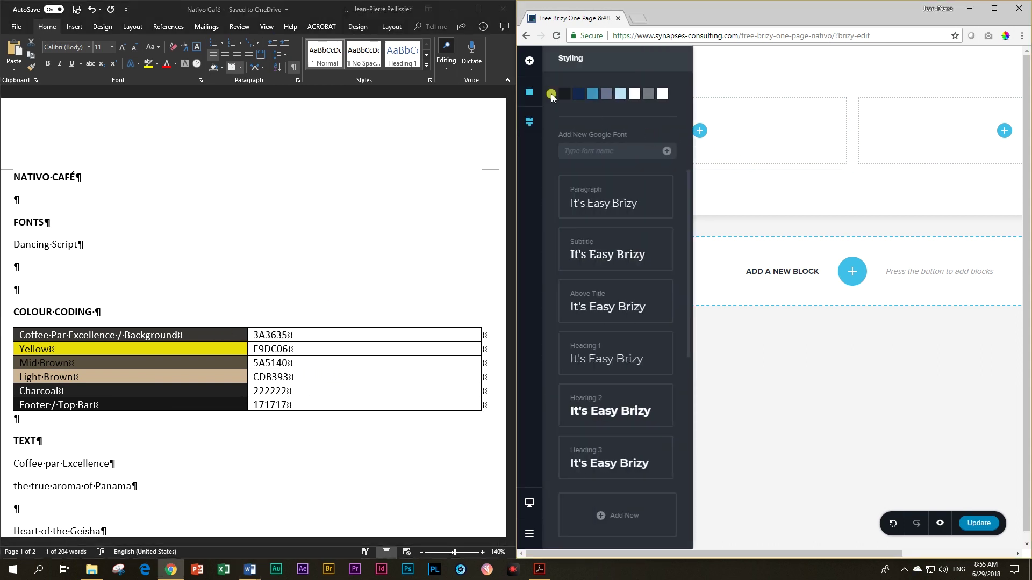
pyautogui.click(564, 96)
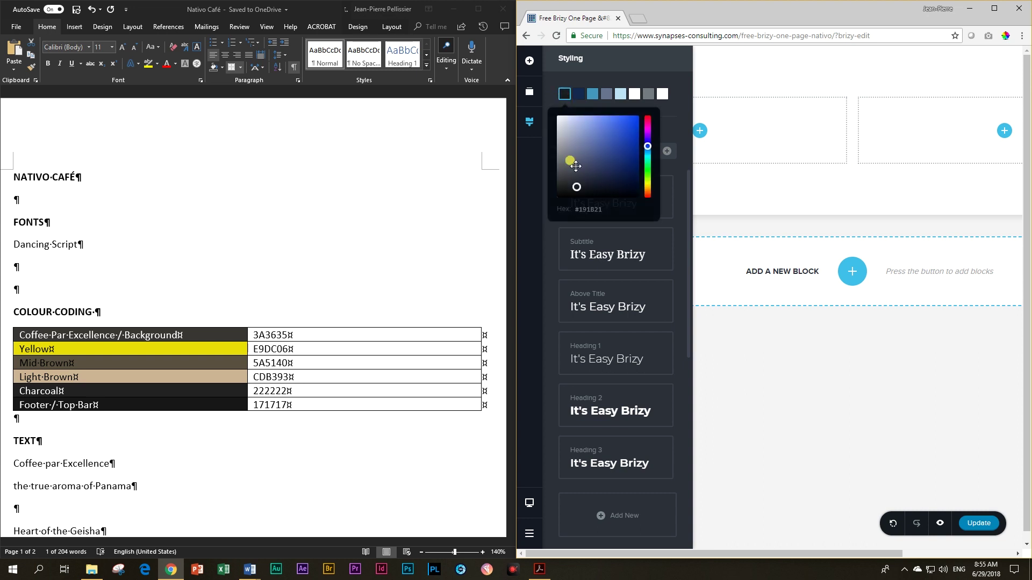
pyautogui.doubleClick(588, 209)
pyautogui.hotkey('ctrl', 'v')
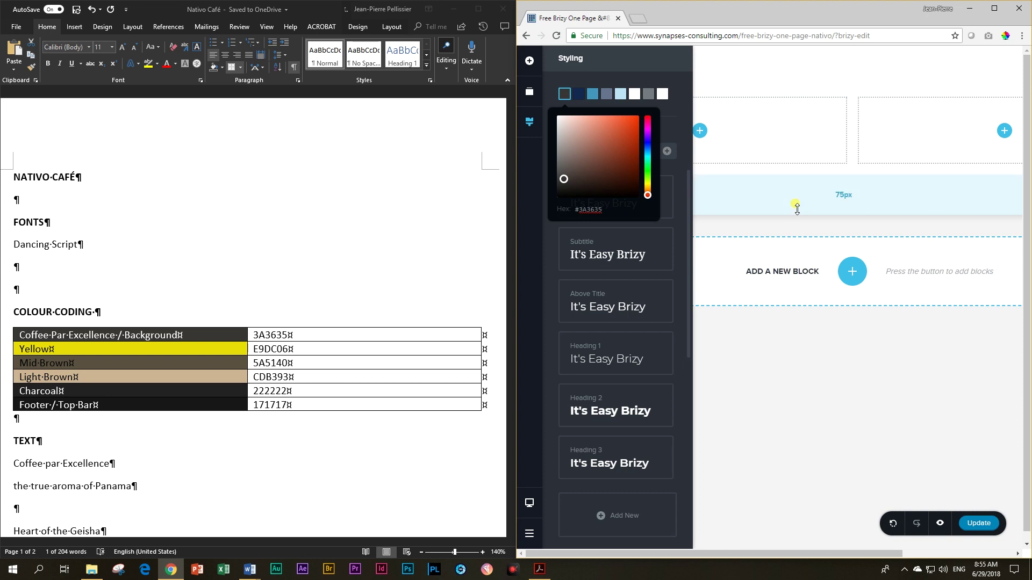
pyautogui.click(866, 336)
pyautogui.moveTo(804, 554); pyautogui.dragTo(916, 553)
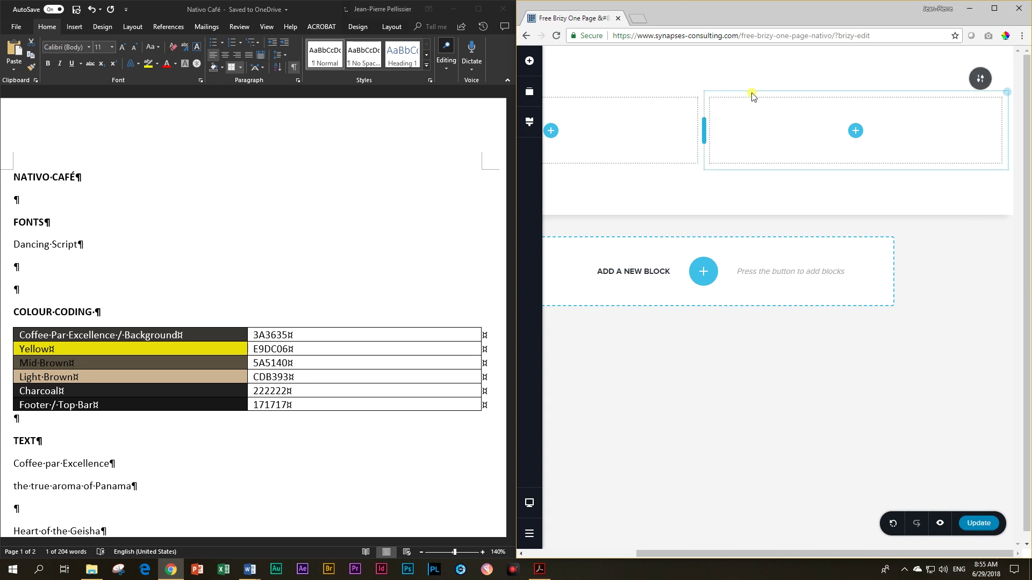
pyautogui.moveTo(977, 85)
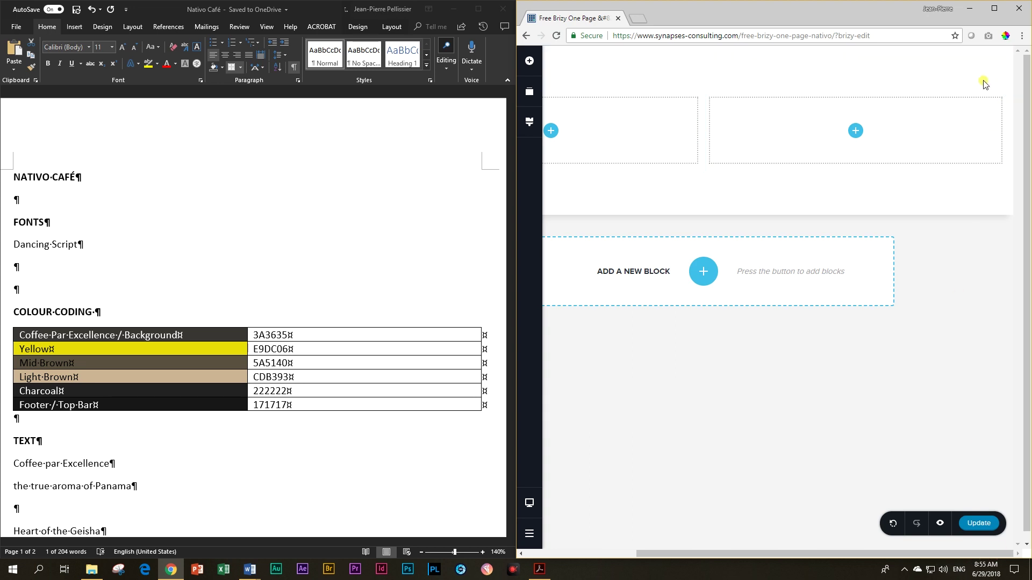
pyautogui.click(994, 8)
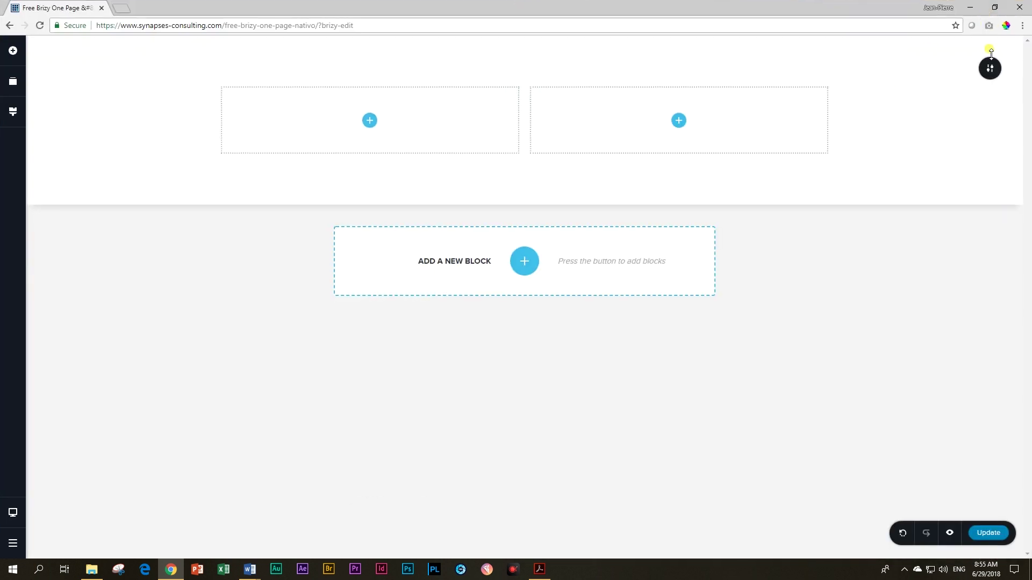
# Step: Give the blank section the dark coffee-brown first palette colour as background
pyautogui.moveTo(987, 69)
pyautogui.click(896, 69)
pyautogui.click(848, 207)
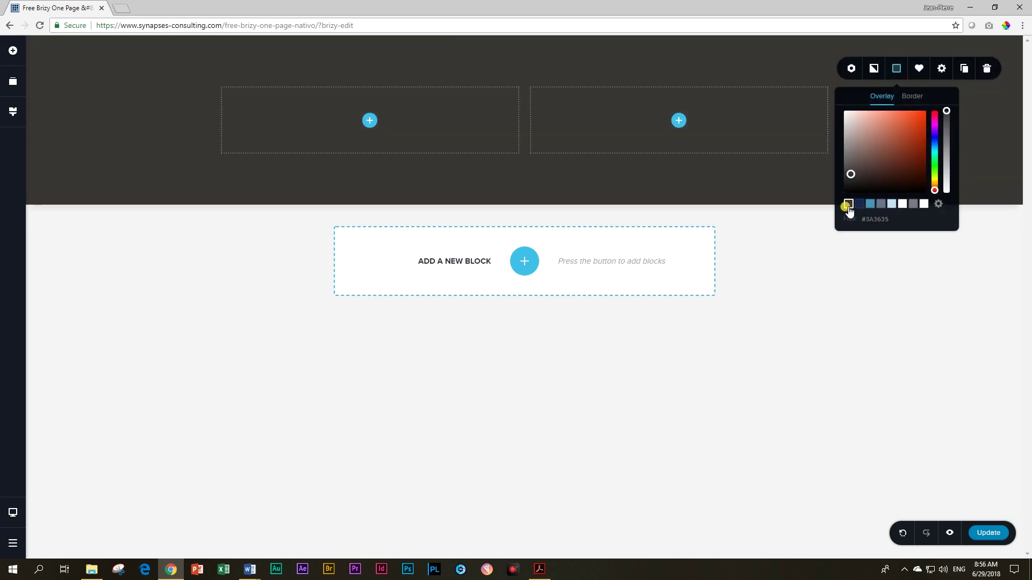
pyautogui.click(517, 440)
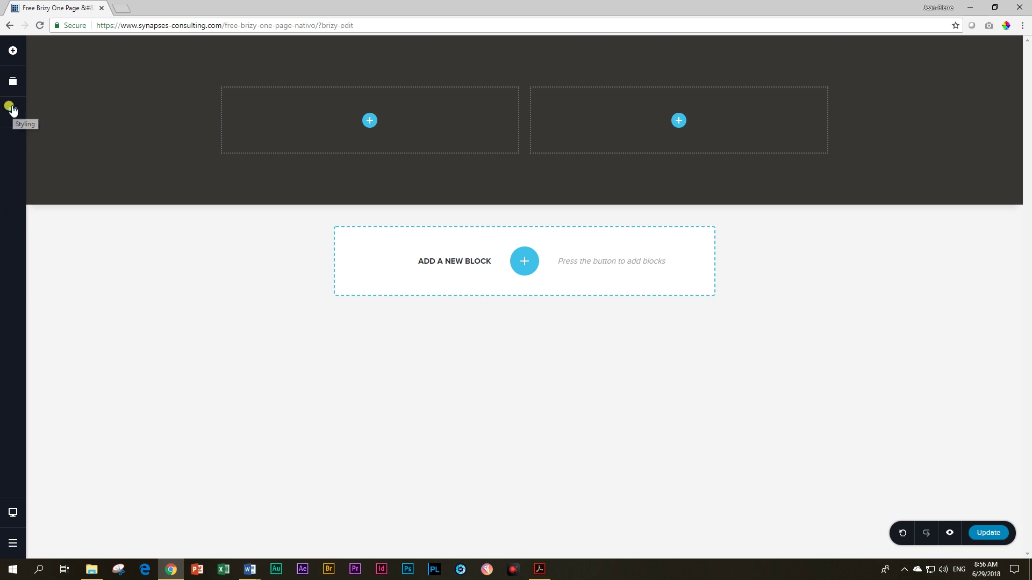
# Step: Place a Text element in the left column and make its new first line Heading 1
pyautogui.click(24, 88)
pyautogui.moveTo(62, 103); pyautogui.dragTo(360, 124)
pyautogui.click(224, 98)
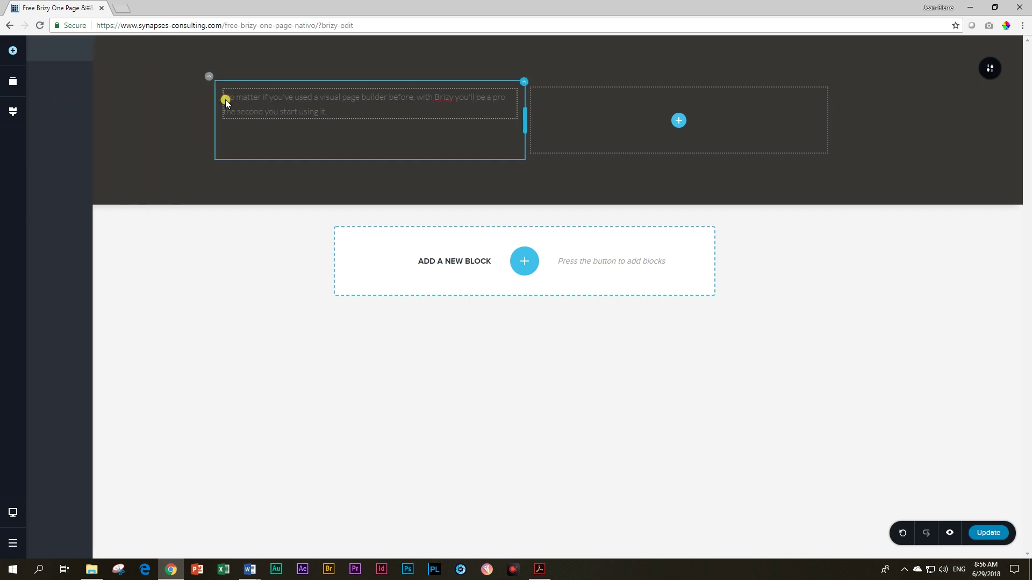
pyautogui.click(226, 97)
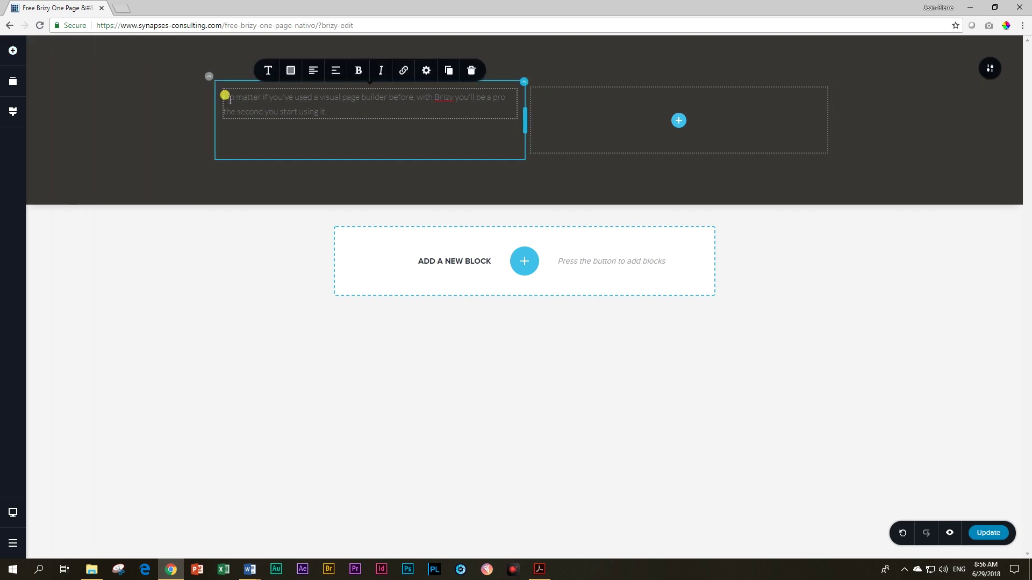
pyautogui.press('Return')
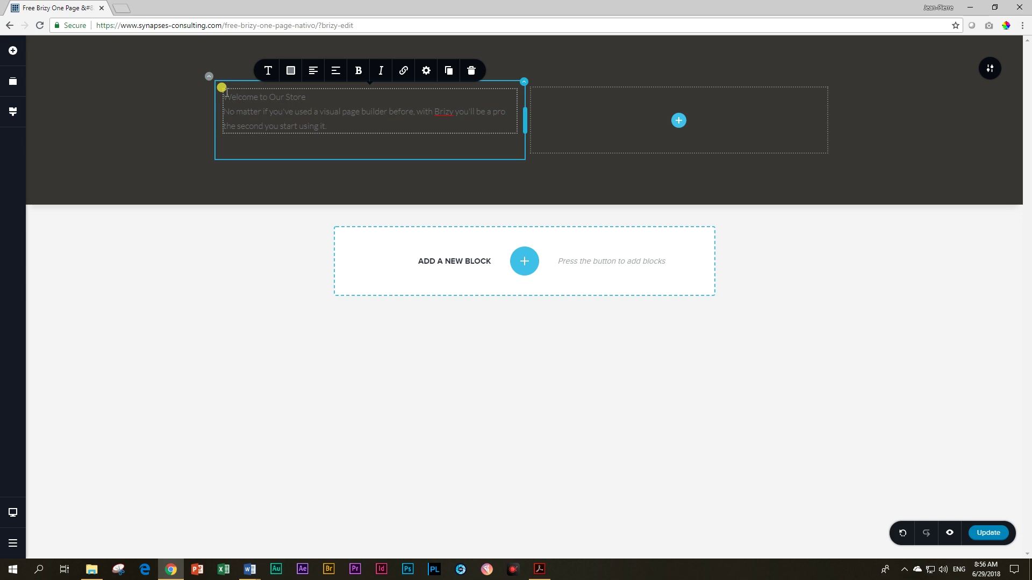
pyautogui.click(268, 71)
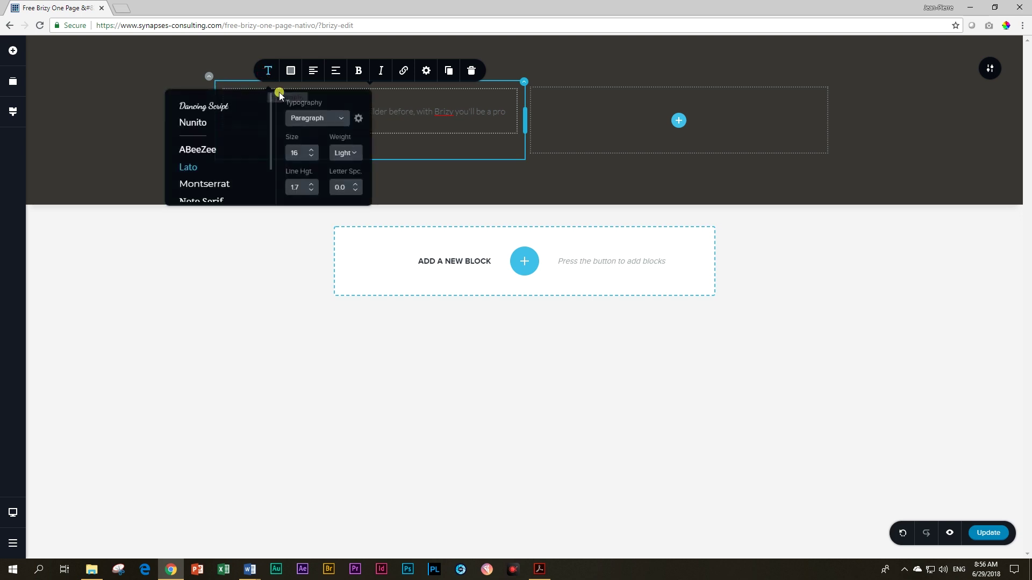
pyautogui.click(340, 119)
pyautogui.click(317, 199)
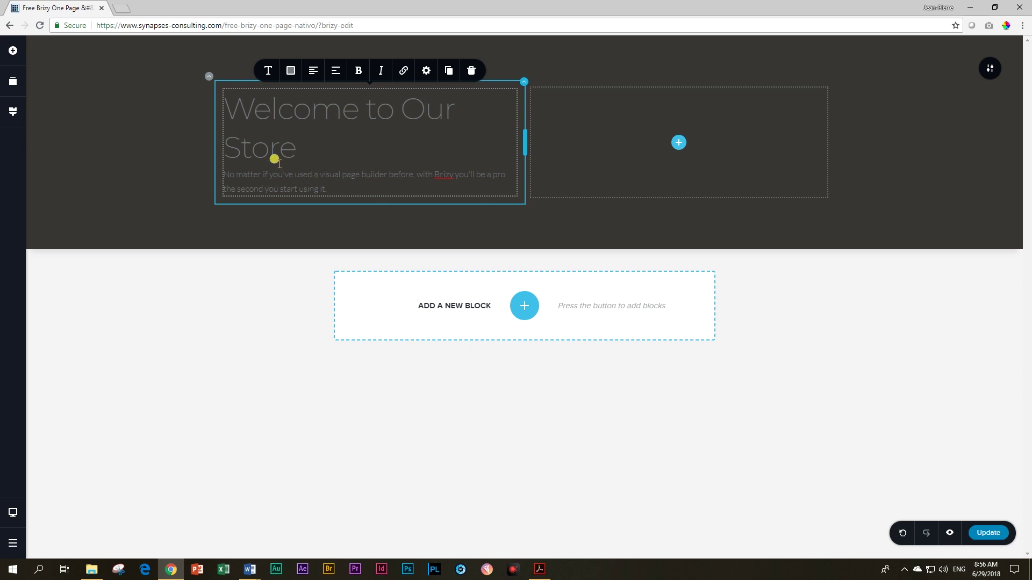
pyautogui.click(14, 111)
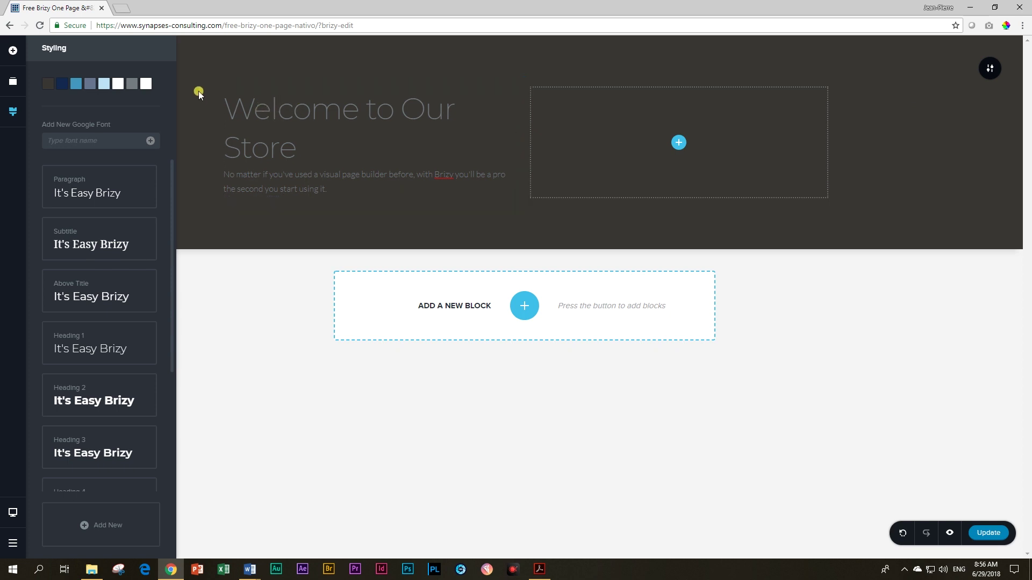
# Step: Set the seventh palette colour to white so the welcome heading turns white
pyautogui.click(237, 105)
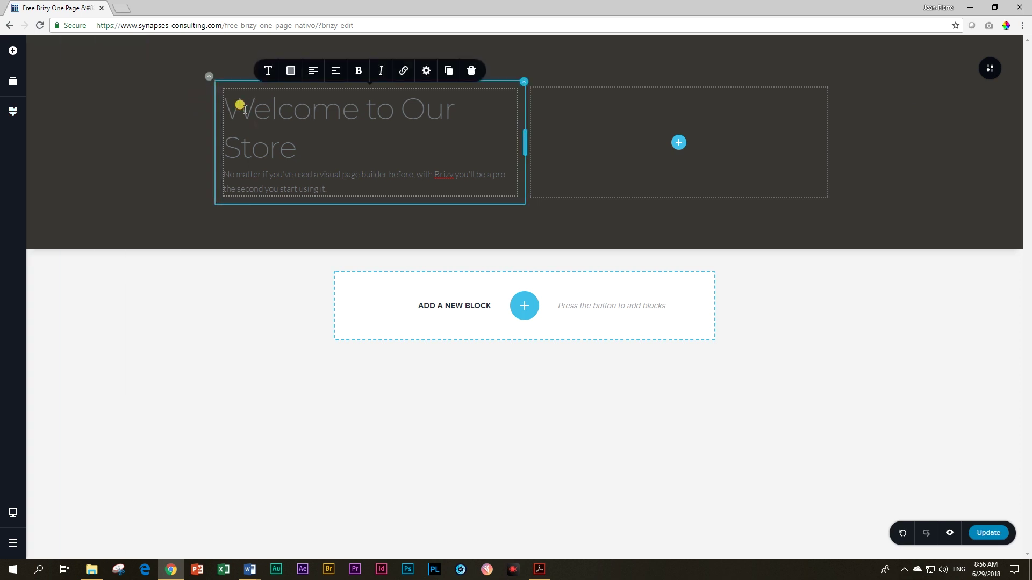
pyautogui.click(13, 111)
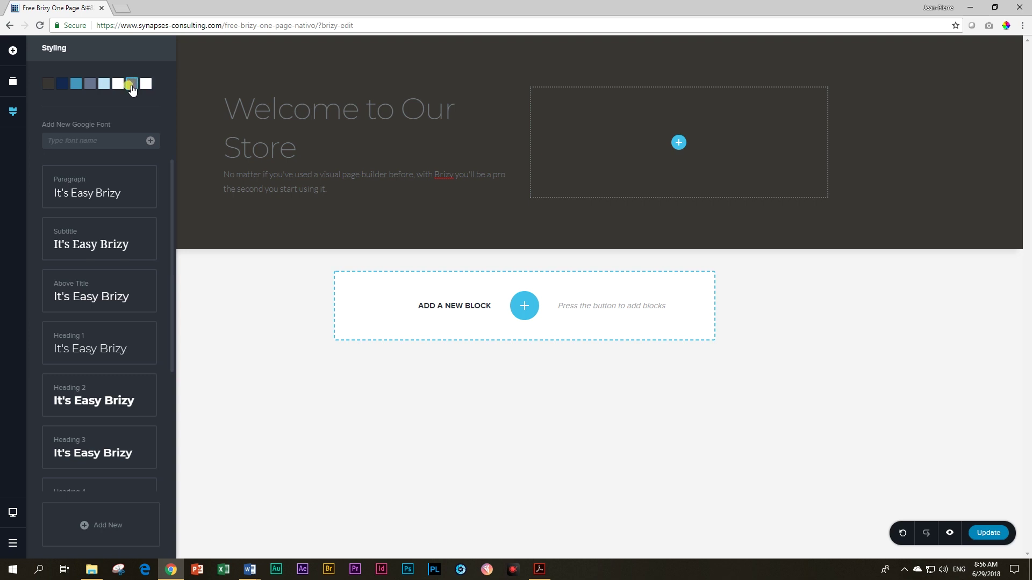
pyautogui.click(131, 85)
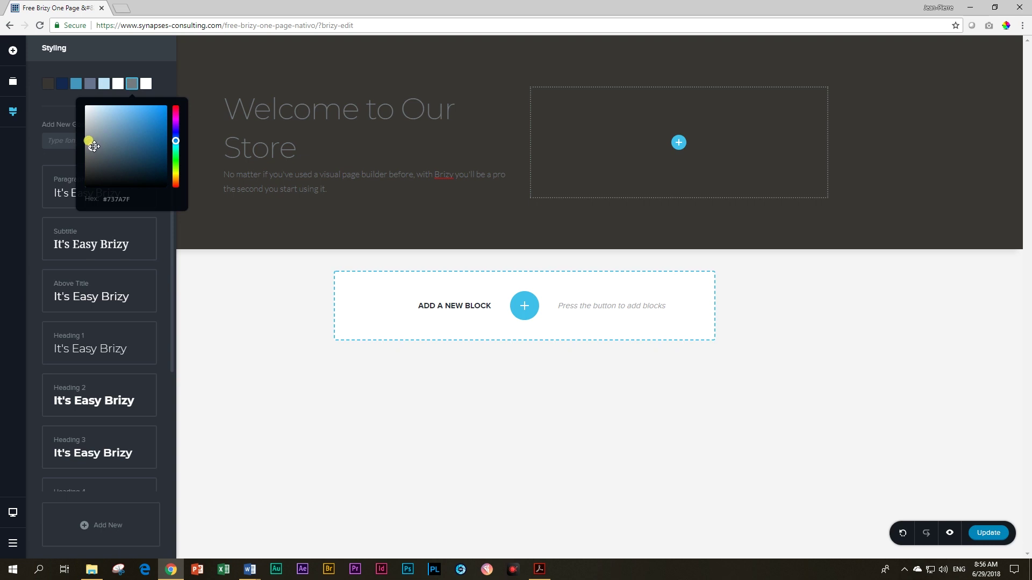
pyautogui.moveTo(93, 146); pyautogui.dragTo(82, 97)
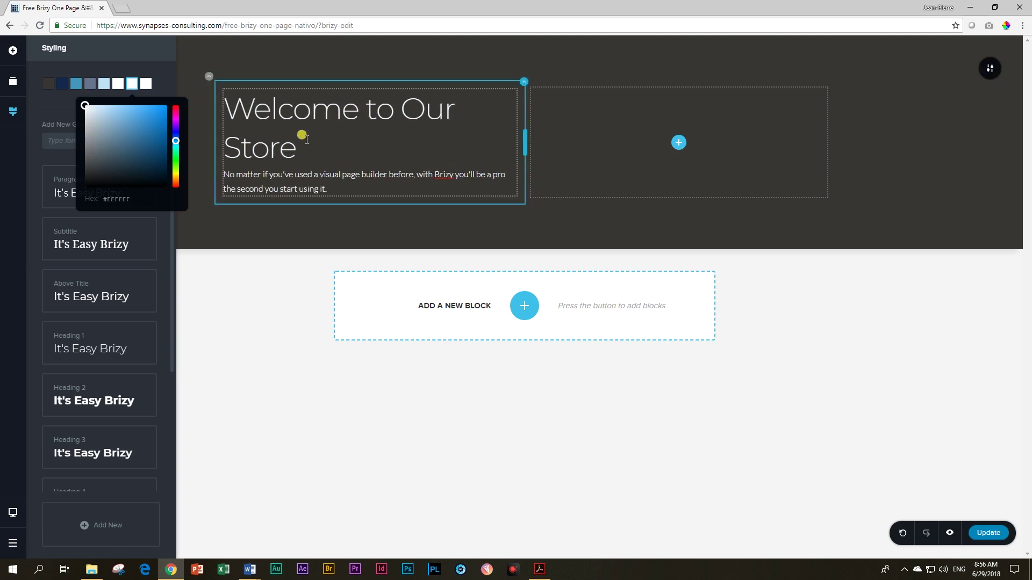
pyautogui.click(284, 134)
# Step: Add a Button and a star Icon below it in the hero's right column
pyautogui.click(10, 53)
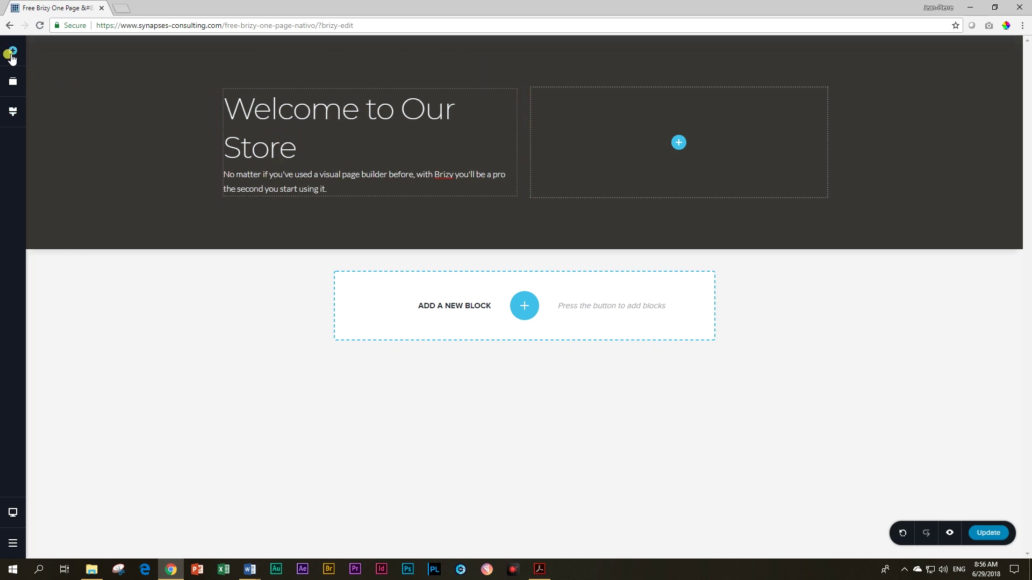
pyautogui.moveTo(101, 99); pyautogui.dragTo(678, 143)
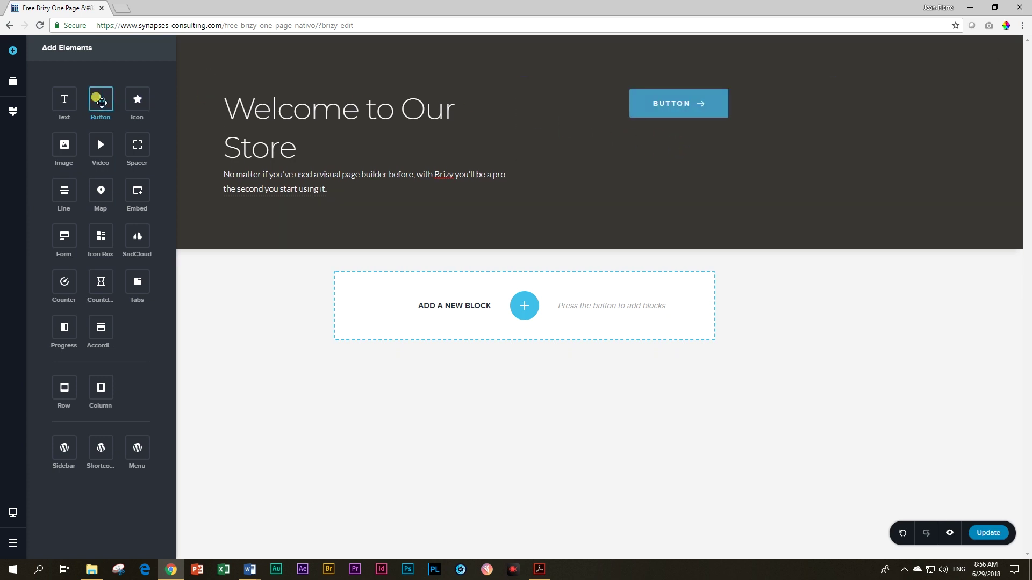
pyautogui.moveTo(135, 98); pyautogui.dragTo(615, 127)
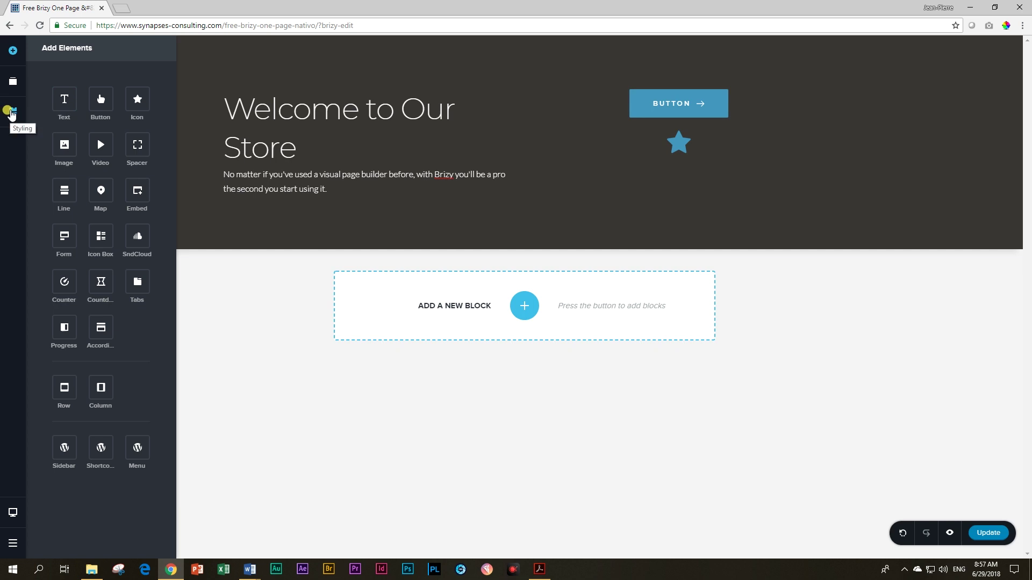
# Step: Make the third palette colour white, whitening the button and star
pyautogui.click(10, 112)
pyautogui.click(76, 84)
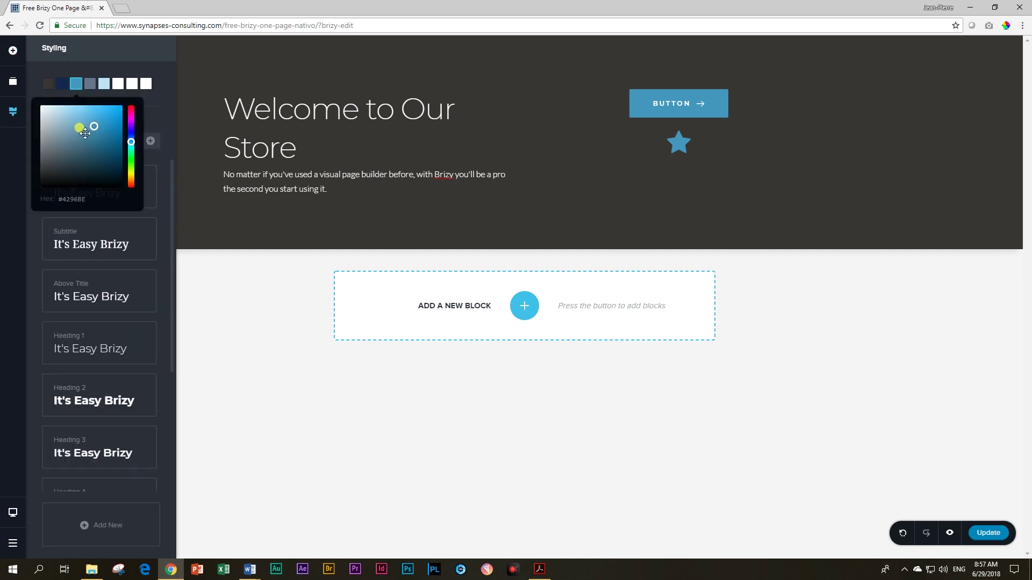
pyautogui.moveTo(92, 124); pyautogui.dragTo(16, 91)
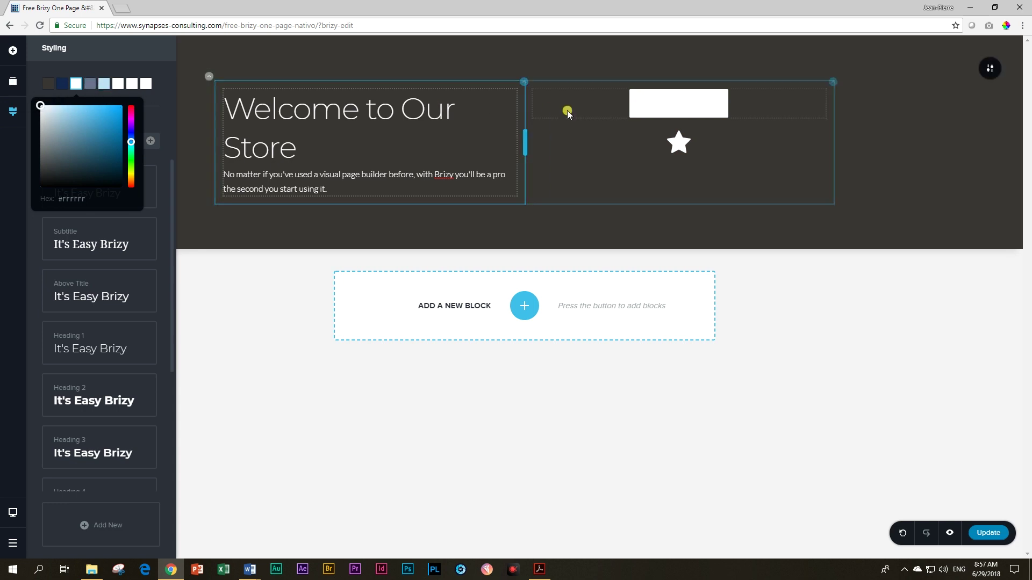
pyautogui.click(274, 107)
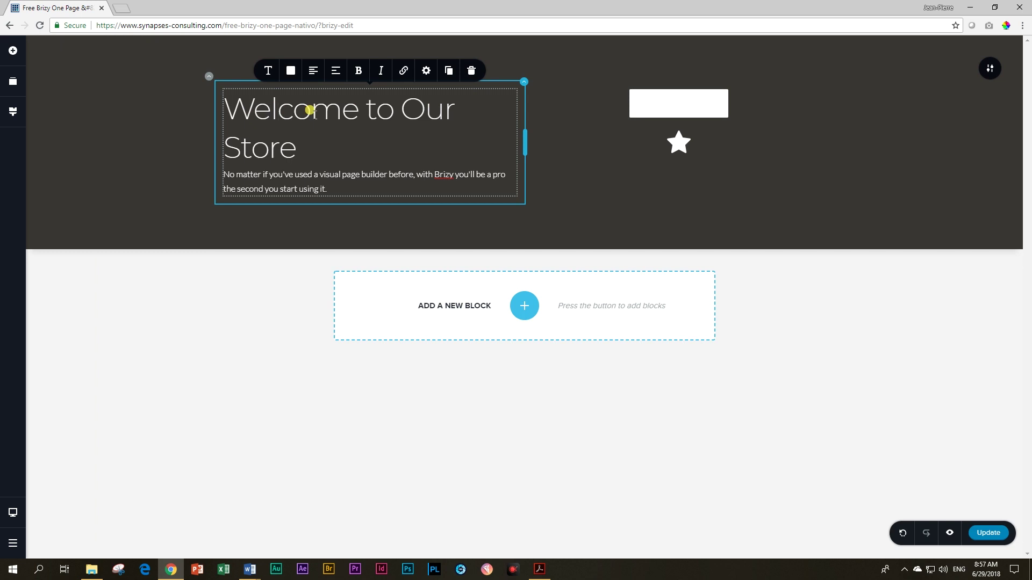
pyautogui.click(12, 113)
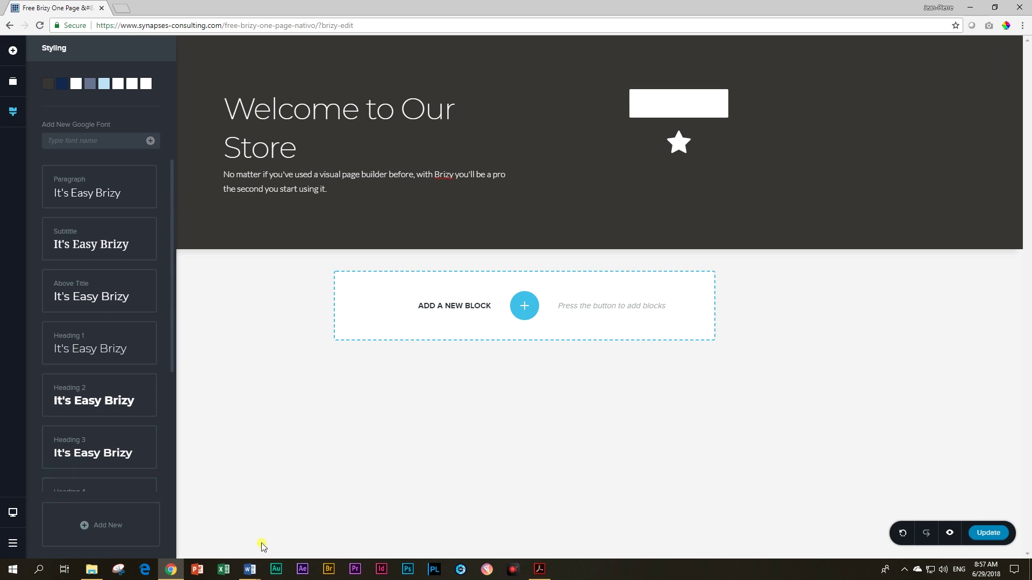
# Step: Replace the fifth palette colour BDE1F4 with the brand yellow E9DC06 from the Word table
pyautogui.click(62, 86)
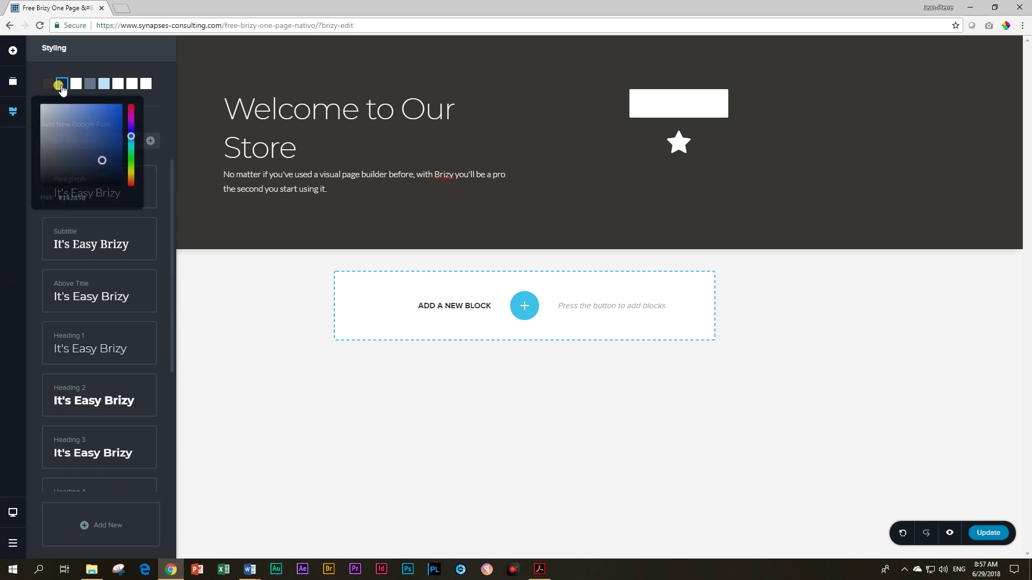
pyautogui.moveTo(245, 573)
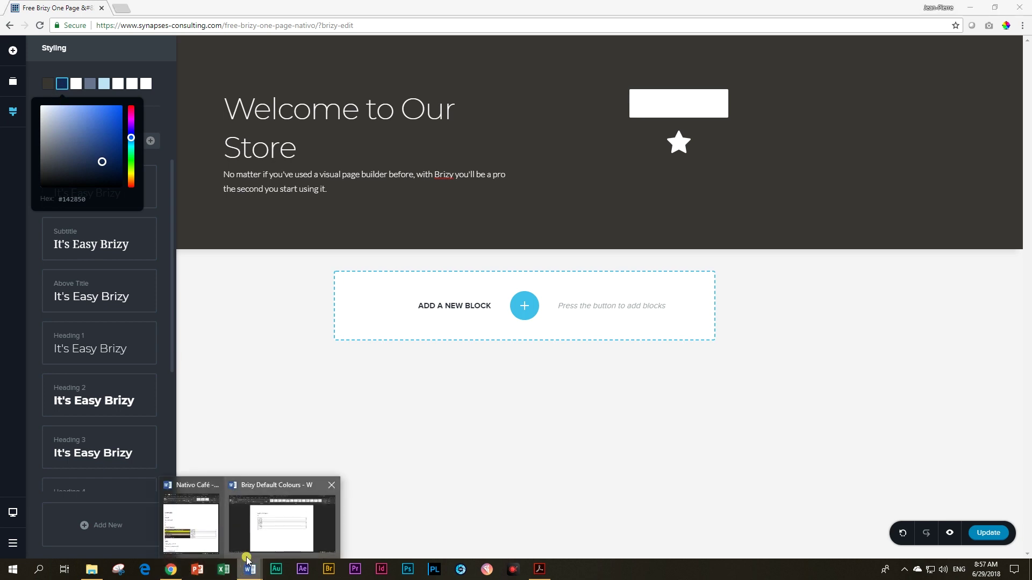
pyautogui.click(261, 545)
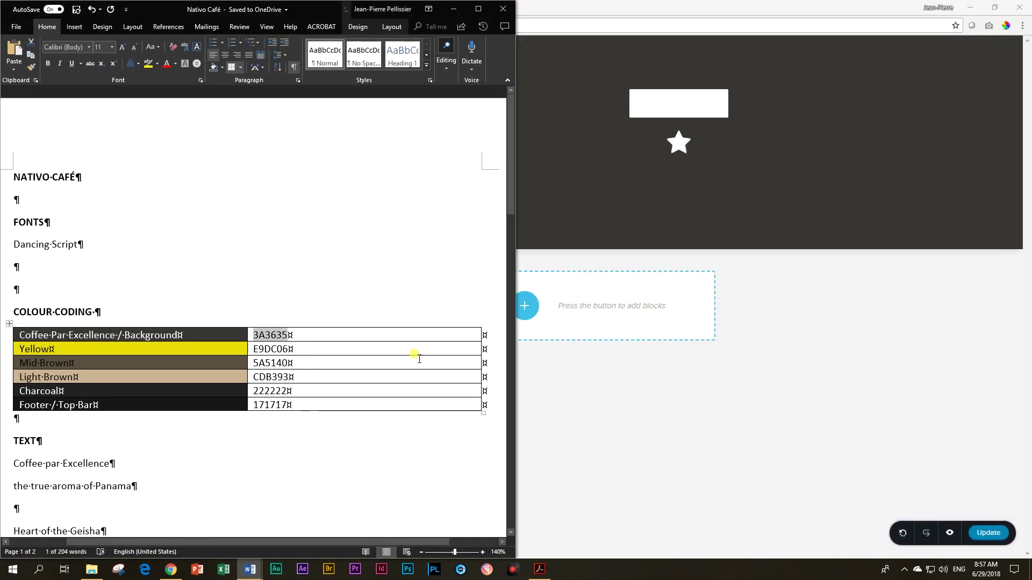
pyautogui.click(478, 8)
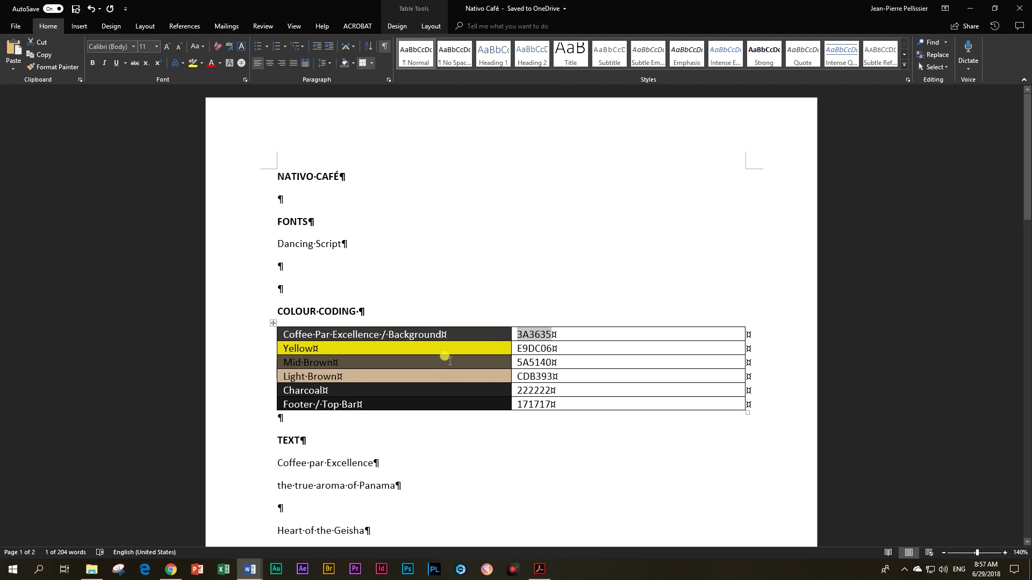
pyautogui.click(496, 348)
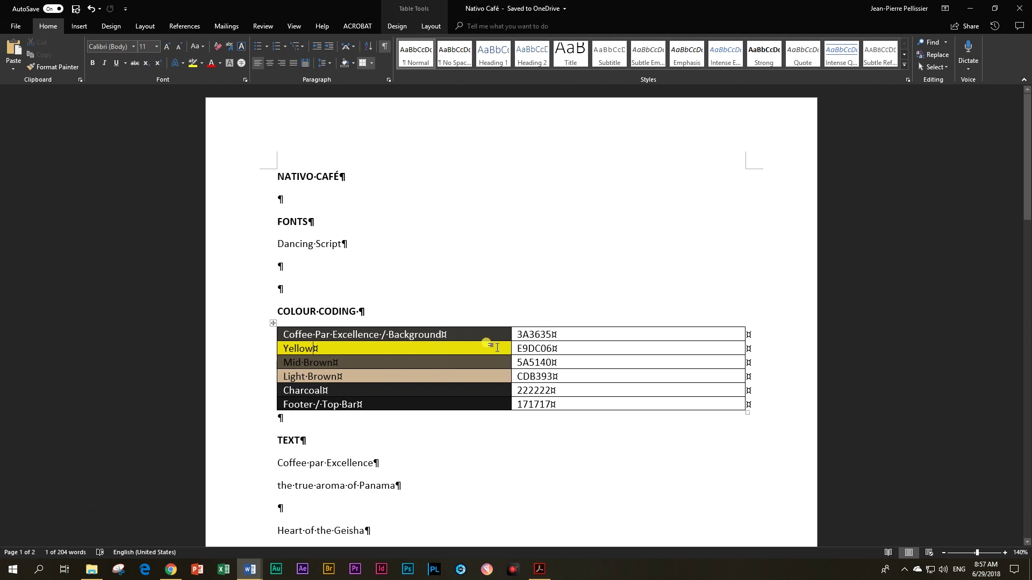
pyautogui.press('Tab')
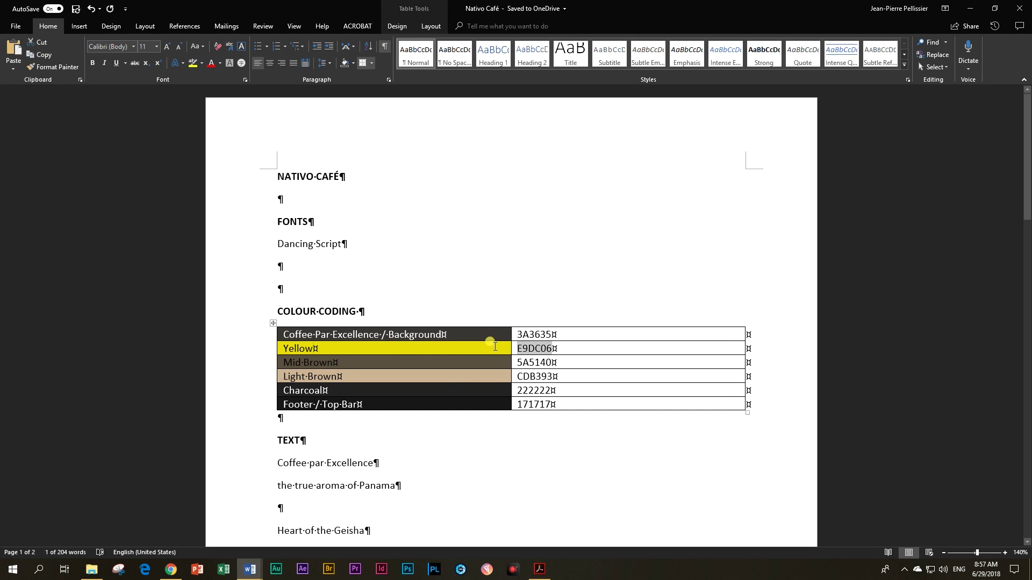
pyautogui.hotkey('alt', 'Tab')
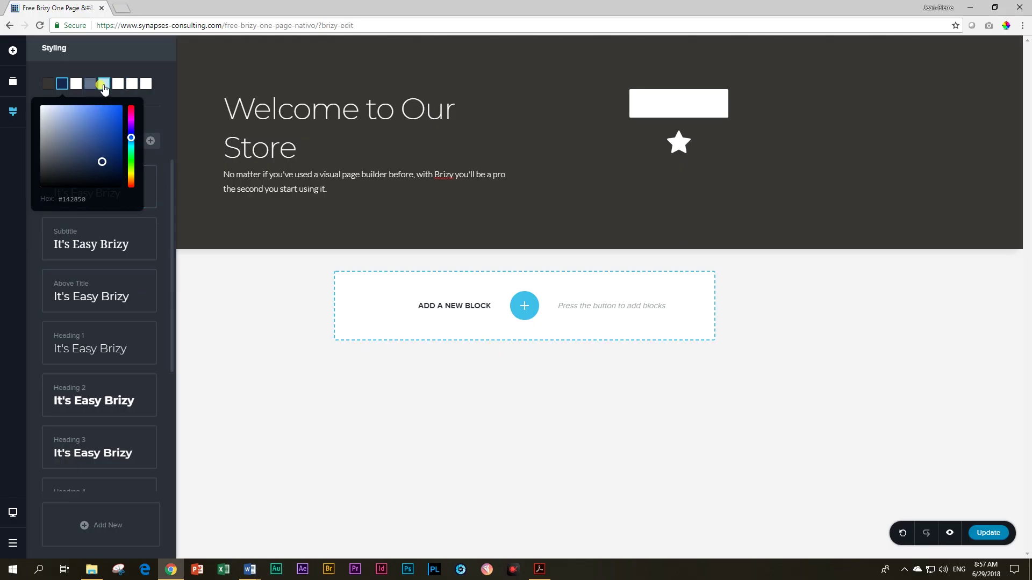
pyautogui.click(104, 85)
pyautogui.doubleClick(90, 199)
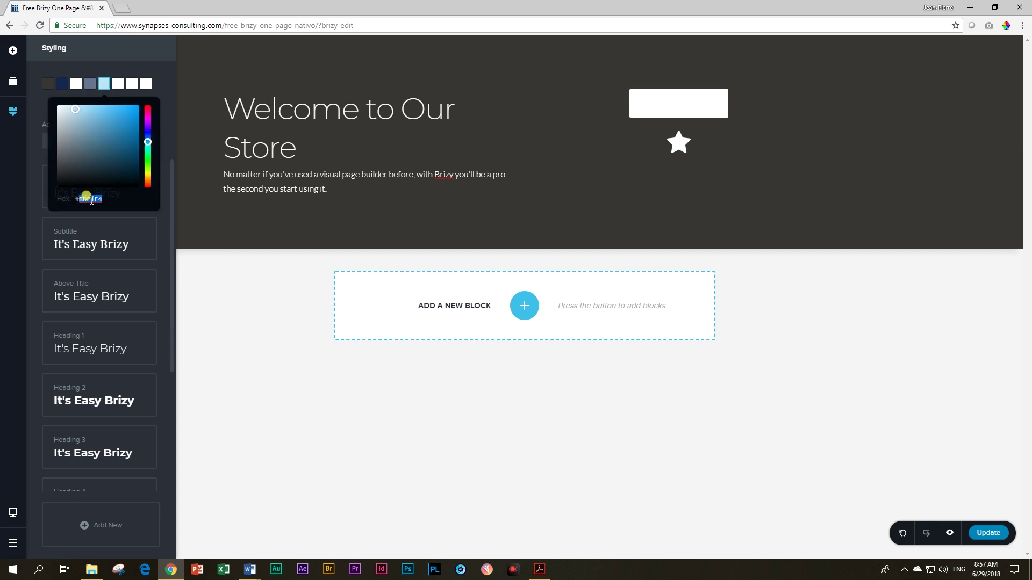
pyautogui.write('E5DC06')
# Step: Set the sixth palette colour to mid-brown 5A5140, replacing FFFFFF
pyautogui.hotkey('alt', 'Tab')
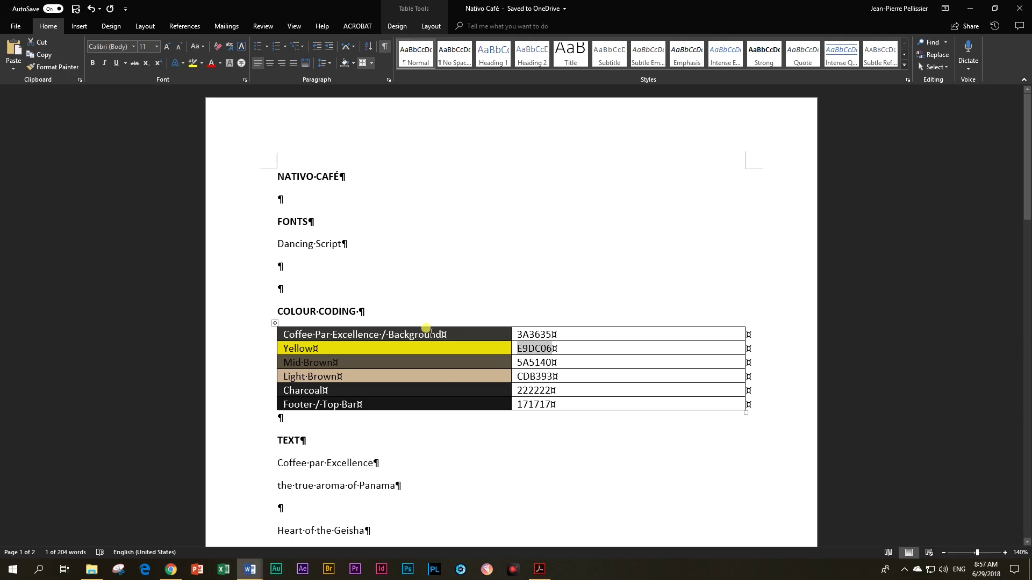
pyautogui.press('Tab')
pyautogui.press('Tab')
pyautogui.hotkey('ctrl', 'c')
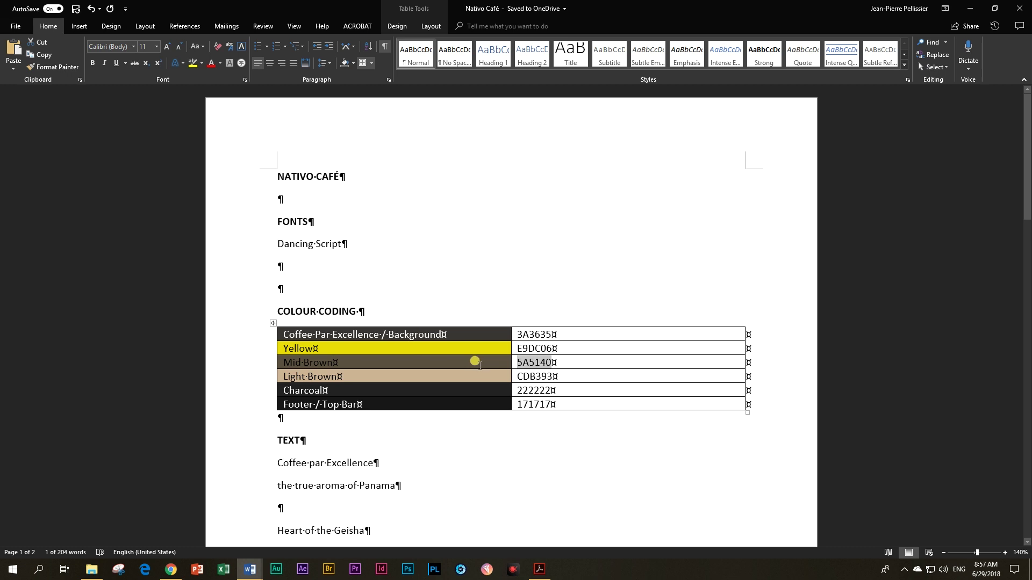
pyautogui.hotkey('alt', 'Tab')
pyautogui.click(118, 83)
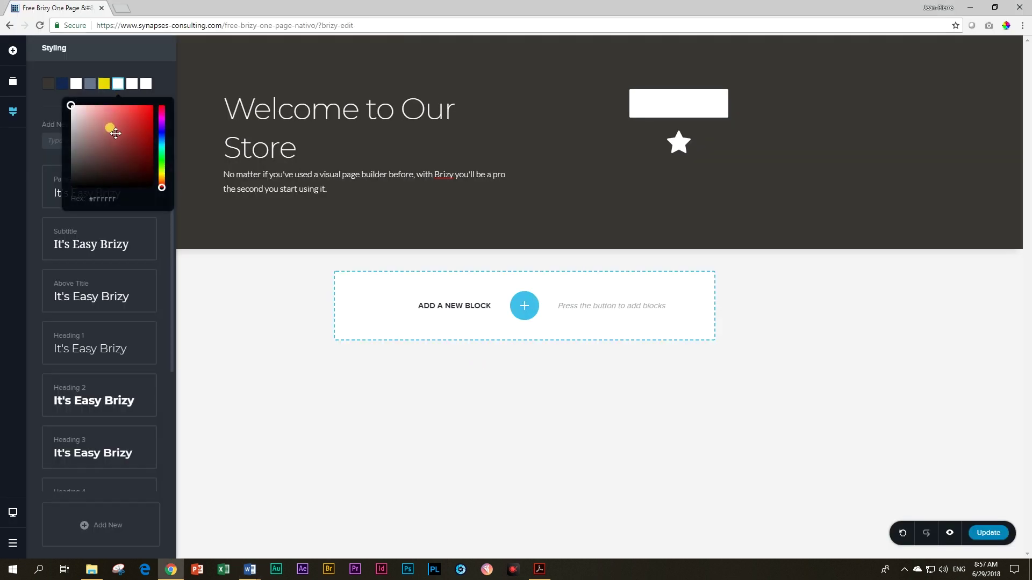
pyautogui.doubleClick(107, 198)
pyautogui.hotkey('ctrl', 'v')
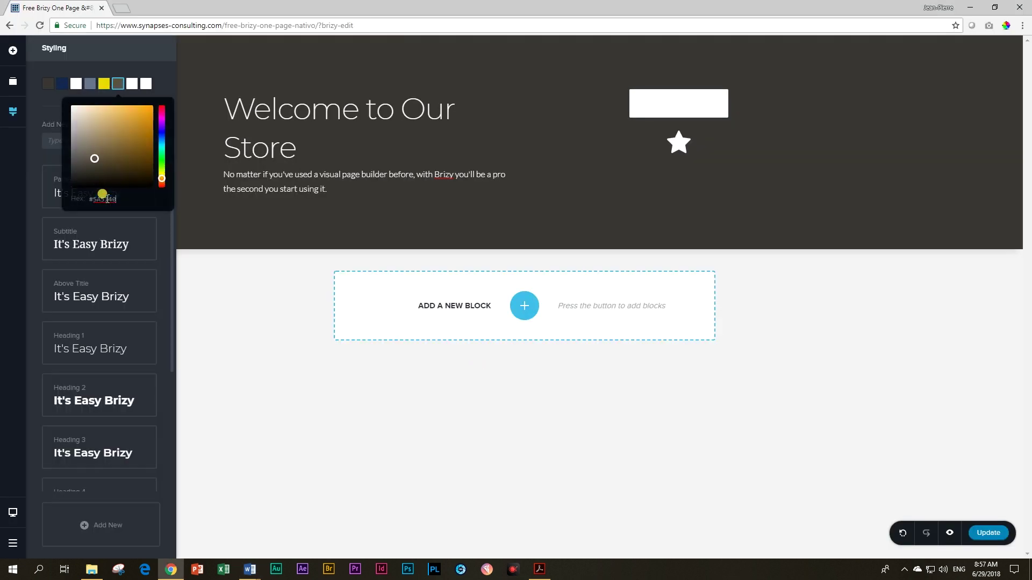
# Step: Set the last palette colour to light brown CDB393
pyautogui.hotkey('alt', 'Tab')
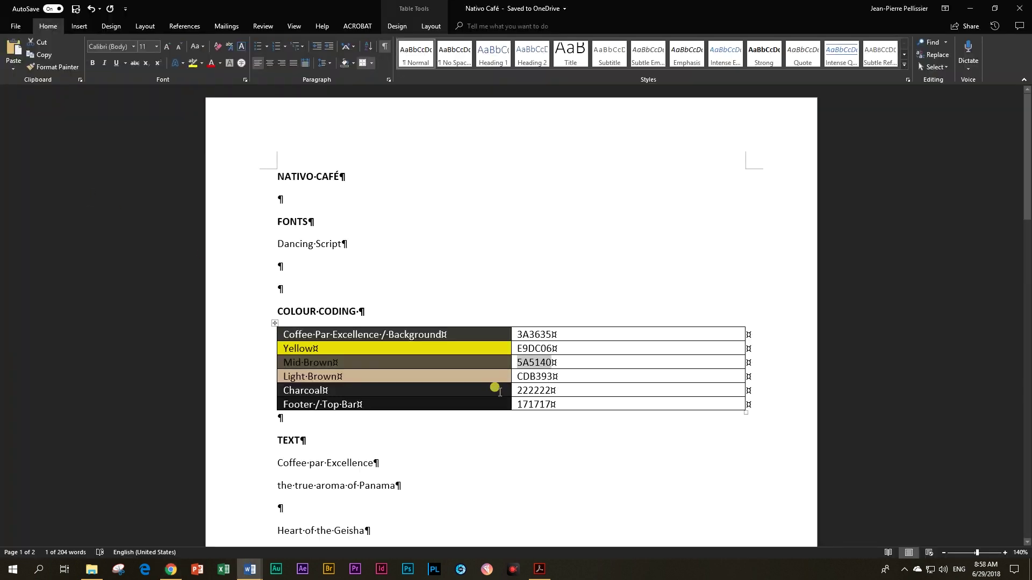
pyautogui.press('Tab')
pyautogui.press('Tab')
pyautogui.hotkey('ctrl', 'c')
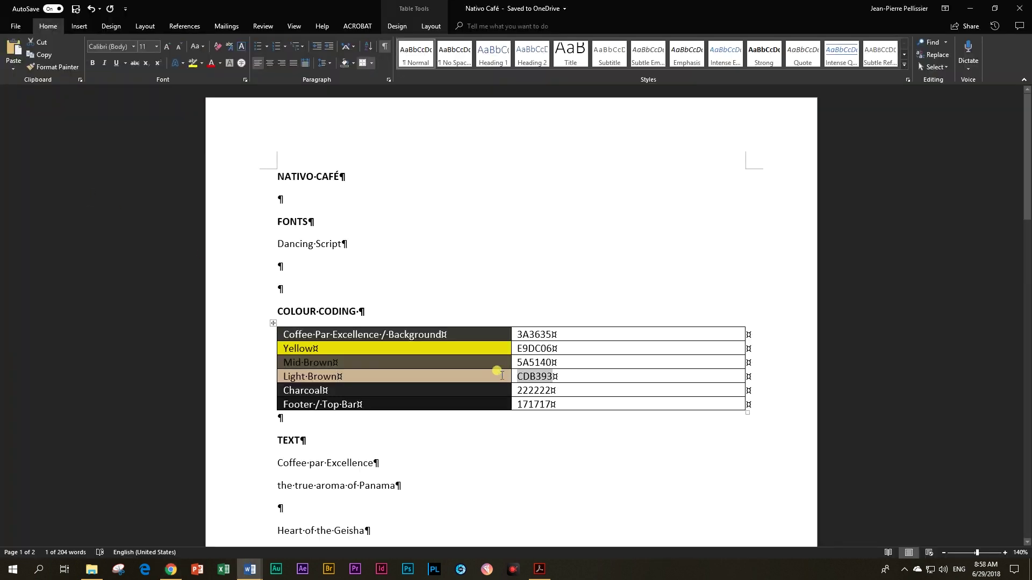
pyautogui.hotkey('alt', 'Tab')
pyautogui.click(146, 83)
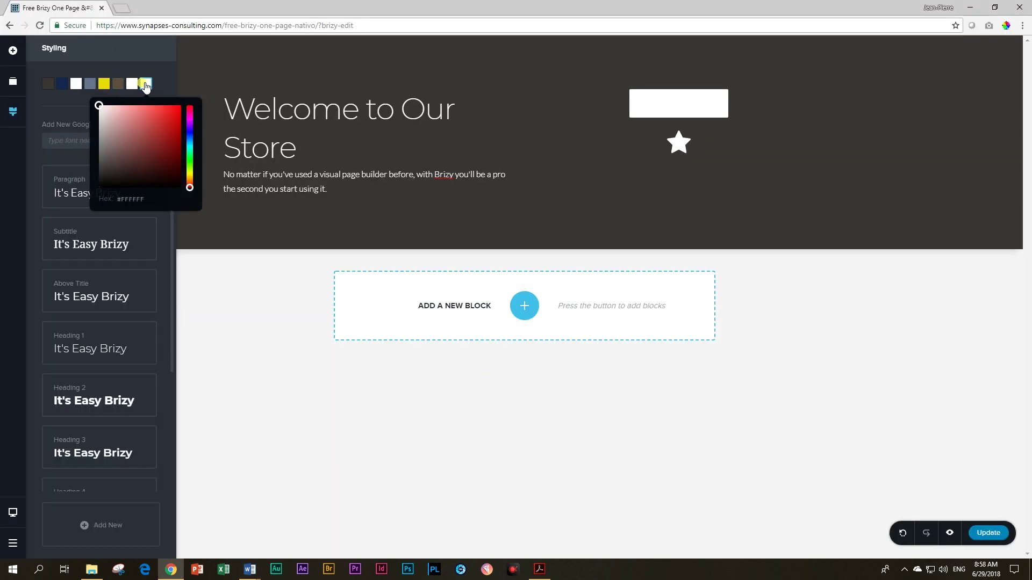
pyautogui.doubleClick(134, 199)
pyautogui.hotkey('ctrl', 'v')
# Step: Change the second palette colour from 142850 to charcoal 222222
pyautogui.hotkey('alt', 'Tab')
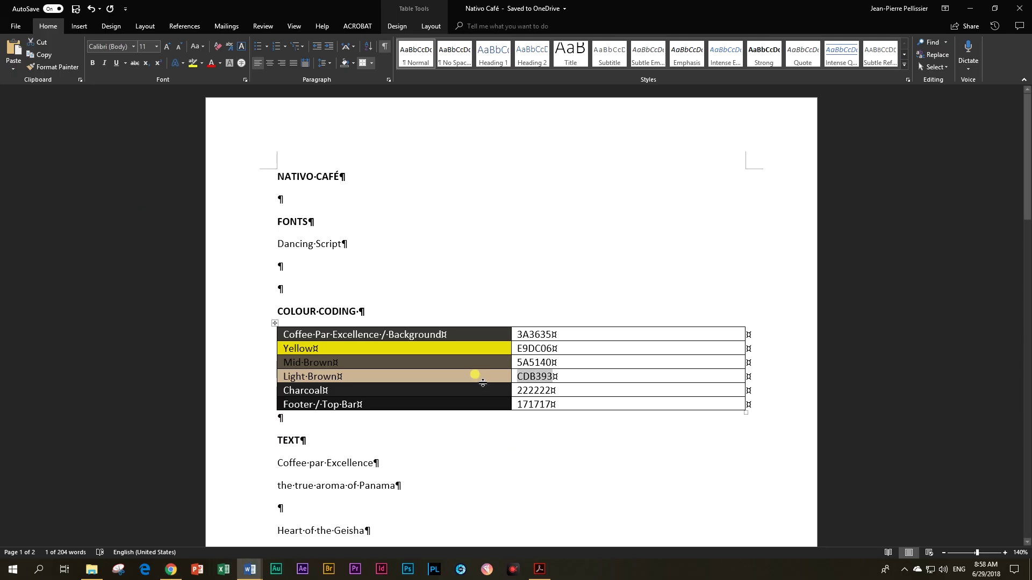
pyautogui.press('Tab')
pyautogui.press('Tab')
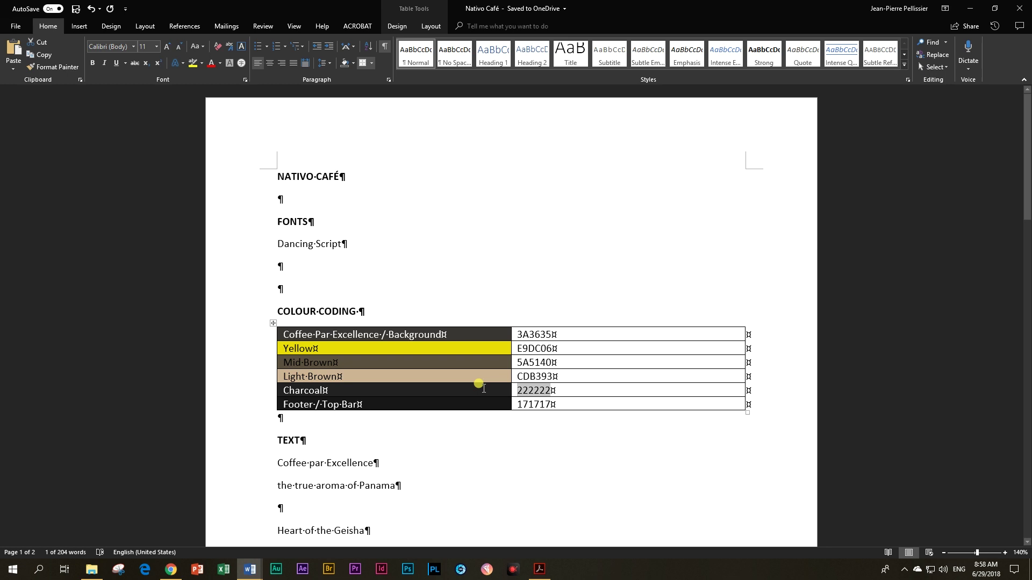
pyautogui.hotkey('alt', 'Tab')
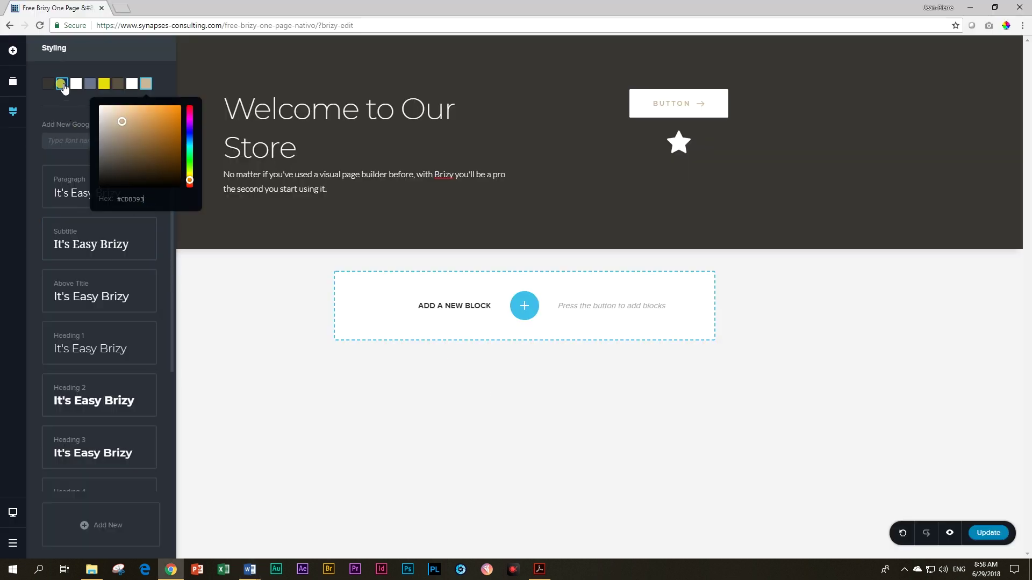
pyautogui.click(62, 84)
pyautogui.click(81, 198)
pyautogui.doubleClick(81, 198)
pyautogui.write('222222')
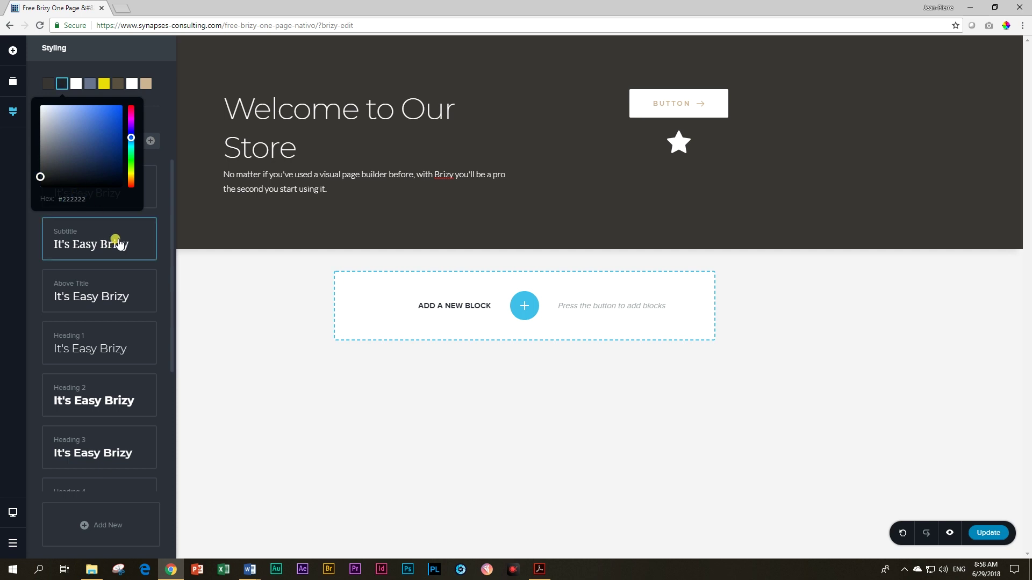
pyautogui.click(84, 66)
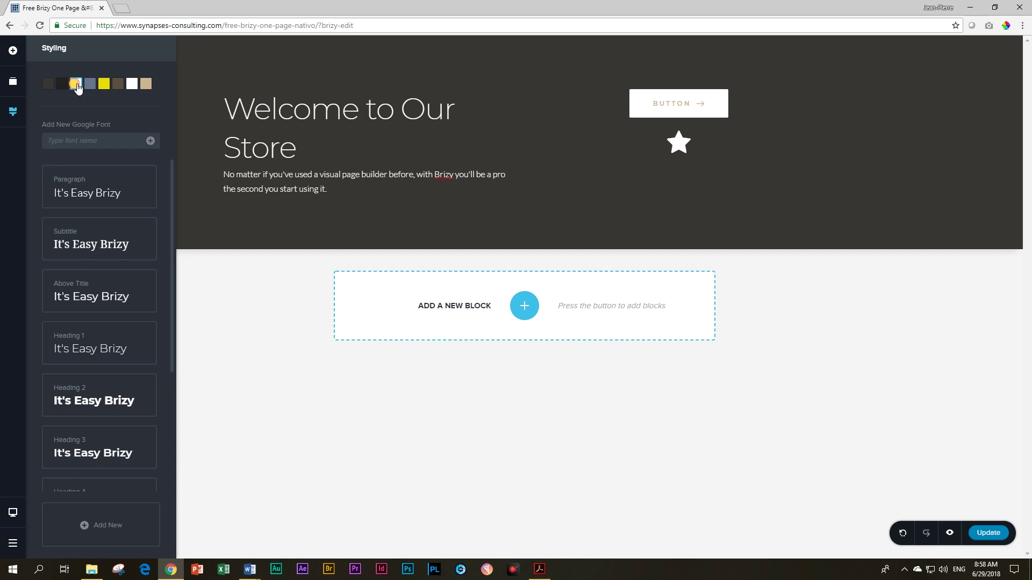
# Step: Change the third palette colour from deep red #A74040 to white, whitening the button and star
pyautogui.click(76, 84)
pyautogui.moveTo(45, 108); pyautogui.dragTo(91, 134)
pyautogui.click(480, 110)
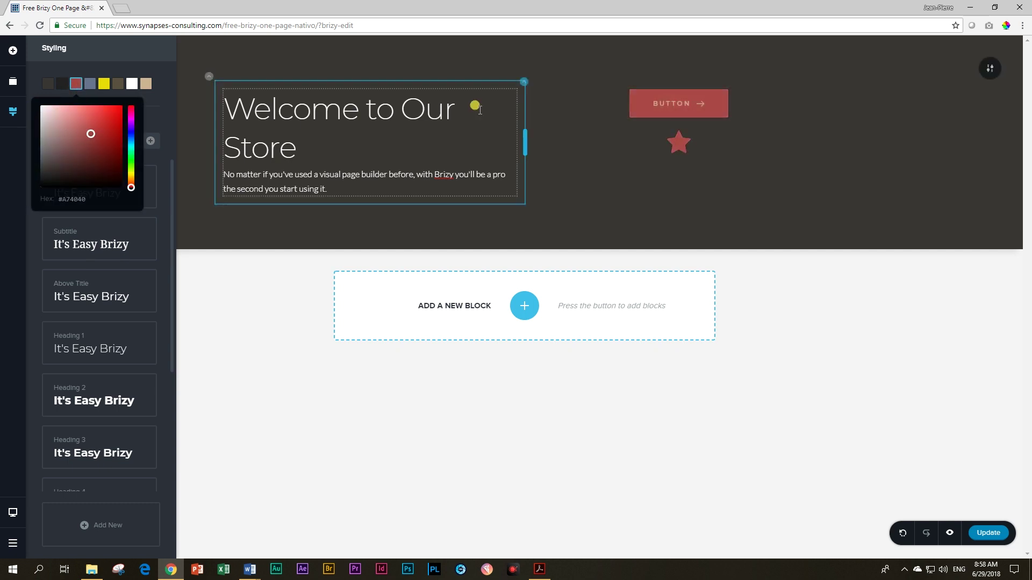
pyautogui.moveTo(94, 135); pyautogui.dragTo(43, 108)
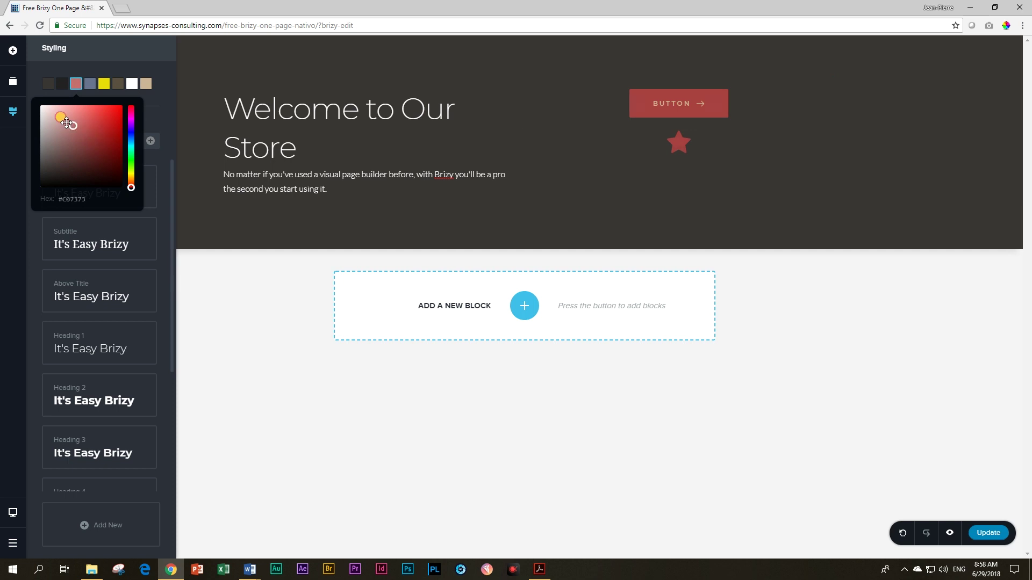
# Step: Look over the seventh palette colour and the hero title with the styling settings
pyautogui.click(130, 85)
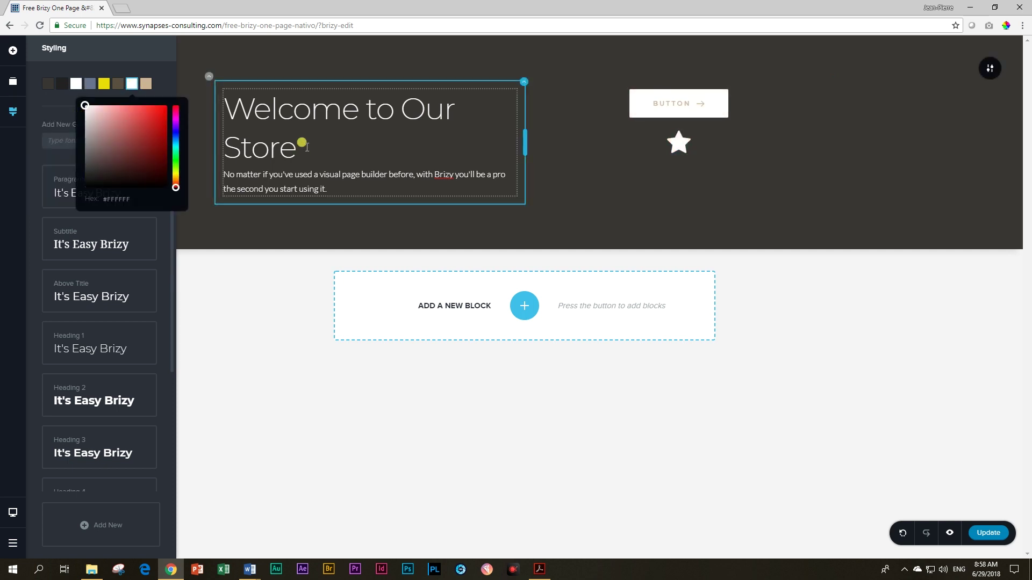
pyautogui.click(252, 277)
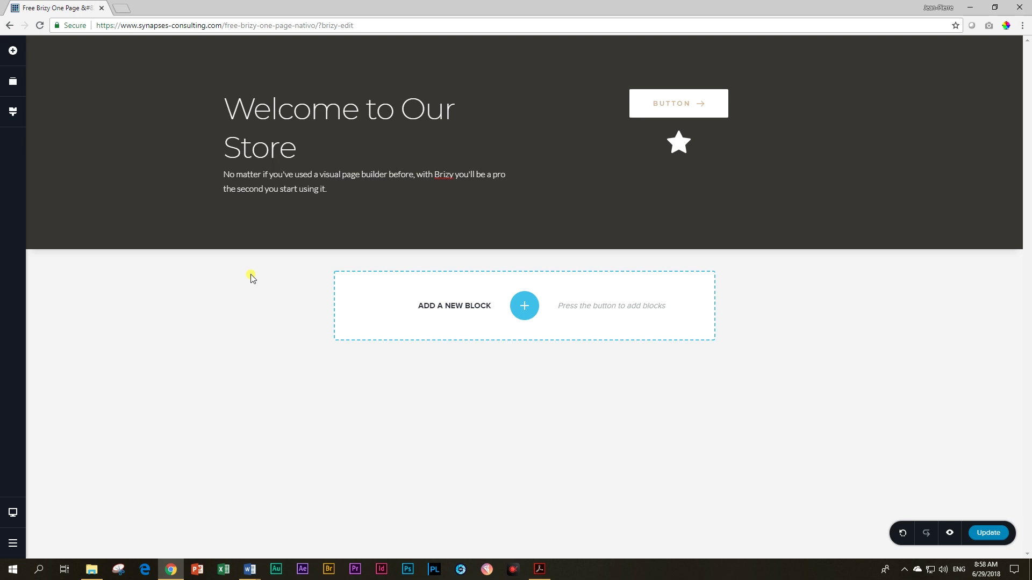
pyautogui.click(9, 116)
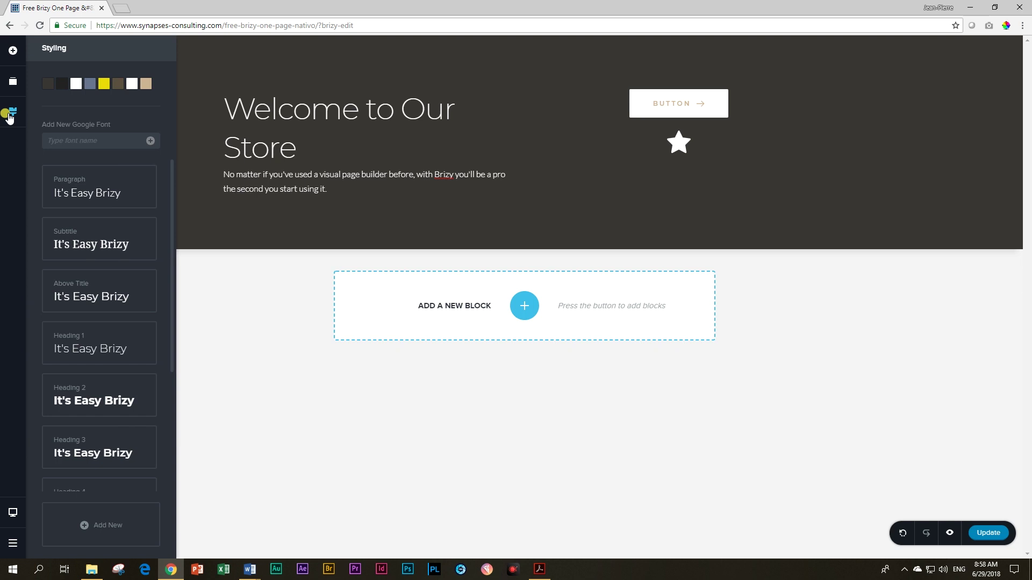
pyautogui.click(255, 107)
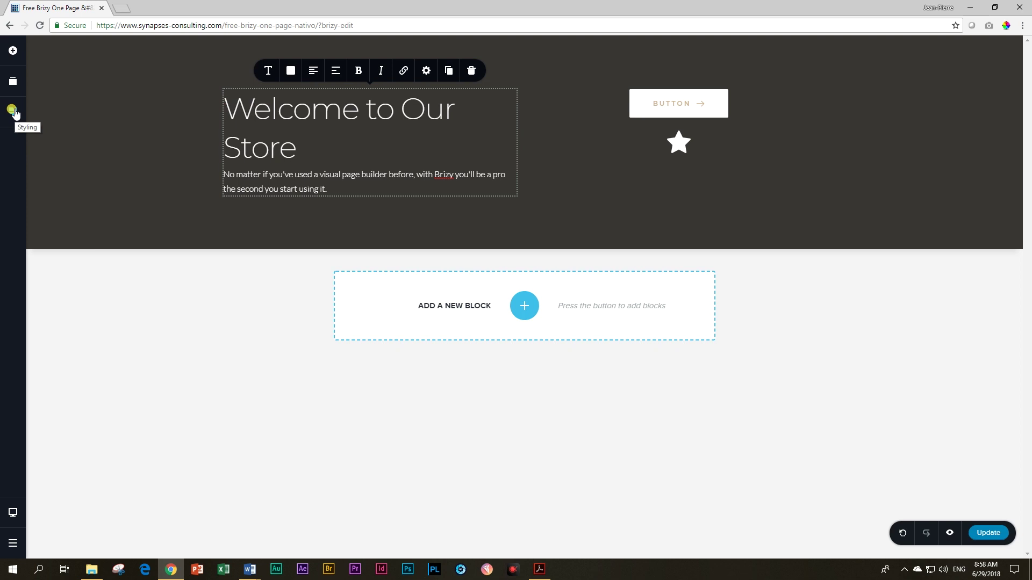
pyautogui.click(13, 112)
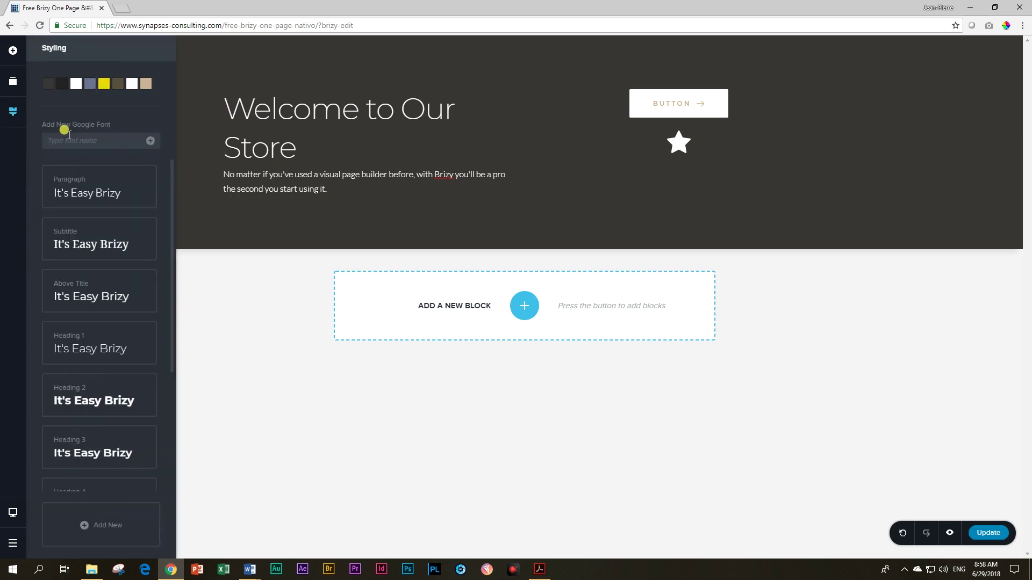
# Step: Add the Google font Dancing Script and assign it to Heading 1
pyautogui.click(57, 140)
pyautogui.write('Dancing Script')
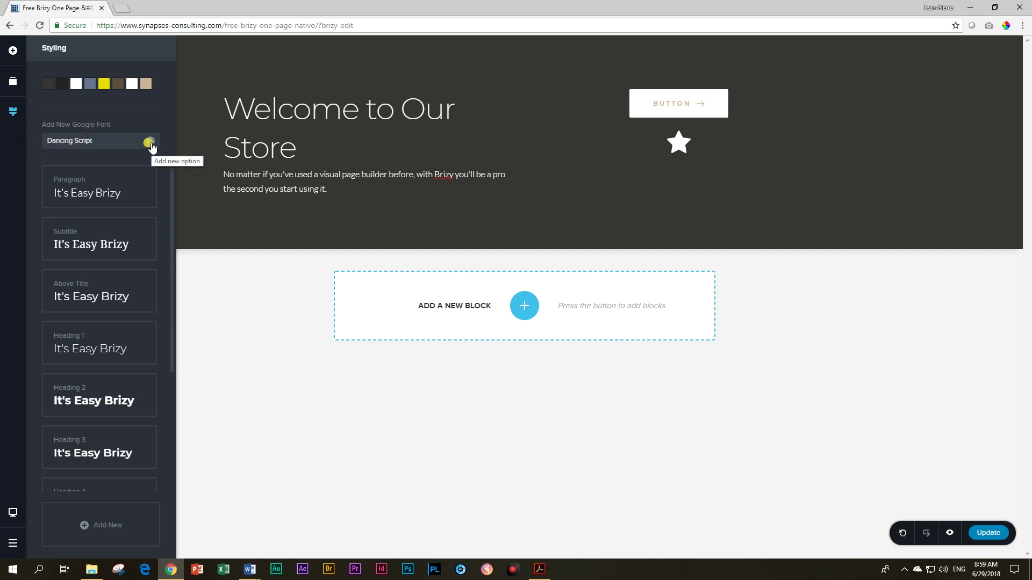
pyautogui.click(151, 142)
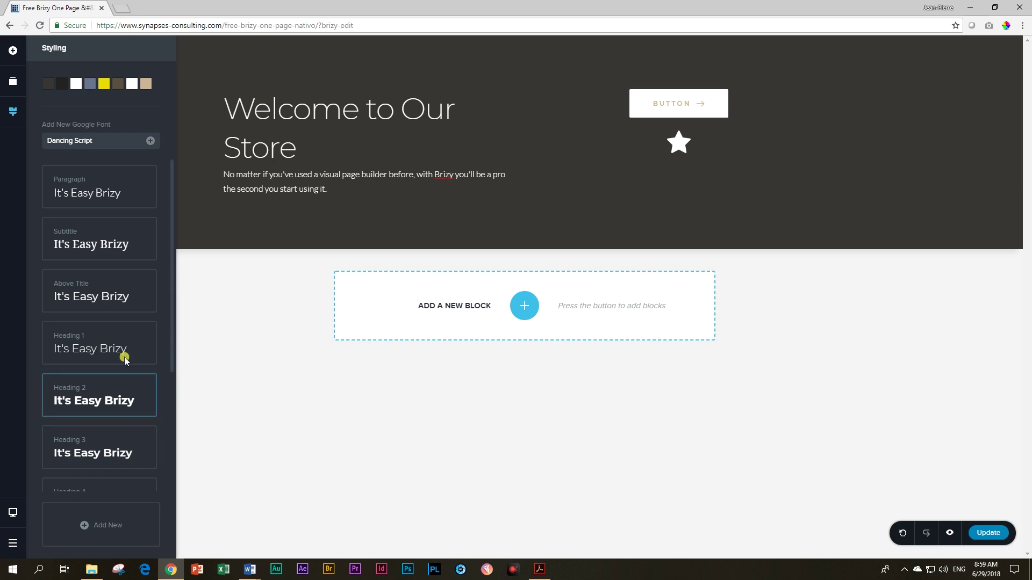
pyautogui.click(83, 339)
pyautogui.click(85, 214)
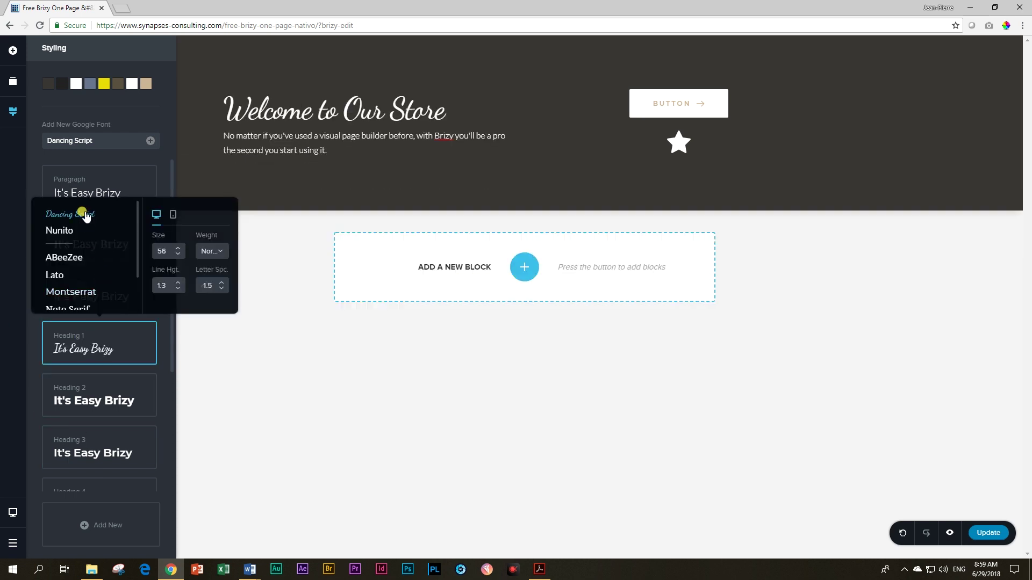
# Step: Narrow the text column so the title wraps, and set Heading 1 line height to 1.2
pyautogui.click(436, 108)
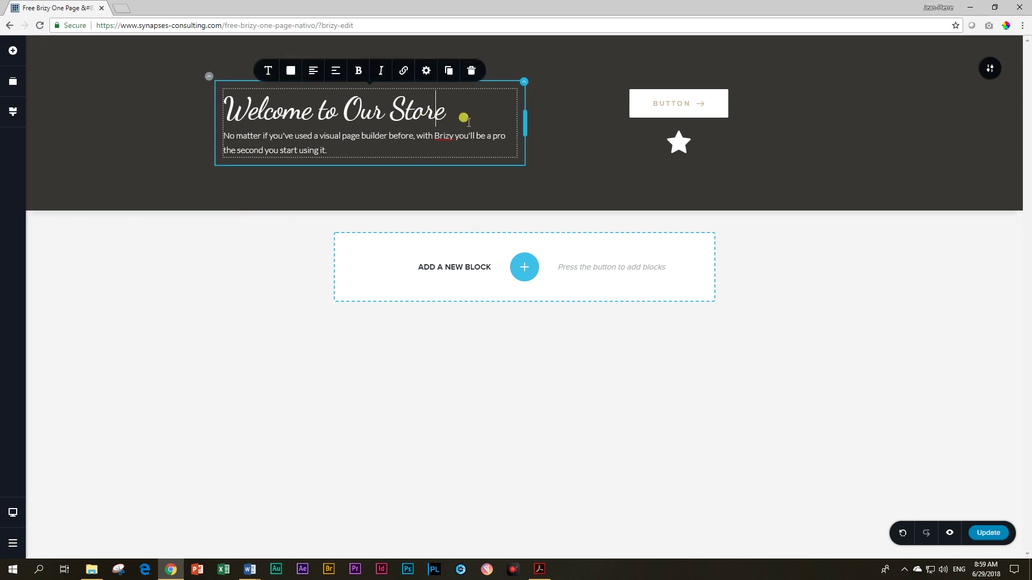
pyautogui.moveTo(521, 119); pyautogui.dragTo(402, 116)
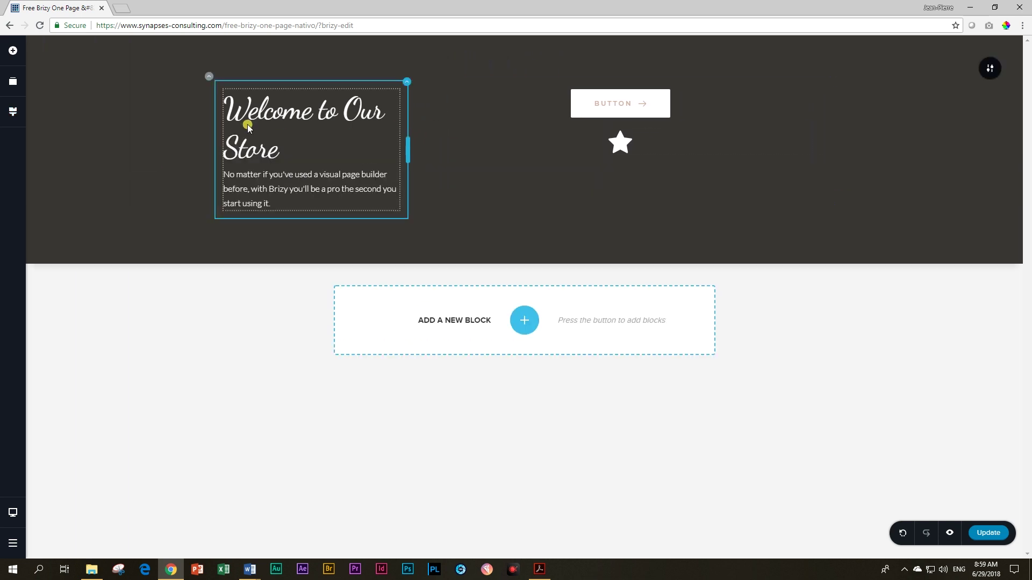
pyautogui.click(13, 111)
pyautogui.click(85, 348)
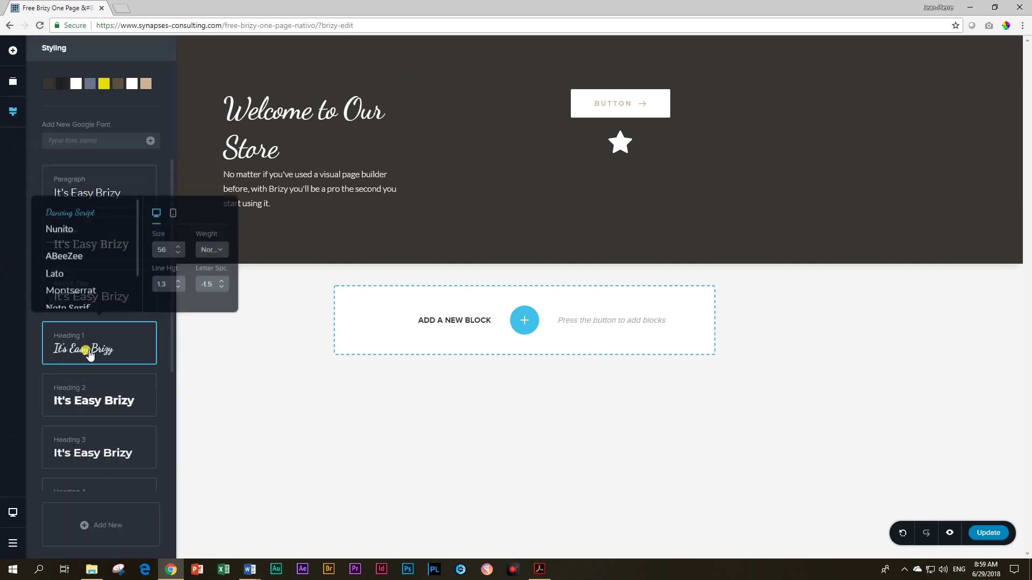
pyautogui.click(177, 290)
pyautogui.click(179, 289)
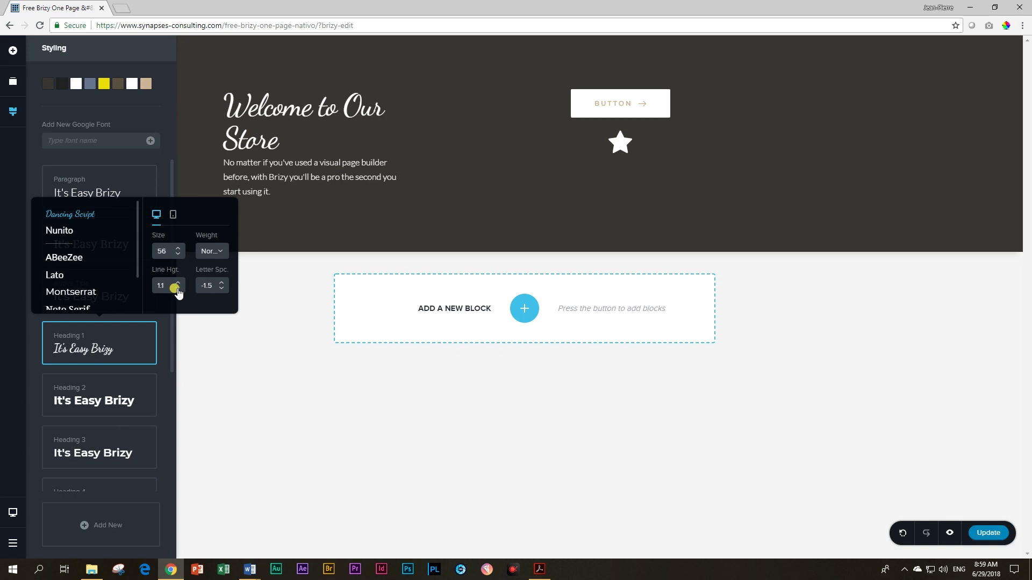
pyautogui.click(178, 283)
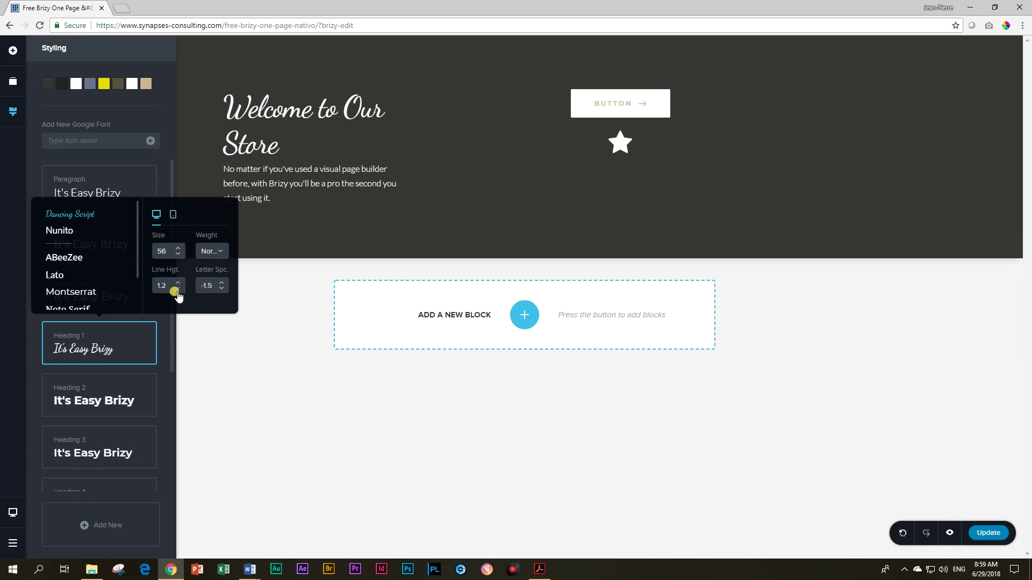
# Step: Set Heading 2 to Dancing Script and insert a new Heading 2 line under the hero title
pyautogui.click(102, 400)
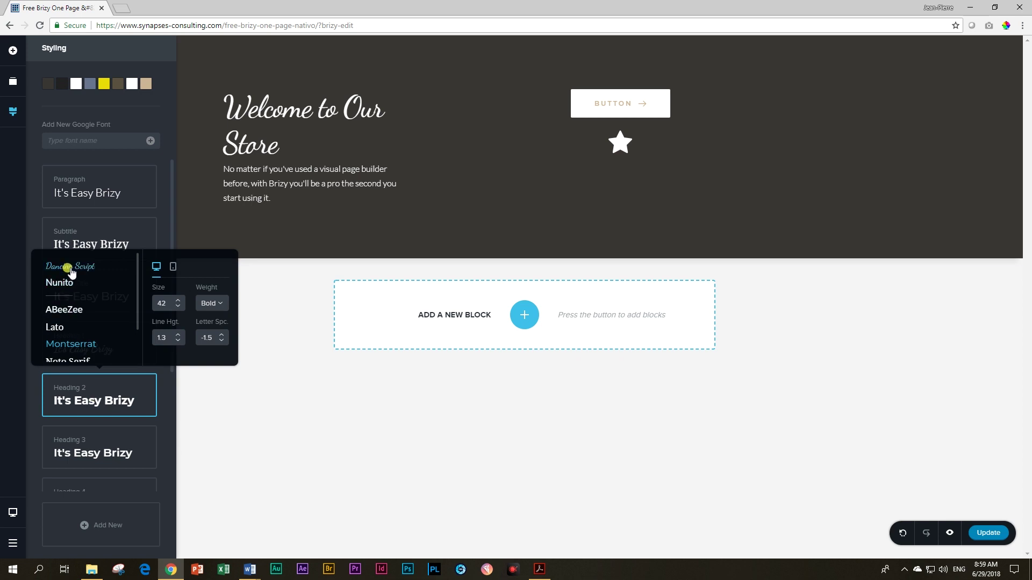
pyautogui.click(71, 269)
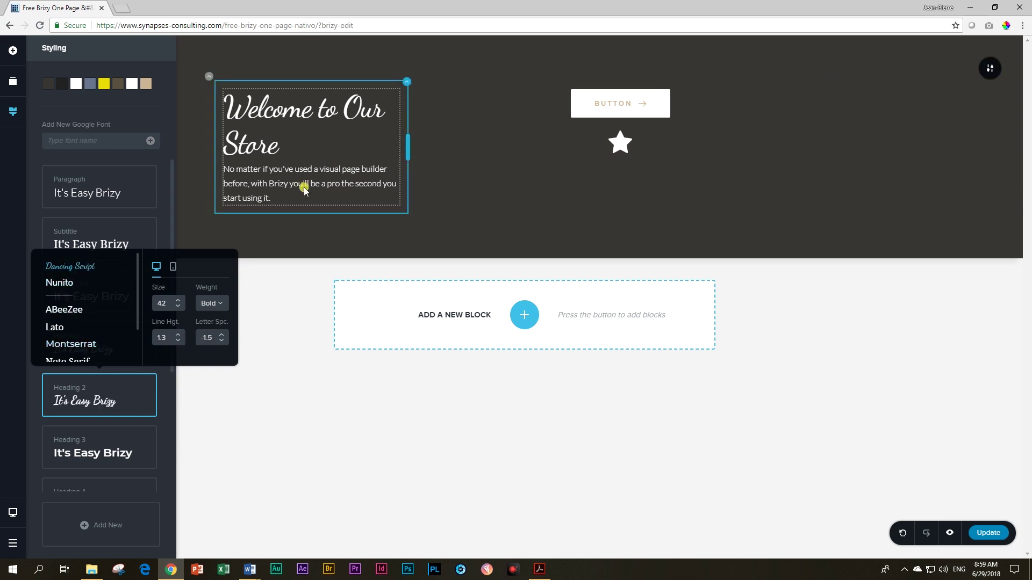
pyautogui.click(224, 168)
pyautogui.click(221, 163)
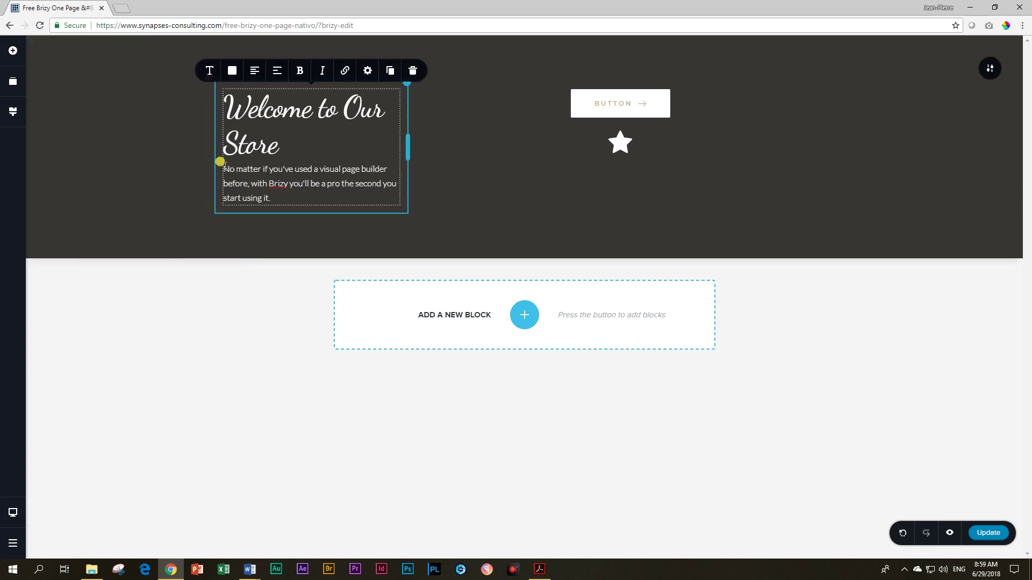
pyautogui.press('Return')
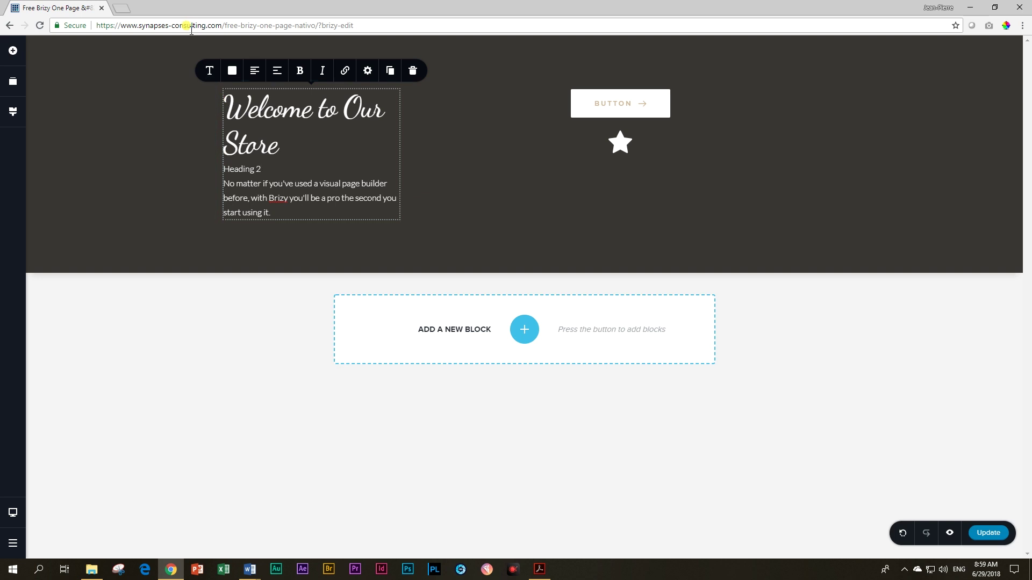
pyautogui.click(211, 75)
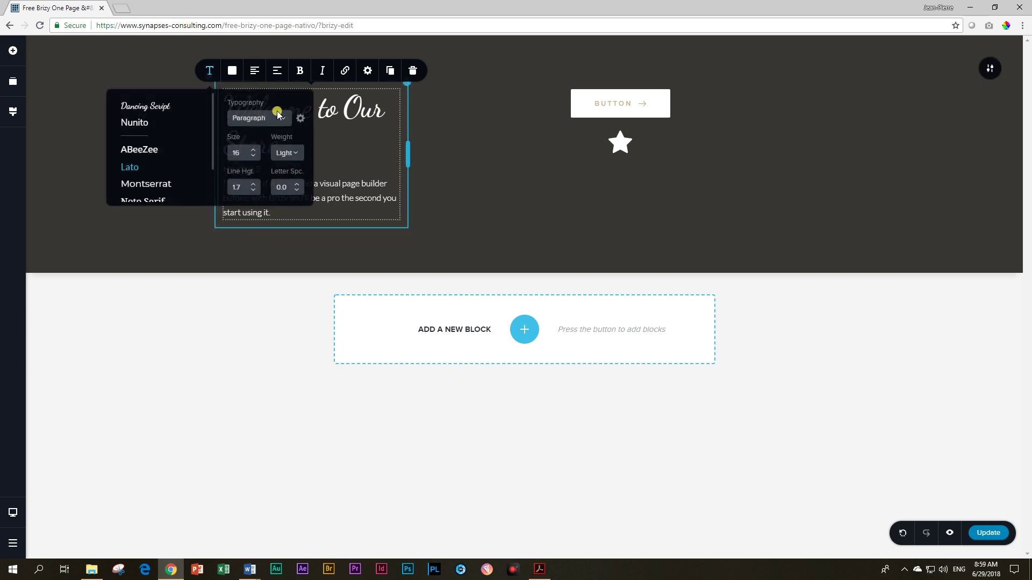
pyautogui.click(280, 117)
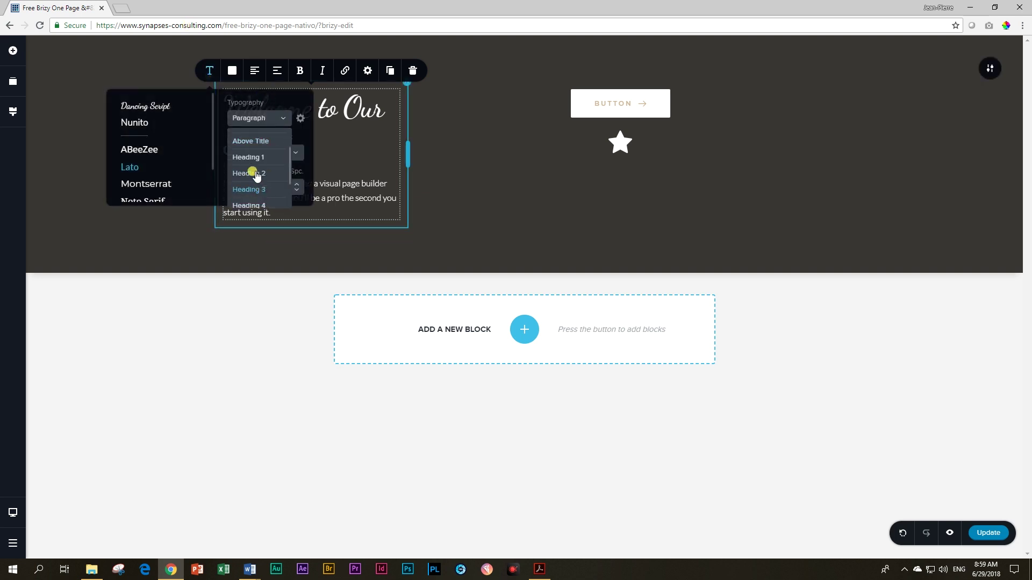
pyautogui.click(257, 173)
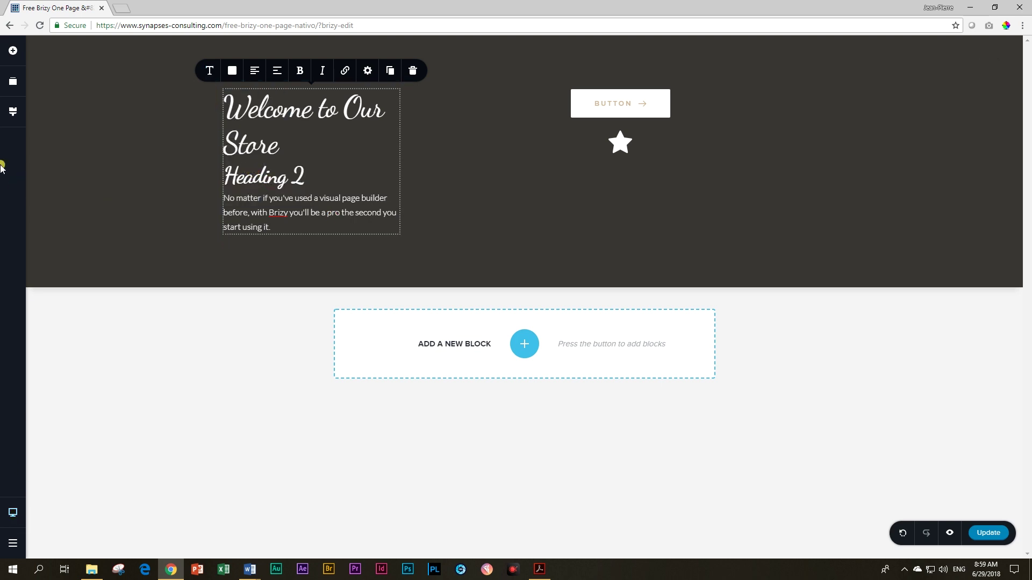
pyautogui.click(13, 111)
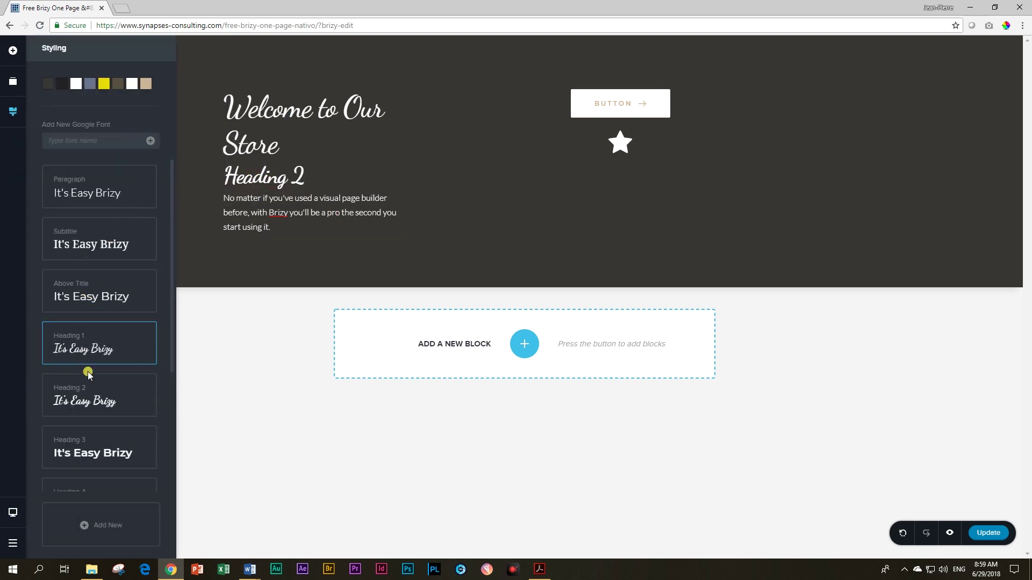
# Step: Reduce the Heading 2 font size and tighten its line height to 1.2
pyautogui.click(83, 390)
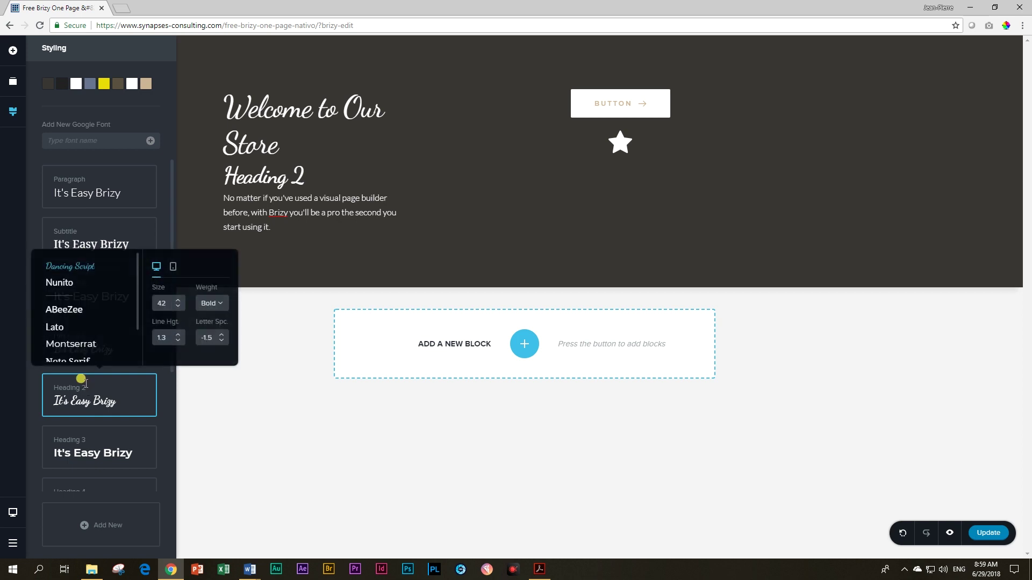
pyautogui.click(178, 308)
pyautogui.click(178, 307)
pyautogui.click(178, 307)
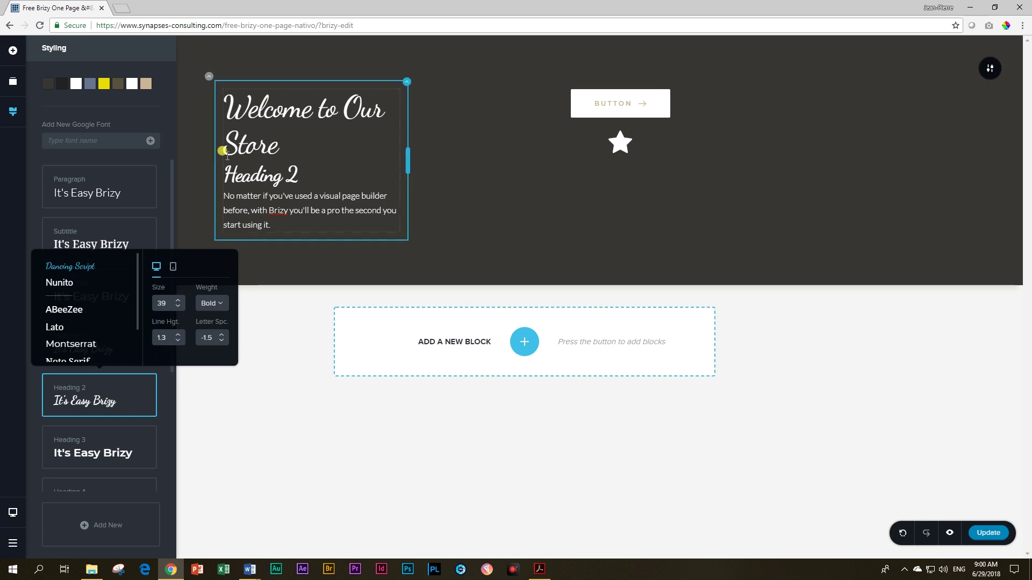
pyautogui.click(178, 341)
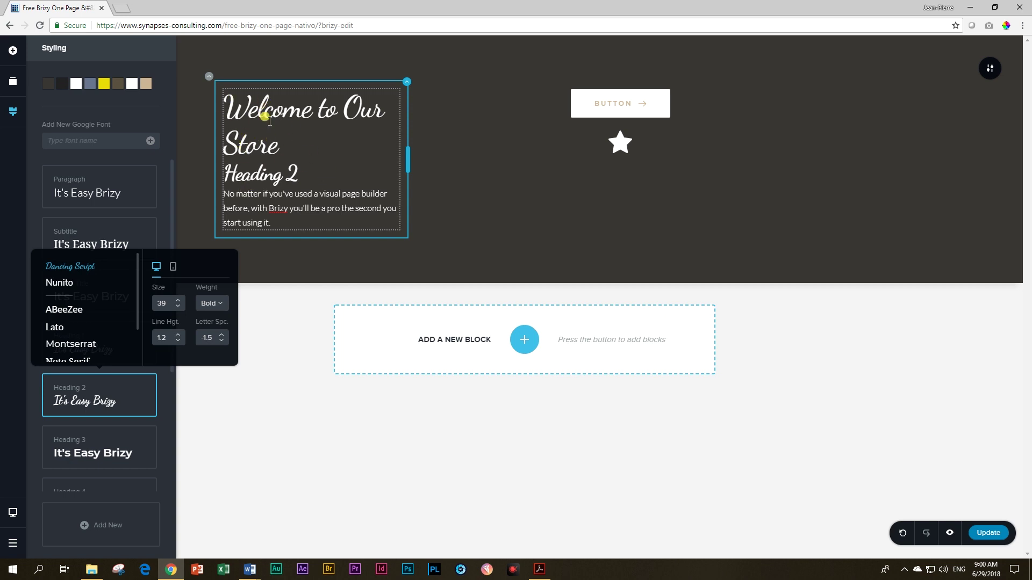
pyautogui.click(242, 196)
# Step: Review the Paragraph font settings, then close Styling and delete the dark welcome section
pyautogui.click(14, 115)
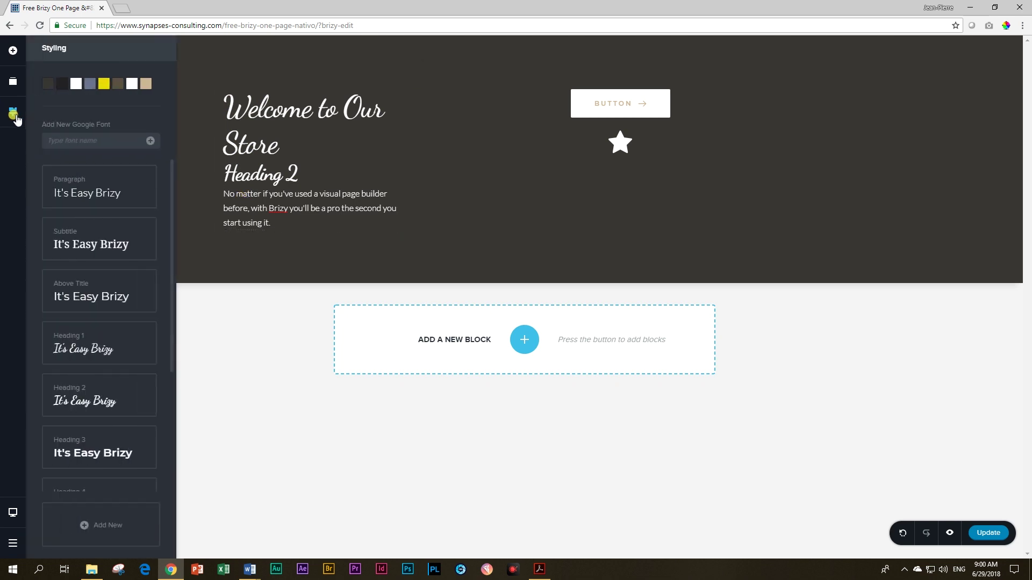
pyautogui.click(81, 192)
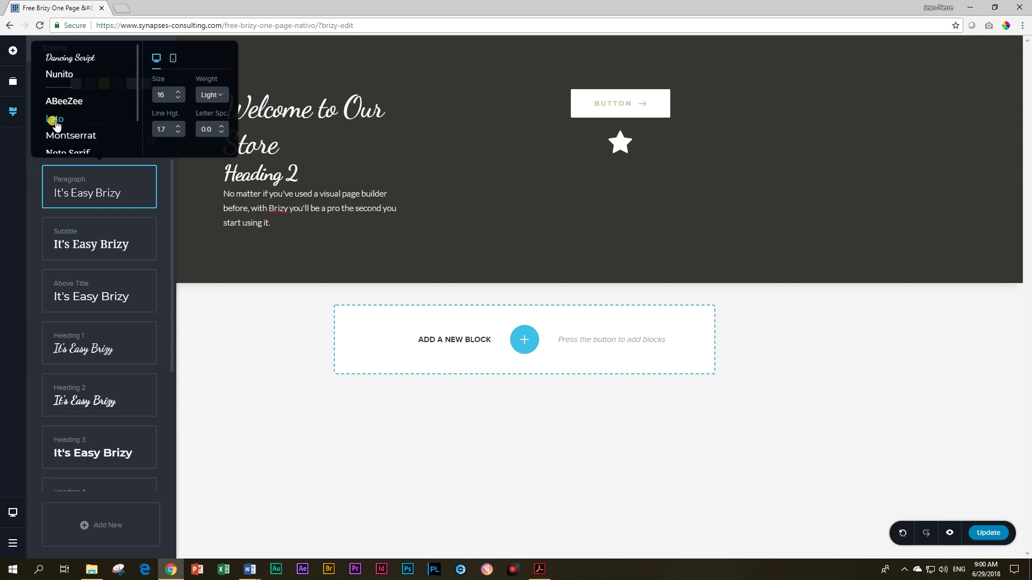
pyautogui.click(278, 210)
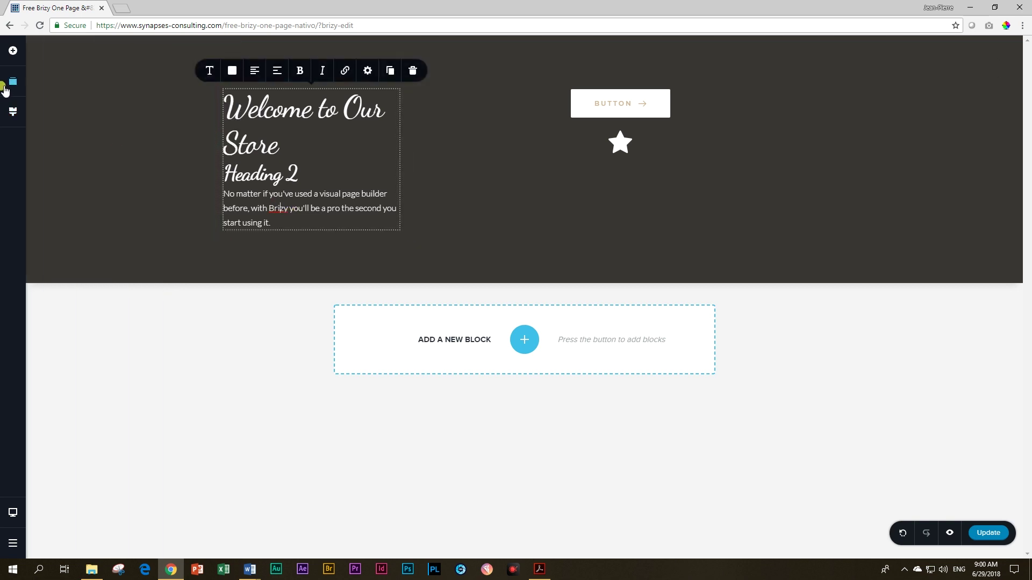
pyautogui.click(13, 112)
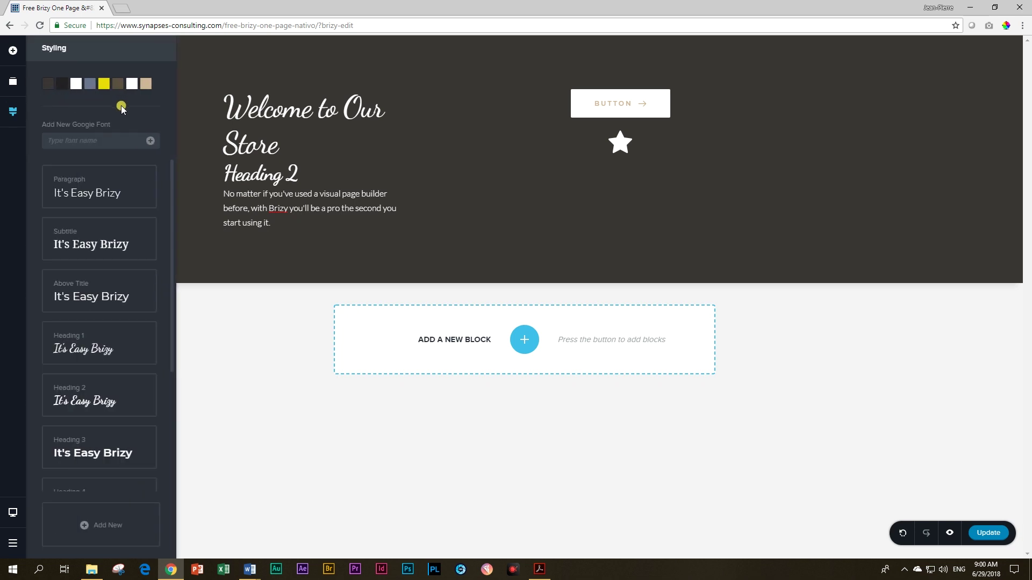
pyautogui.scroll(-1, 169, 229)
pyautogui.scroll(-3, 169, 230)
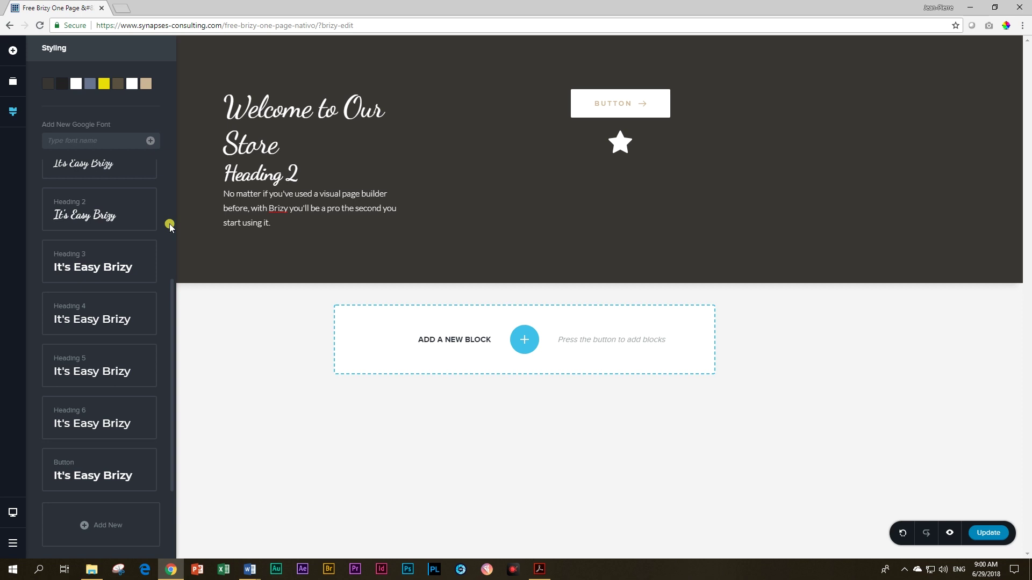
pyautogui.scroll(3, 170, 226)
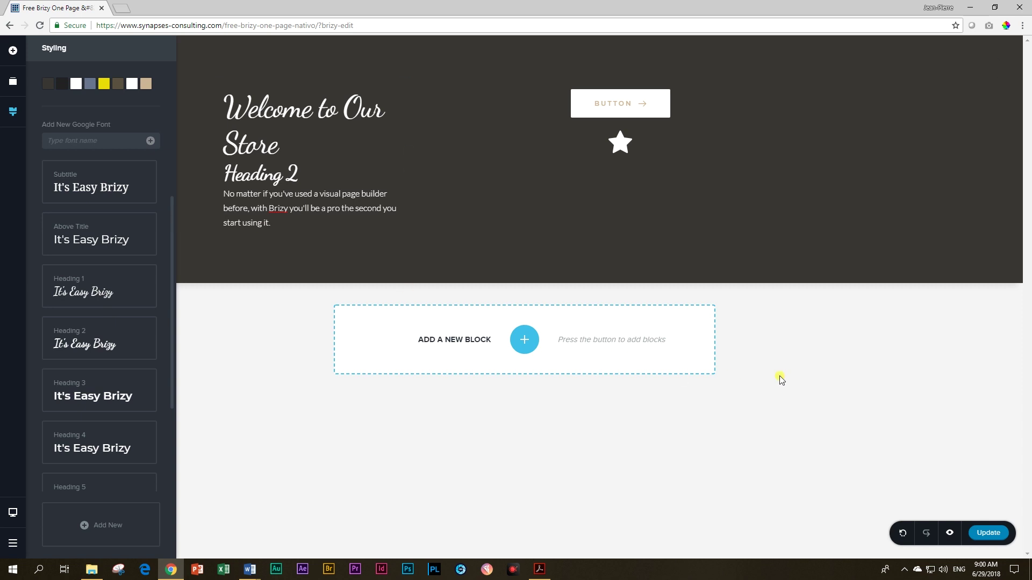
pyautogui.click(730, 378)
pyautogui.click(988, 72)
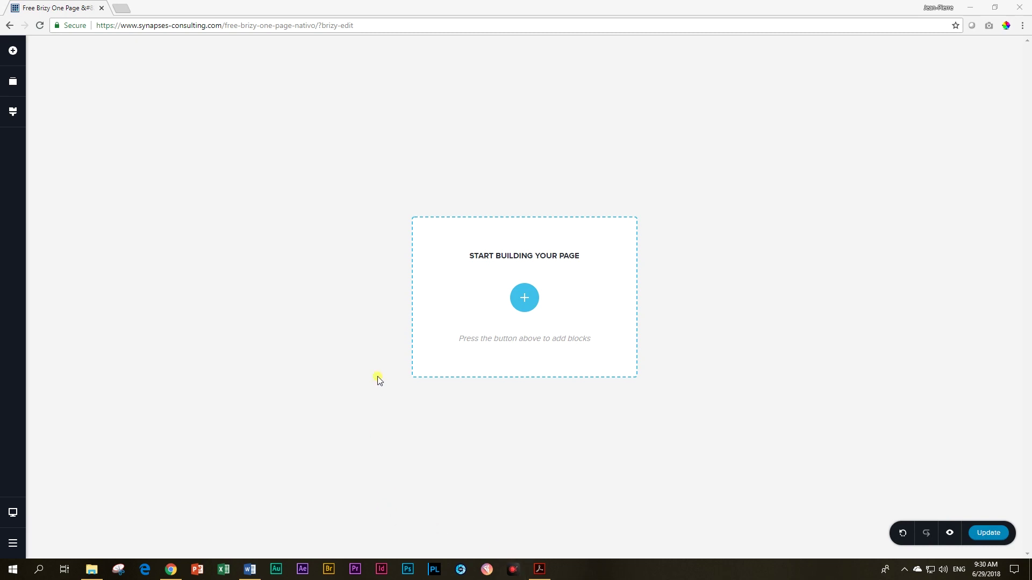
# Step: Add a blank block and remove its two-column row, leaving a single empty column
pyautogui.click(525, 298)
pyautogui.click(368, 258)
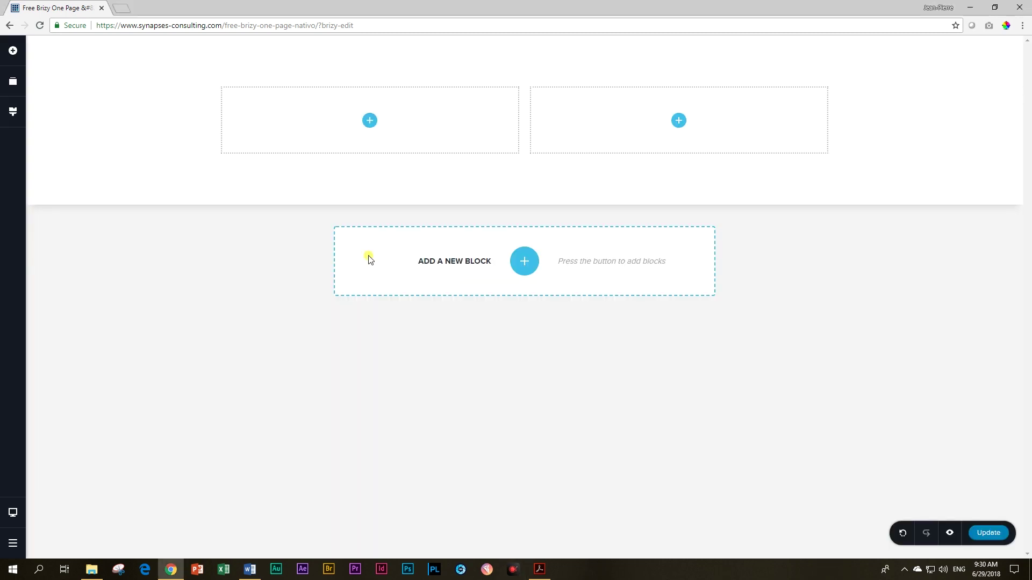
pyautogui.click(206, 80)
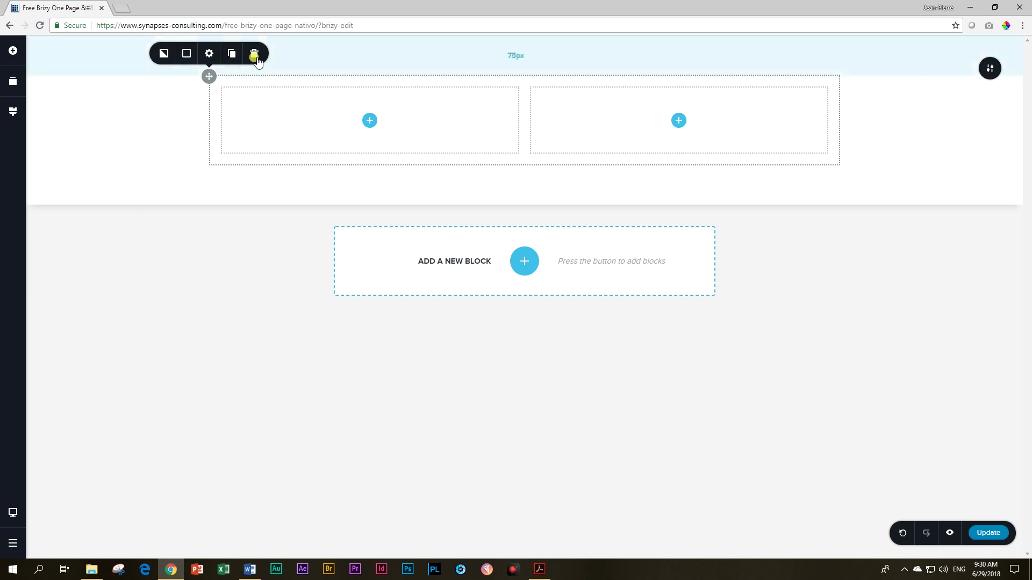
pyautogui.click(254, 53)
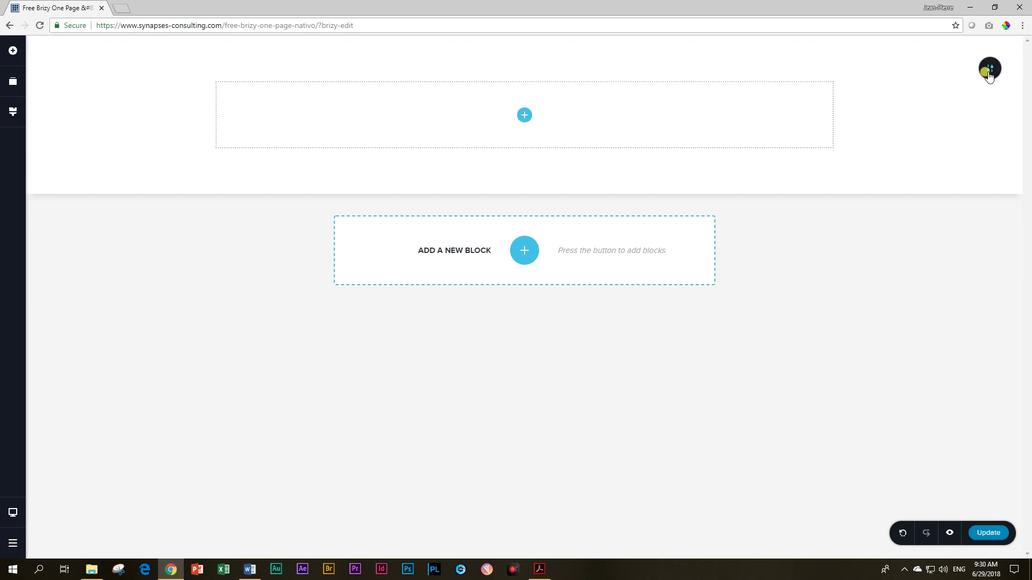
# Step: Set the section's background image to the coffee-beans photo Nativo-Coffee-Hero.jpg
pyautogui.moveTo(989, 68)
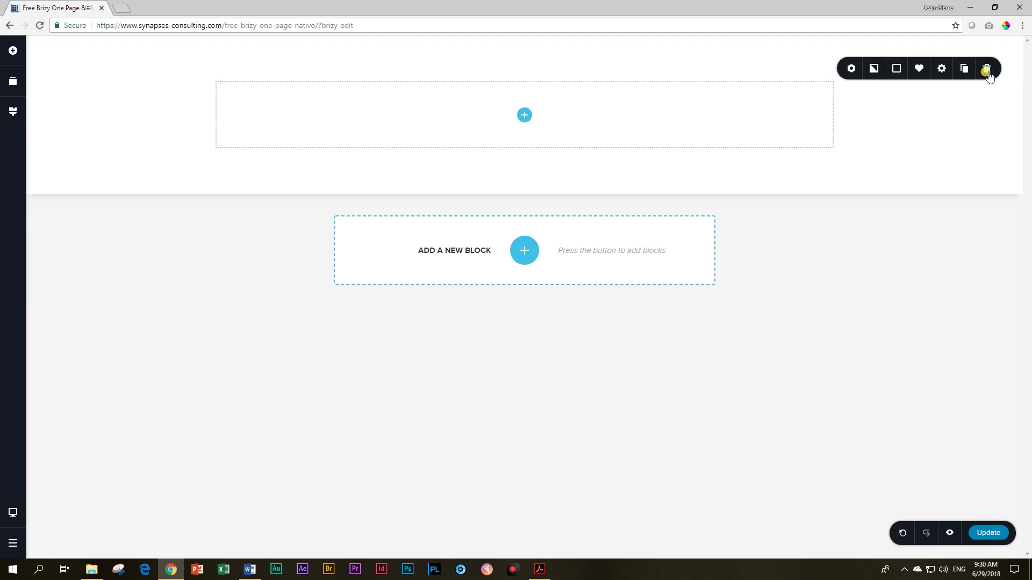
pyautogui.click(873, 68)
pyautogui.click(895, 136)
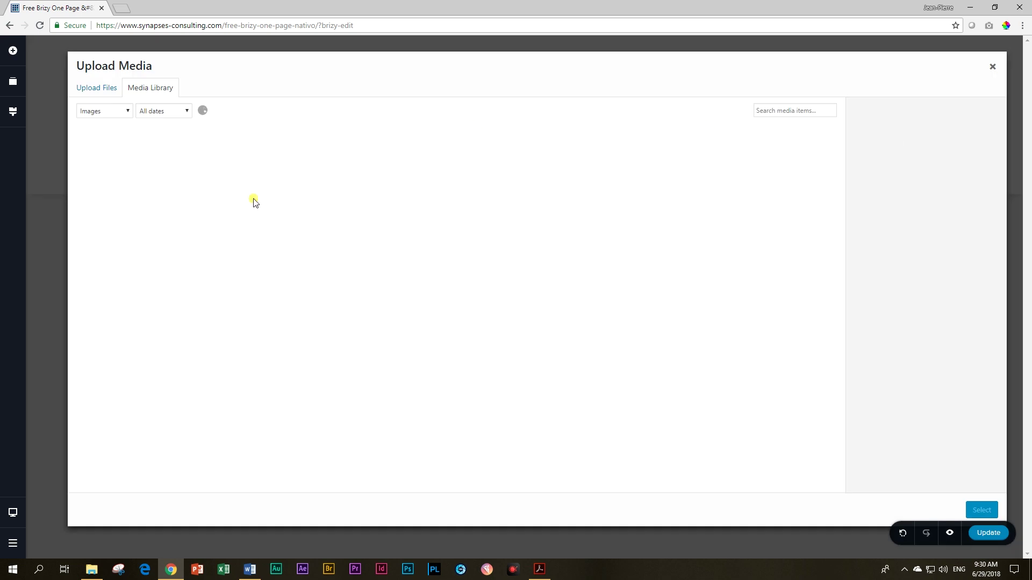
pyautogui.click(805, 232)
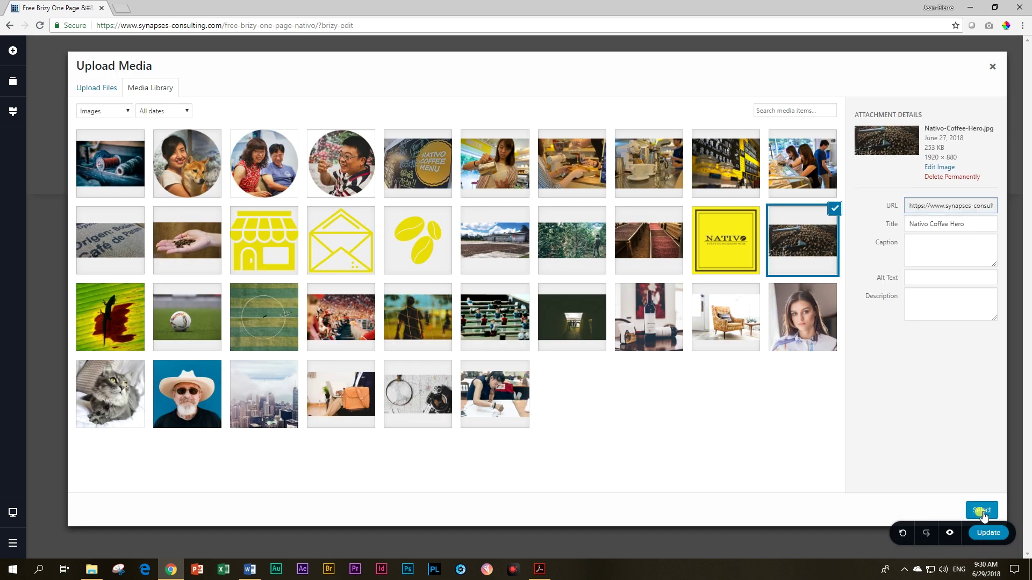
pyautogui.click(981, 510)
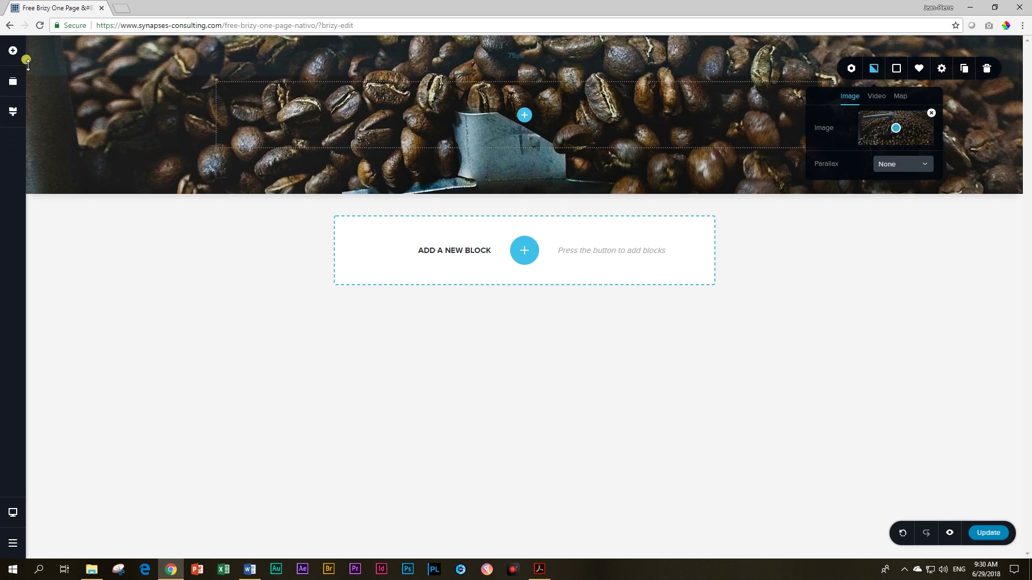
# Step: Add a right-hand column holding an Image to the hero and narrow it to about 30%
pyautogui.click(13, 50)
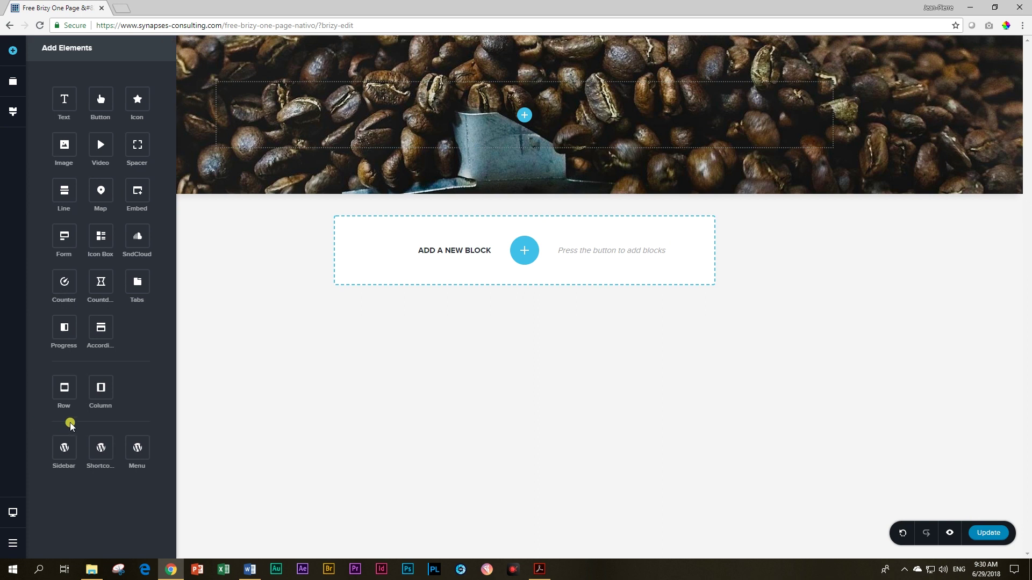
pyautogui.moveTo(92, 391); pyautogui.dragTo(516, 115)
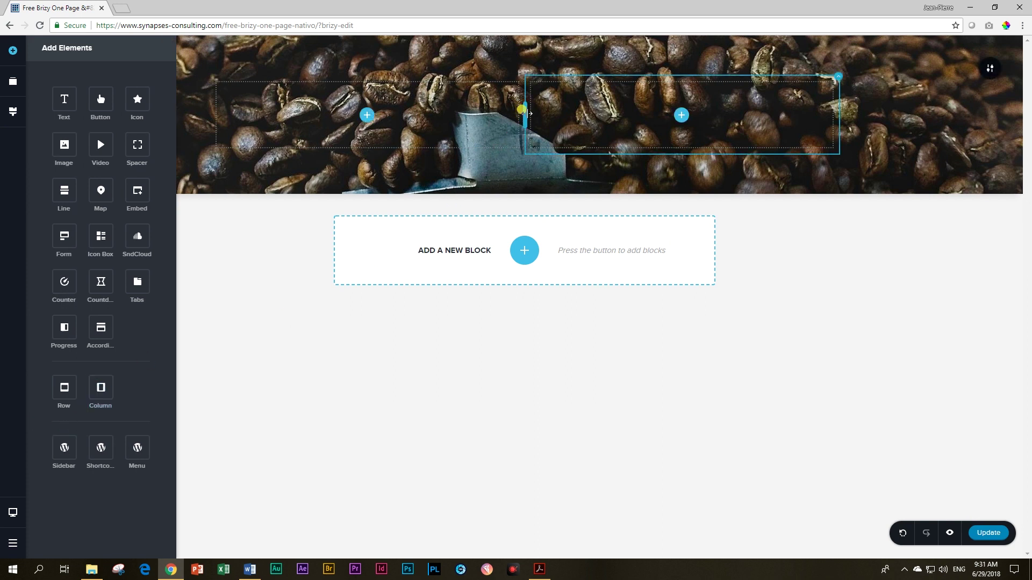
pyautogui.moveTo(63, 144); pyautogui.dragTo(679, 115)
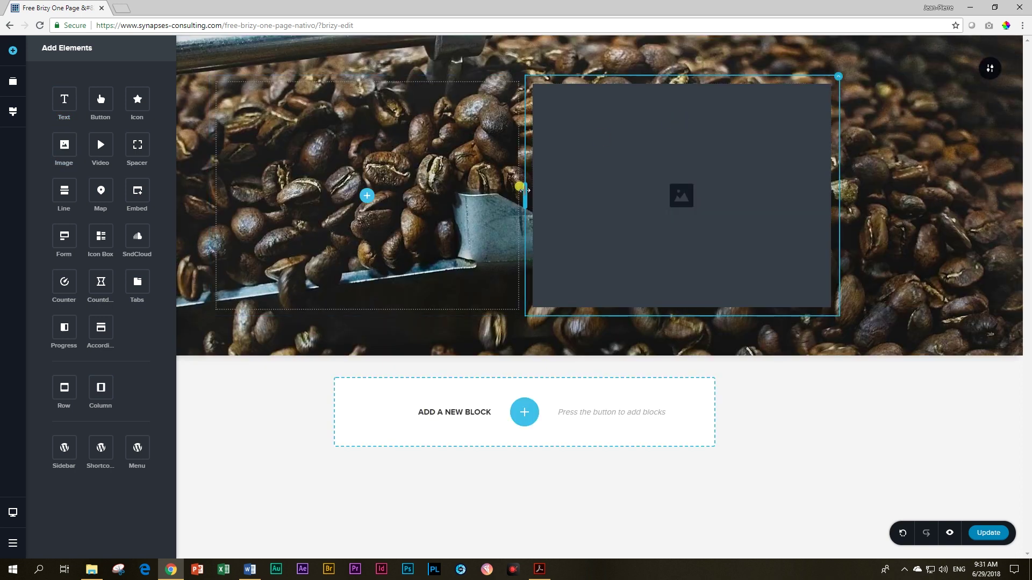
pyautogui.moveTo(524, 189); pyautogui.dragTo(668, 189)
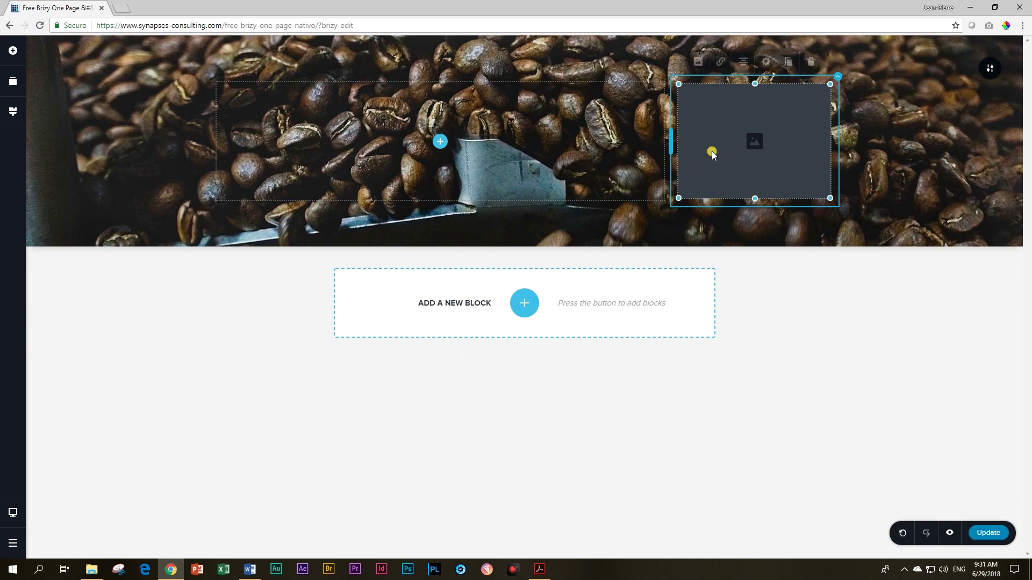
# Step: Set the right-column image to the yellow Nativo logo from the Media Library
pyautogui.click(712, 150)
pyautogui.click(698, 65)
pyautogui.click(706, 112)
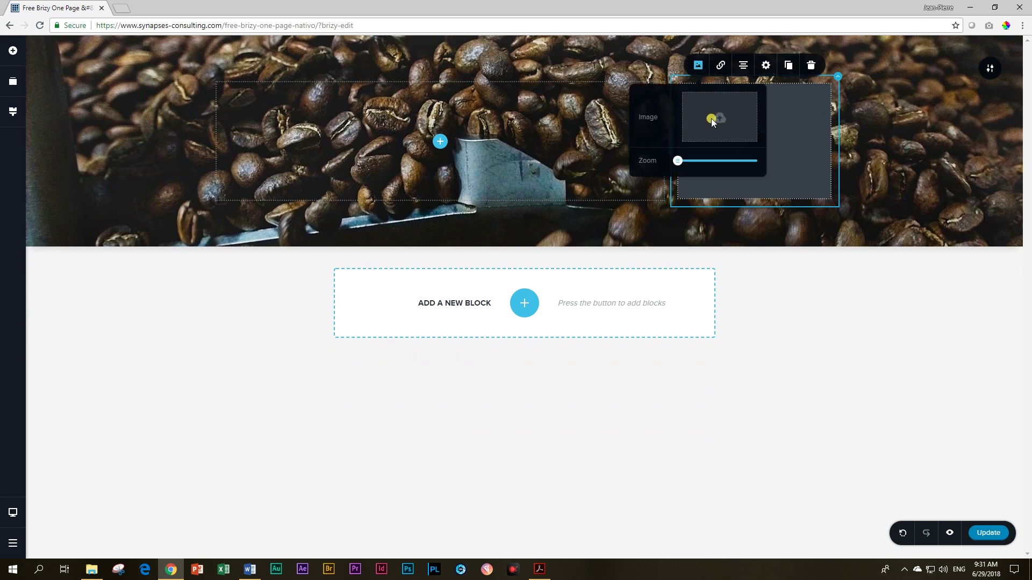
pyautogui.click(726, 239)
pyautogui.click(992, 509)
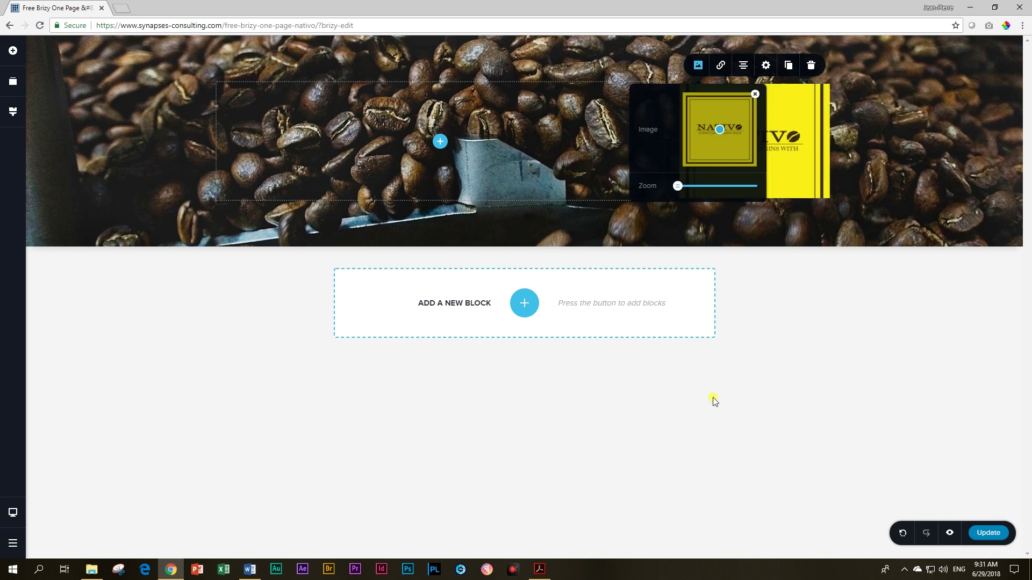
pyautogui.click(791, 121)
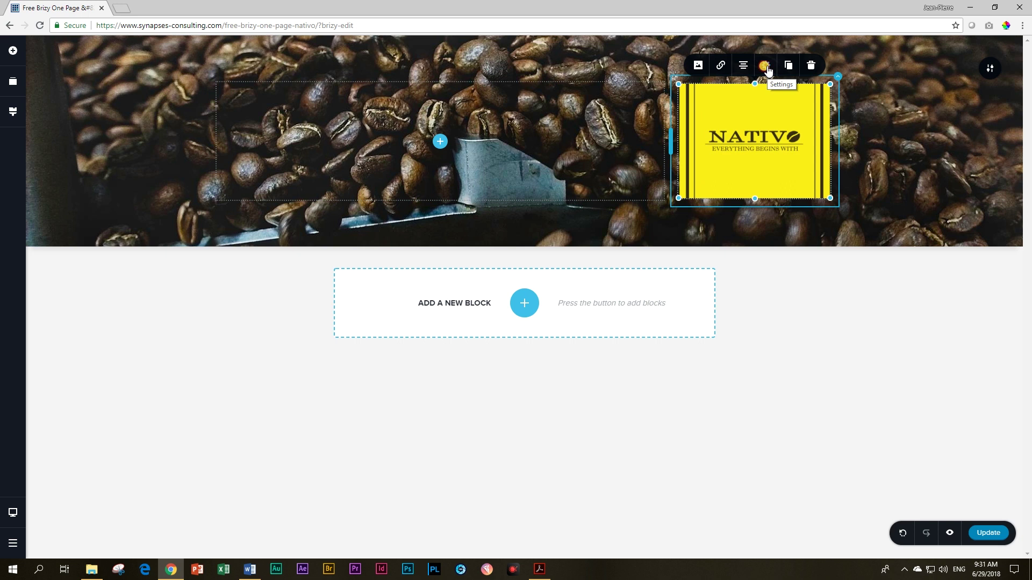
# Step: Shrink the NATIVO logo using its Height setting and resize handle
pyautogui.click(767, 68)
pyautogui.click(803, 122)
pyautogui.moveTo(803, 124); pyautogui.dragTo(821, 119)
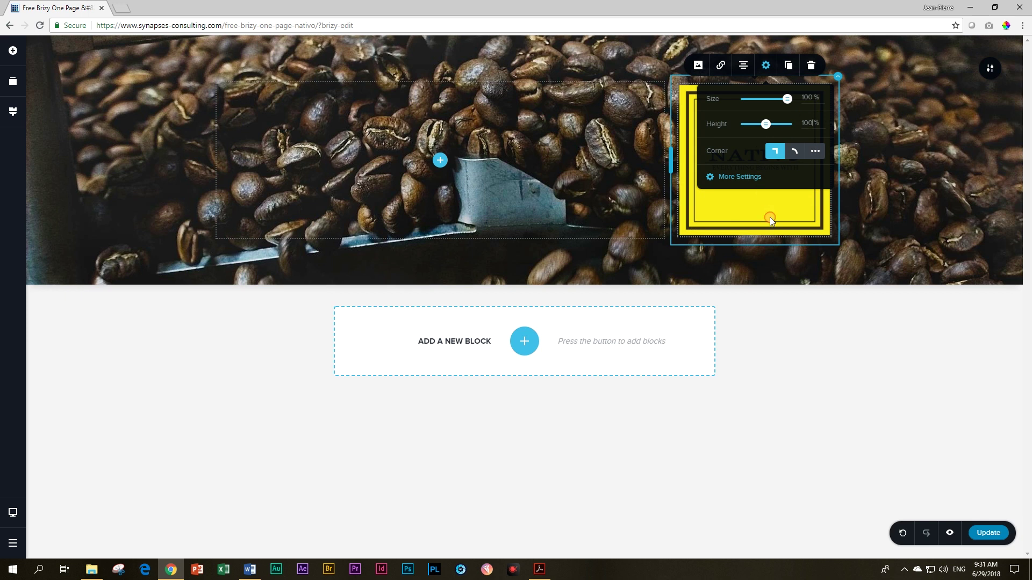
pyautogui.click(769, 218)
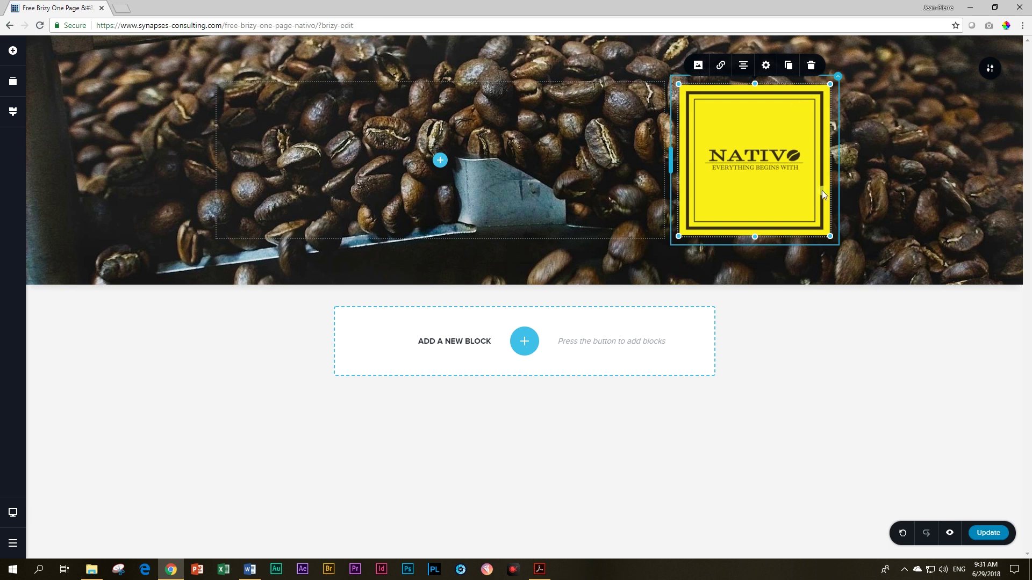
pyautogui.moveTo(830, 236); pyautogui.dragTo(814, 211)
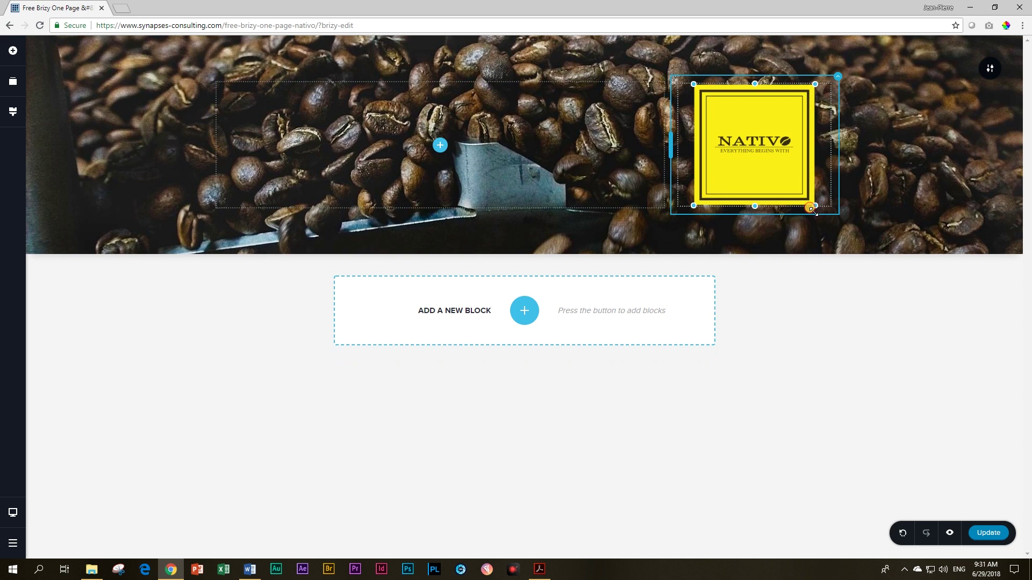
pyautogui.moveTo(814, 212); pyautogui.dragTo(813, 212)
# Step: Narrow the logo column, shrink the logo further, and right-align it
pyautogui.moveTo(666, 150)
pyautogui.mouseDown()
pyautogui.moveTo(704, 150)
pyautogui.moveTo(654, 150)
pyautogui.mouseUp()
pyautogui.click(711, 146)
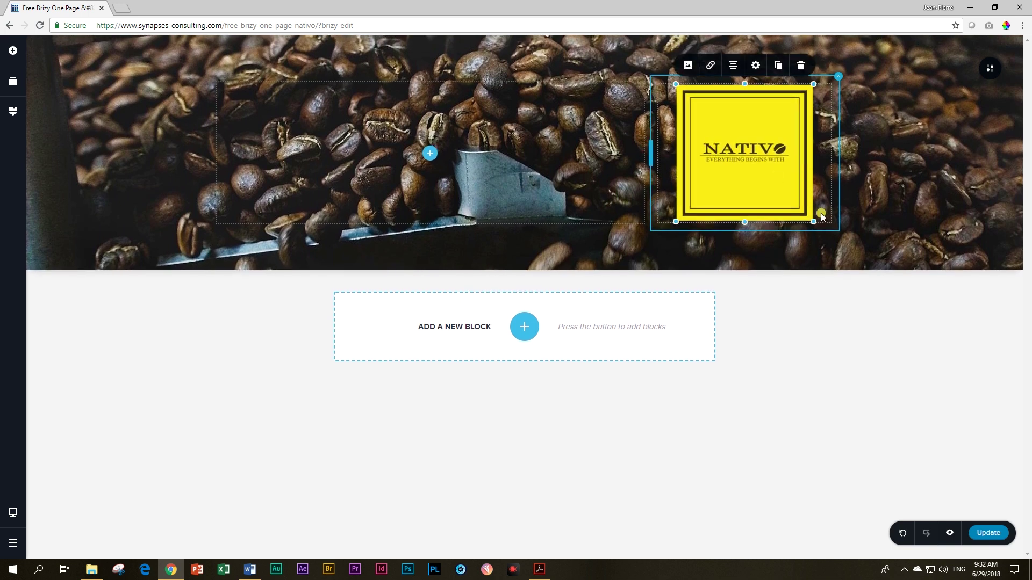
pyautogui.moveTo(811, 219); pyautogui.dragTo(805, 213)
pyautogui.click(755, 64)
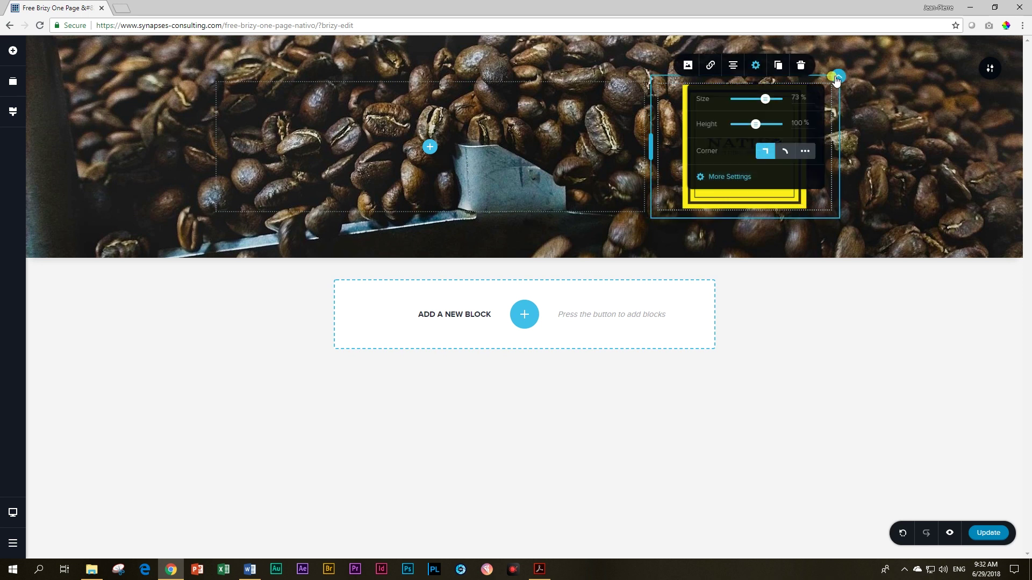
pyautogui.click(756, 210)
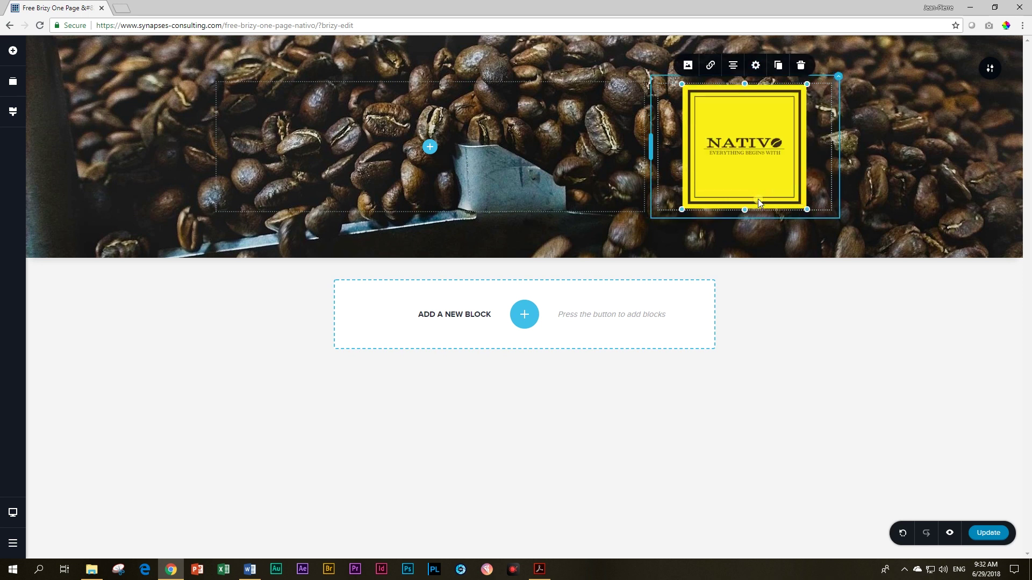
pyautogui.click(733, 65)
pyautogui.click(785, 361)
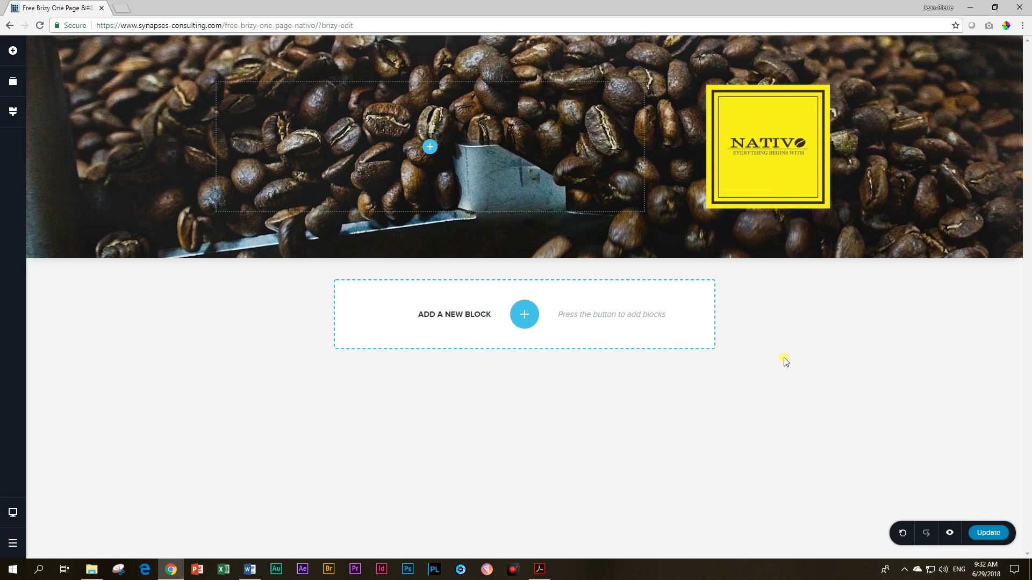
# Step: Adjust the hero section's padding for about 107px of extra bottom padding
pyautogui.moveTo(885, 260); pyautogui.dragTo(847, 283)
pyautogui.moveTo(844, 75)
pyautogui.mouseDown()
pyautogui.moveTo(845, 162)
pyautogui.moveTo(845, 70)
pyautogui.mouseUp()
pyautogui.moveTo(857, 218)
pyautogui.mouseDown()
pyautogui.moveTo(858, 301)
pyautogui.moveTo(854, 215)
pyautogui.moveTo(871, 215)
pyautogui.mouseUp()
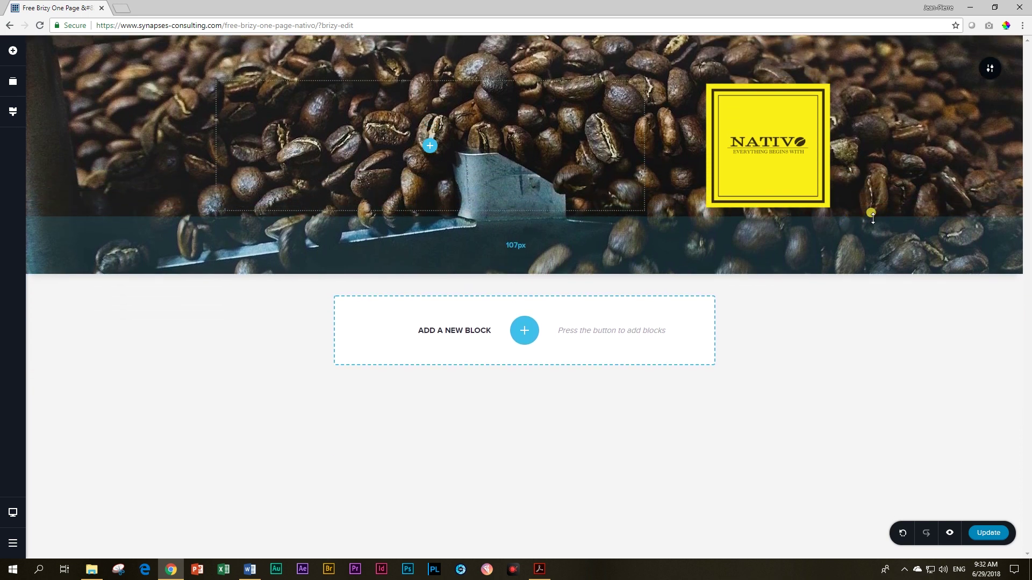
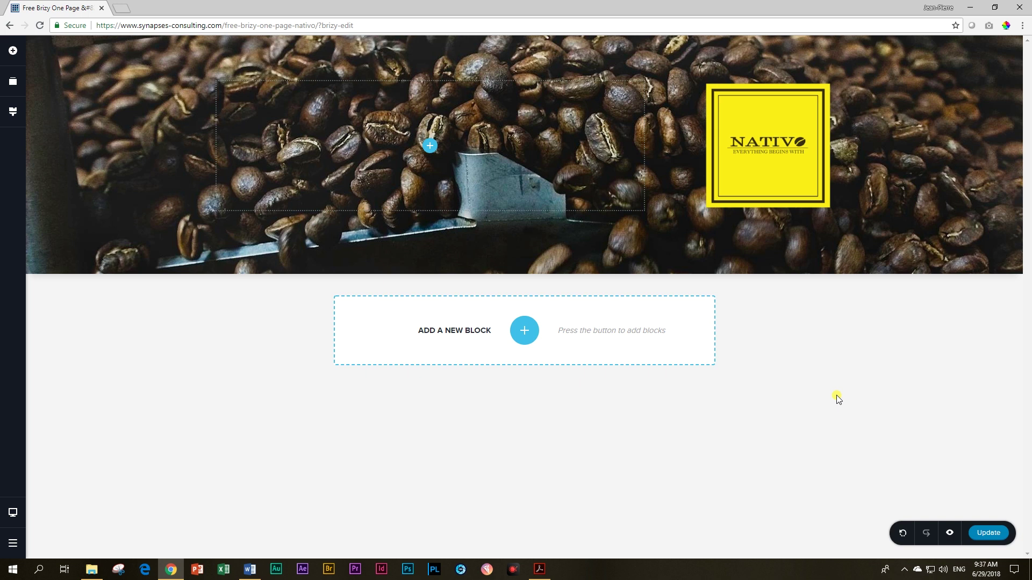
# Step: Add a blank block below the hero, give it a dark #3A3635 overlay, and delete its two-column row
pyautogui.click(524, 330)
pyautogui.click(340, 249)
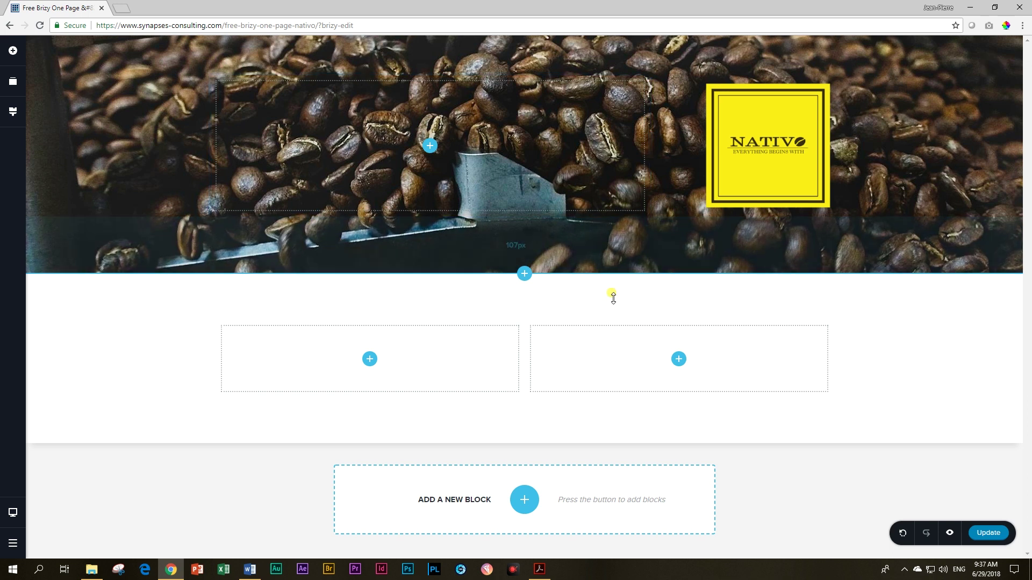
pyautogui.click(990, 307)
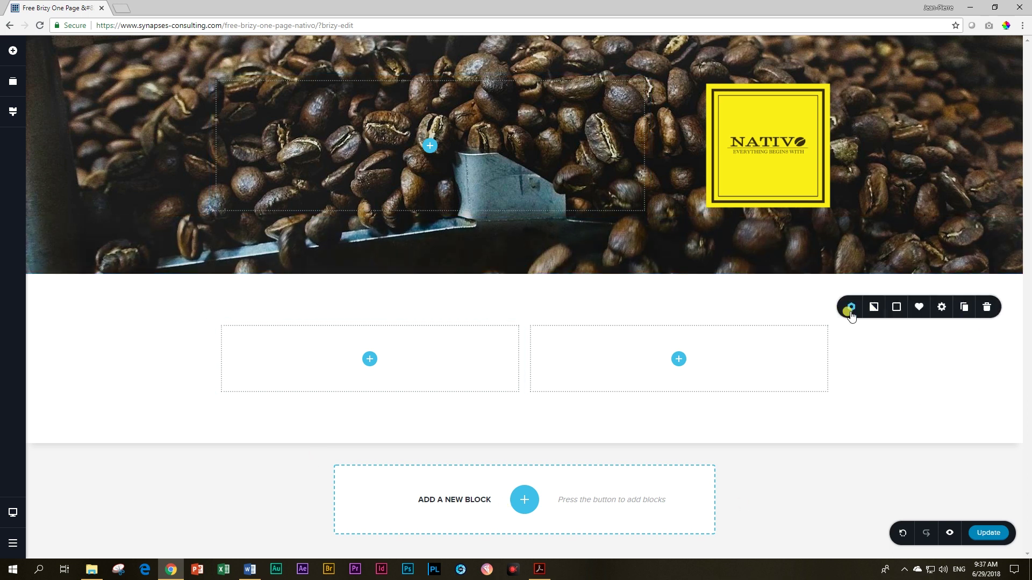
pyautogui.click(897, 307)
pyautogui.click(848, 261)
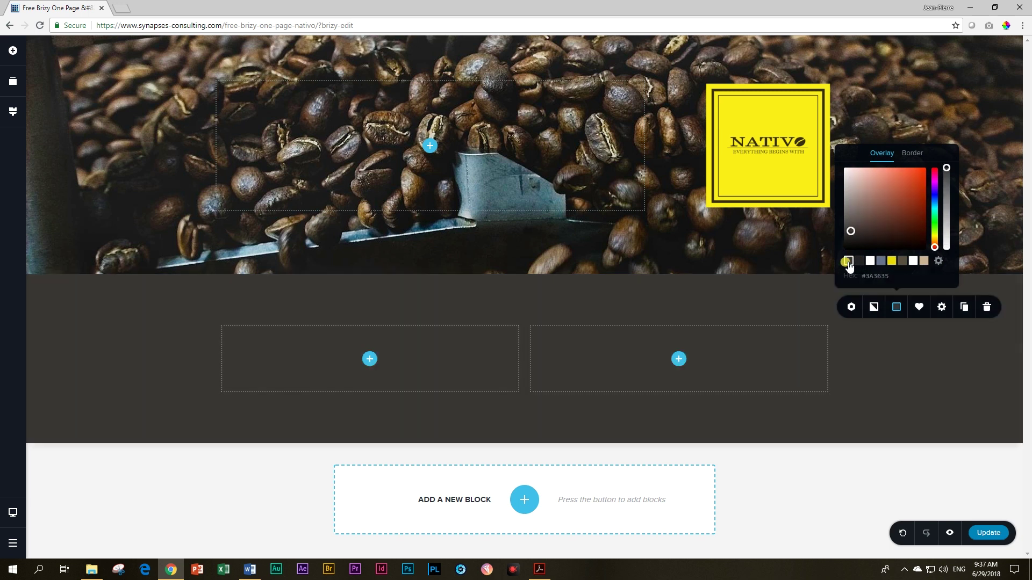
pyautogui.click(878, 374)
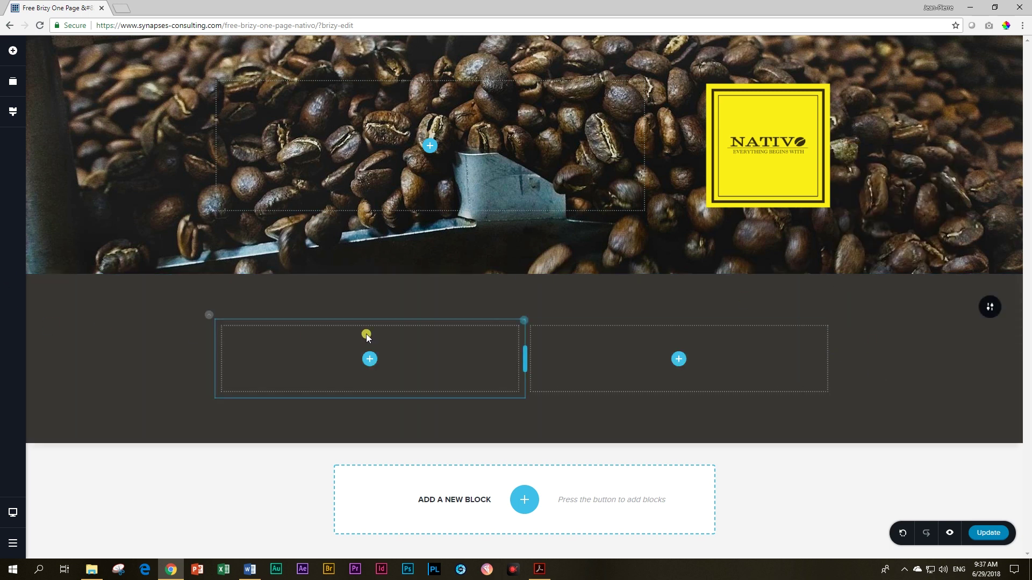
pyautogui.click(210, 317)
pyautogui.click(255, 294)
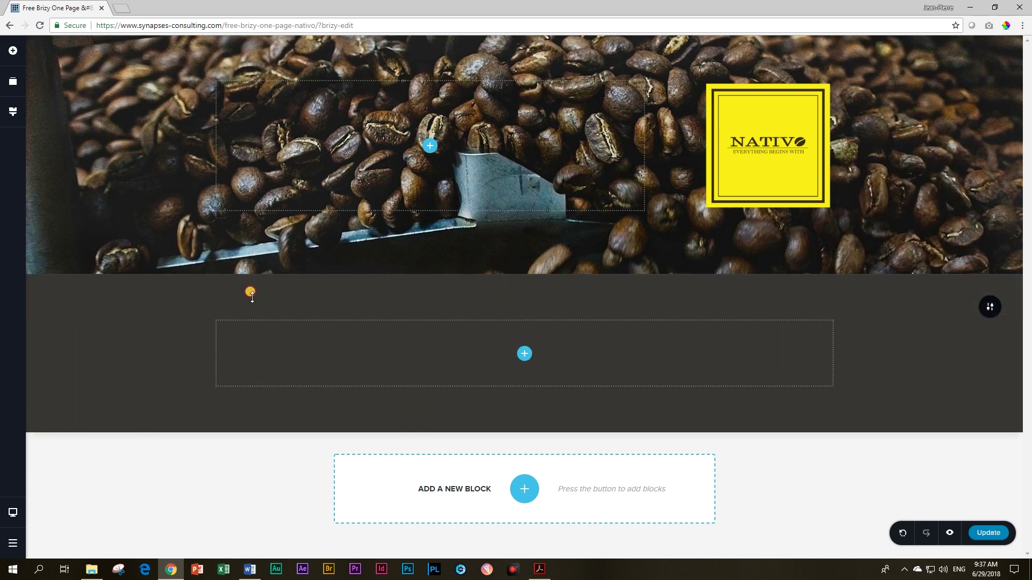
# Step: Add a Text element reading 'Coffee Par Excellence' with 'the true aroma of Panama' on a second line
pyautogui.click(12, 52)
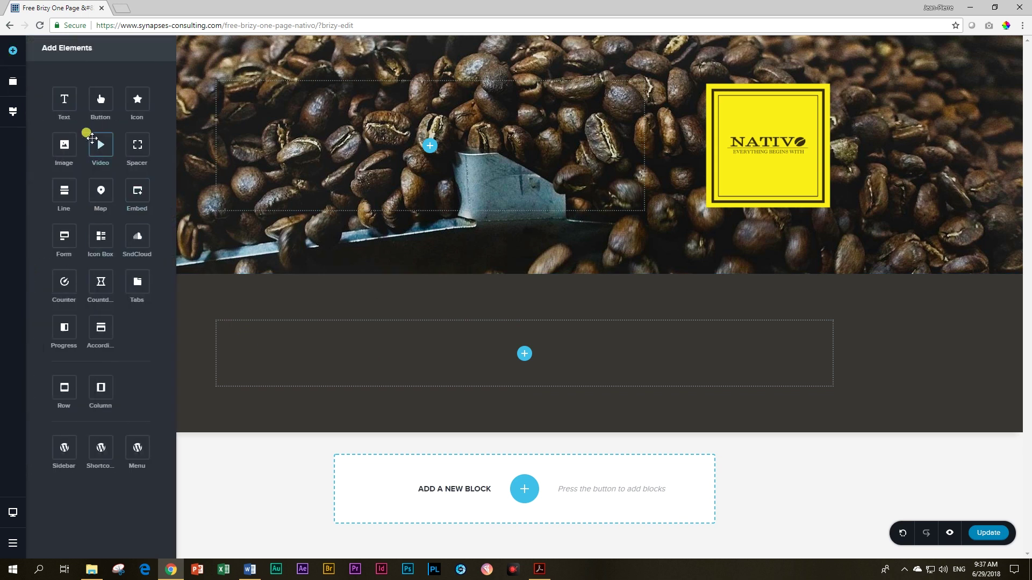
pyautogui.moveTo(64, 99); pyautogui.dragTo(517, 344)
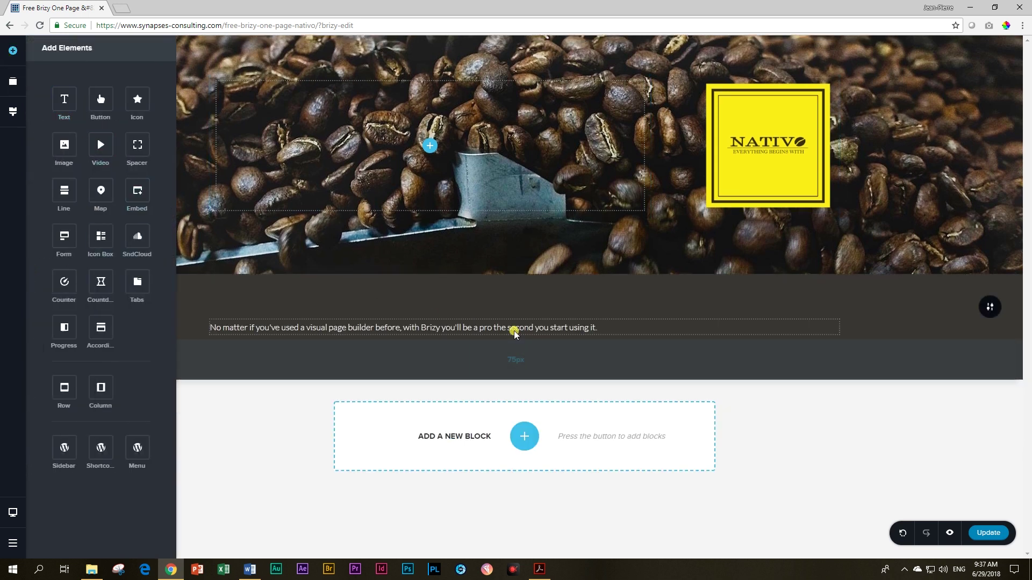
pyautogui.tripleClick(507, 328)
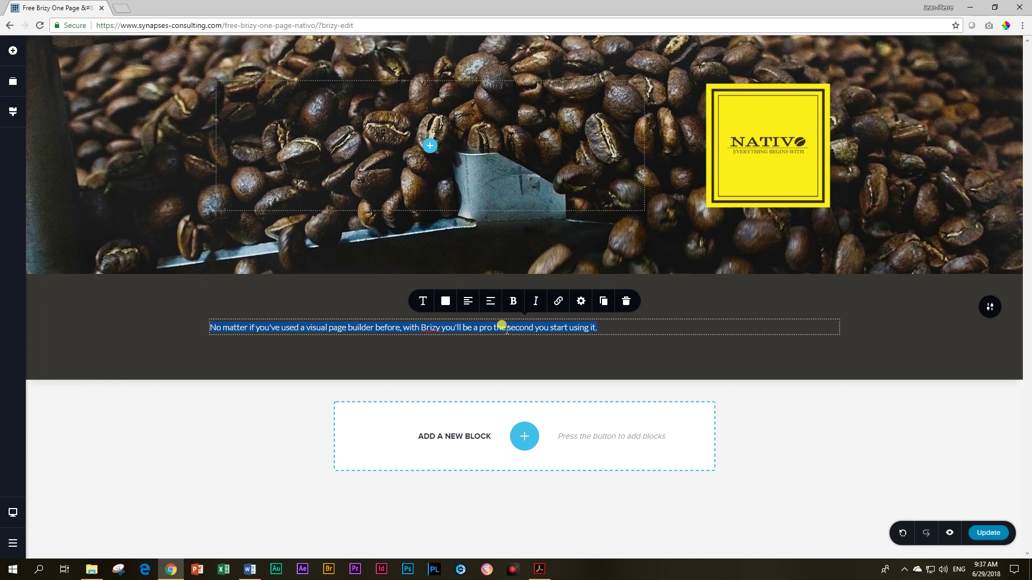
pyautogui.write('Coff')
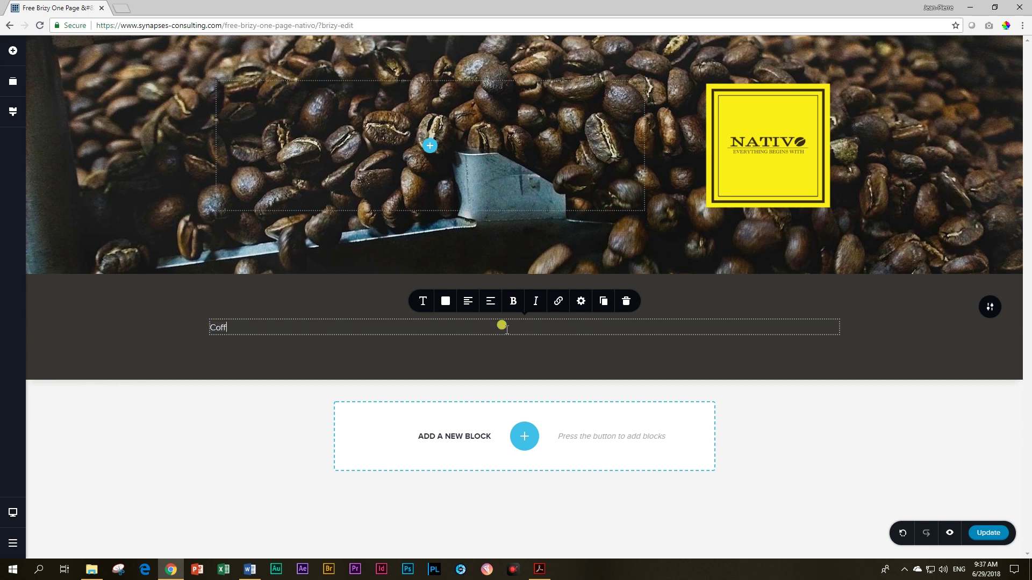
pyautogui.write('ee Par Excellence')
pyautogui.press('Return')
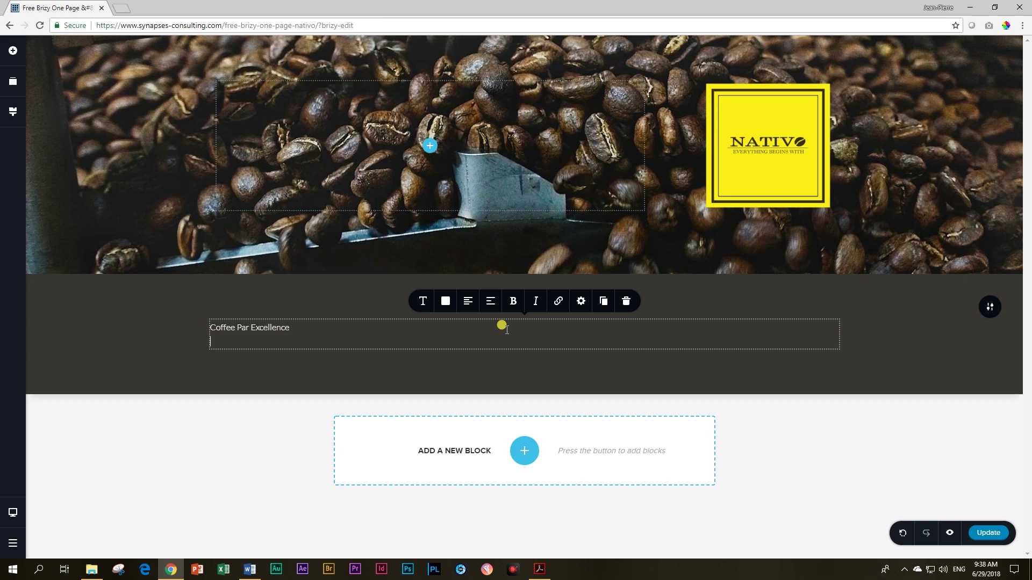
pyautogui.write('the ture')
pyautogui.press('BackSpace')
pyautogui.write('rue aroma of Panama')
# Step: Centre both lines and make 'Coffee Par Excellence' a Heading 1
pyautogui.click(467, 301)
pyautogui.click(242, 329)
pyautogui.click(467, 302)
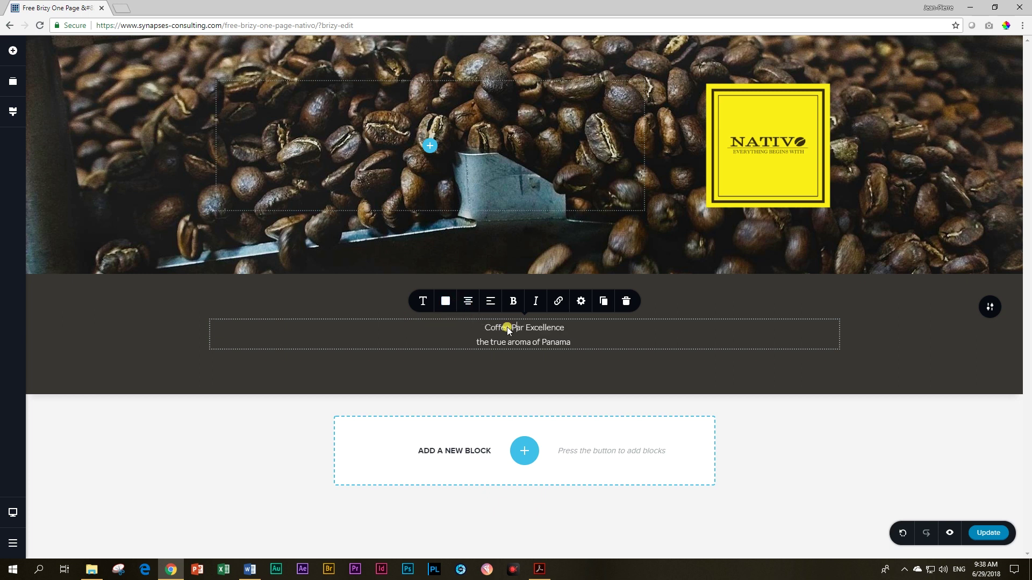
pyautogui.click(423, 302)
pyautogui.click(491, 195)
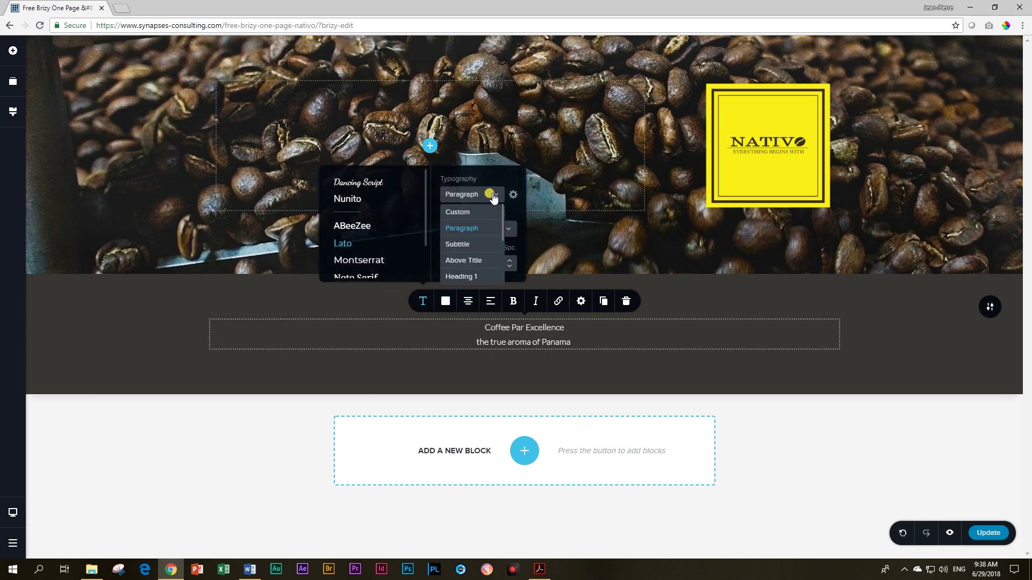
pyautogui.click(468, 273)
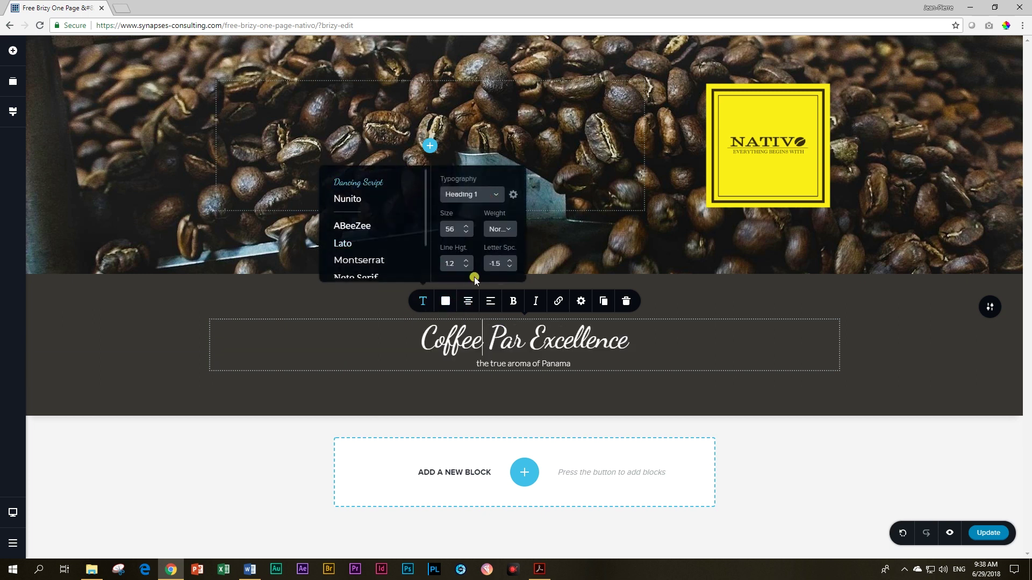
pyautogui.click(506, 365)
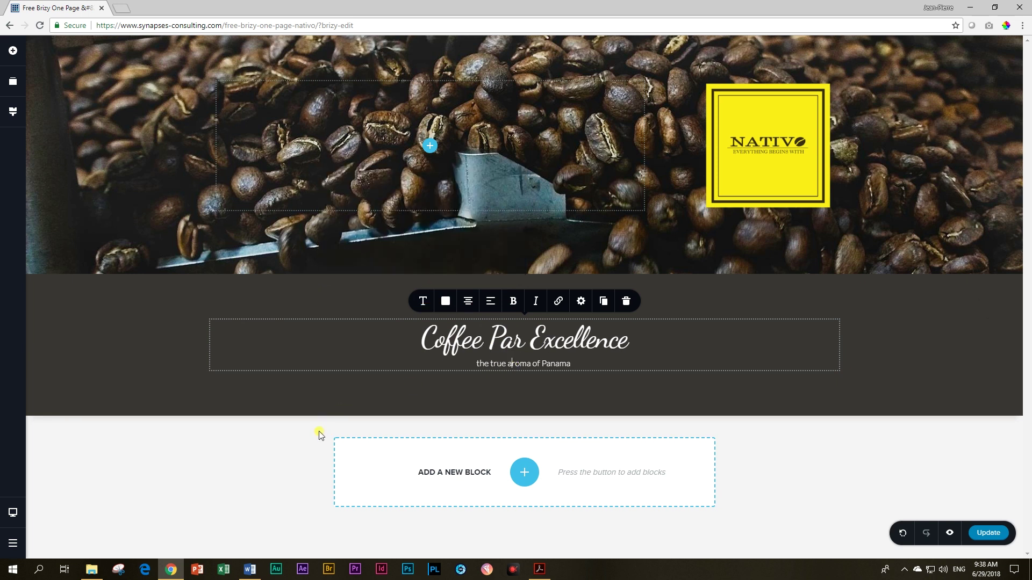
pyautogui.click(127, 332)
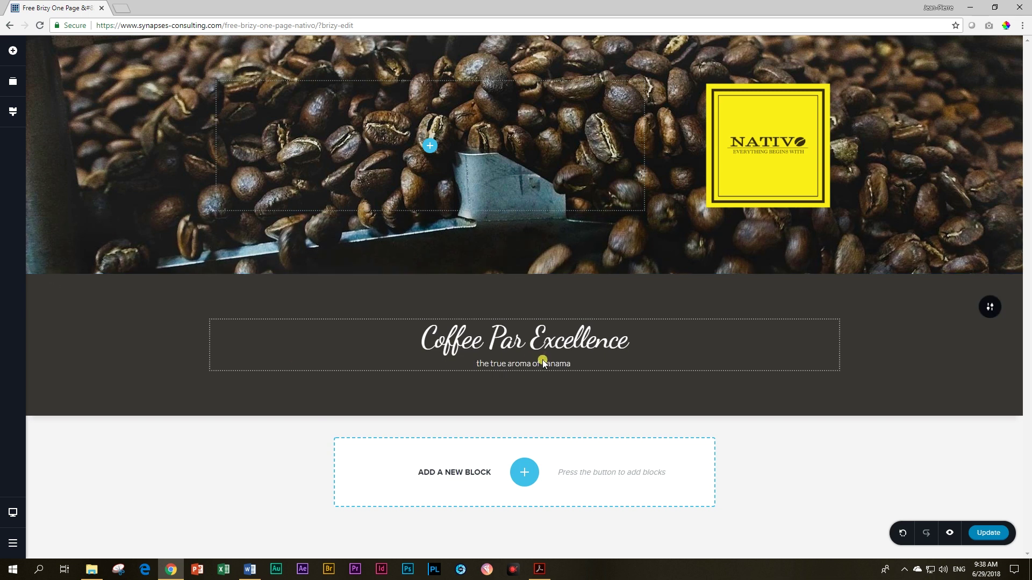
pyautogui.click(12, 56)
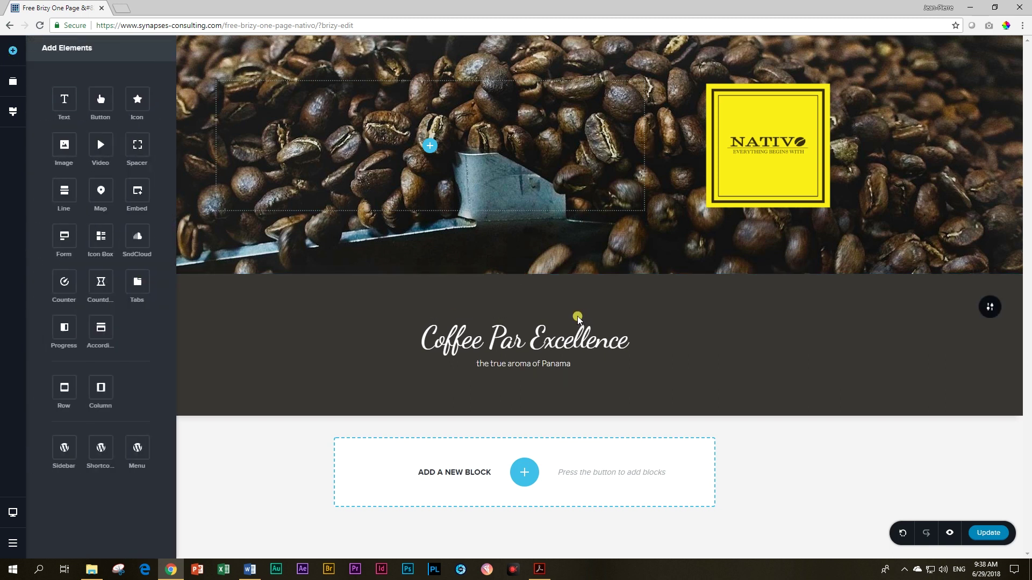
# Step: Add a spacer below the subtitle and a row duplicated to three columns beneath it
pyautogui.moveTo(482, 379)
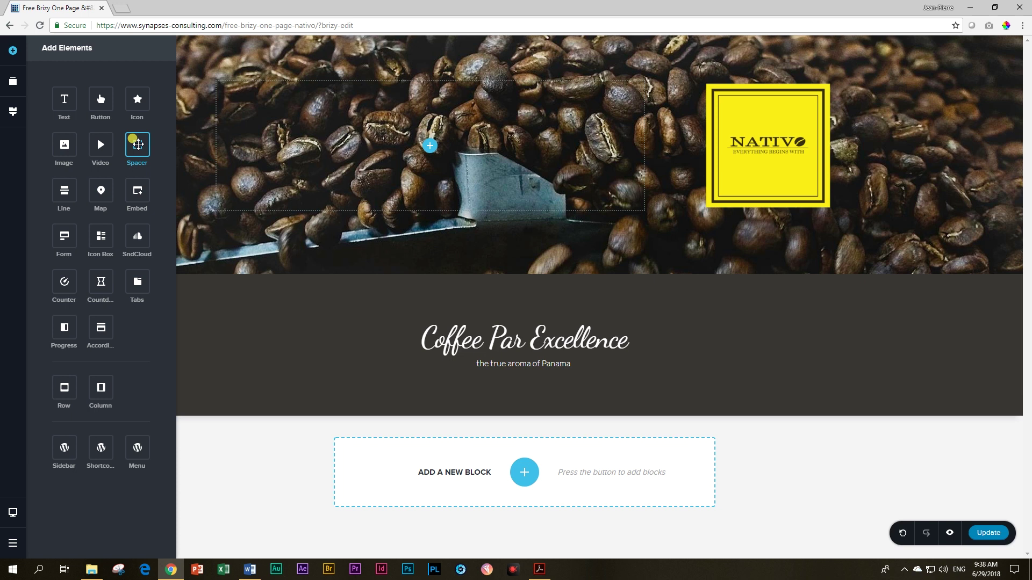
pyautogui.moveTo(138, 144); pyautogui.dragTo(492, 381)
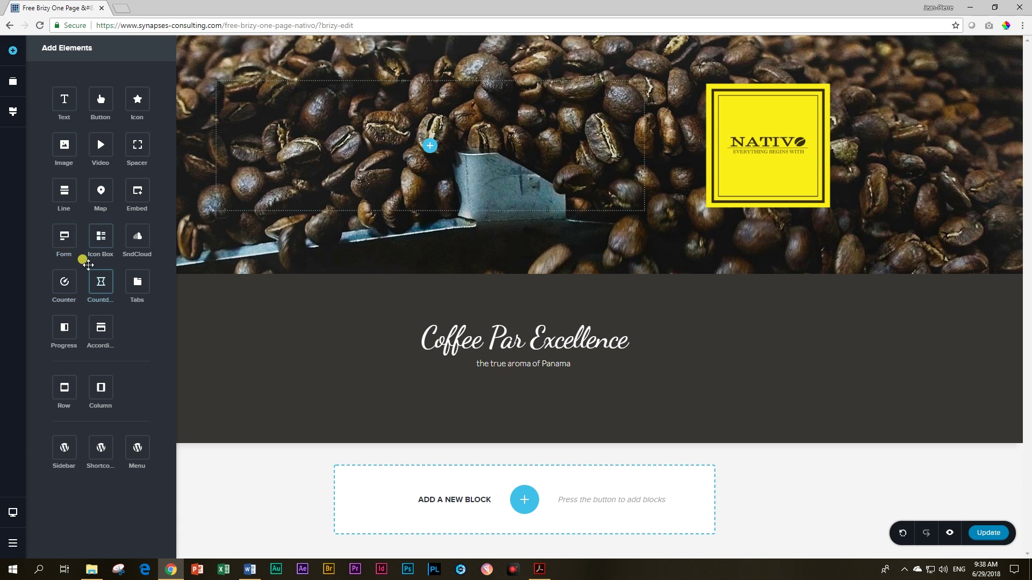
pyautogui.moveTo(100, 387); pyautogui.dragTo(395, 381)
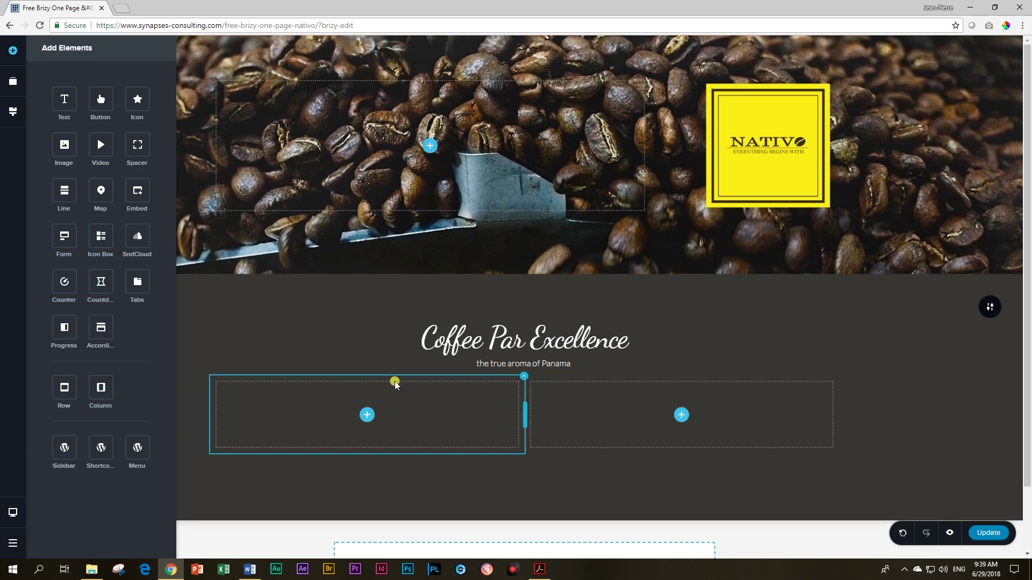
pyautogui.click(523, 376)
pyautogui.click(558, 353)
pyautogui.scroll(-1, 391, 385)
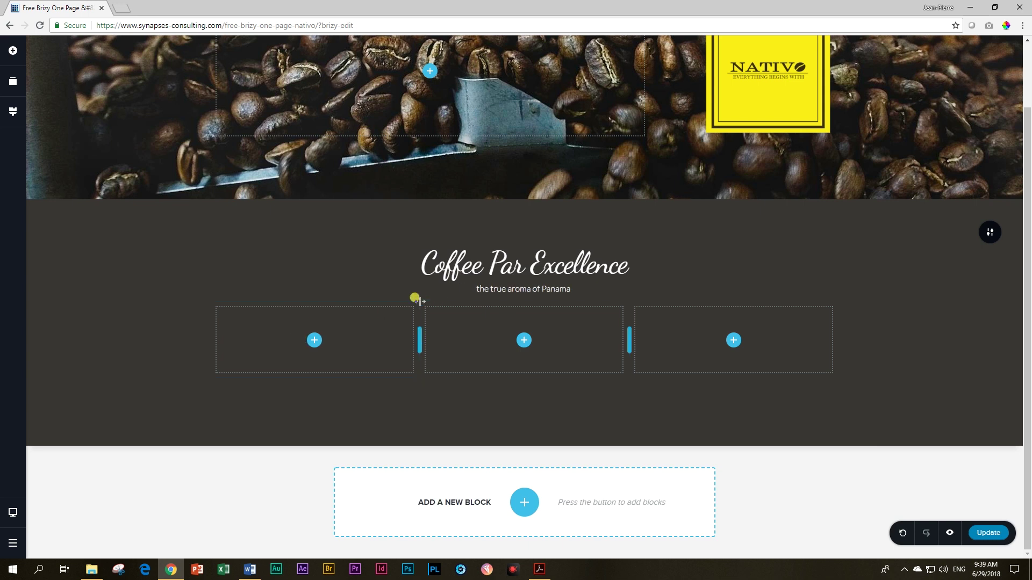
# Step: Set the first column's padding to 0 on all sides
pyautogui.click(419, 302)
pyautogui.click(429, 282)
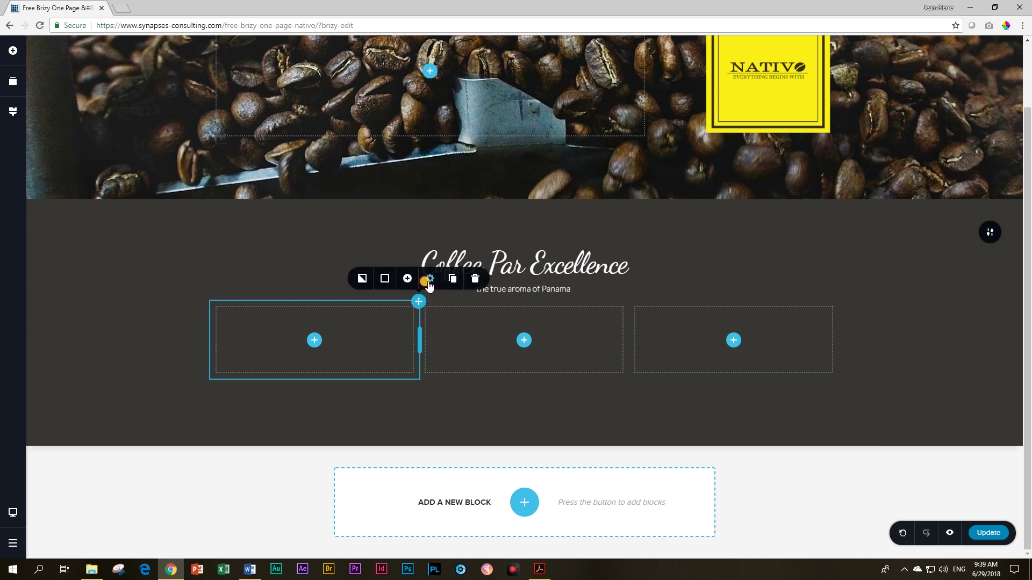
pyautogui.click(412, 249)
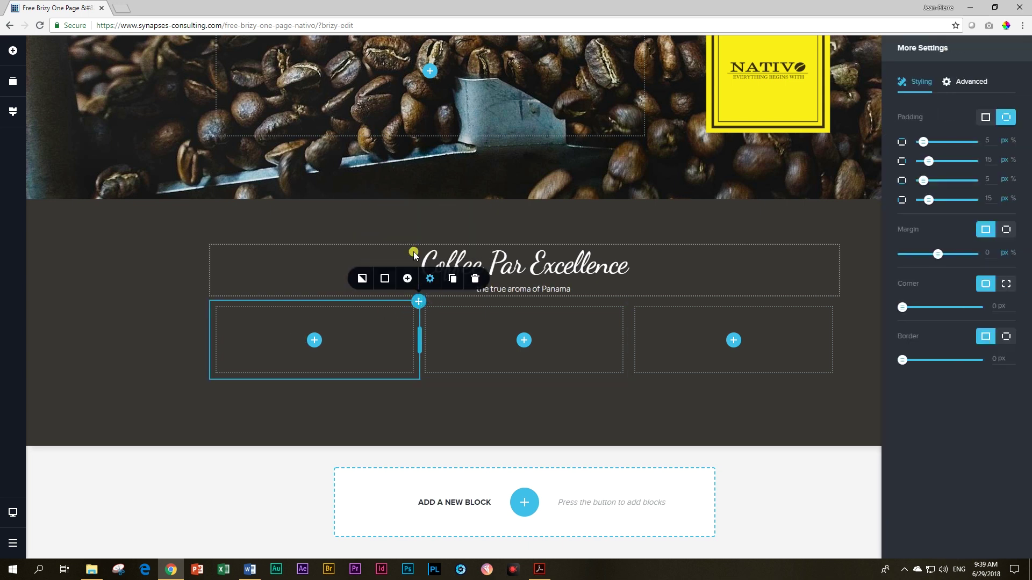
pyautogui.click(985, 118)
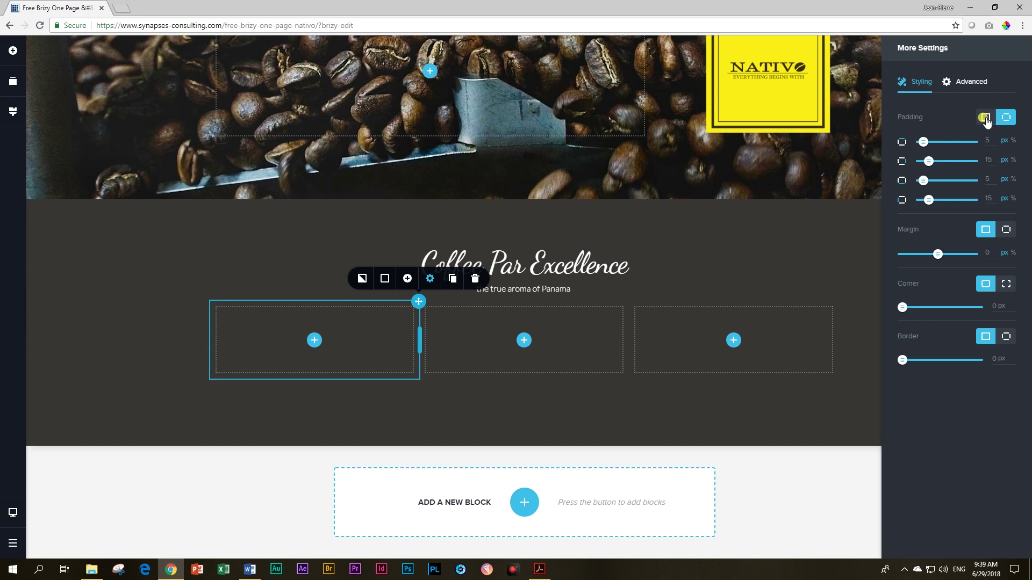
pyautogui.click(985, 118)
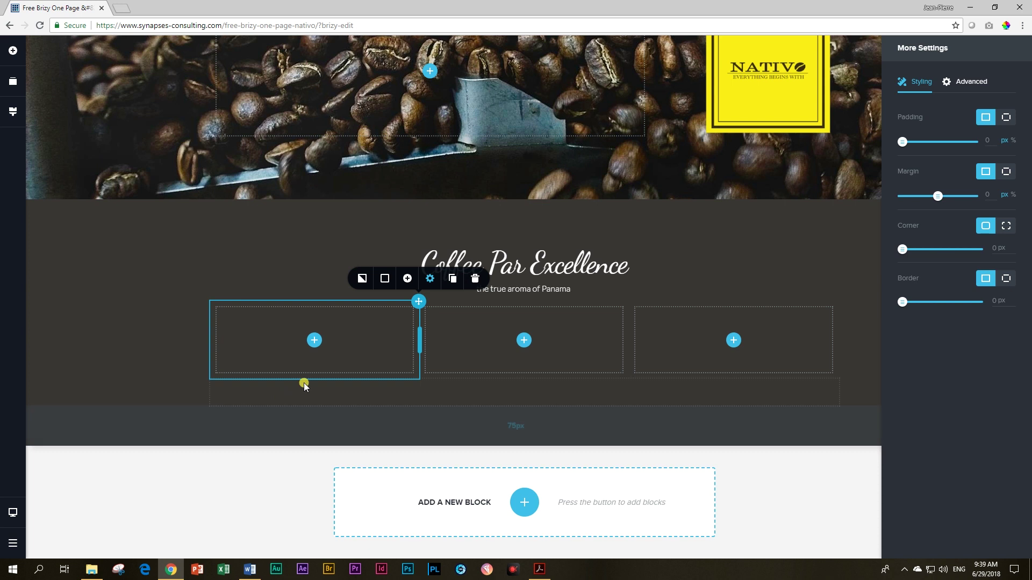
pyautogui.click(308, 343)
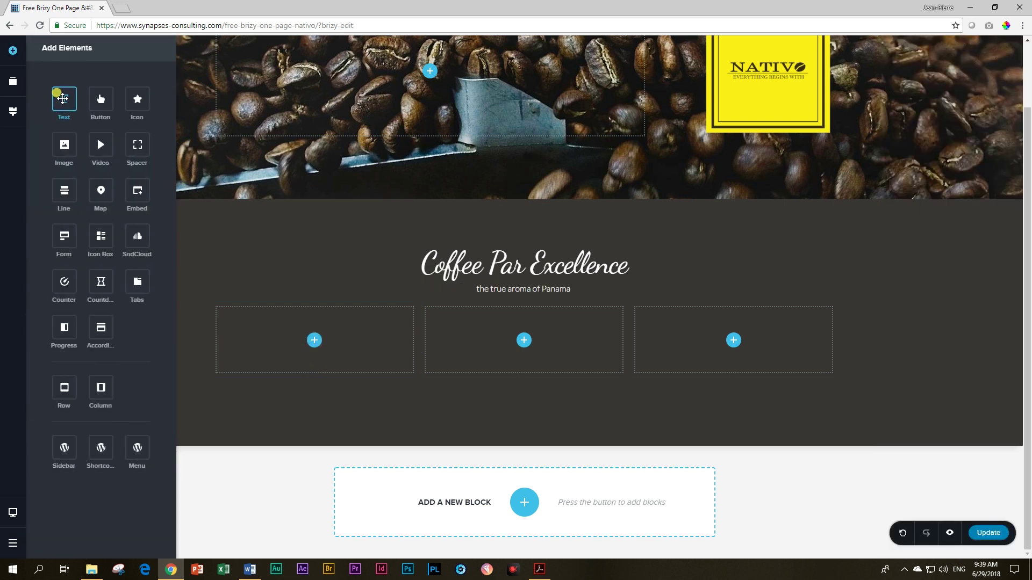
# Step: Place an image in the first column using the coffee drying beds photo
pyautogui.moveTo(63, 147); pyautogui.dragTo(311, 349)
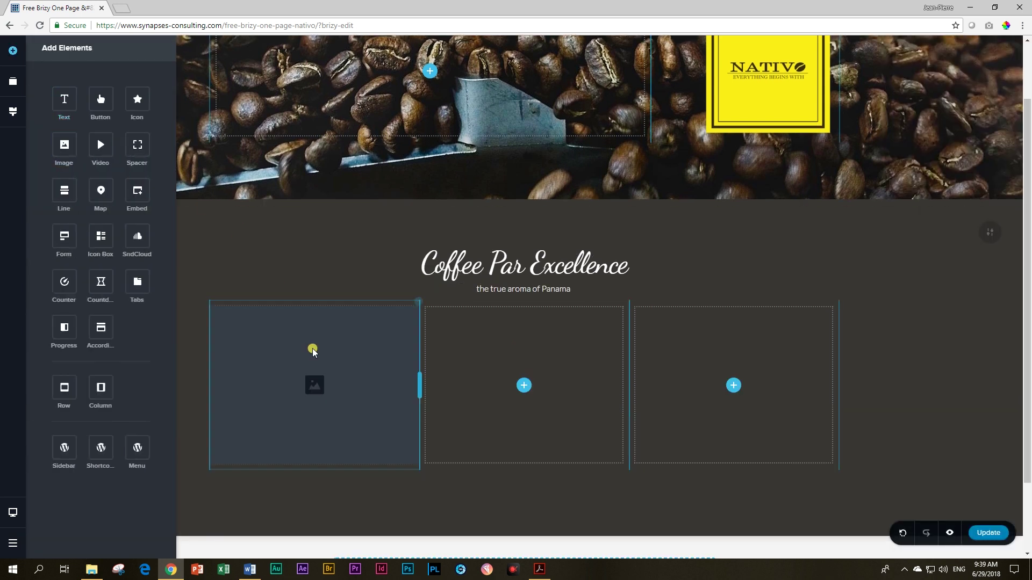
pyautogui.click(258, 285)
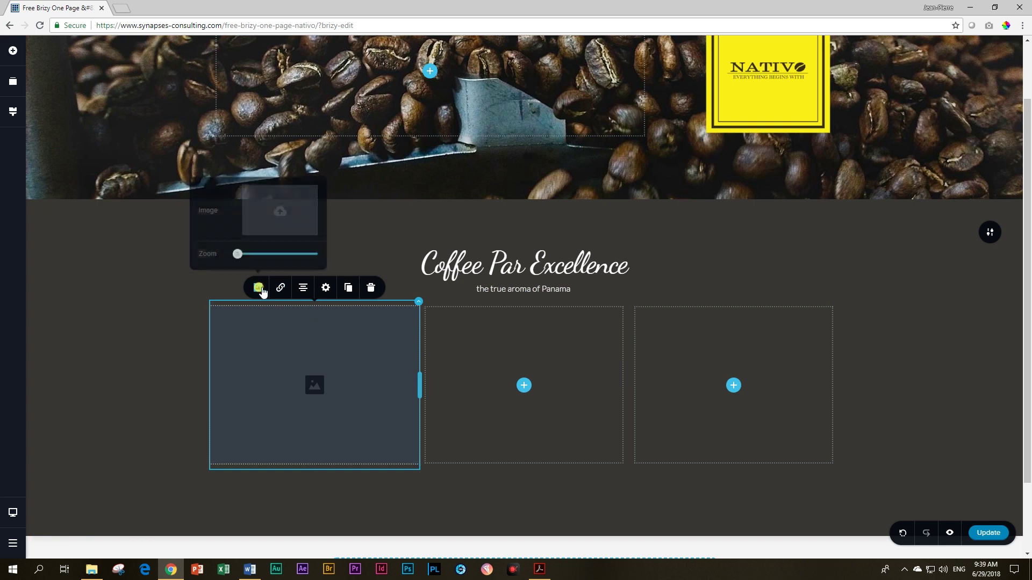
pyautogui.click(278, 208)
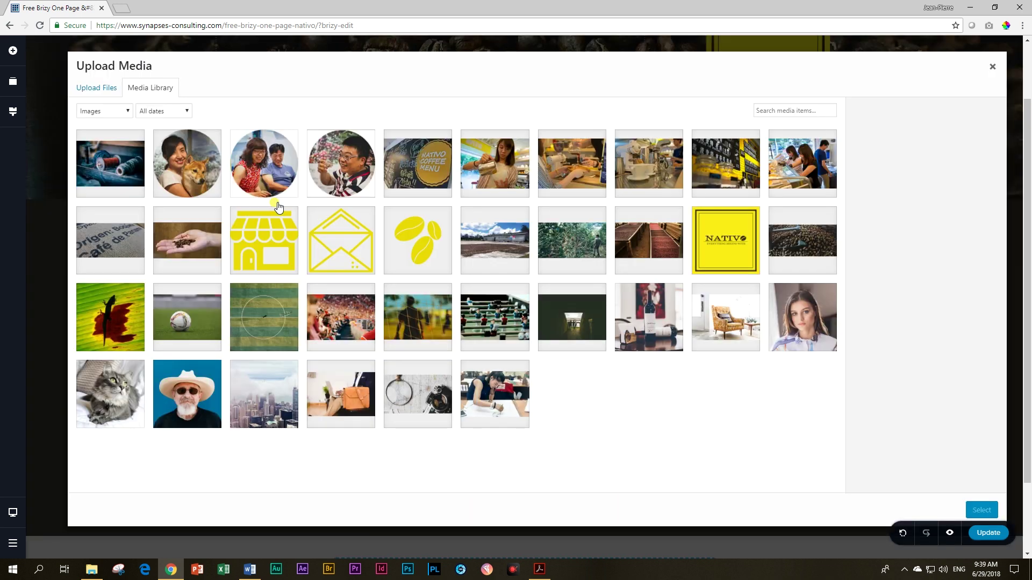
pyautogui.click(637, 250)
pyautogui.click(978, 512)
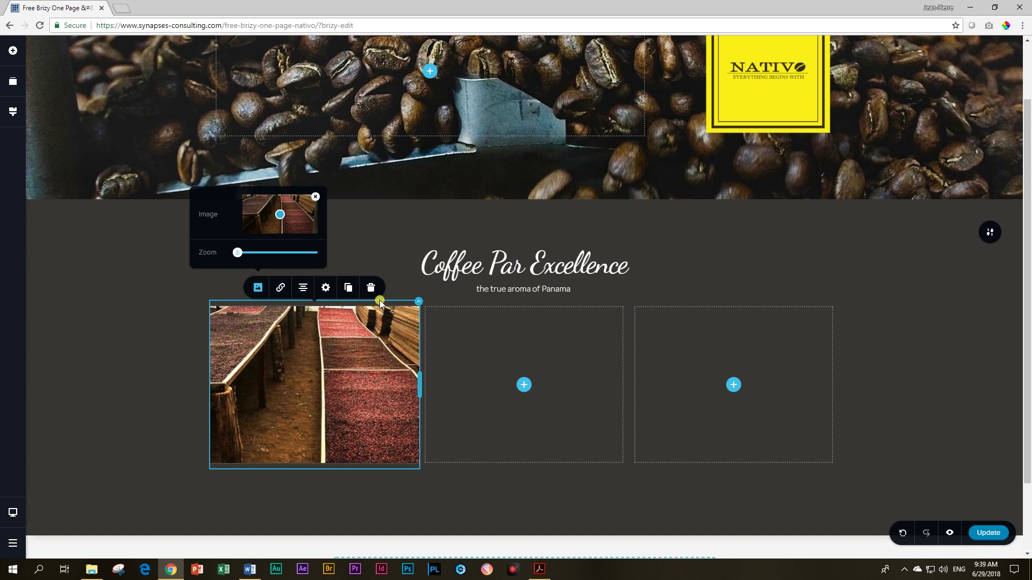
pyautogui.click(330, 375)
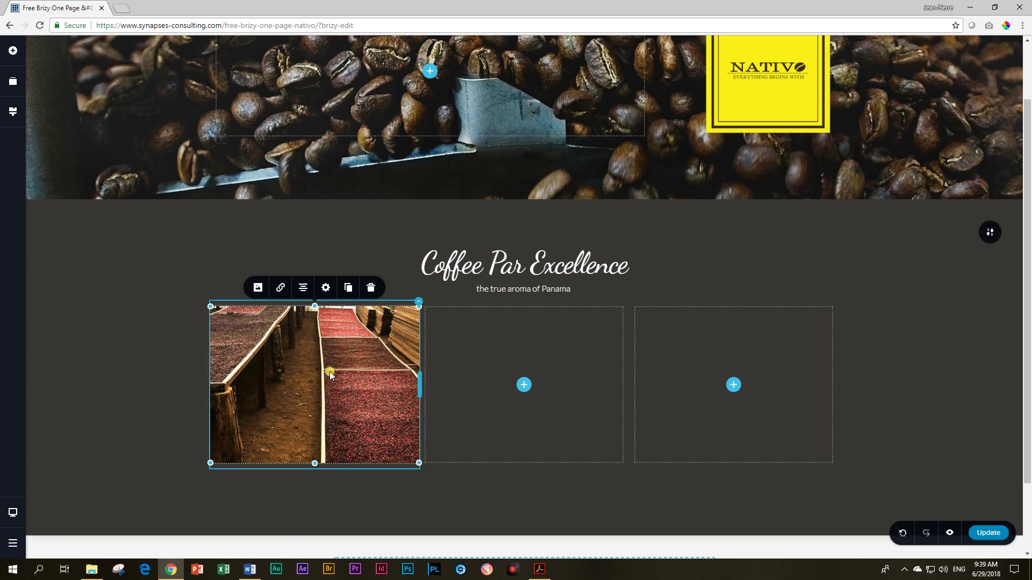
# Step: Give the drying-beds photo a single zero margin and a shorter height at 100%
pyautogui.click(325, 287)
pyautogui.click(313, 258)
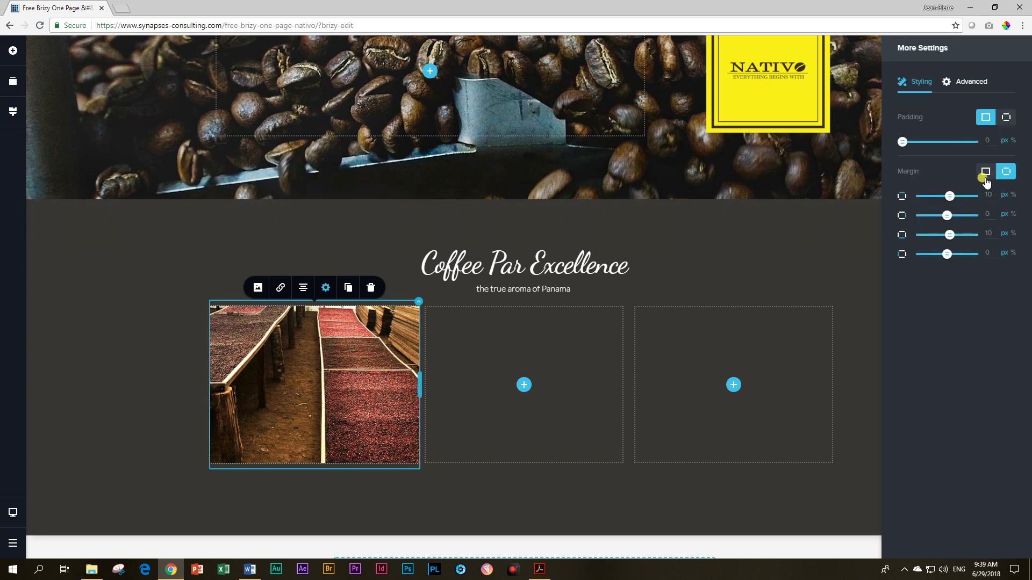
pyautogui.click(984, 173)
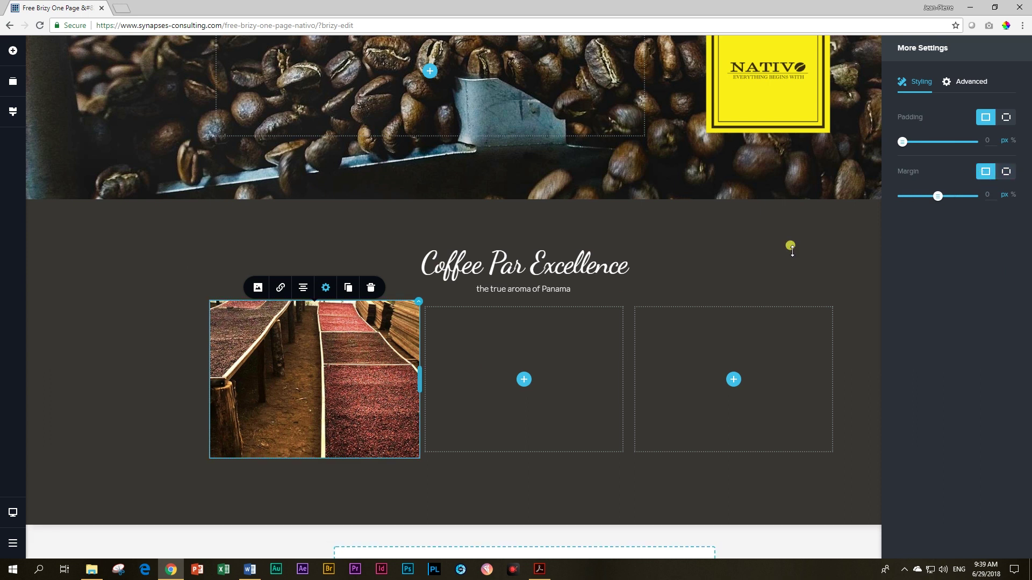
pyautogui.click(347, 376)
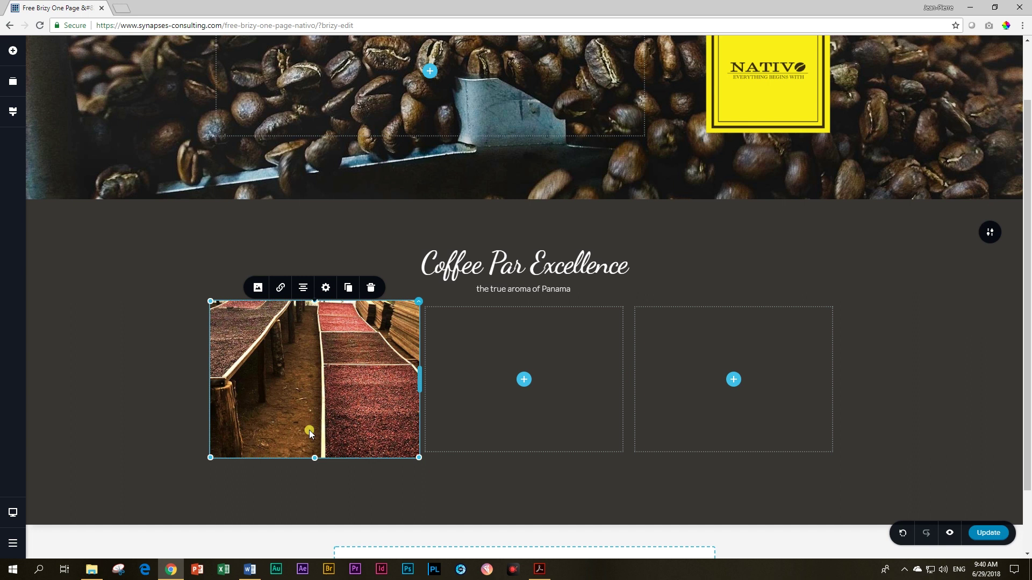
pyautogui.moveTo(314, 458); pyautogui.dragTo(315, 408)
pyautogui.click(326, 283)
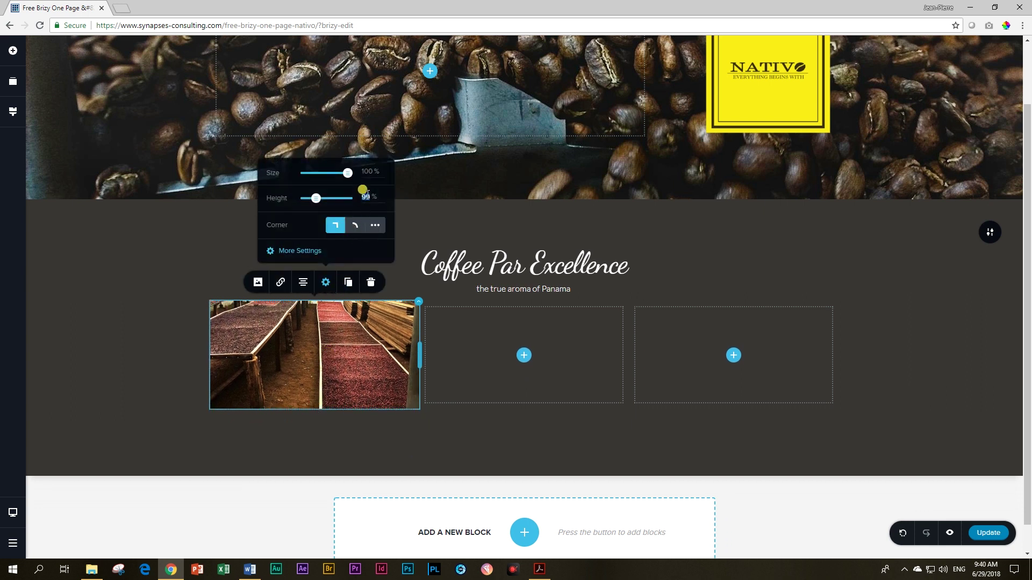
pyautogui.doubleClick(367, 194)
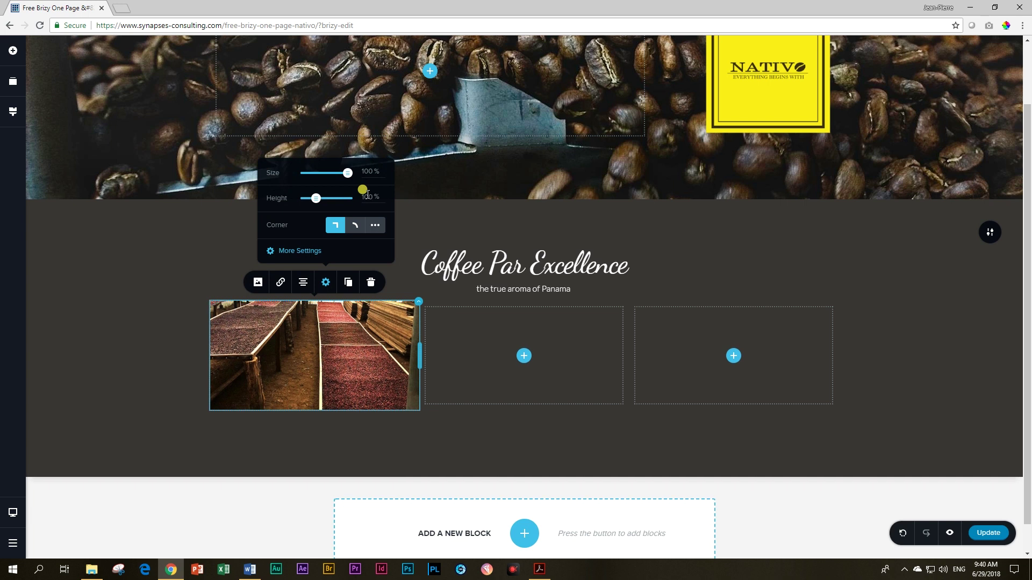
pyautogui.click(302, 386)
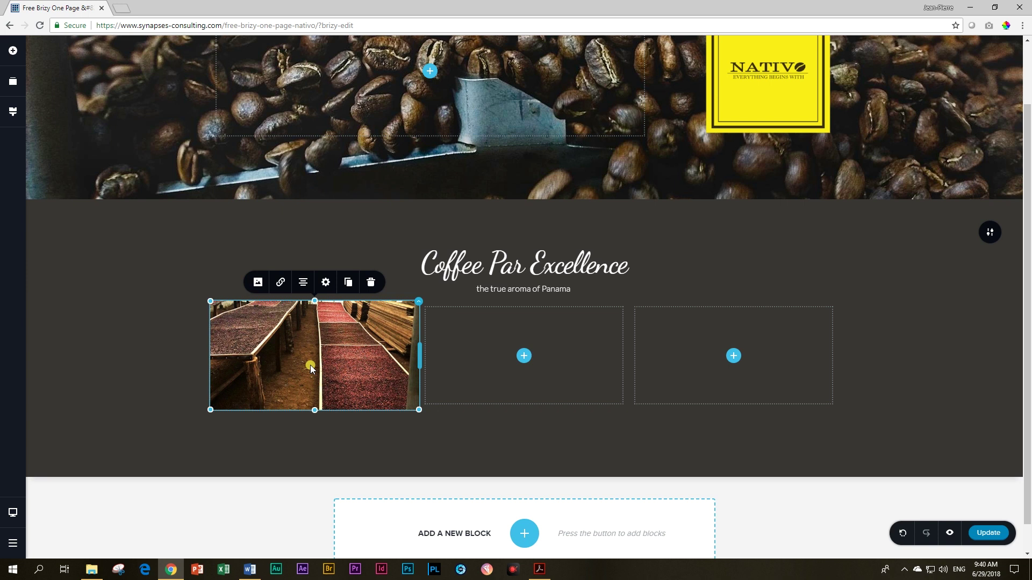
pyautogui.click(925, 341)
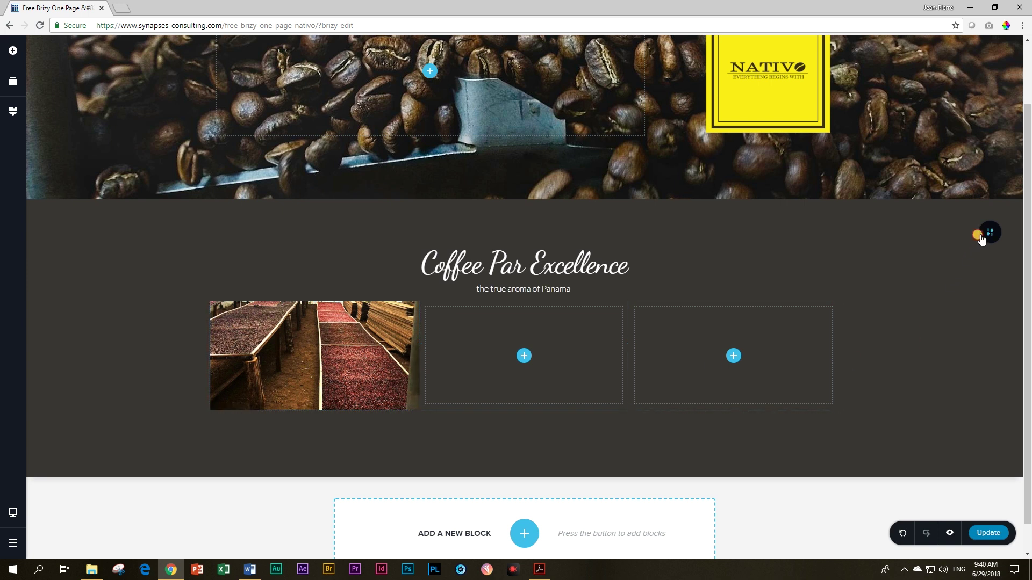
# Step: Try full width for the section, then set it back to boxed width
pyautogui.moveTo(990, 233)
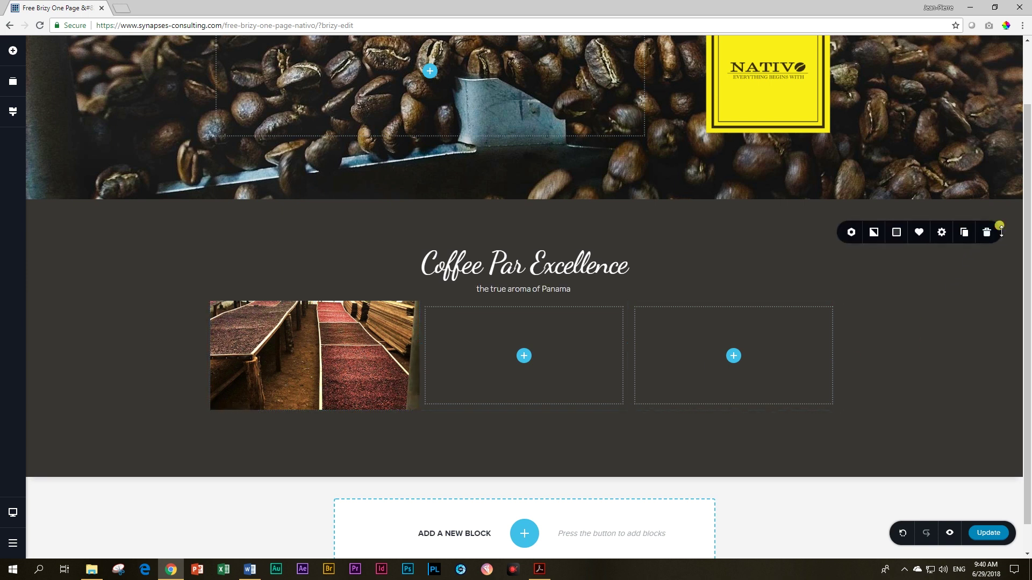
pyautogui.click(941, 233)
pyautogui.click(975, 134)
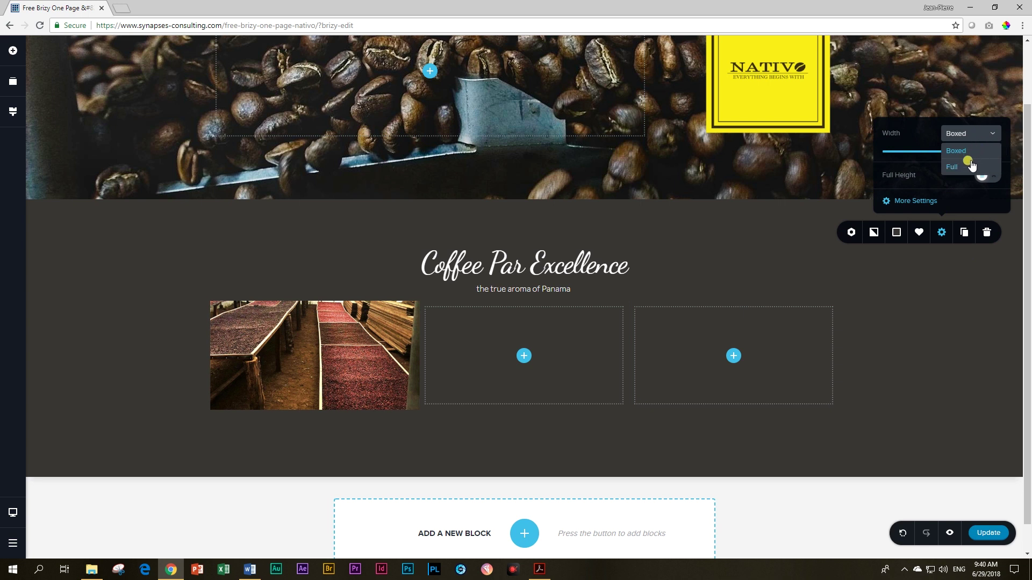
pyautogui.click(972, 166)
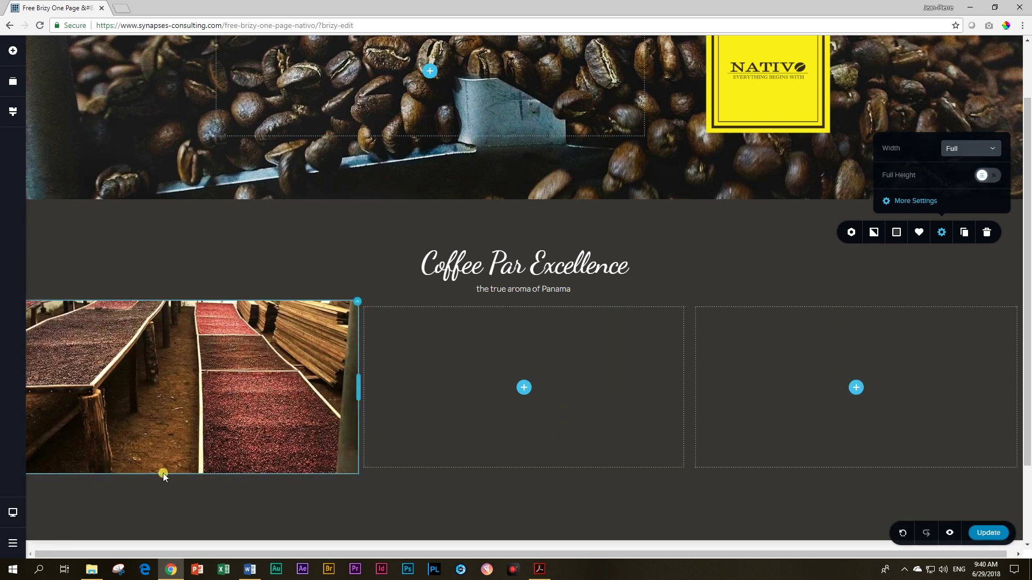
pyautogui.click(992, 154)
pyautogui.click(979, 162)
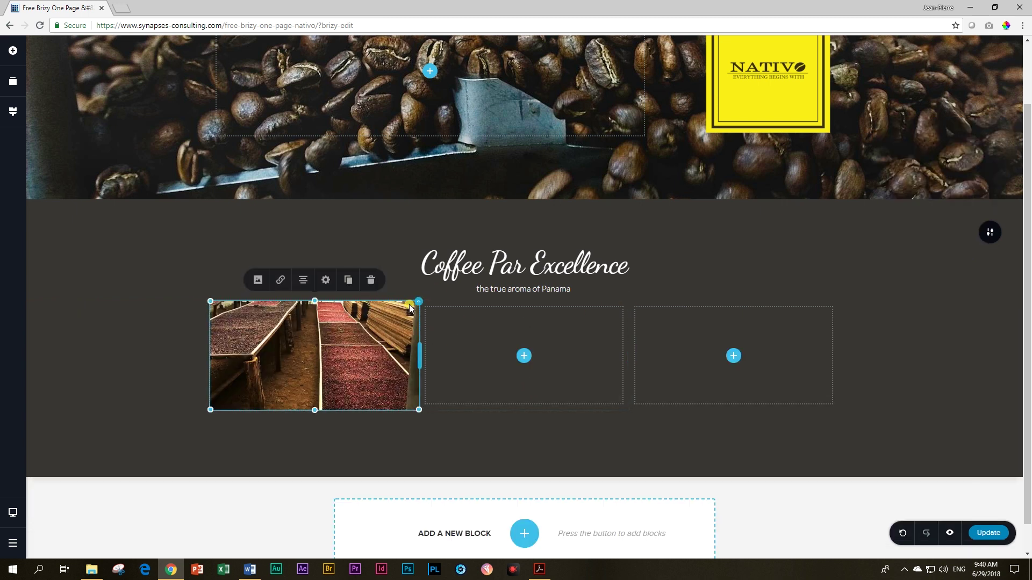
# Step: Duplicate the photo column twice and delete the leftover empty columns
pyautogui.click(419, 301)
pyautogui.click(445, 280)
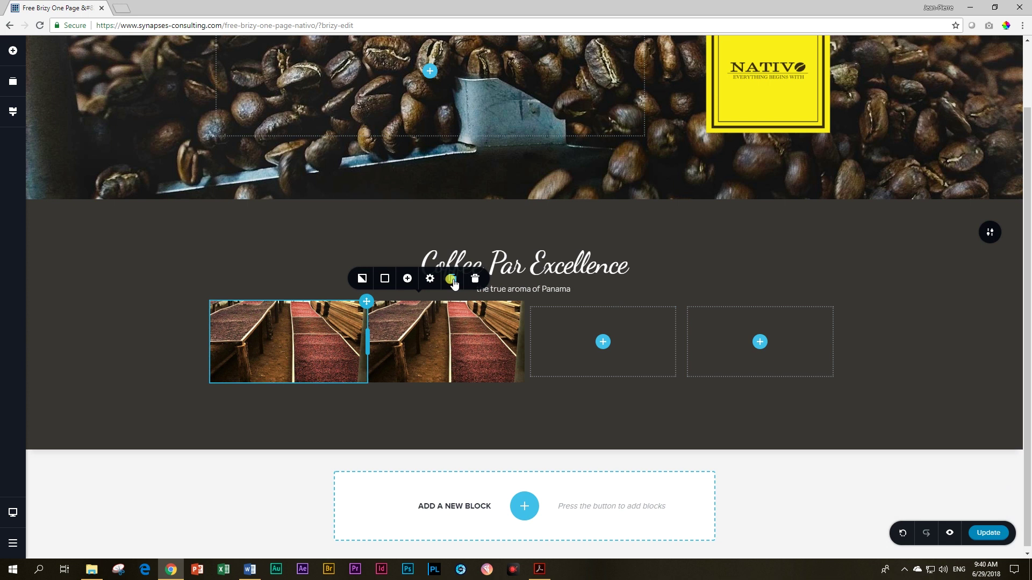
pyautogui.click(445, 281)
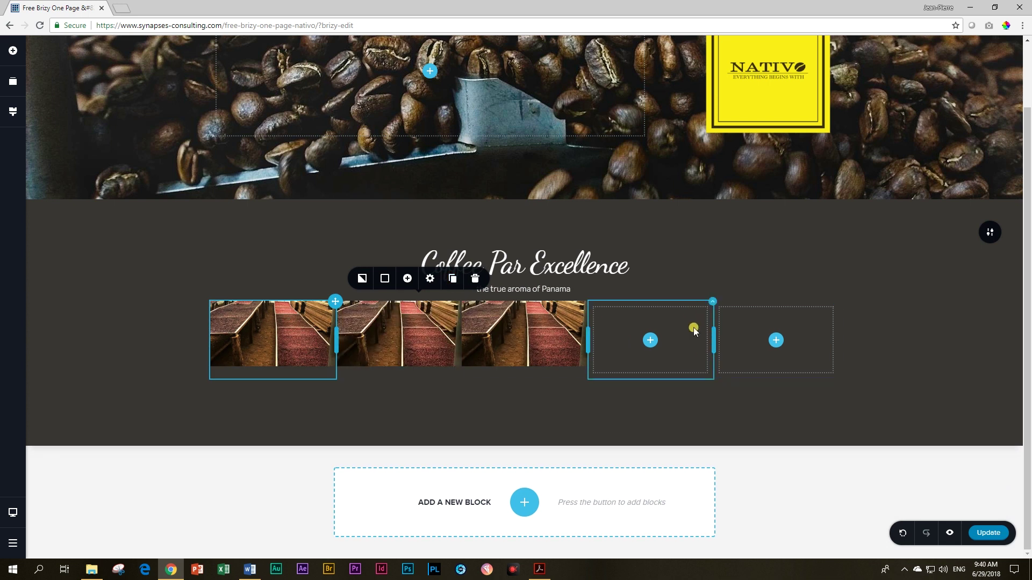
pyautogui.click(711, 302)
pyautogui.click(768, 279)
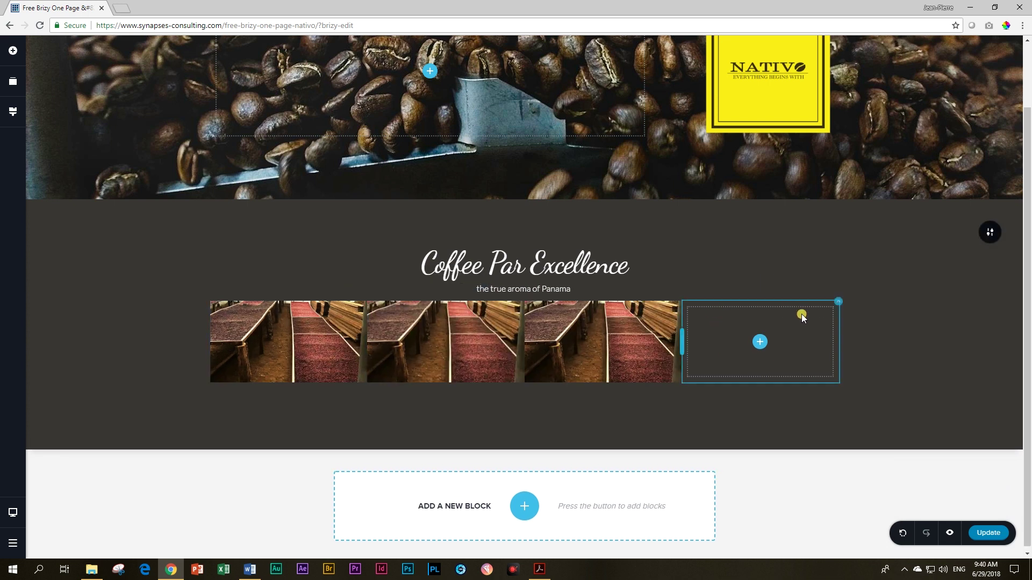
pyautogui.click(838, 302)
pyautogui.click(895, 279)
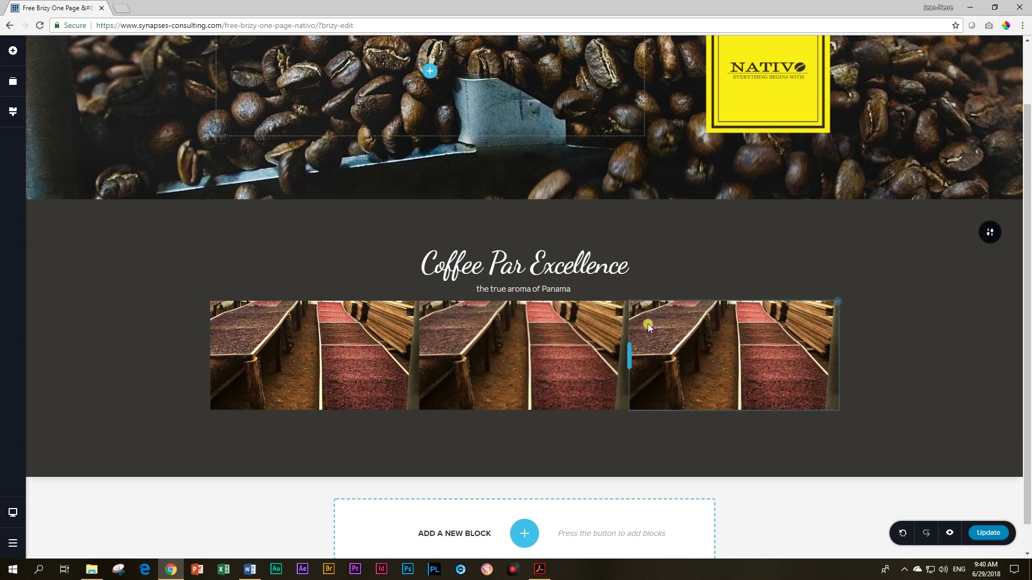
# Step: Replace the middle photo with the coffee-plant image from the Media Library
pyautogui.click(556, 337)
pyautogui.click(467, 291)
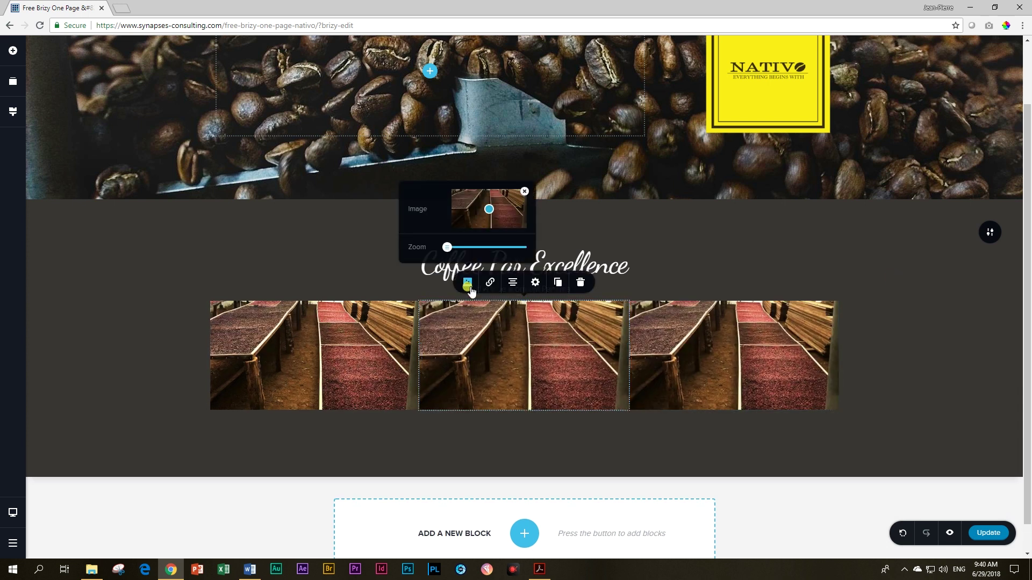
pyautogui.click(522, 192)
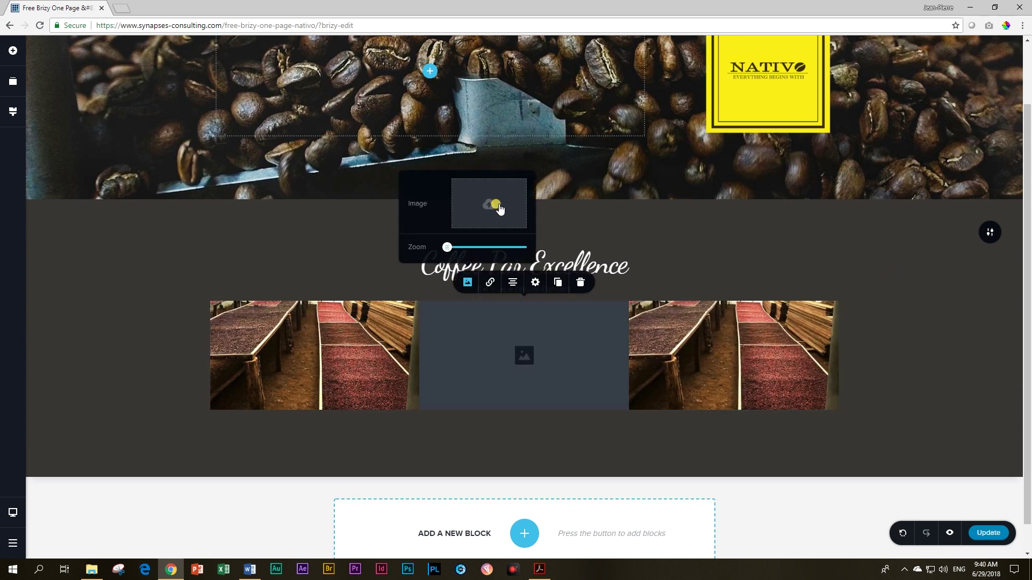
pyautogui.click(490, 205)
pyautogui.click(572, 240)
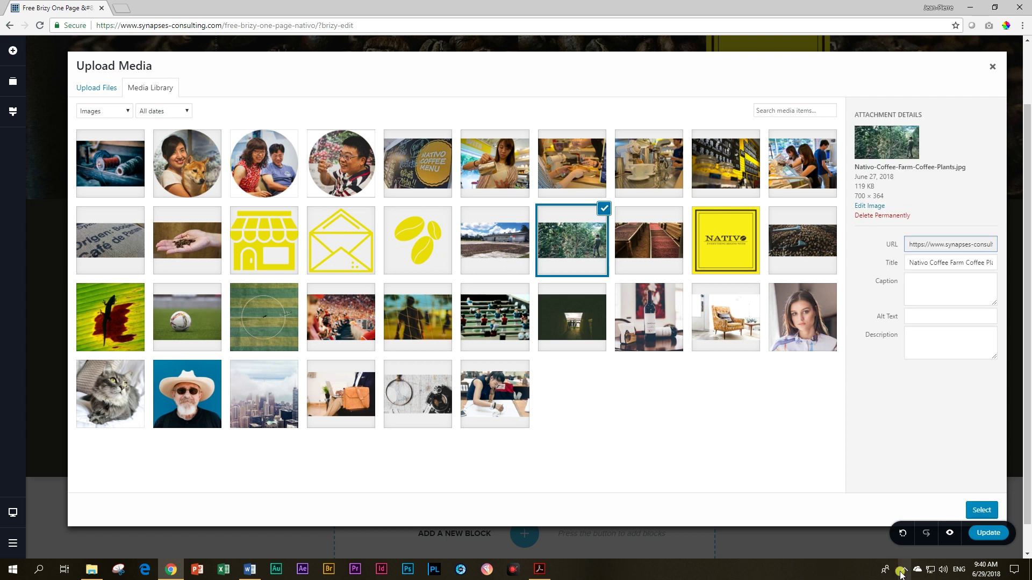
pyautogui.click(981, 510)
# Step: Replace the right-hand photo with the farm warehouse image
pyautogui.click(720, 325)
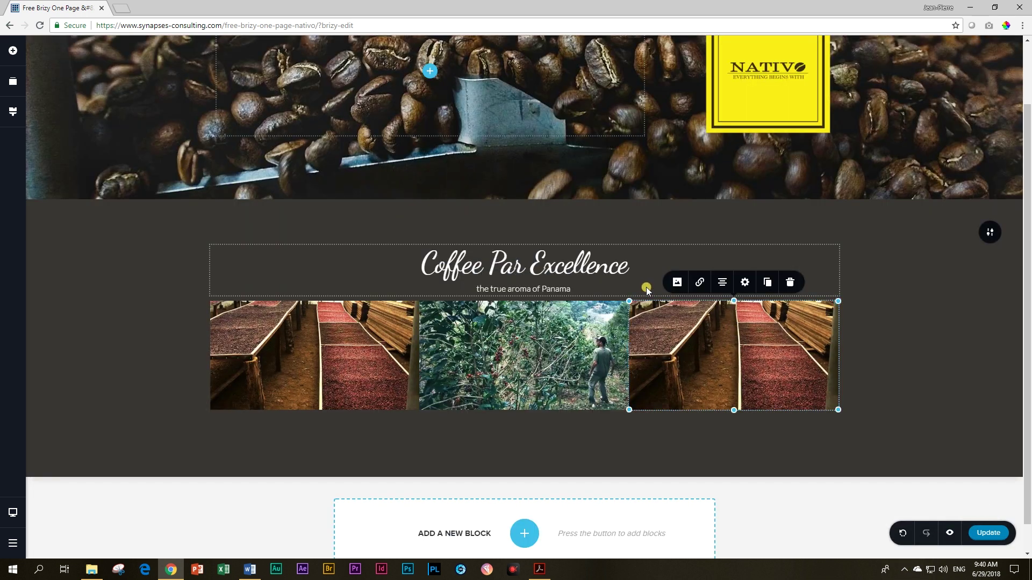
pyautogui.click(676, 281)
pyautogui.click(732, 190)
pyautogui.click(710, 202)
pyautogui.click(471, 242)
pyautogui.click(982, 510)
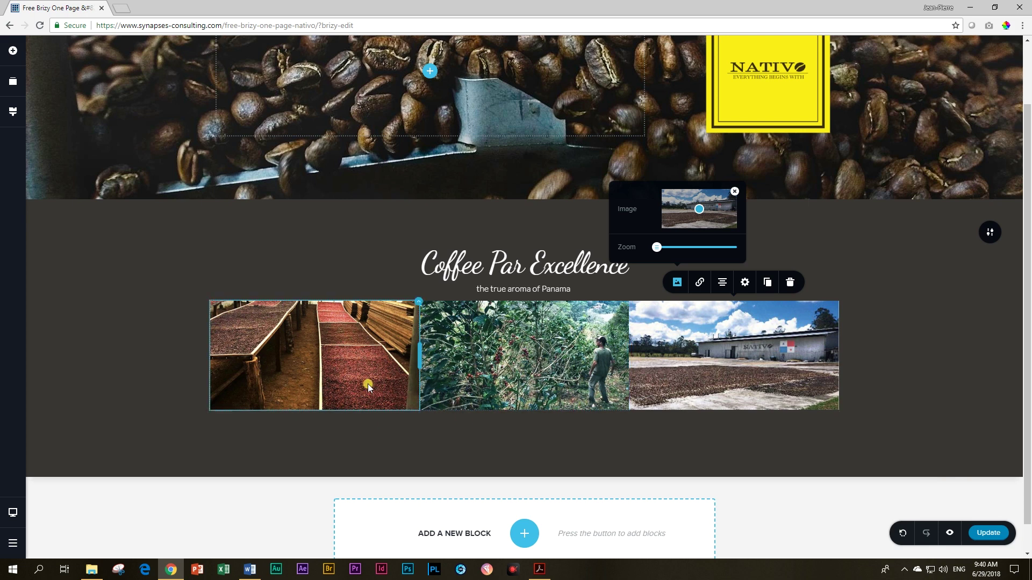
pyautogui.scroll(7, 349, 395)
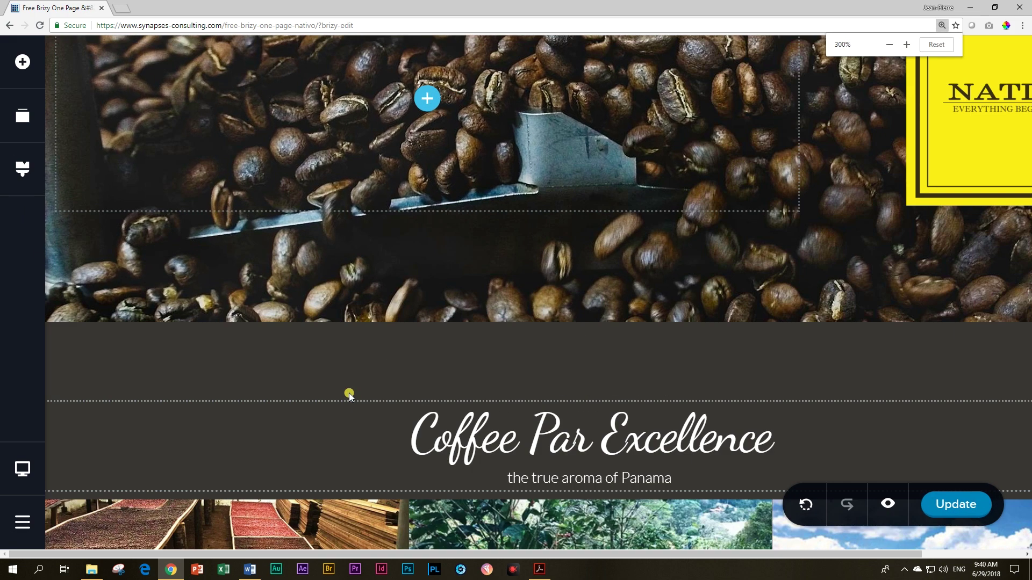
# Step: Zoom in to inspect the photos, reset zoom to 100%, preview the page, and return to the editor
pyautogui.scroll(-3, 349, 394)
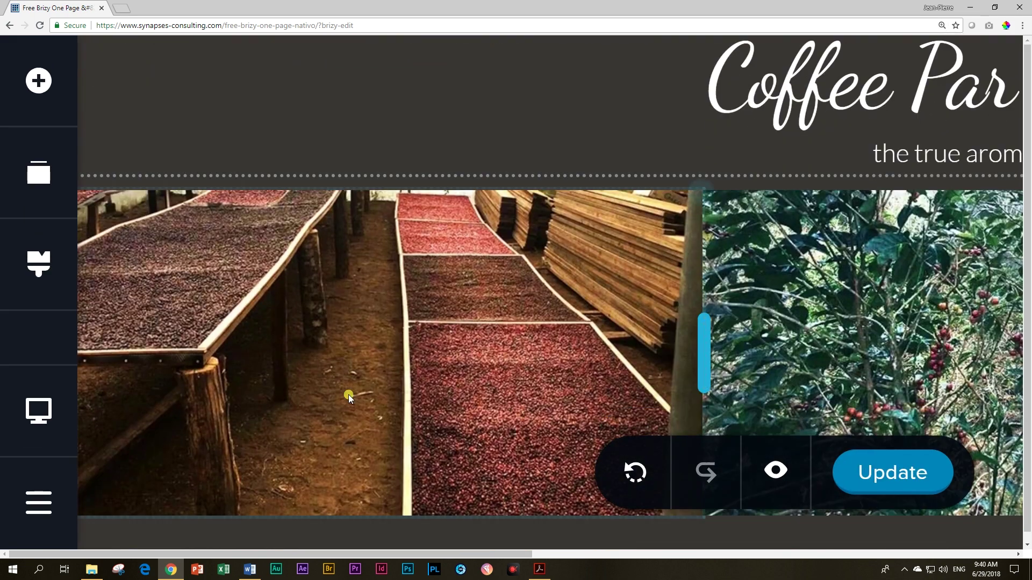
pyautogui.scroll(-1, 348, 394)
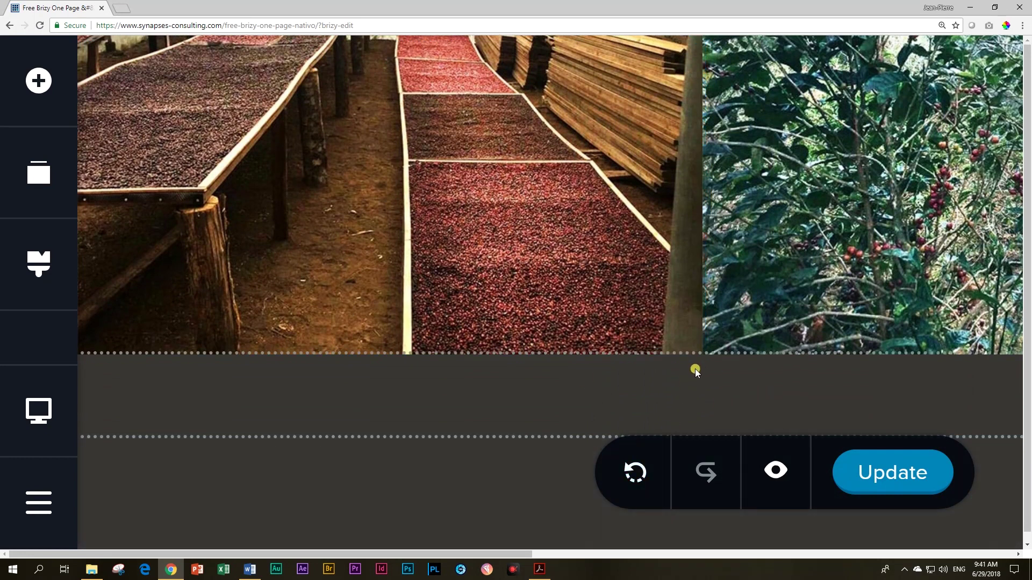
pyautogui.hotkey('ctrl', '+')
pyautogui.hotkey('ctrl', '+')
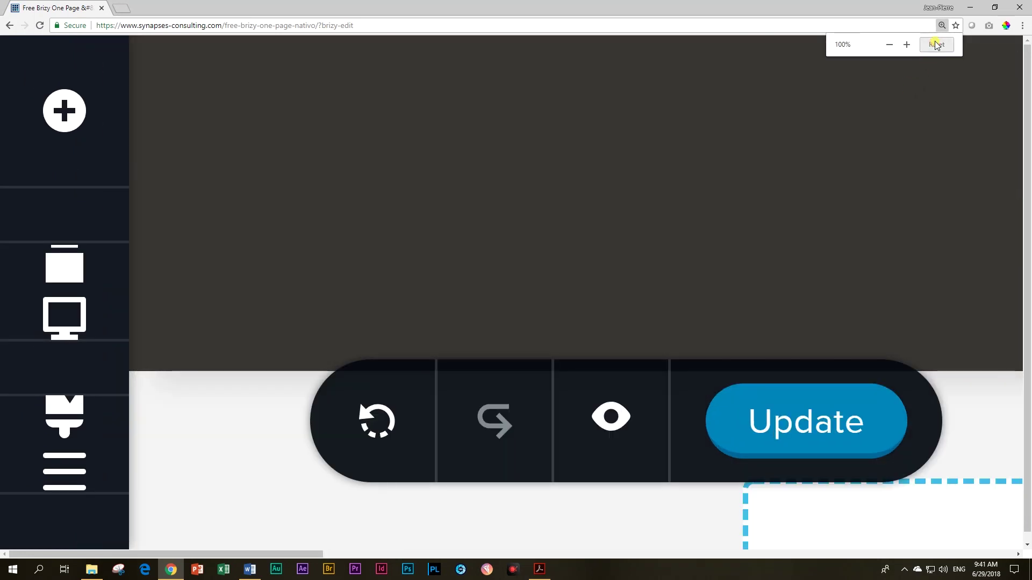
pyautogui.click(935, 45)
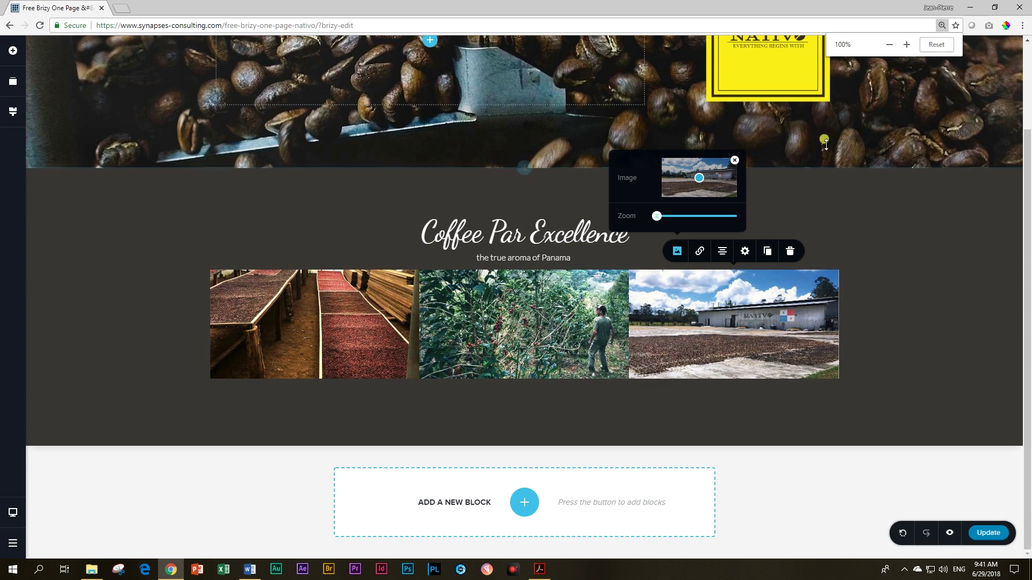
pyautogui.click(949, 533)
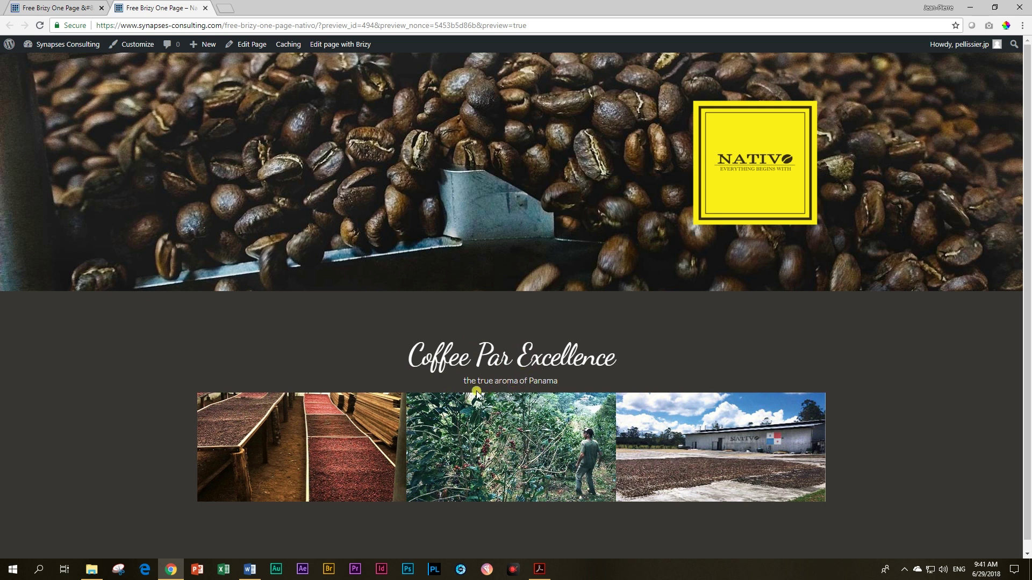
pyautogui.click(56, 7)
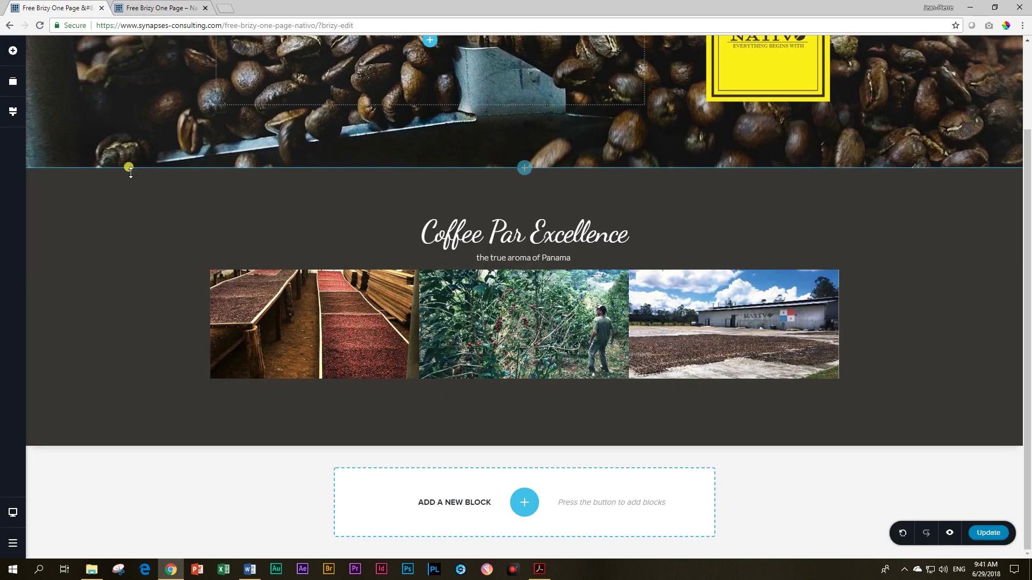
# Step: Add a spacer below the photo row and a row duplicated to three columns beneath it
pyautogui.click(22, 52)
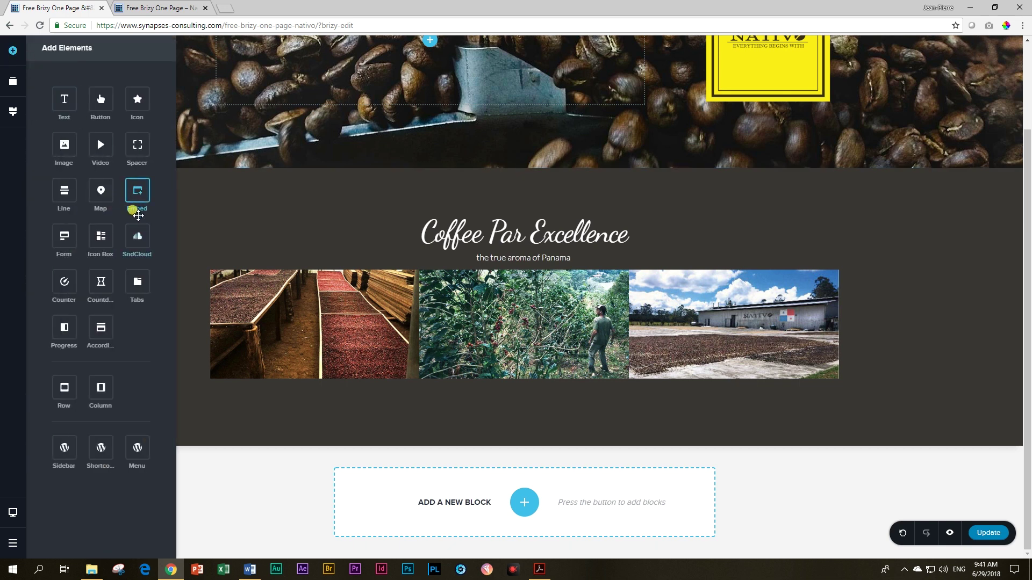
pyautogui.moveTo(137, 144); pyautogui.dragTo(478, 257)
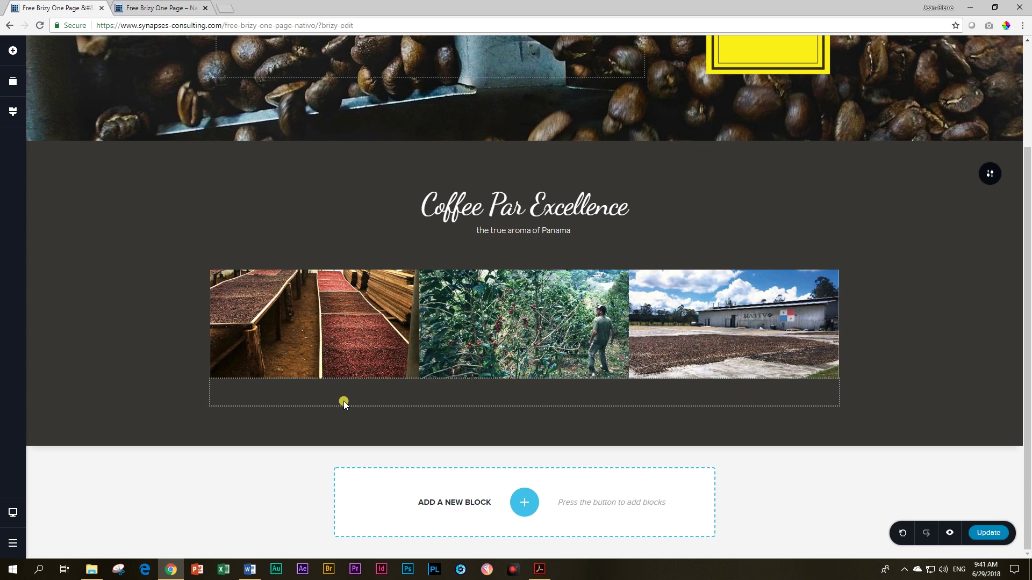
pyautogui.click(14, 52)
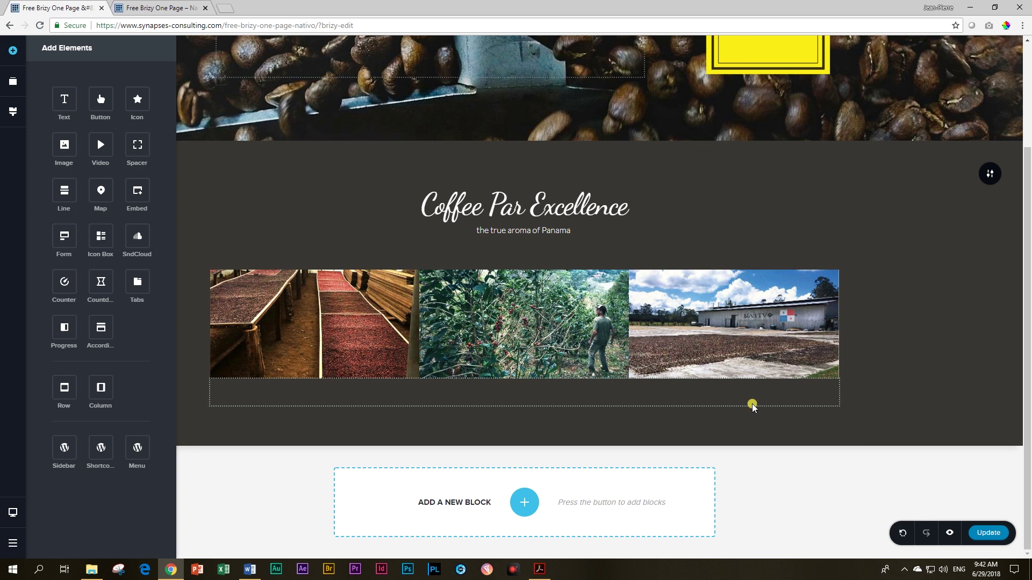
pyautogui.moveTo(110, 391); pyautogui.dragTo(244, 398)
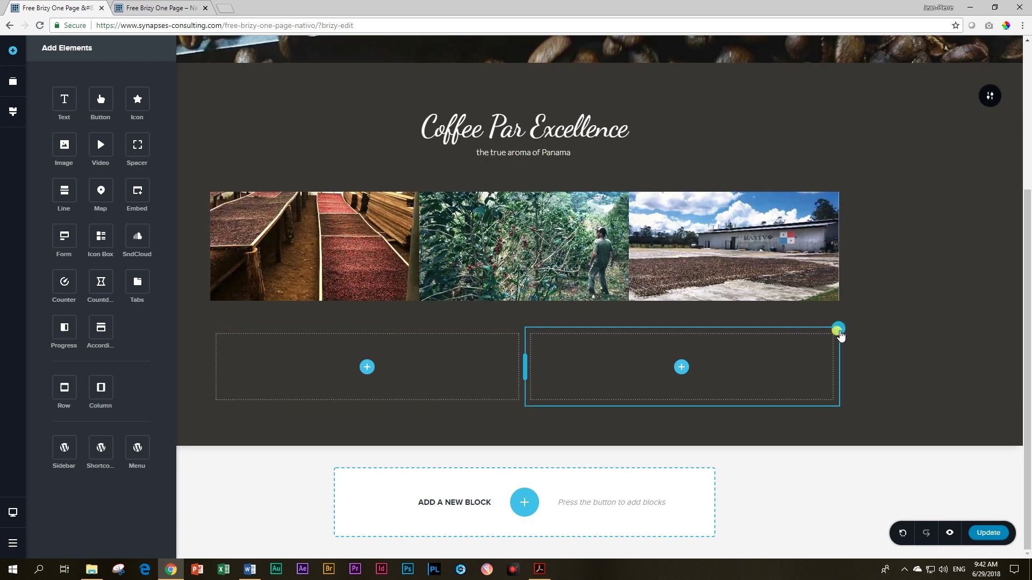
pyautogui.click(838, 329)
pyautogui.click(871, 307)
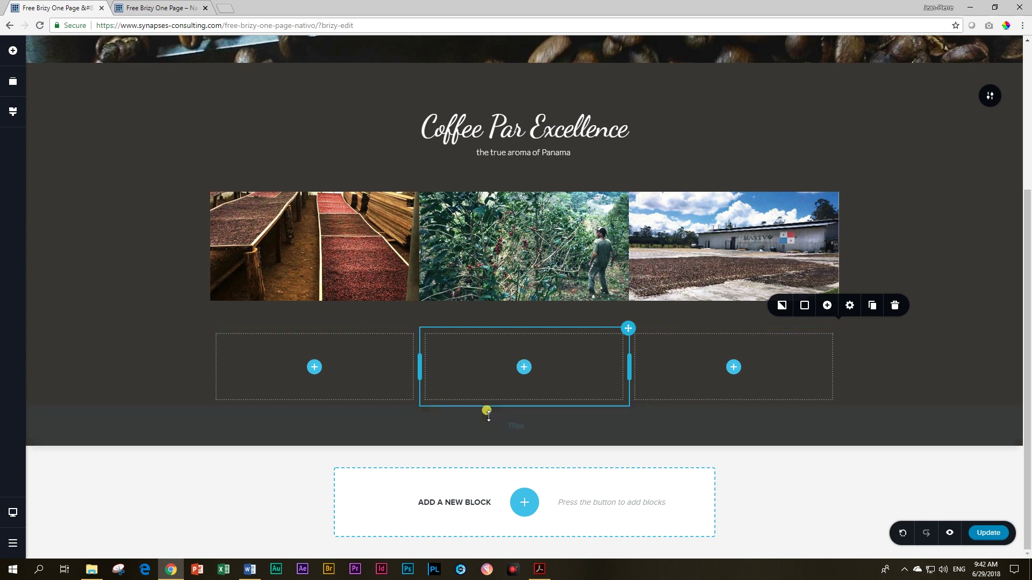
# Step: Delete the old empty row and add a new row duplicated to three columns
pyautogui.click(895, 306)
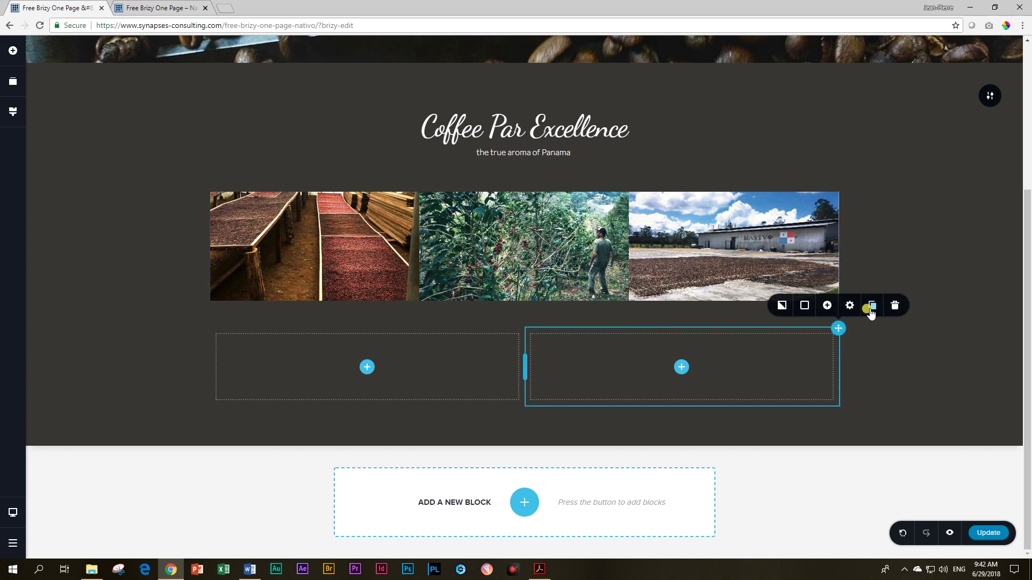
pyautogui.click(895, 306)
pyautogui.click(893, 305)
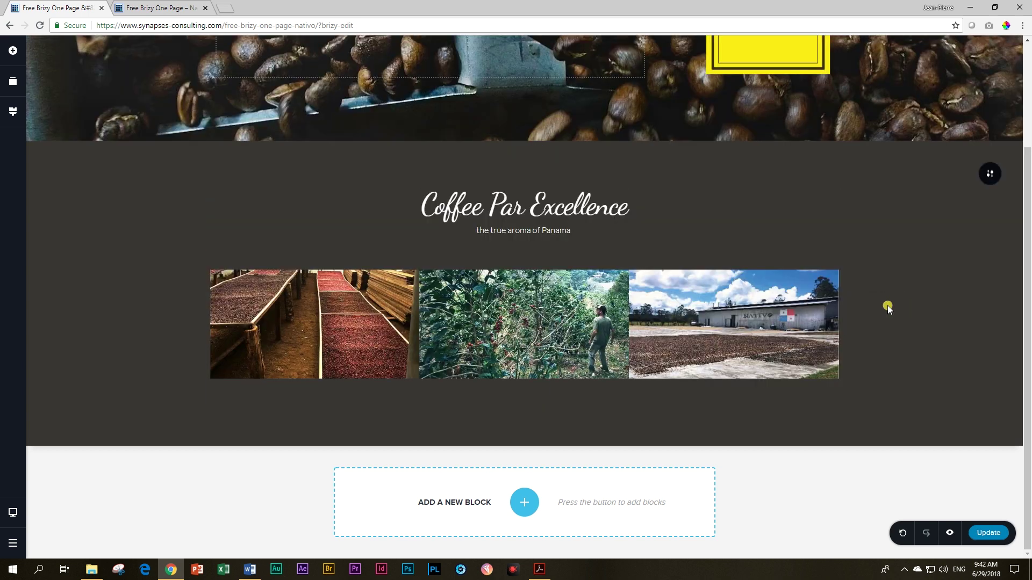
pyautogui.click(13, 50)
pyautogui.moveTo(64, 387); pyautogui.dragTo(214, 407)
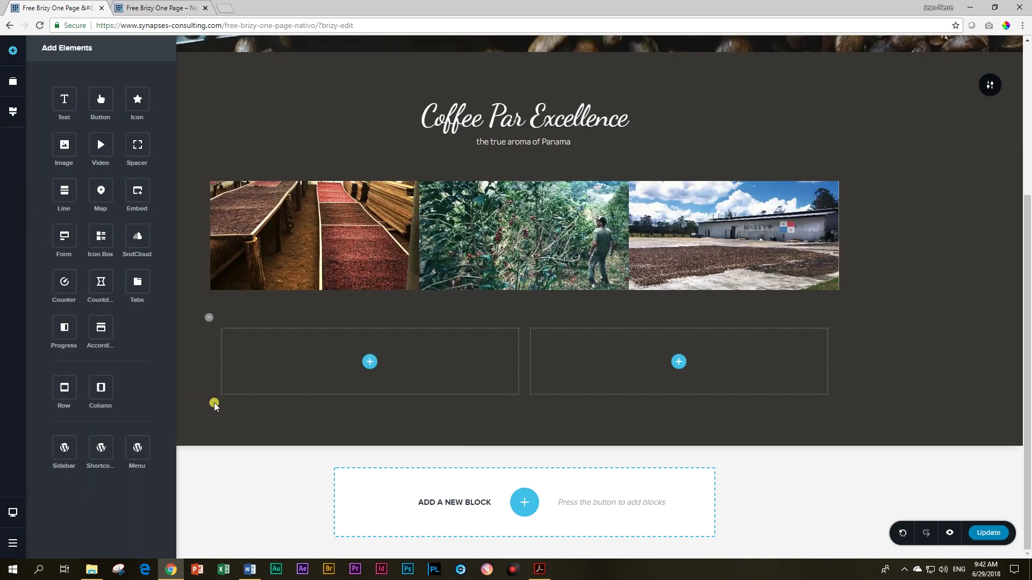
pyautogui.click(519, 325)
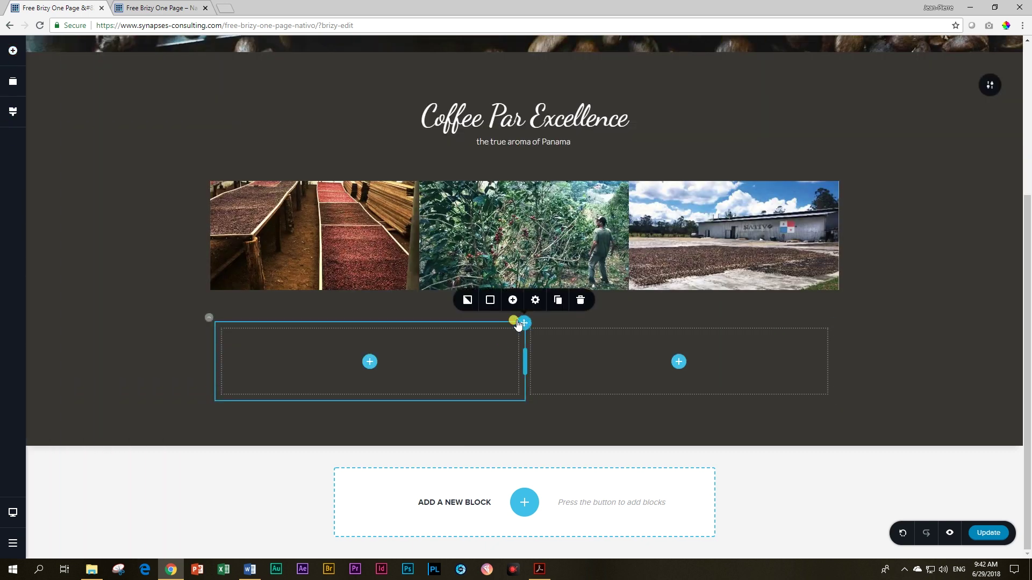
pyautogui.click(557, 301)
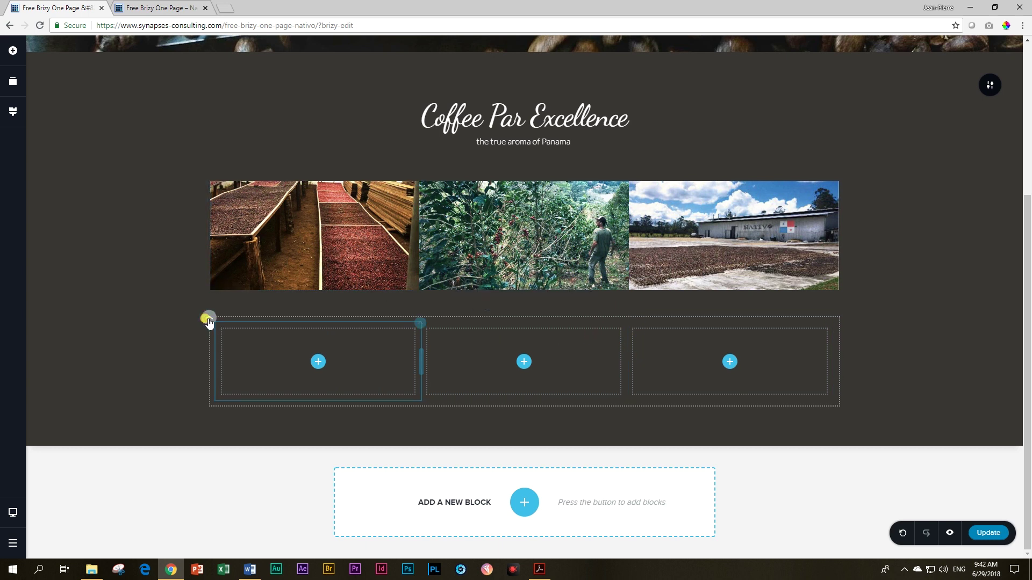
# Step: Narrow the new row to 66% width
pyautogui.click(208, 296)
pyautogui.moveTo(230, 213); pyautogui.dragTo(207, 213)
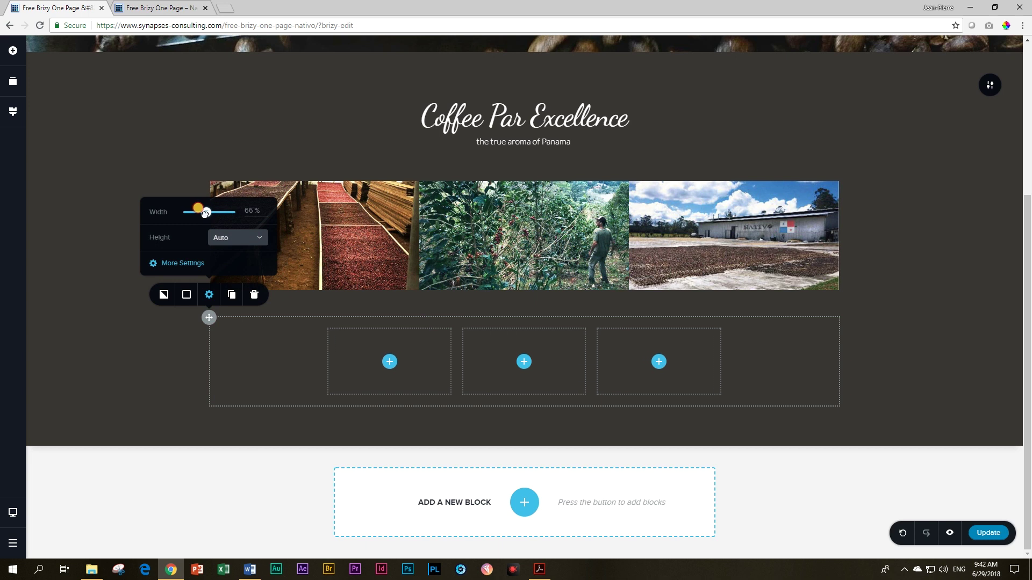
pyautogui.click(900, 344)
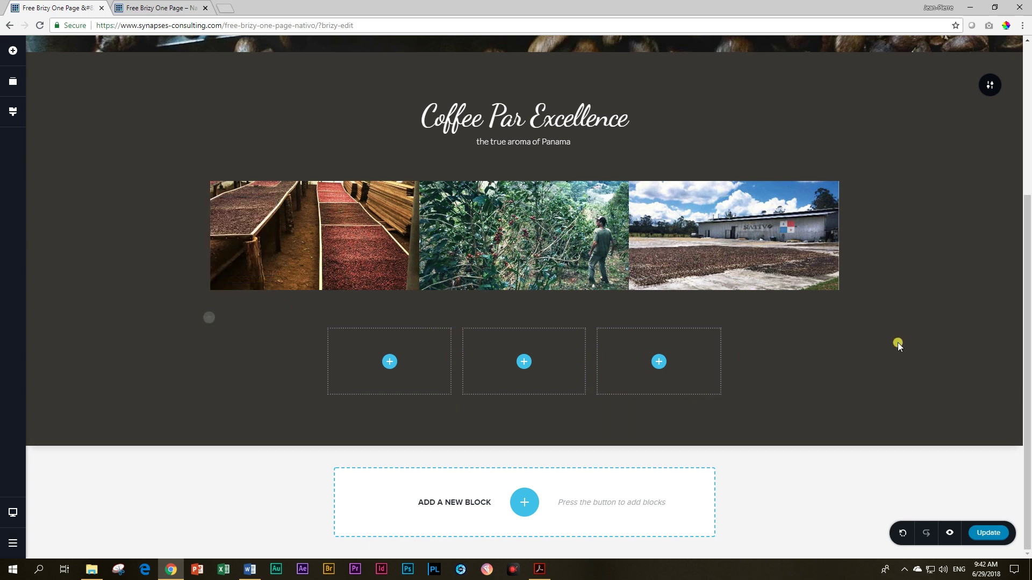
pyautogui.click(386, 363)
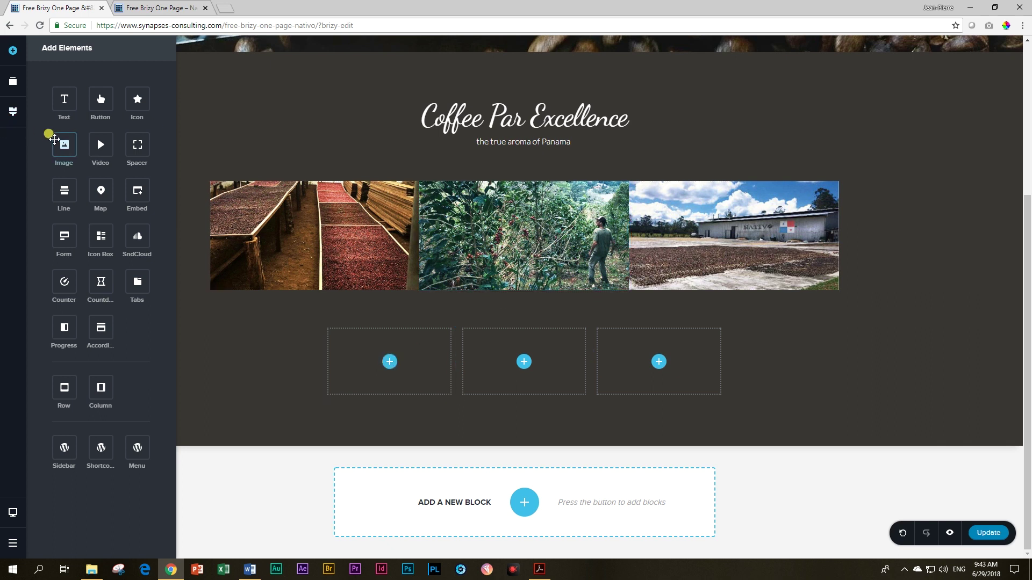
# Step: Place an image in the first column using the coffee-beans picture
pyautogui.moveTo(64, 146); pyautogui.dragTo(392, 365)
pyautogui.click(380, 347)
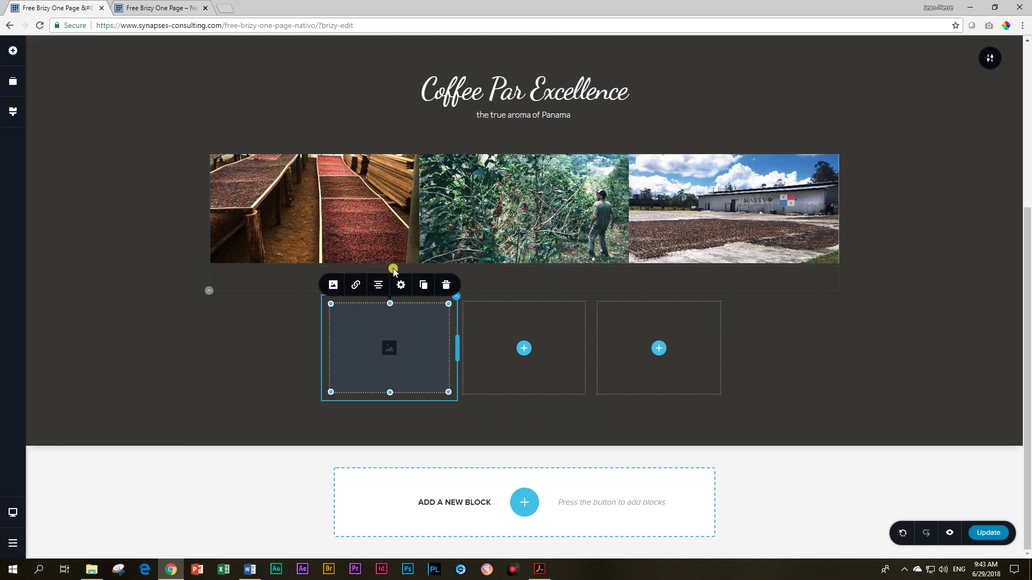
pyautogui.click(330, 285)
pyautogui.click(354, 207)
pyautogui.click(415, 236)
pyautogui.click(981, 510)
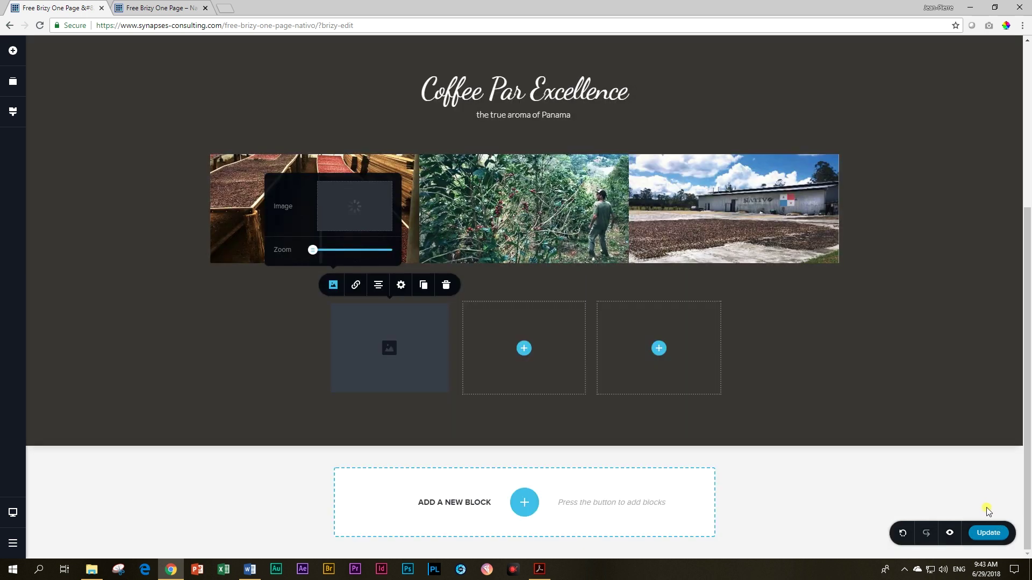
pyautogui.click(385, 334)
# Step: Scale the coffee-beans image down to 66% size
pyautogui.click(401, 286)
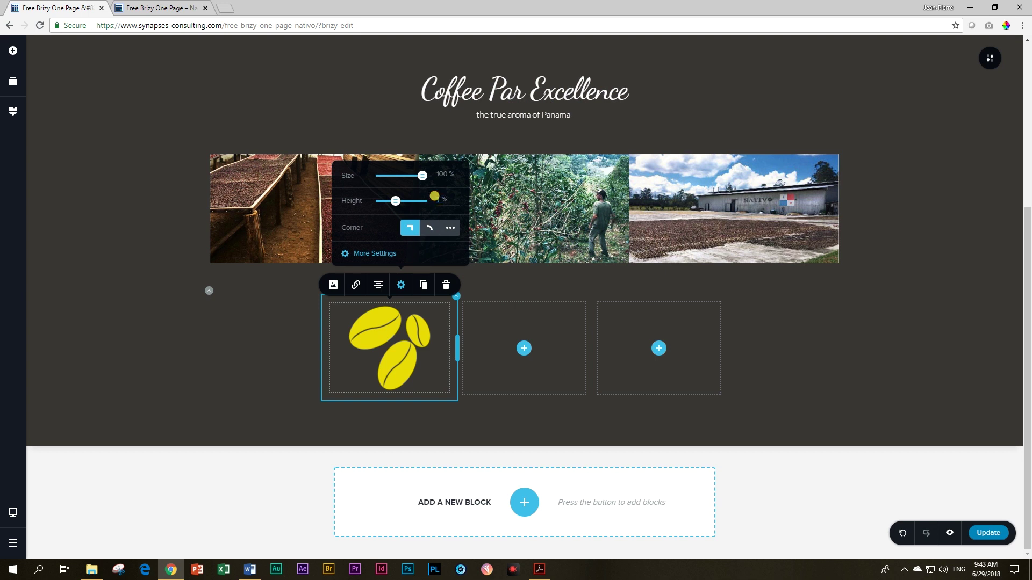
pyautogui.click(440, 201)
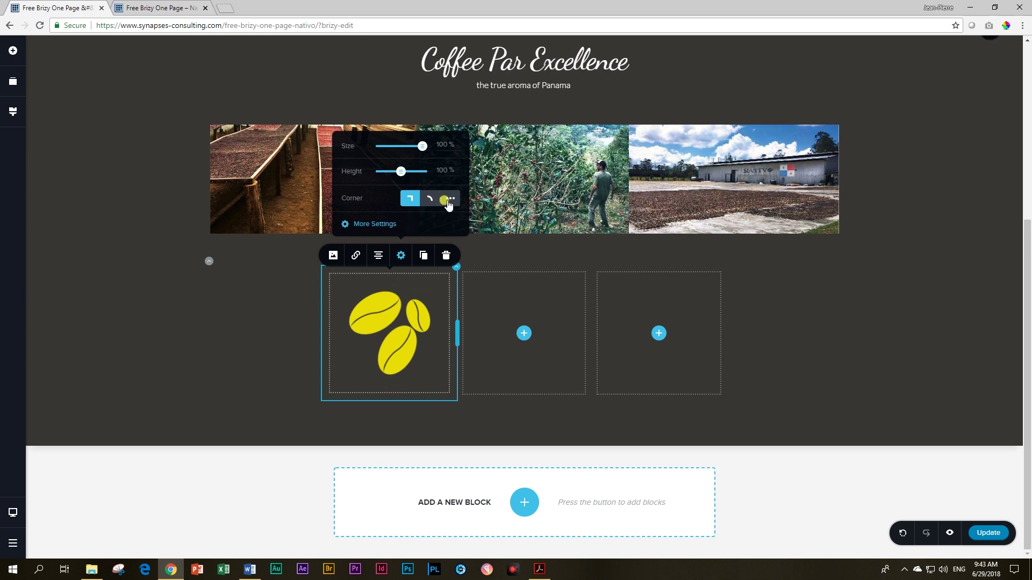
pyautogui.click(393, 322)
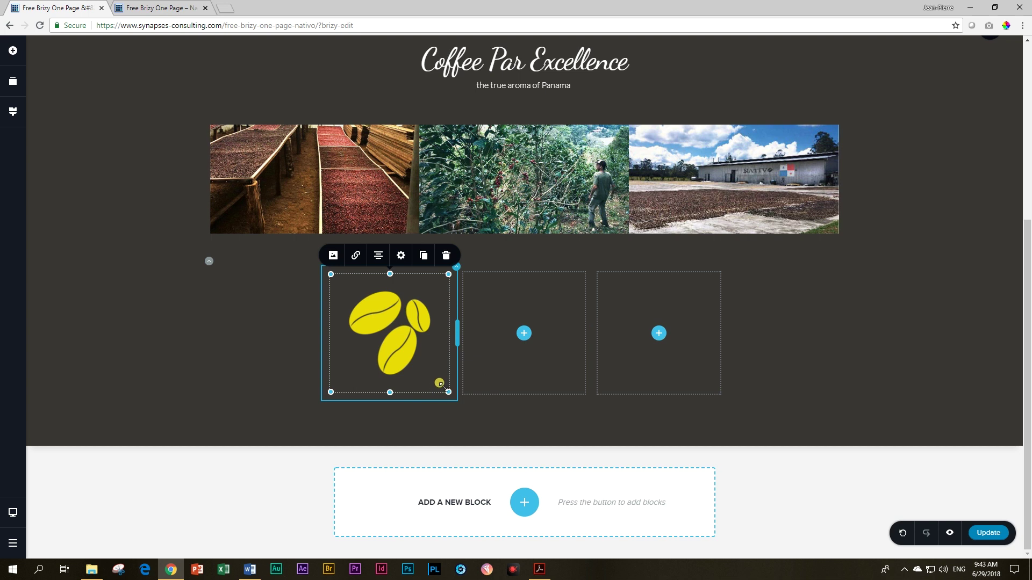
pyautogui.click(400, 255)
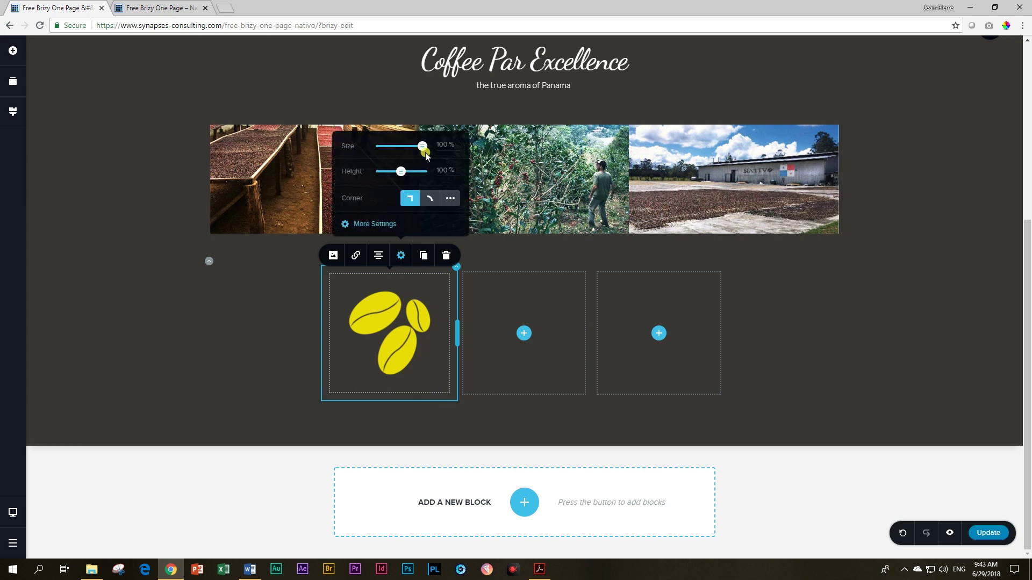
pyautogui.moveTo(420, 148); pyautogui.dragTo(404, 162)
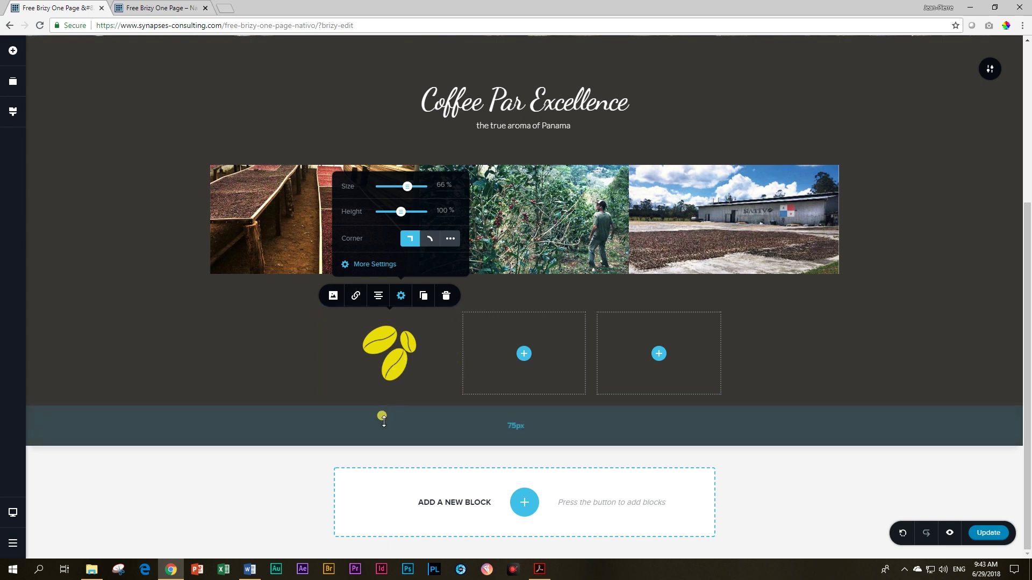
pyautogui.click(13, 50)
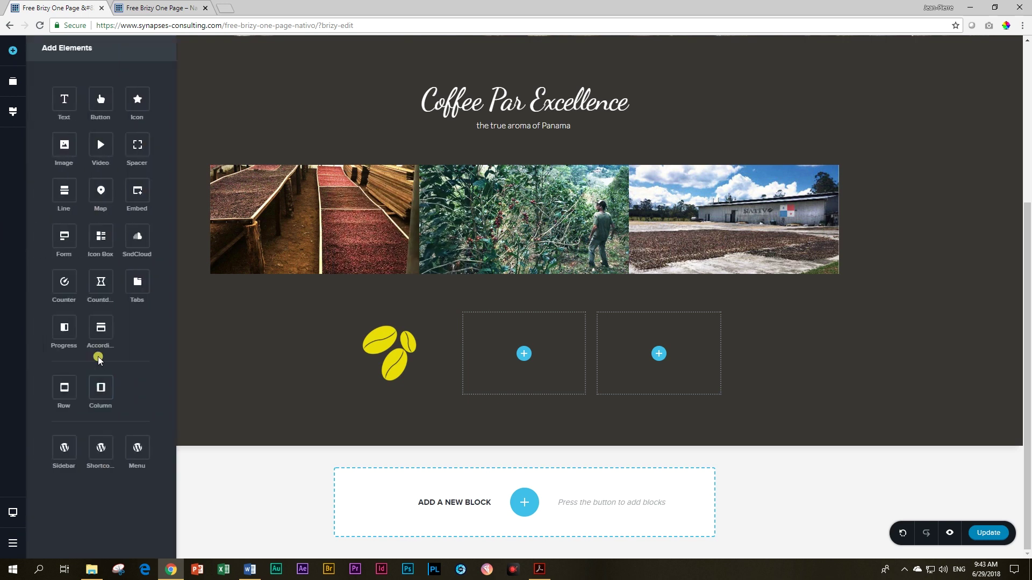
# Step: Add a small, outlined transparent button without an arrow icon under the coffee beans
pyautogui.moveTo(95, 99); pyautogui.dragTo(384, 397)
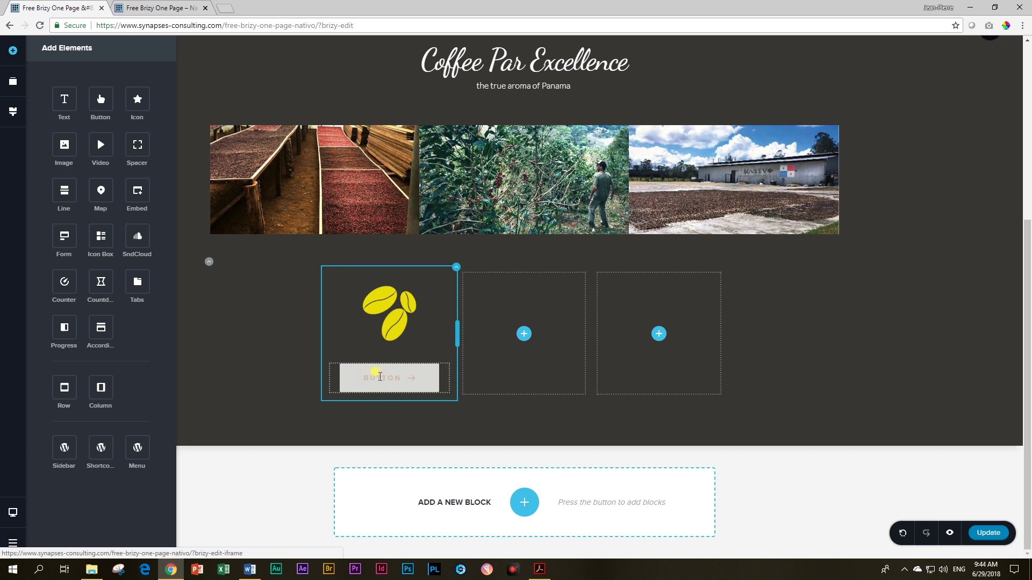
pyautogui.click(369, 378)
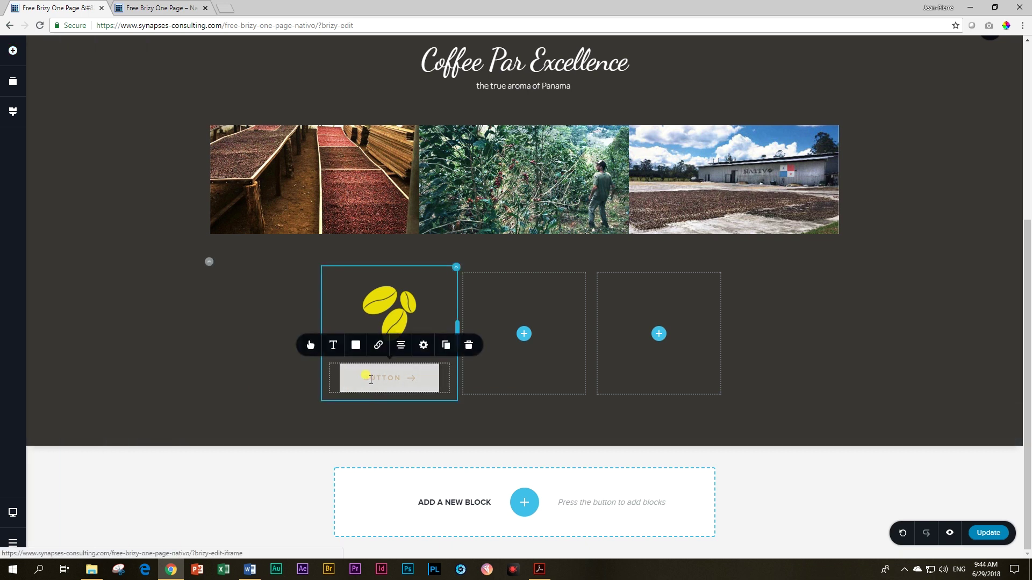
pyautogui.click(310, 345)
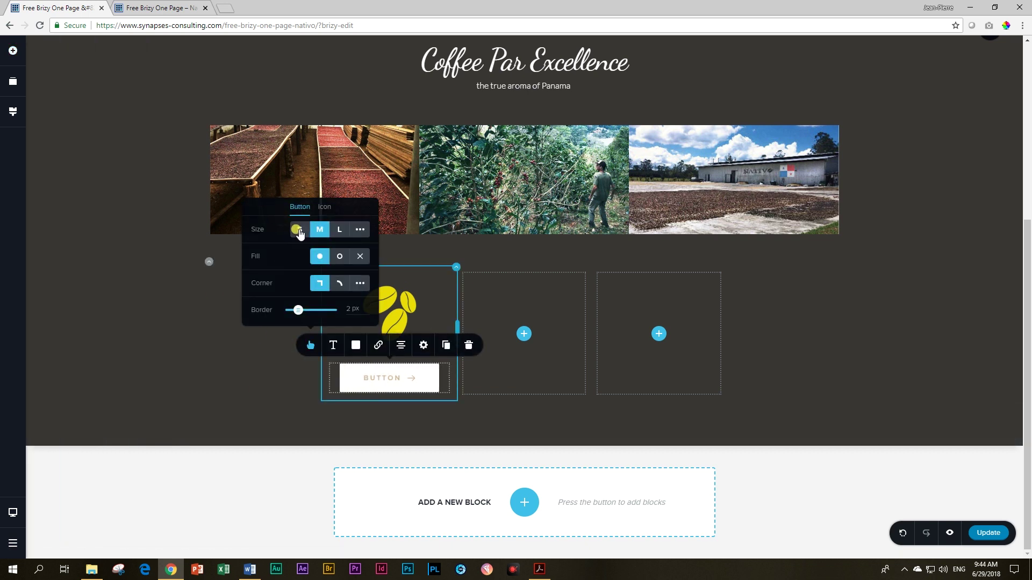
pyautogui.click(298, 230)
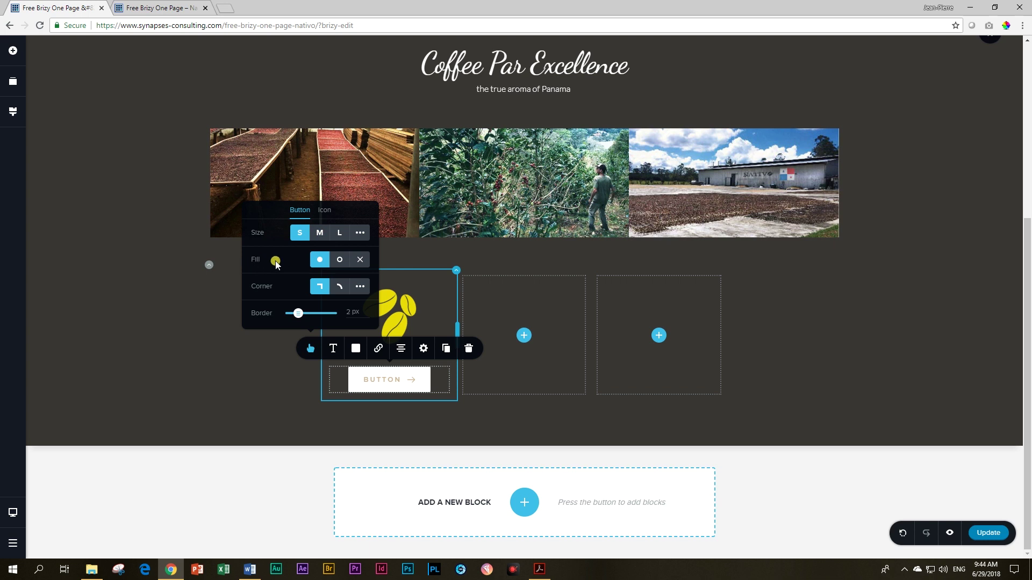
pyautogui.click(338, 261)
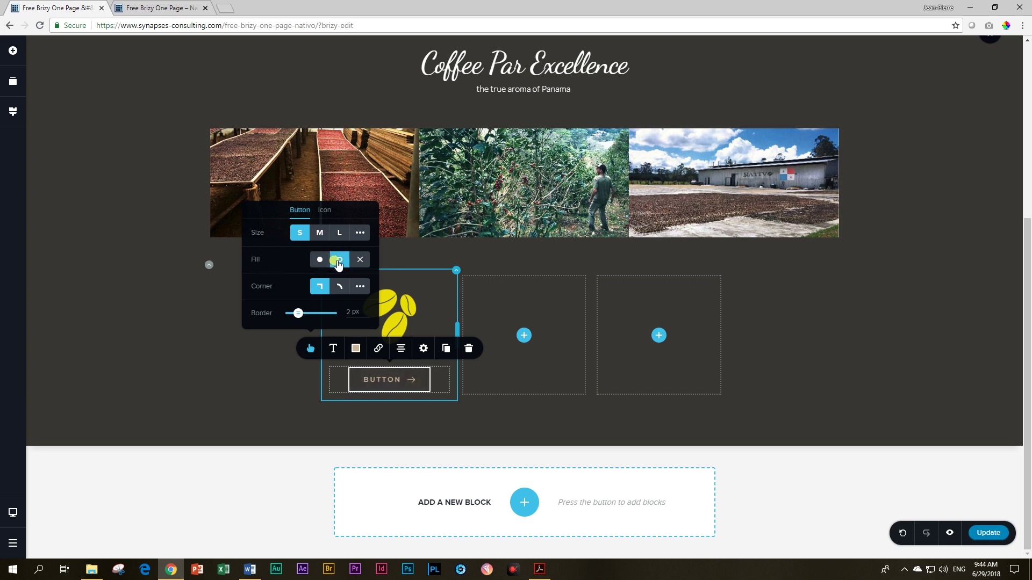
pyautogui.click(324, 210)
pyautogui.click(361, 221)
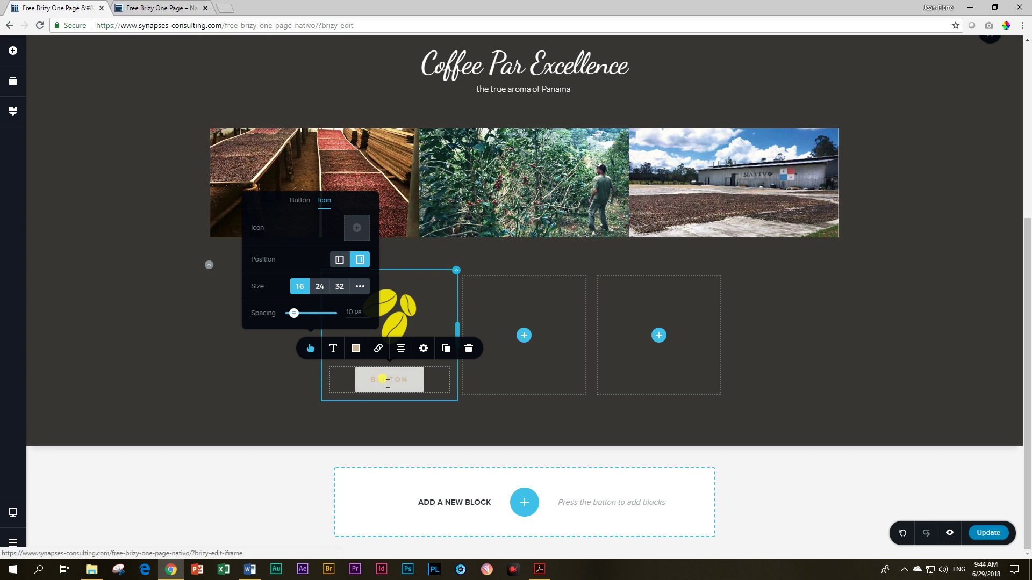
# Step: Lower the button's hover background opacity
pyautogui.click(355, 349)
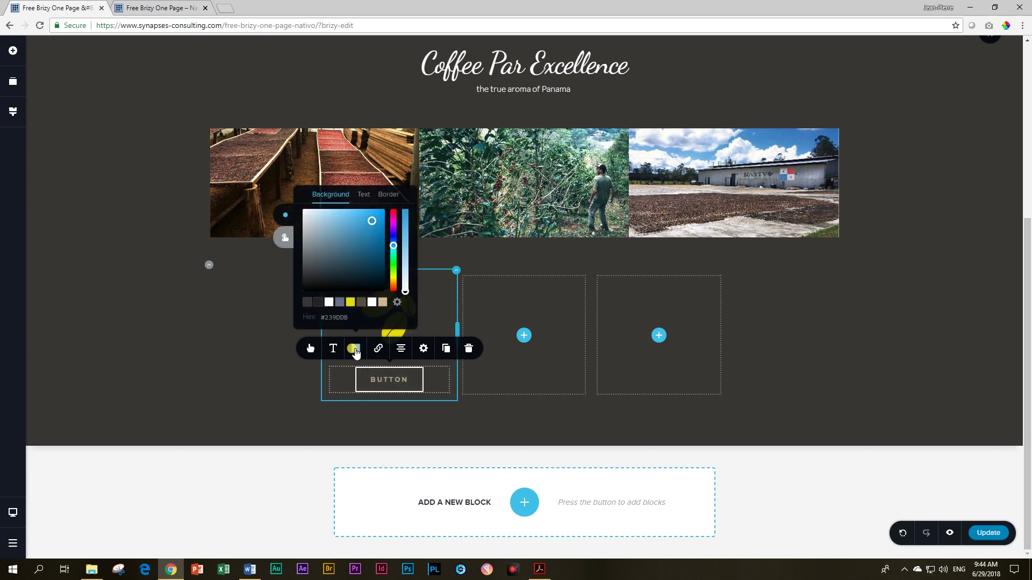
pyautogui.click(285, 240)
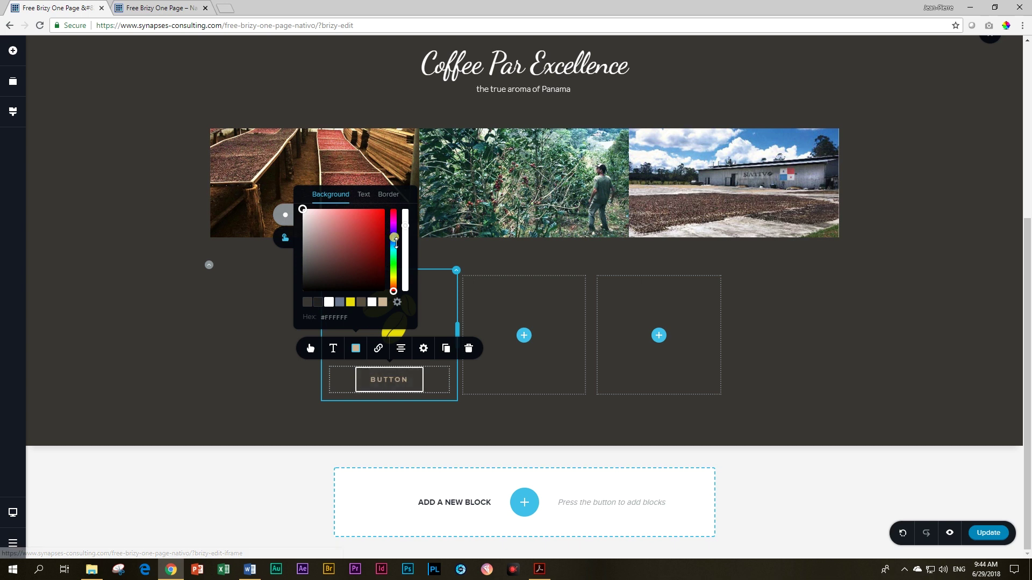
pyautogui.click(406, 233)
pyautogui.moveTo(406, 234); pyautogui.dragTo(405, 262)
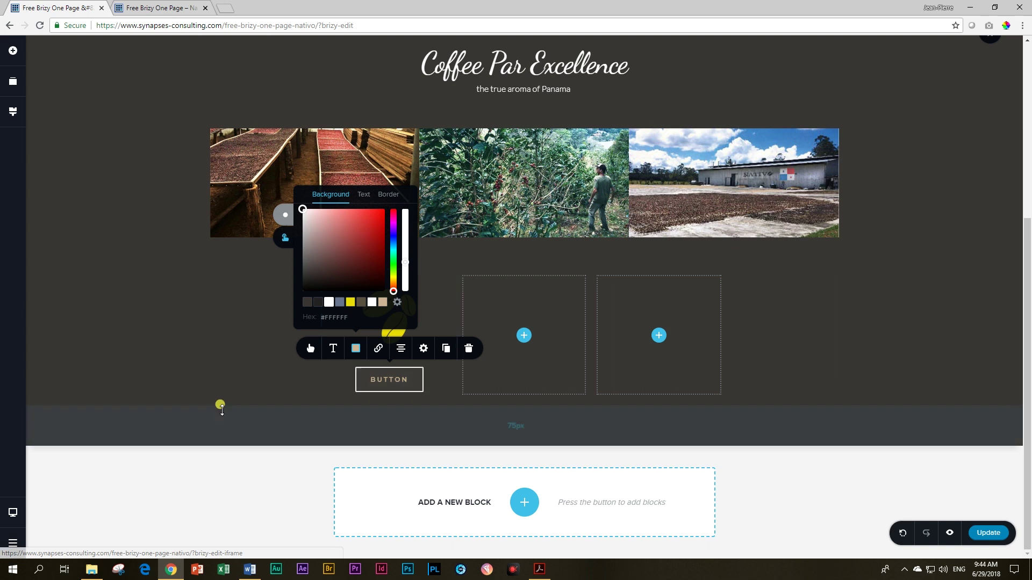
pyautogui.click(97, 359)
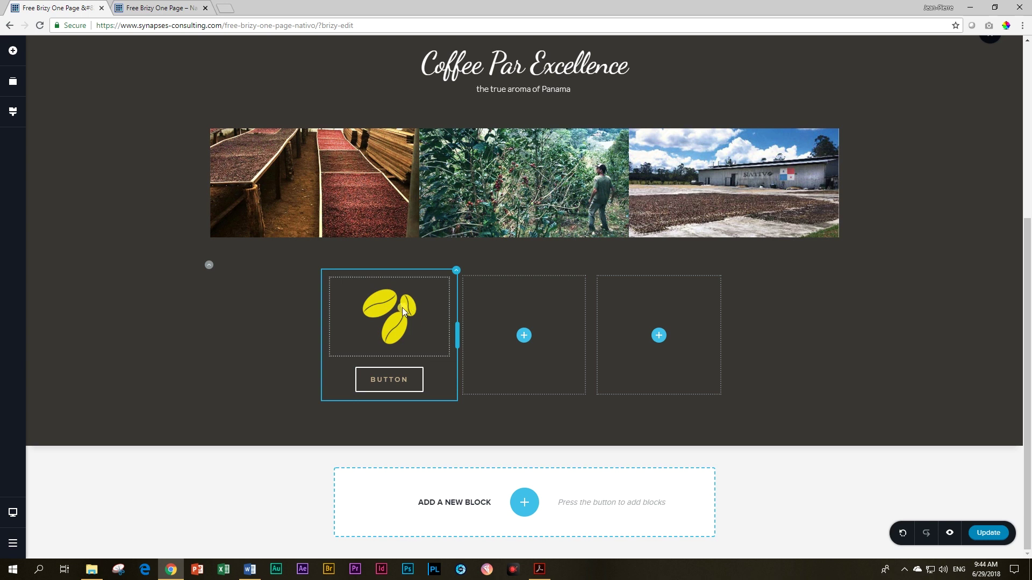
pyautogui.click(381, 376)
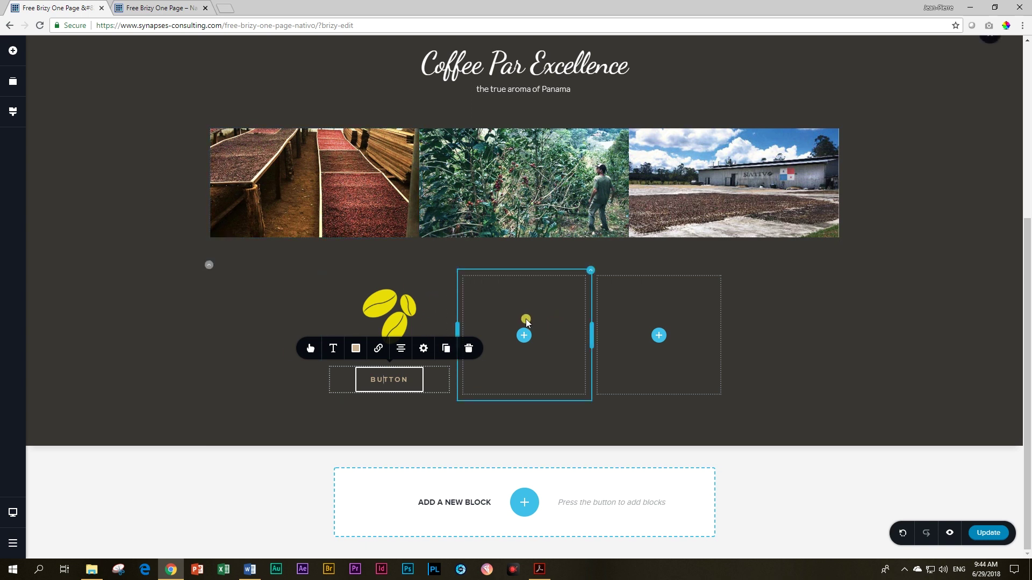
pyautogui.click(553, 308)
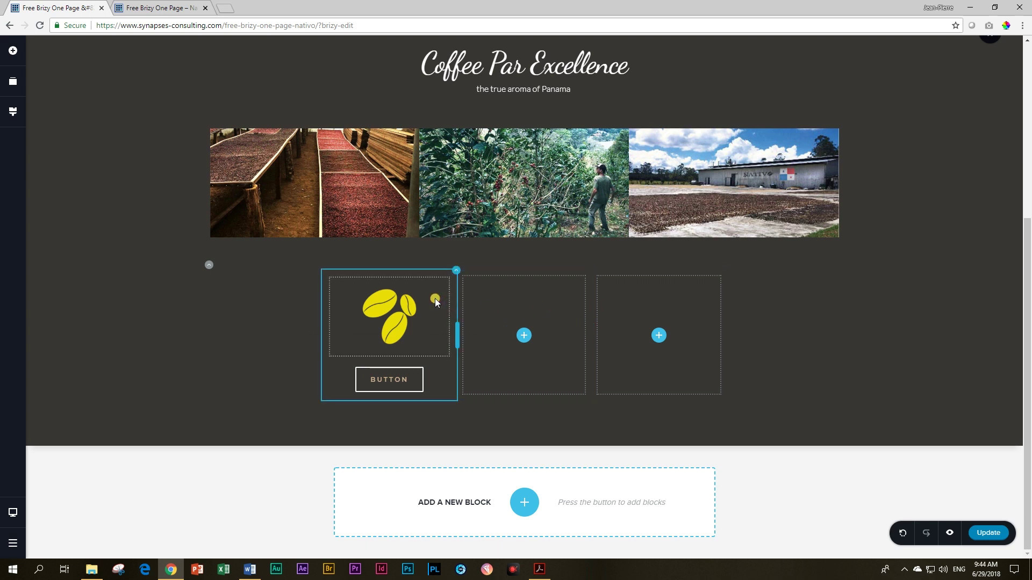
pyautogui.click(457, 270)
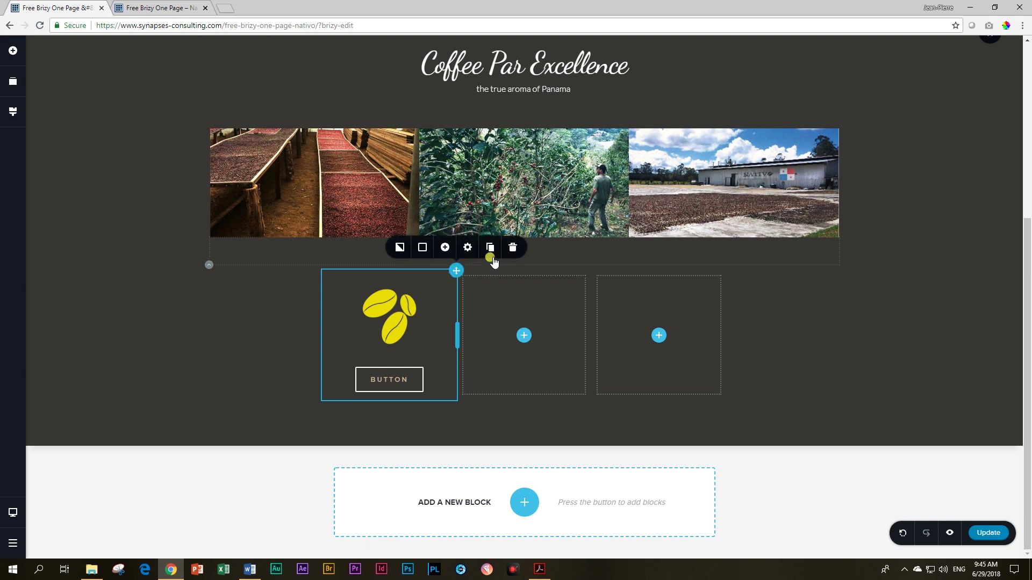
# Step: Duplicate the beans-and-button column twice and remove the two empty columns
pyautogui.click(492, 248)
pyautogui.click(491, 269)
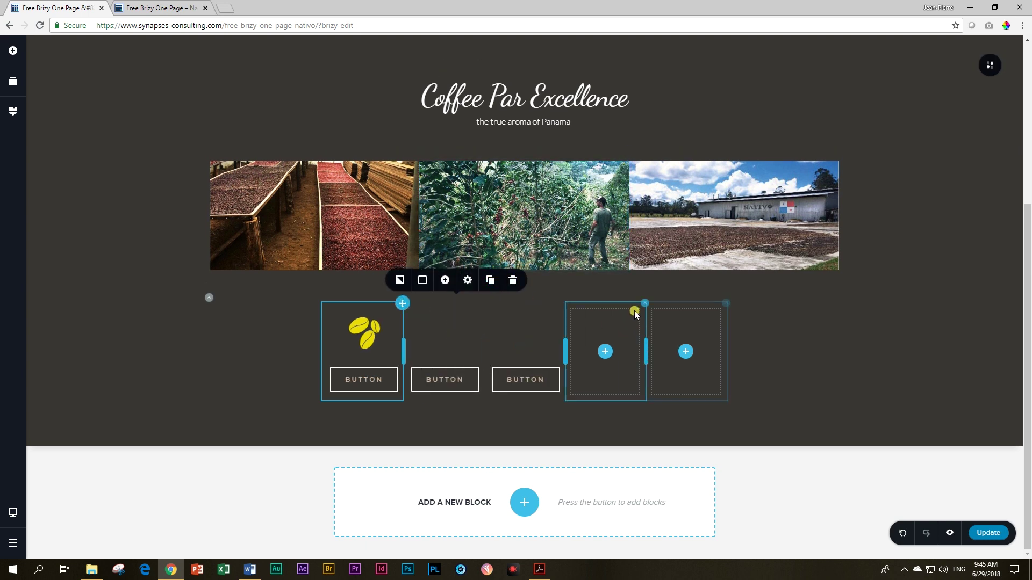
pyautogui.click(701, 279)
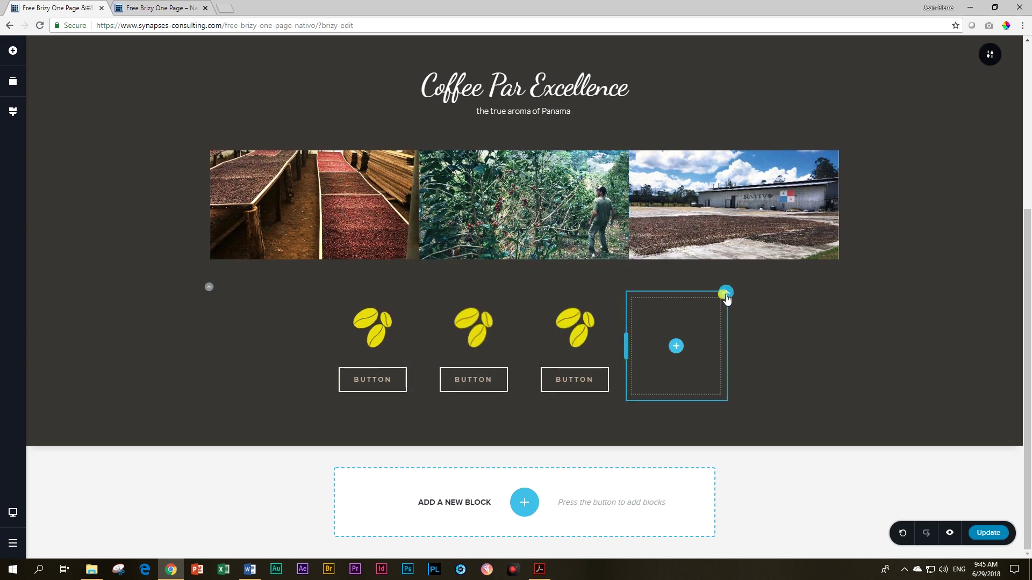
pyautogui.click(782, 269)
# Step: Replace the middle column's beans image with the yellow store icon from the Media Library
pyautogui.click(531, 314)
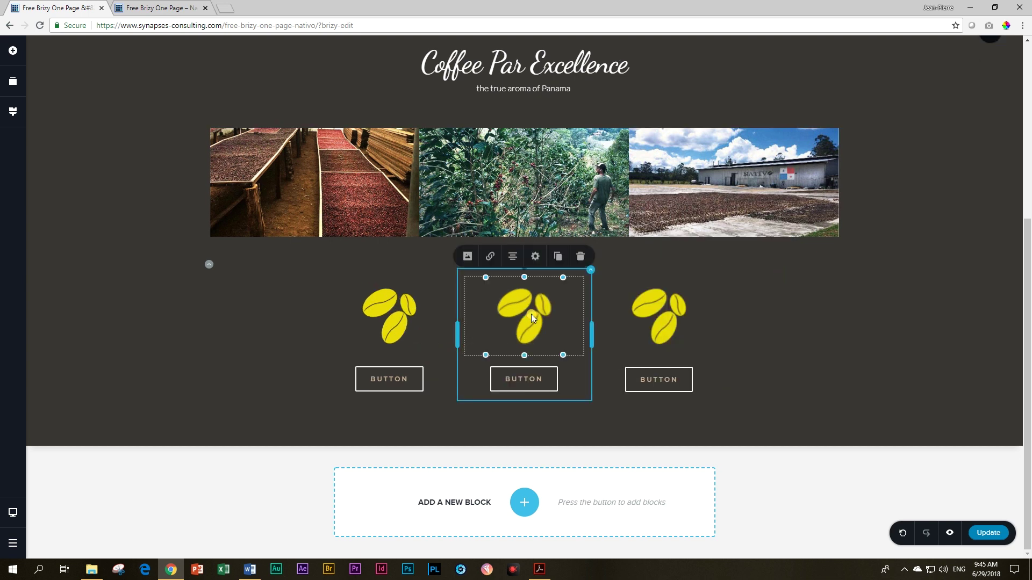
pyautogui.click(477, 264)
pyautogui.click(523, 131)
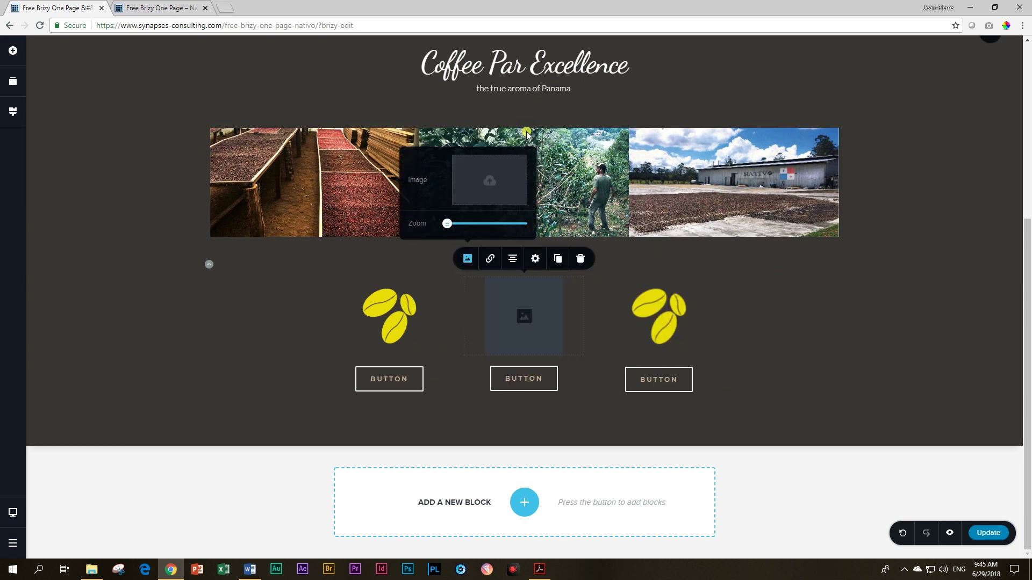
pyautogui.click(489, 180)
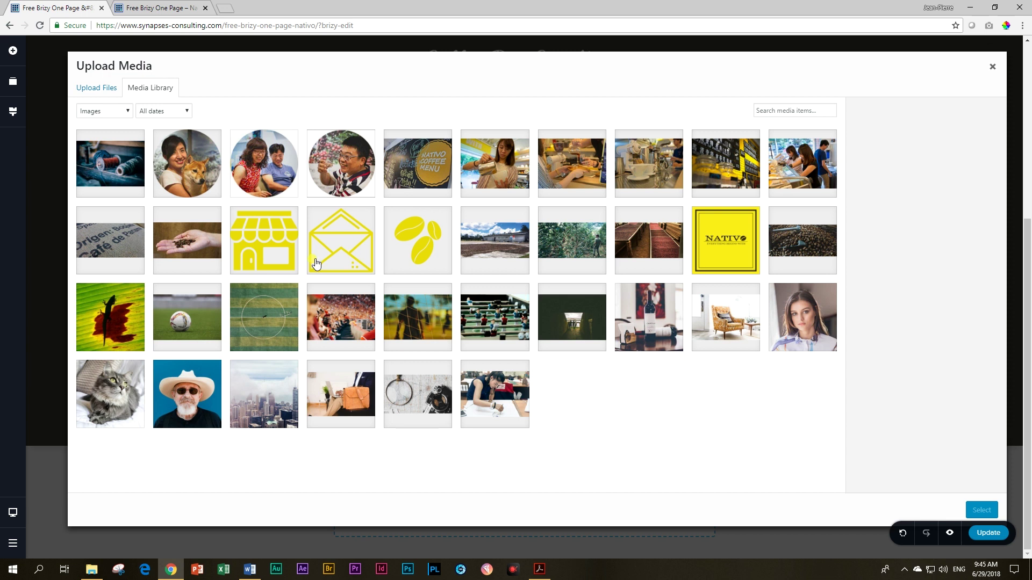
pyautogui.click(293, 251)
pyautogui.click(981, 510)
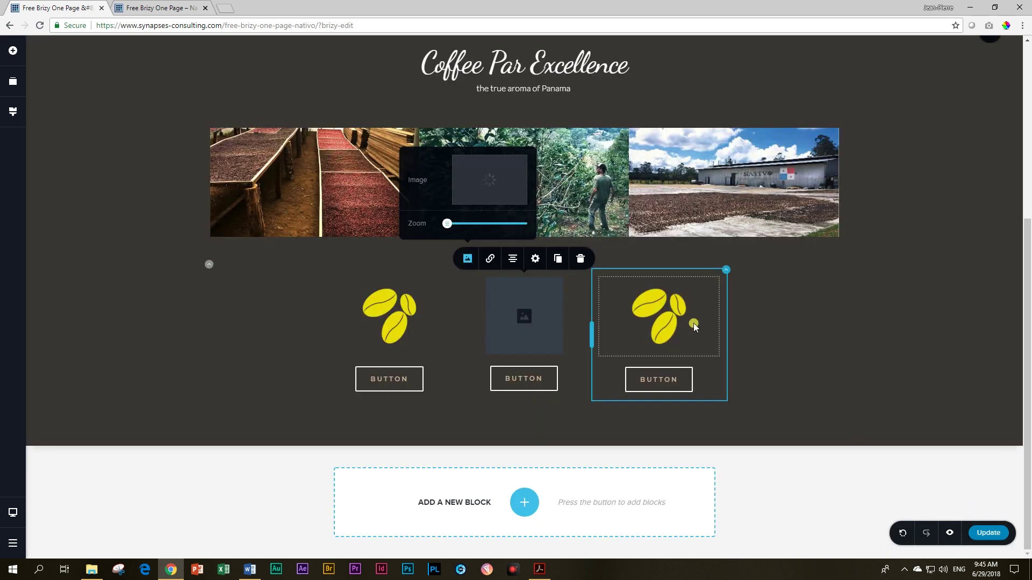
# Step: Replace the third column's beans image with the yellow envelope icon from the Media Library
pyautogui.click(574, 276)
pyautogui.click(602, 258)
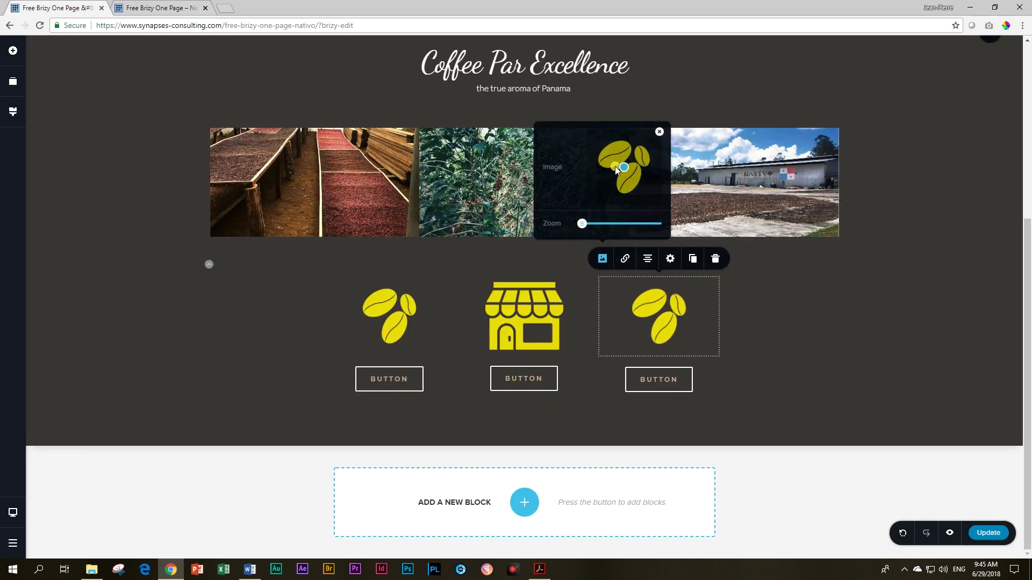
pyautogui.click(659, 130)
pyautogui.click(623, 178)
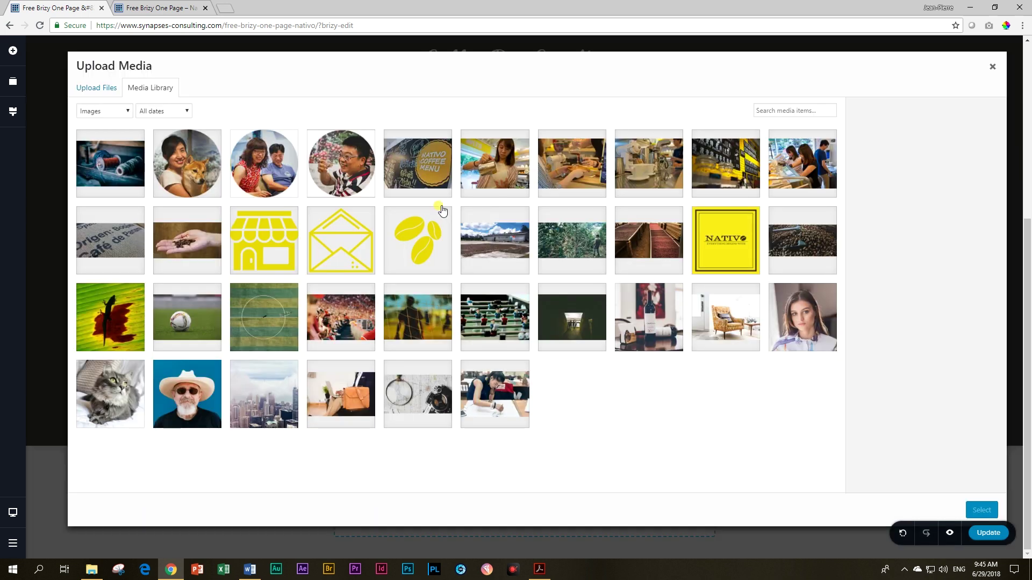
pyautogui.click(341, 240)
pyautogui.click(981, 510)
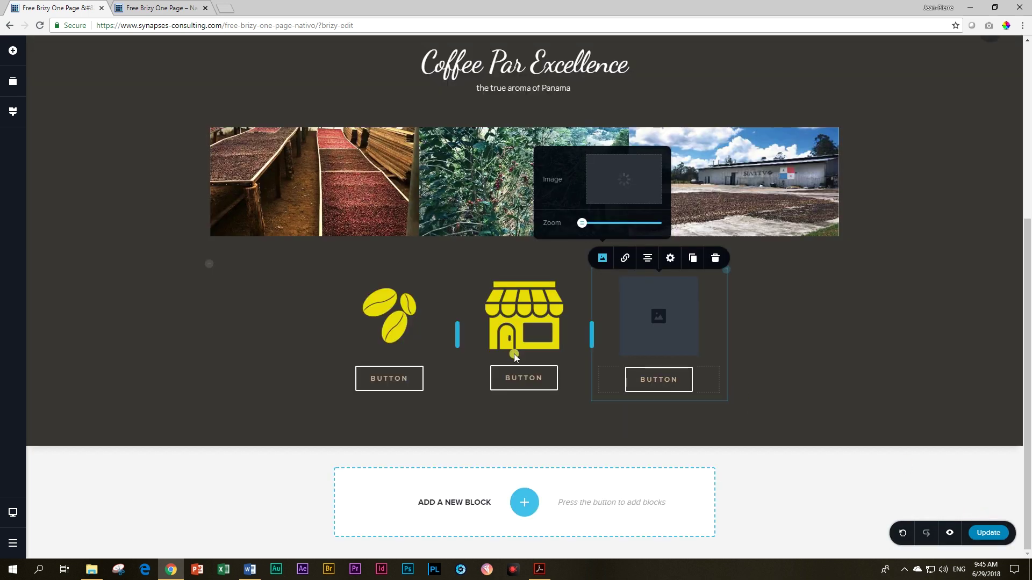
pyautogui.doubleClick(385, 380)
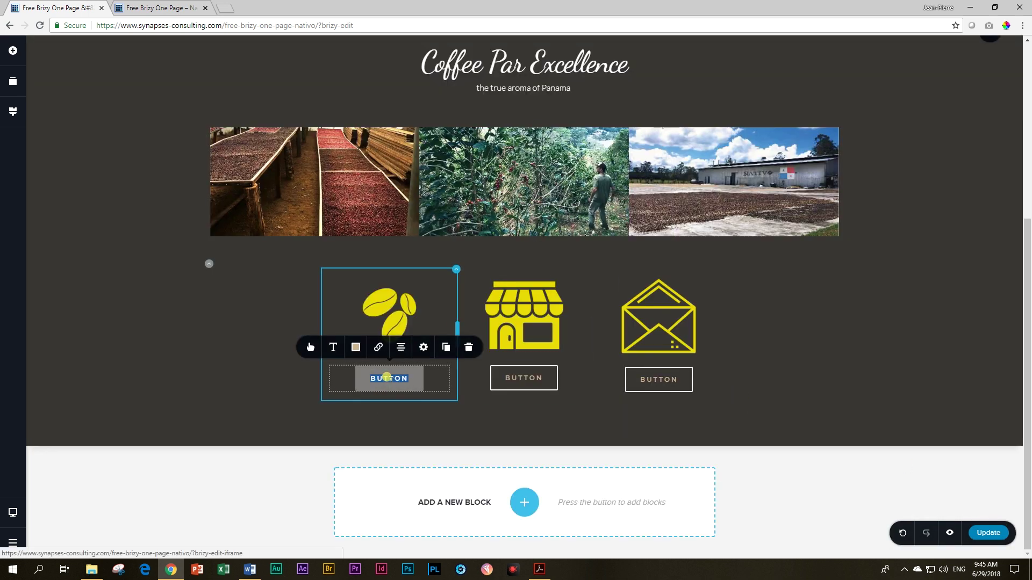
# Step: Relabel the three buttons OUR BEANS, THE STORE and CONTACT US
pyautogui.write('OUR BEANS')
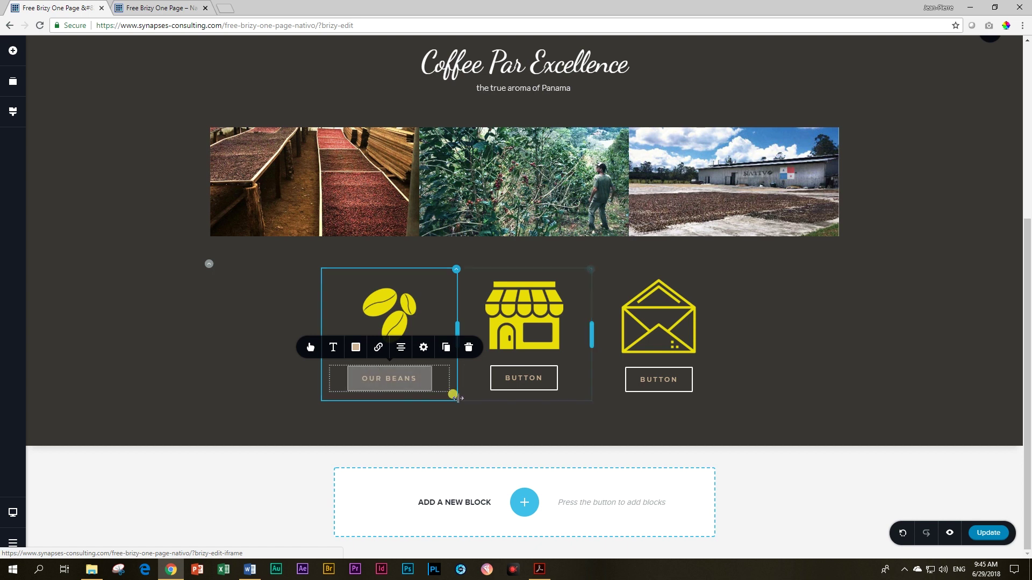
pyautogui.click(511, 376)
pyautogui.doubleClick(508, 377)
pyautogui.write('THE STORE')
pyautogui.click(653, 376)
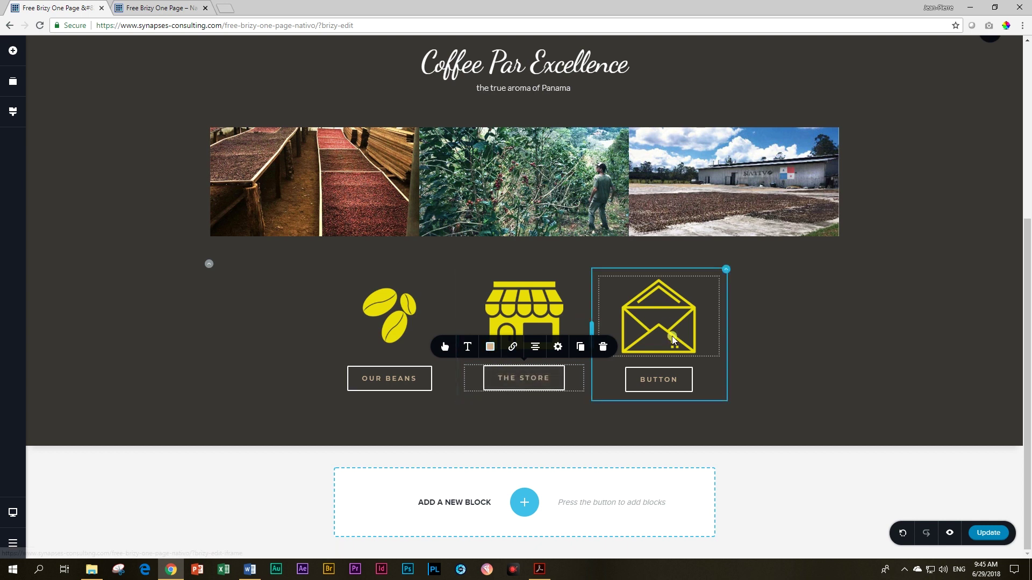
pyautogui.doubleClick(652, 374)
pyautogui.write('CONTACT US')
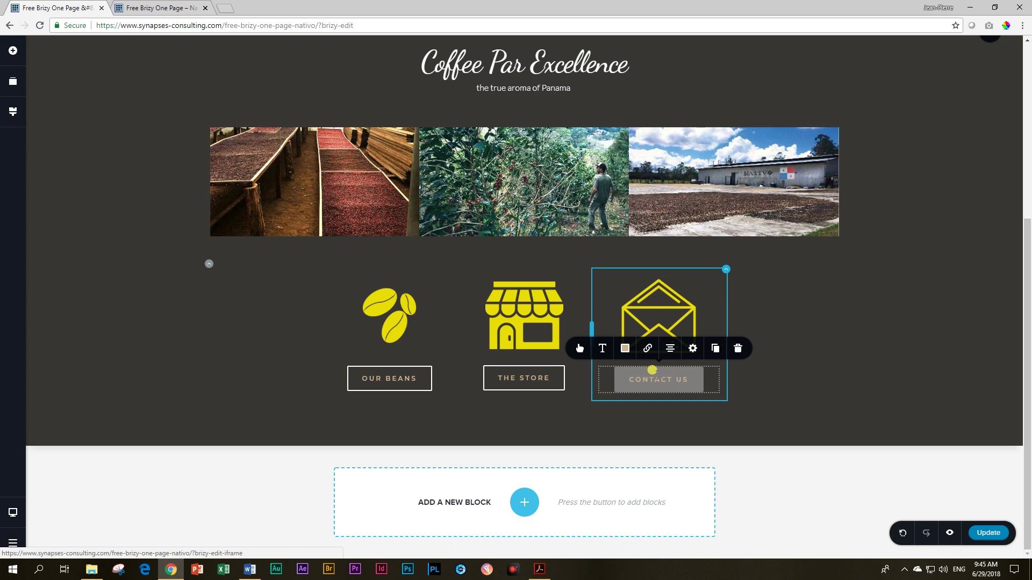
pyautogui.click(779, 355)
pyautogui.click(544, 308)
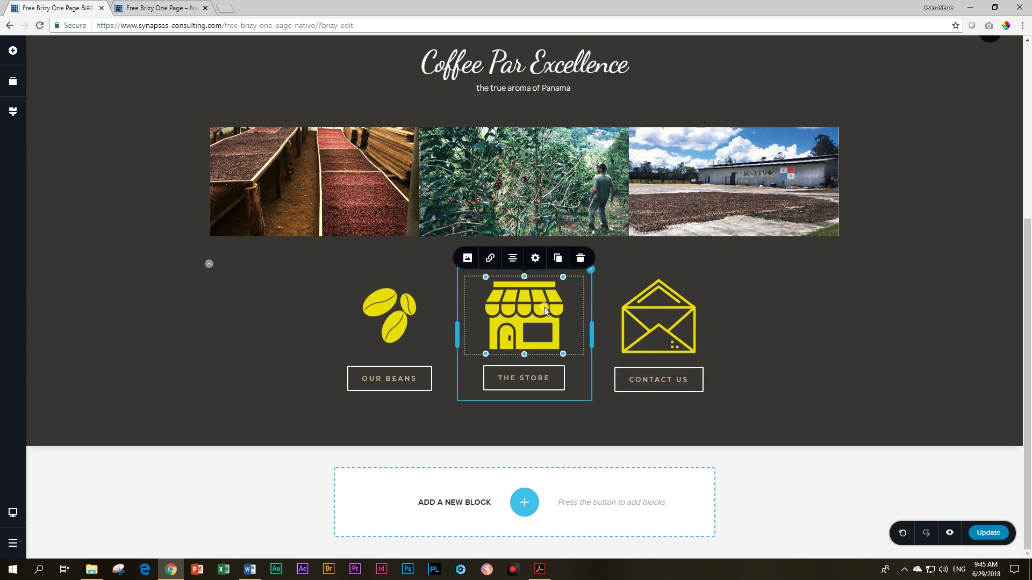
pyautogui.click(536, 258)
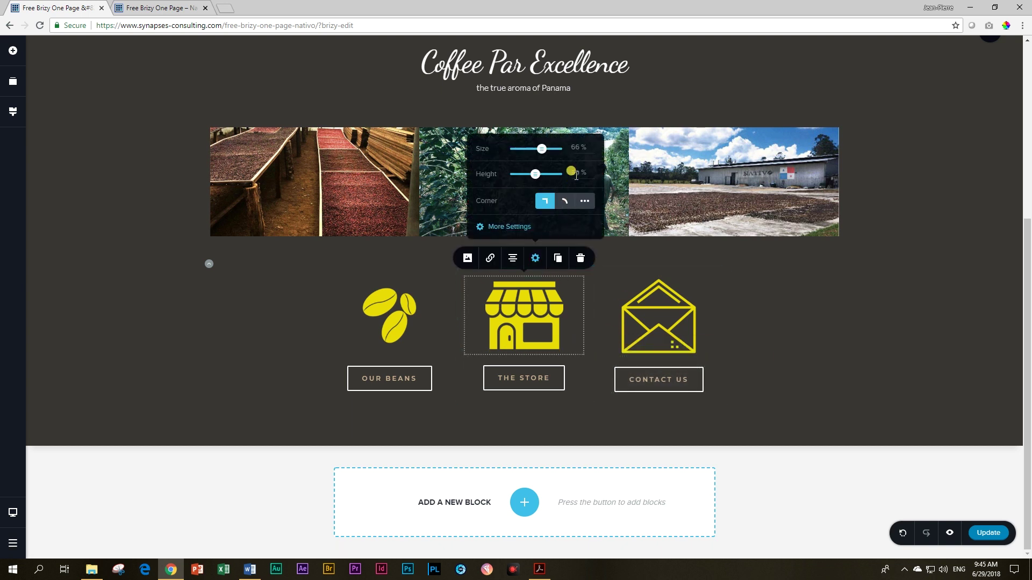
pyautogui.click(420, 323)
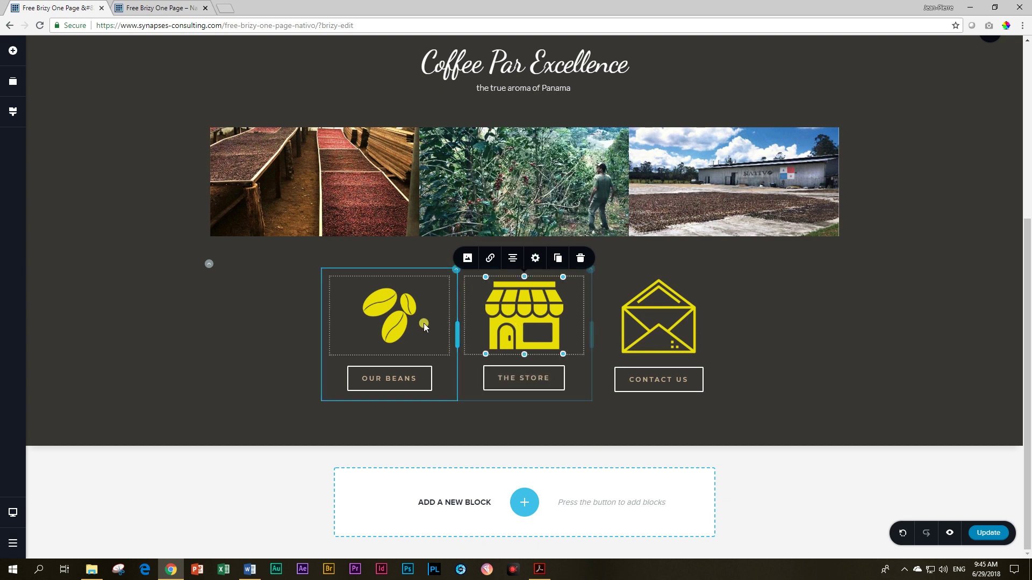
pyautogui.click(886, 402)
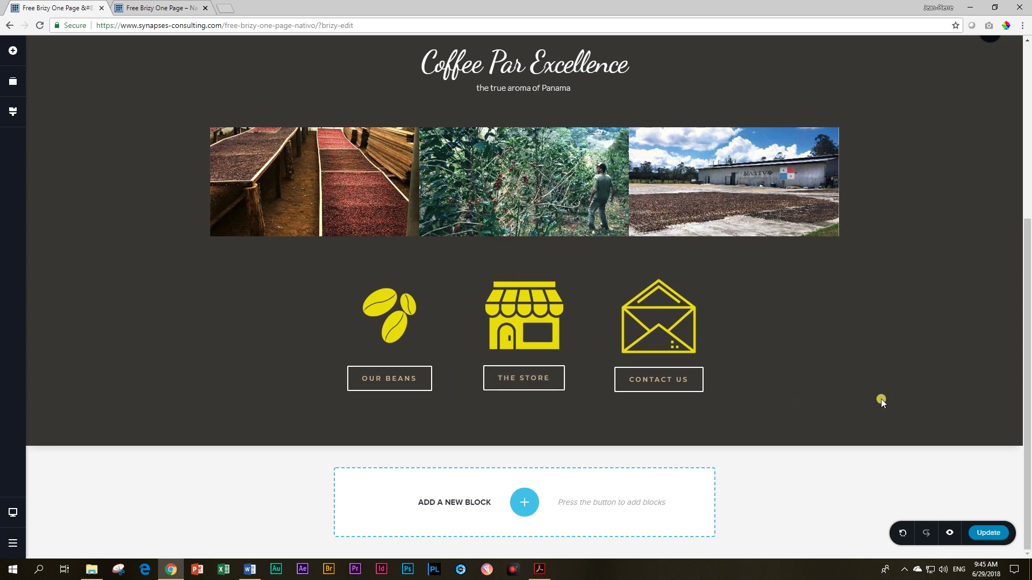
pyautogui.click(627, 380)
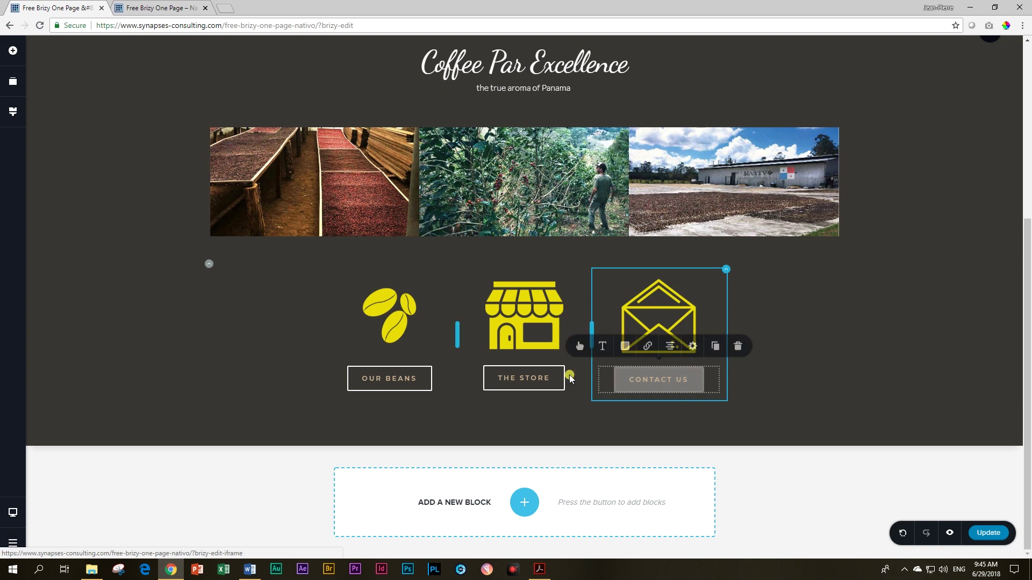
pyautogui.click(646, 320)
pyautogui.click(670, 258)
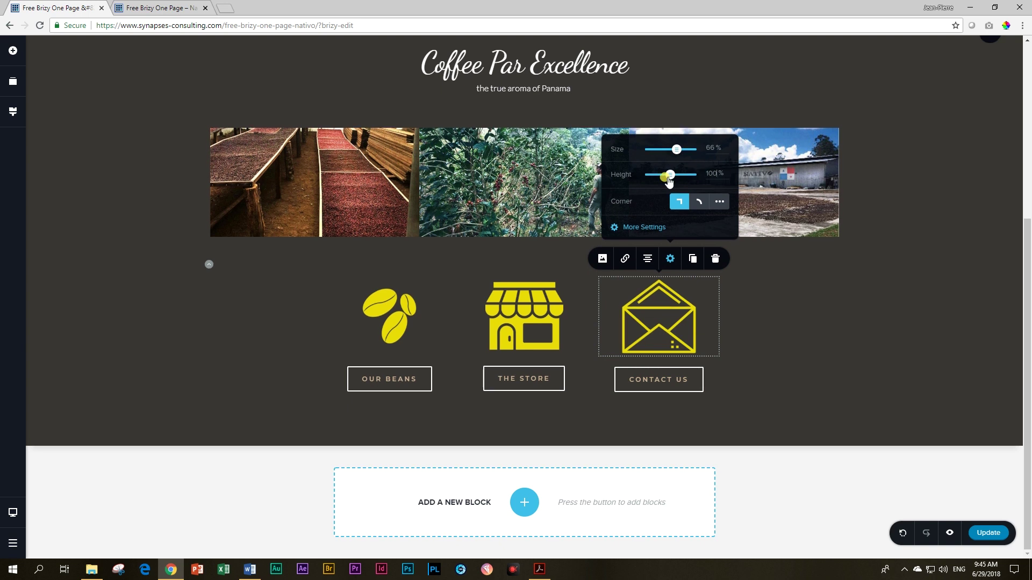
pyautogui.click(569, 407)
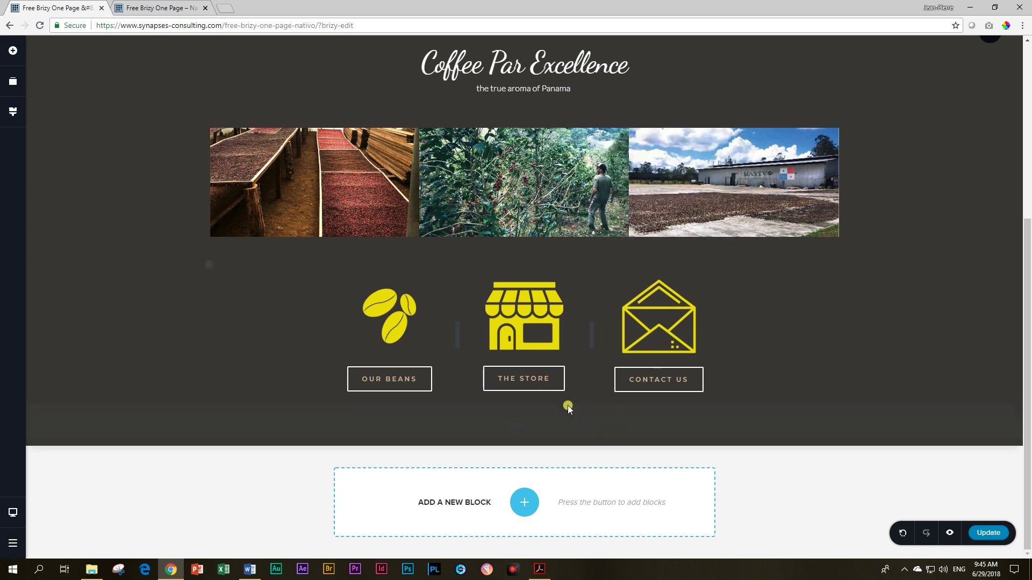
pyautogui.click(616, 383)
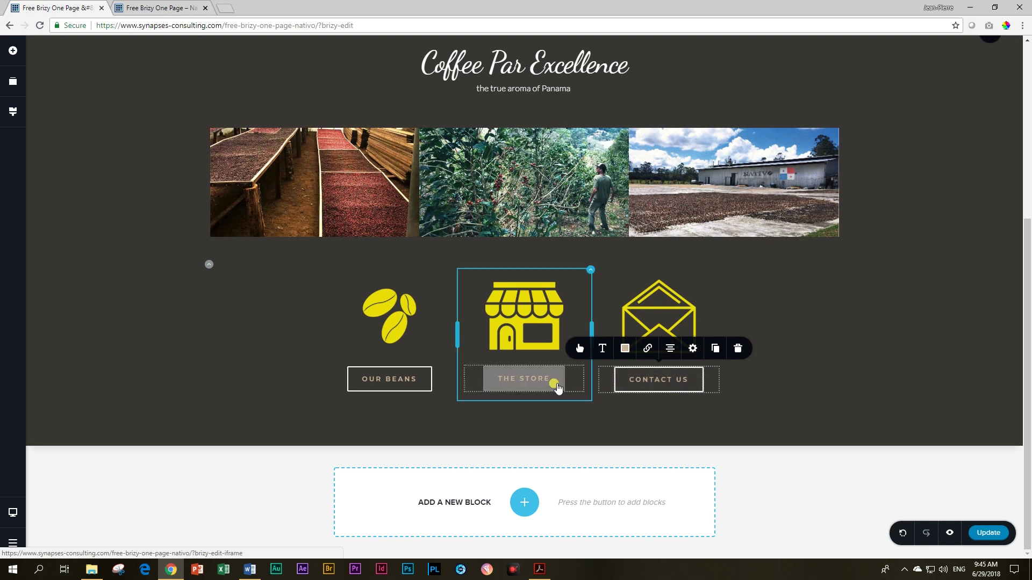
pyautogui.click(556, 387)
pyautogui.click(434, 382)
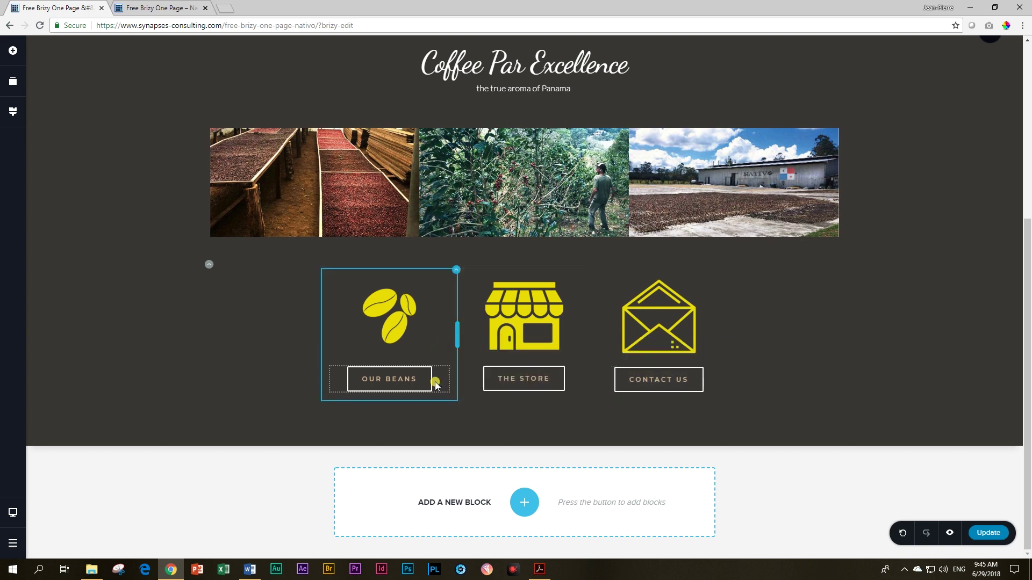
pyautogui.click(492, 377)
pyautogui.click(623, 377)
pyautogui.click(498, 376)
pyautogui.click(414, 384)
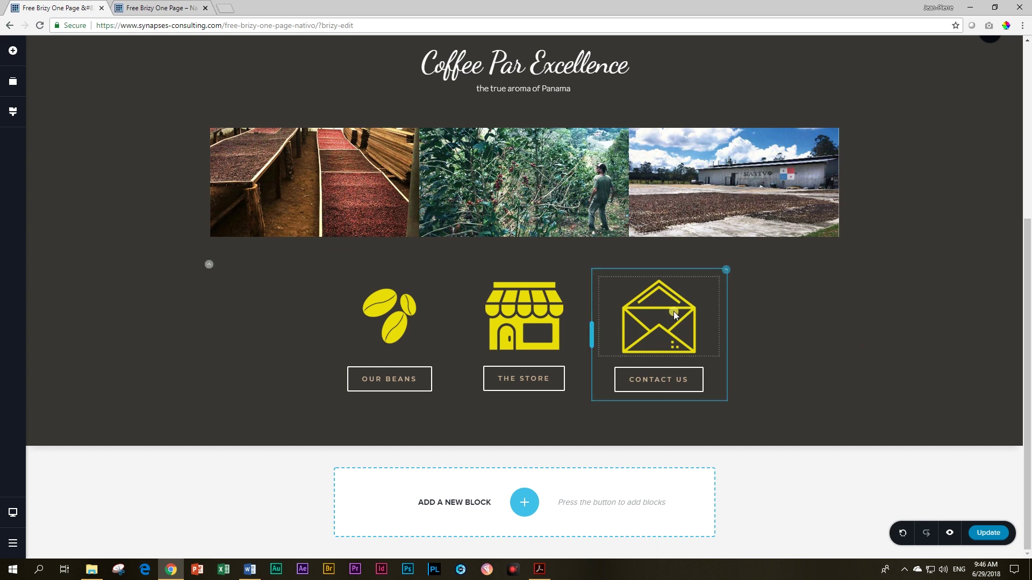
# Step: Resize the icons: set the store icon's height to 100 and shrink the envelope icon slightly
pyautogui.click(660, 314)
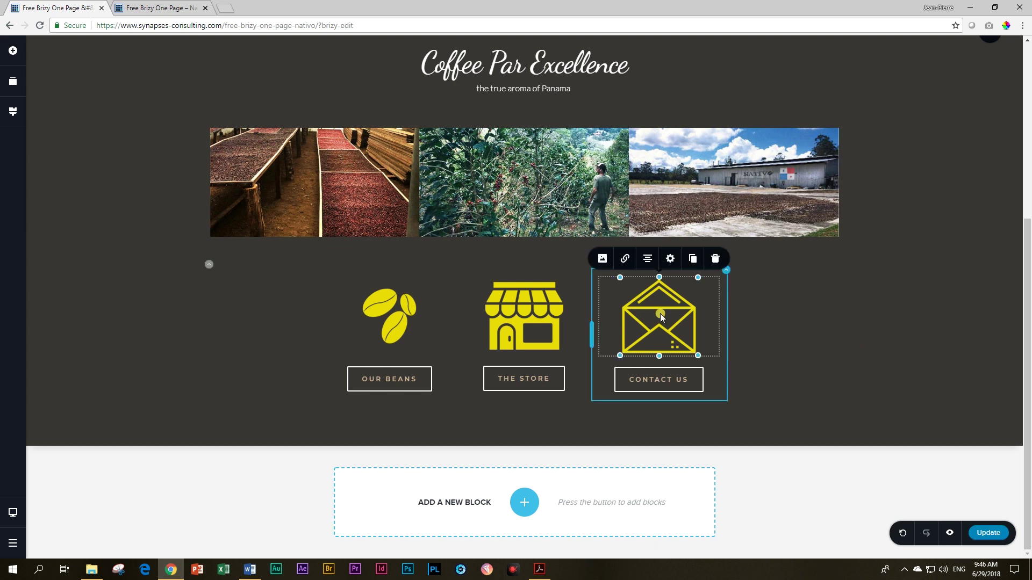
pyautogui.click(693, 349)
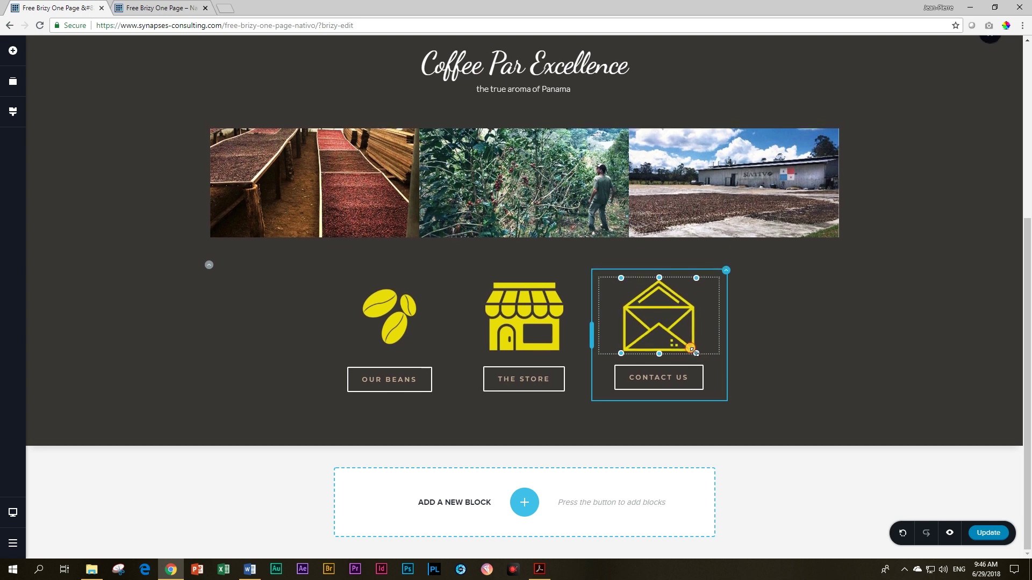
pyautogui.click(559, 348)
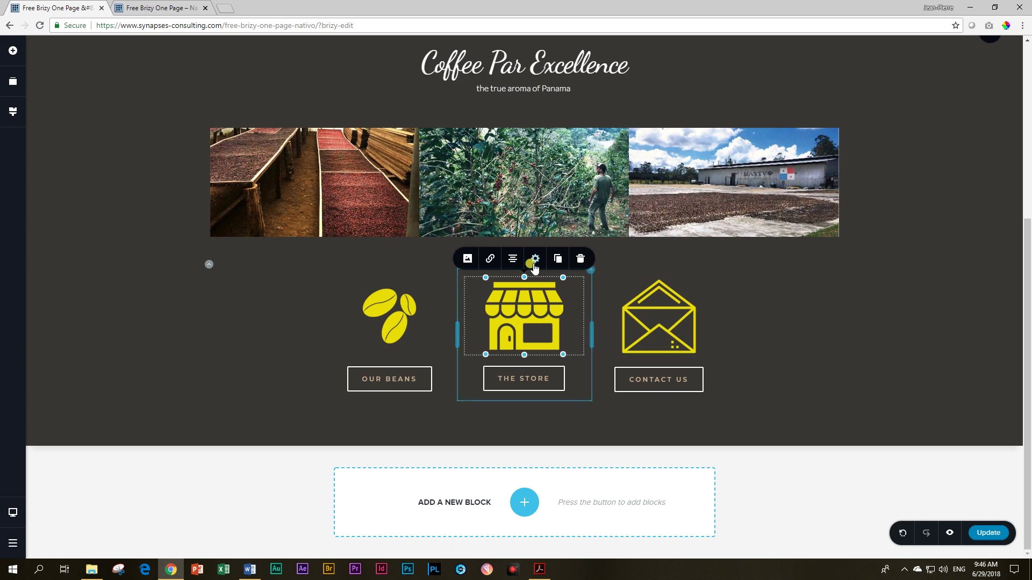
pyautogui.click(535, 259)
pyautogui.moveTo(579, 173); pyautogui.dragTo(563, 170)
pyautogui.write('100')
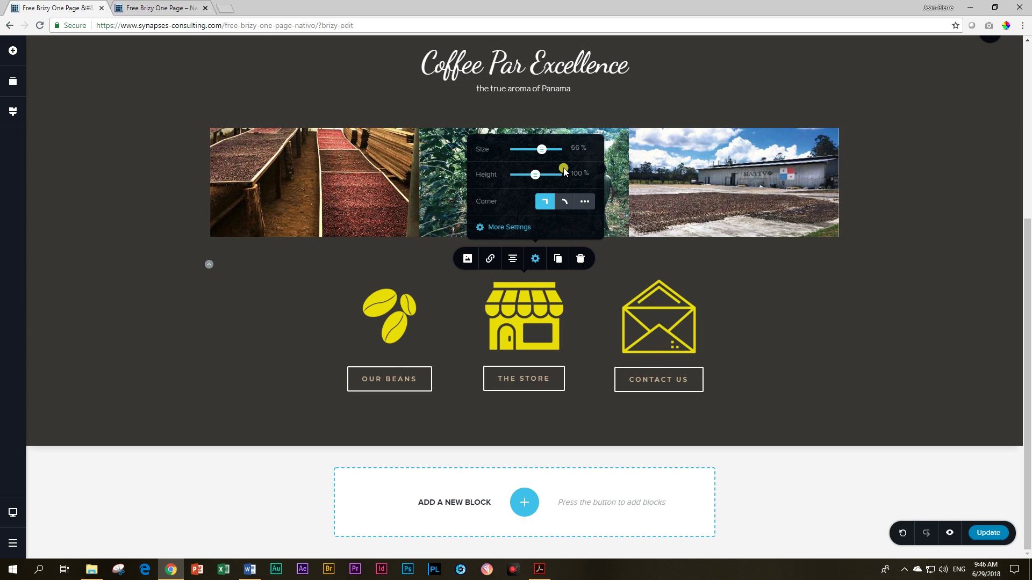
pyautogui.click(784, 314)
pyautogui.click(676, 379)
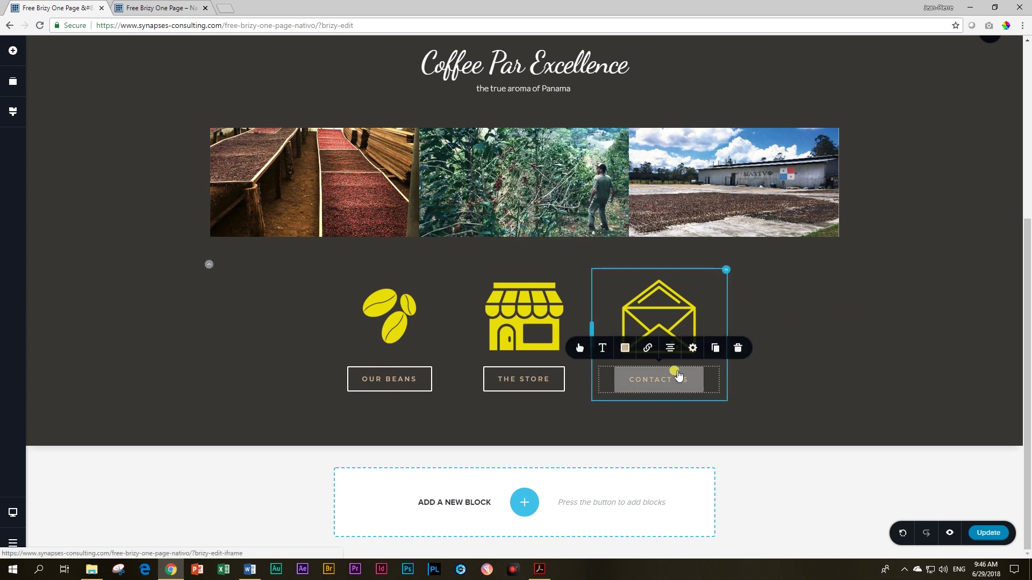
pyautogui.click(690, 347)
pyautogui.moveTo(695, 354); pyautogui.dragTo(696, 355)
pyautogui.click(882, 352)
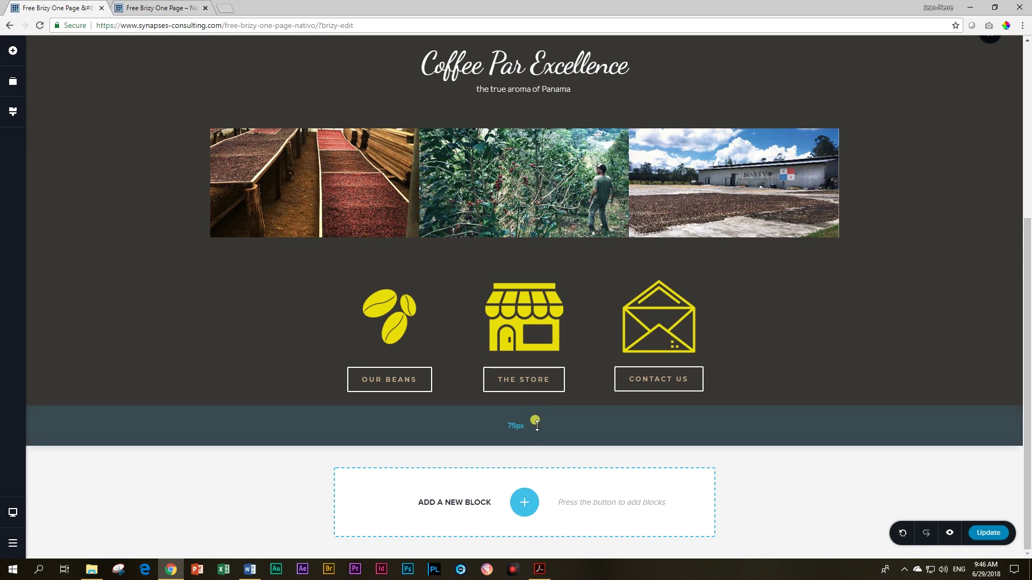
# Step: Place a yellow divider line below the icon buttons and change its line style
pyautogui.click(15, 56)
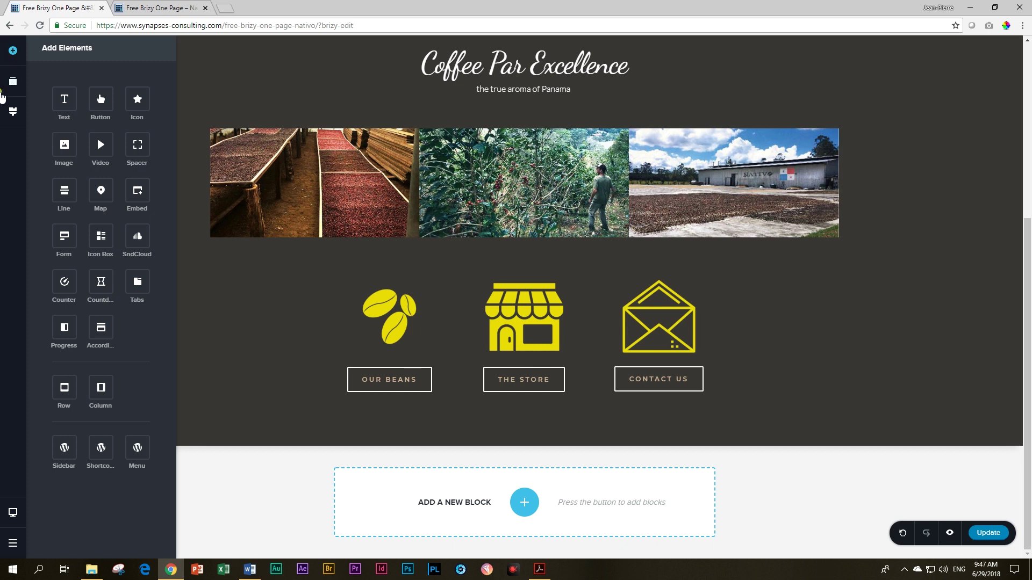
pyautogui.moveTo(64, 192); pyautogui.dragTo(503, 404)
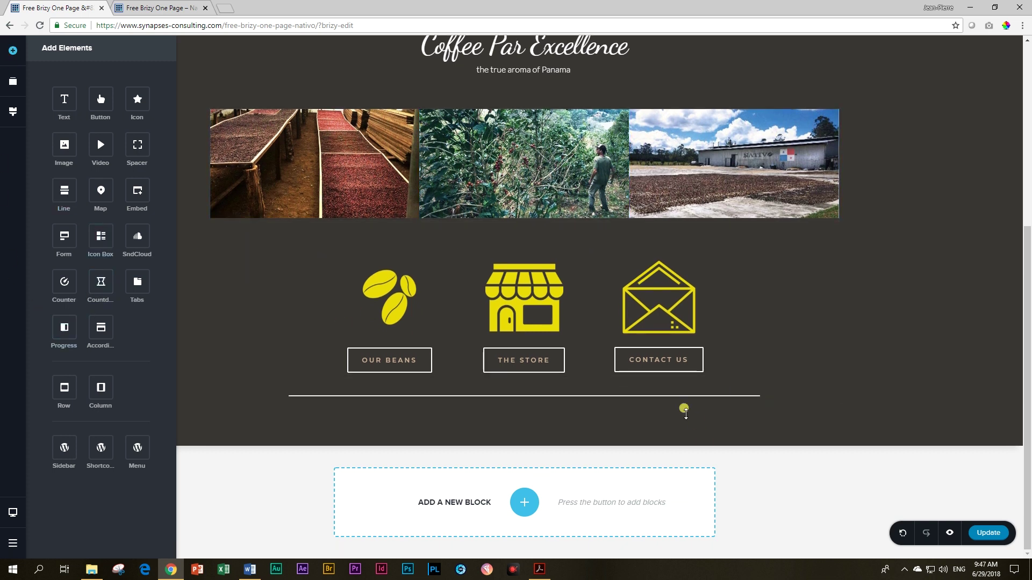
pyautogui.click(527, 396)
pyautogui.click(490, 373)
pyautogui.click(482, 326)
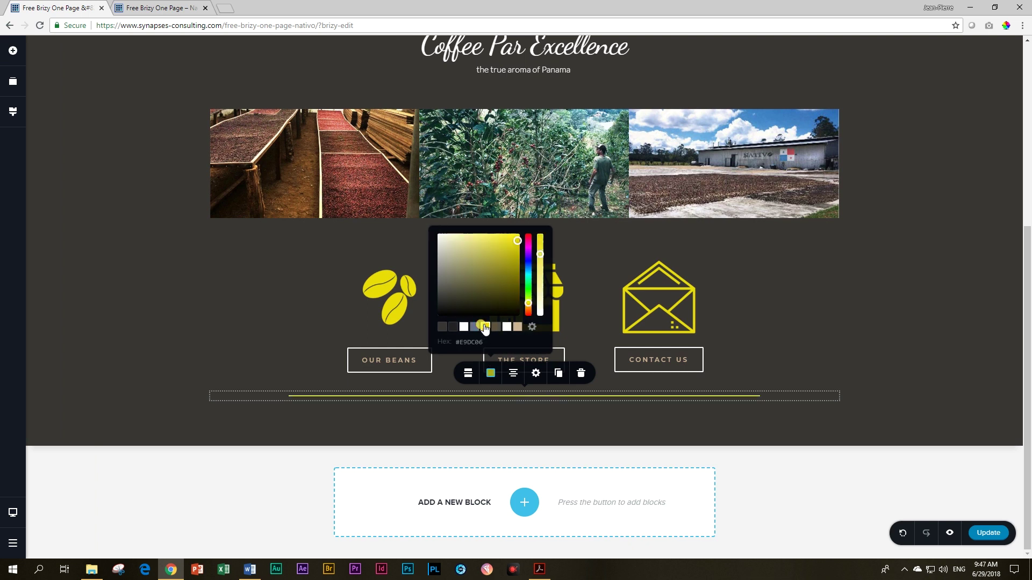
pyautogui.click(467, 373)
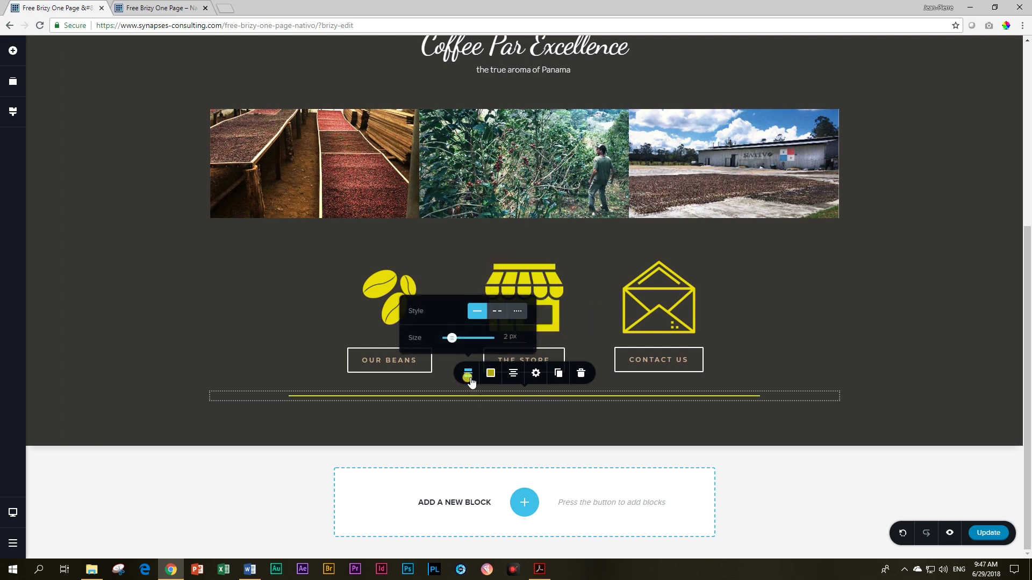
pyautogui.click(518, 317)
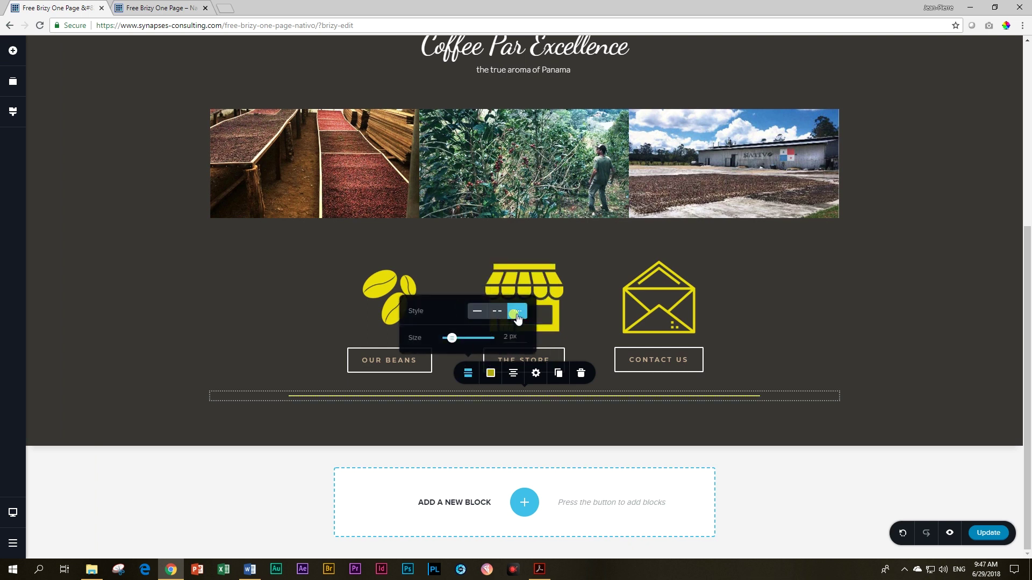
# Step: Centre the divider at 37% width, then add a spacer beneath the photo strip
pyautogui.click(513, 375)
pyautogui.click(512, 374)
pyautogui.click(512, 375)
pyautogui.click(536, 373)
pyautogui.moveTo(547, 321); pyautogui.dragTo(530, 320)
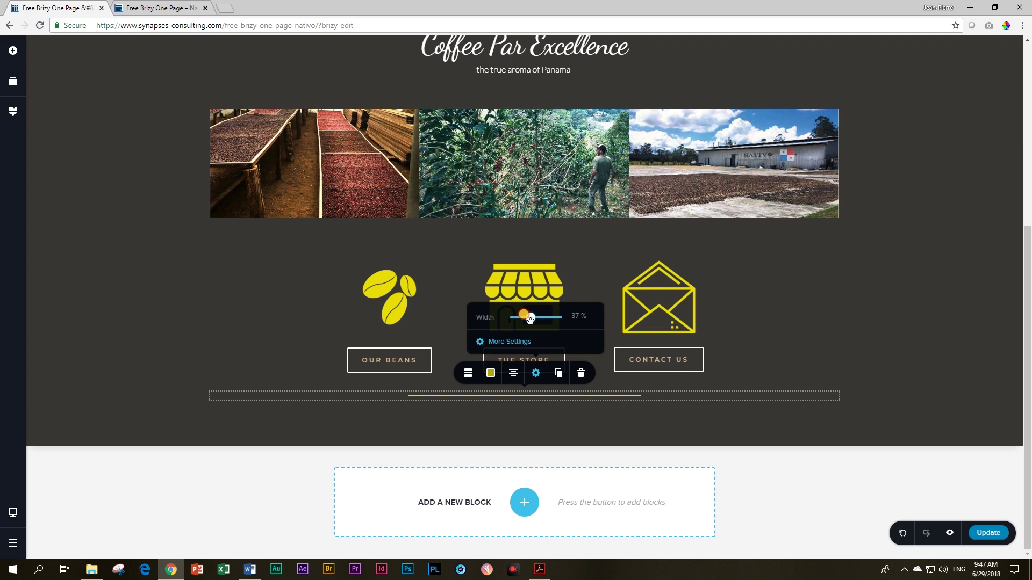
pyautogui.click(790, 373)
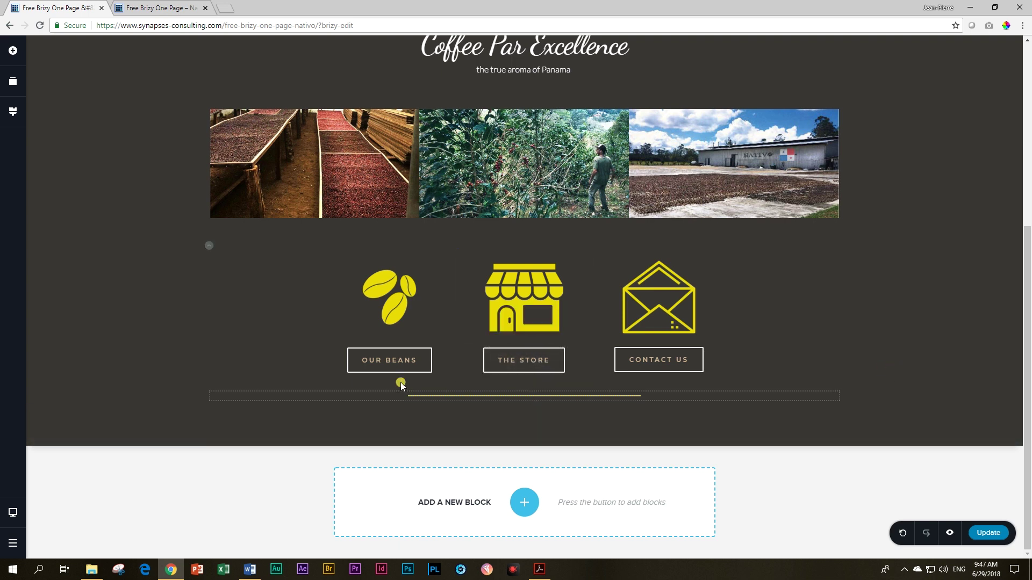
pyautogui.click(13, 51)
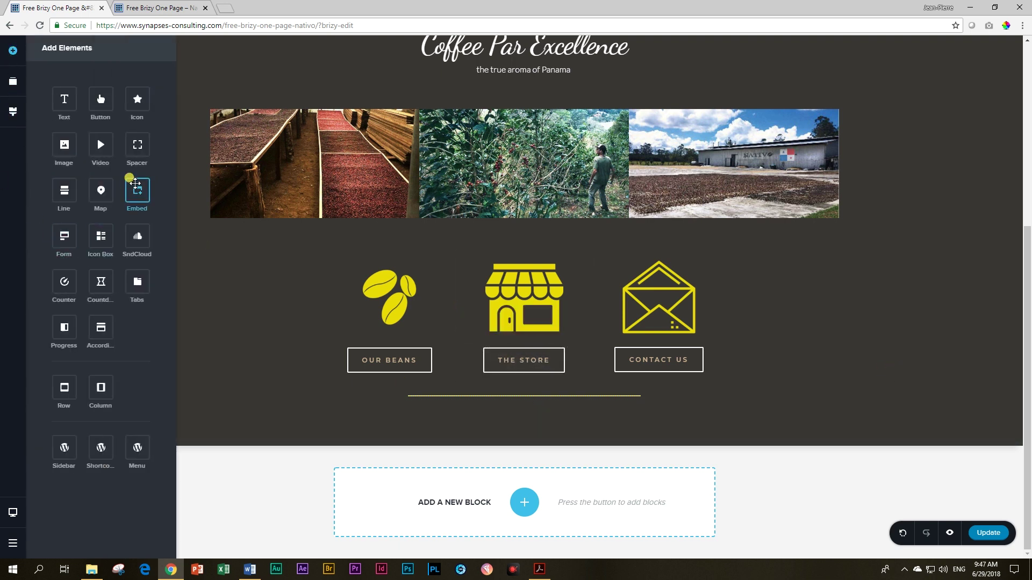
pyautogui.moveTo(137, 144); pyautogui.dragTo(504, 383)
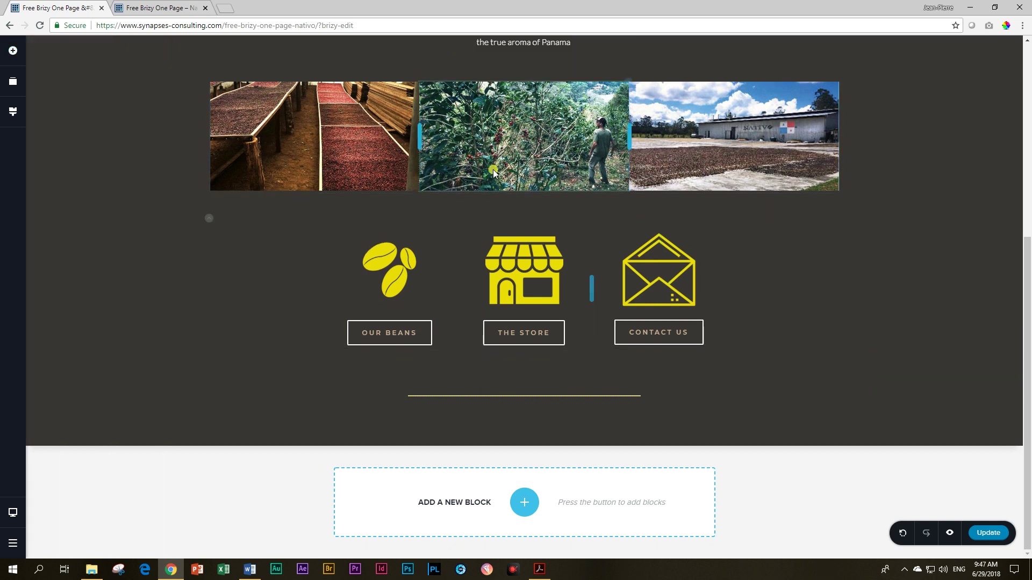
# Step: Drag the spacer below the photos taller so the icon row sits lower
pyautogui.scroll(2, 919, 290)
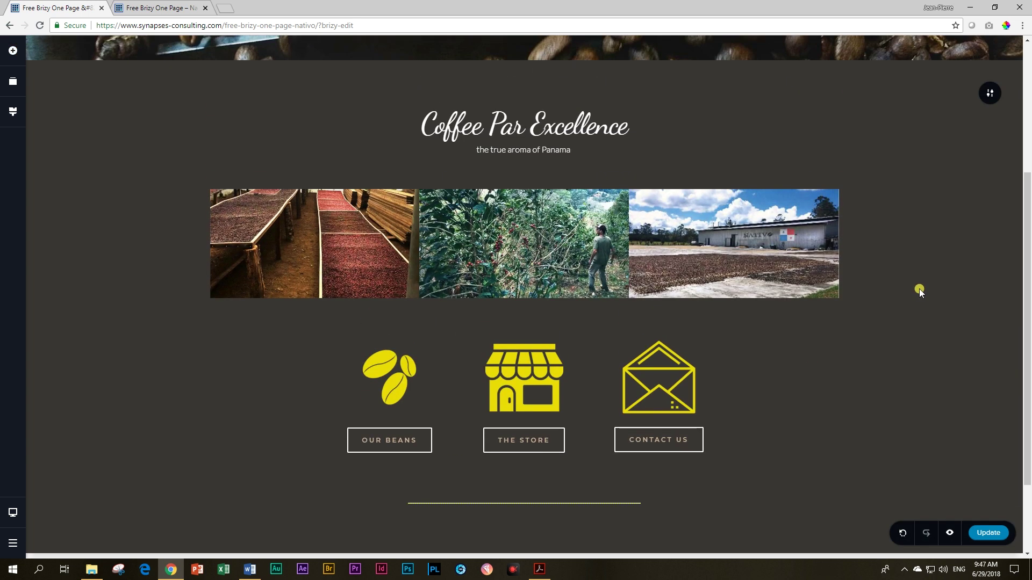
pyautogui.click(524, 318)
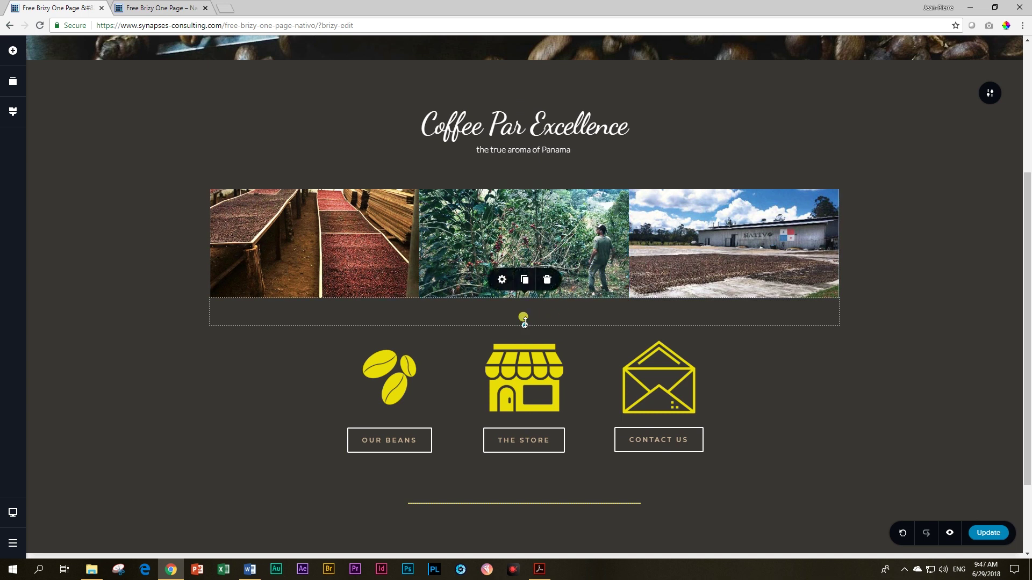
pyautogui.moveTo(524, 321); pyautogui.dragTo(523, 334)
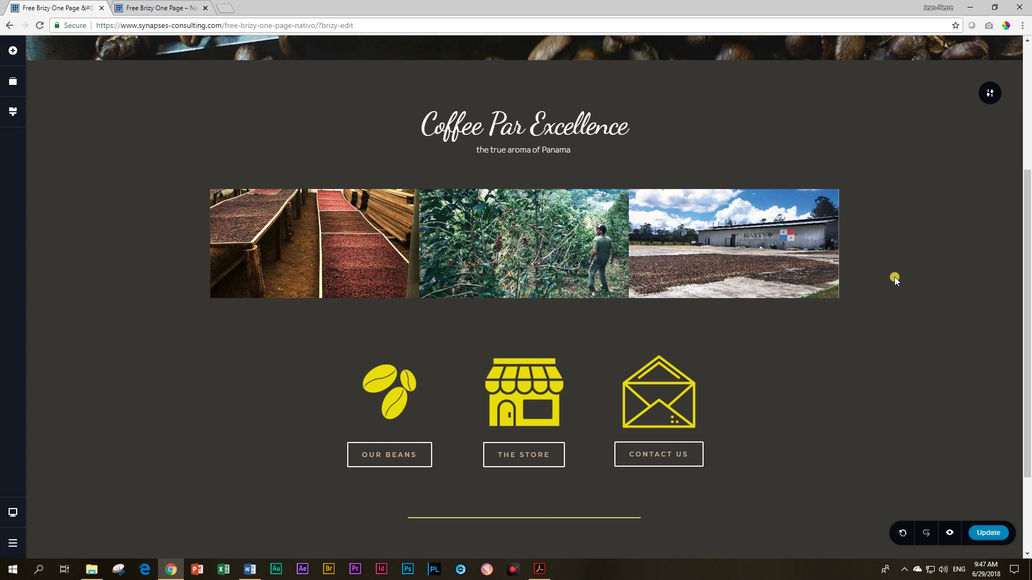
pyautogui.scroll(4, 765, 289)
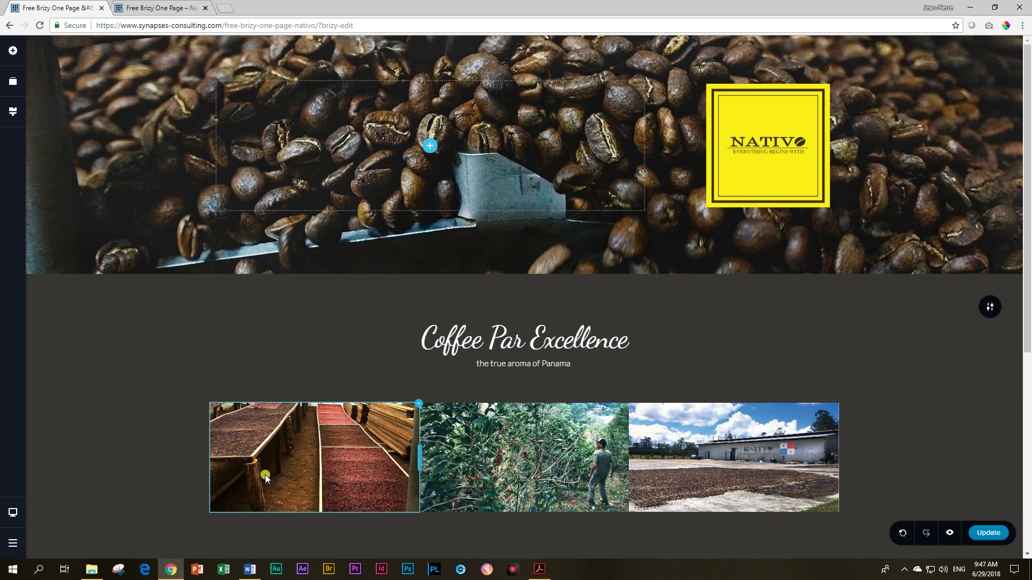
pyautogui.scroll(-2, 265, 475)
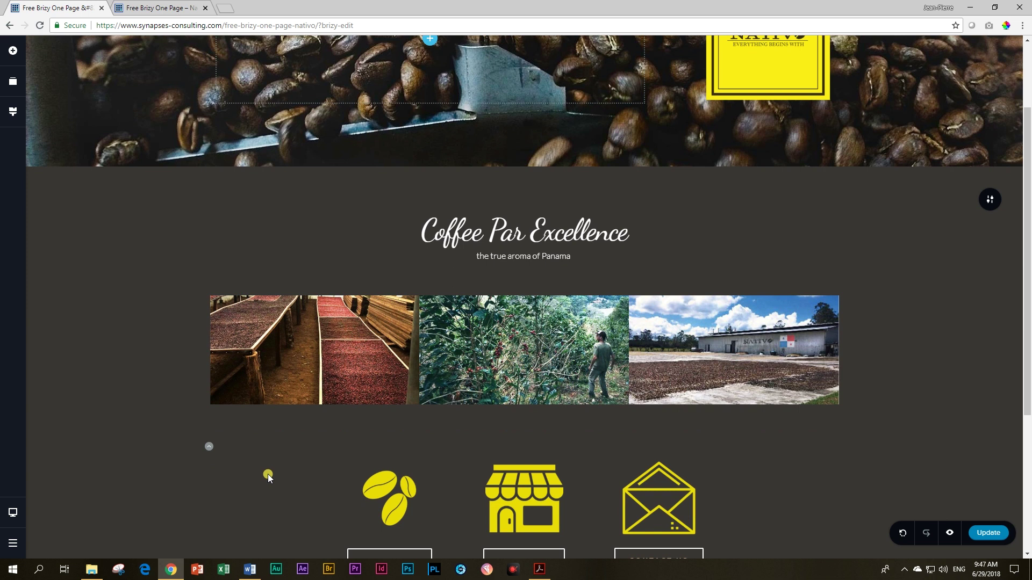
pyautogui.scroll(-3, 269, 475)
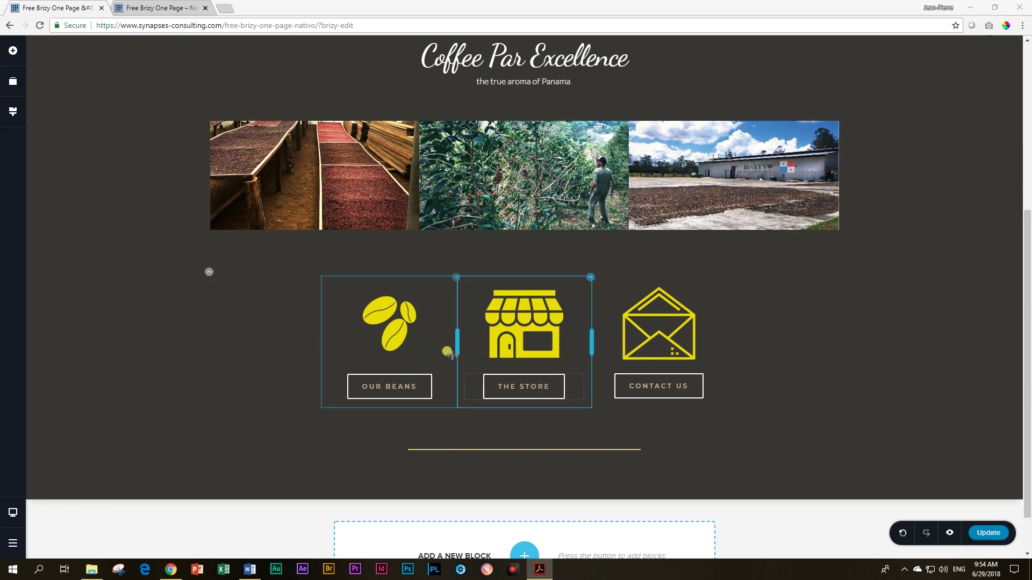
pyautogui.scroll(-1, 483, 376)
# Step: Add a blank section at the page bottom and delete its two-column row, leaving one container
pyautogui.click(517, 504)
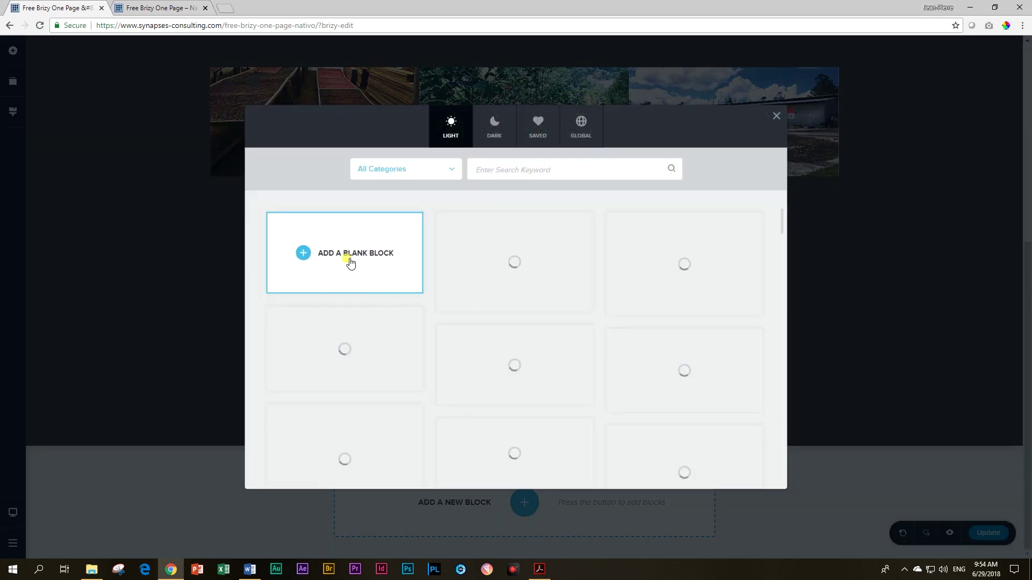
pyautogui.click(347, 263)
pyautogui.scroll(-3, 705, 410)
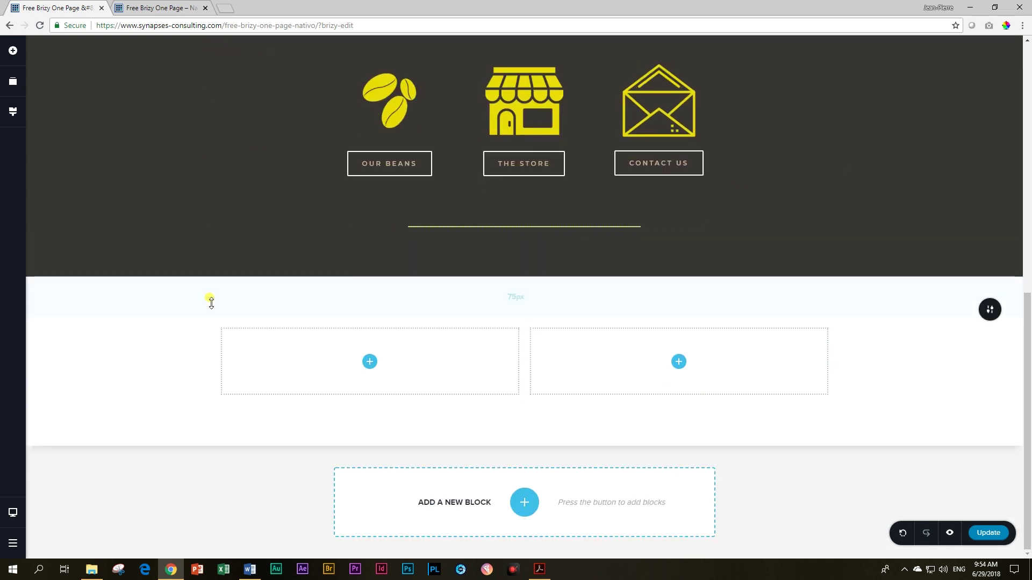
pyautogui.click(210, 320)
pyautogui.click(251, 297)
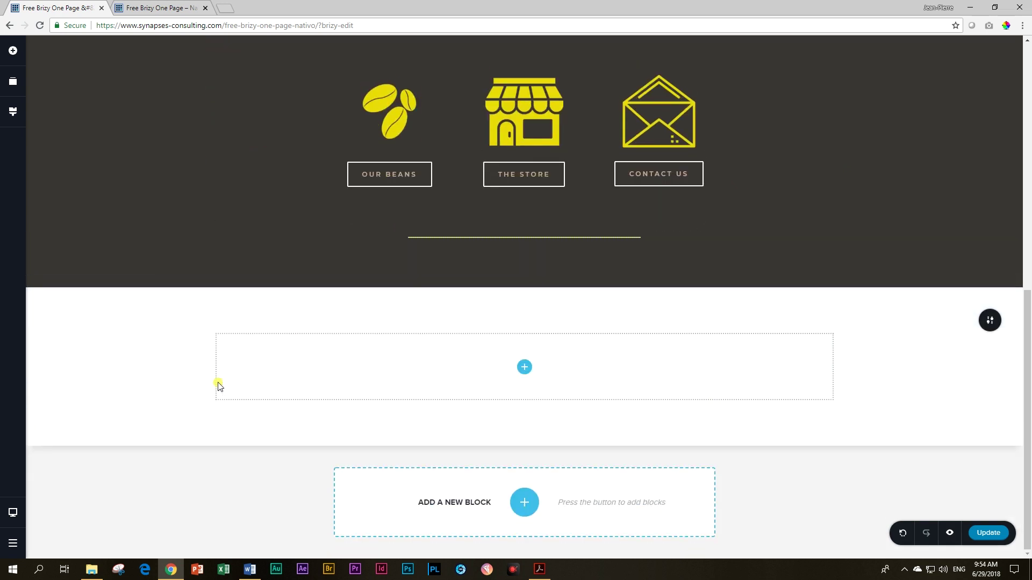
# Step: Give the new section a dark #3A3635 overlay and reduce its top padding to 49px
pyautogui.moveTo(990, 321)
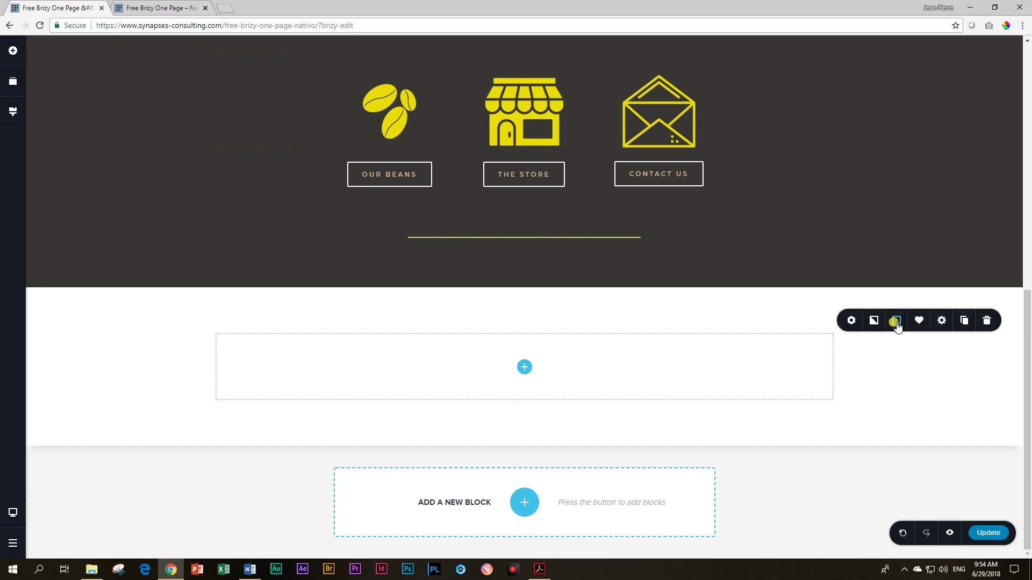
pyautogui.click(895, 321)
pyautogui.click(847, 275)
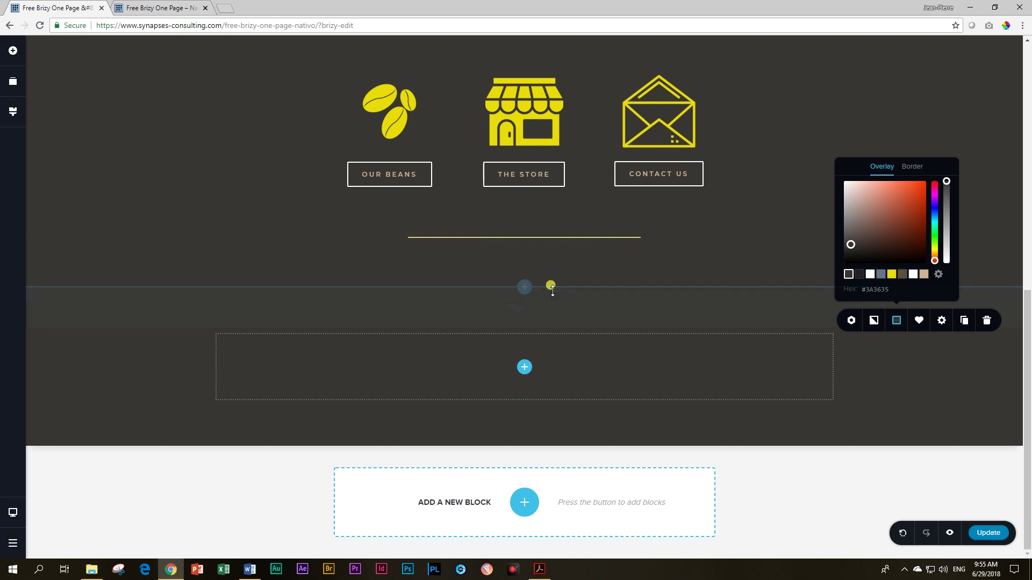
pyautogui.click(571, 264)
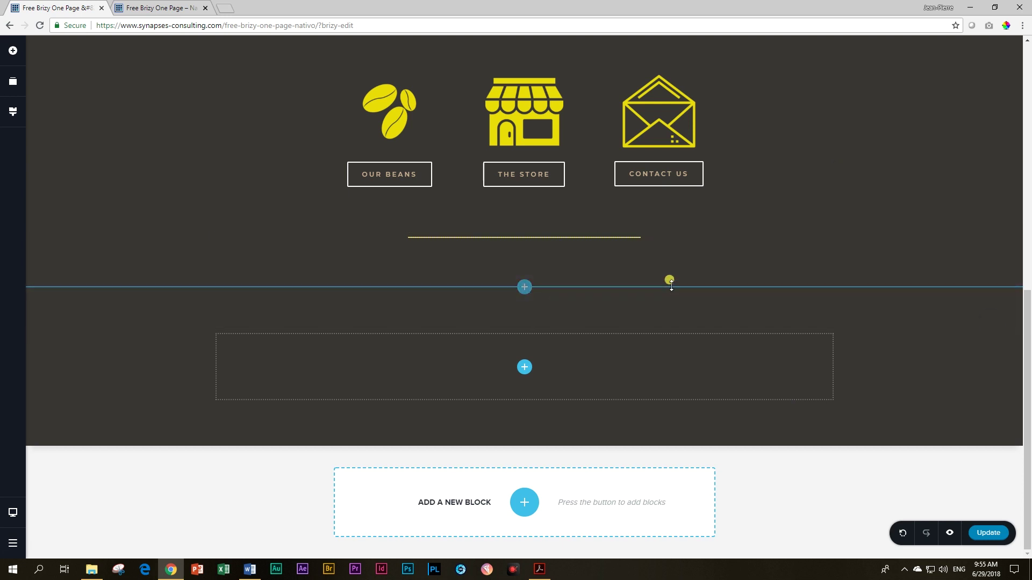
pyautogui.moveTo(672, 274); pyautogui.dragTo(682, 253)
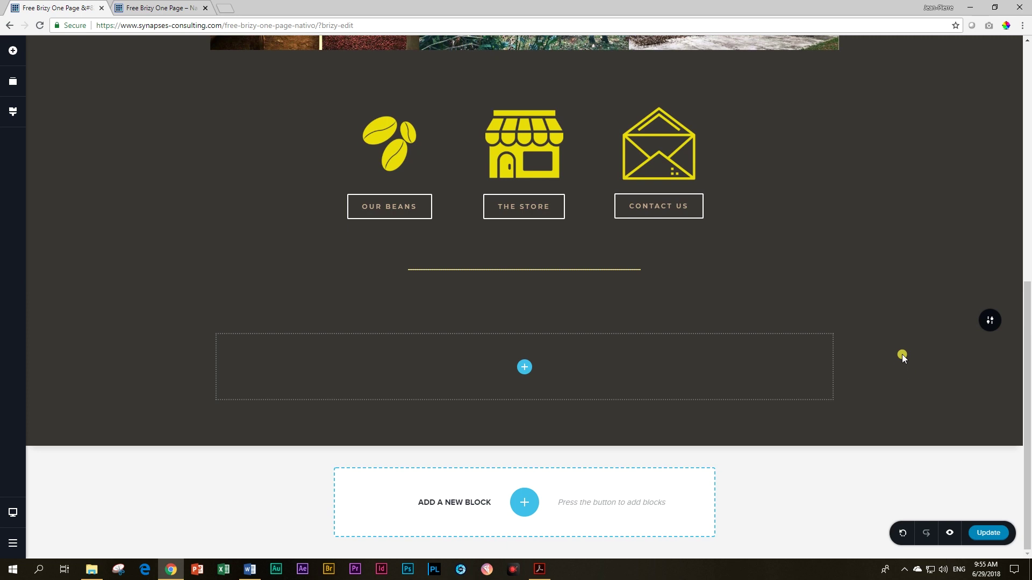
# Step: Add a column to the empty container, duplicate it, and size the three columns 30%, 40%, 30%
pyautogui.click(522, 369)
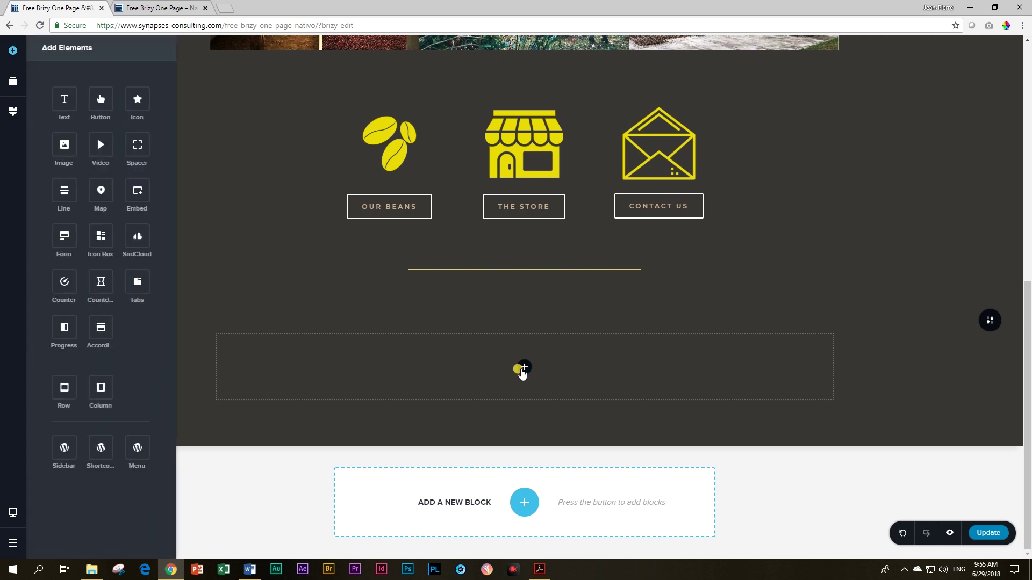
pyautogui.moveTo(94, 394); pyautogui.dragTo(525, 361)
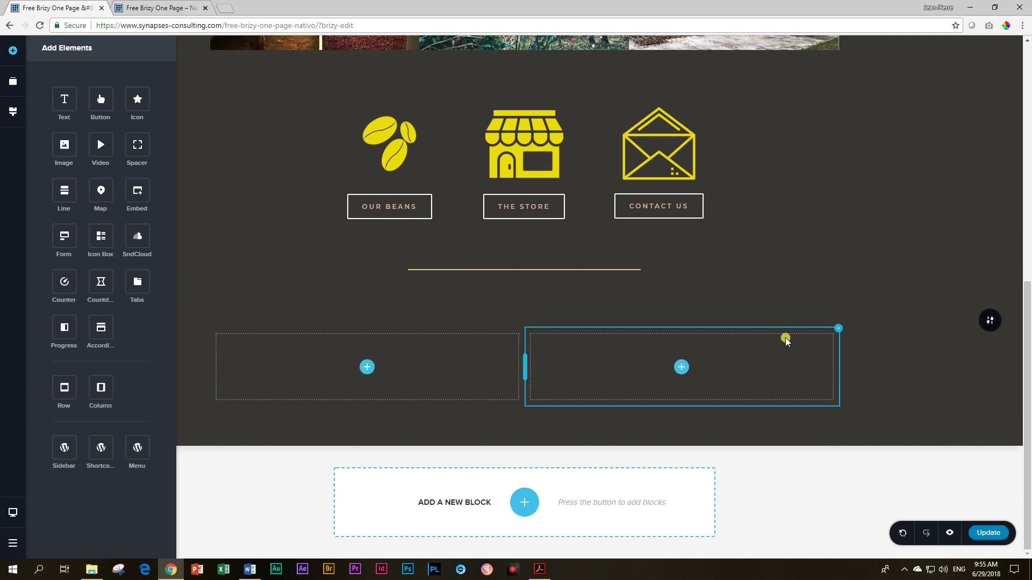
pyautogui.click(837, 331)
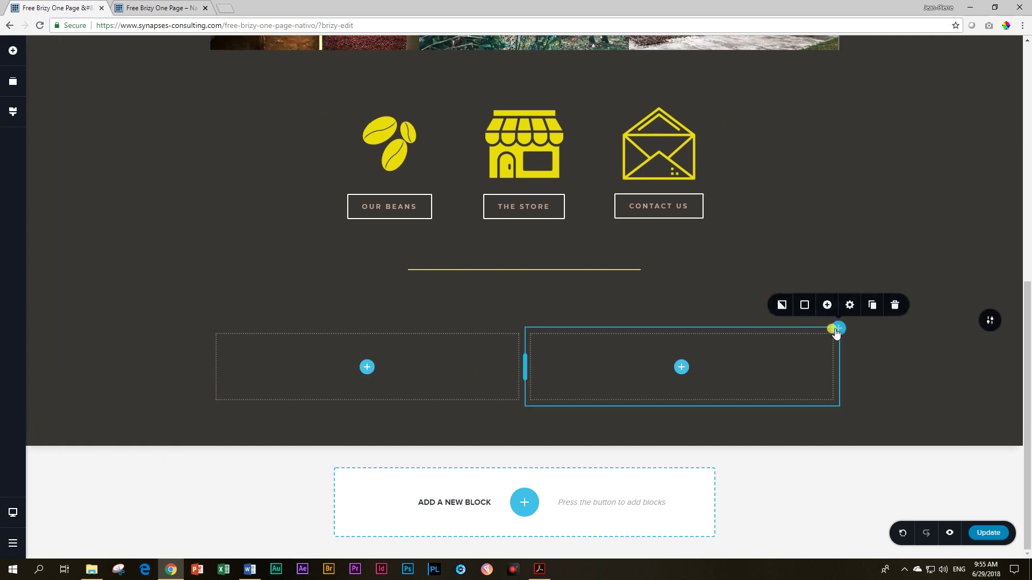
pyautogui.click(871, 310)
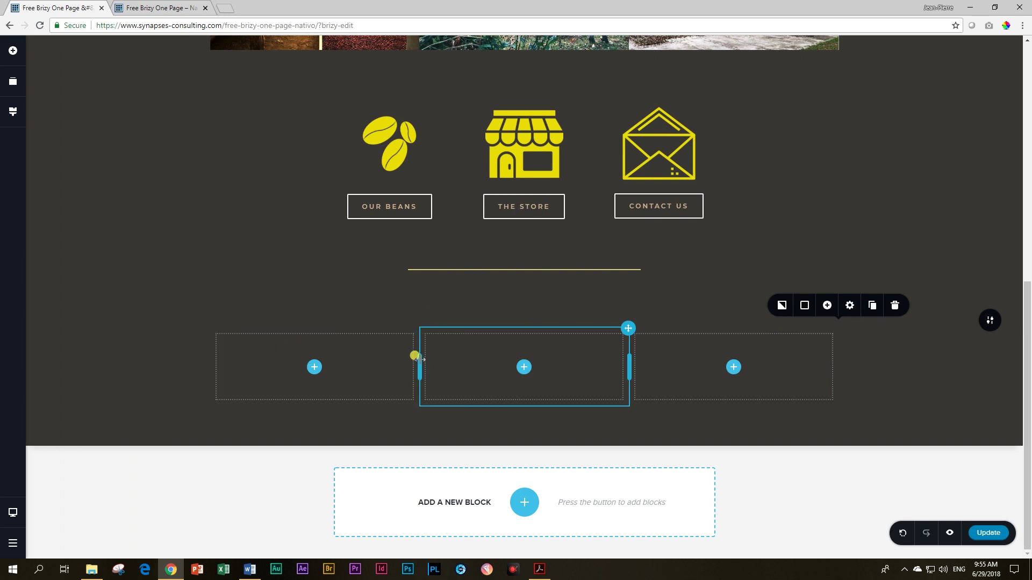
pyautogui.moveTo(418, 360); pyautogui.dragTo(398, 361)
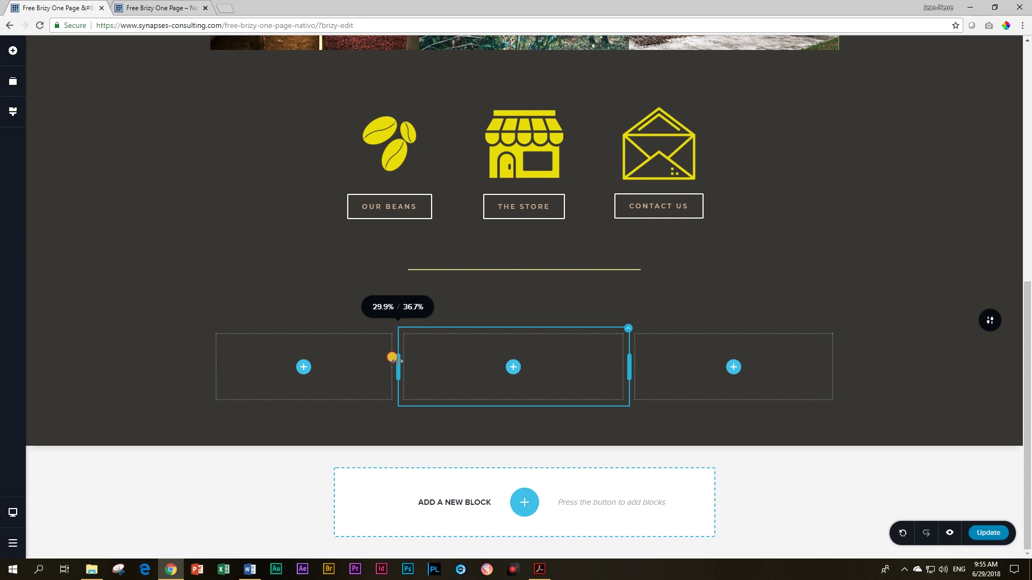
pyautogui.moveTo(398, 361); pyautogui.dragTo(398, 362)
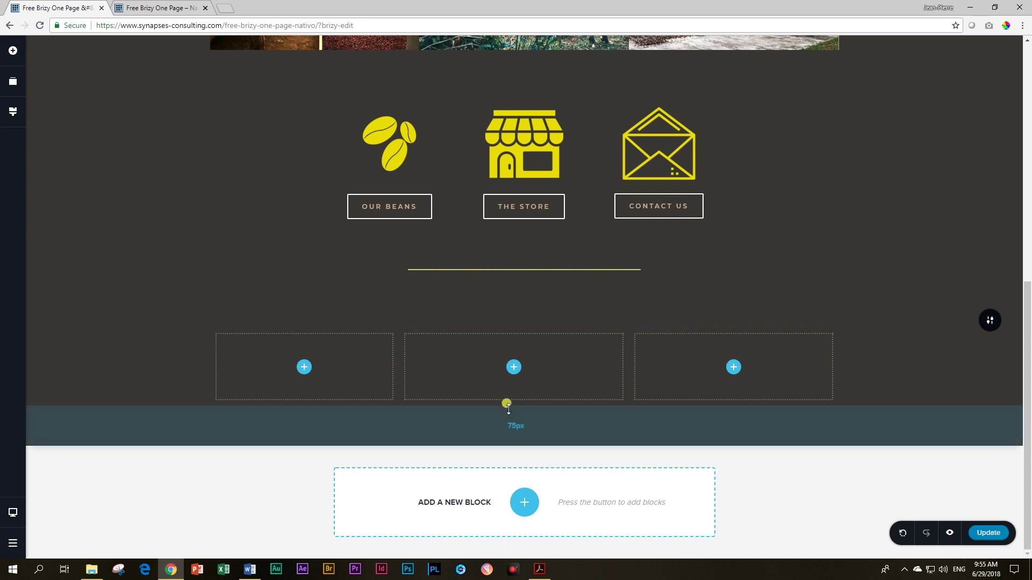
pyautogui.moveTo(624, 364); pyautogui.dragTo(646, 367)
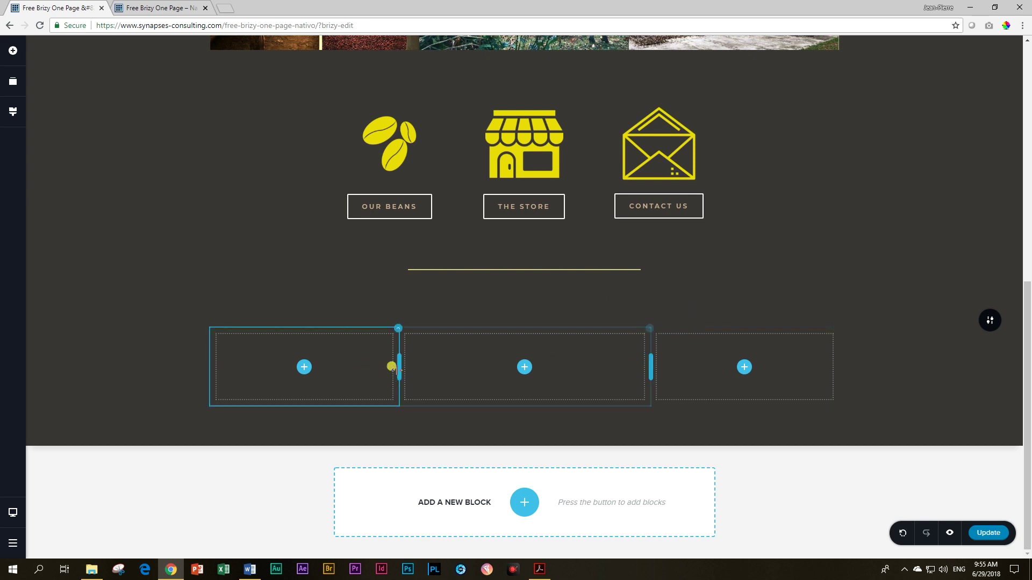
pyautogui.moveTo(393, 366)
# Step: Add another column, narrow the first to 30%, and put 'Heart of the Geisha' text in it
pyautogui.click(12, 50)
pyautogui.moveTo(99, 386); pyautogui.dragTo(218, 323)
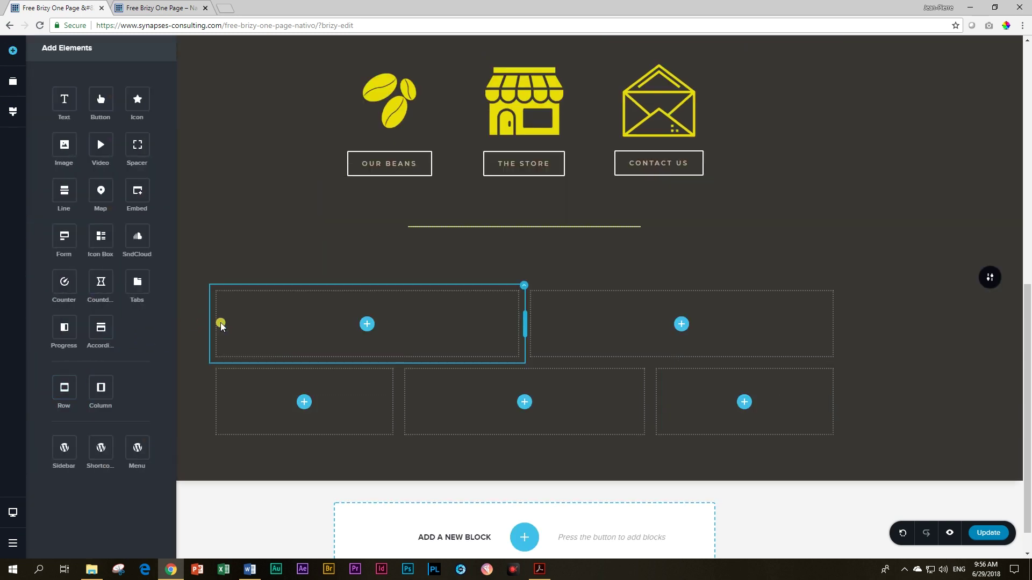
pyautogui.moveTo(518, 313); pyautogui.dragTo(393, 320)
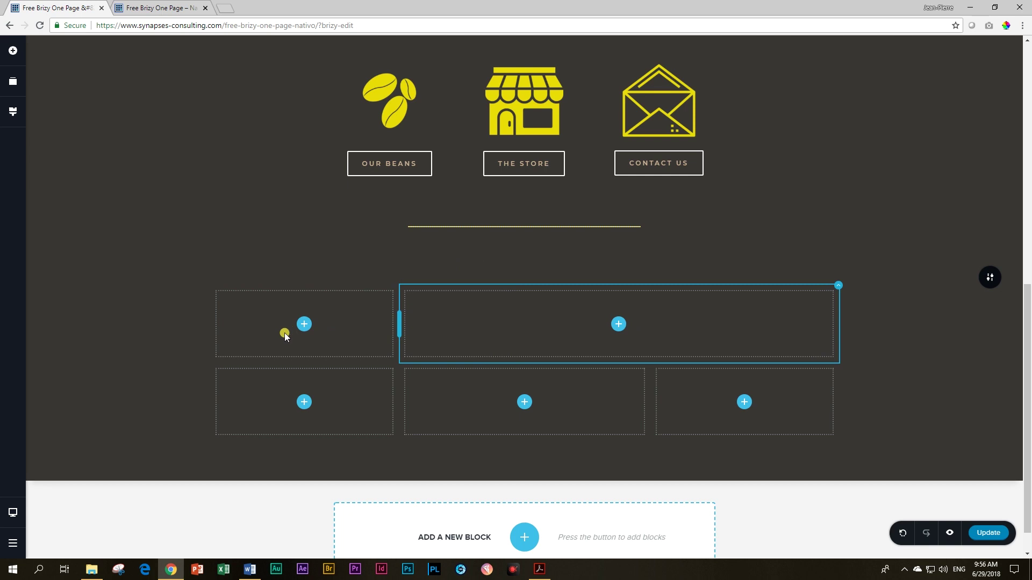
pyautogui.click(13, 50)
pyautogui.moveTo(64, 99); pyautogui.dragTo(297, 301)
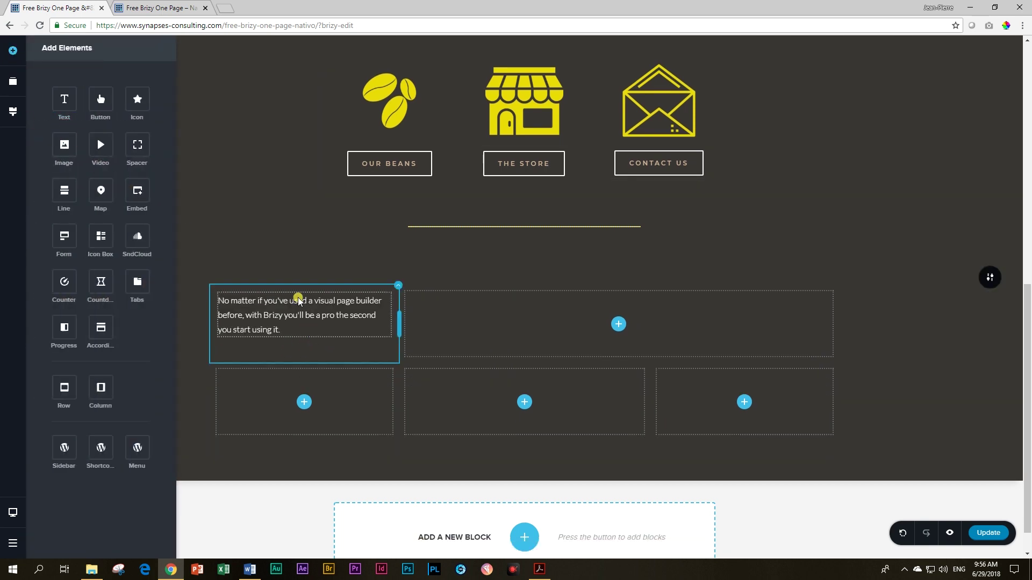
pyautogui.click(290, 297)
pyautogui.tripleClick(292, 294)
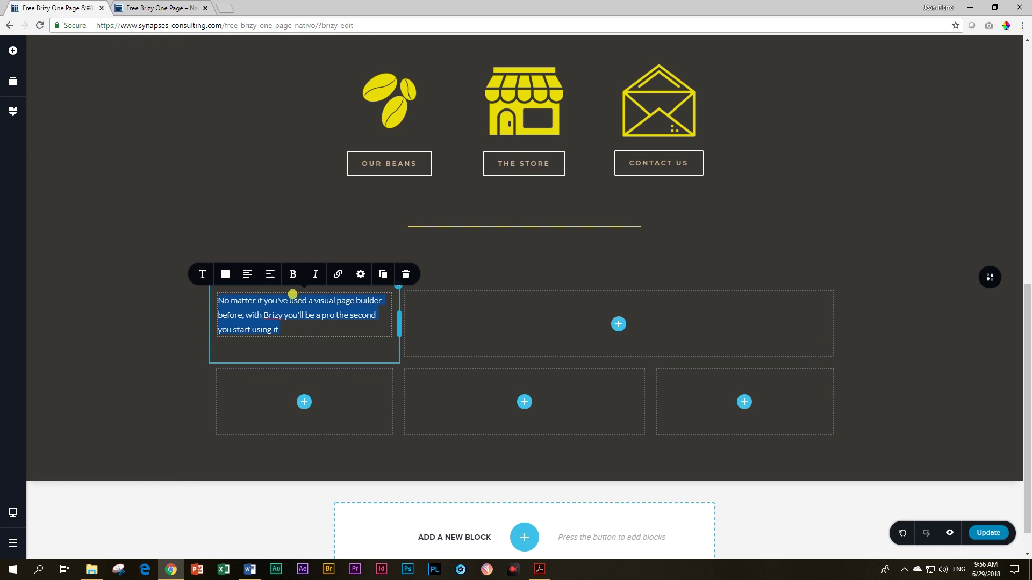
pyautogui.write('hEA')
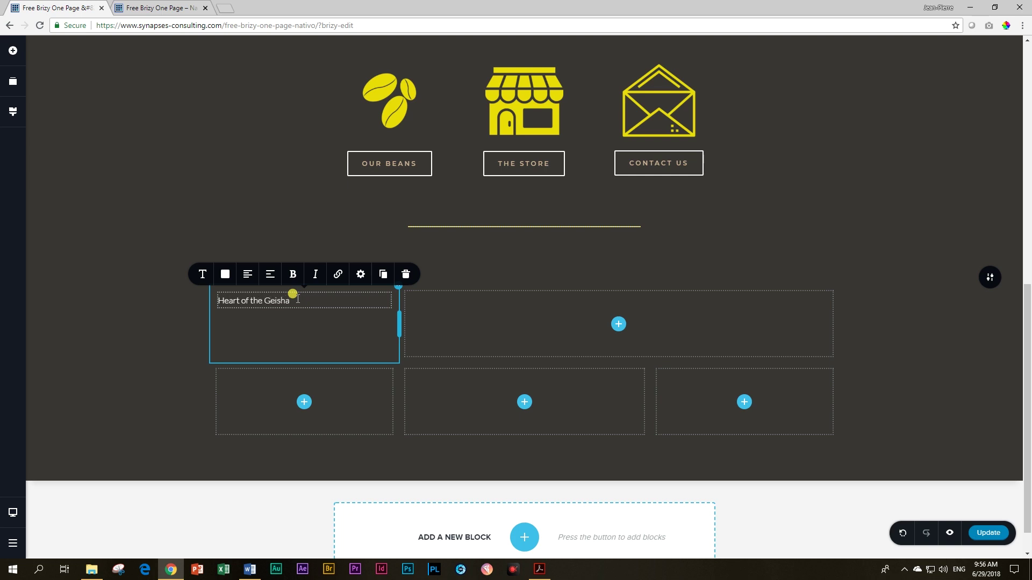
# Step: Style the heading with the Heading 1 preset and set its HTML tag to H1
pyautogui.click(202, 282)
pyautogui.click(274, 168)
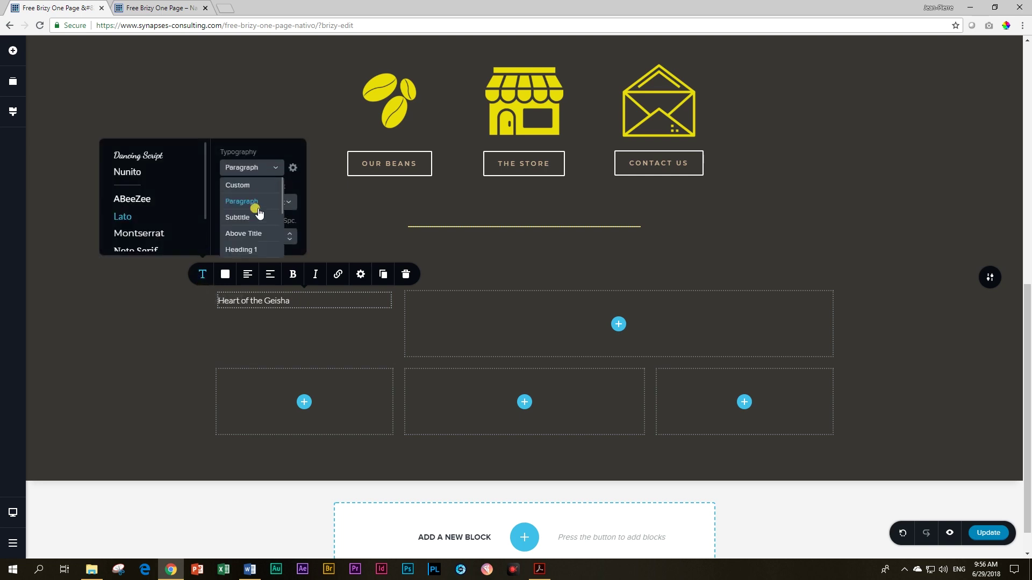
pyautogui.click(249, 250)
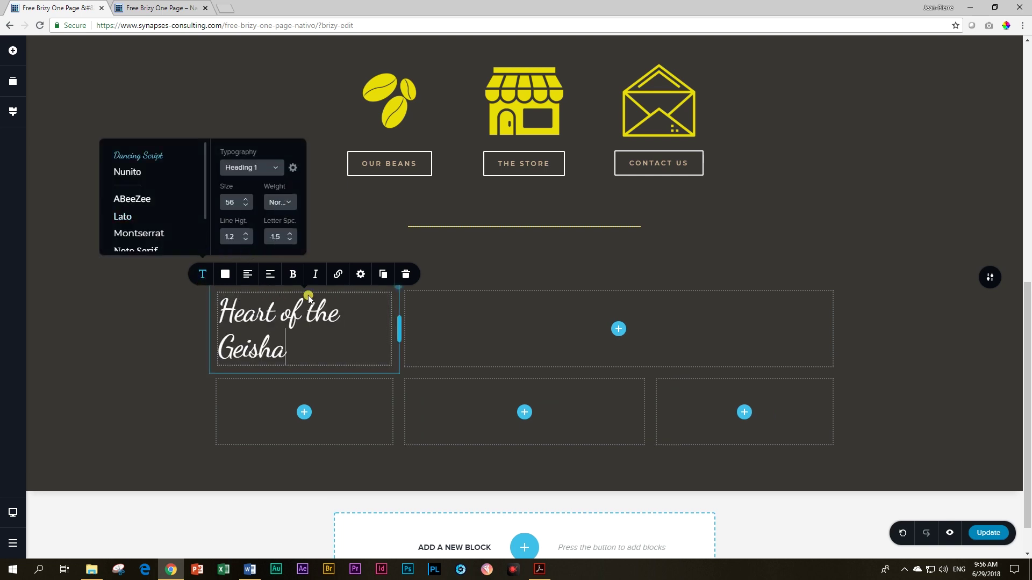
pyautogui.click(359, 275)
pyautogui.click(404, 217)
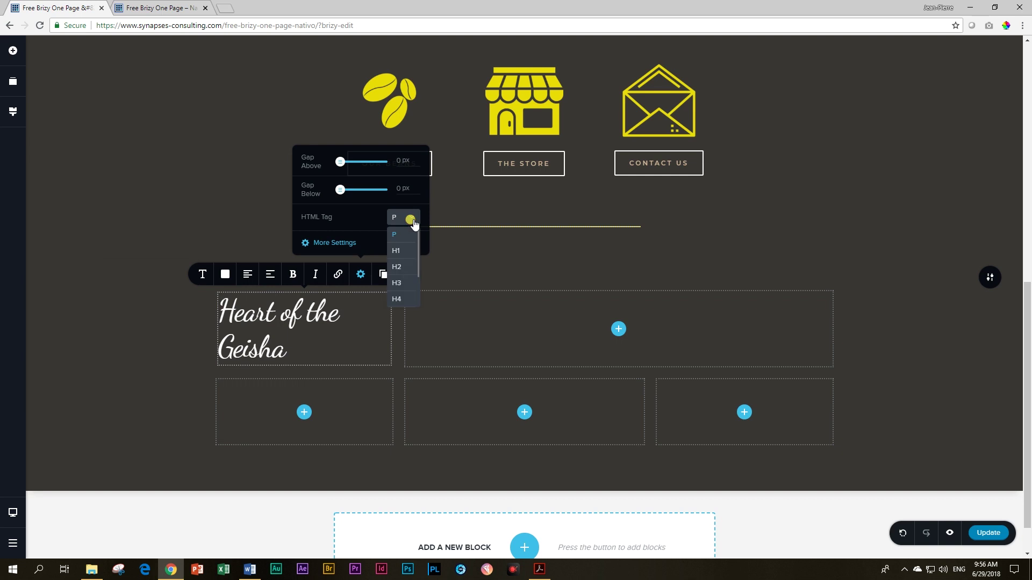
pyautogui.click(400, 250)
pyautogui.click(328, 310)
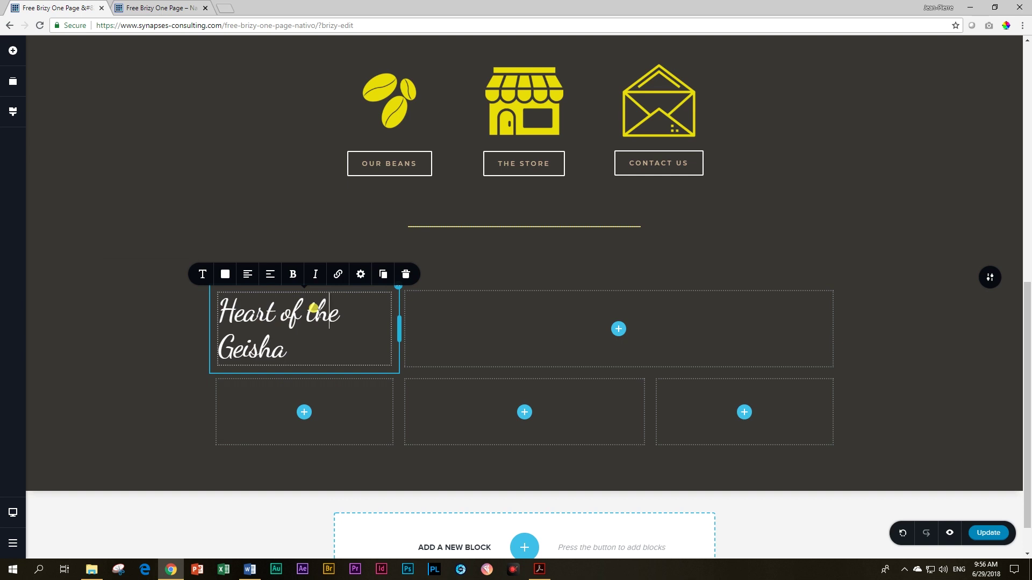
# Step: Add a text element below the heading and paste the Geisha coffee text from Word into it
pyautogui.click(303, 412)
pyautogui.moveTo(294, 413); pyautogui.dragTo(302, 426)
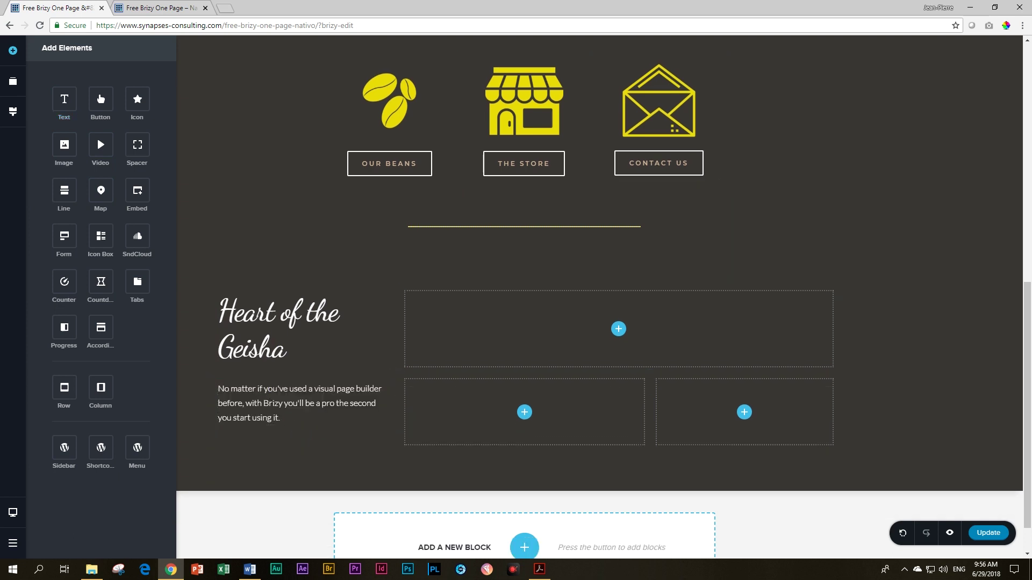
pyautogui.hotkey('alt', 'Tab')
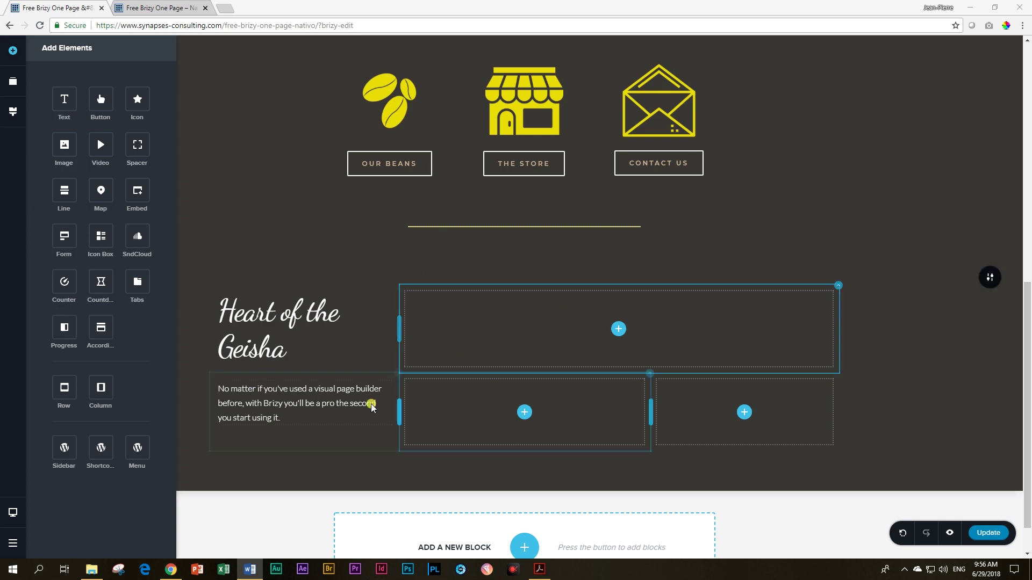
pyautogui.click(308, 395)
pyautogui.tripleClick(304, 391)
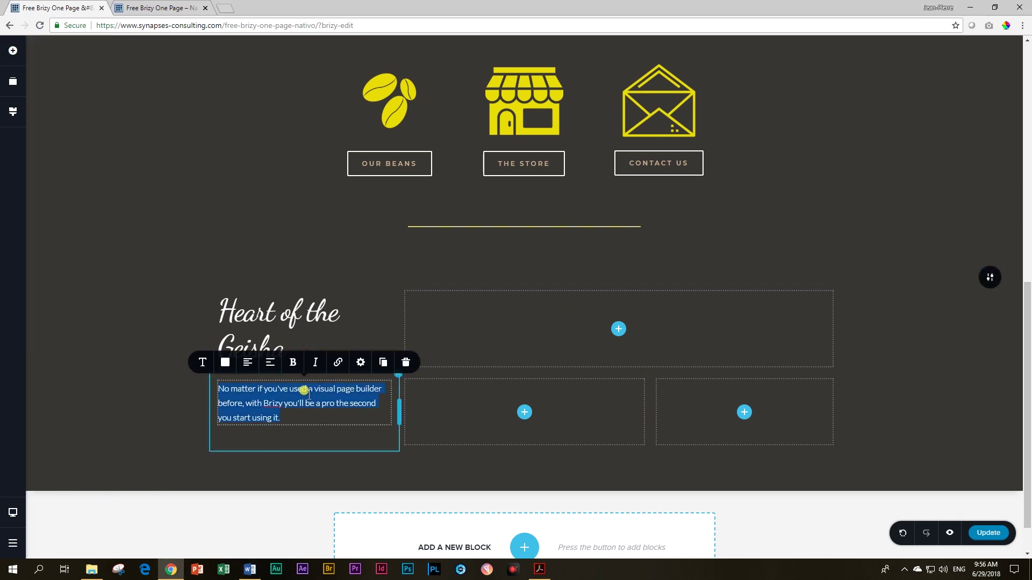
pyautogui.write('Geisha is a variety of coffee believed to have originated in the Gesha village in Ethiopia. It is considered to produce a very aromatic and floral cup of coffee and the demand for it has grown in recent years.Geisha was imported from Costa Rica to Panama in the Boquete region. It gained prominence and popularity in 2004, when Hacienda La Esmeralda entered a coffee competition with a lot of Geisha that proved to be very unusual and distinct.Now, this magnificent taste is also available and can be ordered from Nativo or enjoyed in our shop.')
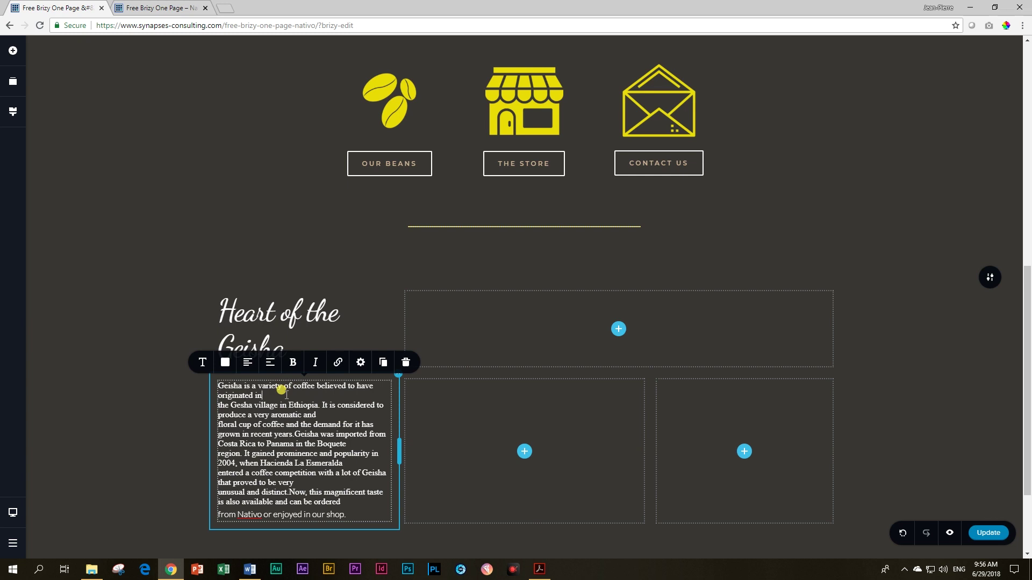
# Step: Fix the pasted text's line breaks so it forms three clean paragraphs
pyautogui.press('Delete')
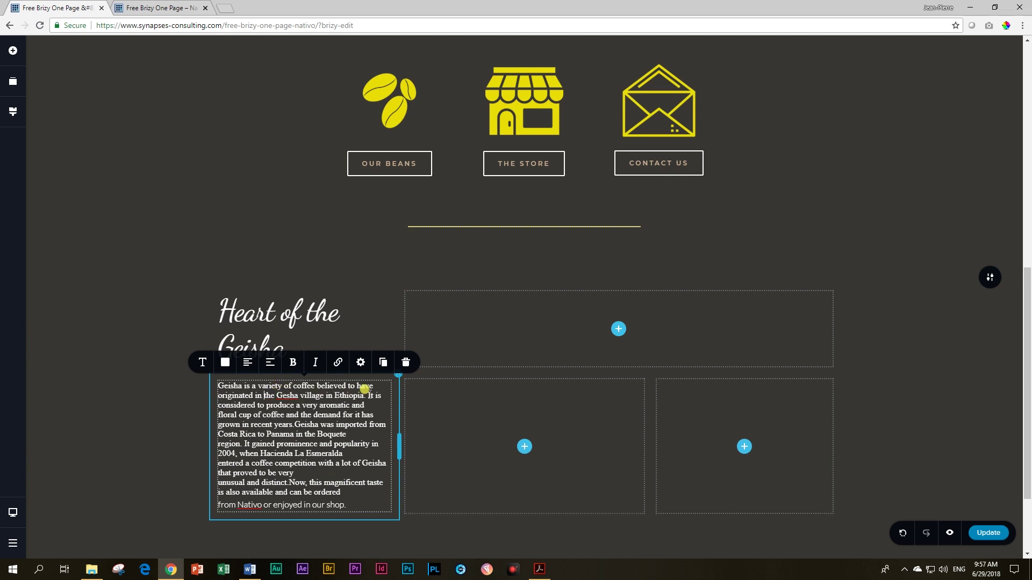
pyautogui.click(294, 425)
pyautogui.press('Return')
pyautogui.click(285, 443)
pyautogui.press('Delete')
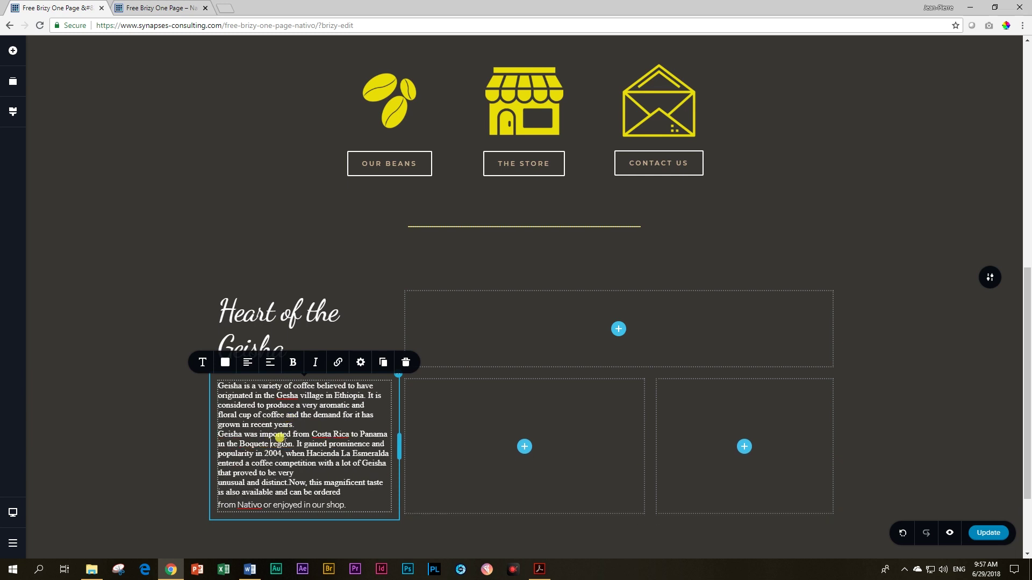
pyautogui.click(311, 473)
pyautogui.press('Delete')
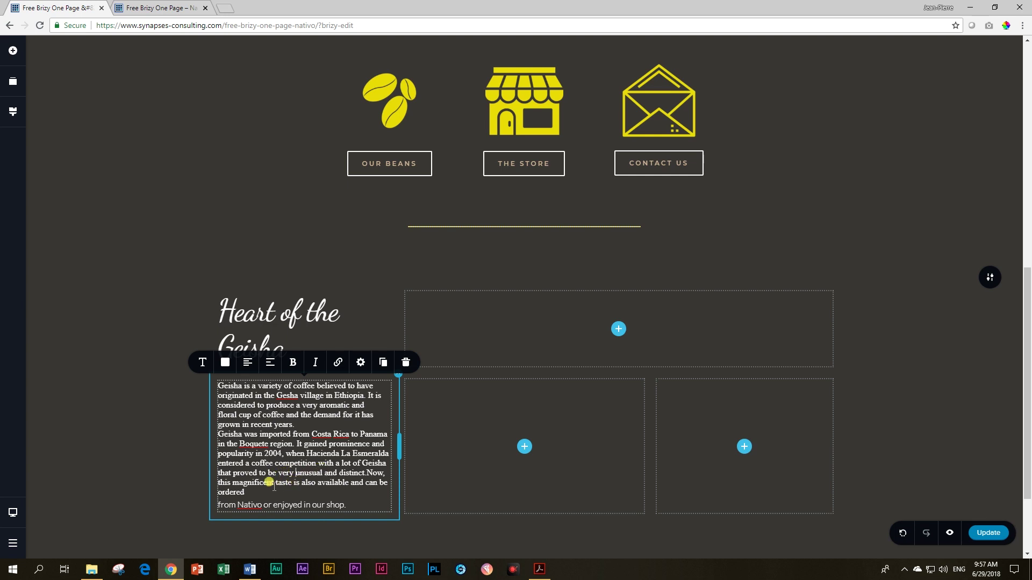
pyautogui.click(368, 473)
pyautogui.press('Return')
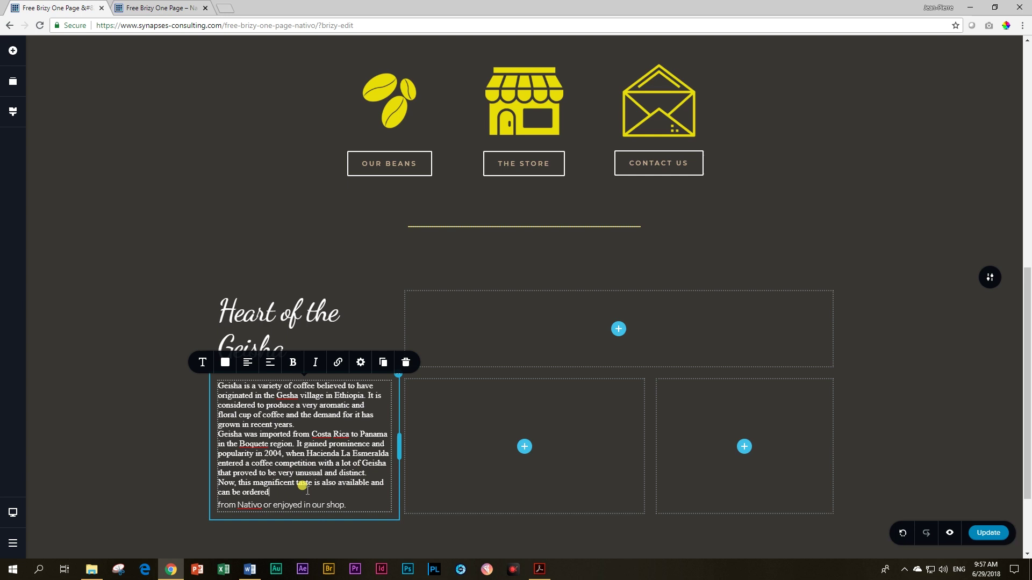
pyautogui.press('BackSpace')
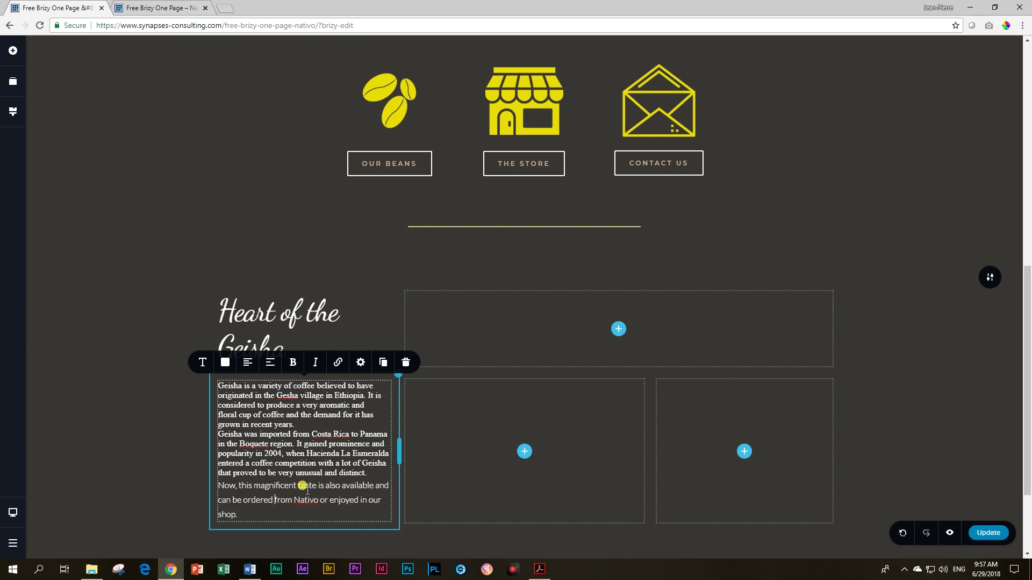
# Step: Apply the Paragraph typography preset to the whole text block
pyautogui.hotkey('ctrl', 'a')
pyautogui.click(203, 362)
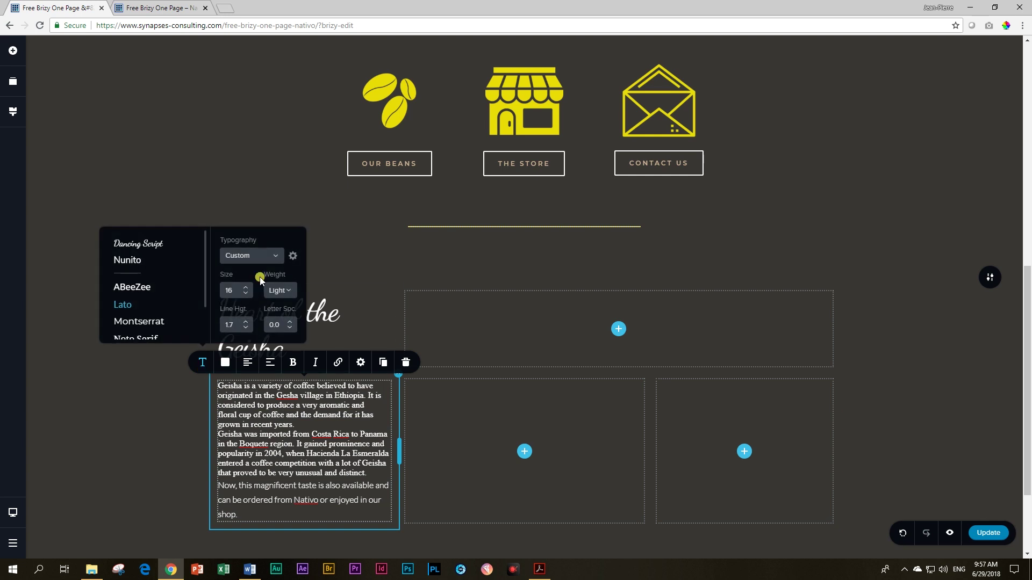
pyautogui.click(267, 258)
pyautogui.click(244, 292)
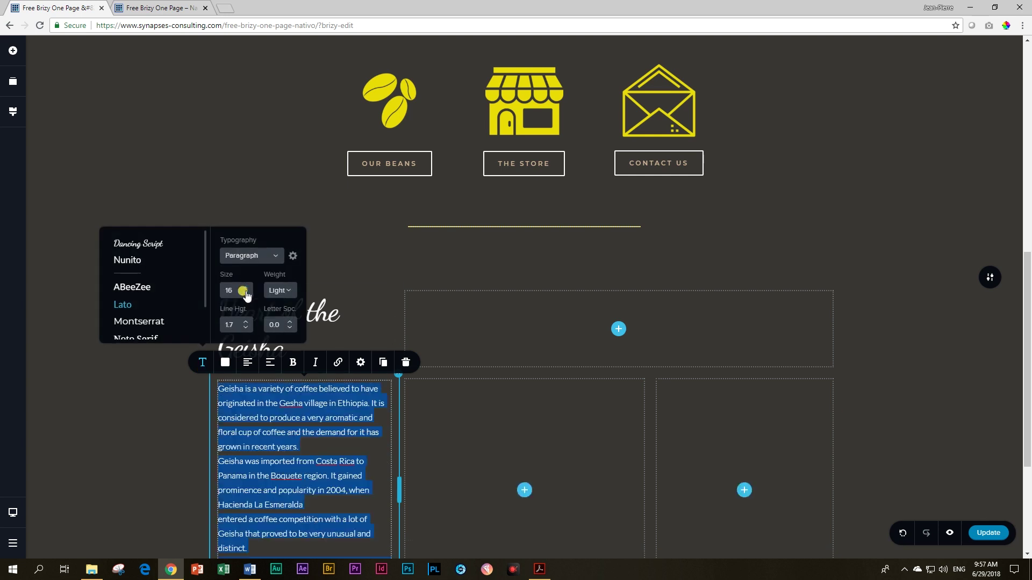
pyautogui.click(334, 445)
pyautogui.scroll(-2, 336, 432)
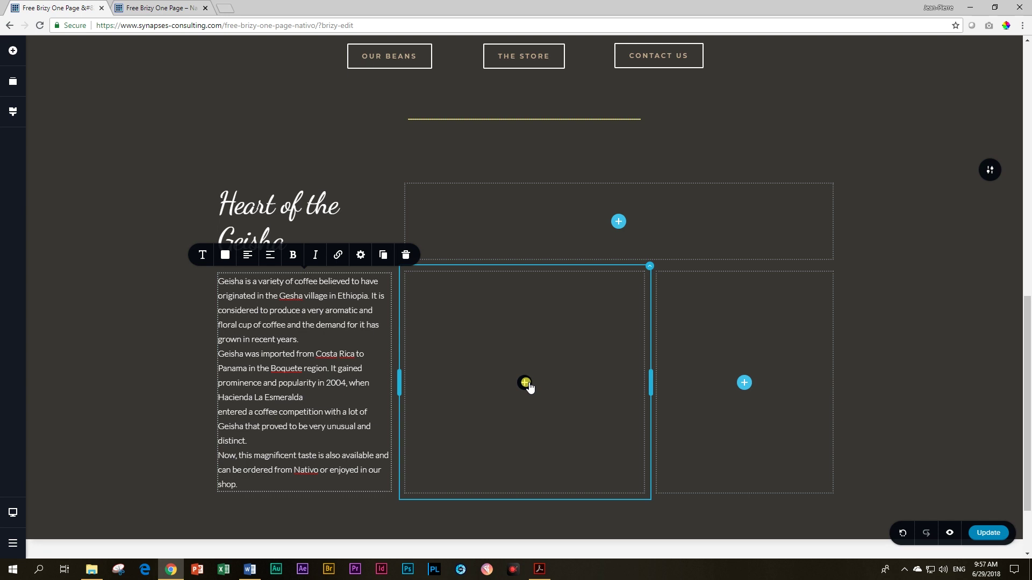
# Step: Insert the coffee-beans-in-hand photo into the middle column and shorten its height
pyautogui.click(13, 50)
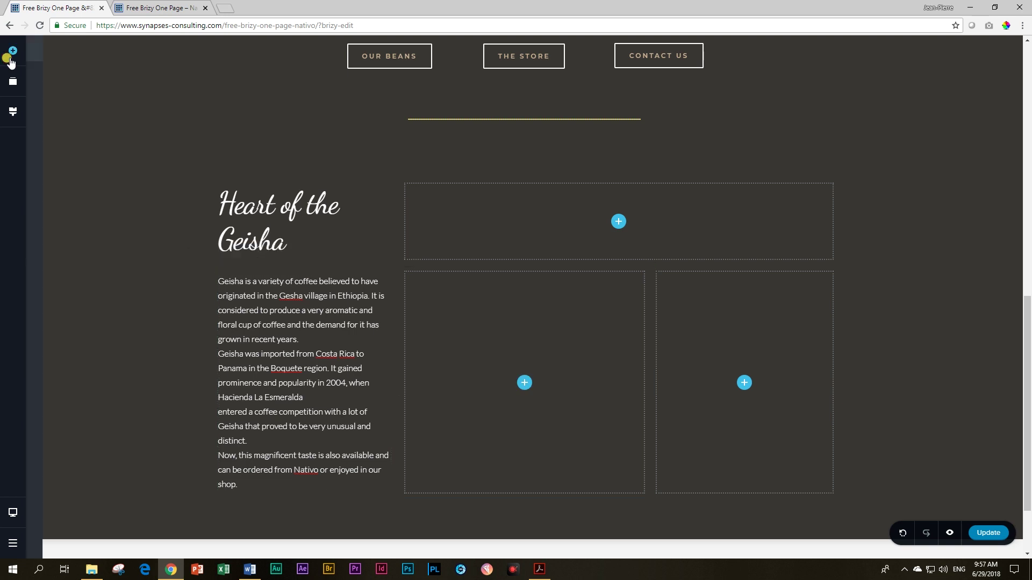
pyautogui.moveTo(60, 143); pyautogui.dragTo(527, 403)
pyautogui.click(524, 353)
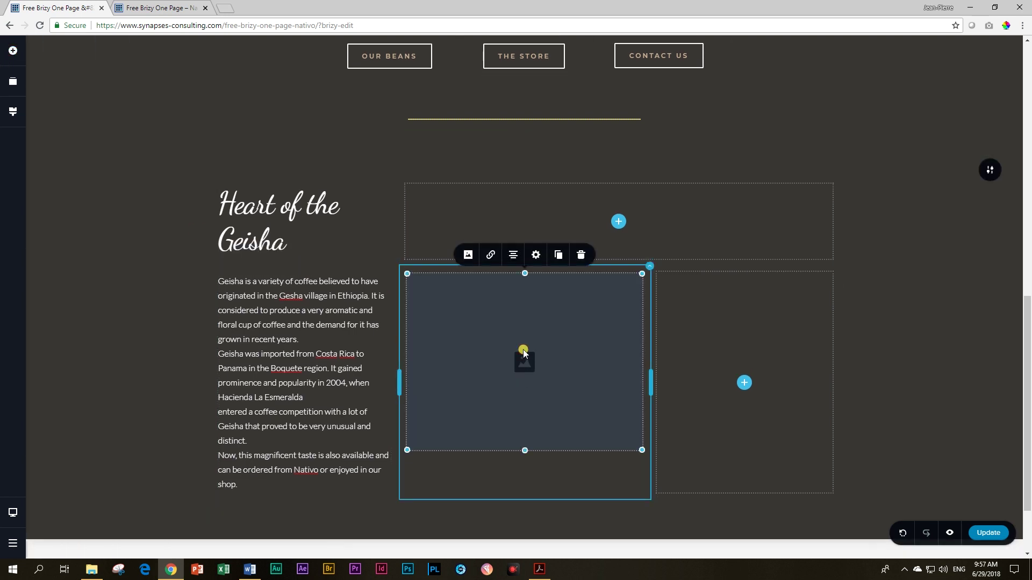
pyautogui.click(466, 256)
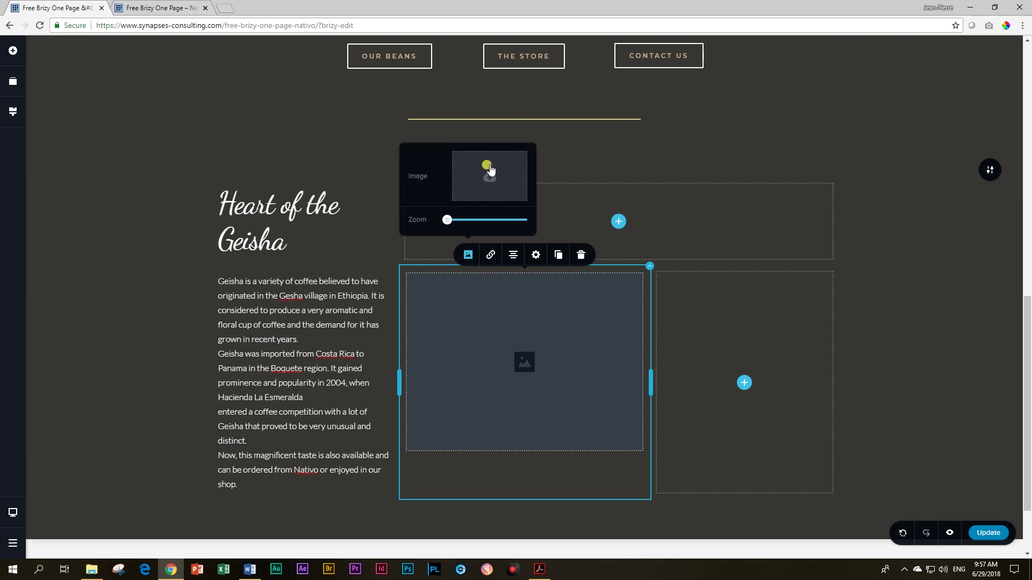
pyautogui.click(490, 170)
pyautogui.click(193, 241)
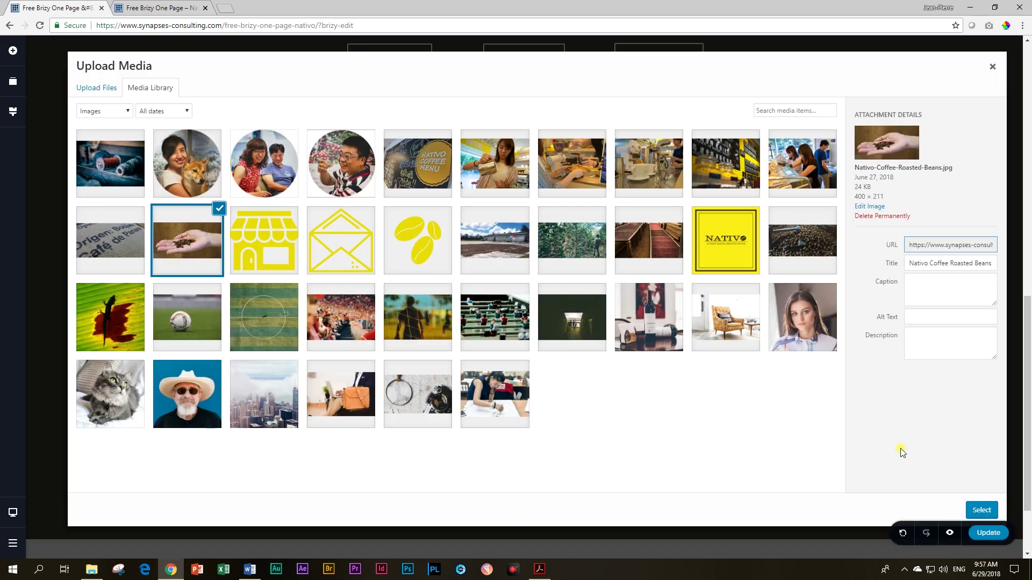
pyautogui.click(979, 510)
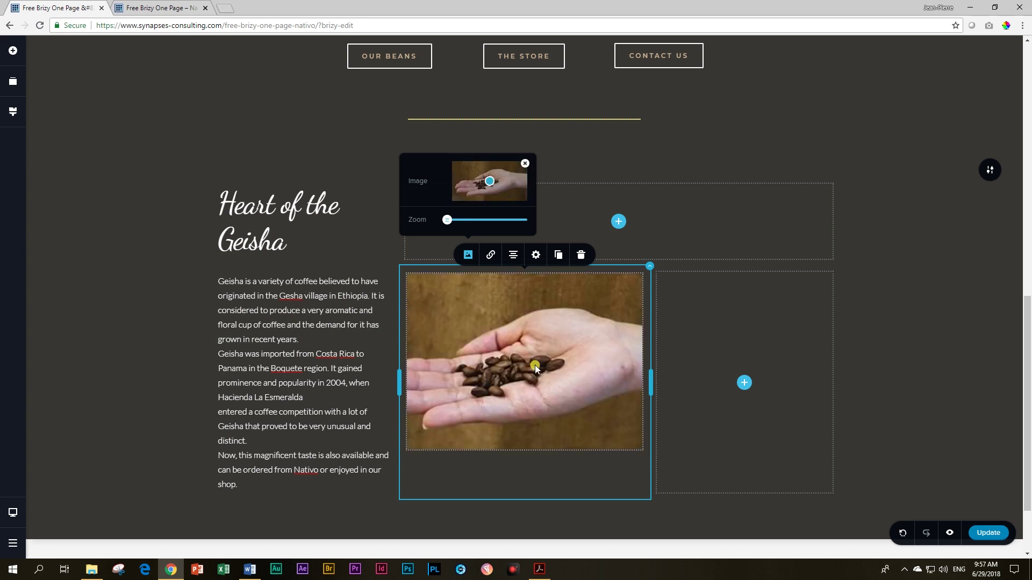
pyautogui.moveTo(524, 445); pyautogui.dragTo(525, 393)
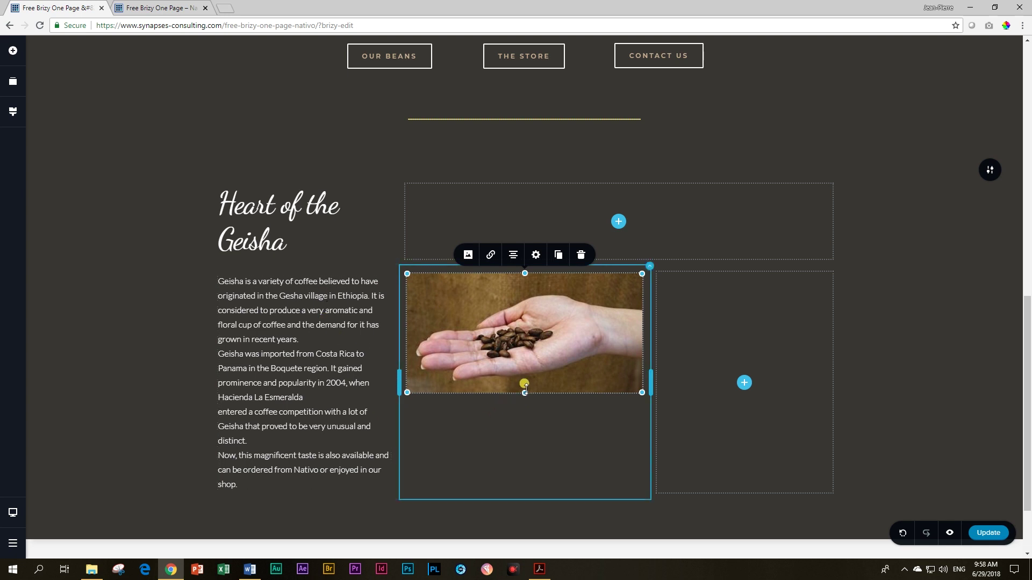
# Step: Shorten the hand-with-beans photo slightly and delete the duplicate copies created below it
pyautogui.moveTo(525, 392); pyautogui.dragTo(524, 381)
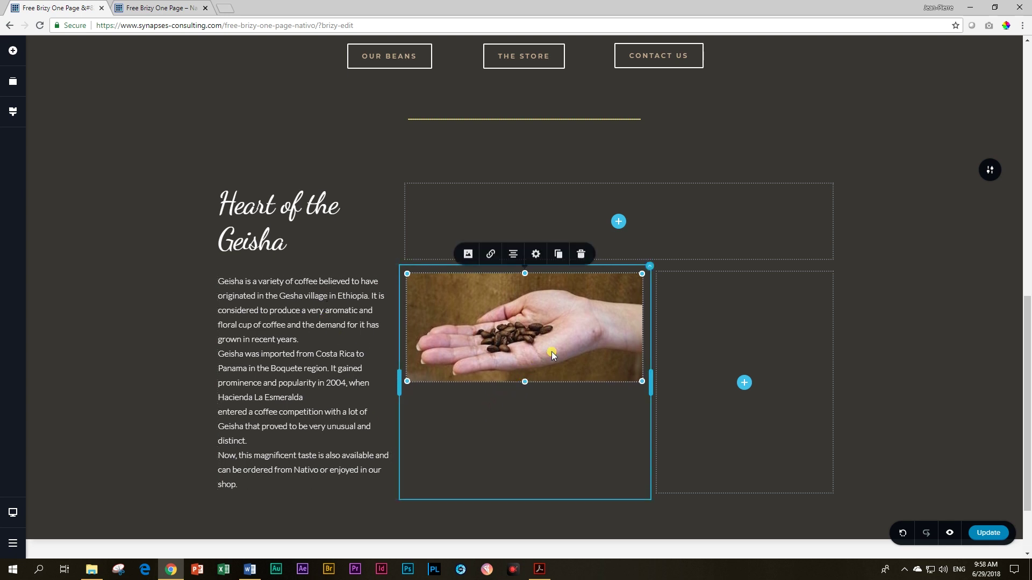
pyautogui.click(558, 255)
pyautogui.click(536, 412)
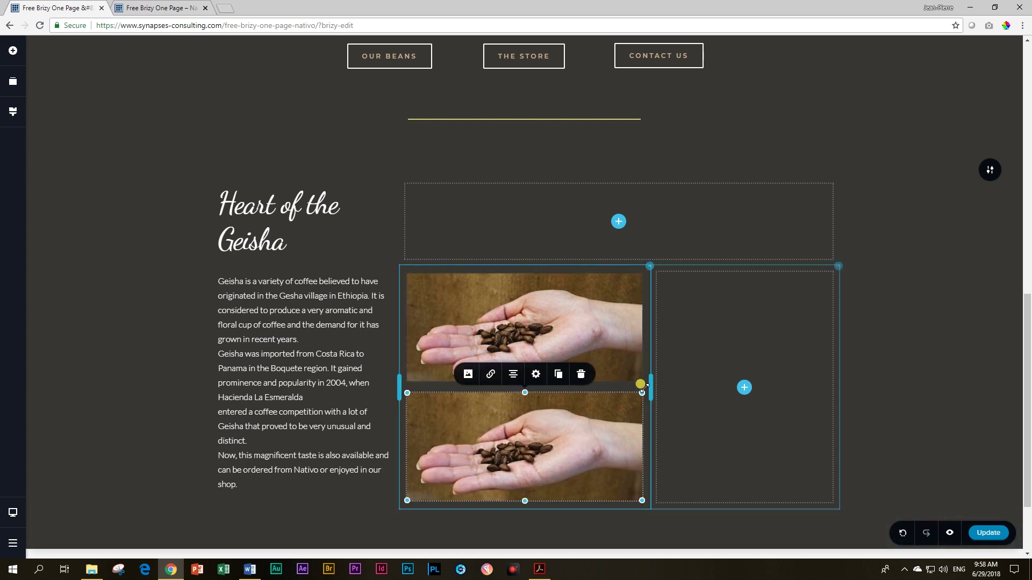
pyautogui.click(573, 379)
pyautogui.moveTo(524, 381); pyautogui.dragTo(522, 379)
pyautogui.click(558, 255)
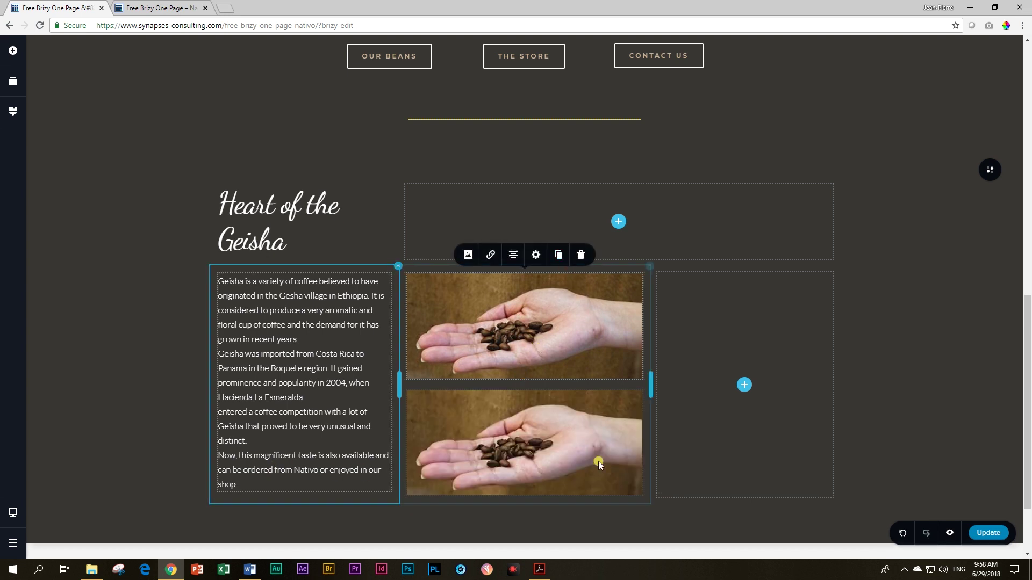
pyautogui.click(591, 442)
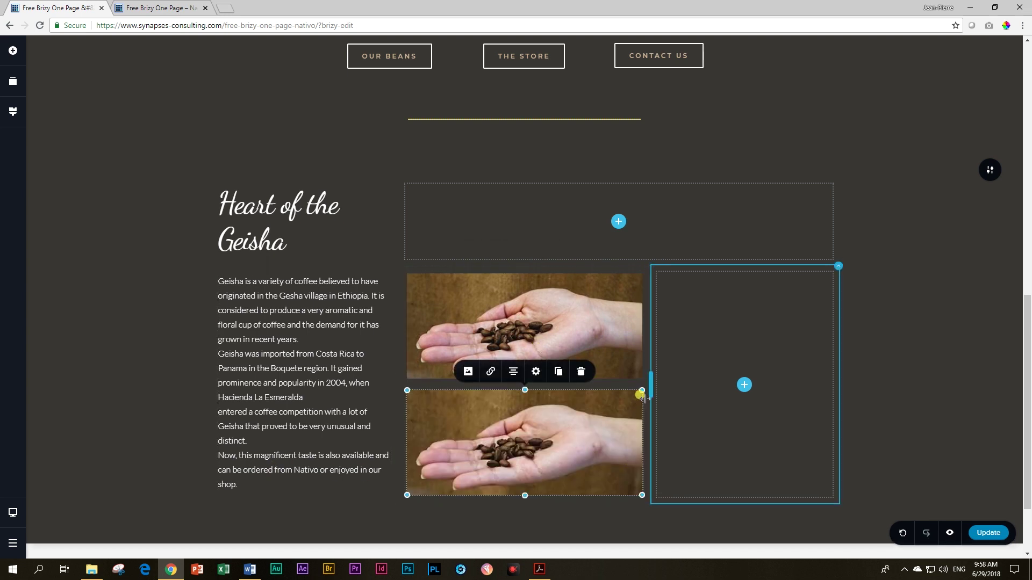
pyautogui.click(580, 372)
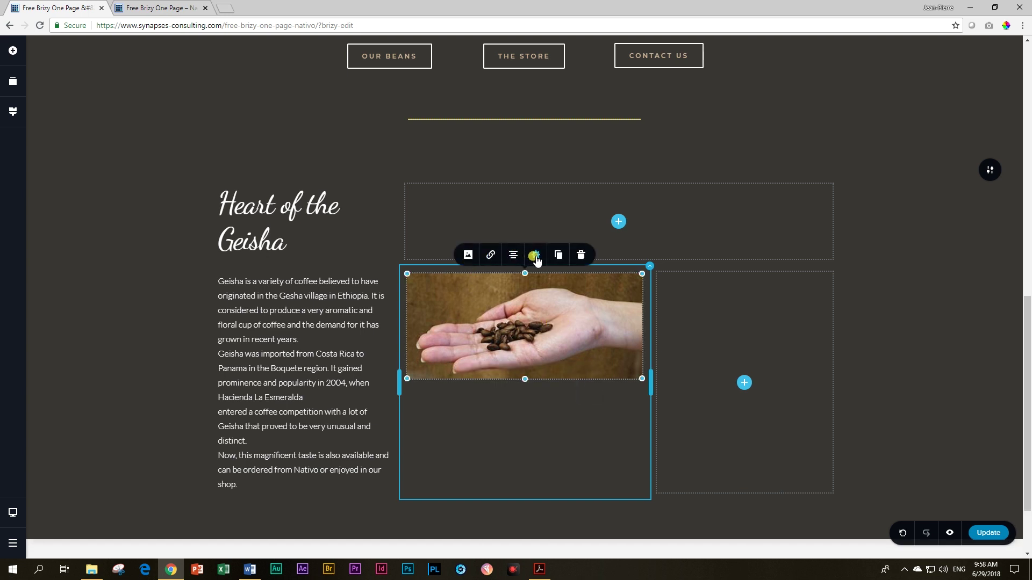
# Step: Give the photo 5 px custom rounded corners and shift its focal point slightly right
pyautogui.click(536, 258)
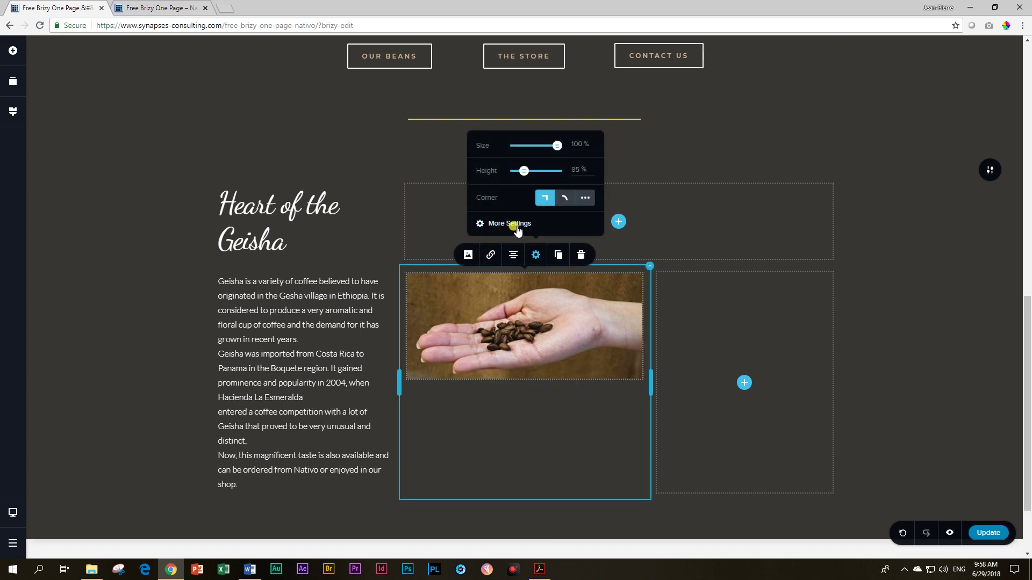
pyautogui.click(585, 197)
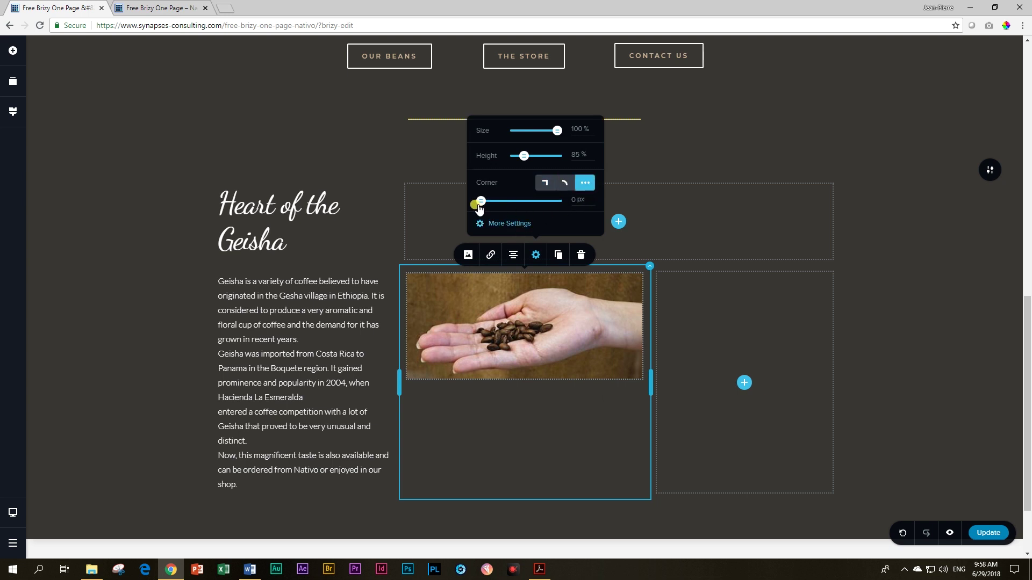
pyautogui.moveTo(481, 209); pyautogui.dragTo(484, 202)
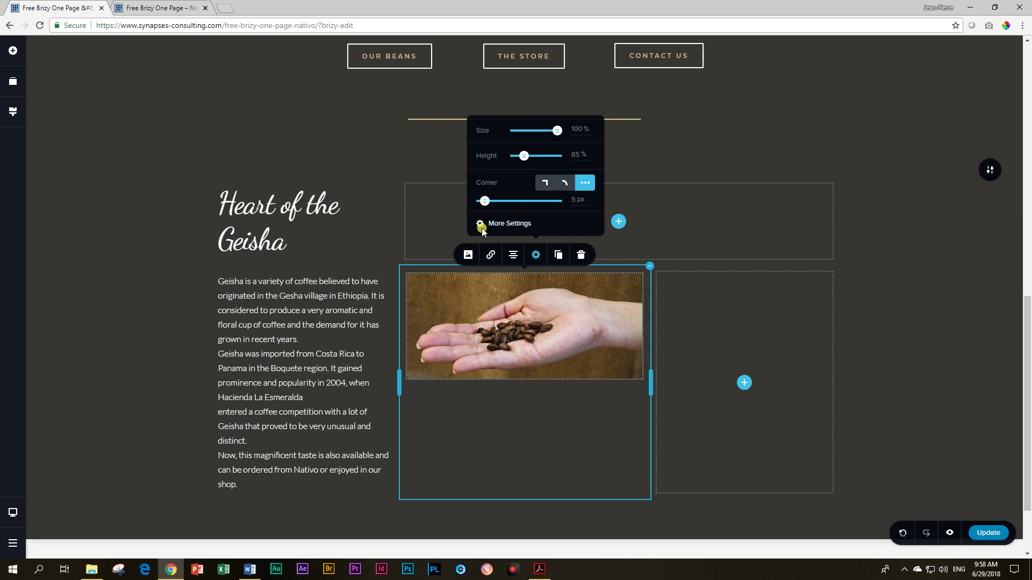
pyautogui.click(468, 255)
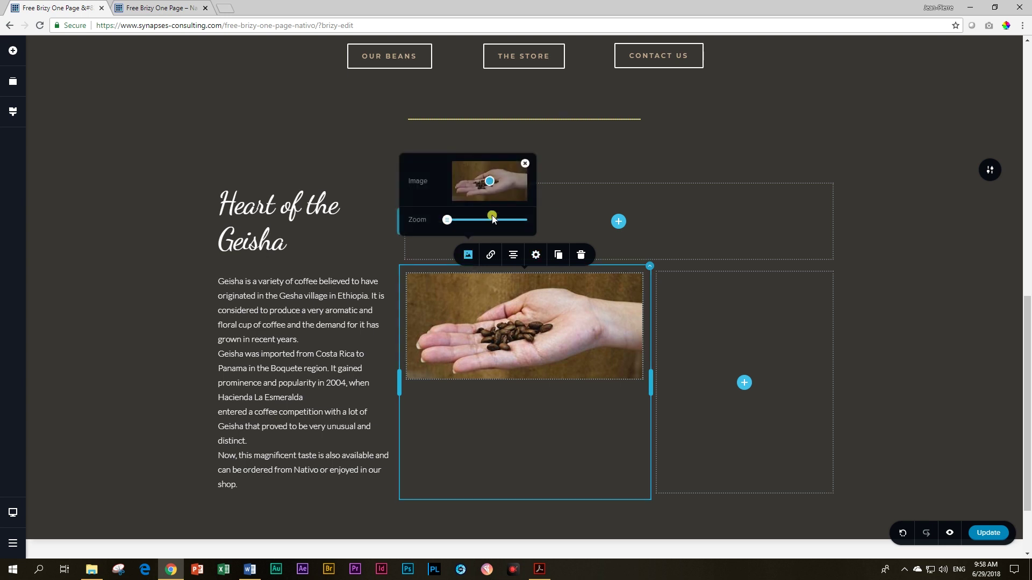
pyautogui.click(488, 186)
pyautogui.moveTo(487, 188); pyautogui.dragTo(493, 187)
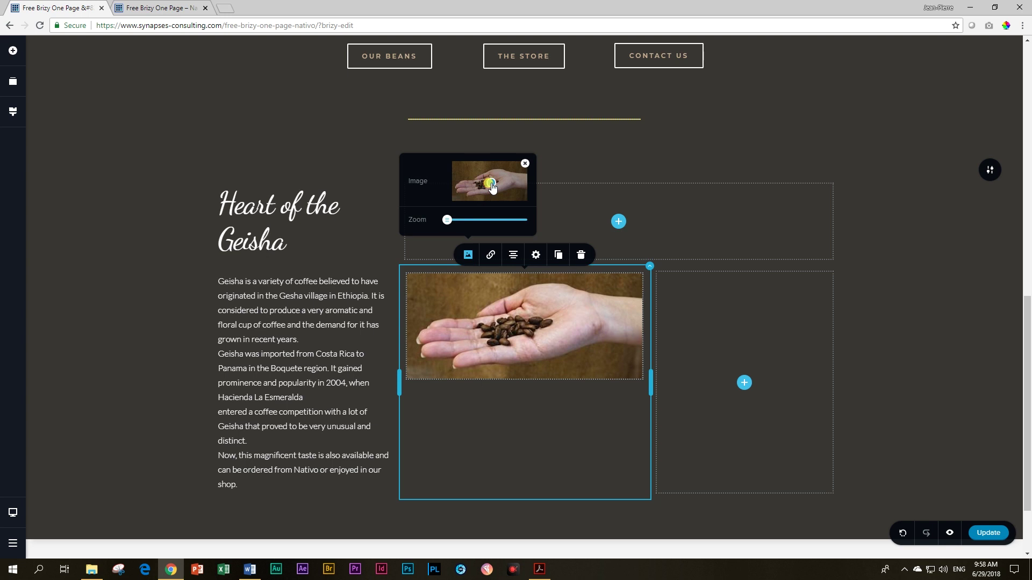
pyautogui.click(496, 346)
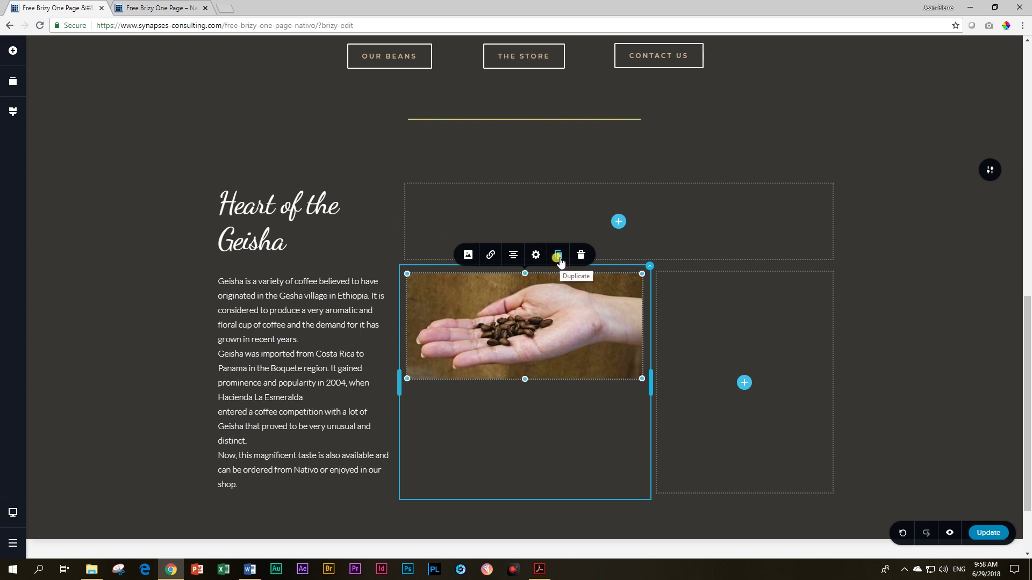
# Step: Duplicate the bean photo and replace the copy with the burlap Café de Panamá sack photo
pyautogui.click(559, 261)
pyautogui.click(488, 434)
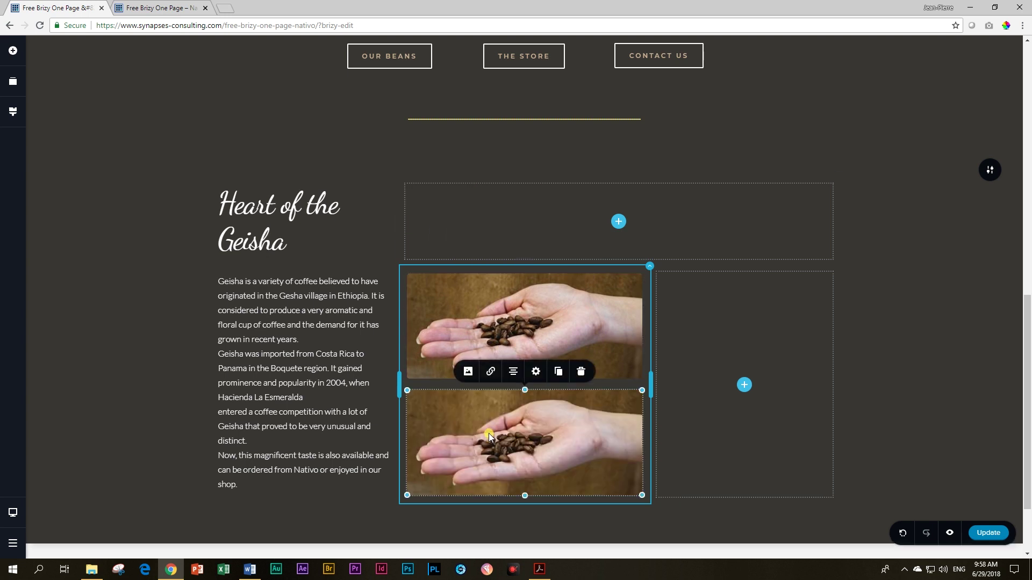
pyautogui.click(466, 376)
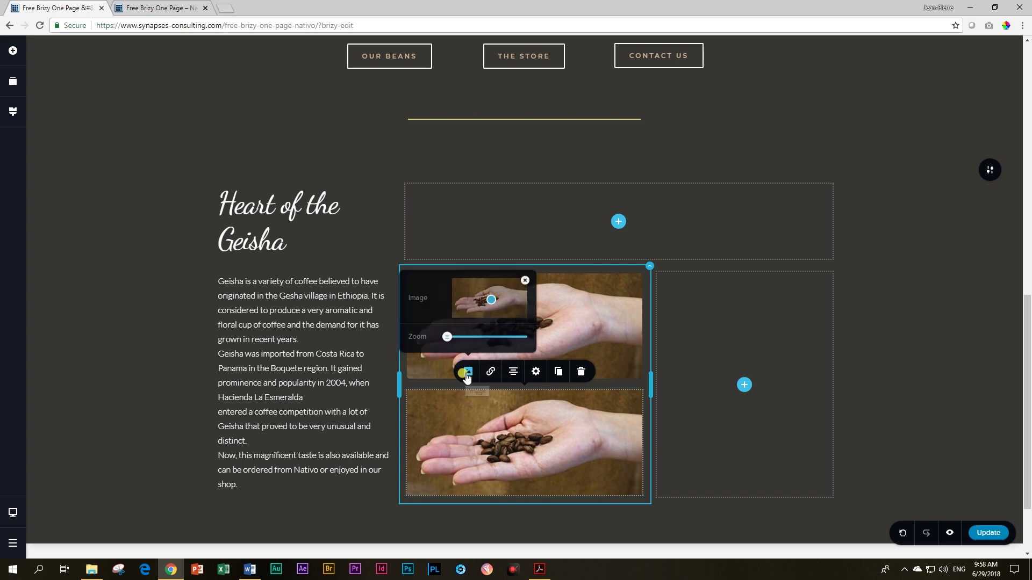
pyautogui.click(524, 280)
pyautogui.click(491, 293)
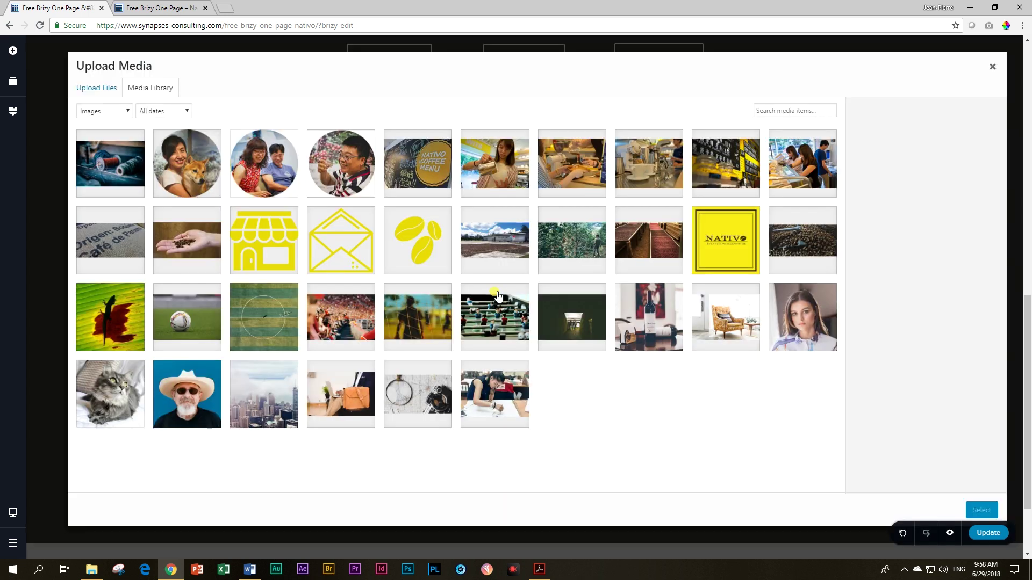
pyautogui.click(124, 231)
pyautogui.click(981, 510)
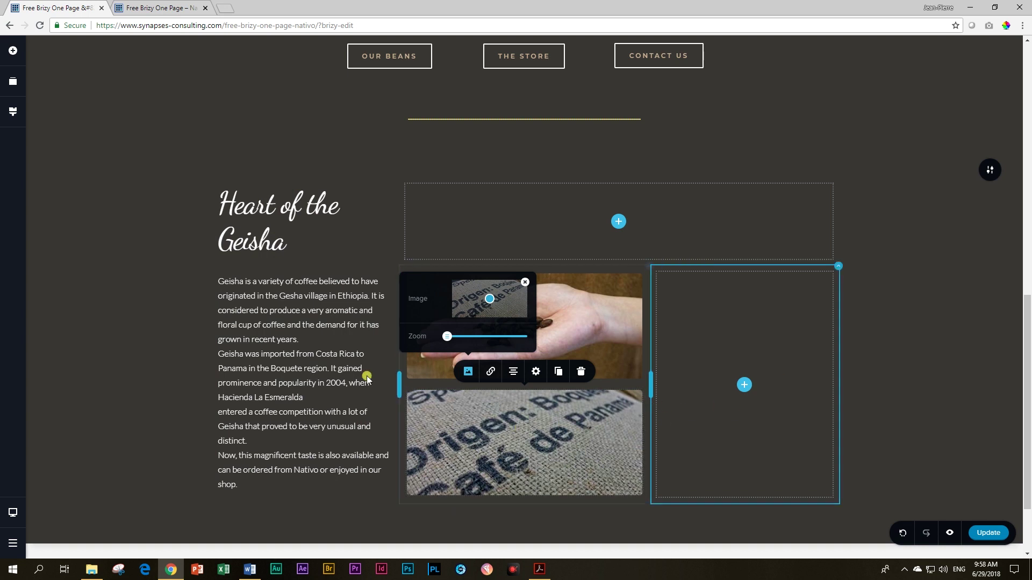
pyautogui.click(127, 333)
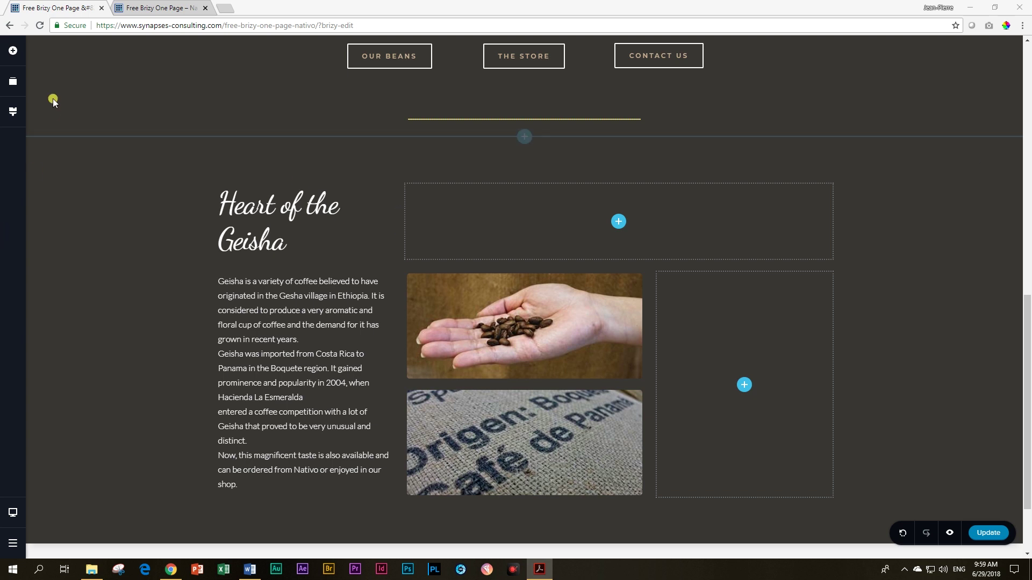
# Step: Add a text block and button to the right column, making 'Get Geisha and other Great Beans' a centred Heading 2
pyautogui.click(12, 50)
pyautogui.moveTo(65, 104); pyautogui.dragTo(680, 337)
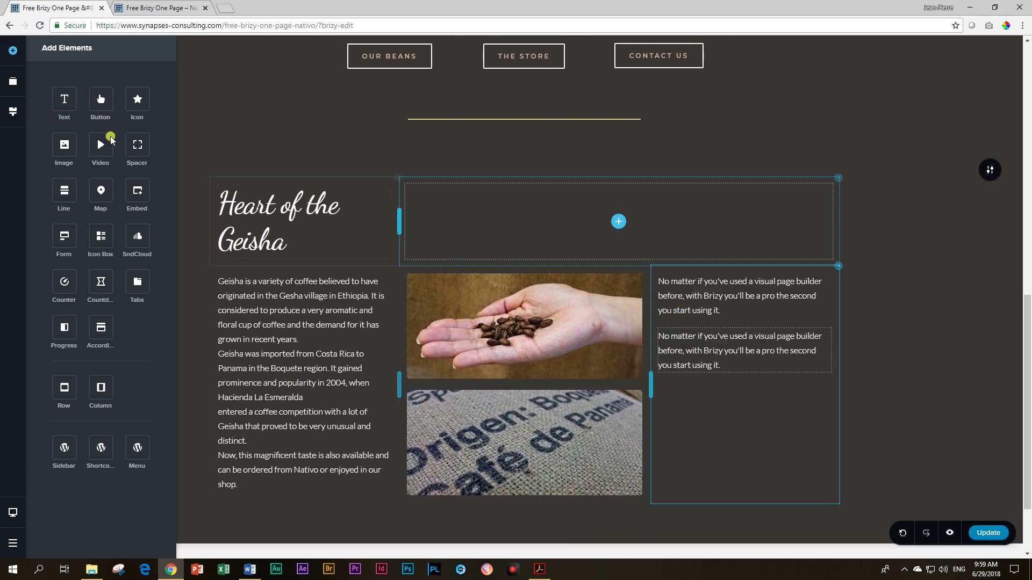
pyautogui.moveTo(100, 102); pyautogui.dragTo(692, 394)
pyautogui.click(694, 297)
pyautogui.doubleClick(699, 304)
pyautogui.click(698, 302)
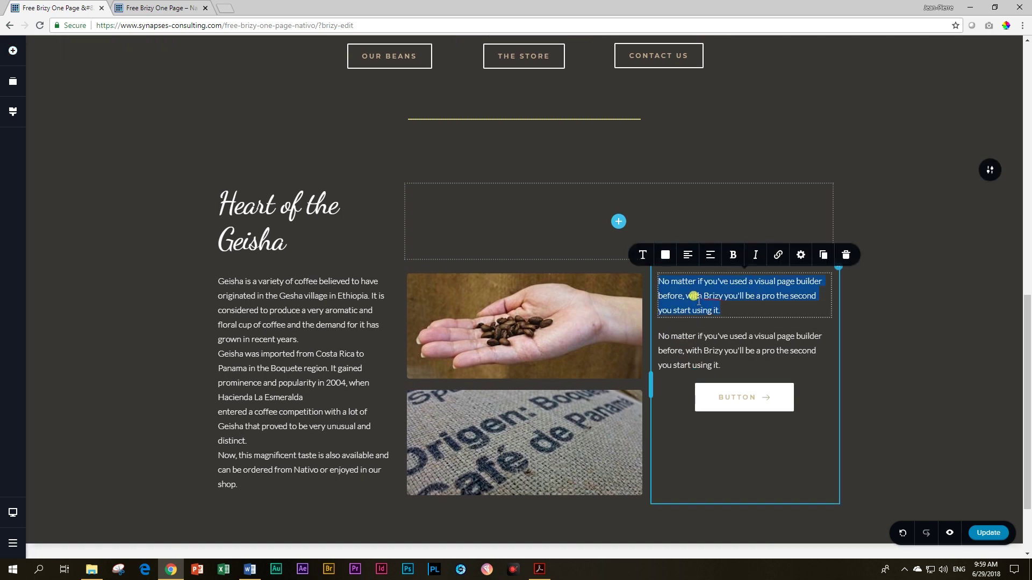
pyautogui.write('Get Geisha and other Great Beans')
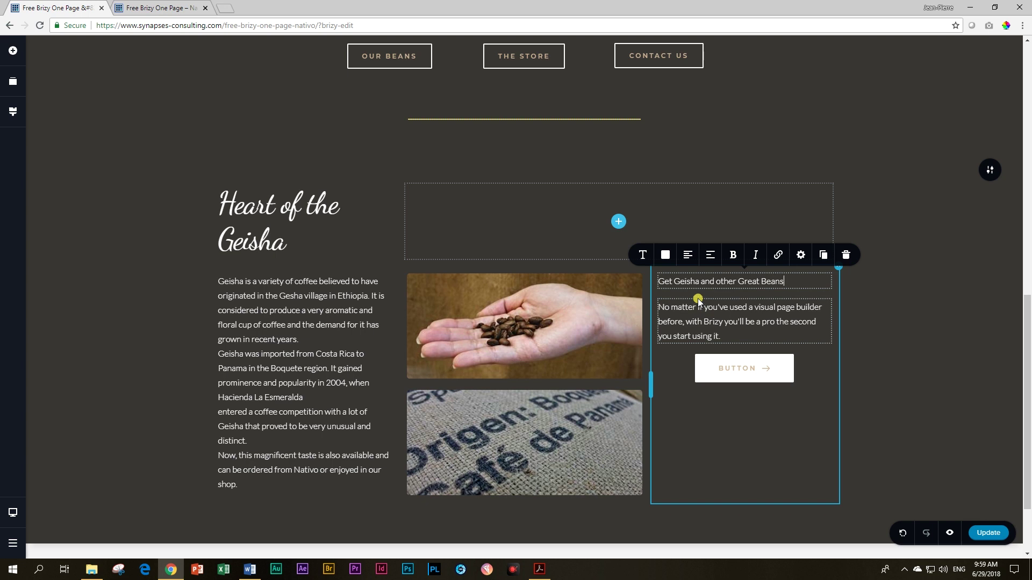
pyautogui.click(641, 253)
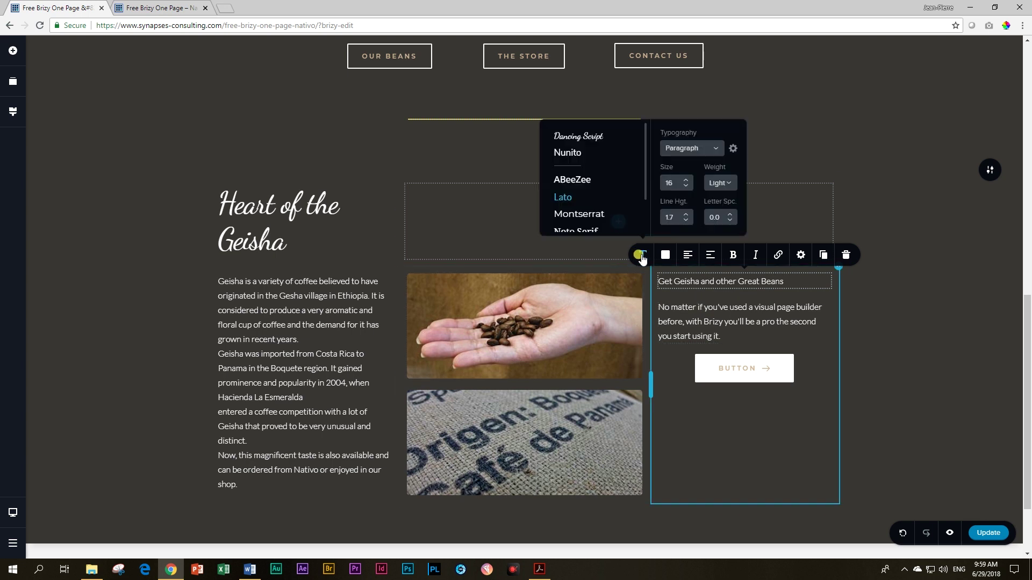
pyautogui.click(702, 157)
pyautogui.click(691, 202)
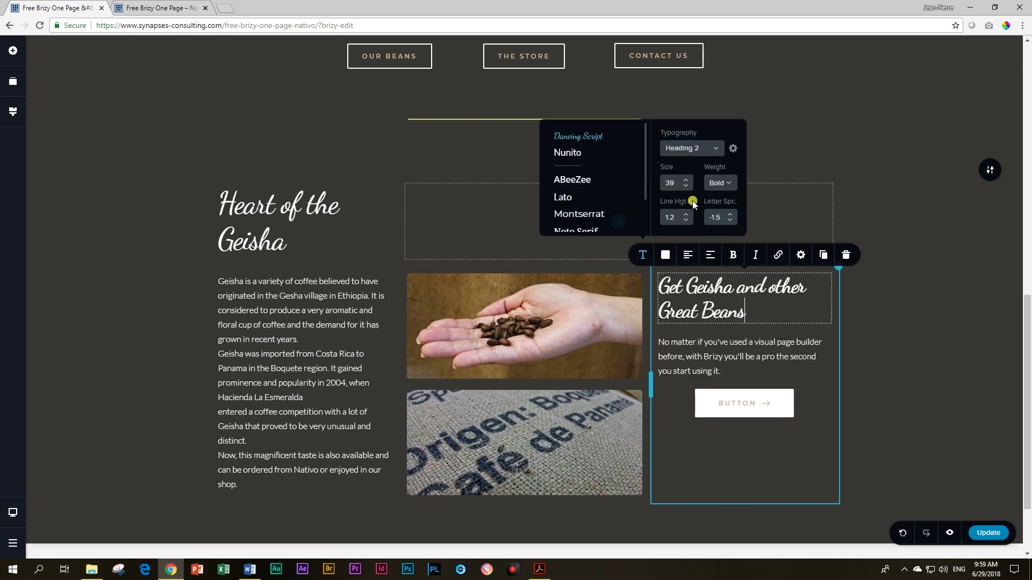
pyautogui.click(687, 255)
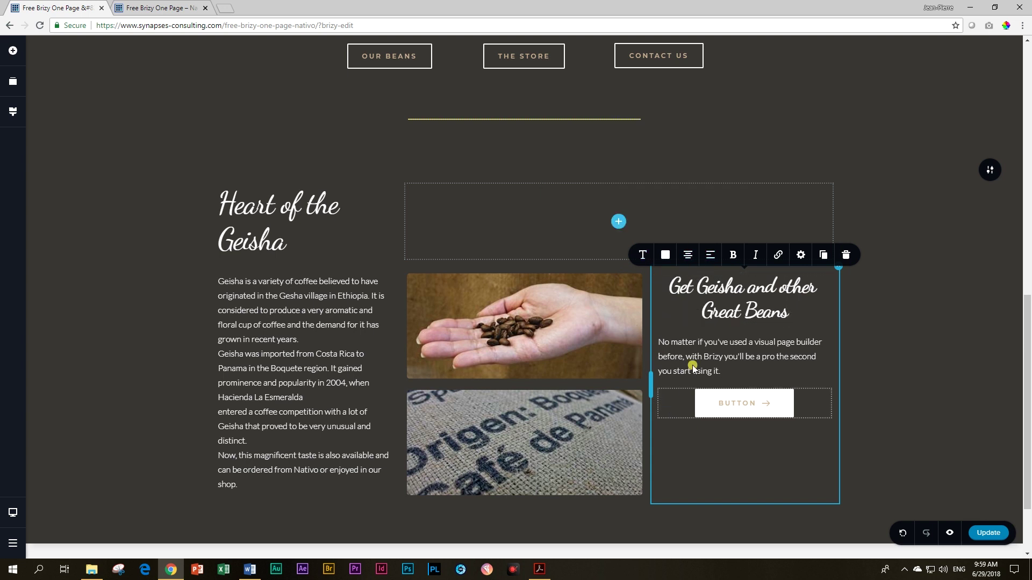
# Step: Replace the placeholder paragraph with the Taiwan beans text from Word, removing stray line breaks
pyautogui.click(704, 346)
pyautogui.click(636, 322)
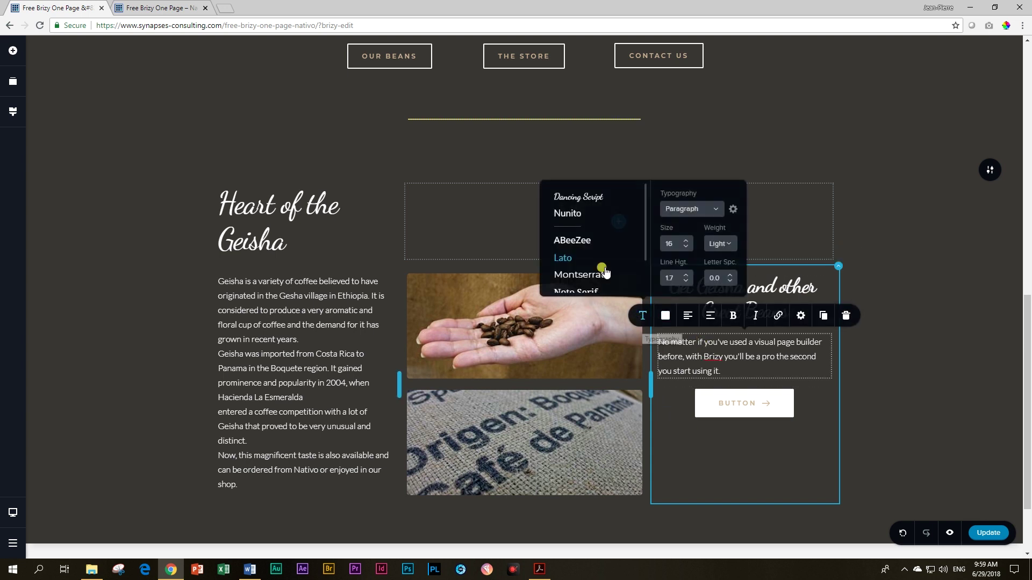
pyautogui.hotkey('alt', 'Tab')
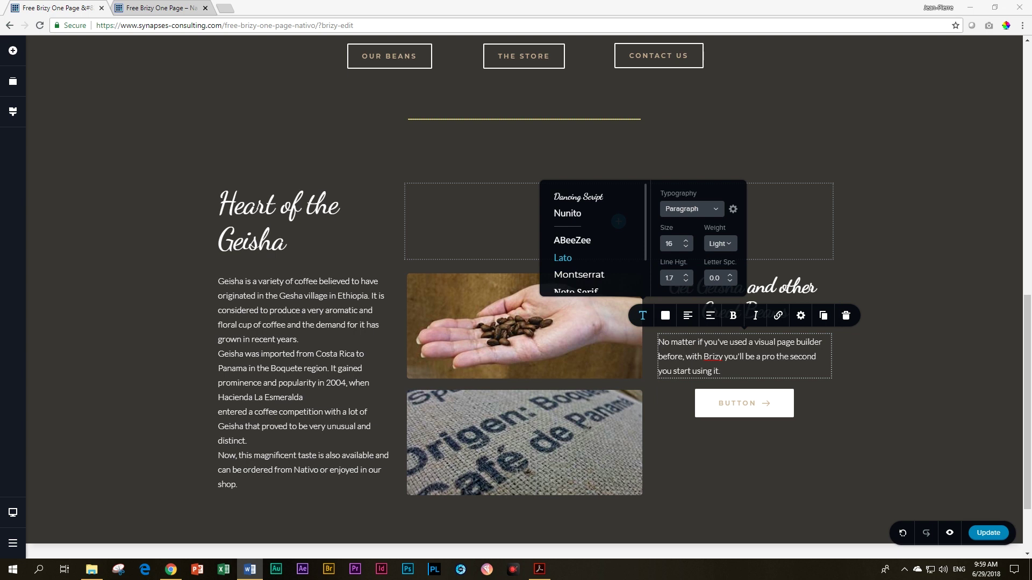
pyautogui.click(716, 344)
pyautogui.hotkey('ctrl', 'a')
pyautogui.write('We provide beans all over Taiwan and these flavours can be enjoyed in many coffee shops from north to south. Get your beans today.')
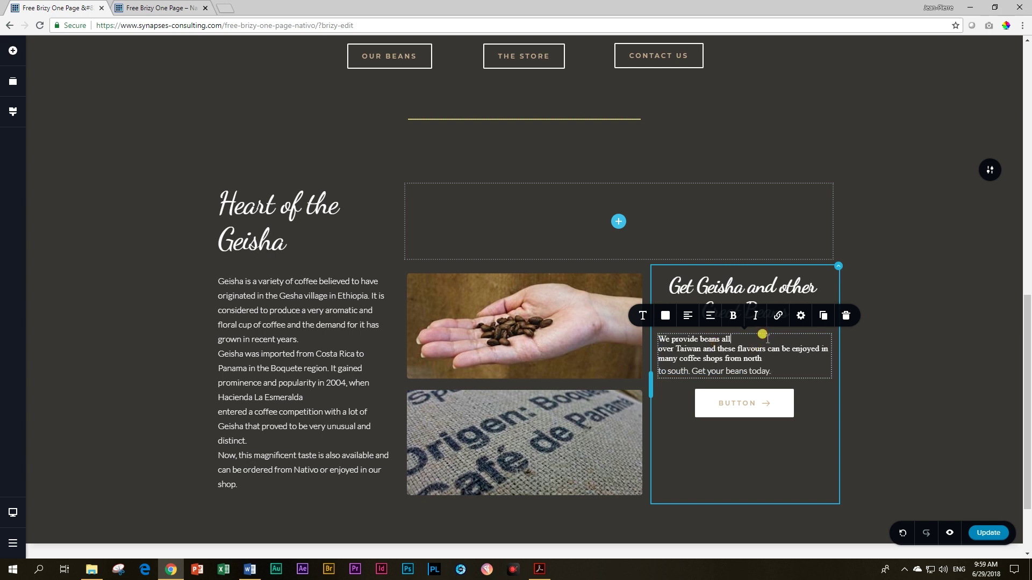
pyautogui.press('BackSpace')
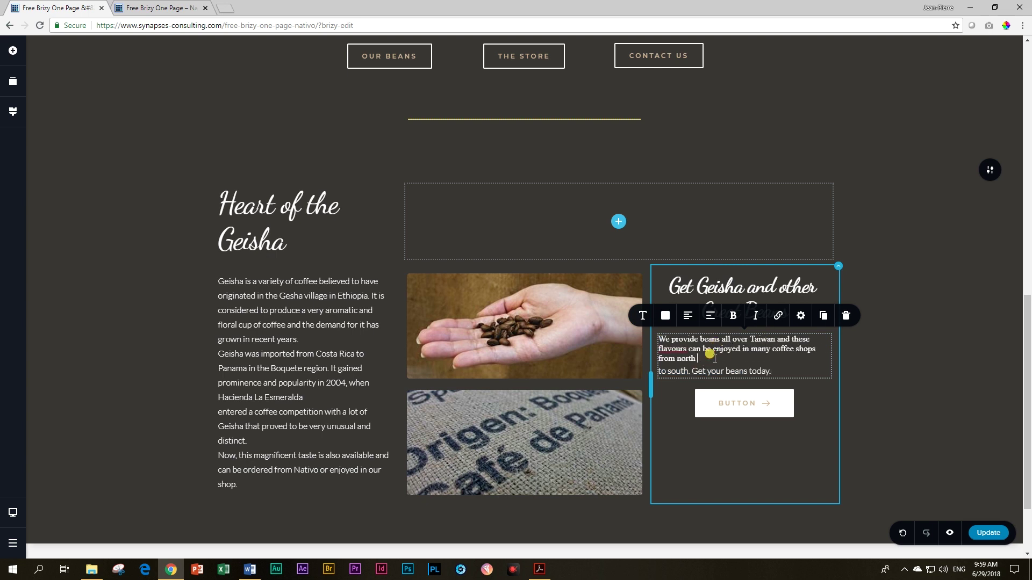
pyautogui.press('Delete')
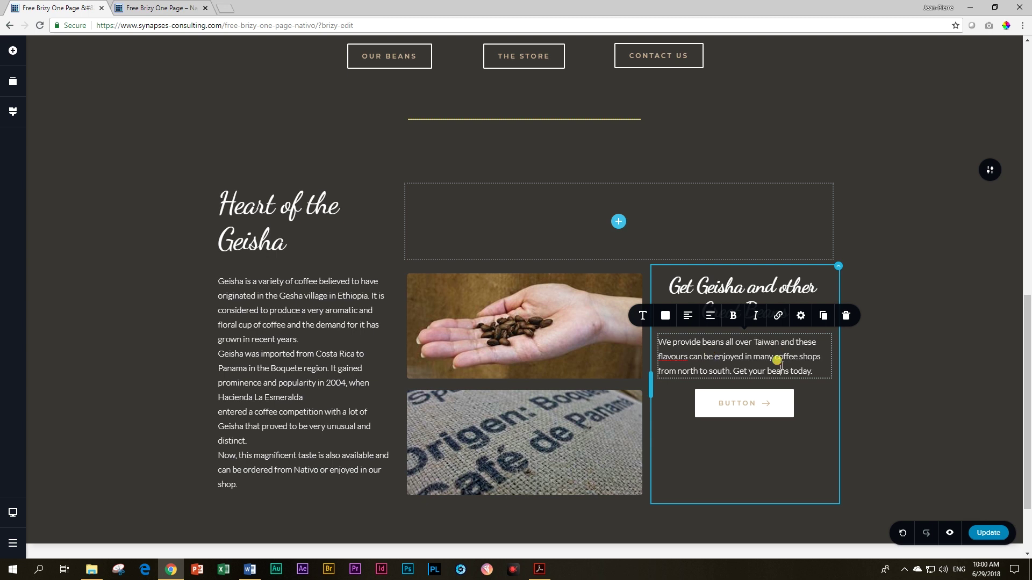
pyautogui.tripleClick(777, 360)
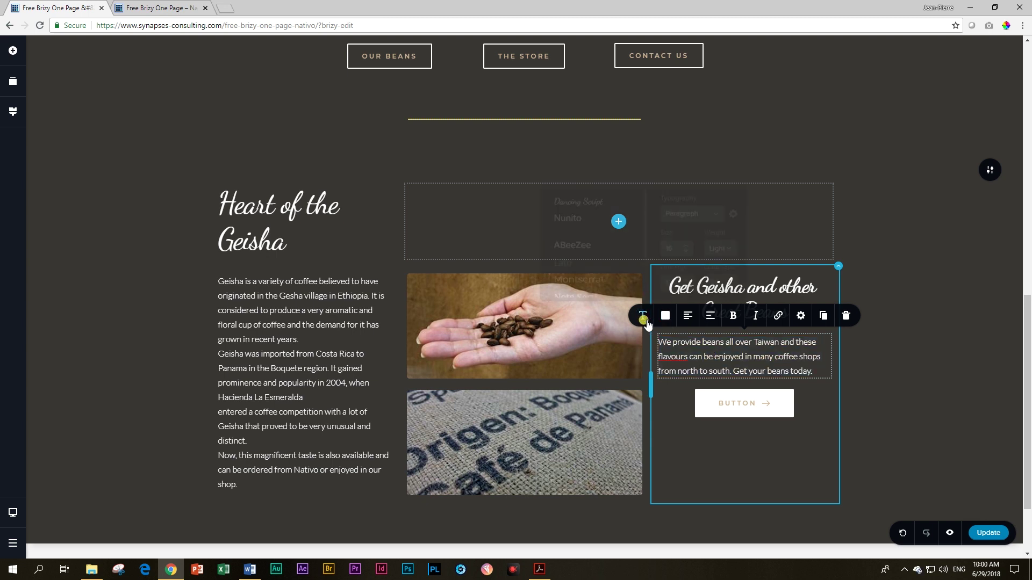
# Step: Centre the paragraph and relabel the white button as 'find out more'
pyautogui.click(642, 315)
pyautogui.click(722, 357)
pyautogui.click(688, 317)
pyautogui.click(733, 402)
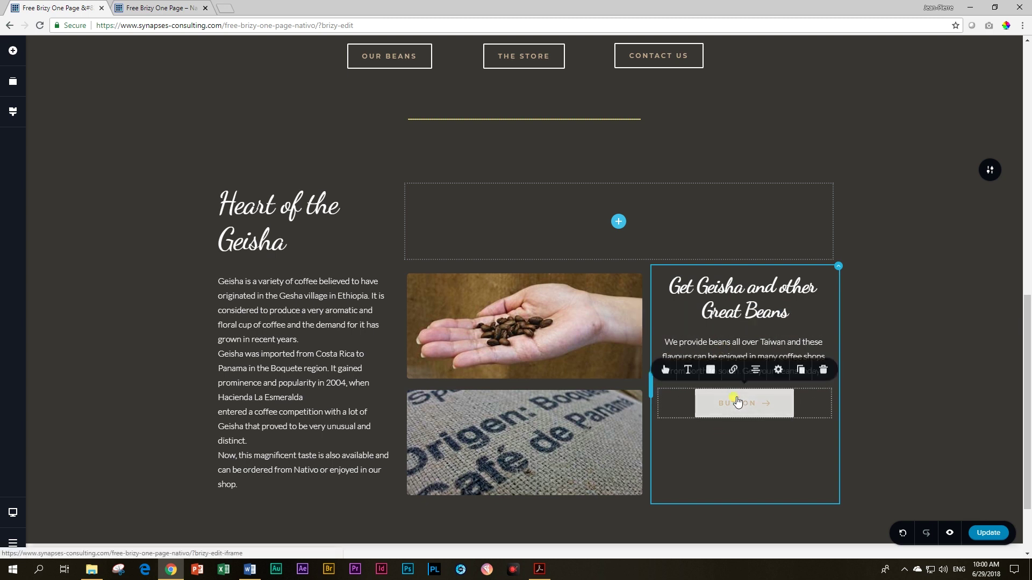
pyautogui.doubleClick(734, 402)
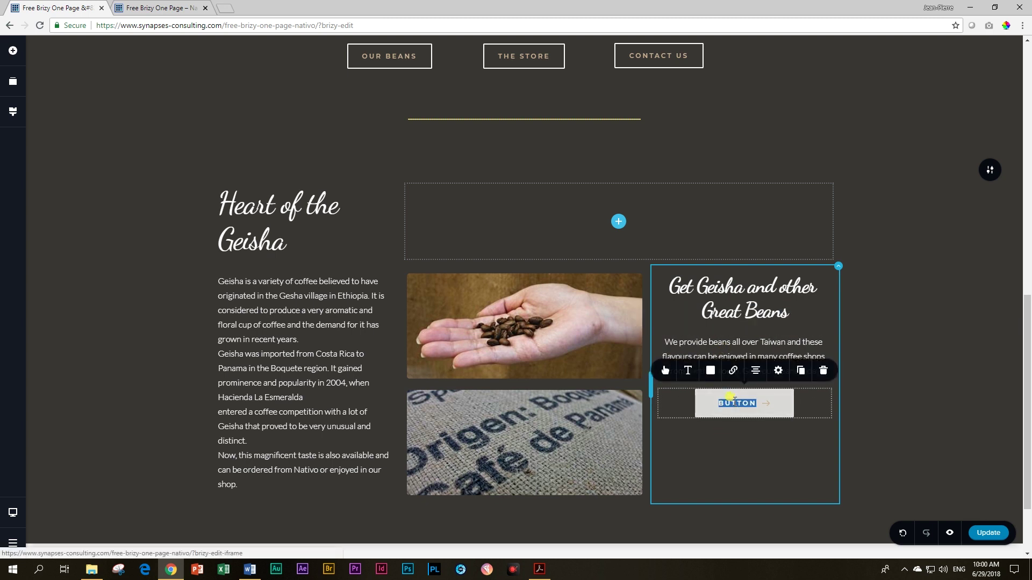
pyautogui.write('Innd out more')
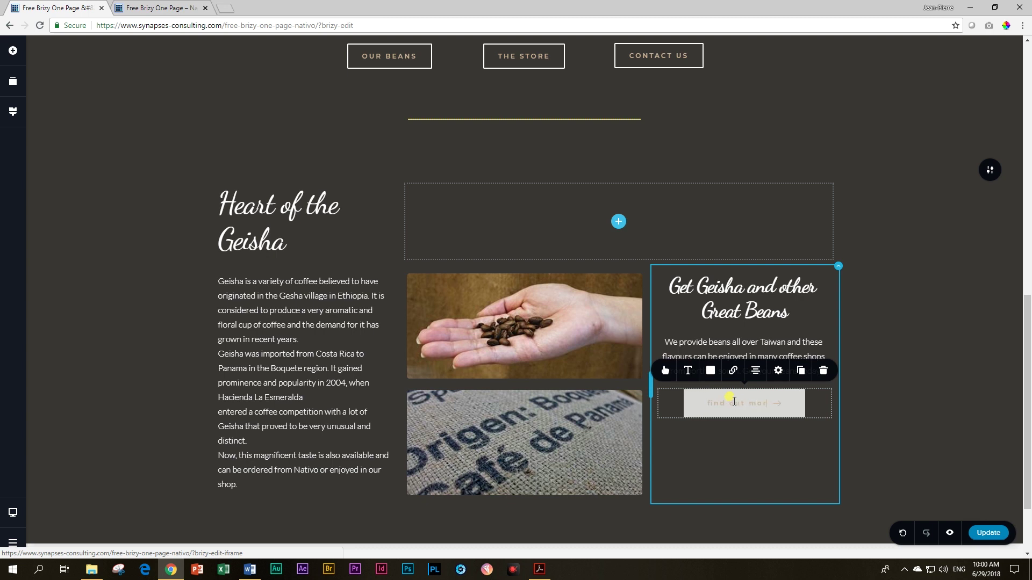
pyautogui.click(735, 447)
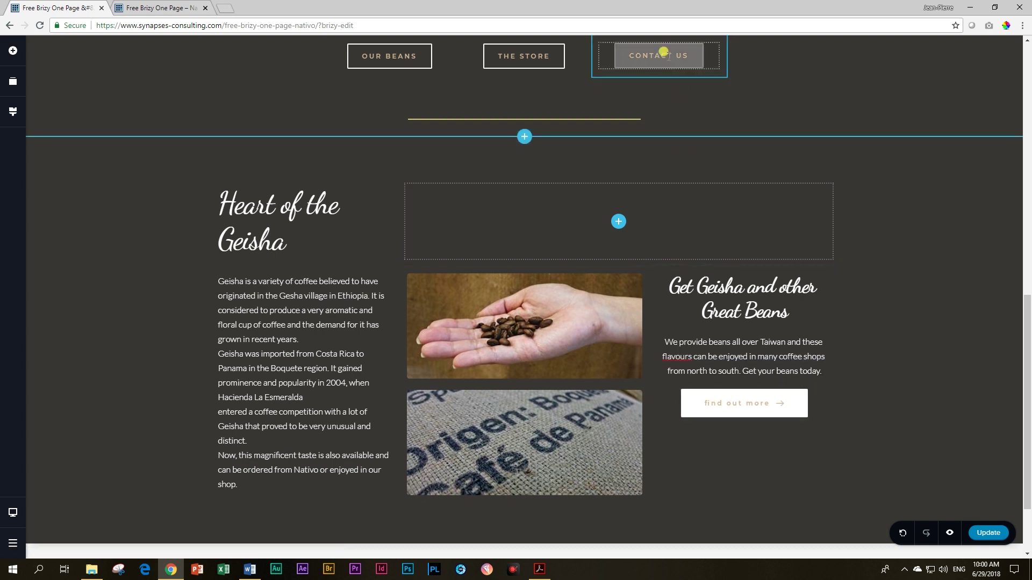
# Step: Swap the white button for a copy of the outlined CONTACT US button labelled FIND OUT MORE
pyautogui.scroll(1, 663, 52)
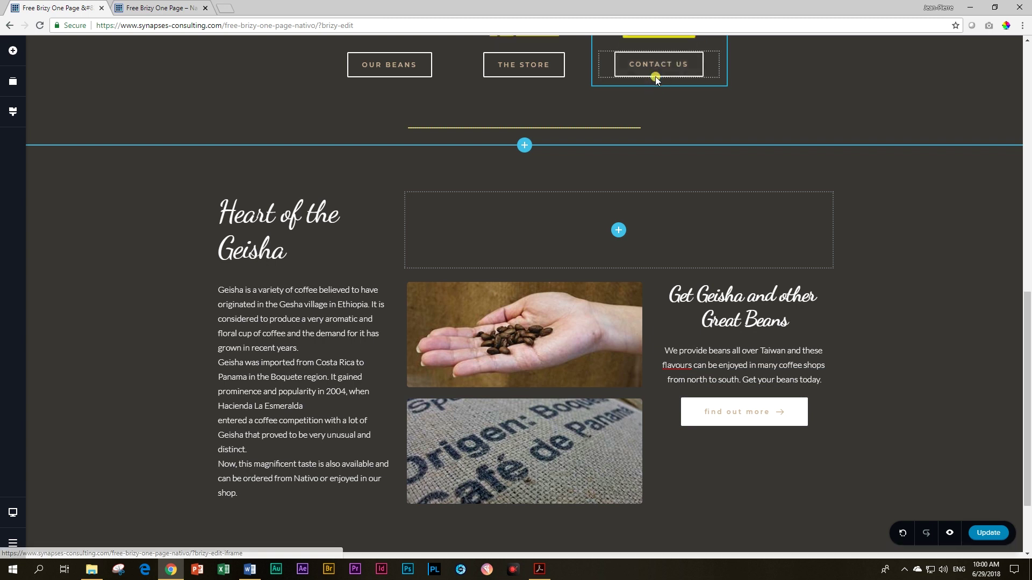
pyautogui.click(681, 108)
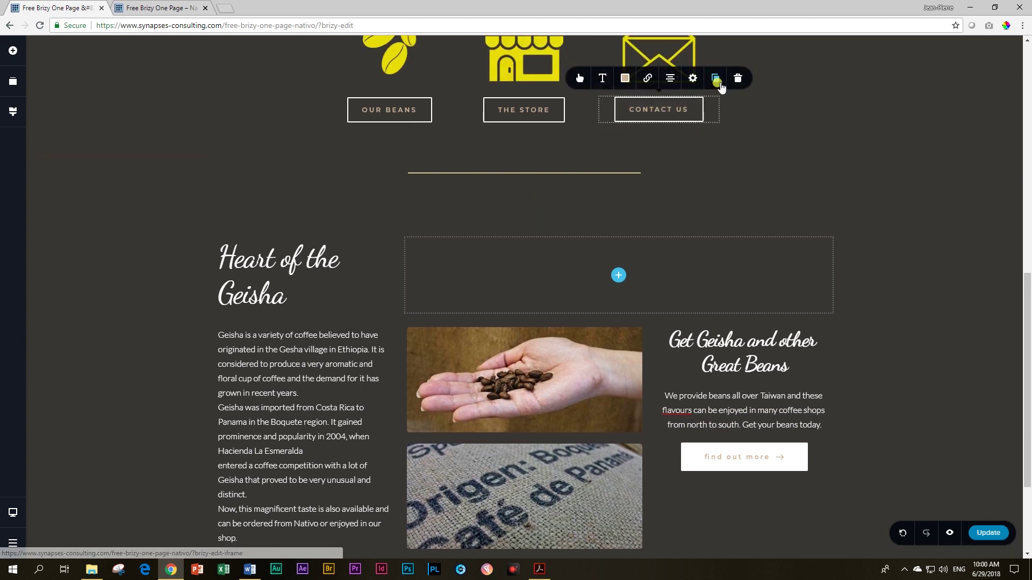
pyautogui.click(716, 78)
pyautogui.moveTo(673, 138); pyautogui.dragTo(703, 486)
pyautogui.click(735, 484)
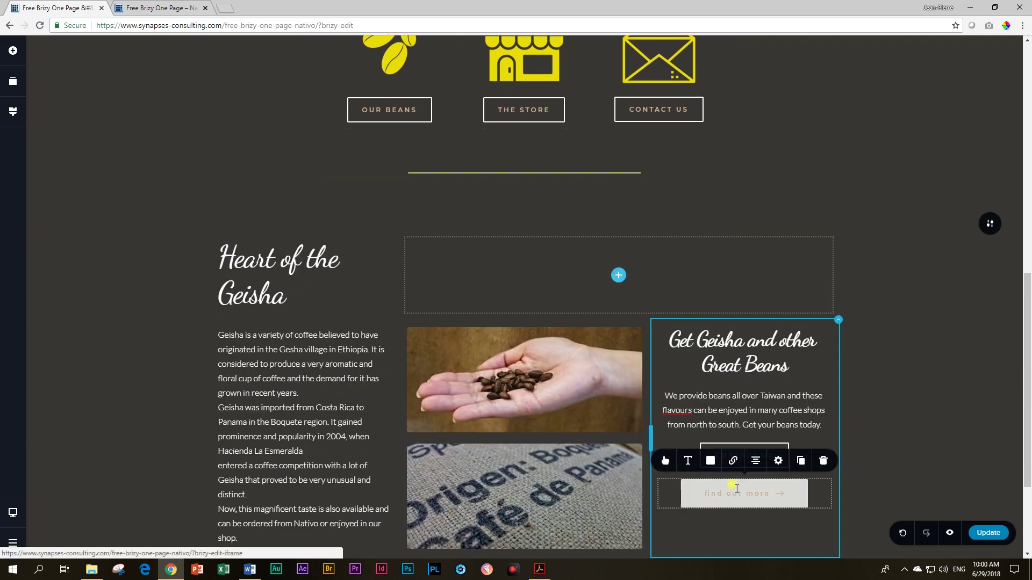
pyautogui.click(824, 463)
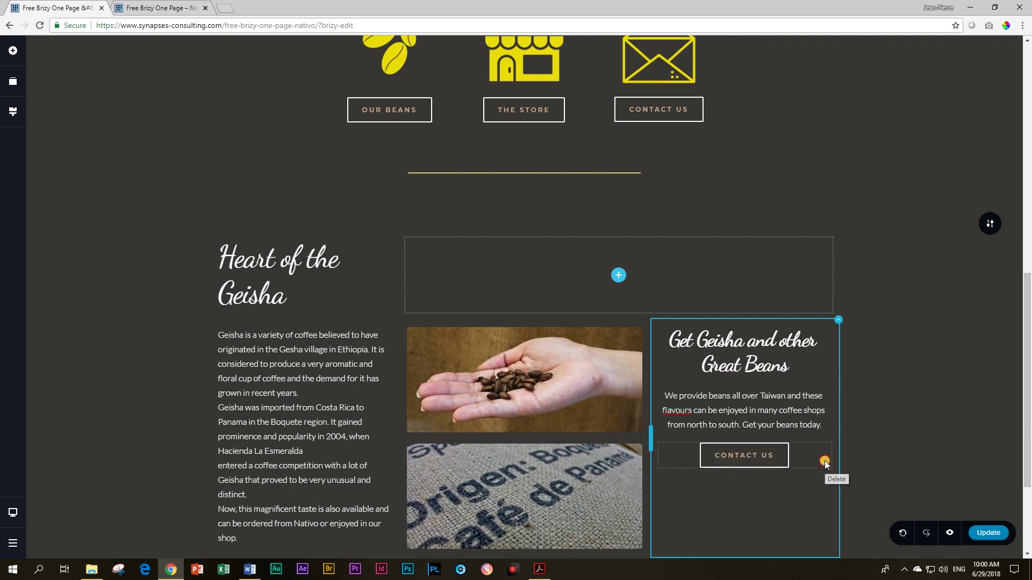
pyautogui.doubleClick(717, 454)
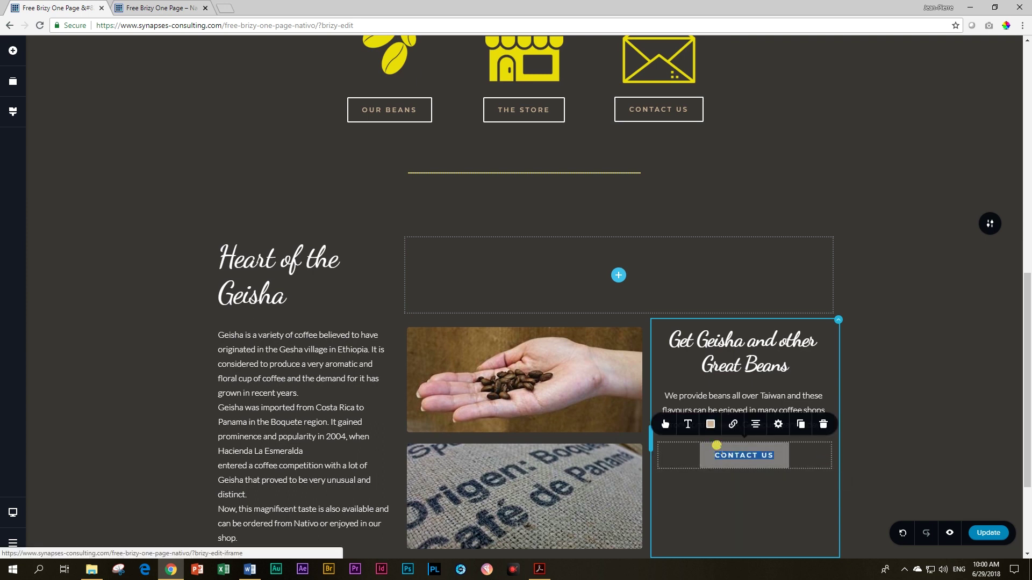
pyautogui.write('FIND OUT MORE')
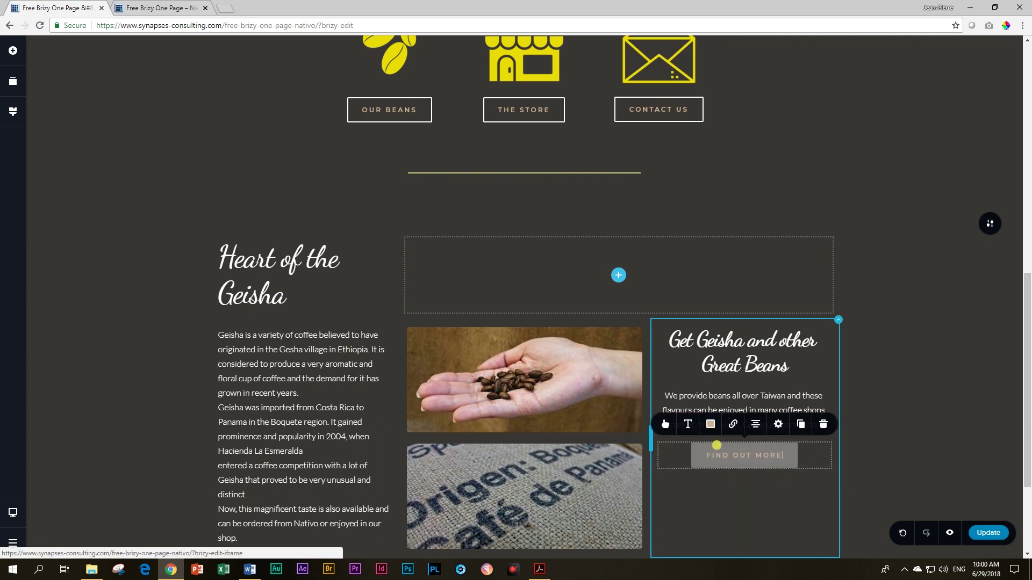
pyautogui.click(752, 505)
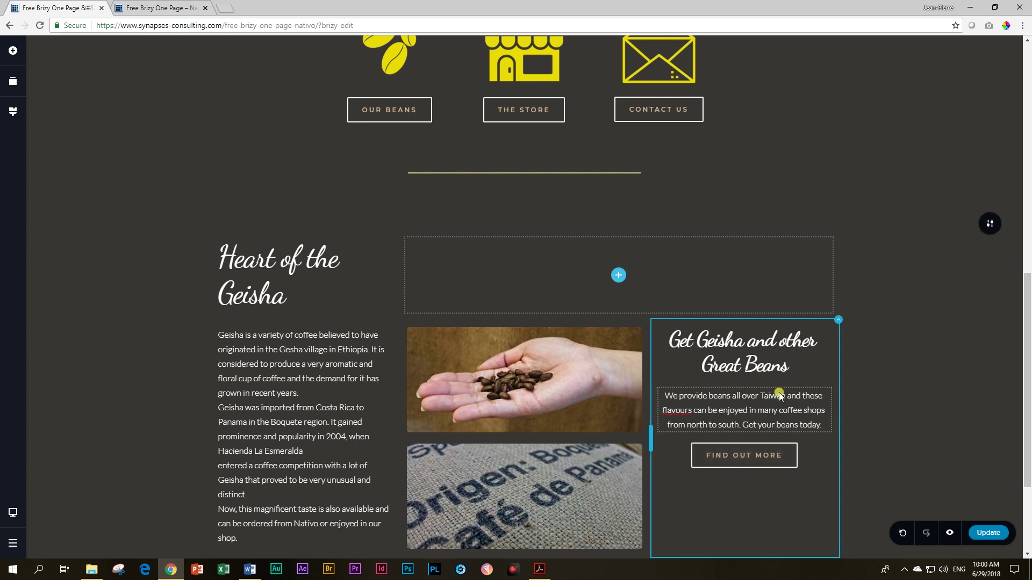
pyautogui.scroll(-2, 844, 349)
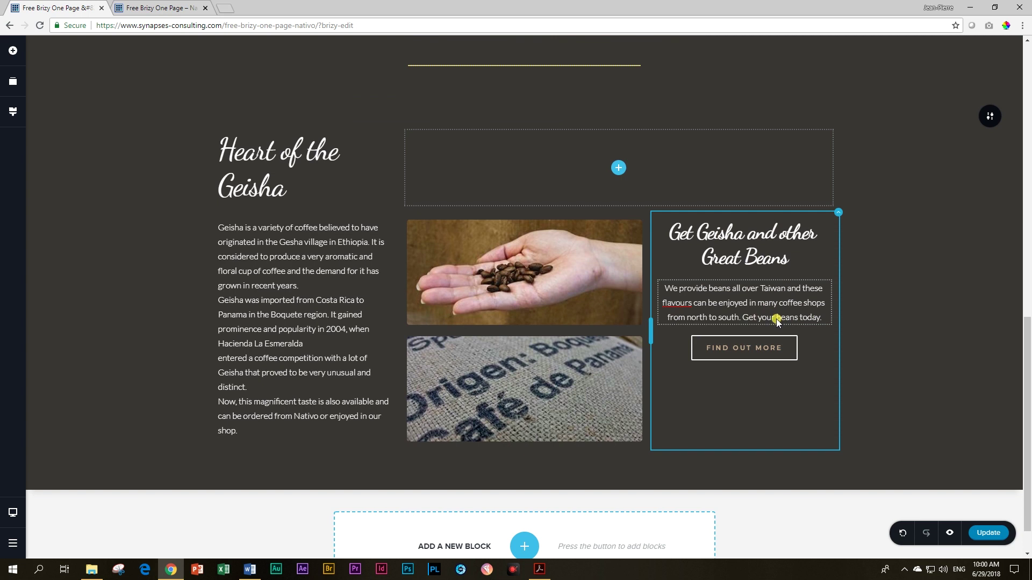
# Step: Vertically centre the Get Geisha column's content and raise its side padding from 15 to 25
pyautogui.click(838, 212)
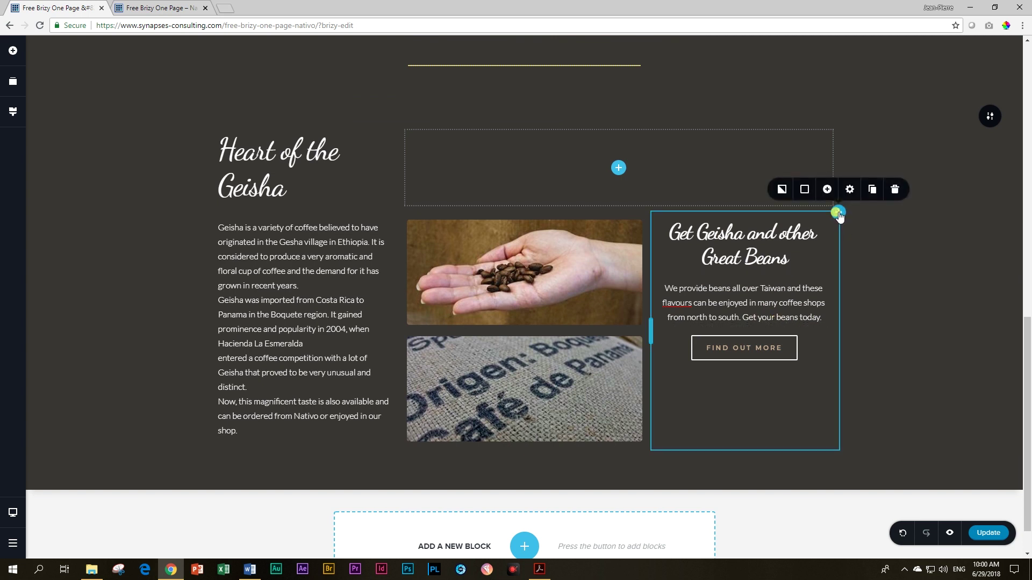
pyautogui.click(849, 191)
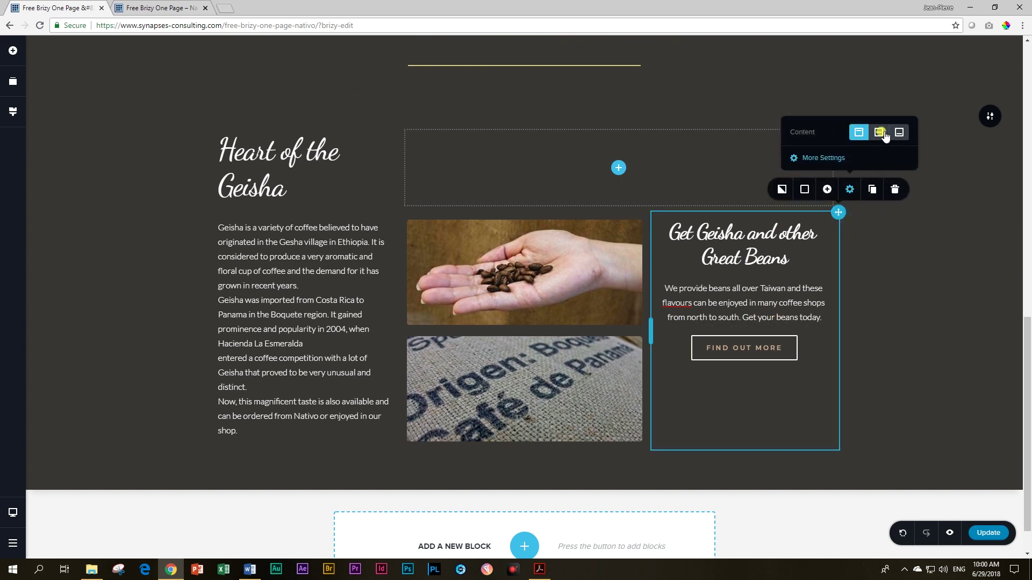
pyautogui.click(879, 133)
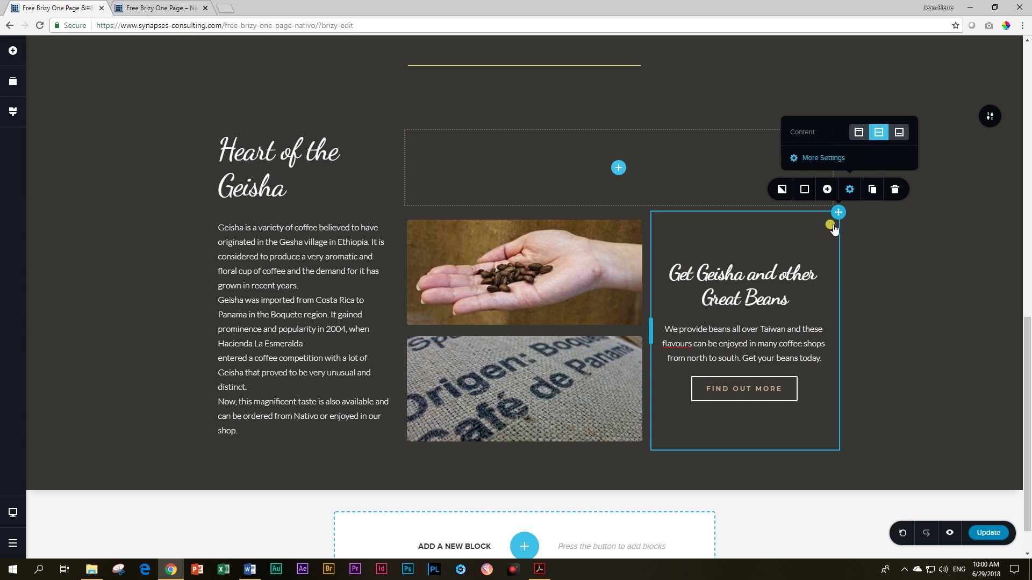
pyautogui.click(824, 158)
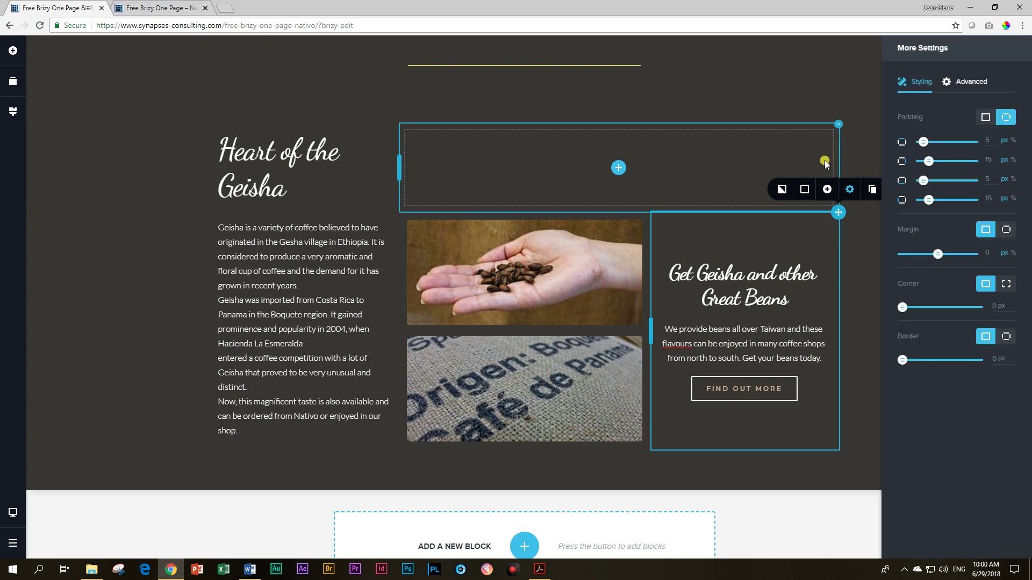
pyautogui.moveTo(990, 141); pyautogui.dragTo(965, 138)
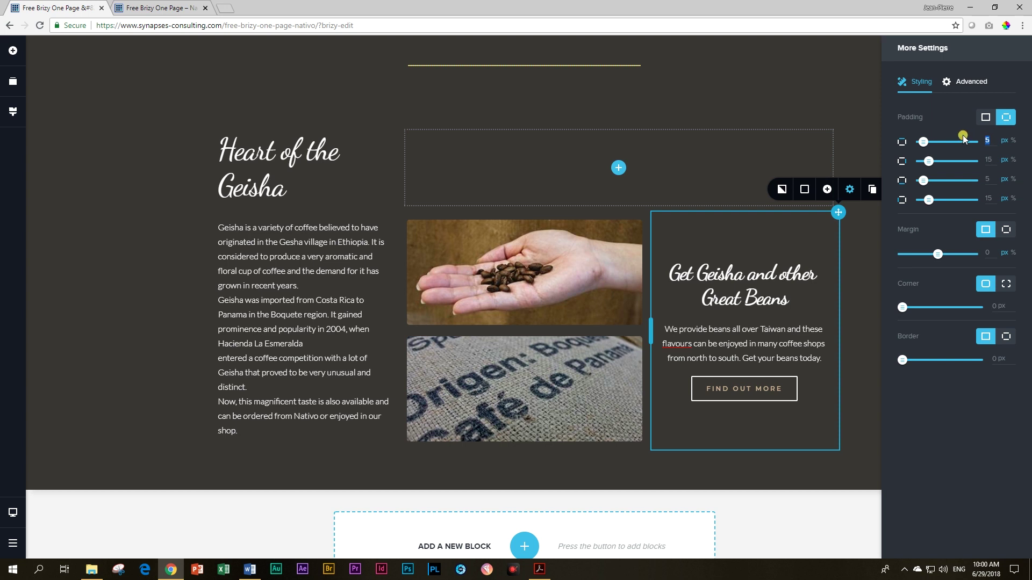
pyautogui.moveTo(995, 158); pyautogui.dragTo(972, 157)
pyautogui.press('Tab')
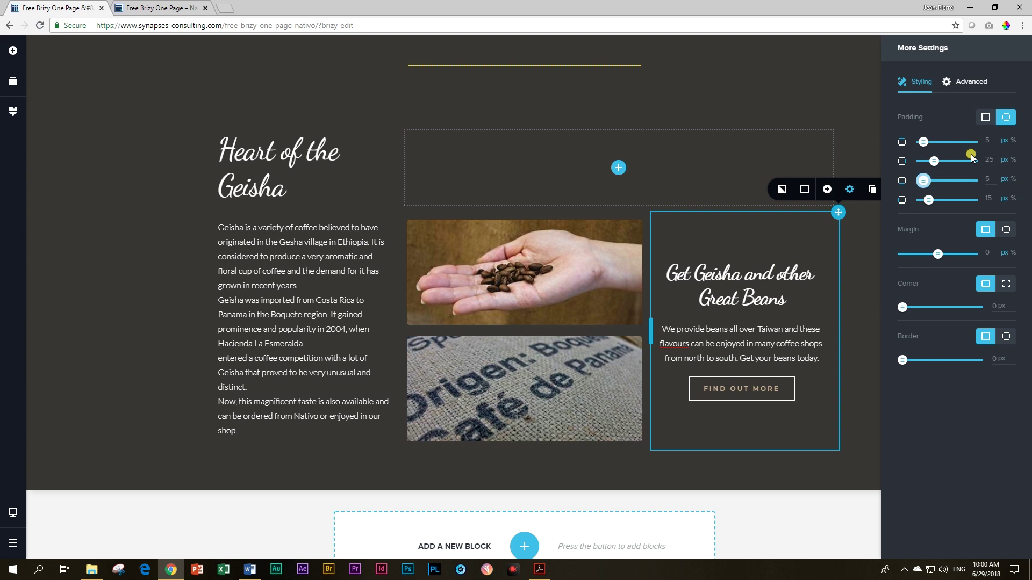
pyautogui.moveTo(998, 198); pyautogui.dragTo(963, 200)
pyautogui.click(769, 336)
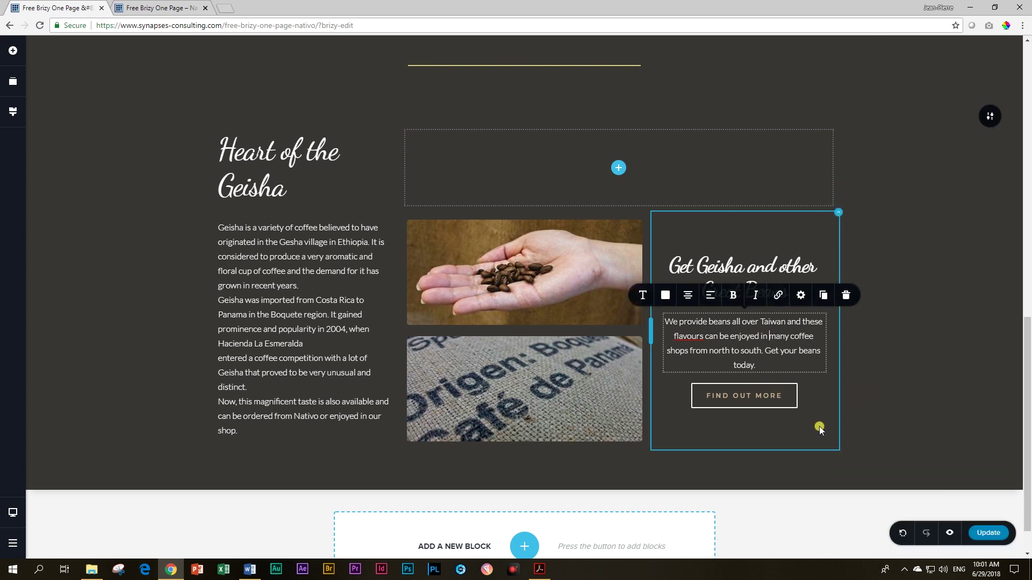
# Step: Add a gap of about 22 px below the Taiwan beans paragraph
pyautogui.click(791, 323)
pyautogui.click(800, 295)
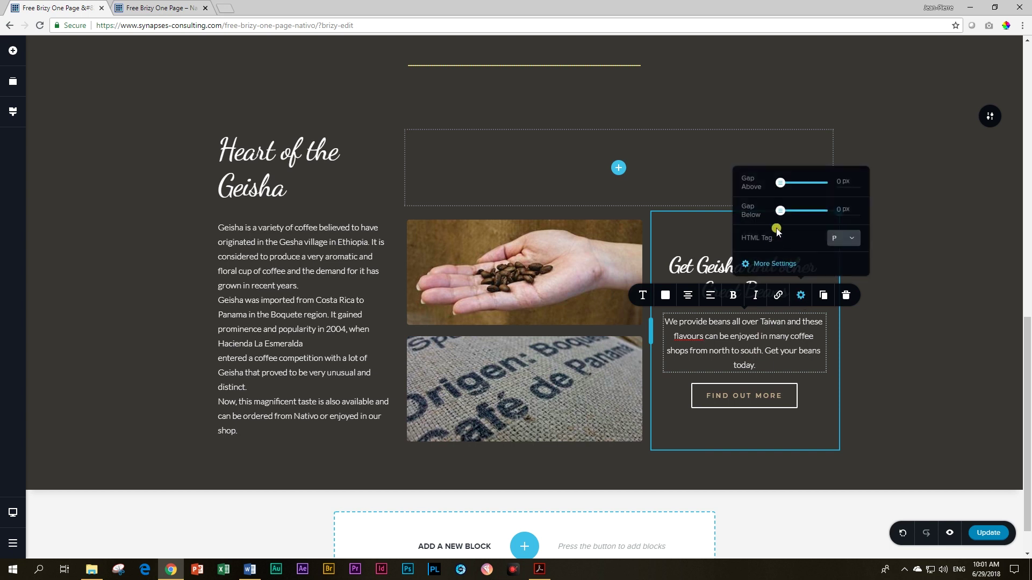
pyautogui.moveTo(780, 212); pyautogui.dragTo(788, 210)
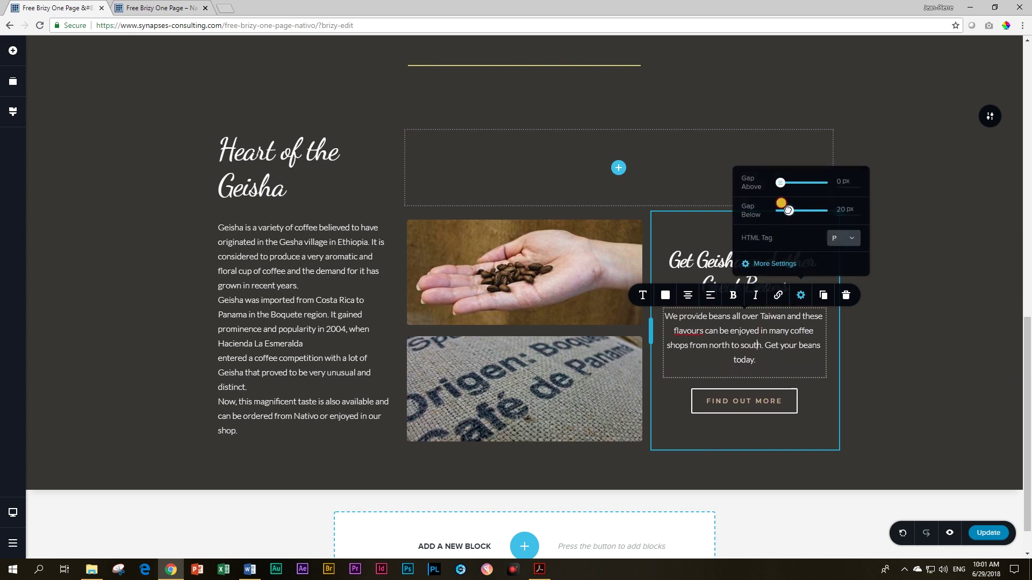
pyautogui.click(789, 360)
pyautogui.click(914, 333)
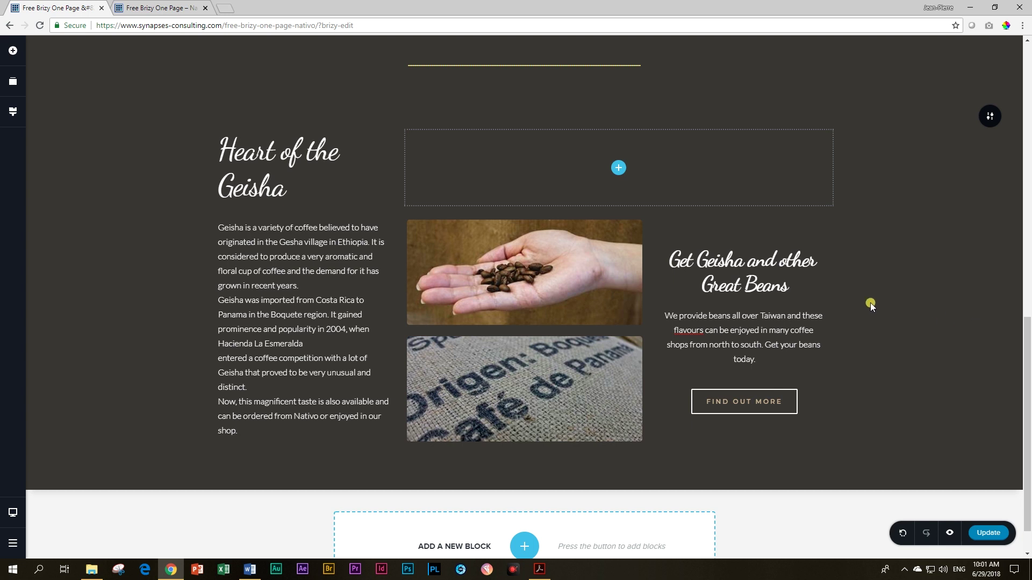
# Step: Insert a blank block below the Geisha section and give it a four-column row
pyautogui.scroll(4, 870, 302)
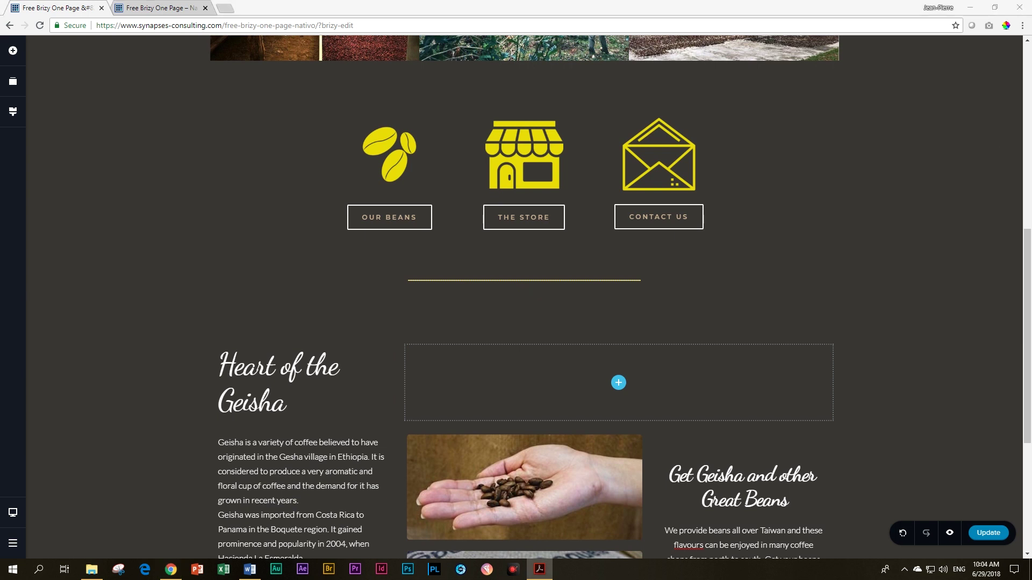
pyautogui.scroll(-5, 746, 367)
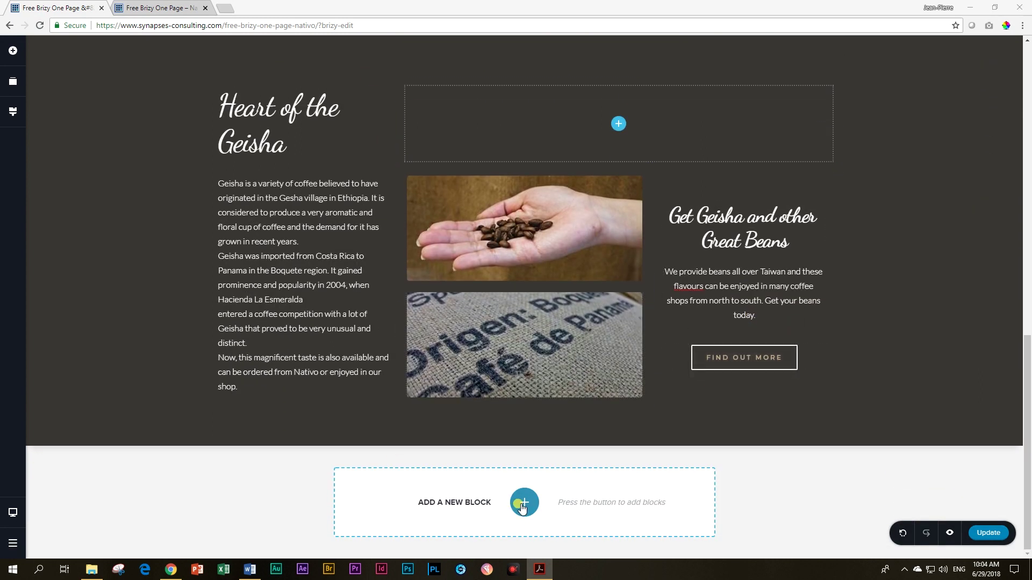
pyautogui.click(522, 504)
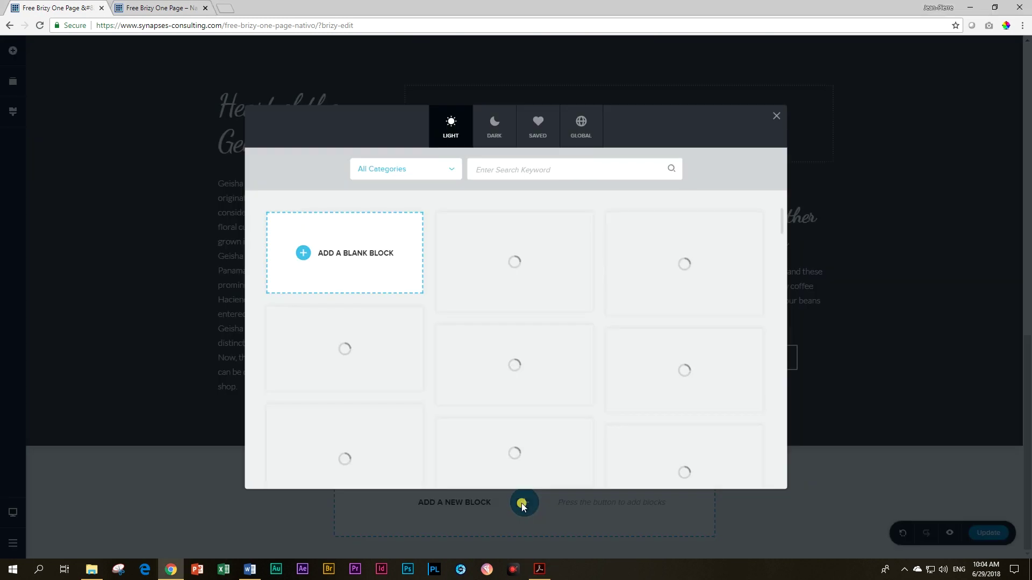
pyautogui.click(333, 259)
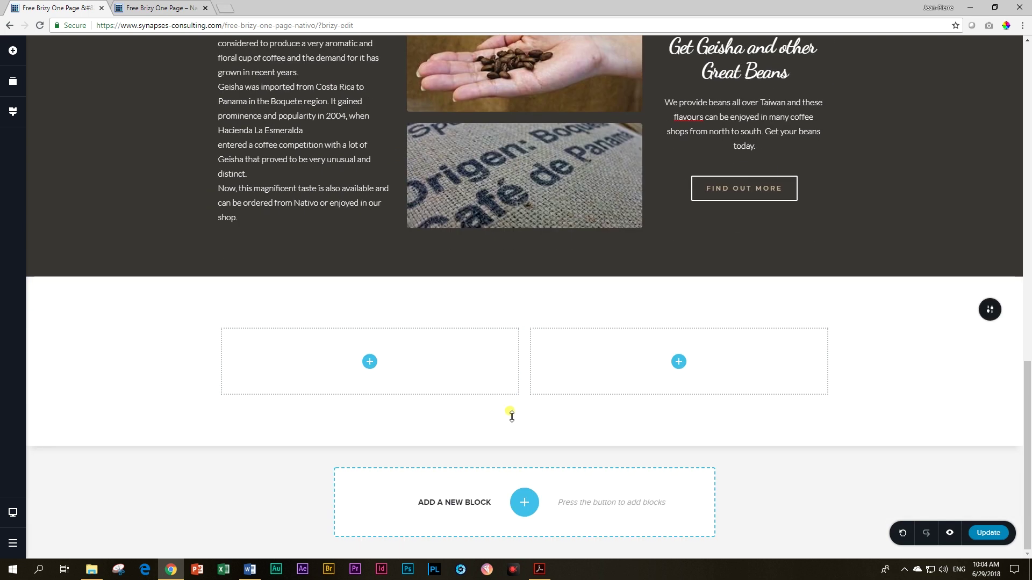
pyautogui.click(209, 321)
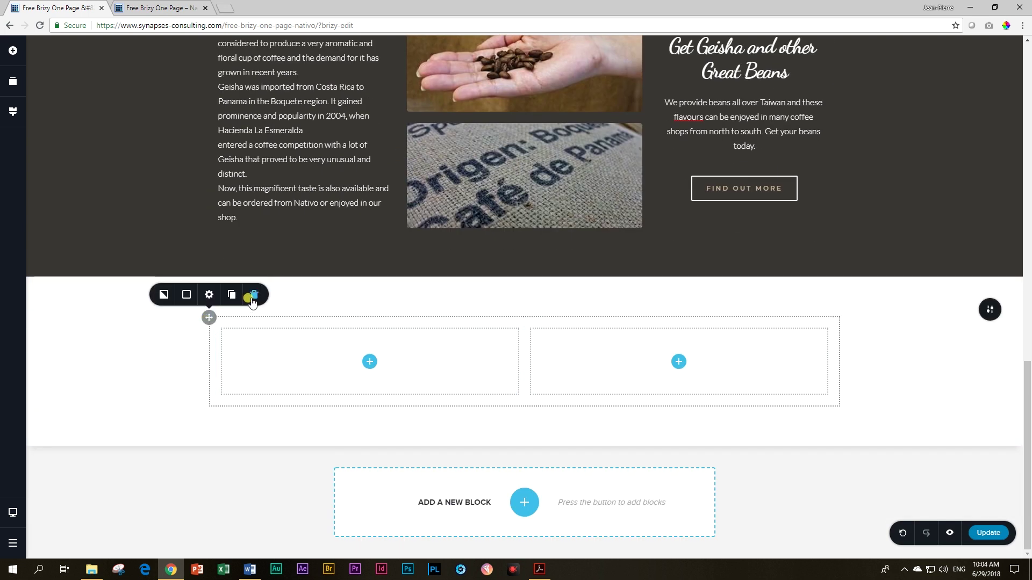
pyautogui.click(249, 296)
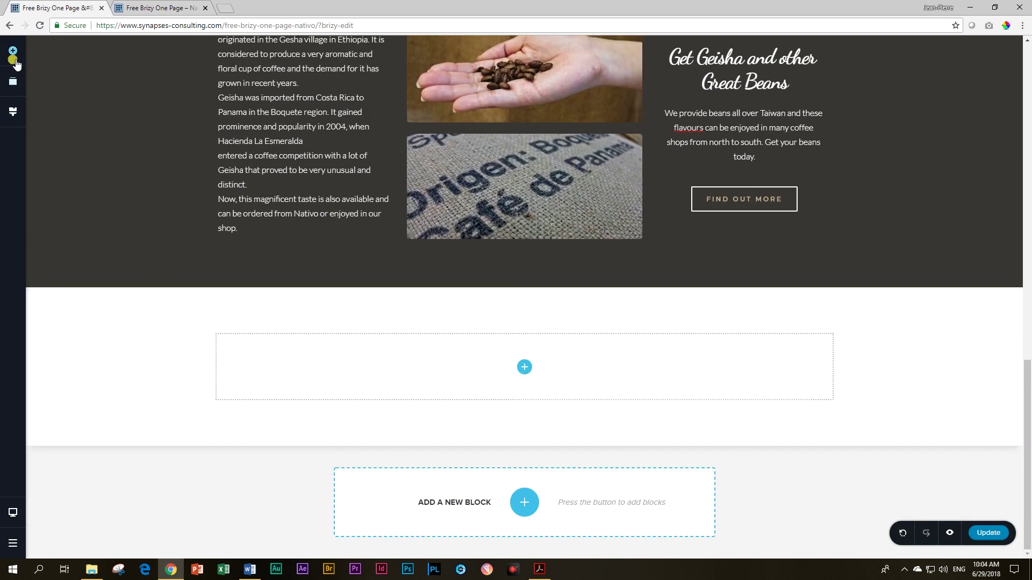
pyautogui.click(13, 50)
pyautogui.moveTo(102, 384); pyautogui.dragTo(517, 366)
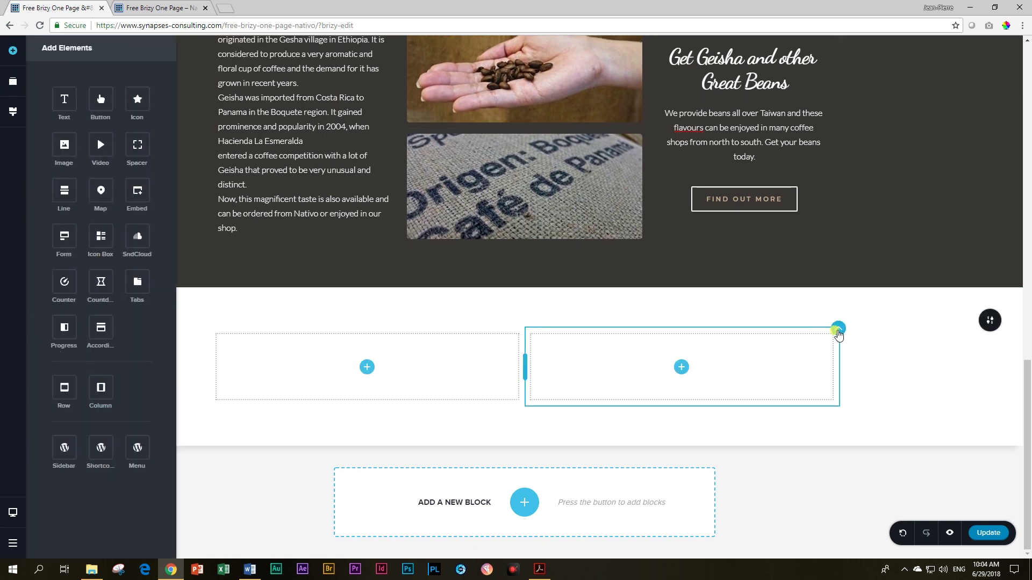
pyautogui.click(838, 328)
pyautogui.click(870, 306)
pyautogui.click(870, 307)
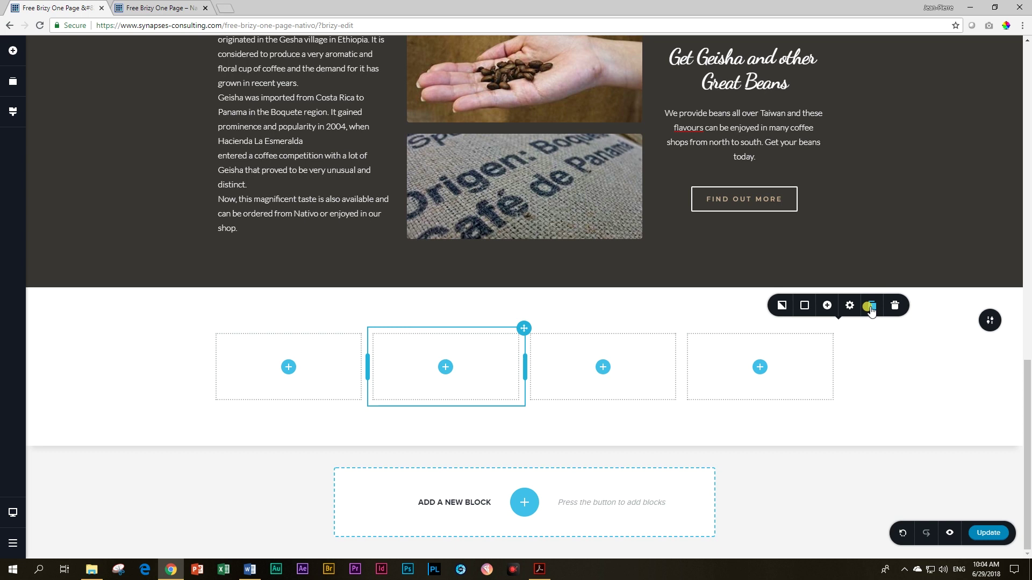
# Step: Make the new block span the full page width
pyautogui.click(987, 324)
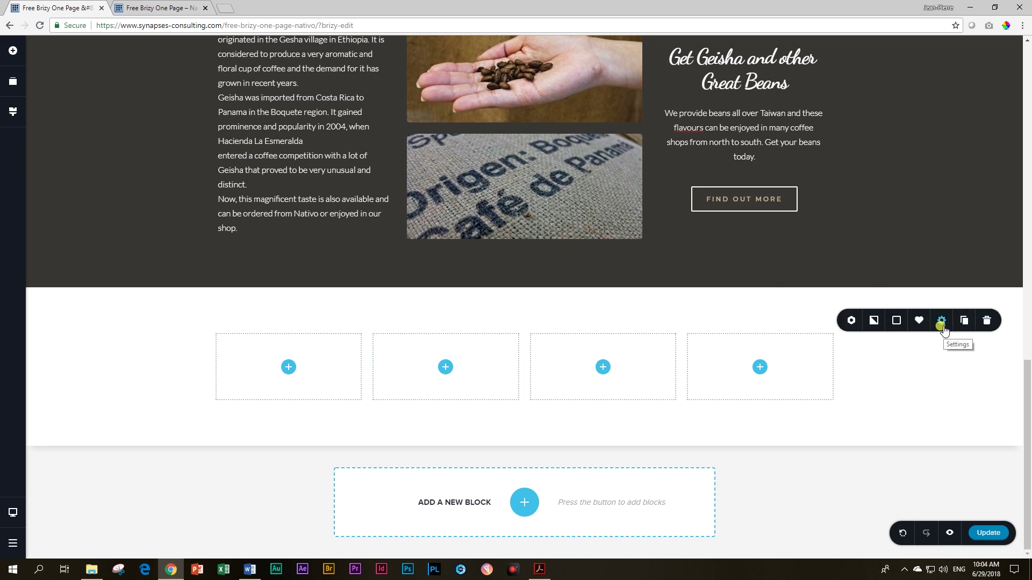
pyautogui.click(941, 322)
pyautogui.click(979, 223)
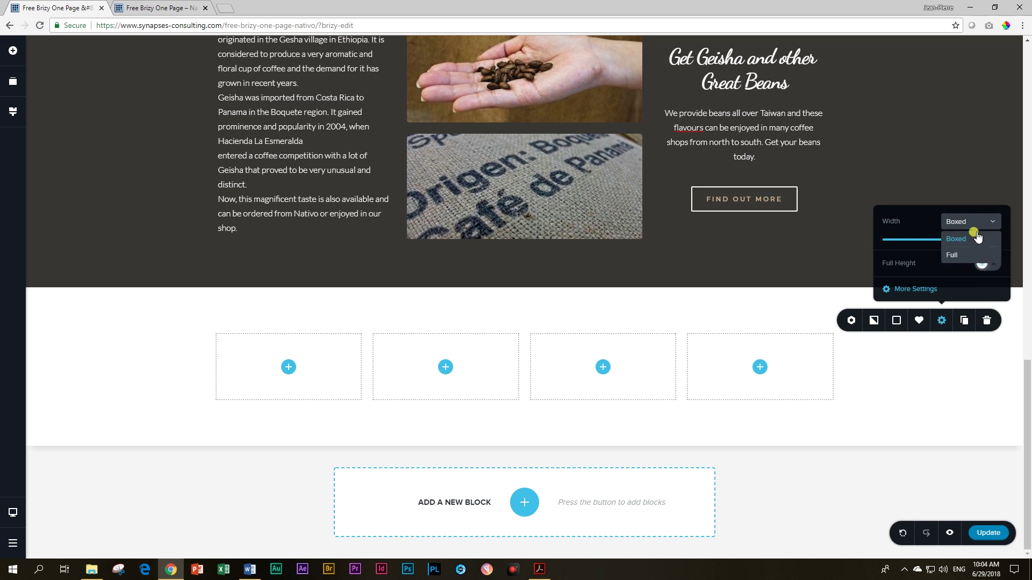
pyautogui.click(960, 256)
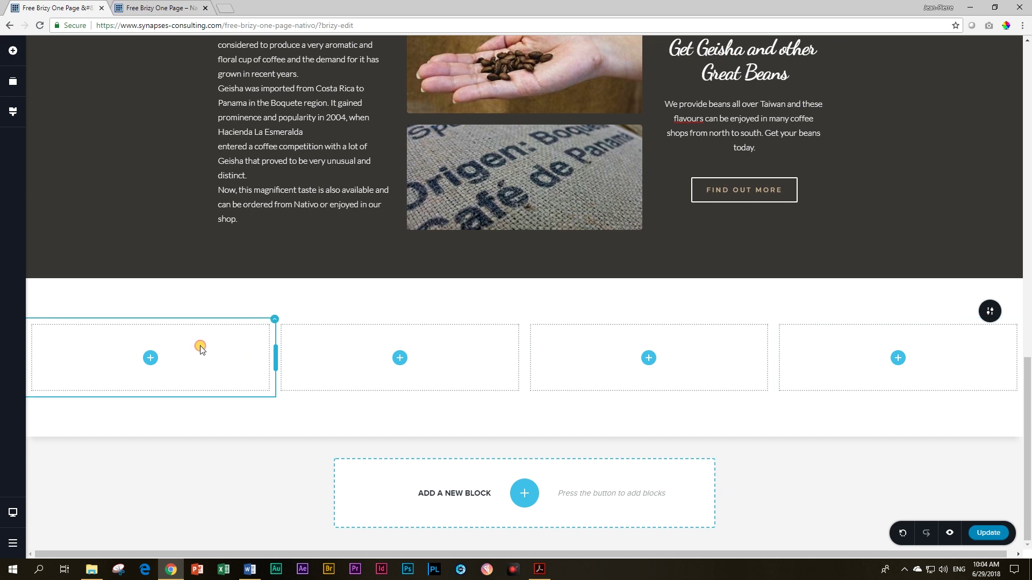
# Step: Set the first column's padding to a single 0 value and drag an Image element into it
pyautogui.click(275, 320)
pyautogui.click(284, 300)
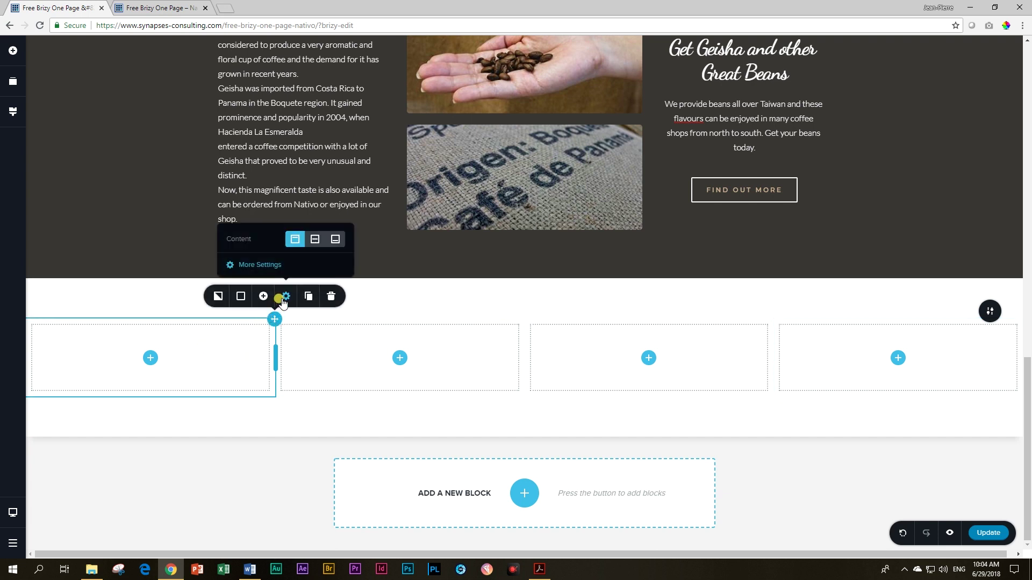
pyautogui.click(259, 265)
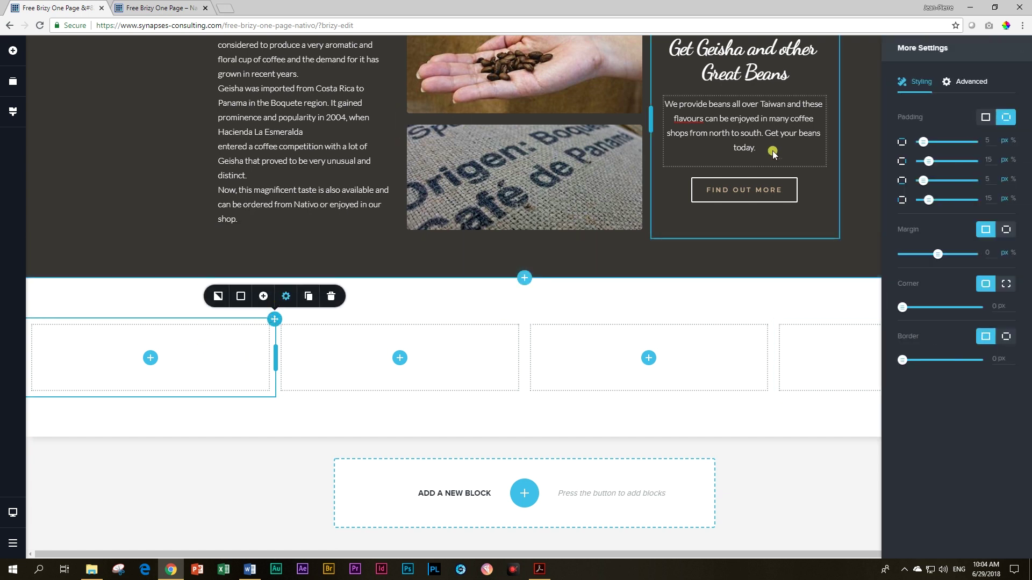
pyautogui.click(986, 127)
pyautogui.click(911, 143)
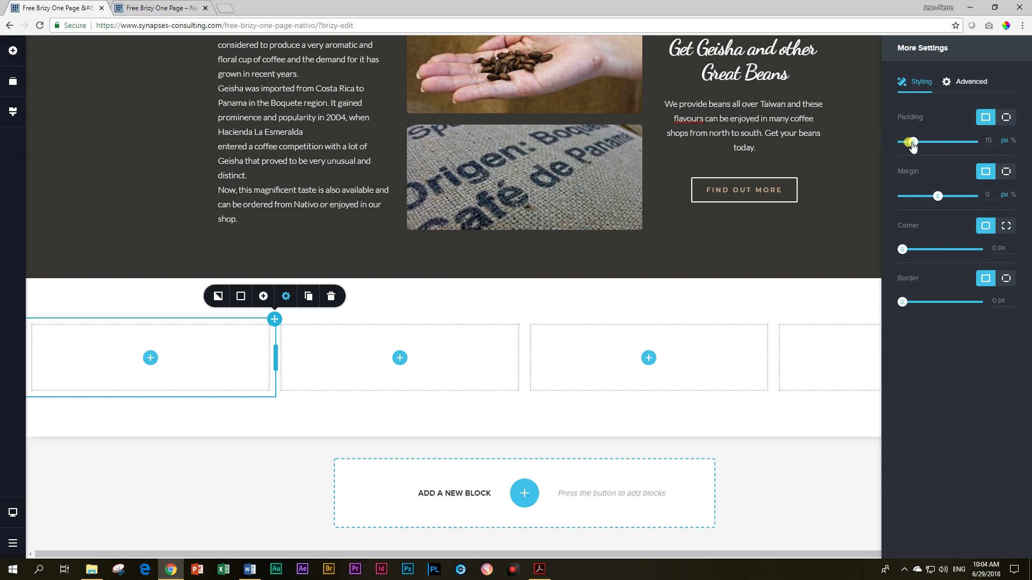
pyautogui.moveTo(915, 146); pyautogui.dragTo(884, 143)
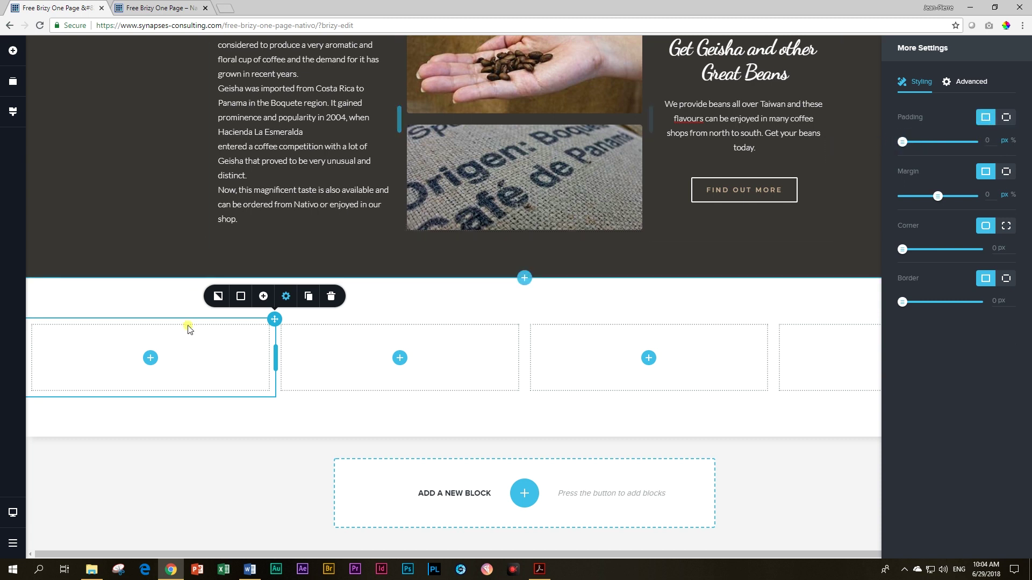
pyautogui.click(228, 369)
pyautogui.click(150, 358)
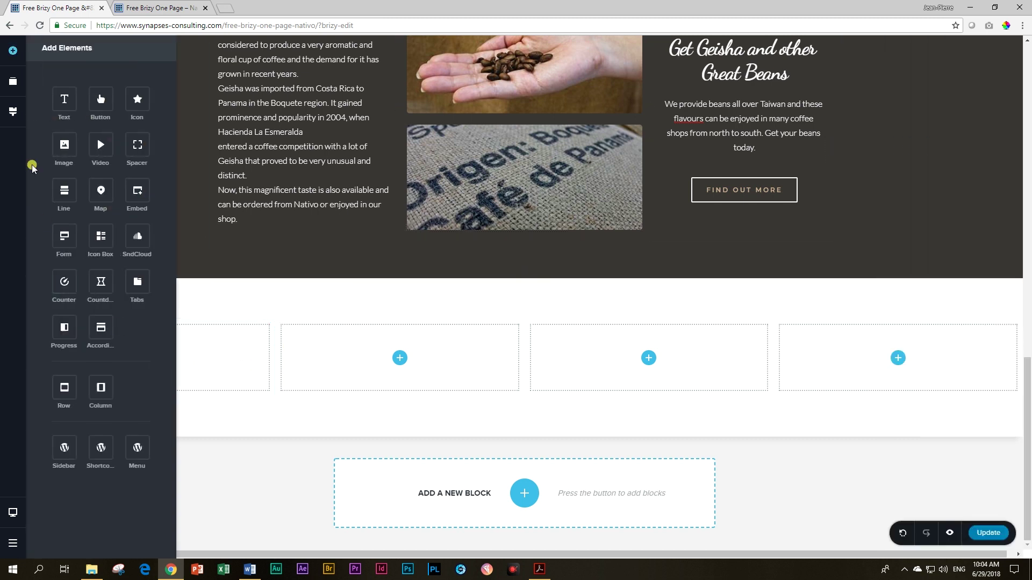
pyautogui.moveTo(64, 145); pyautogui.dragTo(197, 368)
# Step: Fill the image placeholder with the glass-jars bean display photo from the Media Library
pyautogui.click(212, 364)
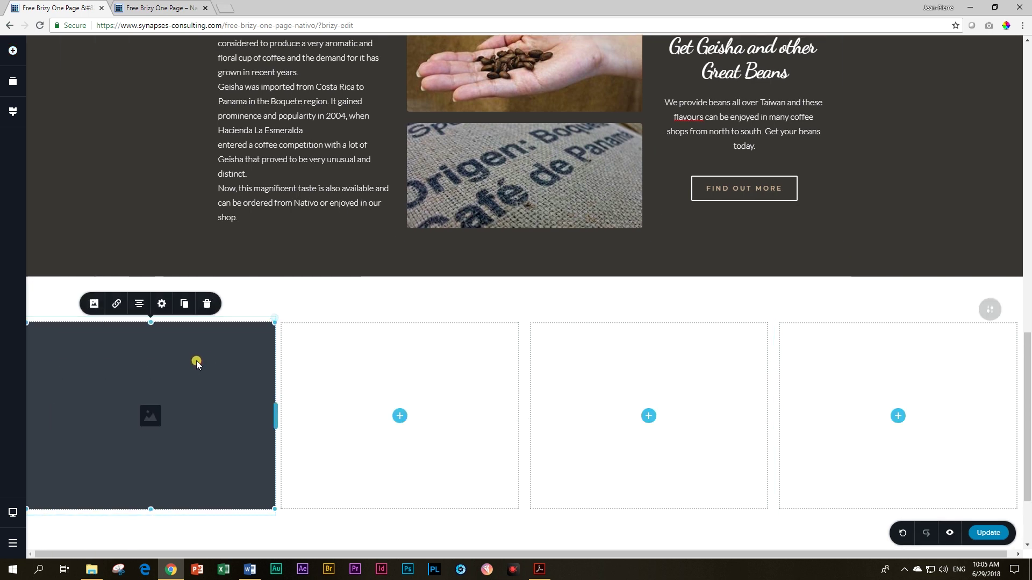
pyautogui.click(94, 304)
pyautogui.click(171, 224)
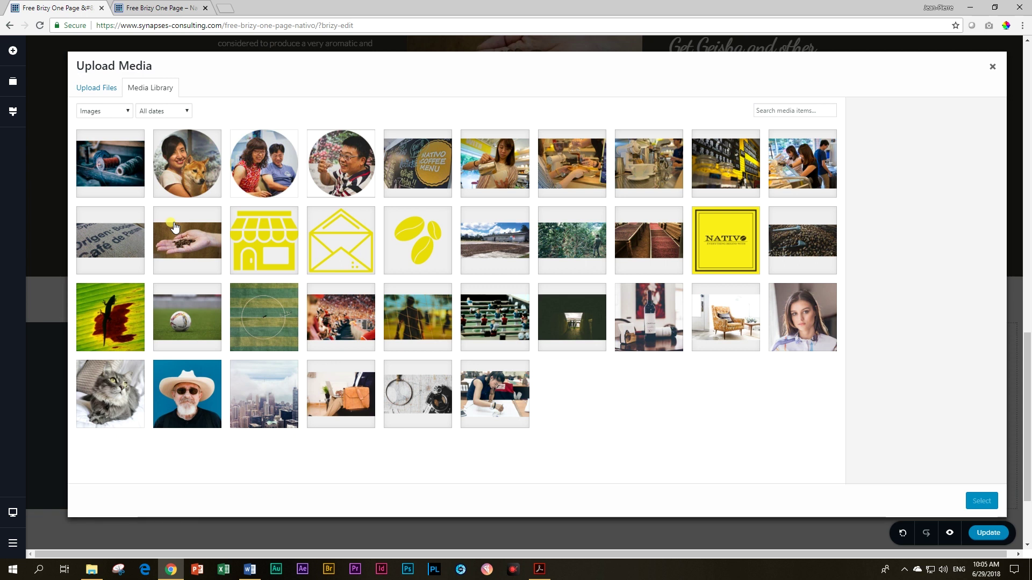
pyautogui.click(715, 155)
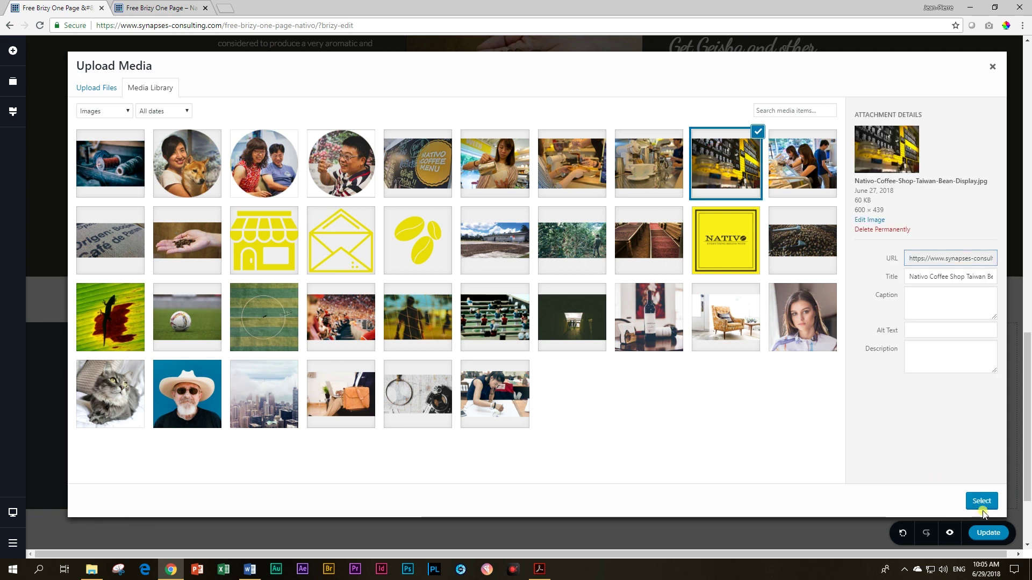
pyautogui.click(981, 502)
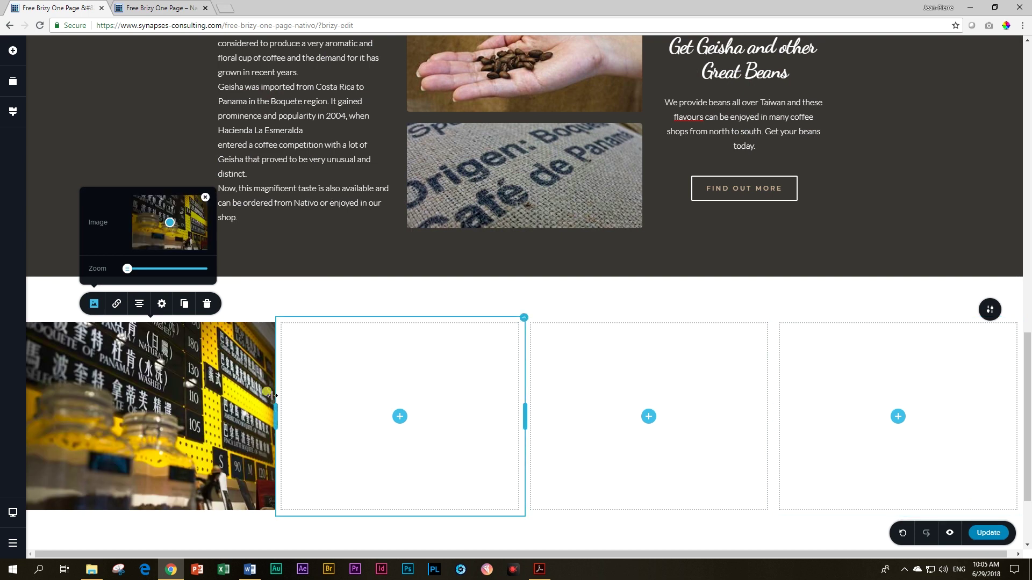
pyautogui.click(167, 310)
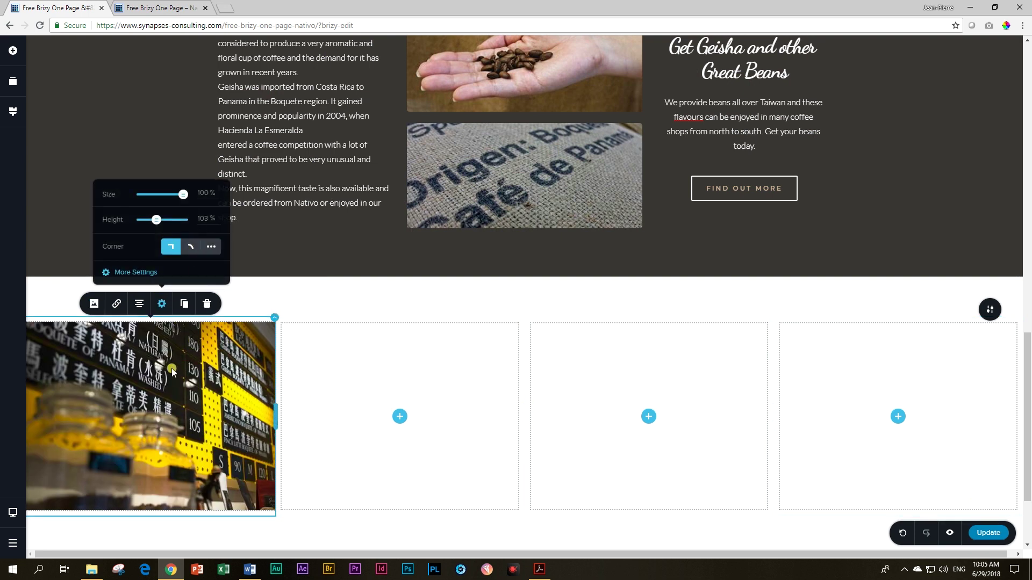
pyautogui.click(155, 402)
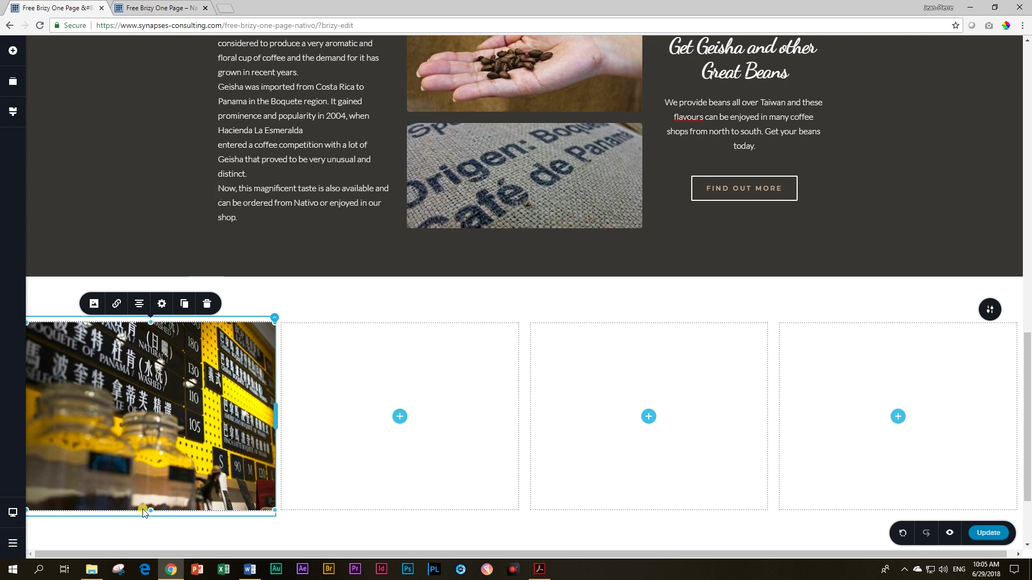
pyautogui.moveTo(150, 501); pyautogui.dragTo(151, 474)
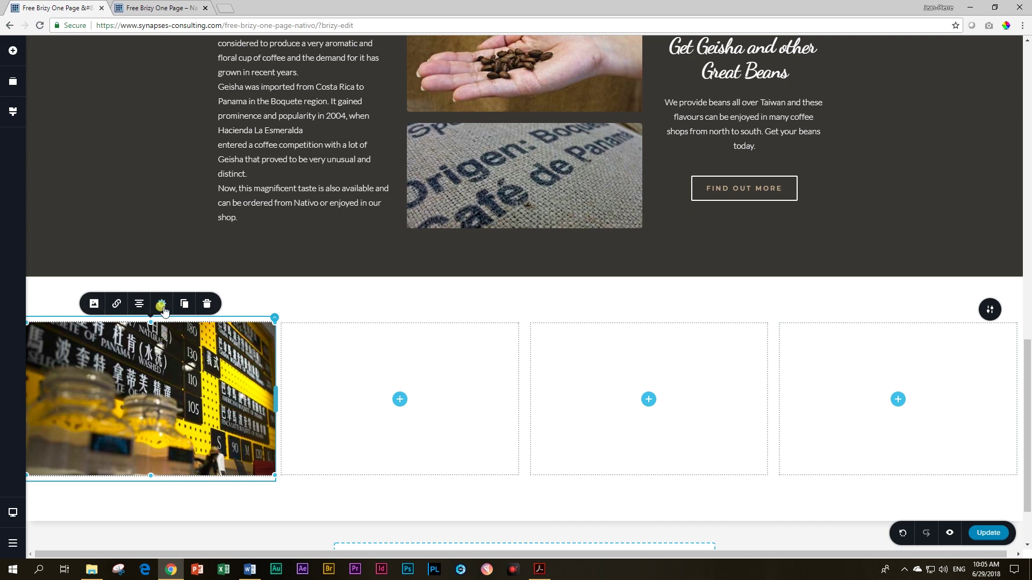
# Step: Set the image height to 100% and its margin to 0 on all sides
pyautogui.click(161, 304)
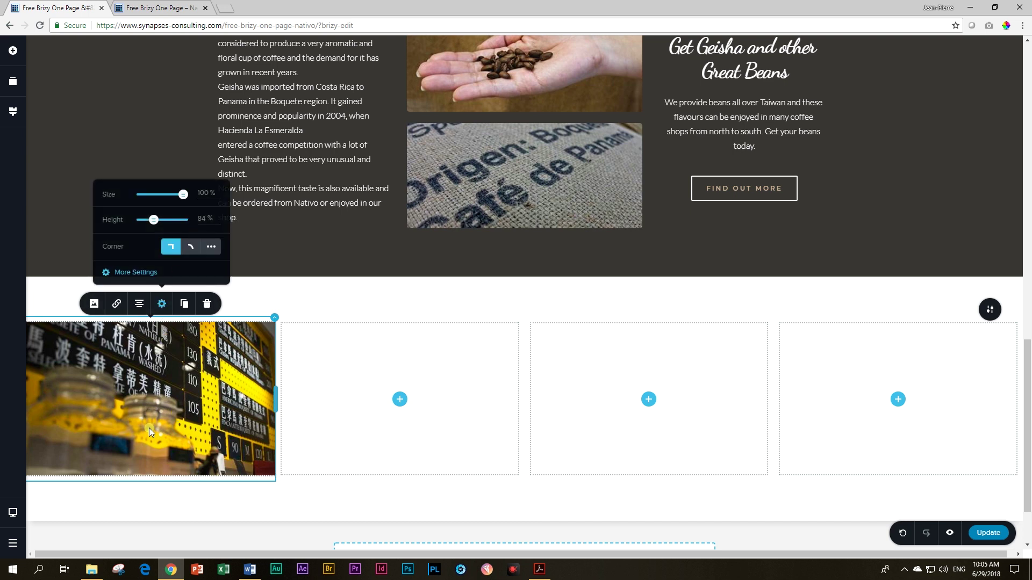
pyautogui.doubleClick(204, 220)
pyautogui.write('100')
pyautogui.press('BackSpace')
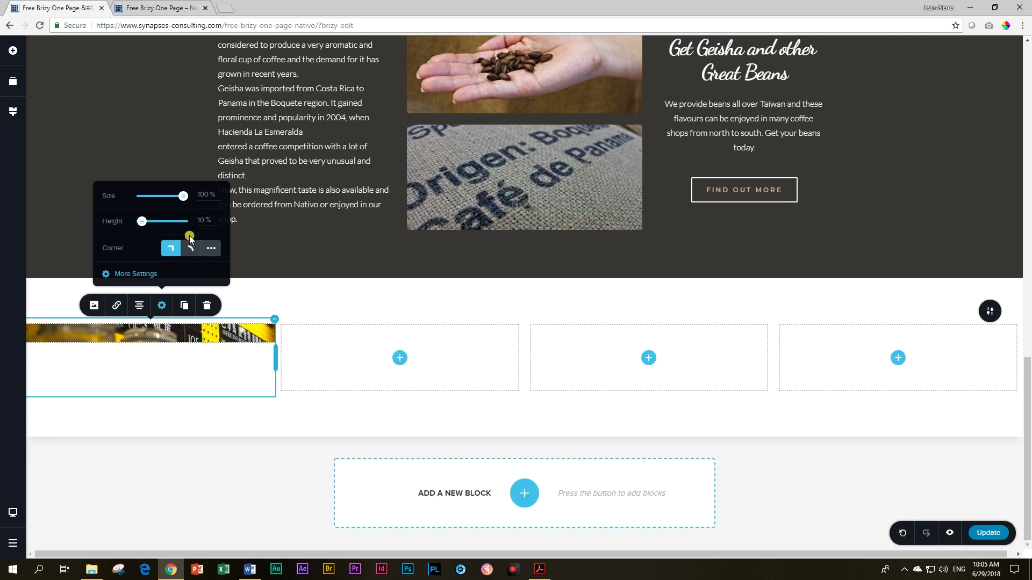
pyautogui.write('0')
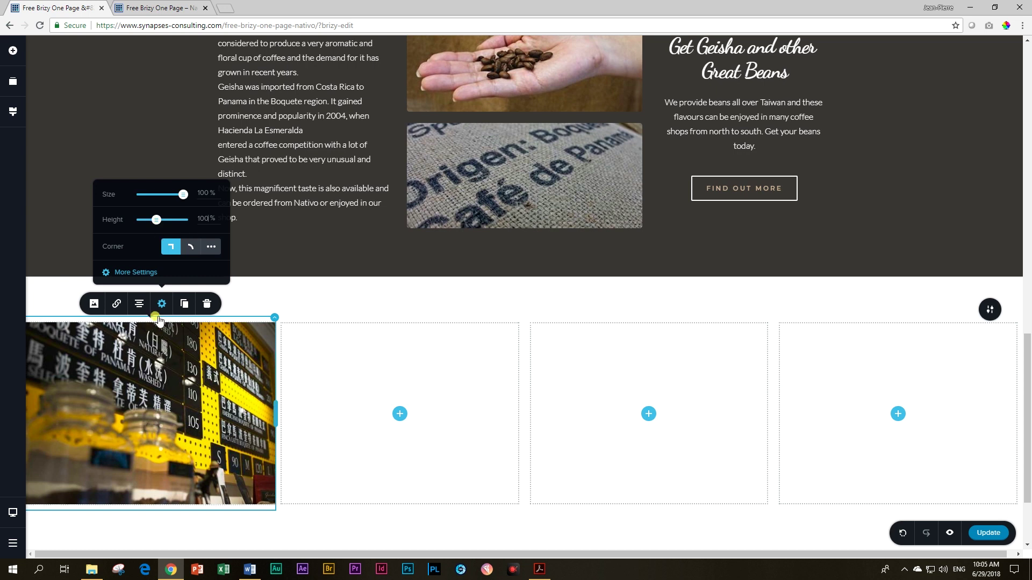
pyautogui.click(150, 274)
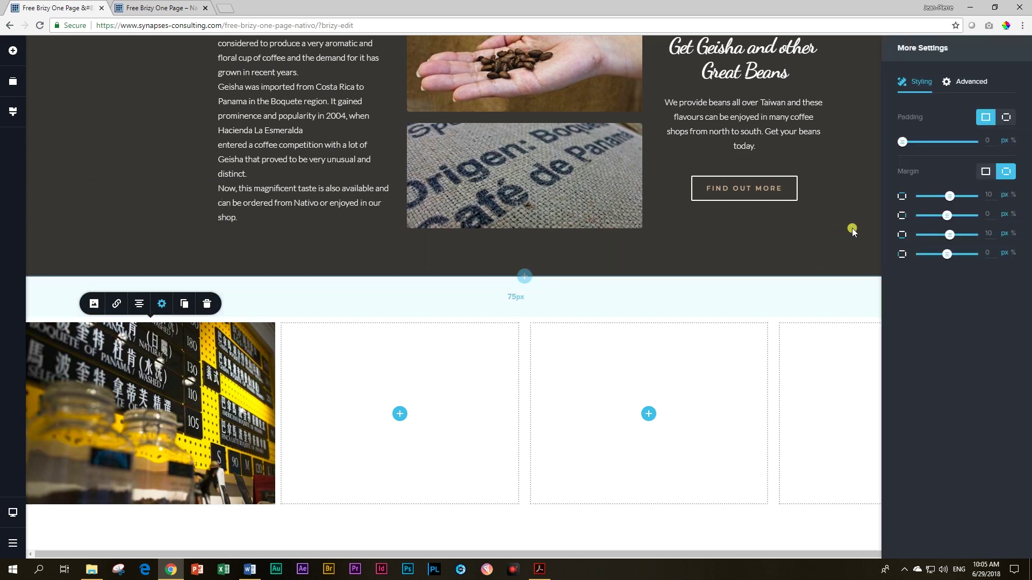
pyautogui.click(984, 173)
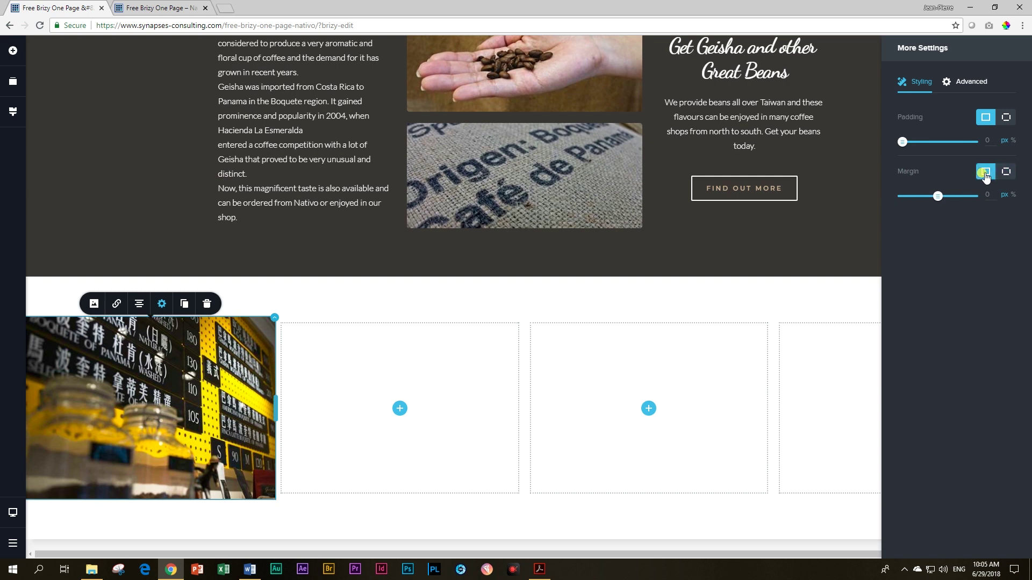
pyautogui.click(229, 357)
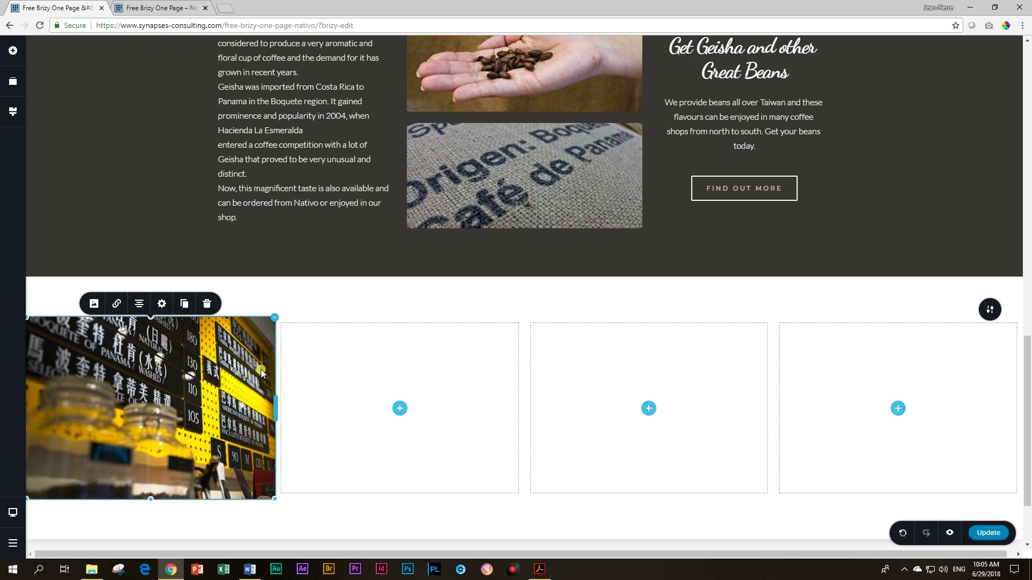
# Step: Duplicate the bean display photo and swap the copy for the latte-pouring photo
pyautogui.click(183, 304)
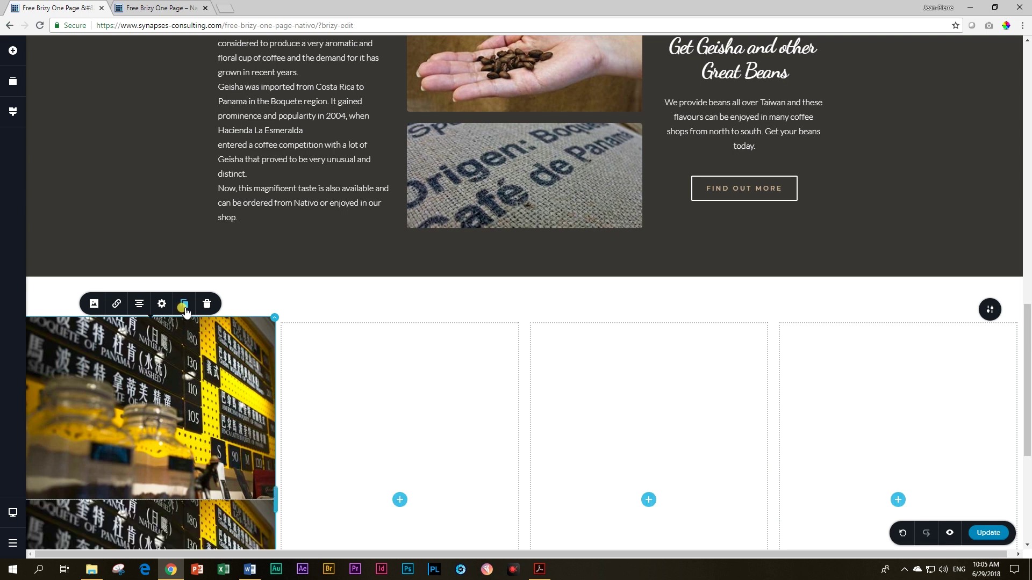
pyautogui.scroll(-3, 185, 311)
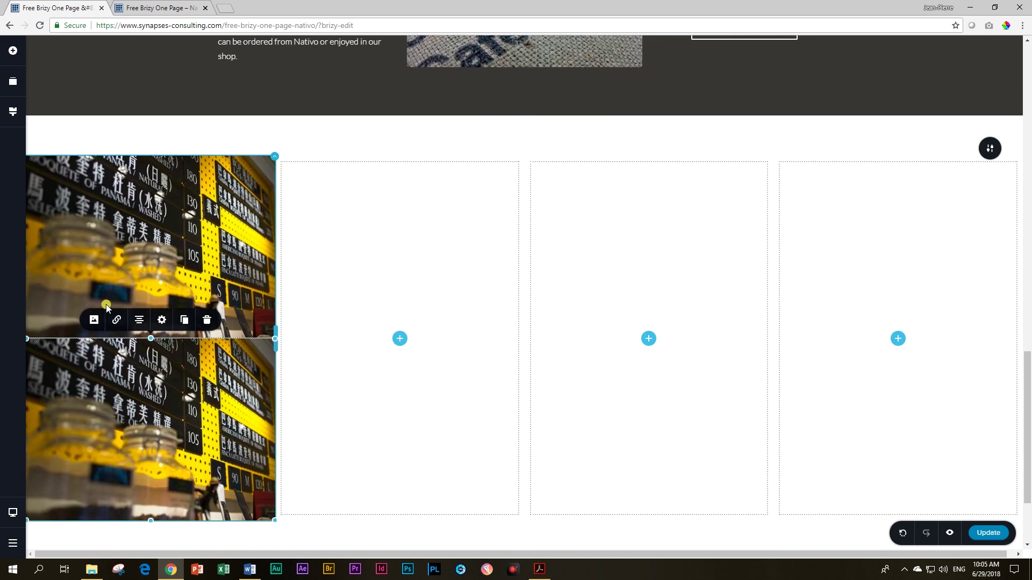
pyautogui.click(93, 319)
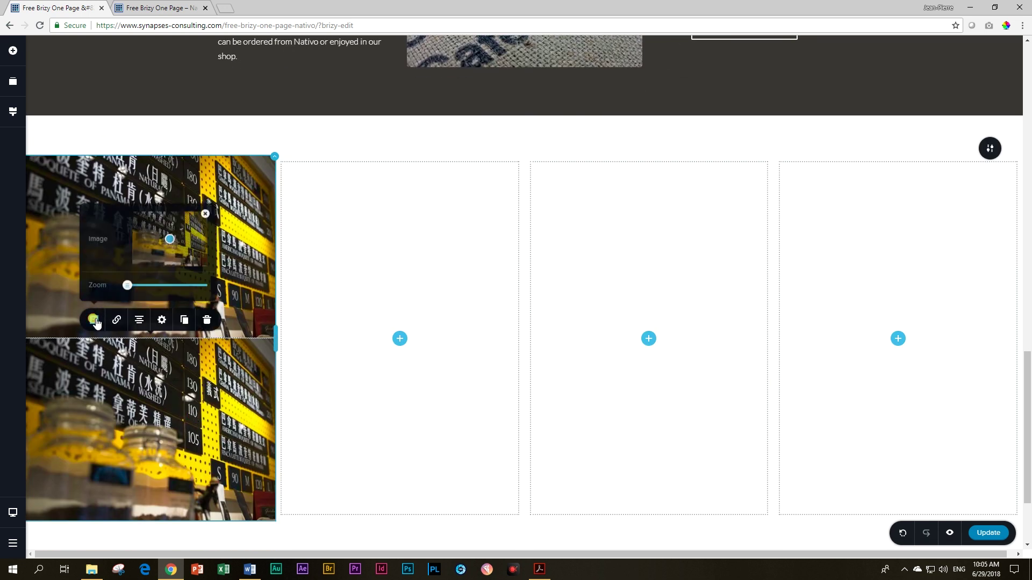
pyautogui.click(205, 214)
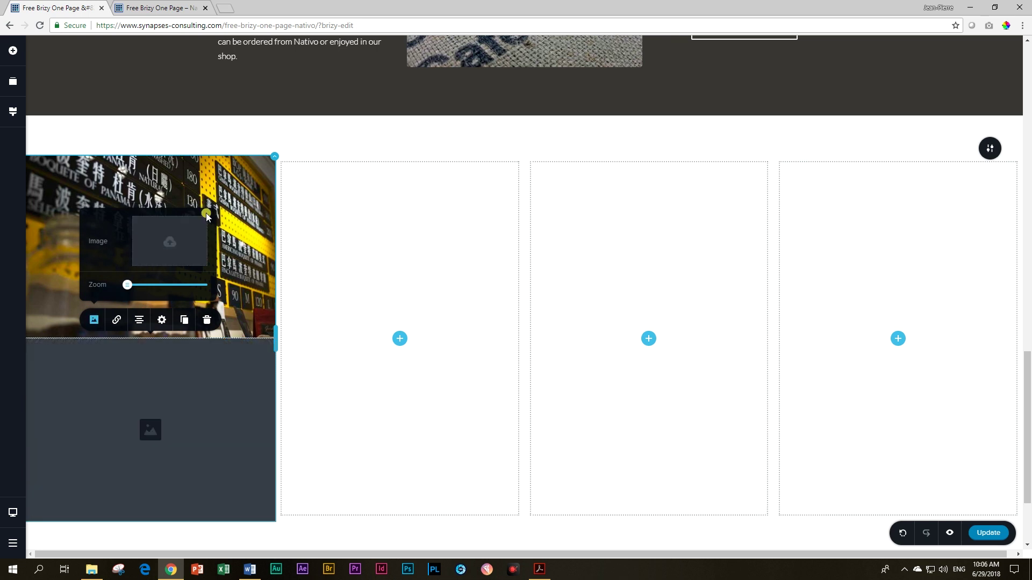
pyautogui.click(172, 243)
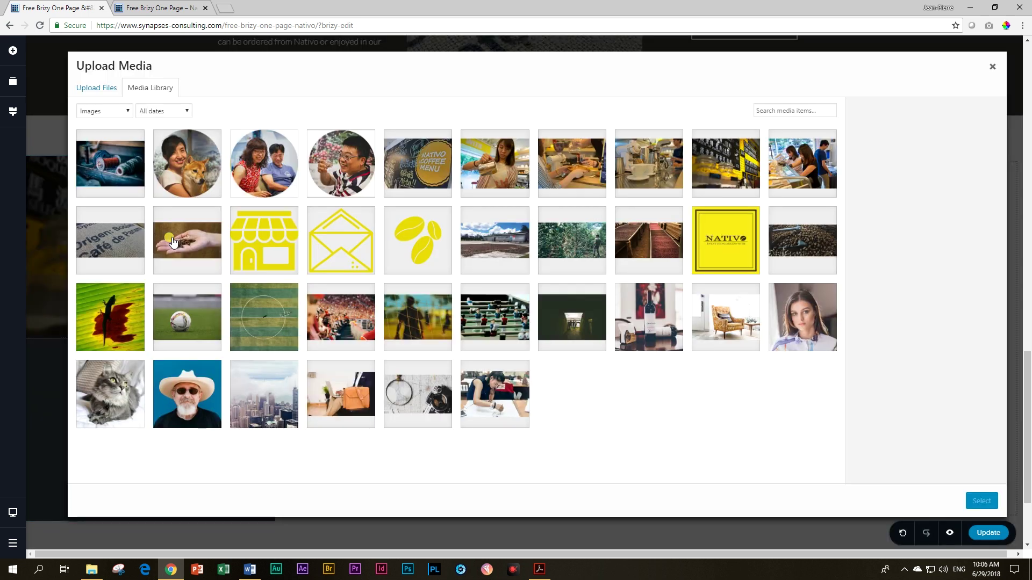
pyautogui.click(489, 174)
pyautogui.click(977, 501)
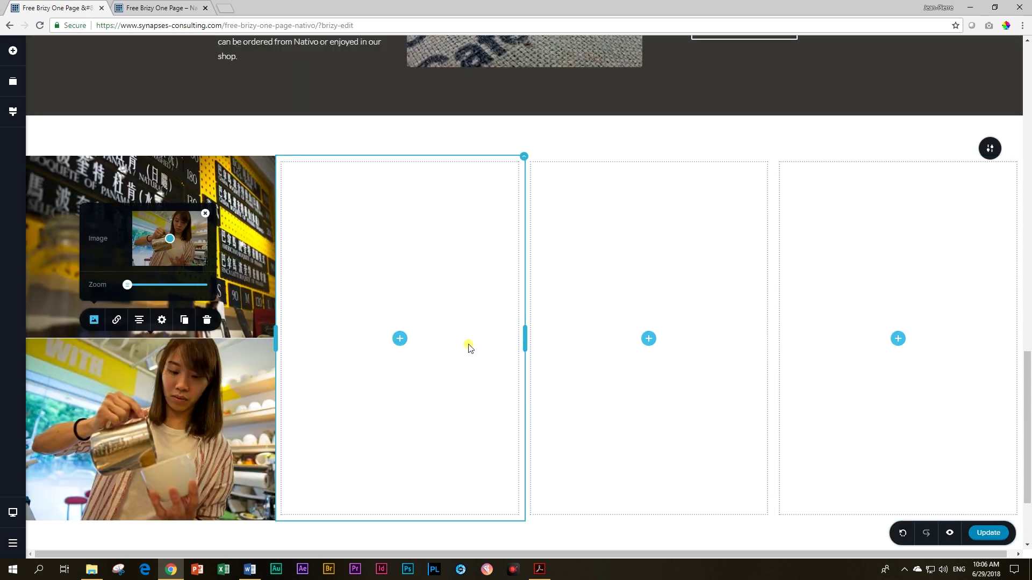
pyautogui.click(301, 281)
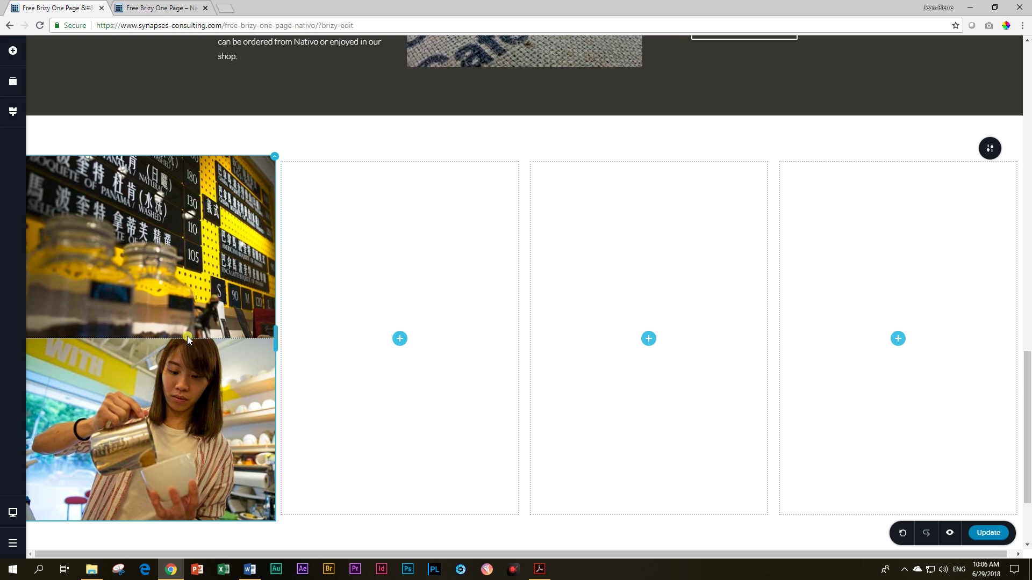
# Step: Select the upper café photo and bring up its full More Settings panel
pyautogui.click(167, 356)
pyautogui.click(153, 278)
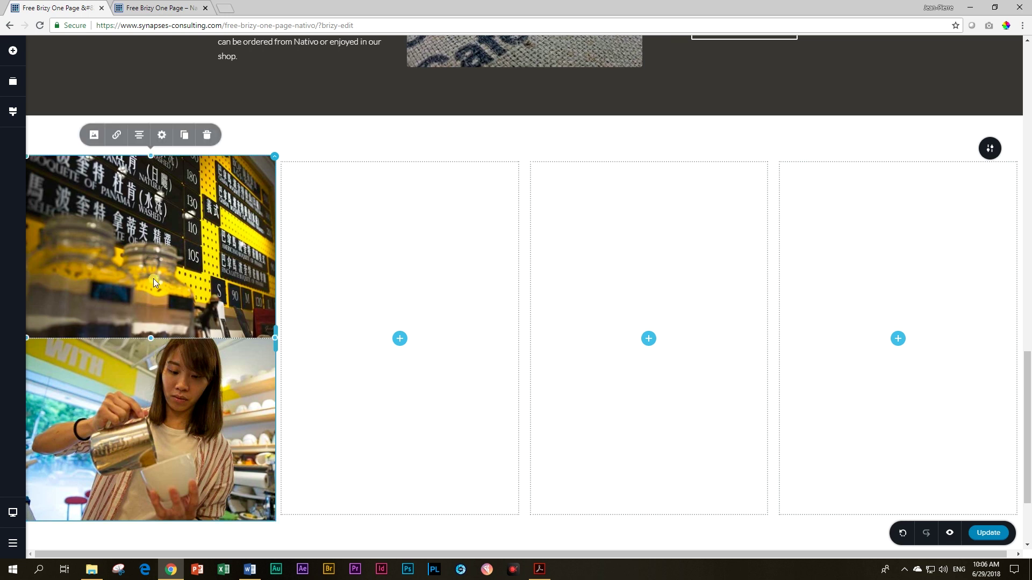
pyautogui.click(132, 393)
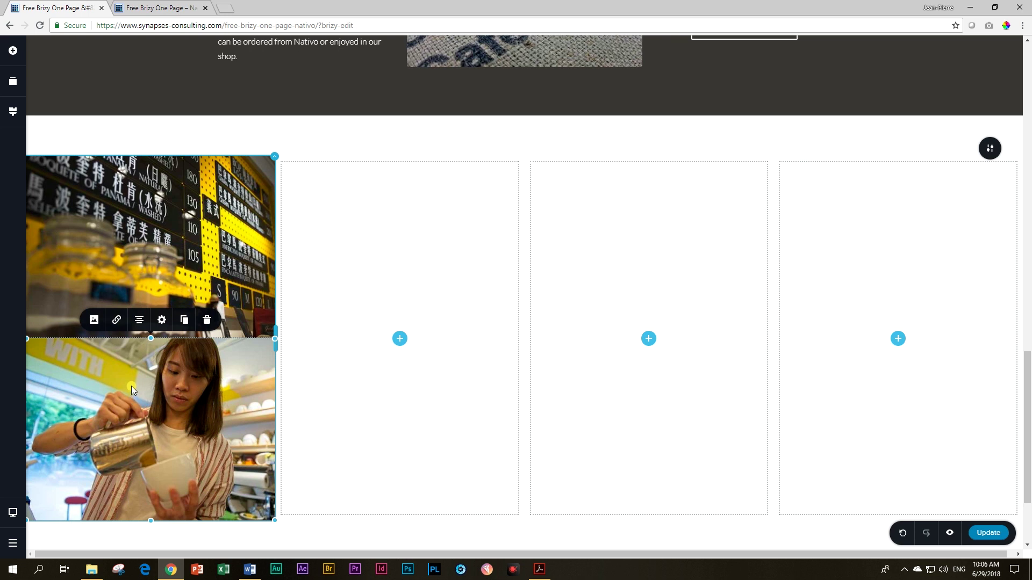
pyautogui.click(144, 302)
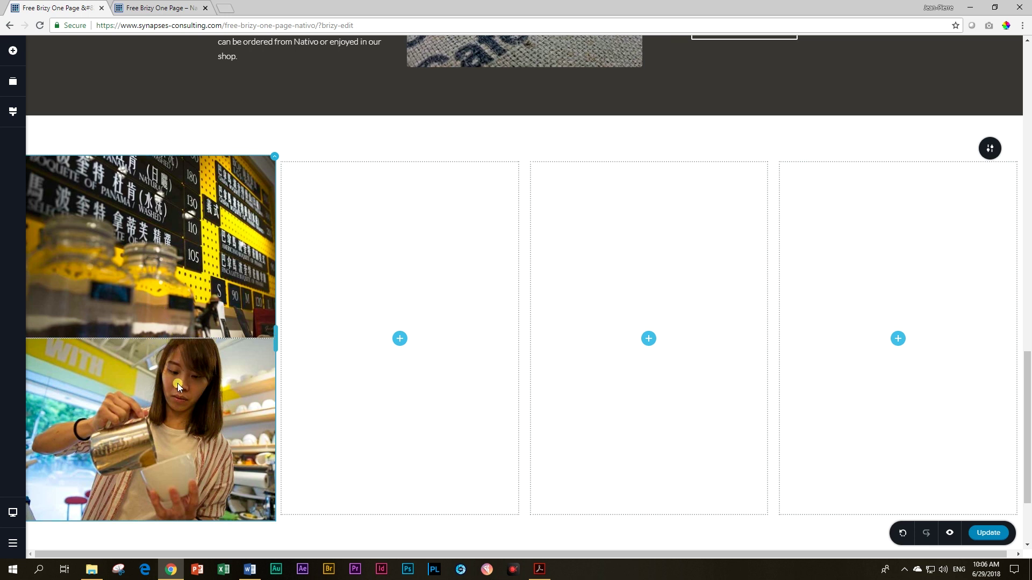
pyautogui.click(162, 321)
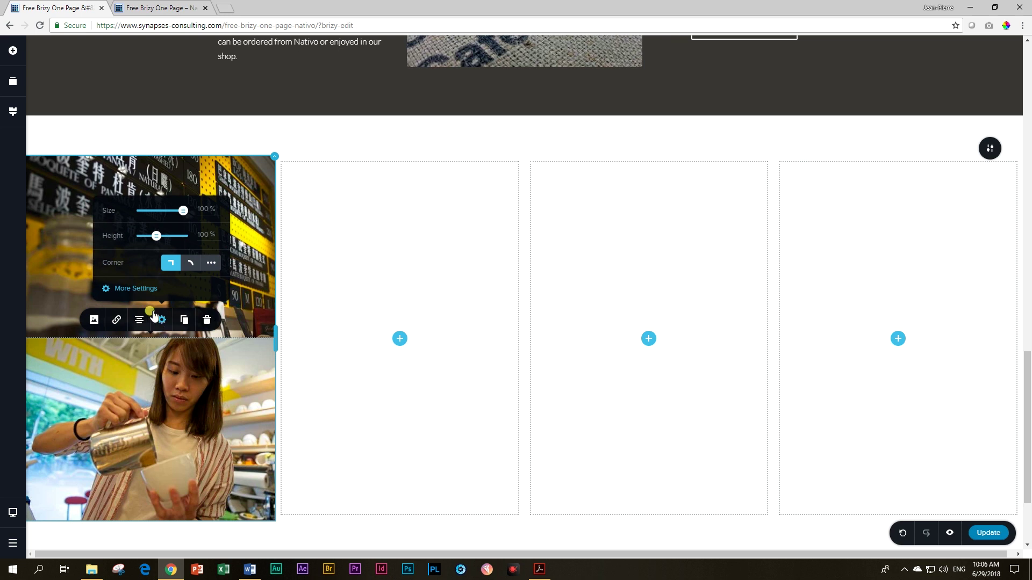
pyautogui.click(142, 294)
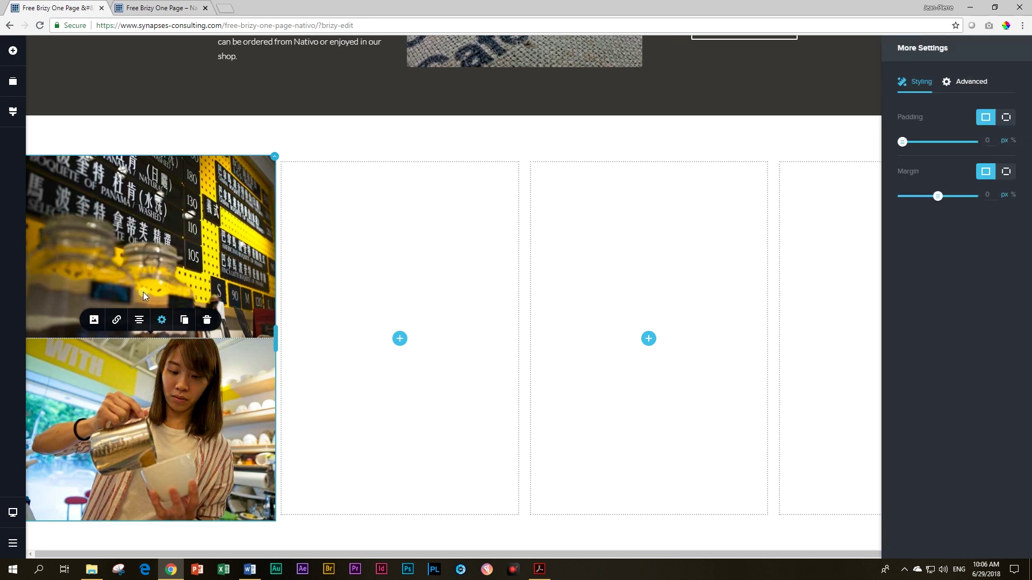
pyautogui.click(172, 397)
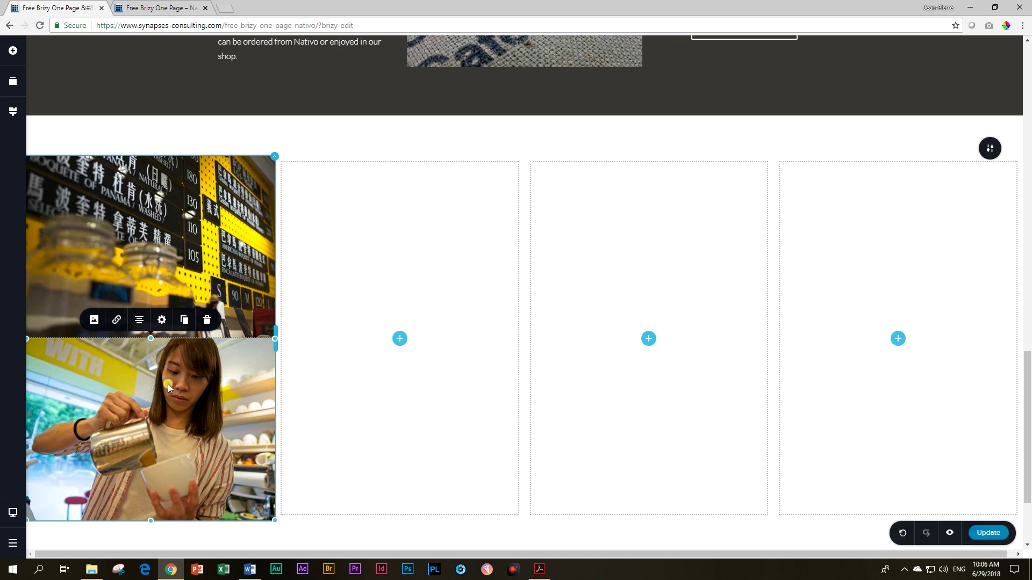
pyautogui.click(162, 321)
pyautogui.click(148, 292)
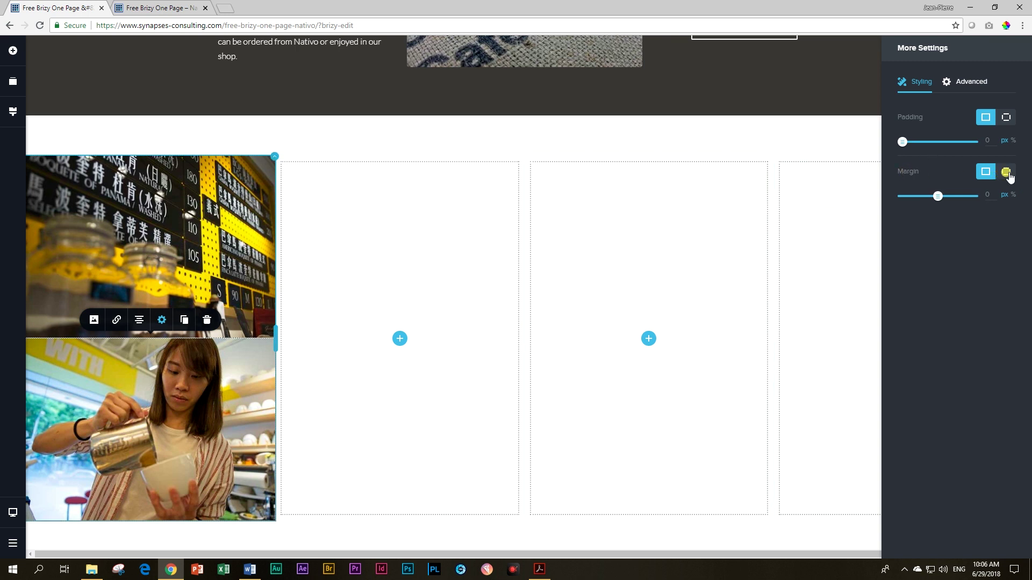
# Step: Switch the upper photo's margin to per-side mode and set the top and bottom margins to 0
pyautogui.click(1006, 172)
pyautogui.click(987, 194)
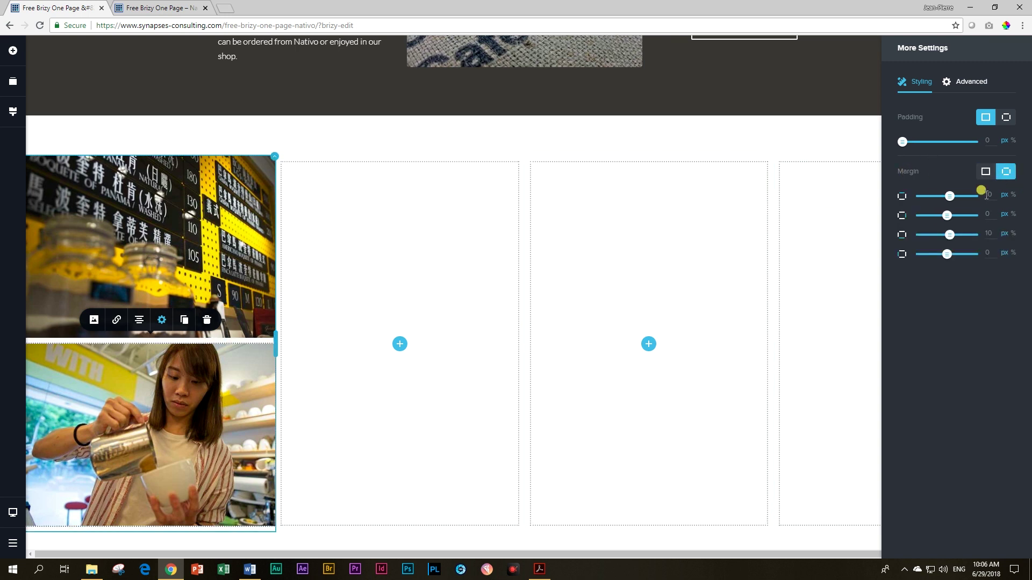
pyautogui.doubleClick(989, 195)
pyautogui.write('0')
pyautogui.doubleClick(989, 233)
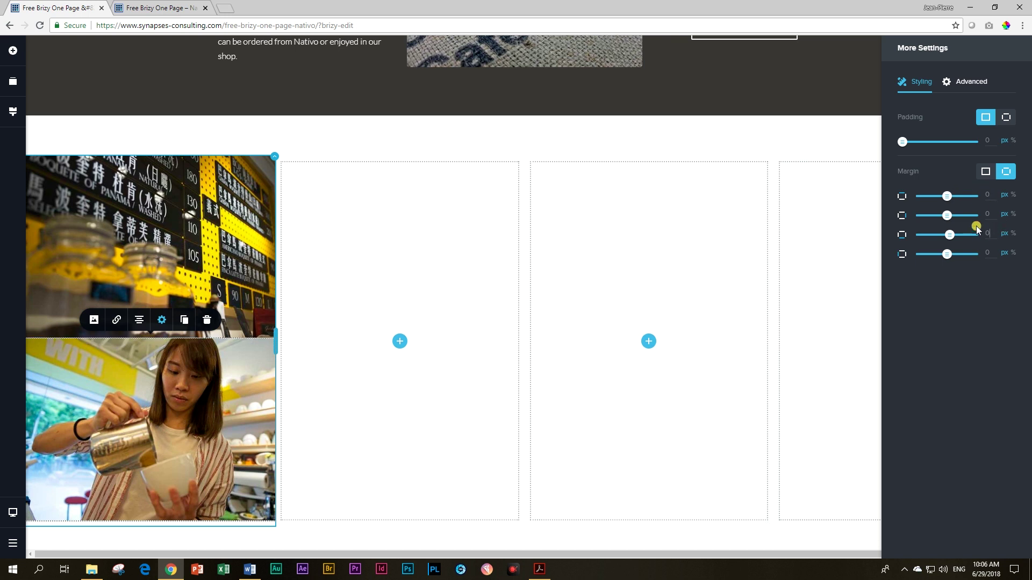
pyautogui.doubleClick(989, 194)
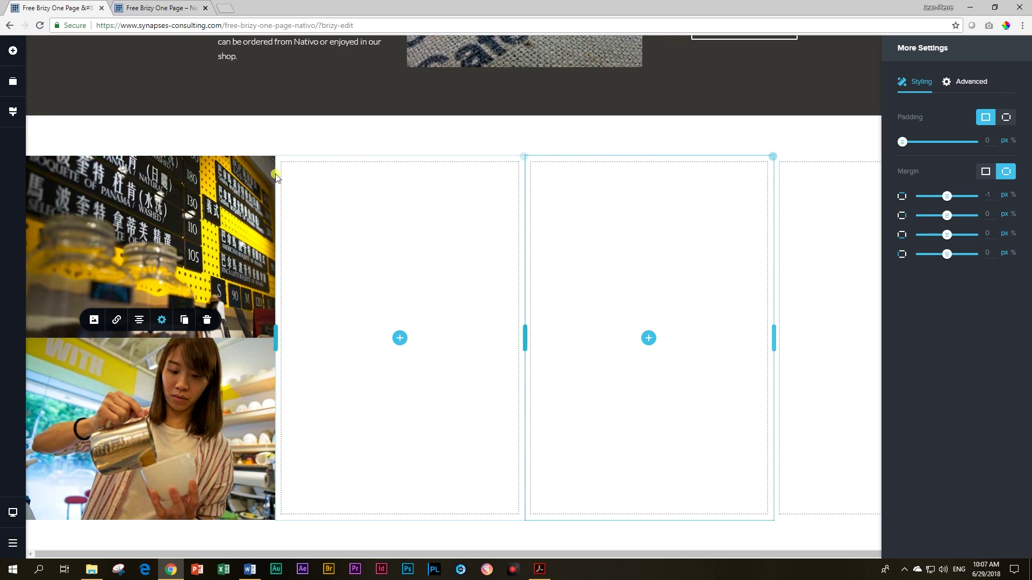
# Step: Duplicate the photo column twice and delete the empty fourth column
pyautogui.click(274, 158)
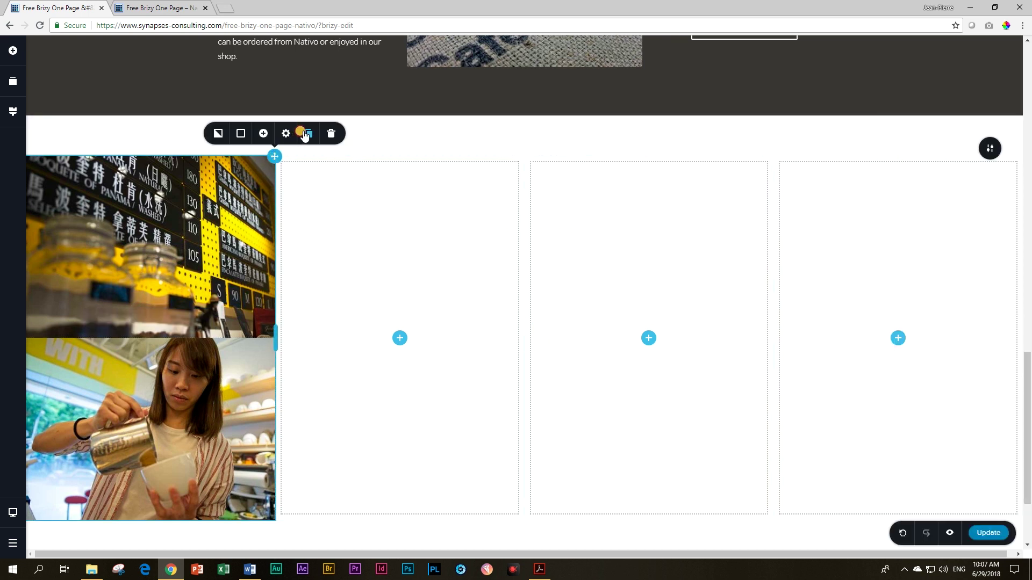
pyautogui.click(307, 134)
pyautogui.click(306, 134)
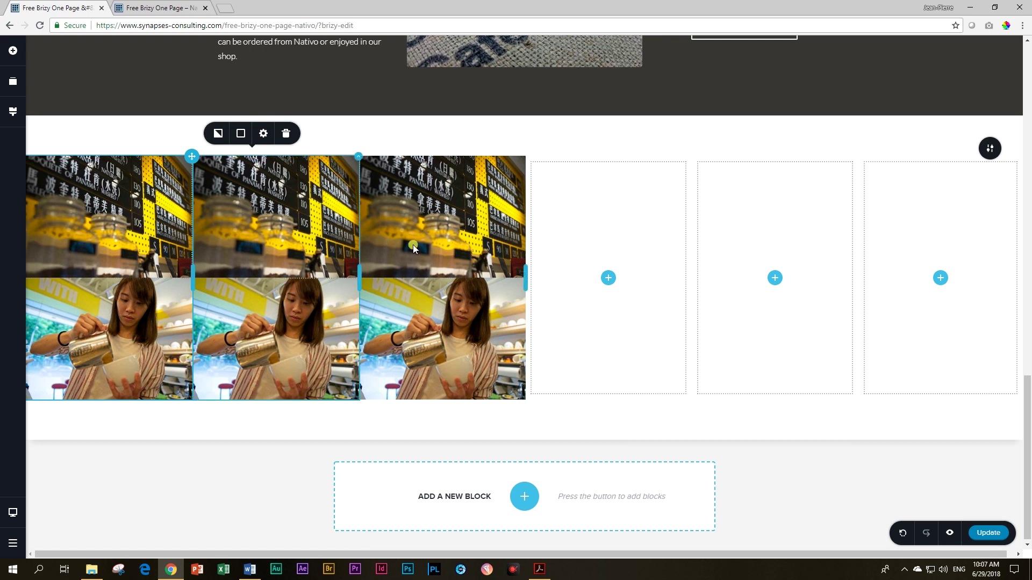
pyautogui.click(688, 159)
pyautogui.click(724, 134)
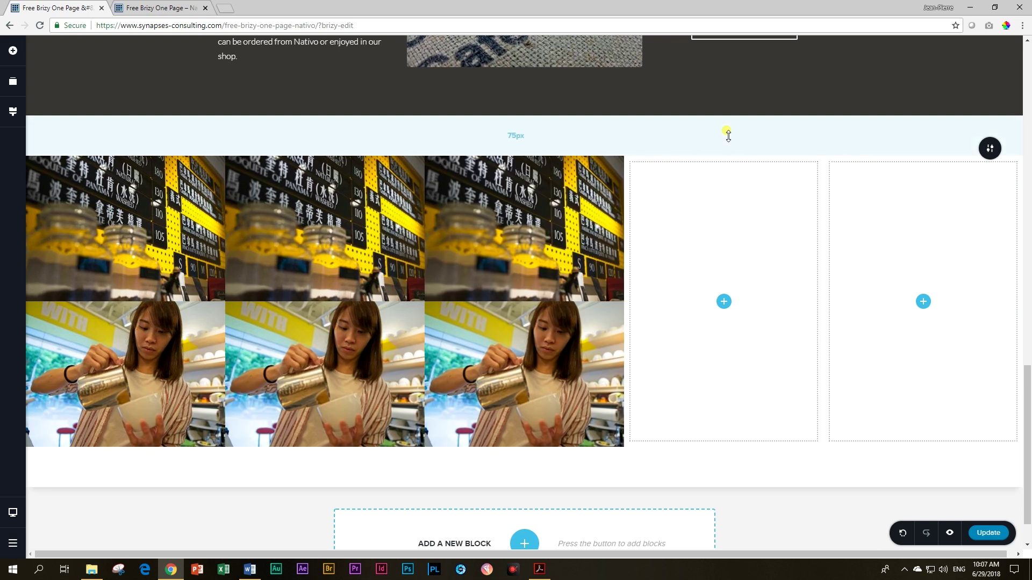
# Step: Duplicate the third photo column once more and delete the two remaining empty columns
pyautogui.click(619, 161)
pyautogui.click(658, 133)
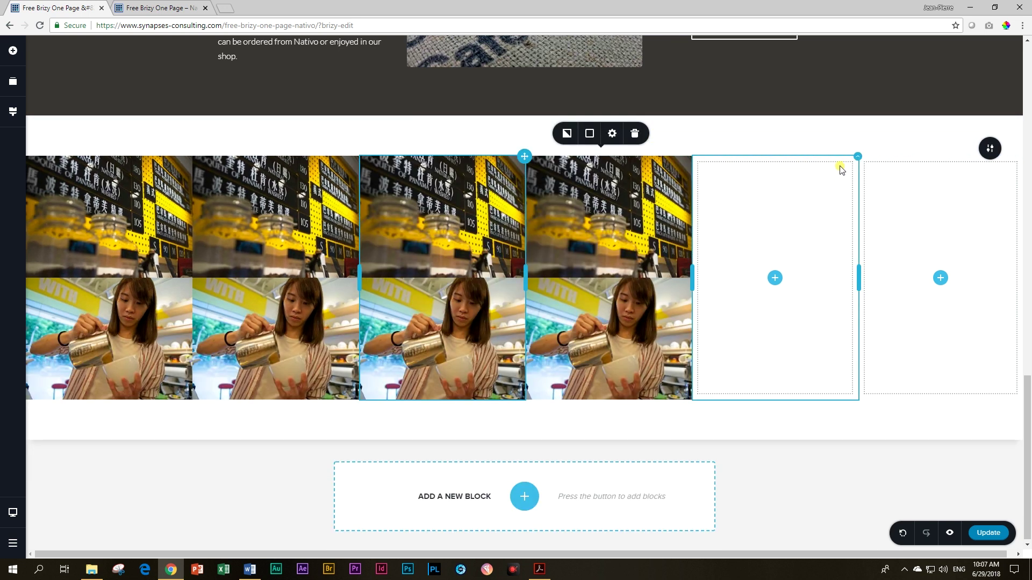
pyautogui.click(857, 160)
pyautogui.click(891, 135)
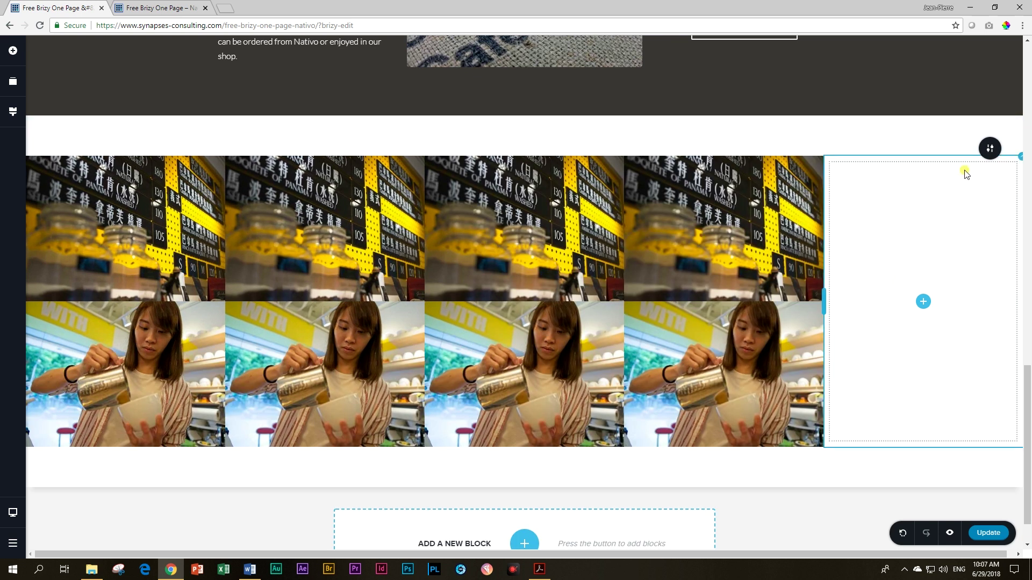
pyautogui.click(1019, 152)
pyautogui.click(1008, 133)
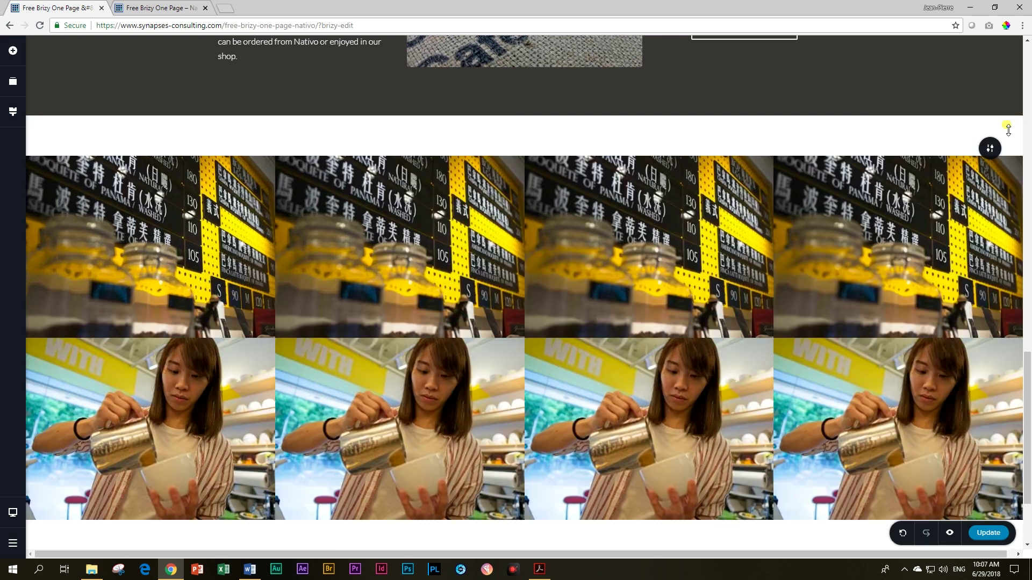
pyautogui.scroll(-2, 386, 337)
pyautogui.scroll(1, 386, 338)
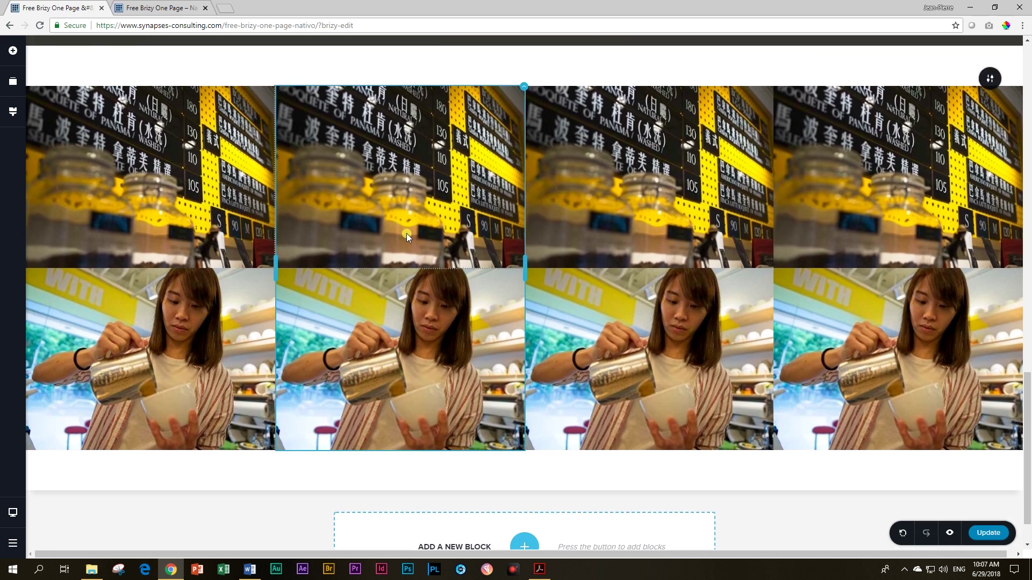
# Step: Replace column 2's top photo with the coffee-machine picture from the Media Library
pyautogui.click(404, 228)
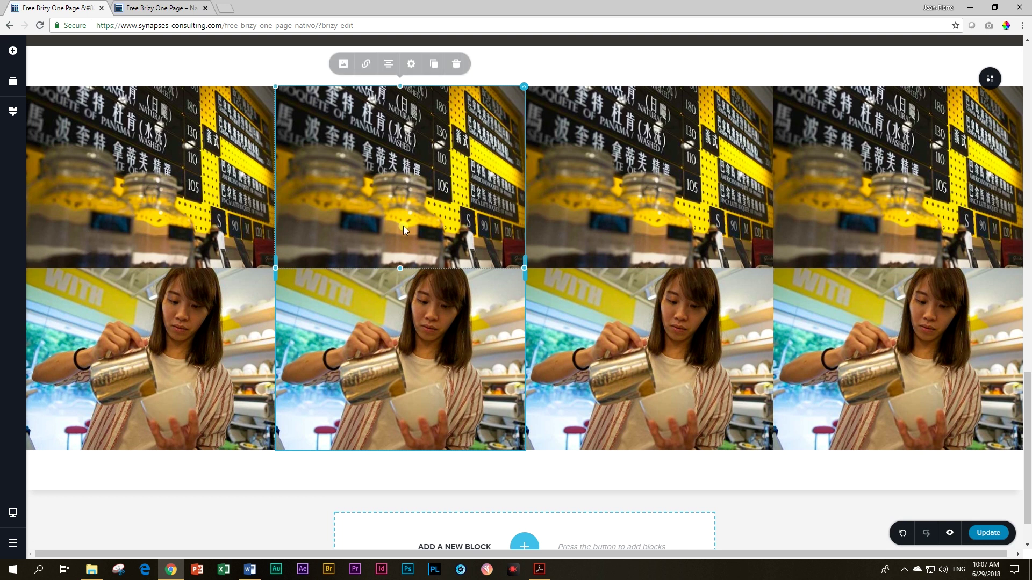
pyautogui.click(343, 67)
pyautogui.click(399, 95)
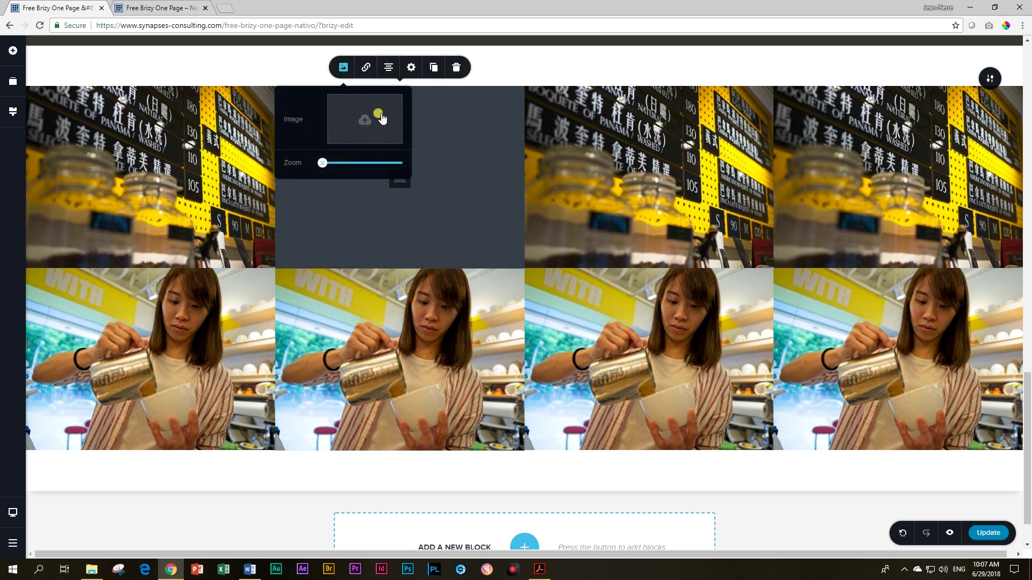
pyautogui.click(377, 119)
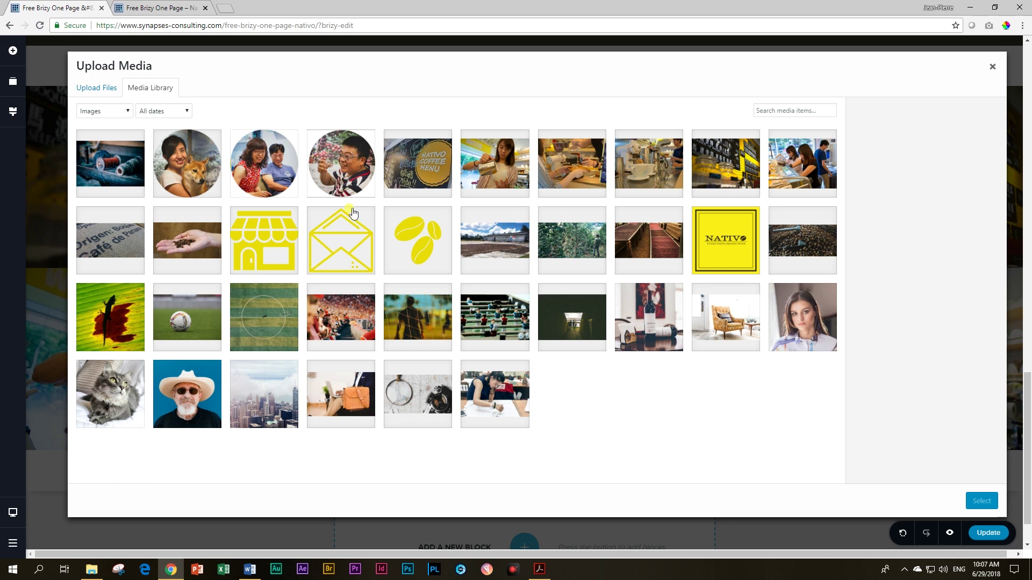
pyautogui.click(649, 162)
pyautogui.click(979, 501)
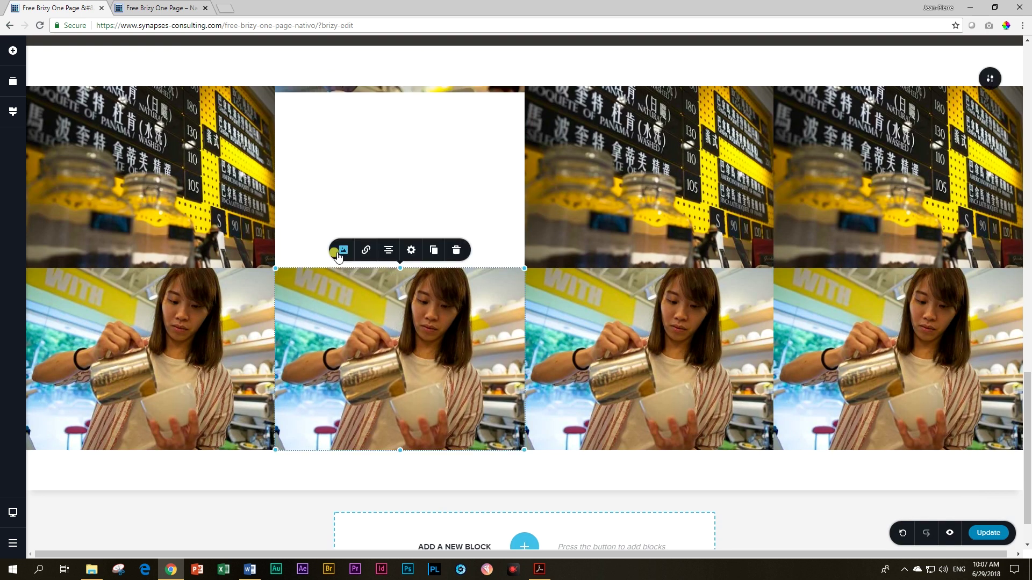
# Step: Replace column 2's lower photo with the coffee-pouring picture
pyautogui.click(341, 252)
pyautogui.click(398, 145)
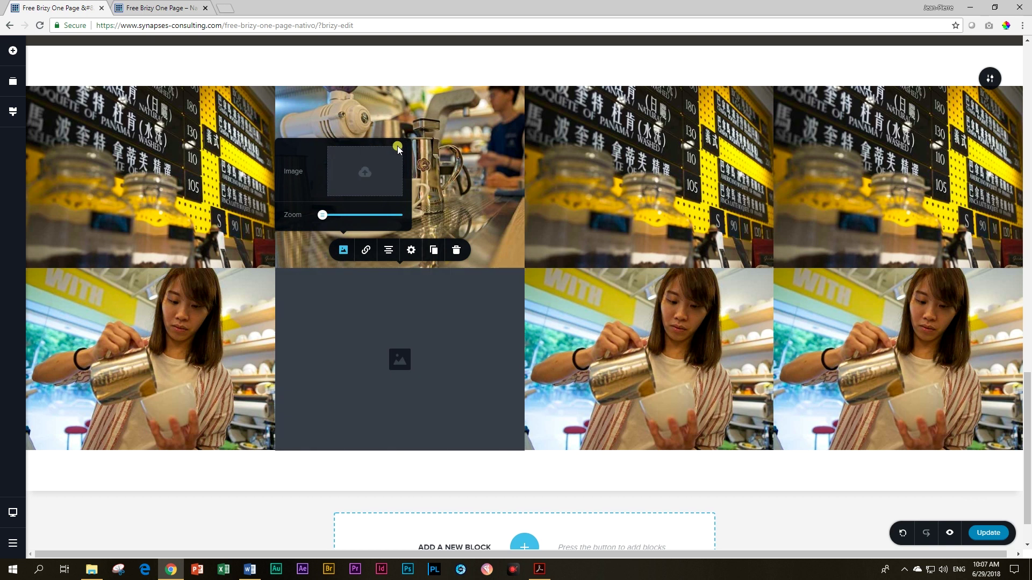
pyautogui.click(354, 179)
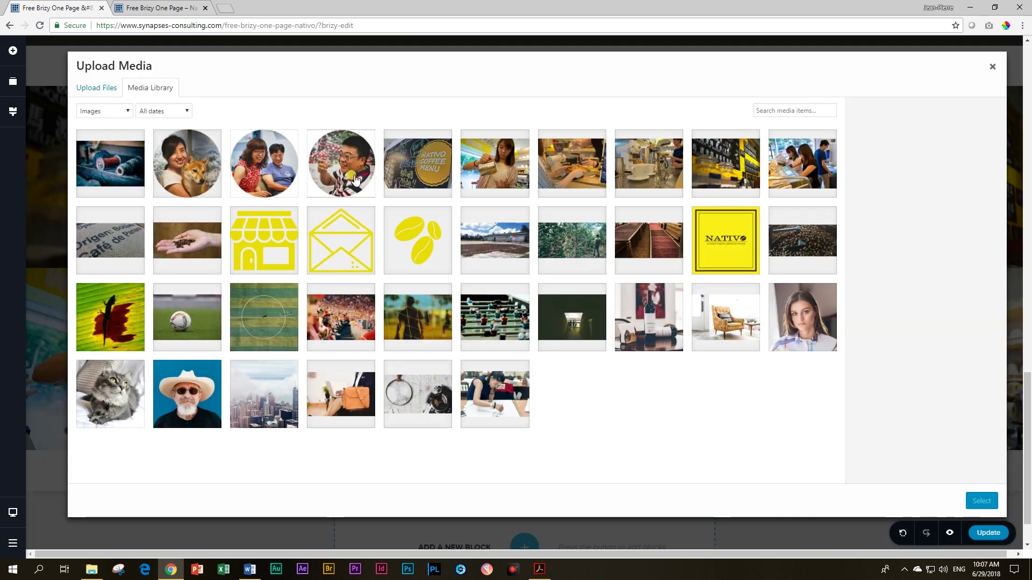
pyautogui.click(548, 173)
pyautogui.click(982, 502)
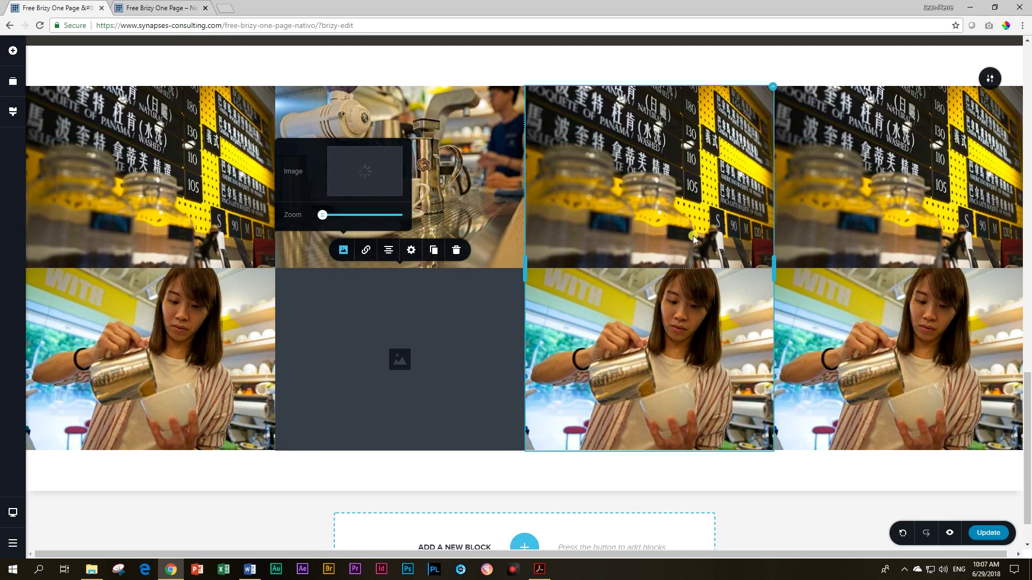
# Step: Replace the top-right photo with the baristas picture
pyautogui.click(842, 208)
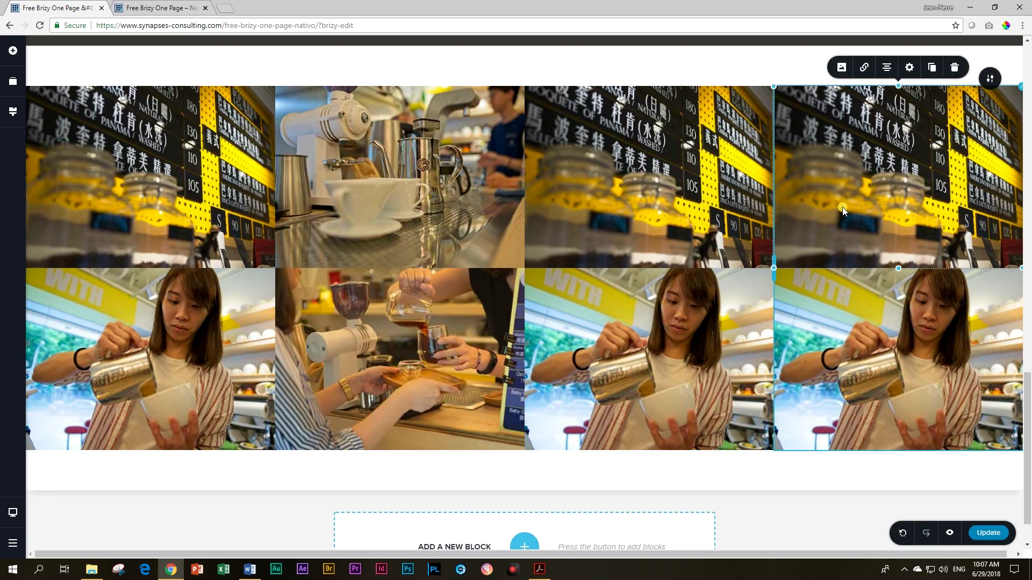
pyautogui.click(840, 70)
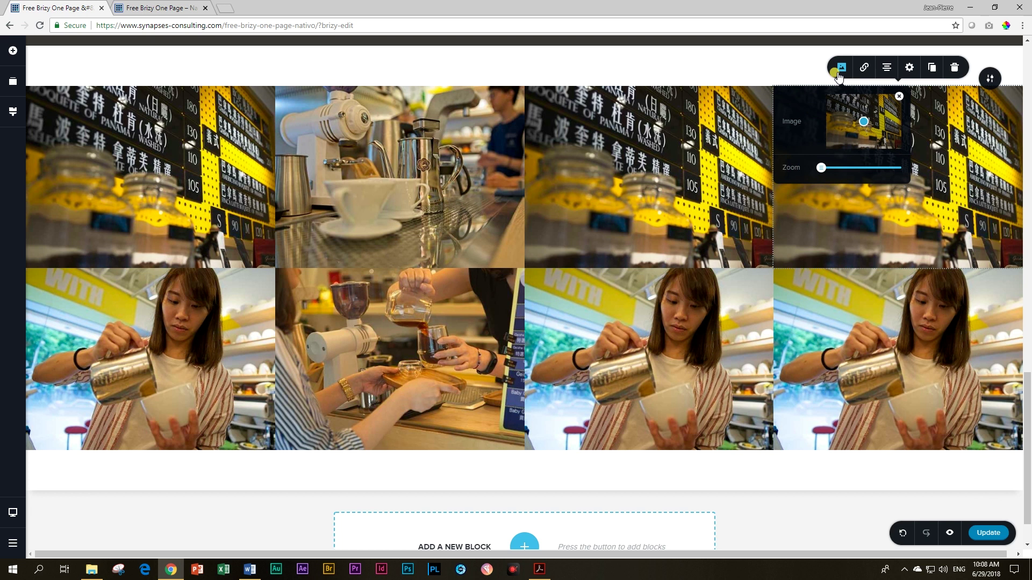
pyautogui.click(896, 101)
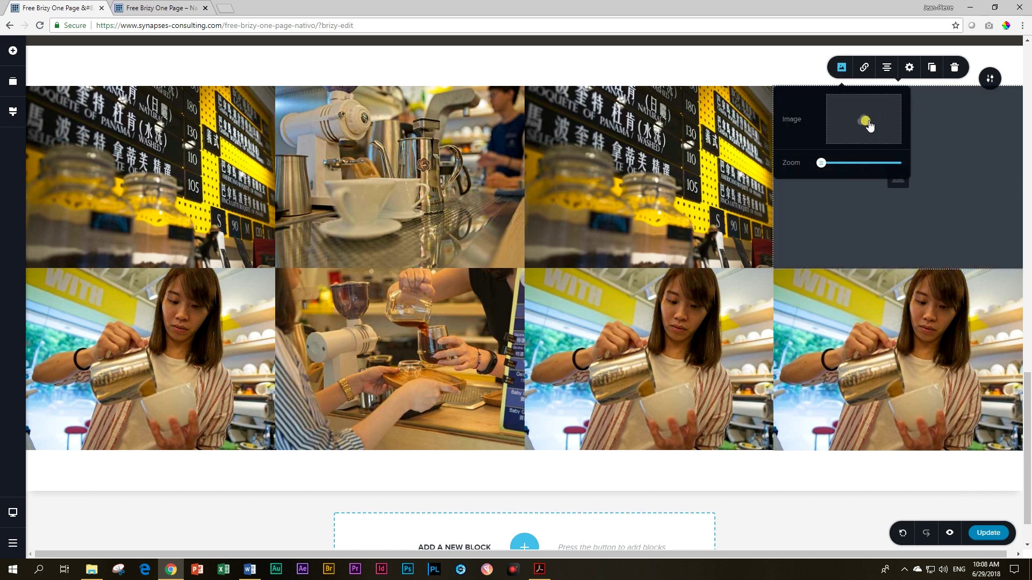
pyautogui.click(870, 121)
pyautogui.click(792, 165)
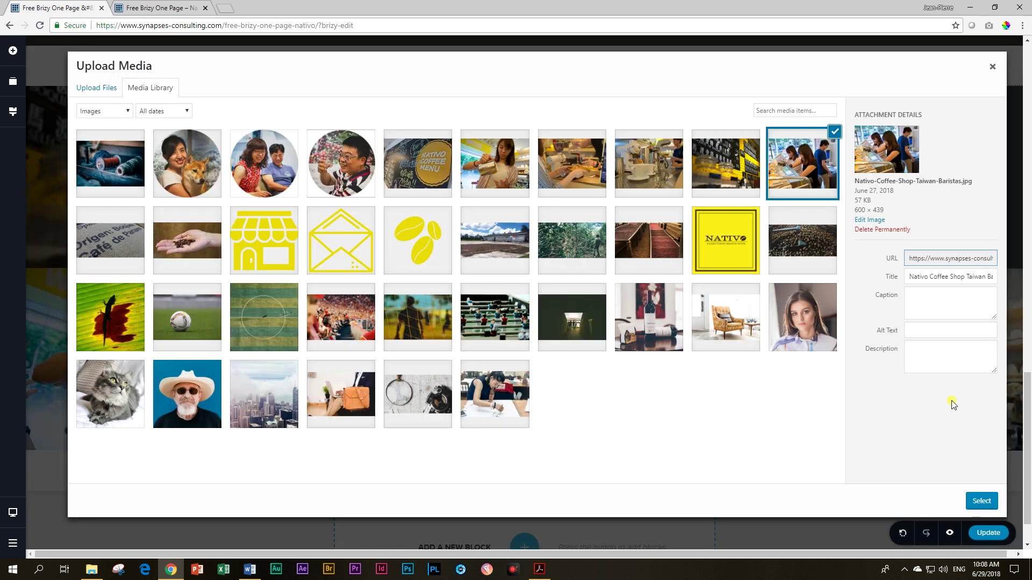
pyautogui.click(974, 492)
# Step: Replace the bottom-right photo with the Nativo-Coffee-Shop-Taiwan-Menu chalkboard image
pyautogui.click(927, 352)
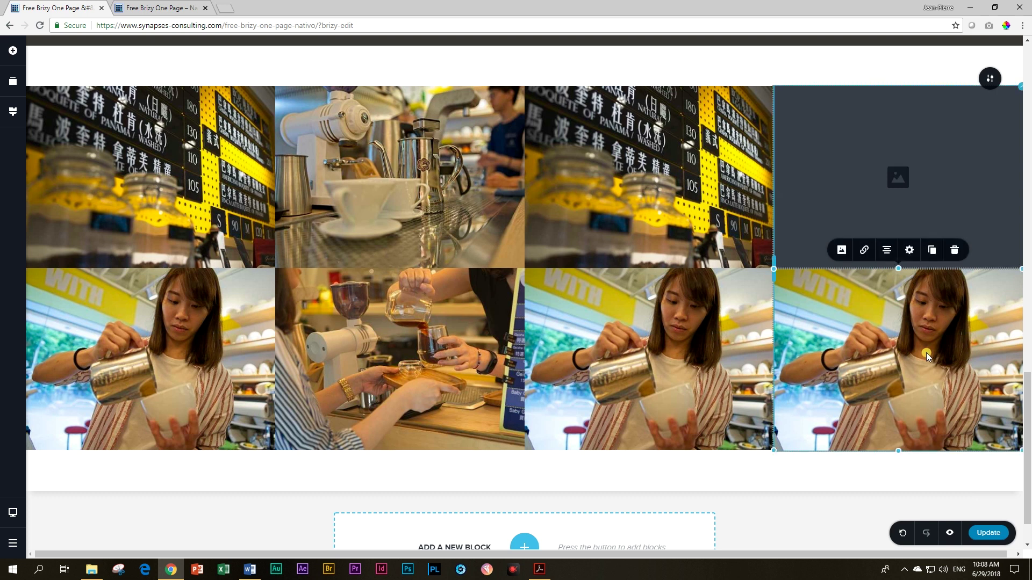
pyautogui.click(839, 251)
pyautogui.click(895, 144)
pyautogui.click(860, 168)
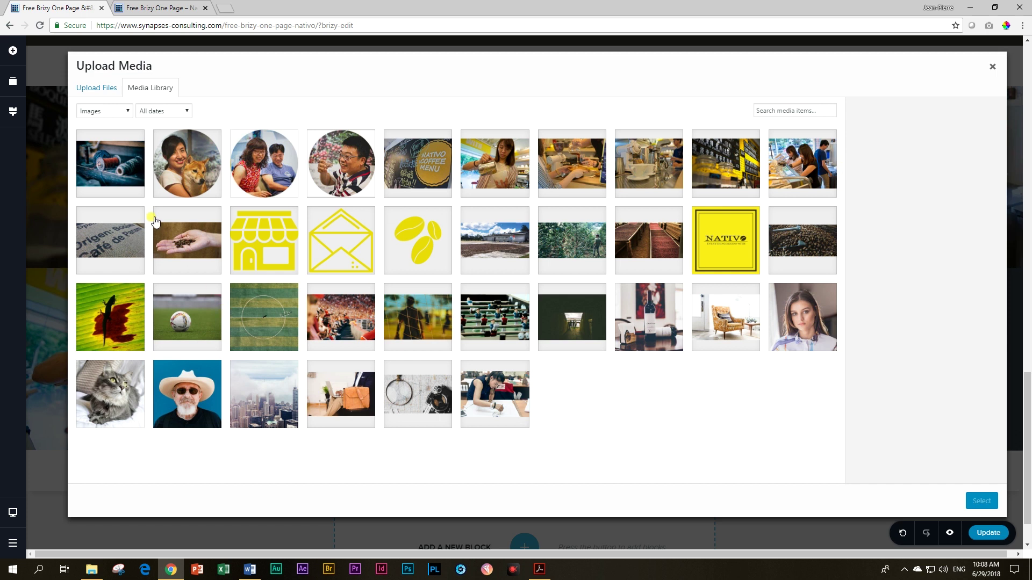
pyautogui.click(433, 185)
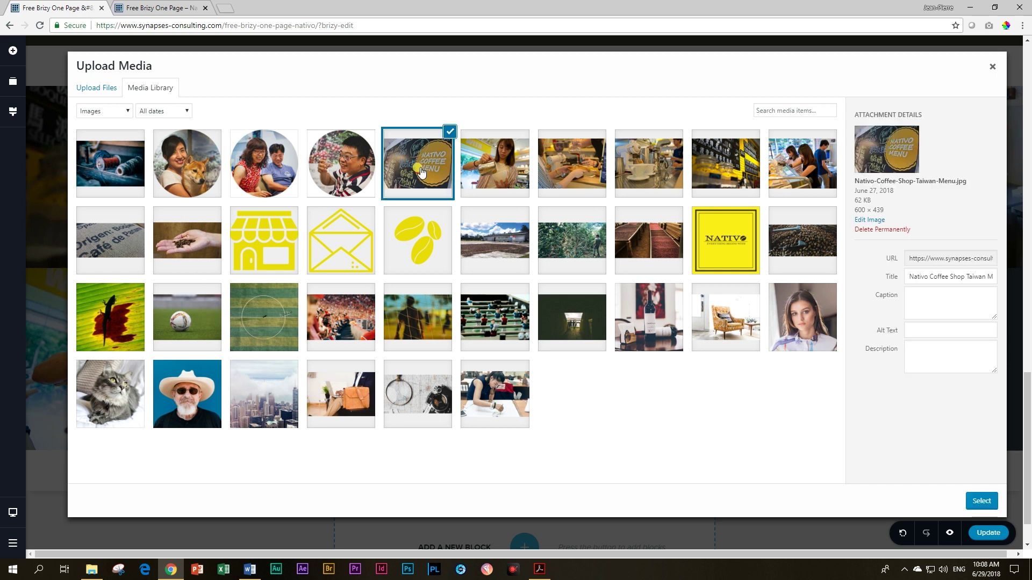
pyautogui.click(974, 503)
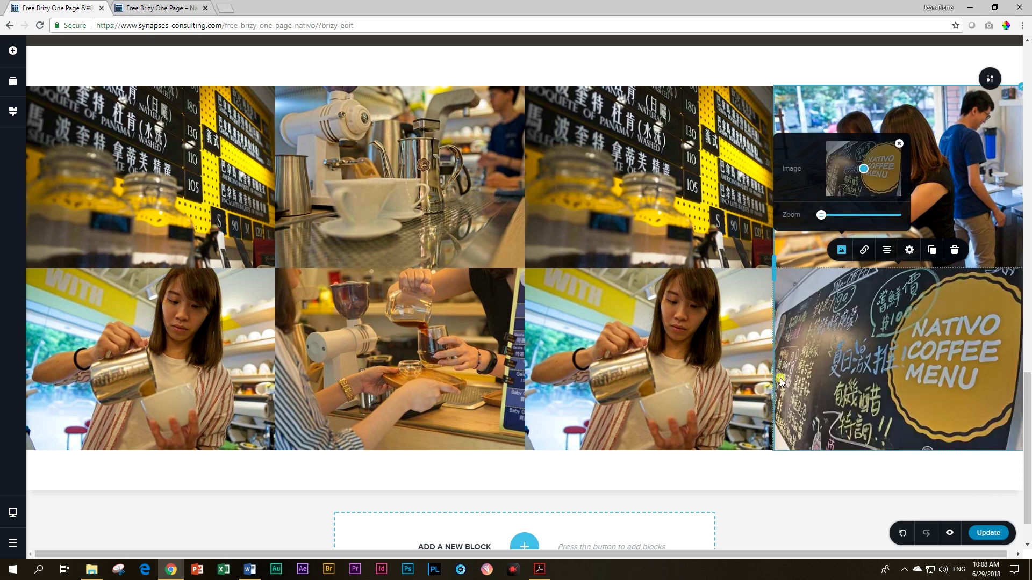
pyautogui.click(855, 352)
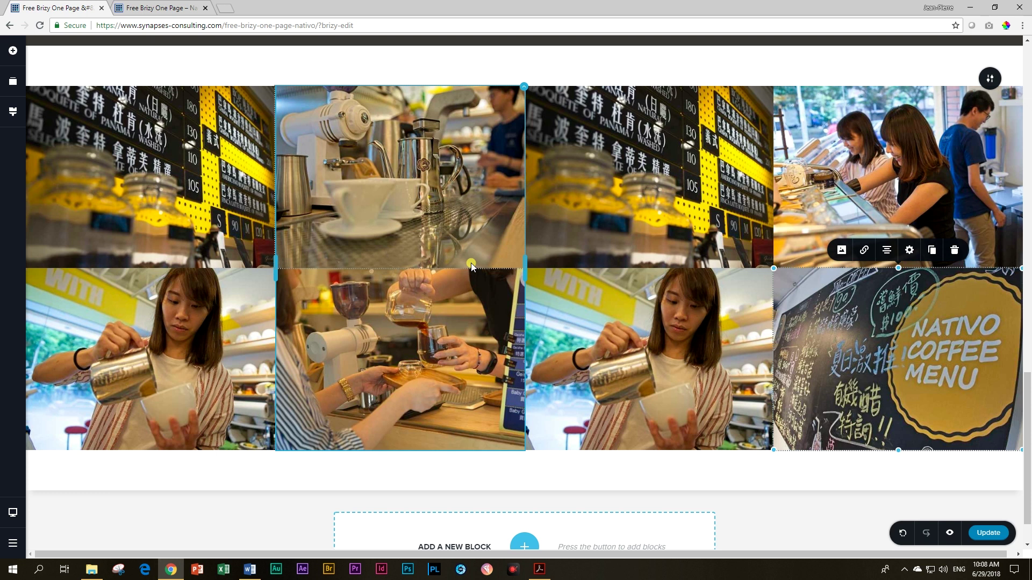
# Step: Delete both photos from the third column
pyautogui.click(663, 169)
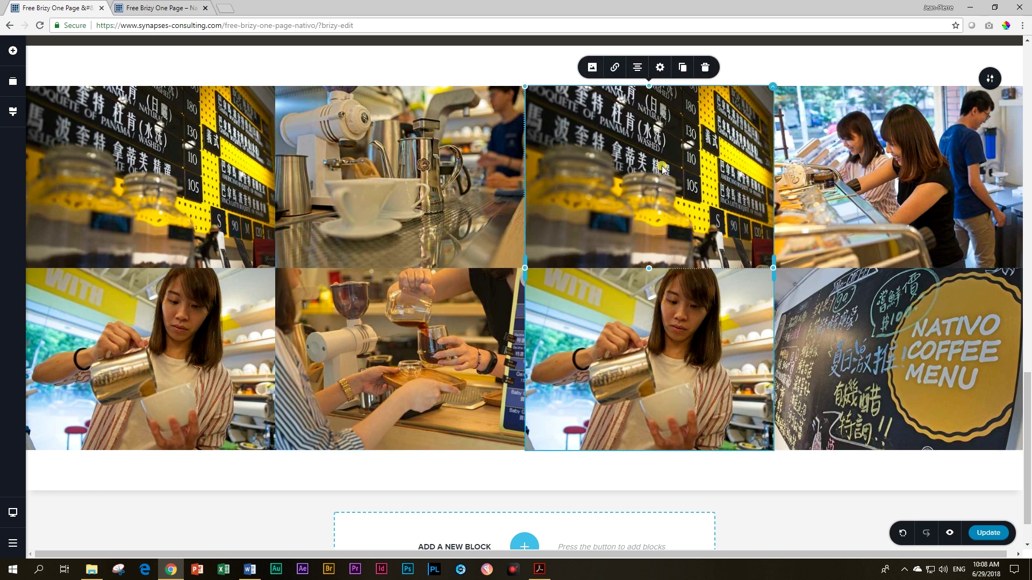
pyautogui.click(704, 67)
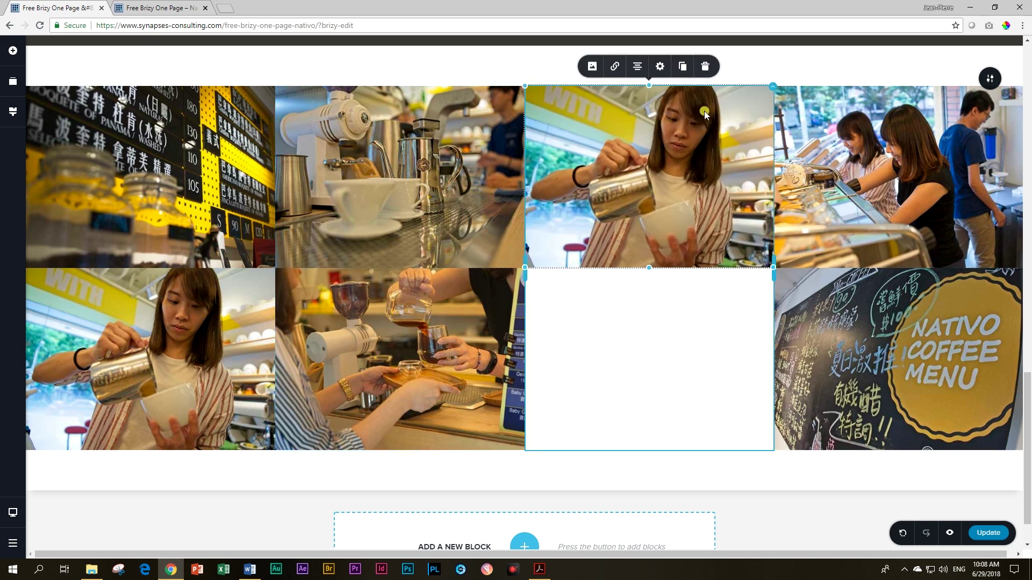
pyautogui.click(704, 67)
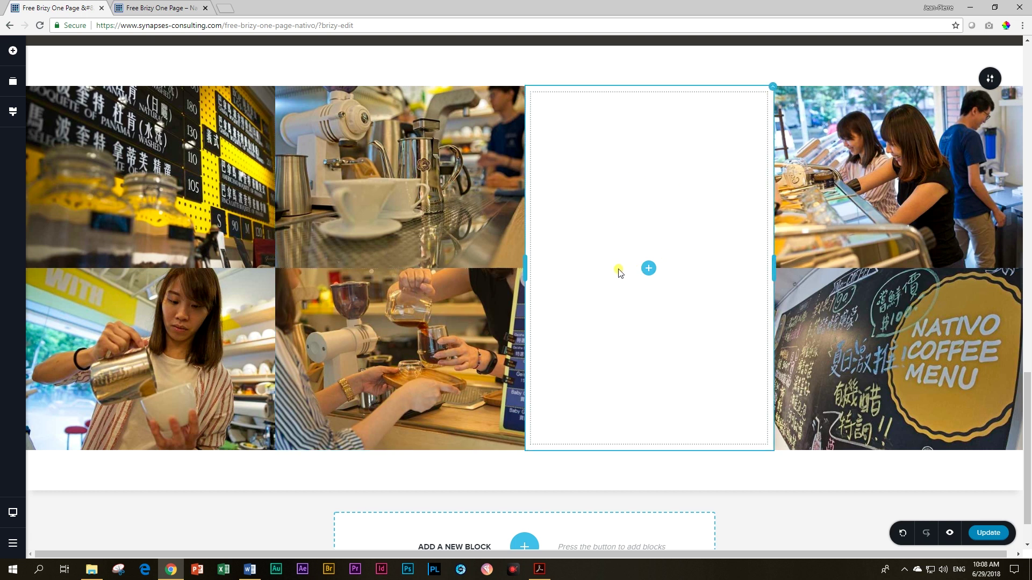
# Step: Drag a Text element into the empty third column and colour its text #222222
pyautogui.click(13, 54)
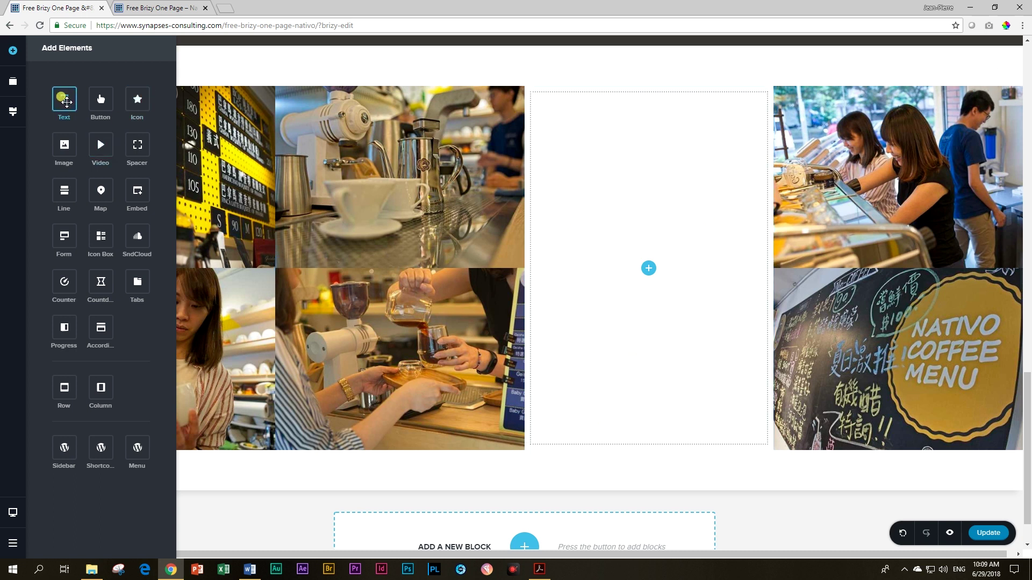
pyautogui.moveTo(64, 100); pyautogui.dragTo(652, 281)
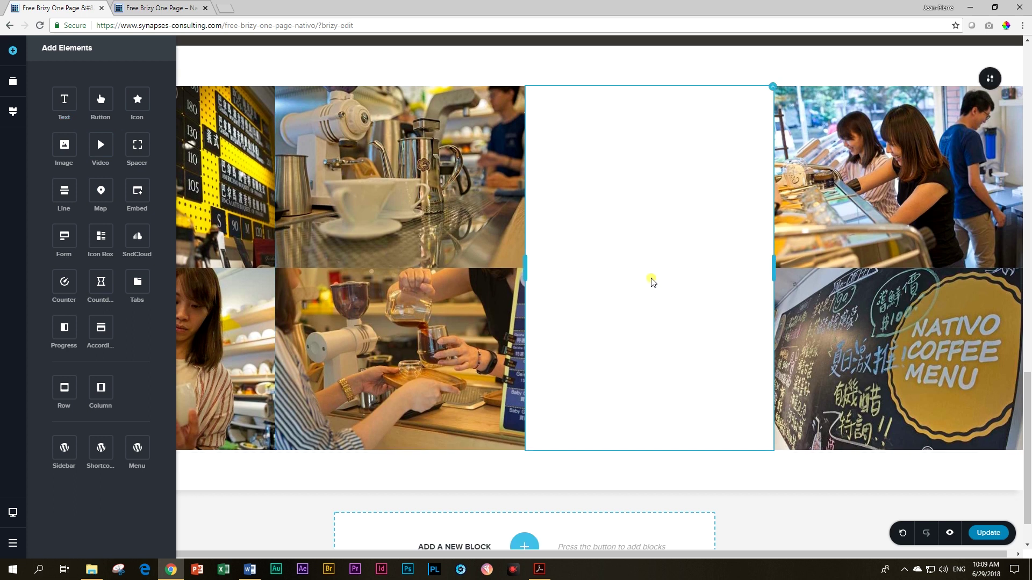
pyautogui.click(579, 114)
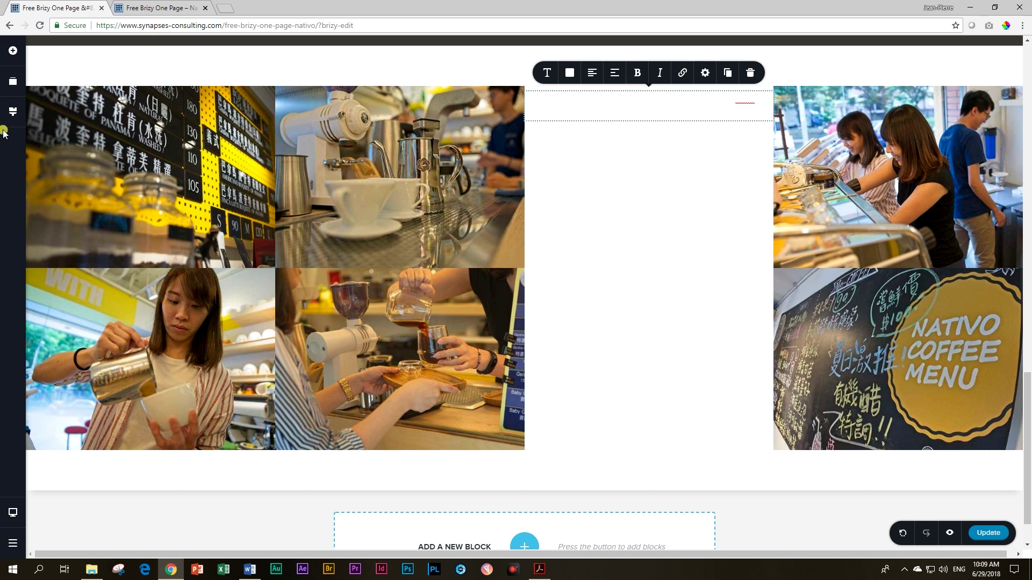
pyautogui.click(13, 111)
pyautogui.click(633, 269)
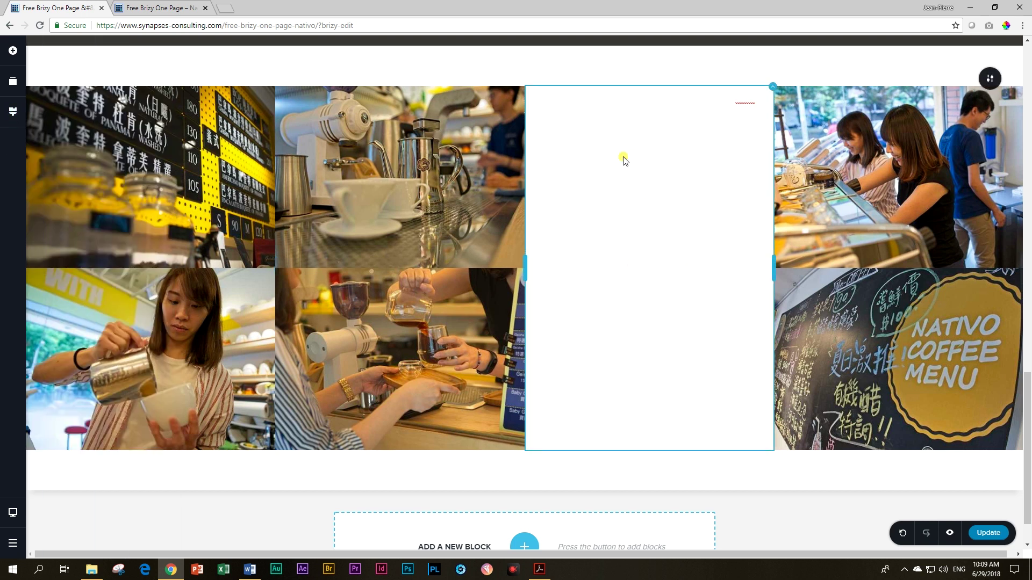
pyautogui.click(611, 111)
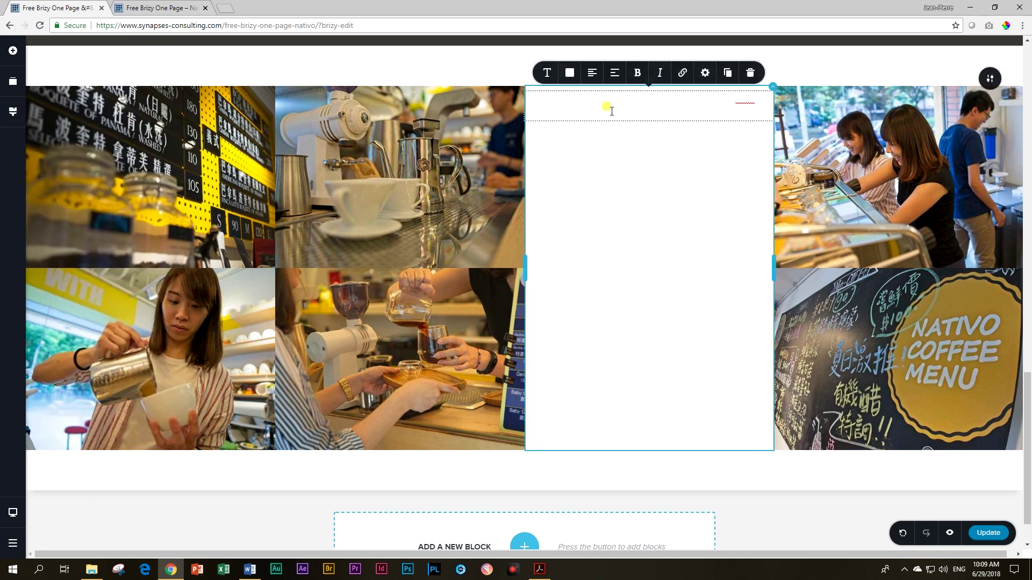
pyautogui.tripleClick(612, 111)
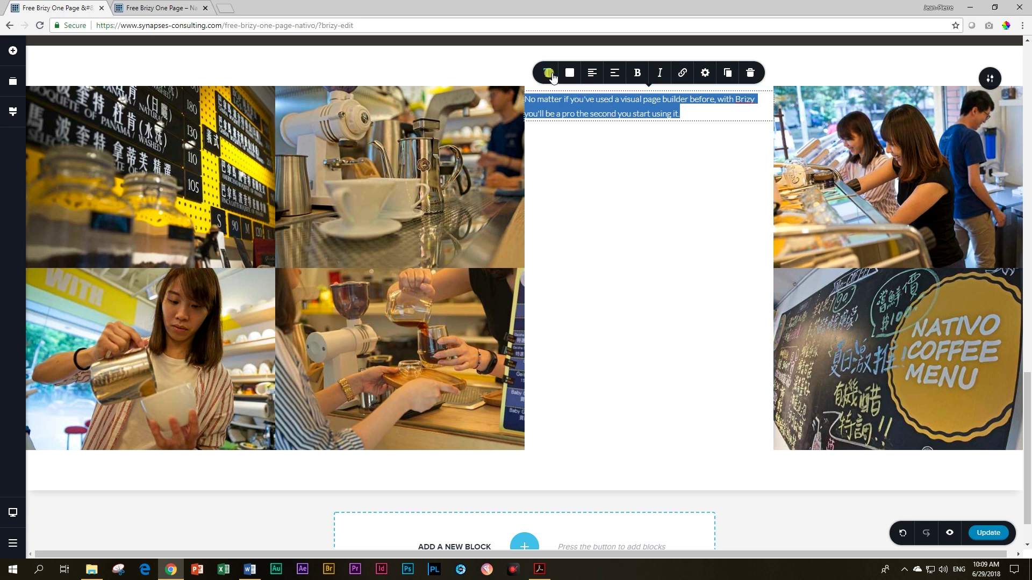
pyautogui.click(570, 73)
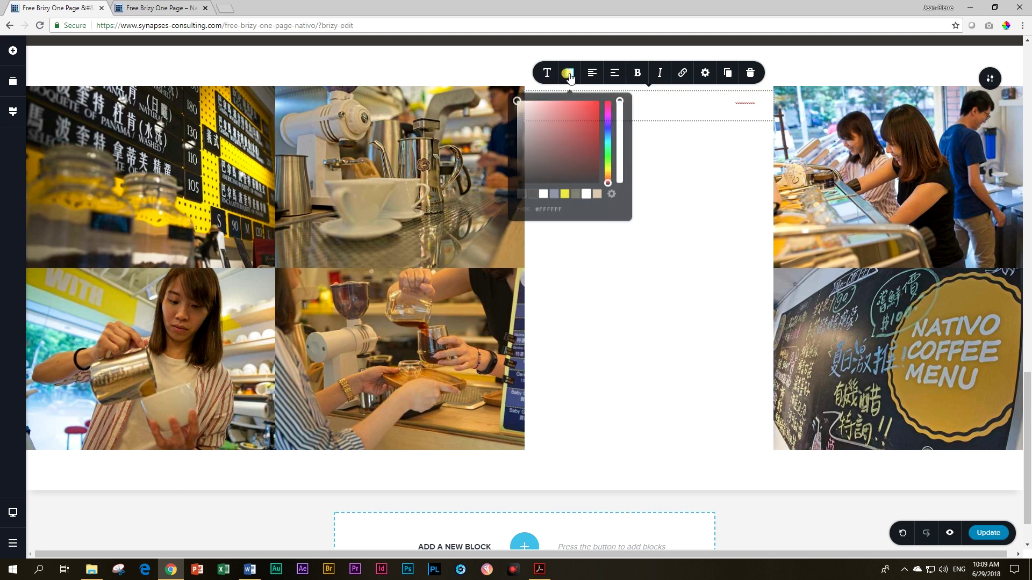
pyautogui.click(532, 192)
pyautogui.click(643, 107)
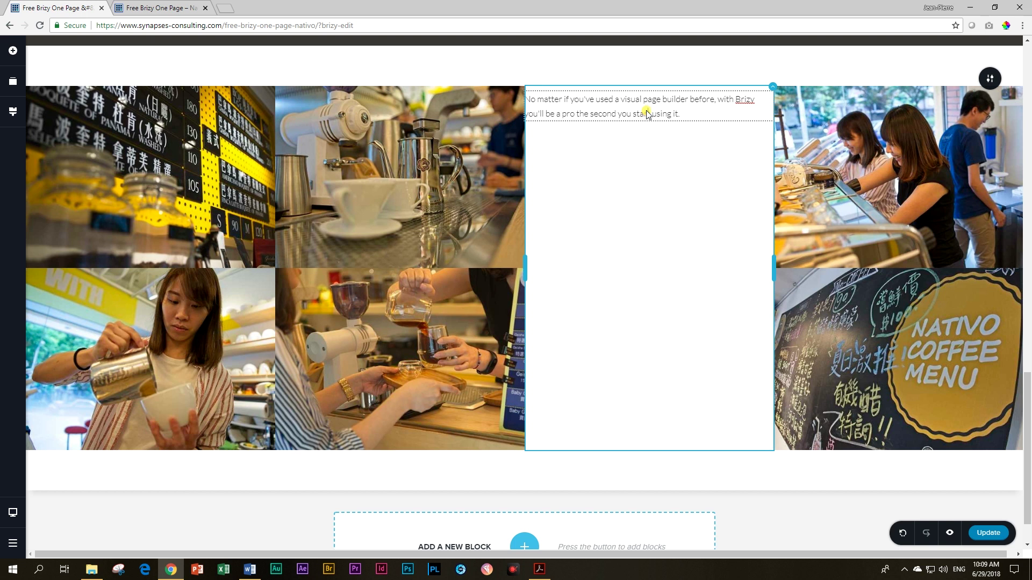
# Step: Type 'Nativo' and 'Coffee Shop' on two lines and centre both
pyautogui.tripleClick(646, 110)
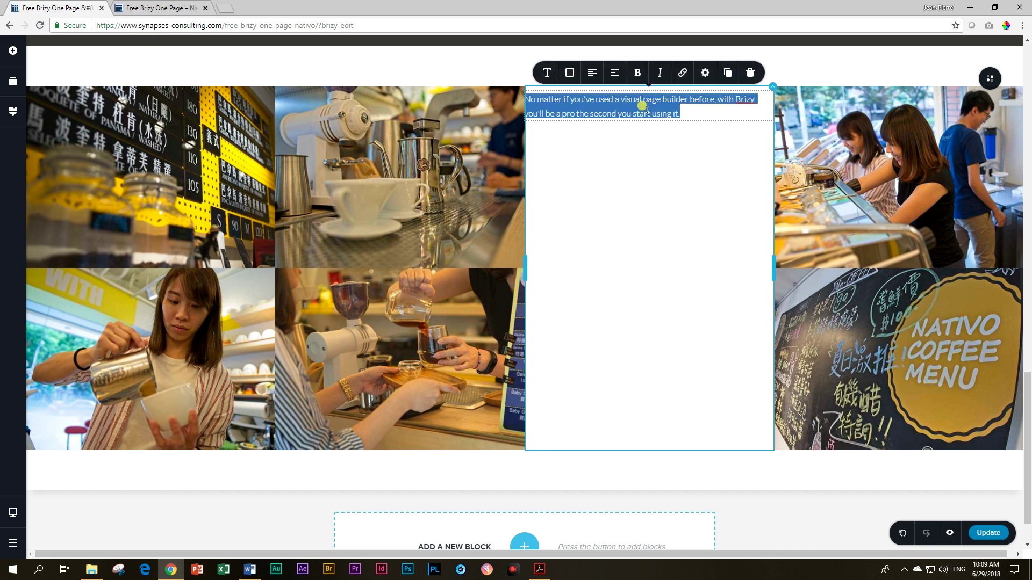
pyautogui.write('nAT')
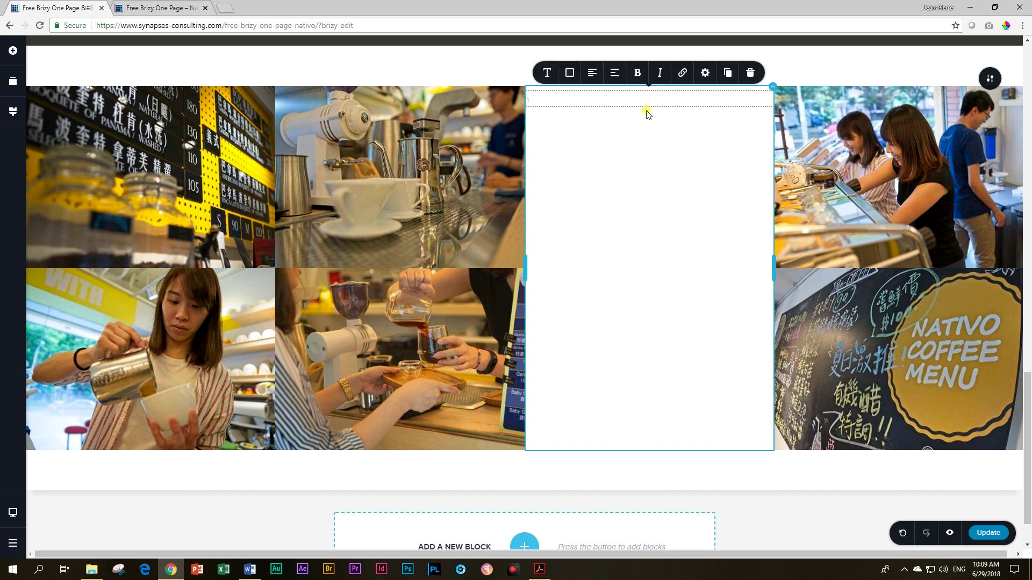
pyautogui.press('Return')
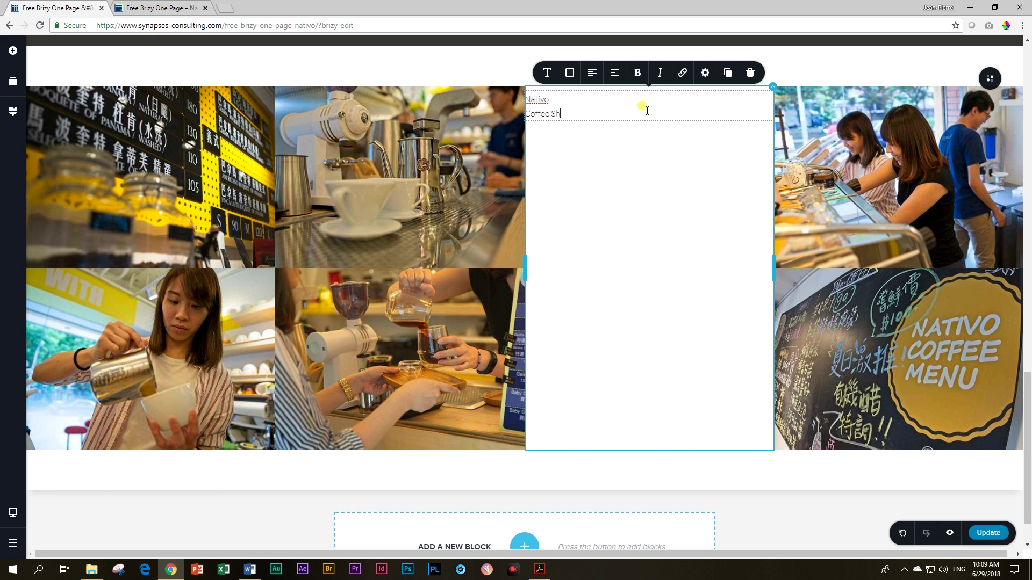
pyautogui.click(591, 75)
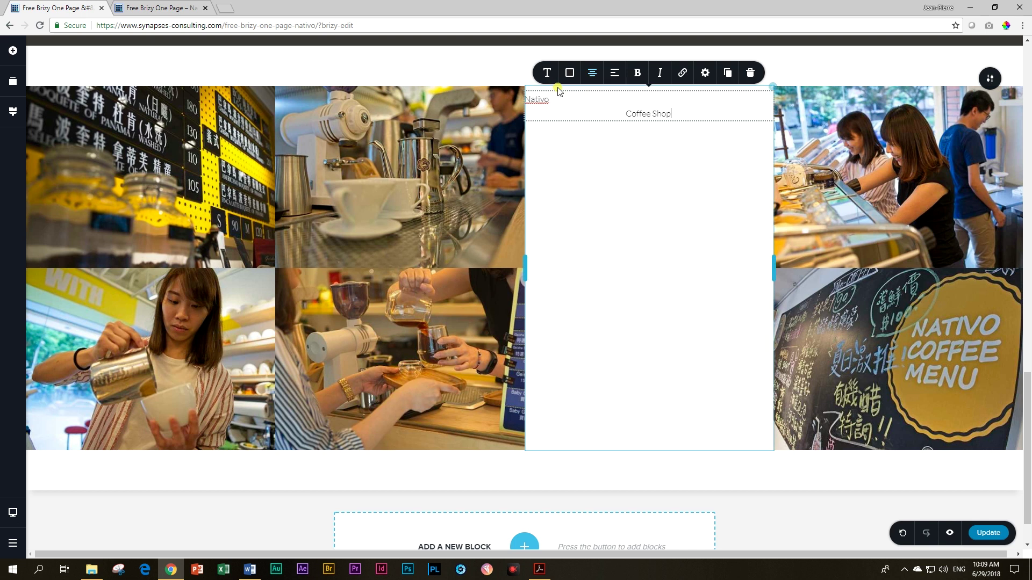
pyautogui.click(545, 99)
pyautogui.click(592, 75)
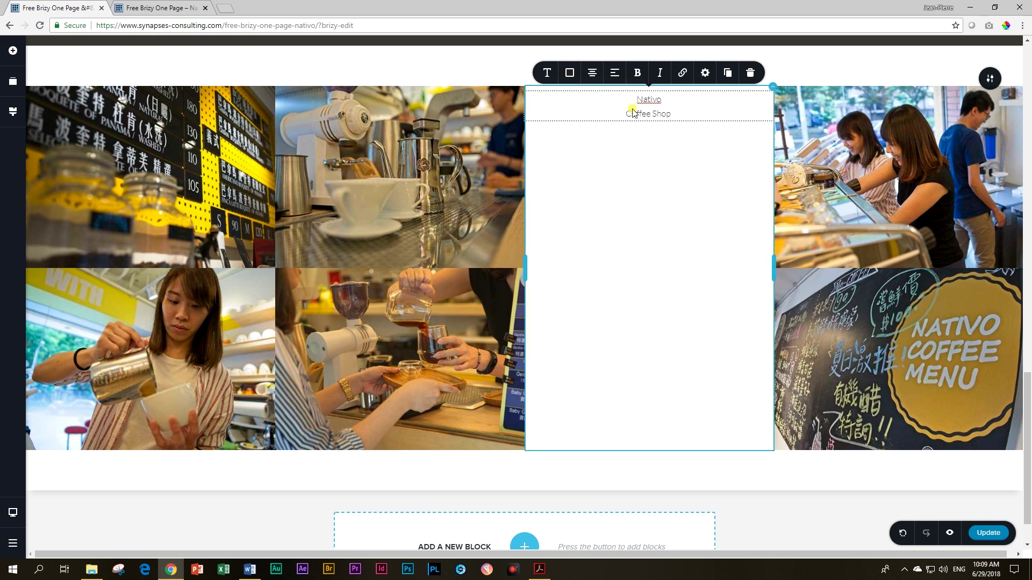
# Step: Apply the Heading 1 style to the heading, then add another text element below it
pyautogui.hotkey('ctrl', 'a')
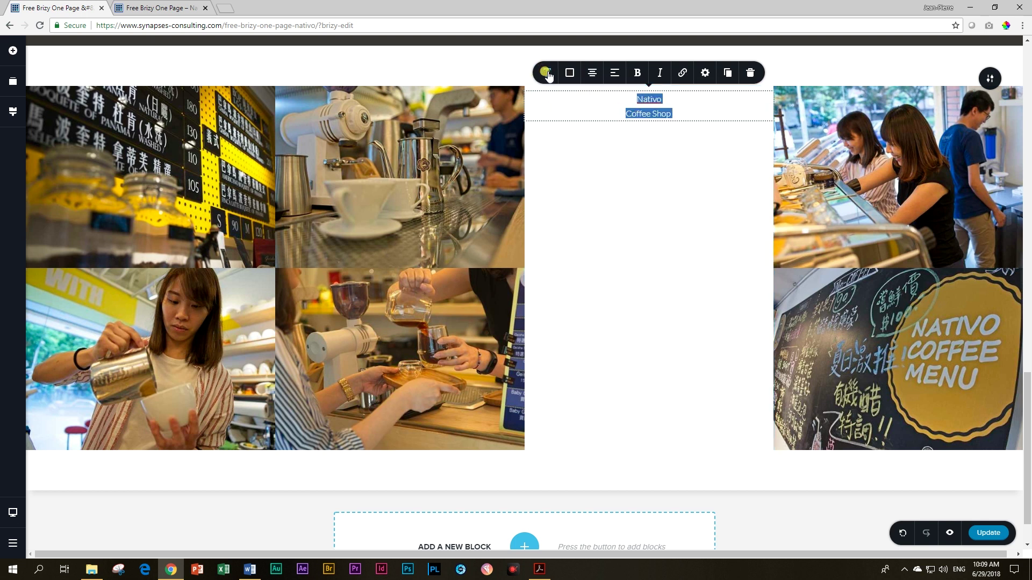
pyautogui.click(547, 72)
pyautogui.click(622, 122)
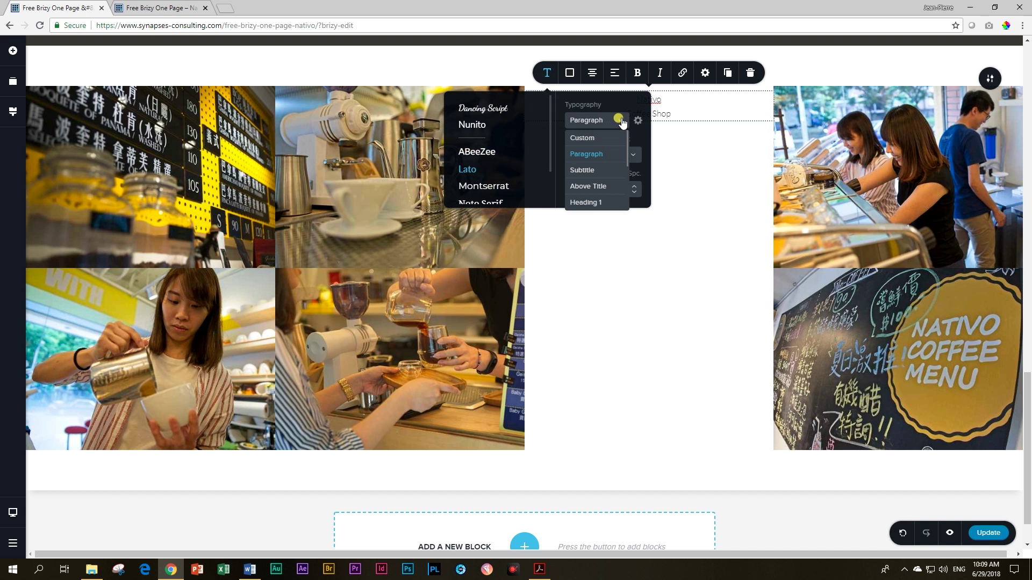
pyautogui.click(594, 201)
pyautogui.click(693, 142)
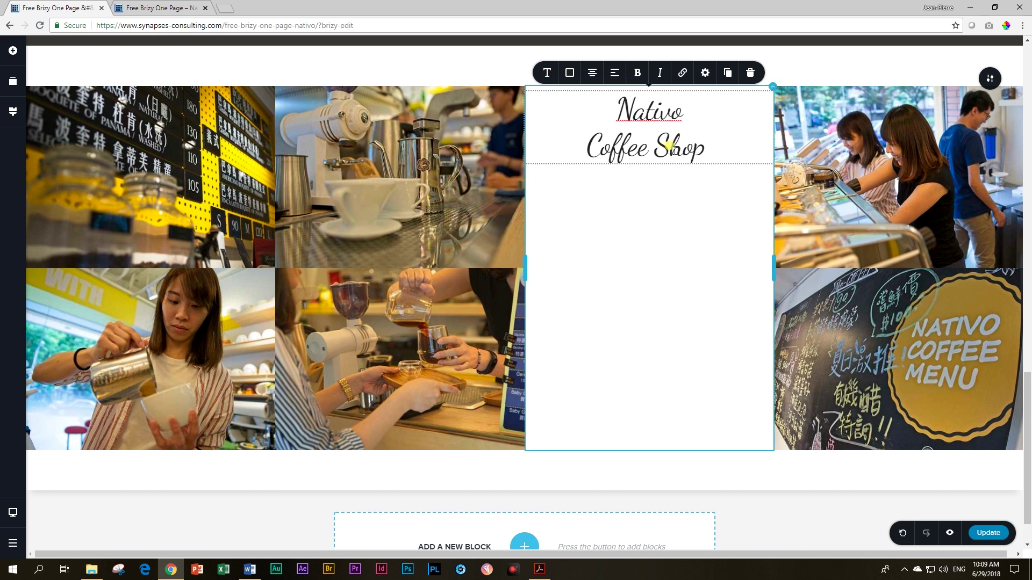
pyautogui.click(13, 51)
pyautogui.moveTo(64, 106); pyautogui.dragTo(608, 180)
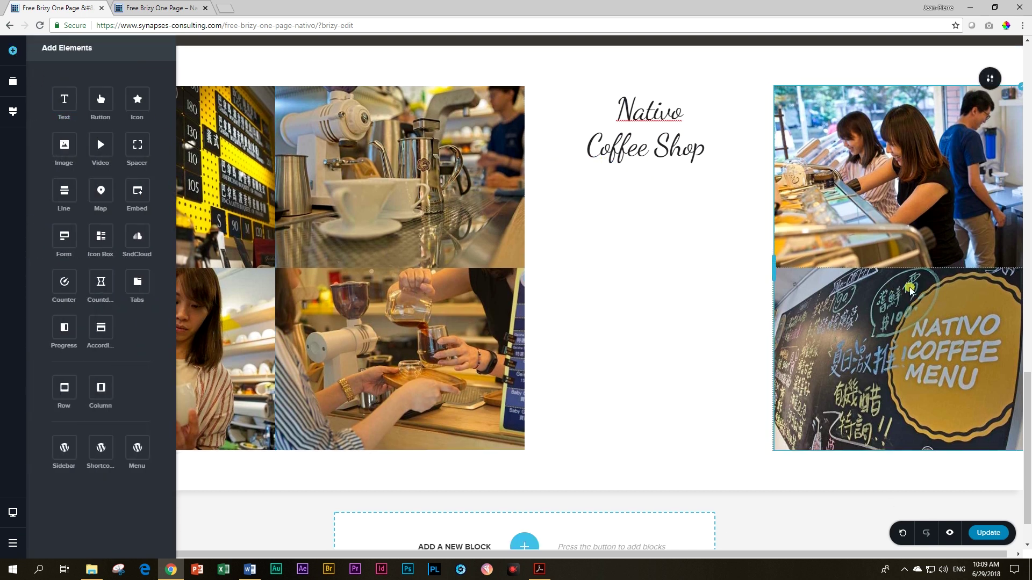
# Step: Colour the new paragraph #222222 and paste in the café address from Word, split after the city
pyautogui.hotkey('alt', 'Tab')
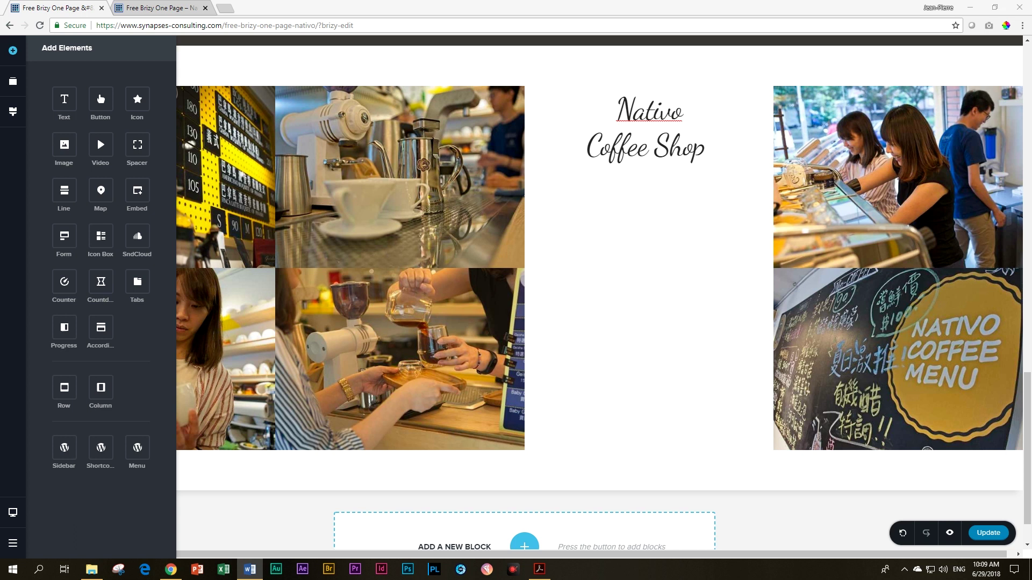
pyautogui.click(571, 186)
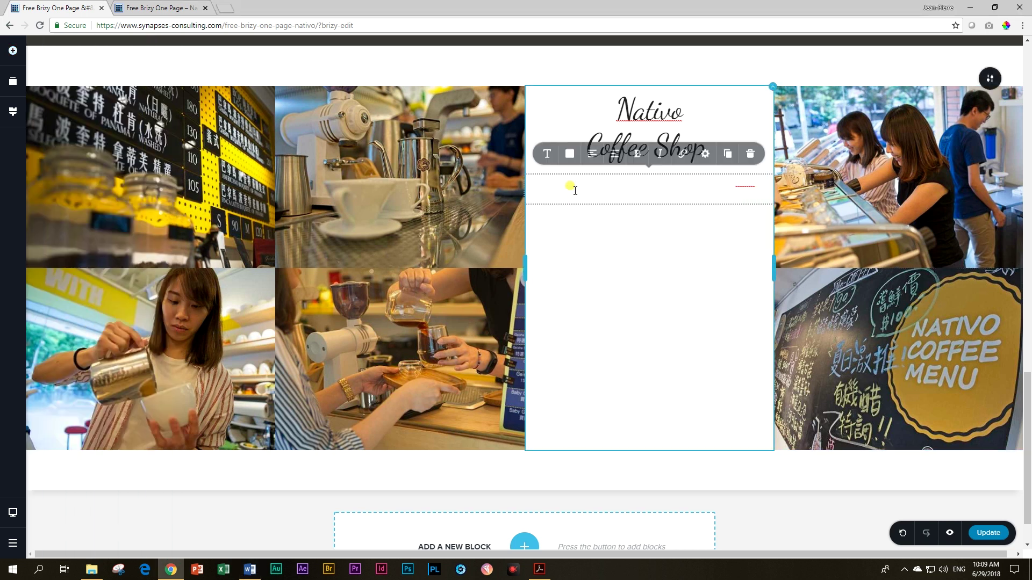
pyautogui.tripleClick(570, 185)
pyautogui.click(569, 155)
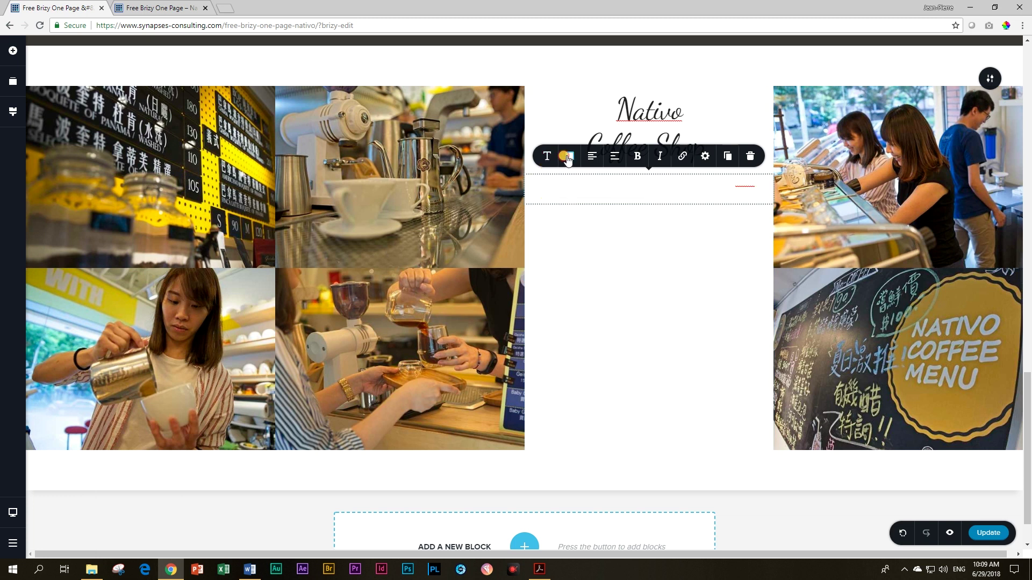
pyautogui.click(529, 276)
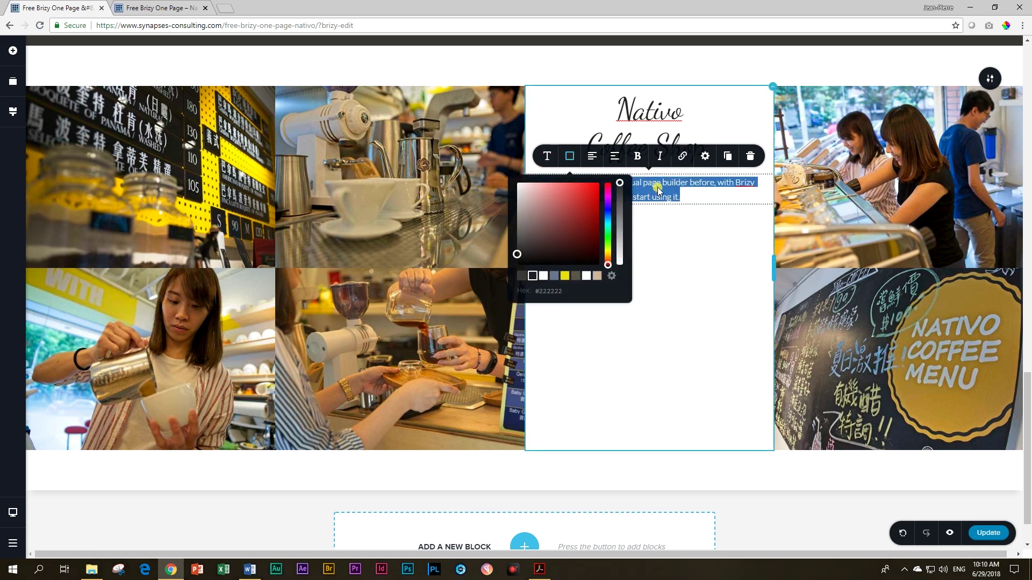
pyautogui.click(652, 185)
pyautogui.tripleClick(654, 185)
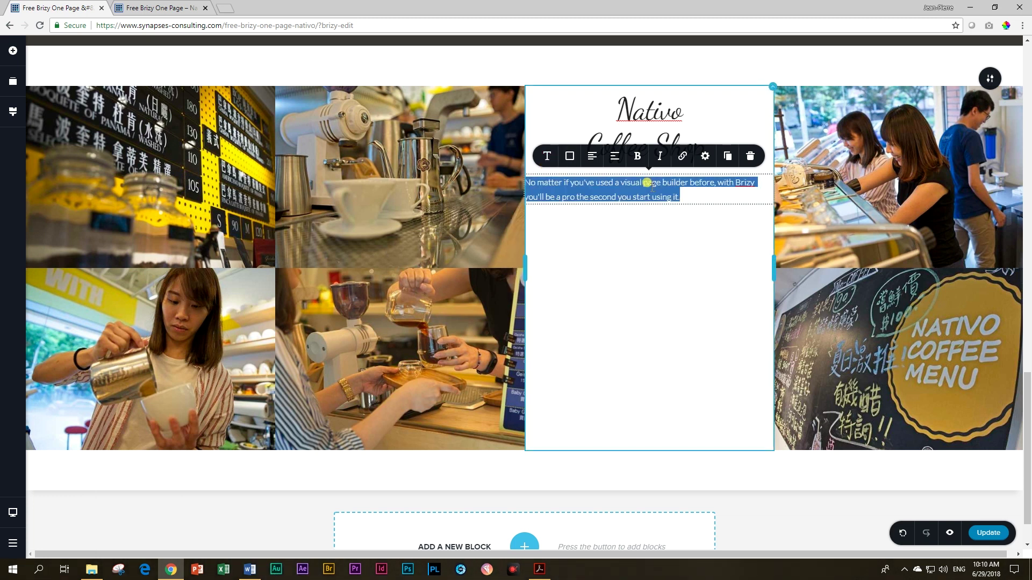
pyautogui.write('Taipei, Taiwan No. 48, Aly. 9, Ln. 28, Wende Rd., Being District')
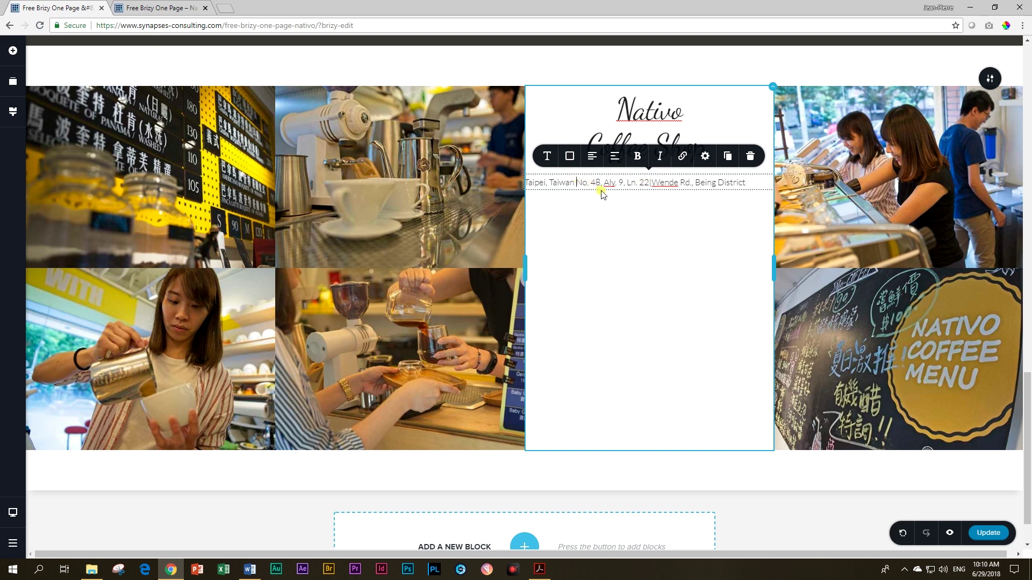
pyautogui.press('Return')
# Step: Make the 'Taipei, Taiwan' line a Heading 3
pyautogui.moveTo(611, 182); pyautogui.dragTo(526, 183)
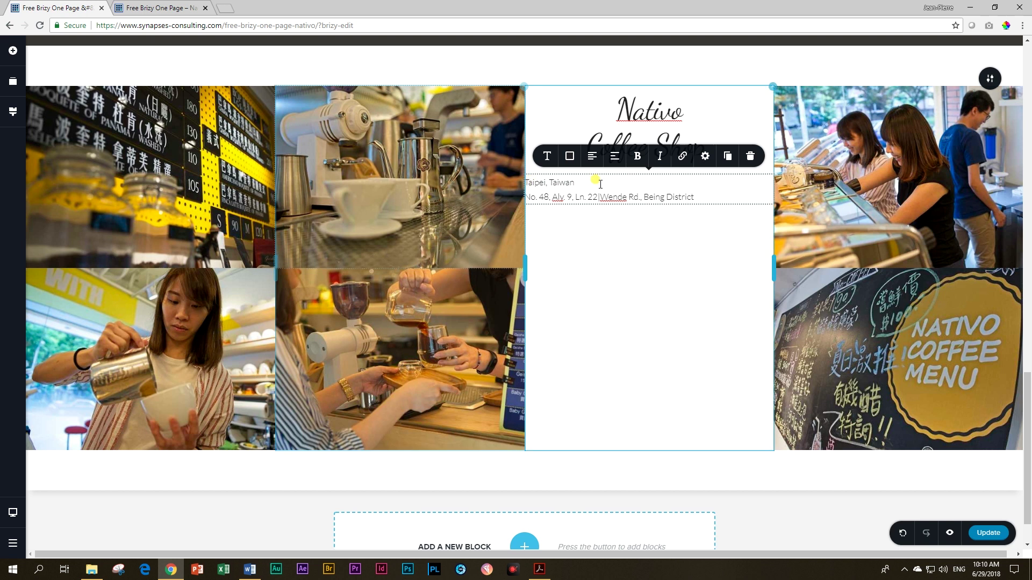
pyautogui.click(568, 157)
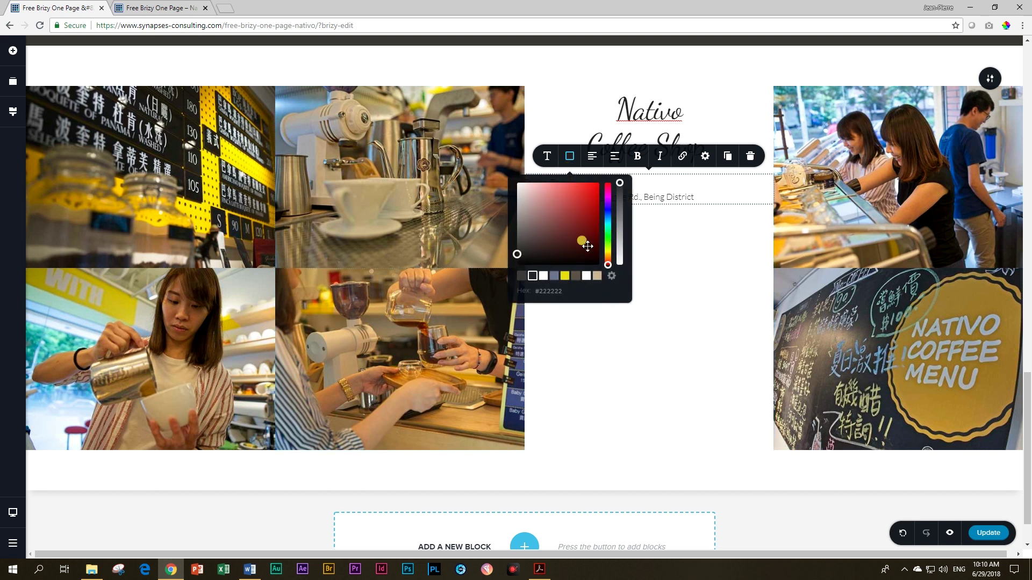
pyautogui.click(548, 157)
pyautogui.click(620, 203)
pyautogui.scroll(-2, 604, 269)
pyautogui.click(604, 275)
pyautogui.click(729, 204)
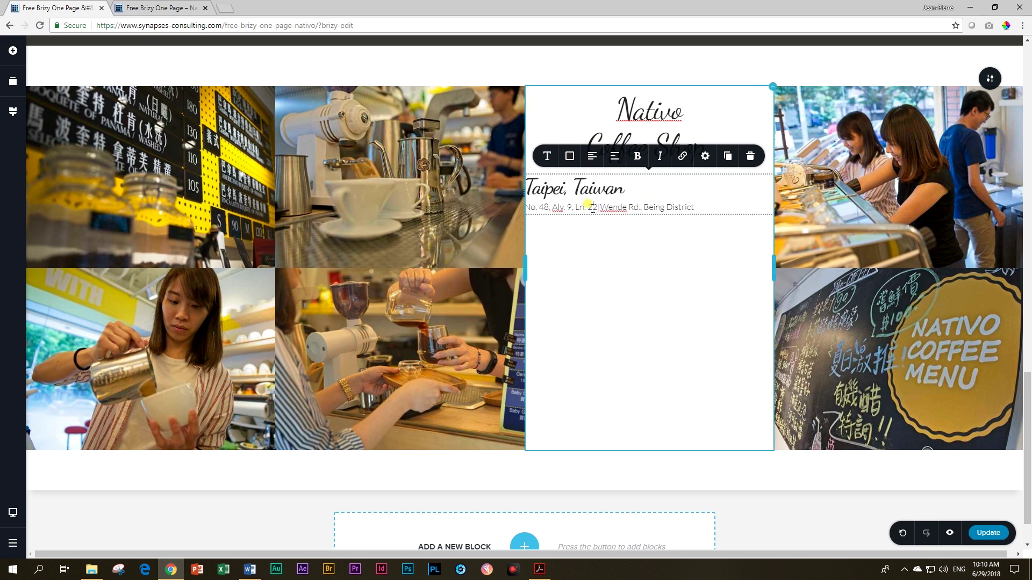
# Step: Centre the Taipei heading and address text, then open the elements panel
pyautogui.click(592, 156)
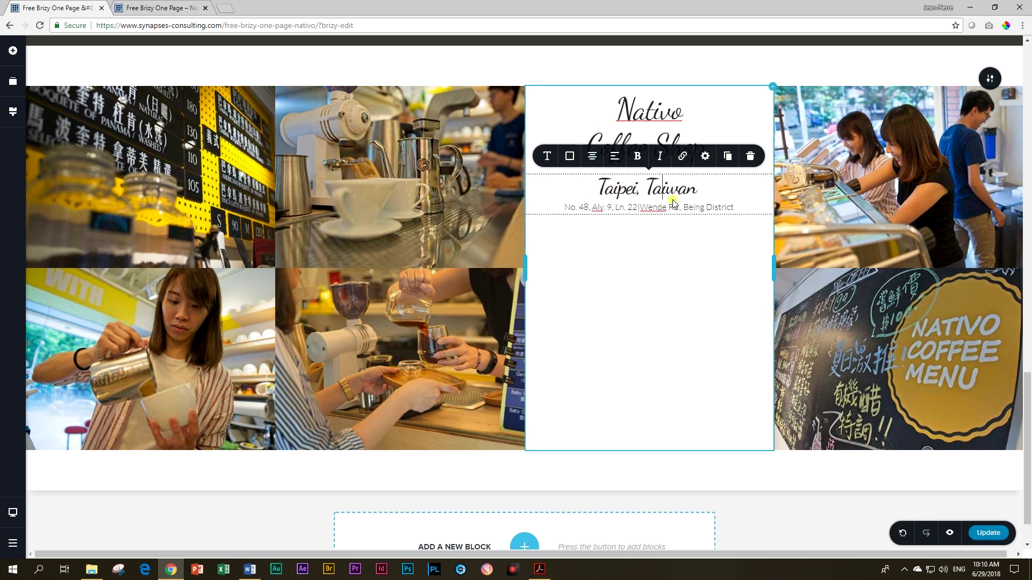
pyautogui.click(632, 280)
pyautogui.click(8, 62)
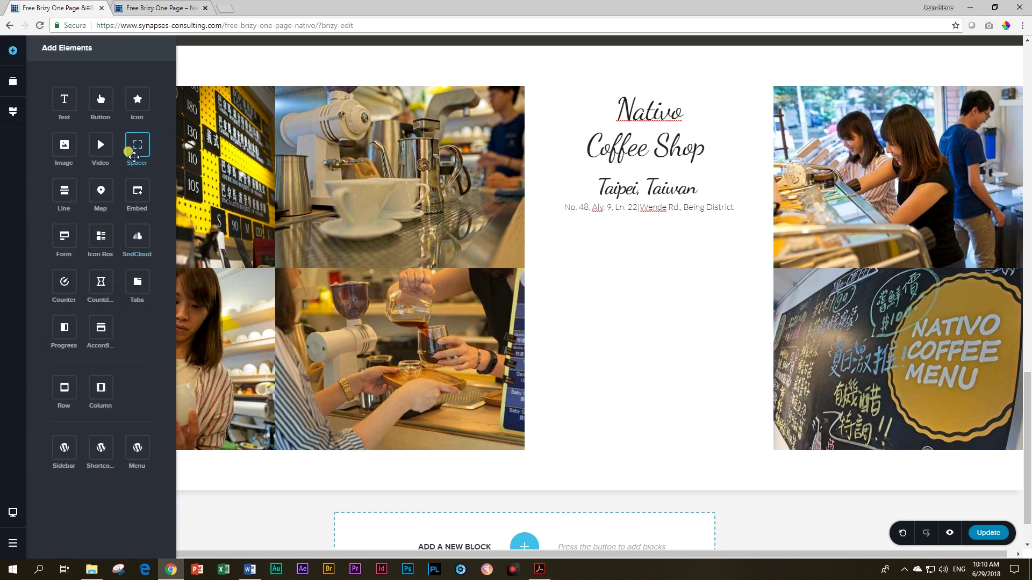
# Step: Add a spacer below the heading and set the middle column's vertical alignment to middle
pyautogui.moveTo(134, 153); pyautogui.dragTo(637, 183)
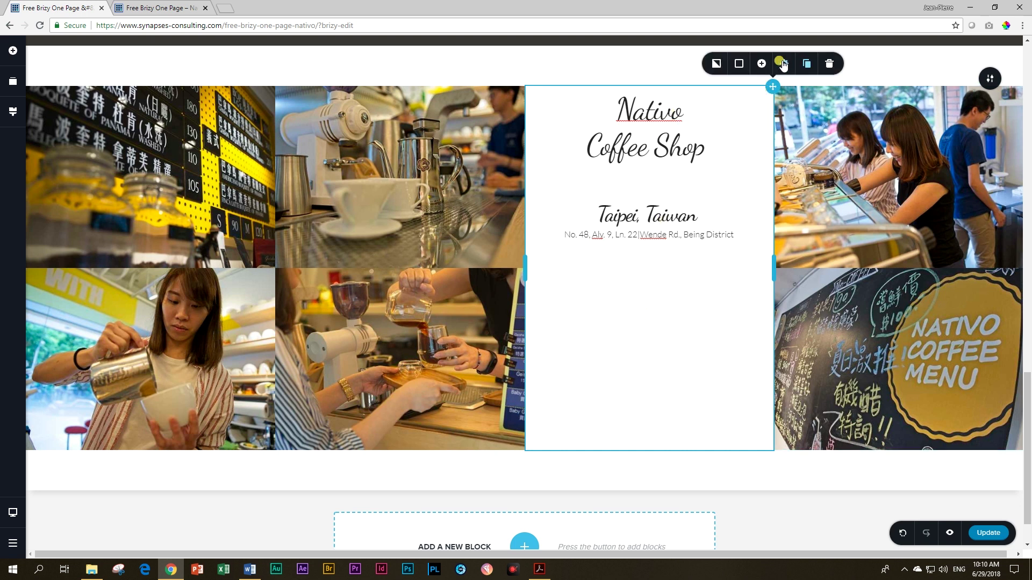
pyautogui.click(784, 63)
pyautogui.click(814, 98)
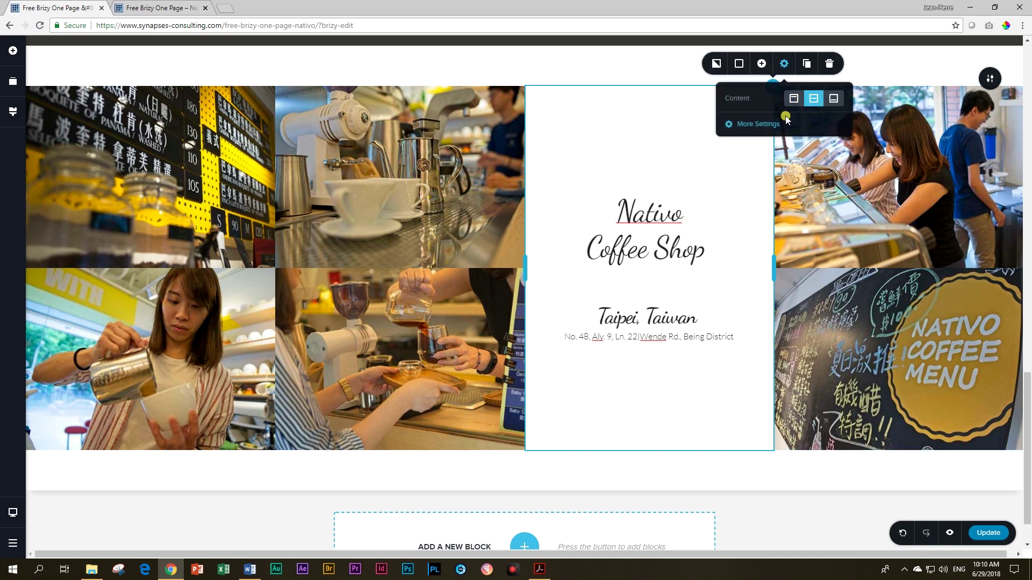
pyautogui.click(702, 195)
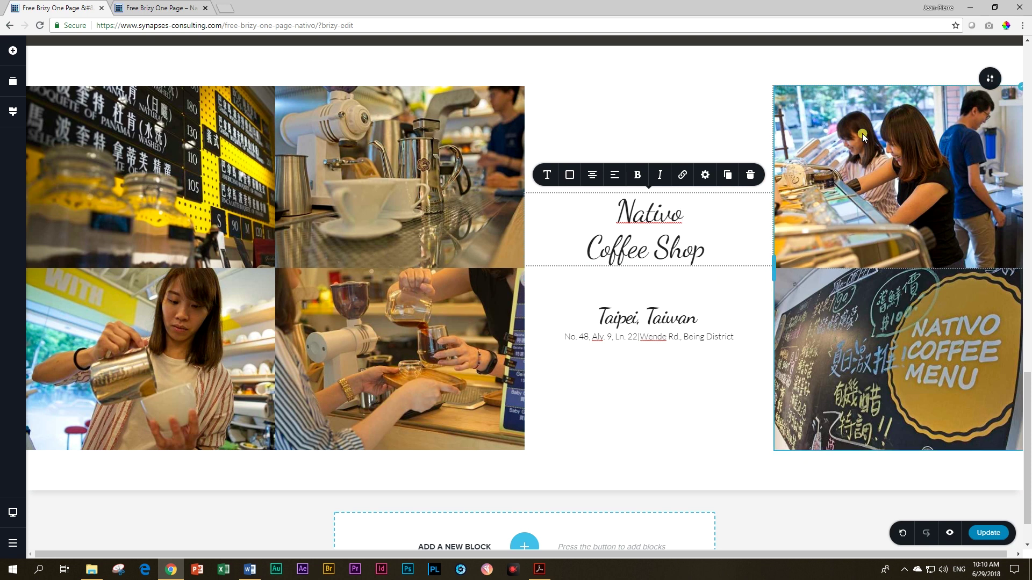
# Step: Give the photo-grid section a yellow #E9DC06 overlay and cut its top padding to 15px
pyautogui.click(988, 82)
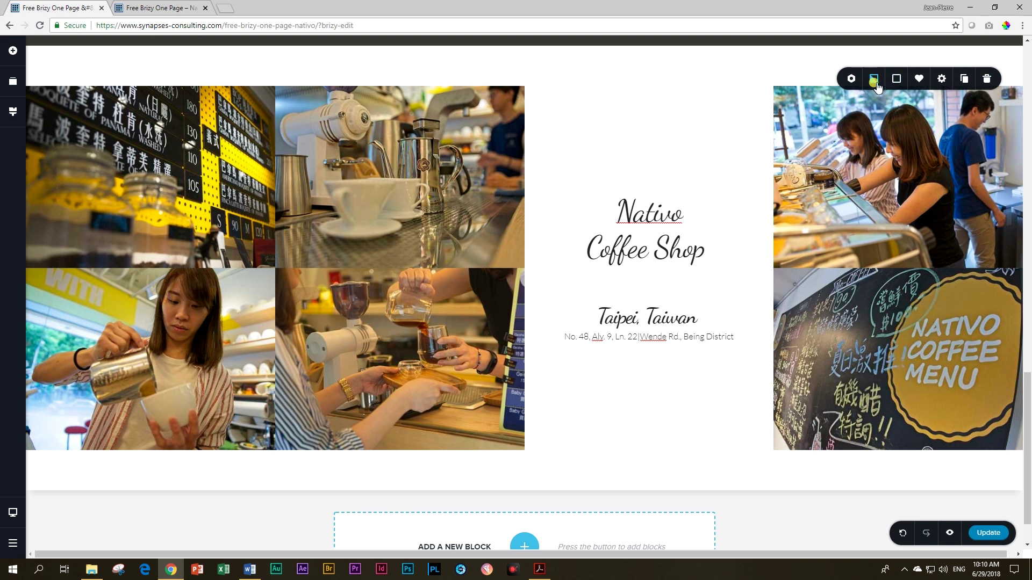
pyautogui.click(895, 79)
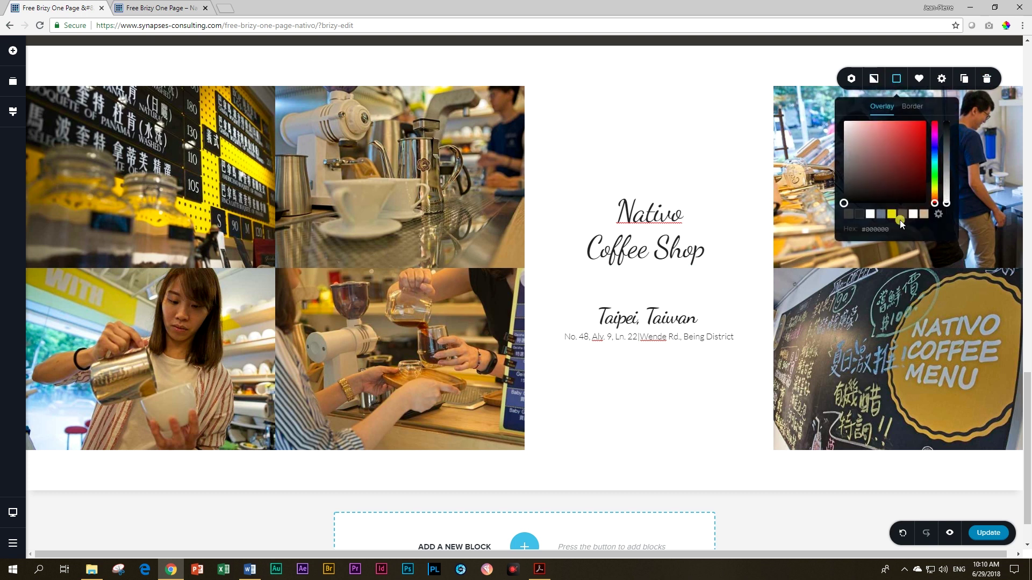
pyautogui.click(891, 215)
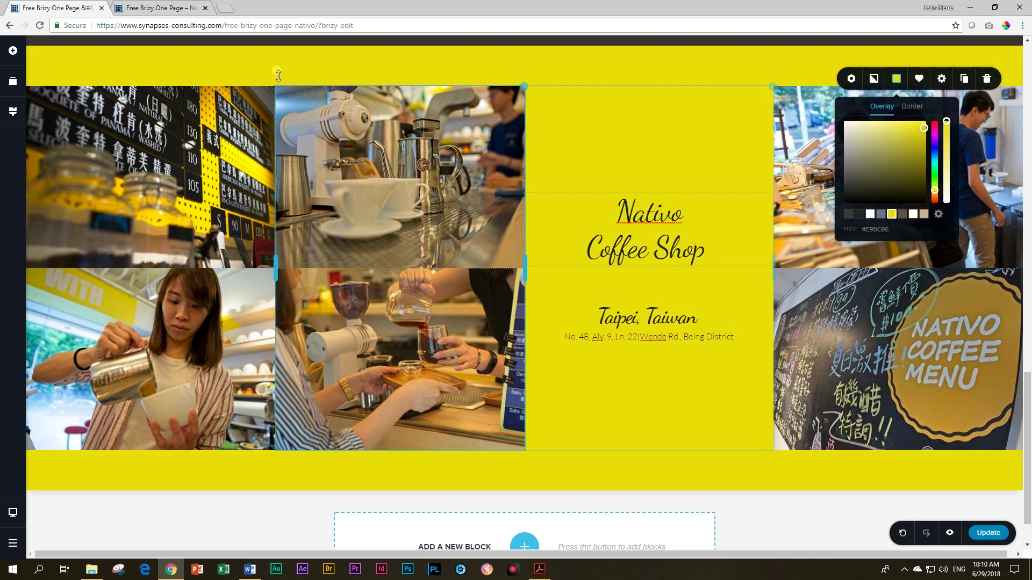
pyautogui.click(596, 67)
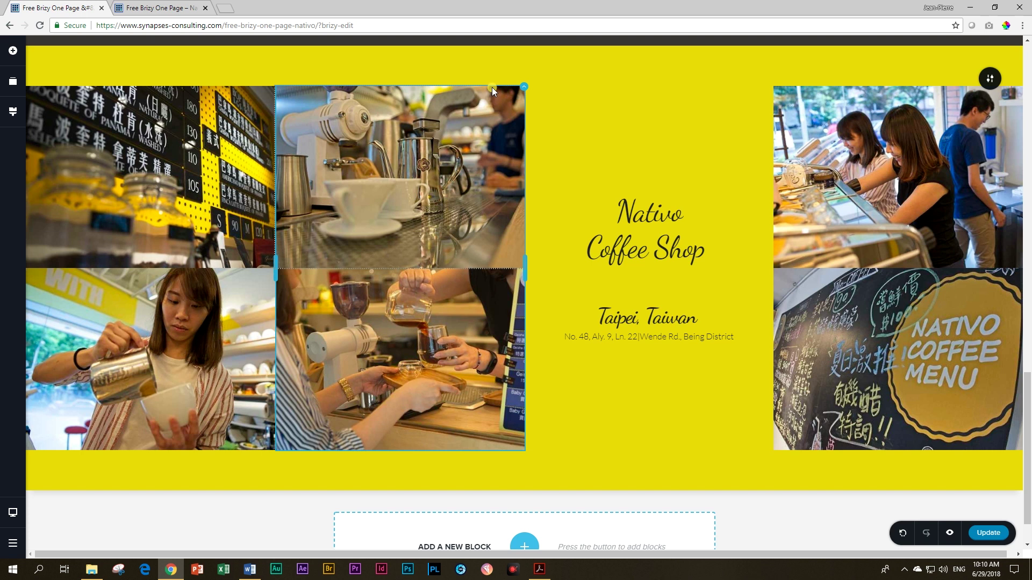
pyautogui.moveTo(491, 79); pyautogui.dragTo(497, 47)
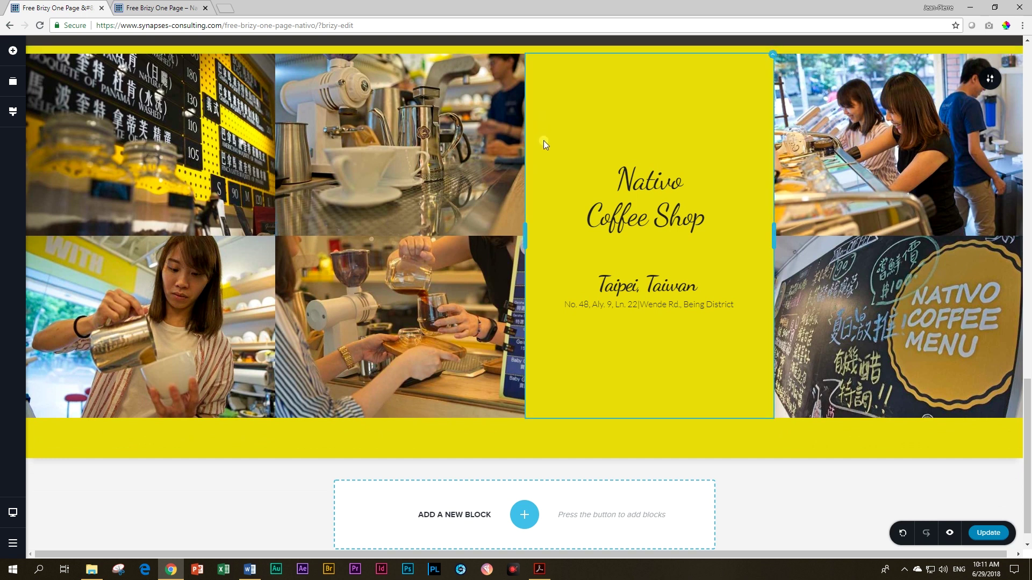
# Step: Set the image column's padding to 0 on all sides so the photos sit flush
pyautogui.scroll(2, 570, 188)
pyautogui.scroll(-1, 749, 201)
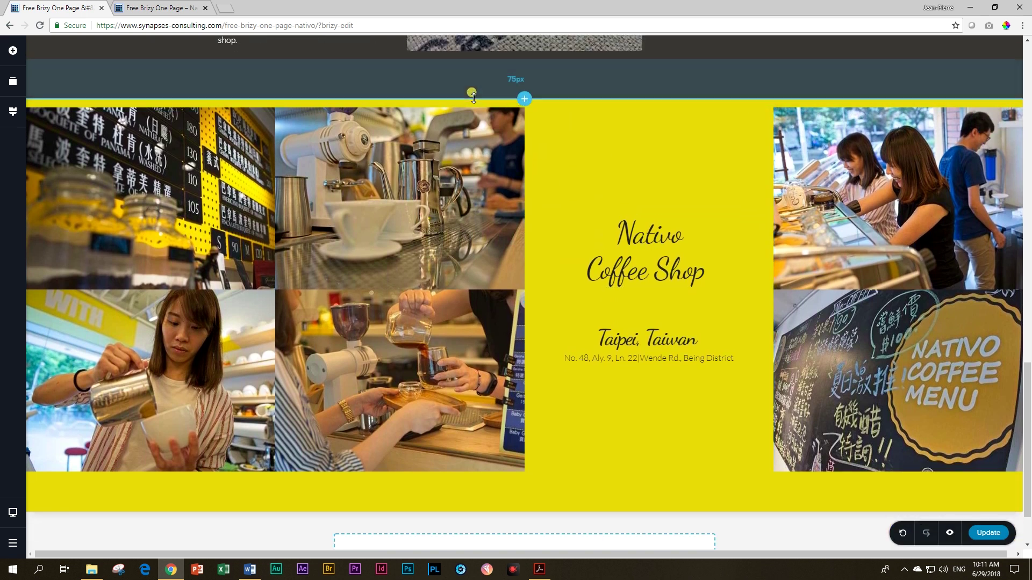
pyautogui.click(990, 132)
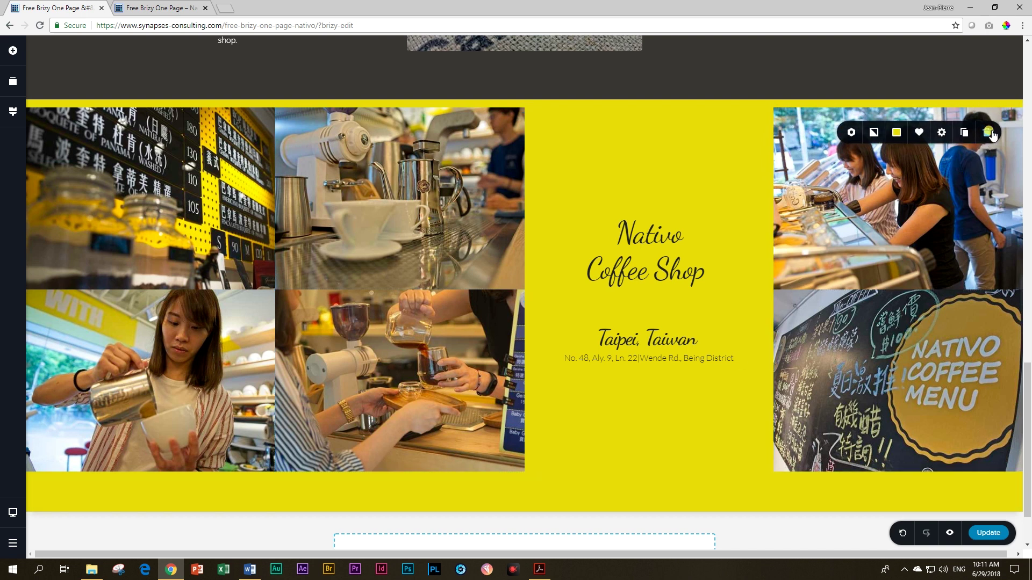
pyautogui.click(942, 133)
pyautogui.click(912, 221)
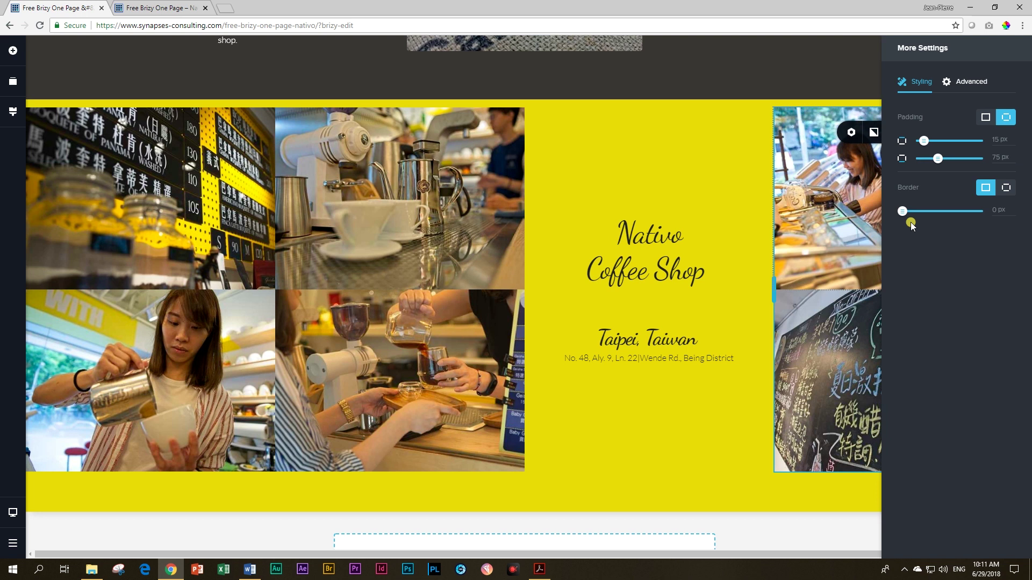
pyautogui.moveTo(920, 141); pyautogui.dragTo(910, 144)
pyautogui.click(985, 117)
pyautogui.click(695, 331)
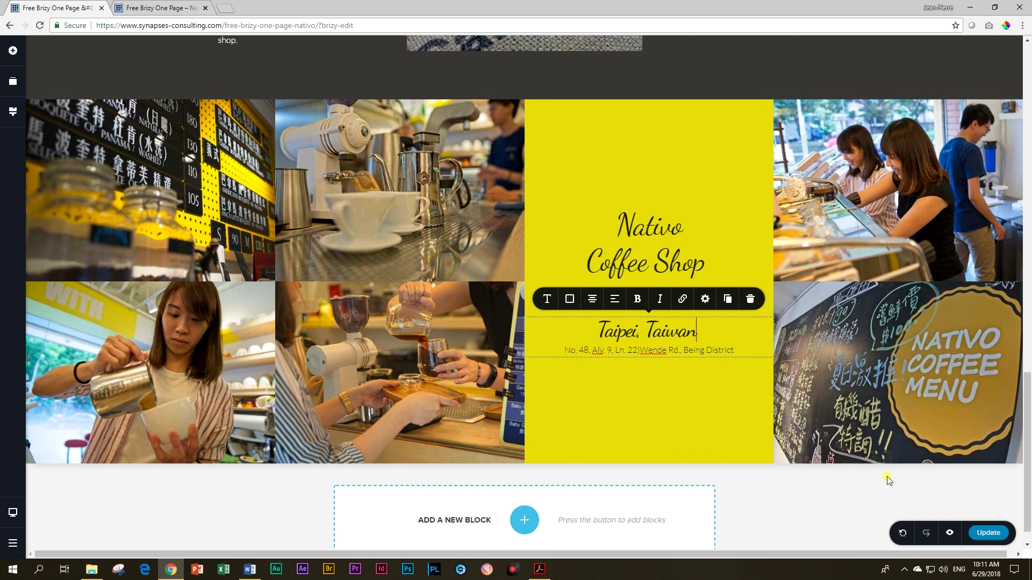
pyautogui.click(880, 497)
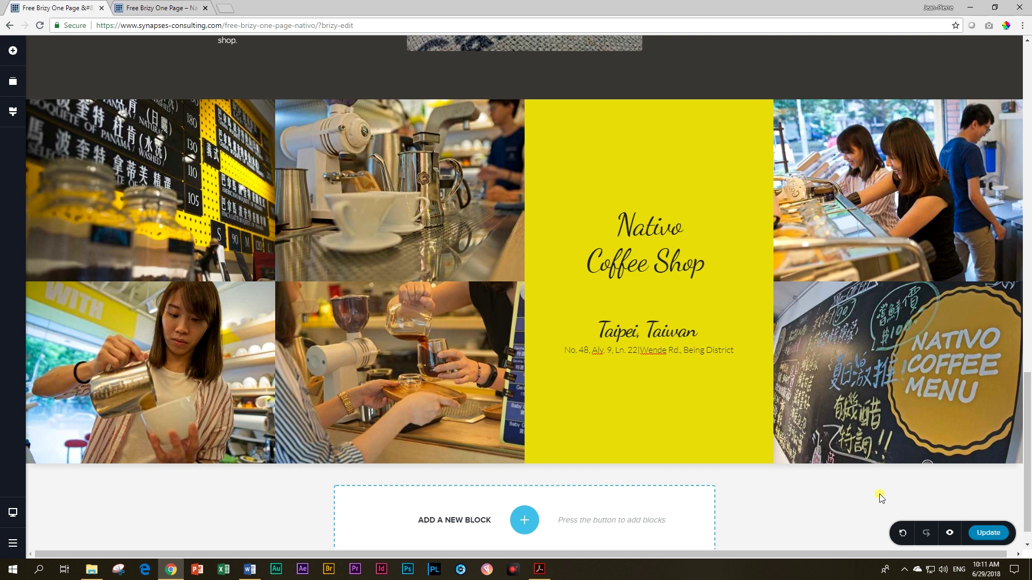
pyautogui.scroll(10, 880, 497)
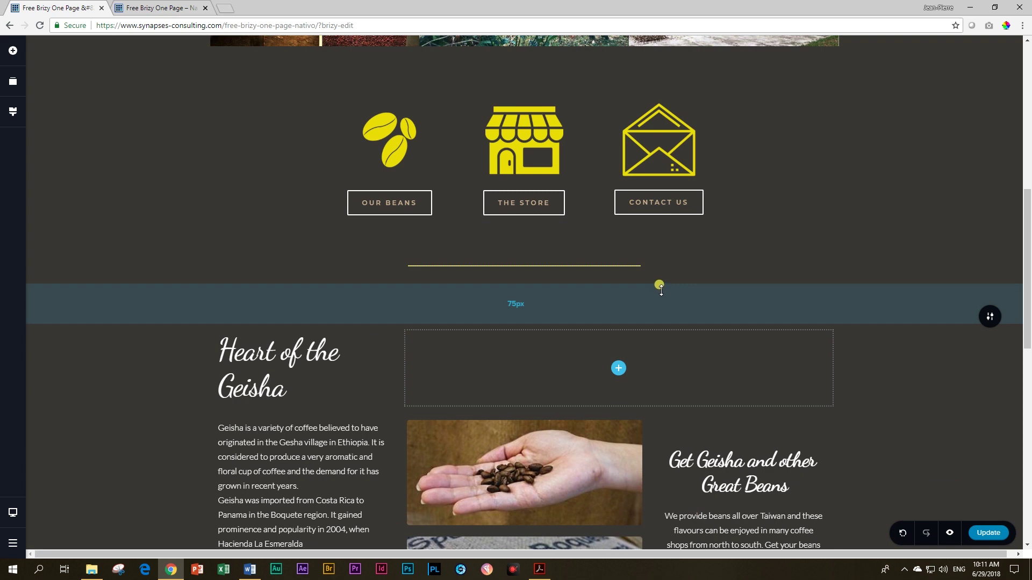
pyautogui.scroll(-10, 661, 290)
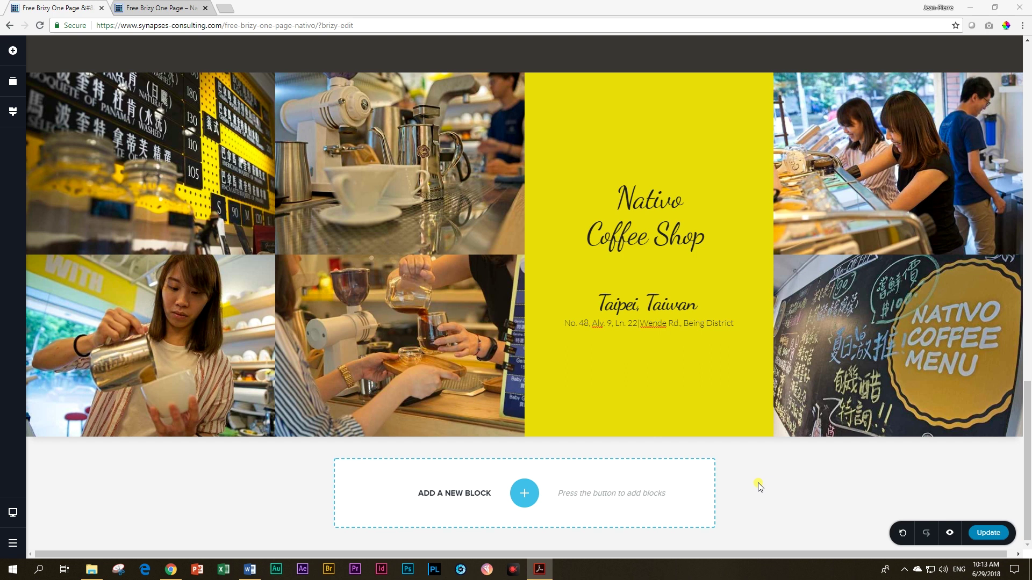
# Step: Add a blank block below the gallery and delete its two-column row
pyautogui.click(524, 494)
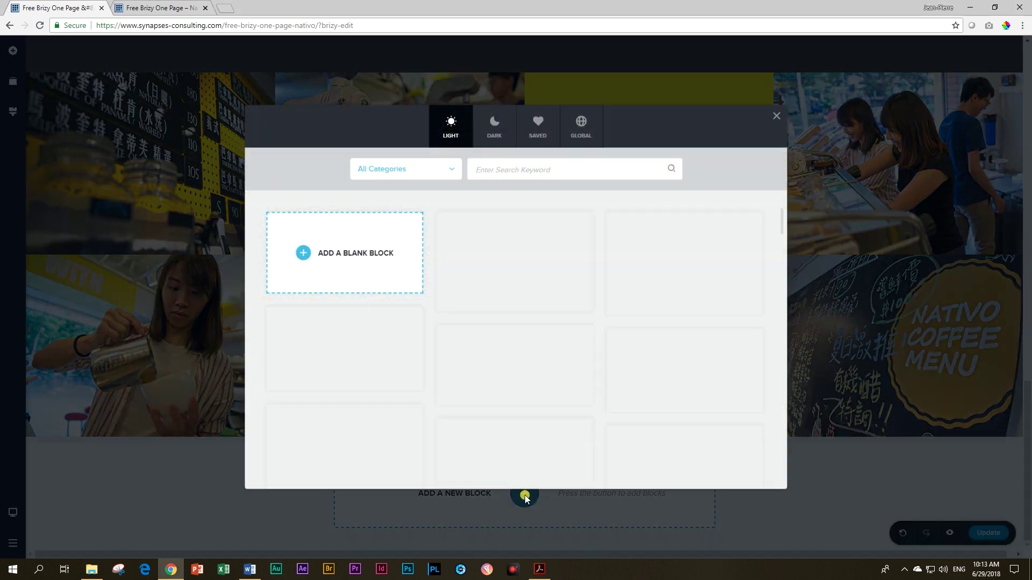
pyautogui.click(360, 254)
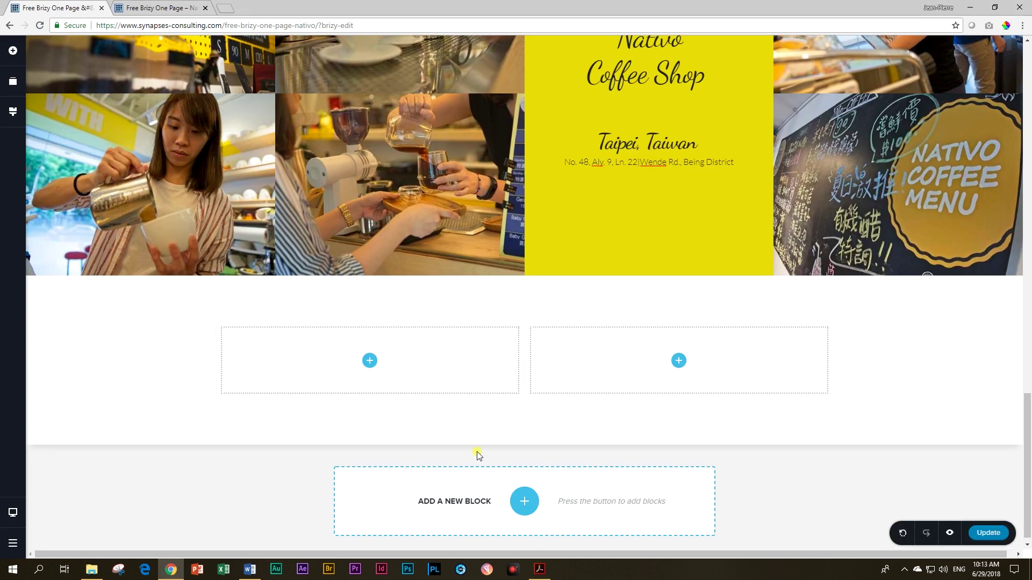
pyautogui.click(208, 317)
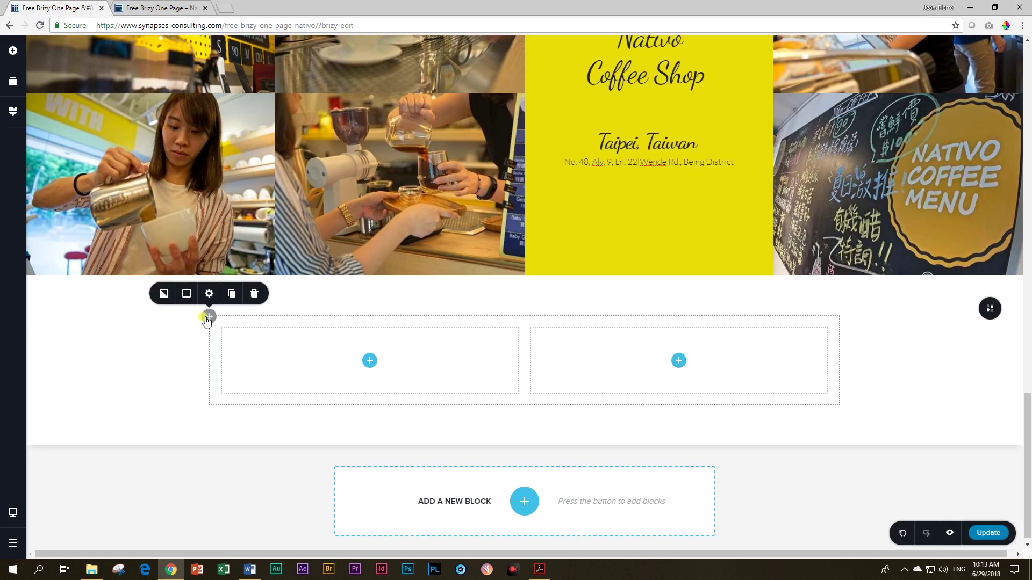
pyautogui.click(254, 294)
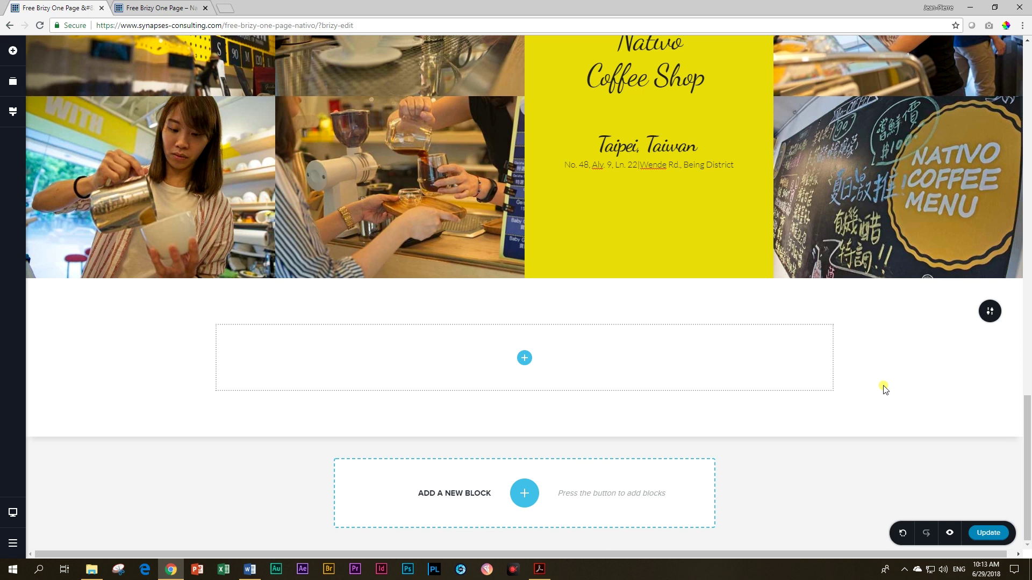
# Step: Place an Image element in the section and fill it with the woman-with-dog photo
pyautogui.click(13, 53)
pyautogui.moveTo(63, 142); pyautogui.dragTo(523, 361)
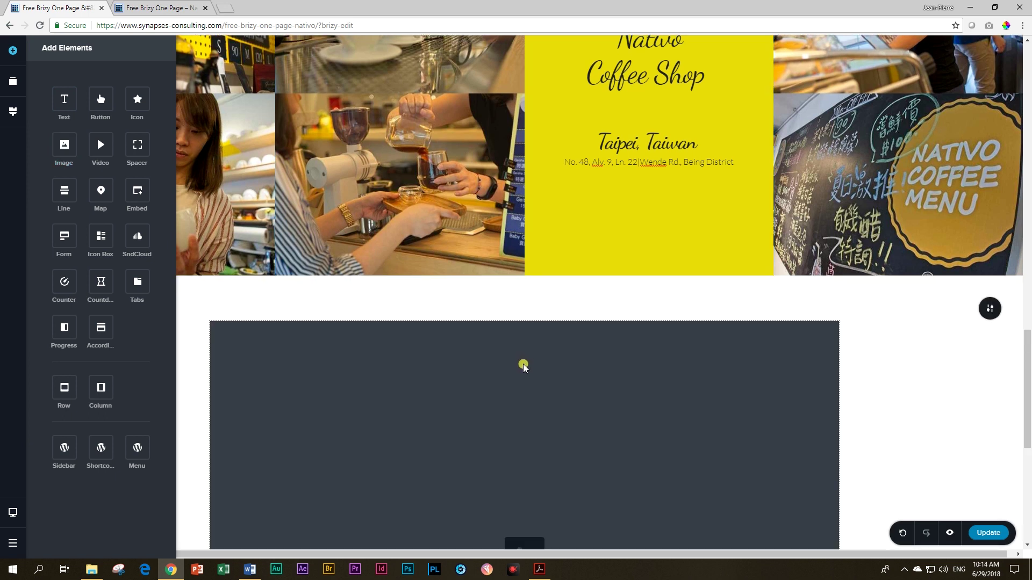
pyautogui.scroll(-5, 525, 365)
pyautogui.click(572, 357)
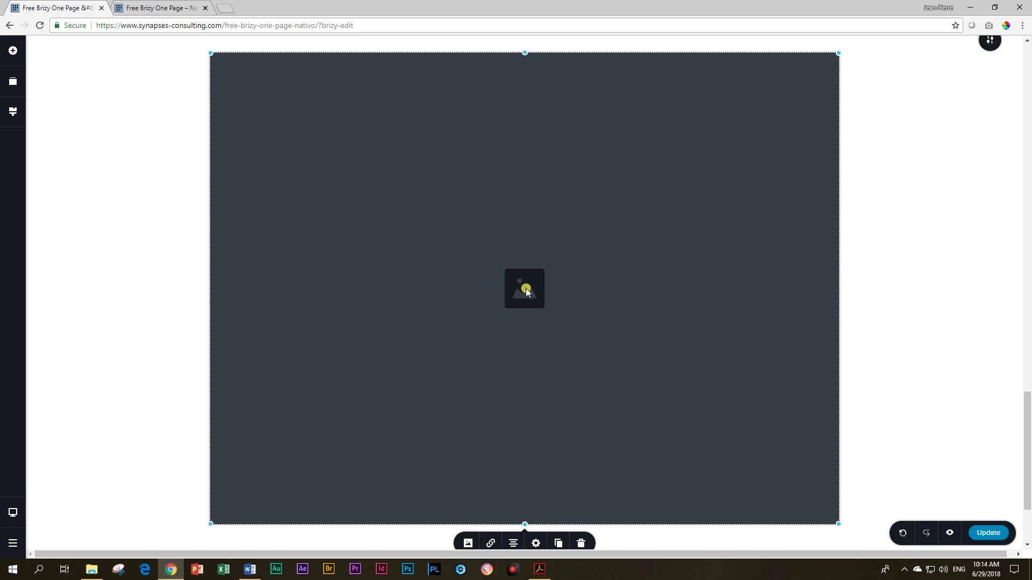
pyautogui.click(467, 543)
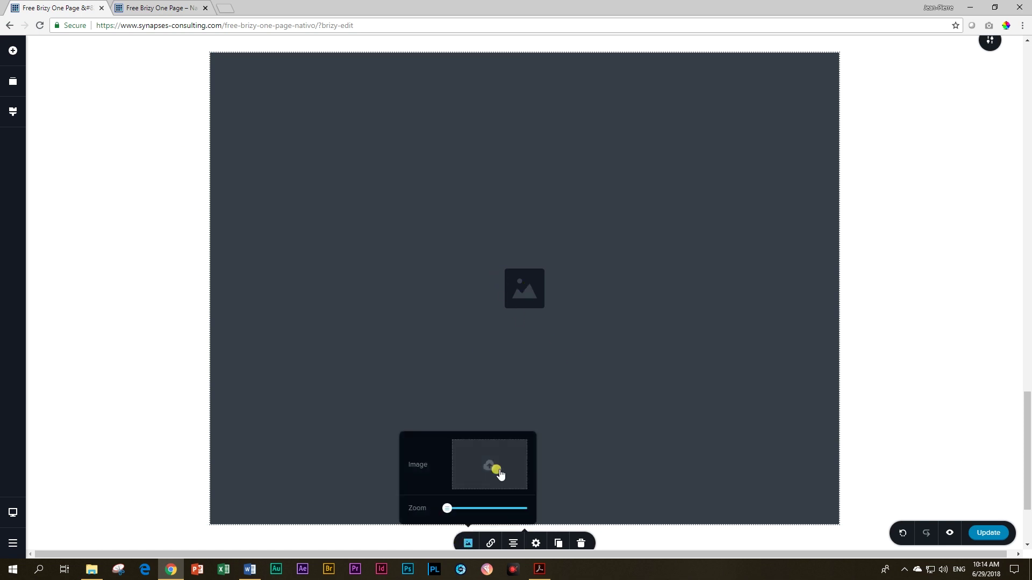
pyautogui.click(498, 473)
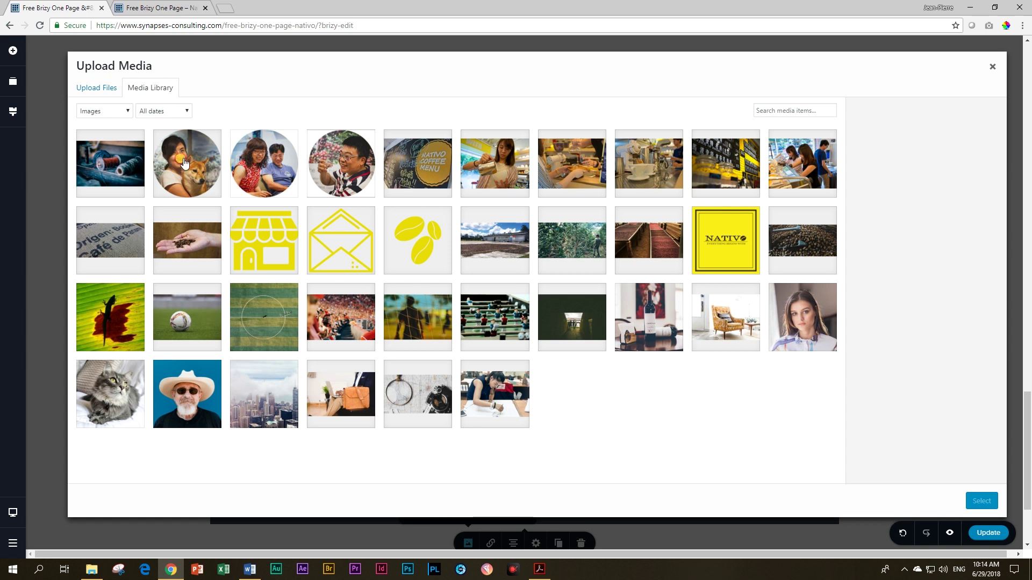
pyautogui.click(183, 163)
pyautogui.click(970, 499)
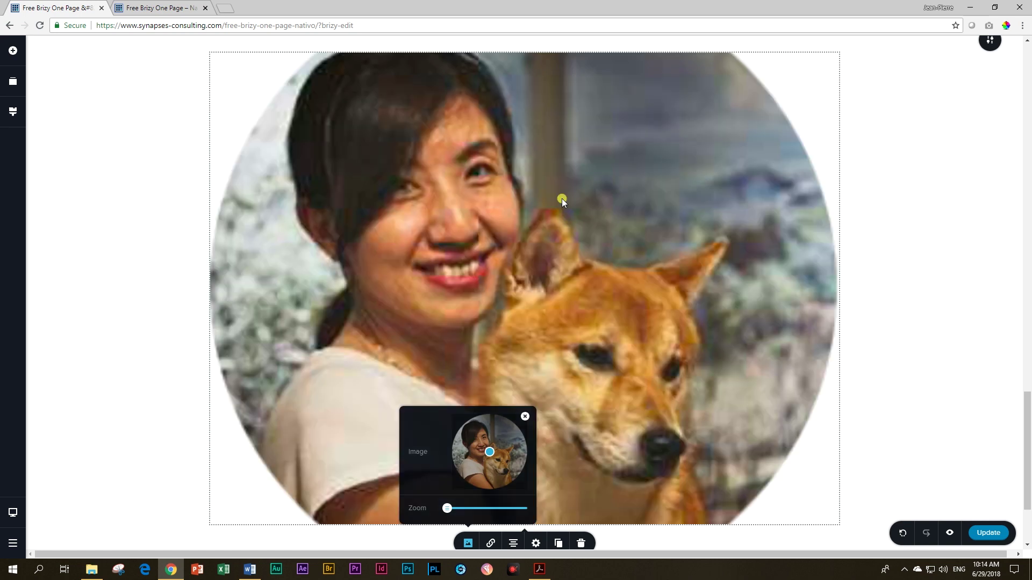
# Step: Shrink the circular photo and set its height to 100%
pyautogui.scroll(-3, 578, 465)
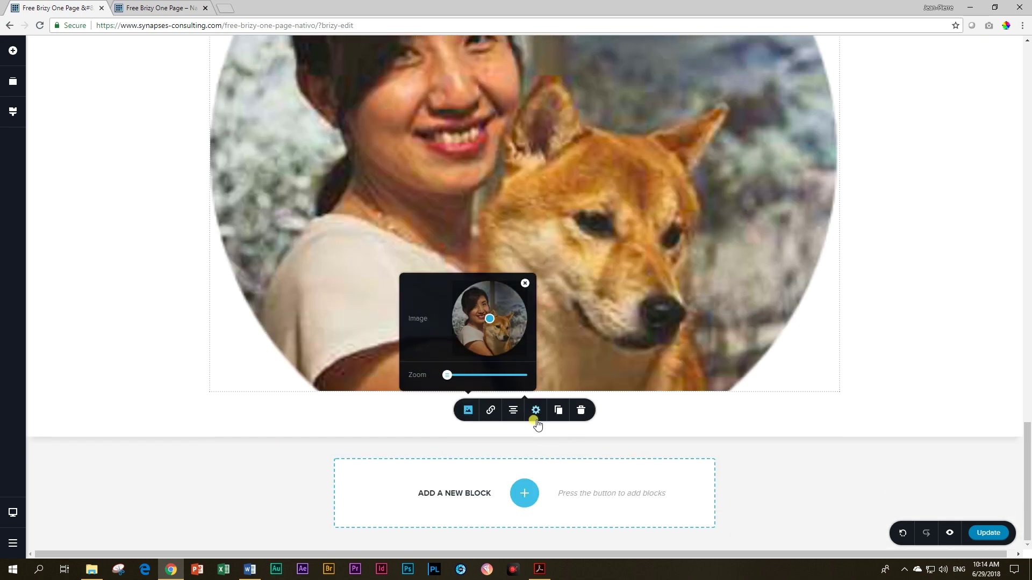
pyautogui.click(667, 266)
pyautogui.moveTo(835, 391); pyautogui.dragTo(554, 341)
pyautogui.click(525, 368)
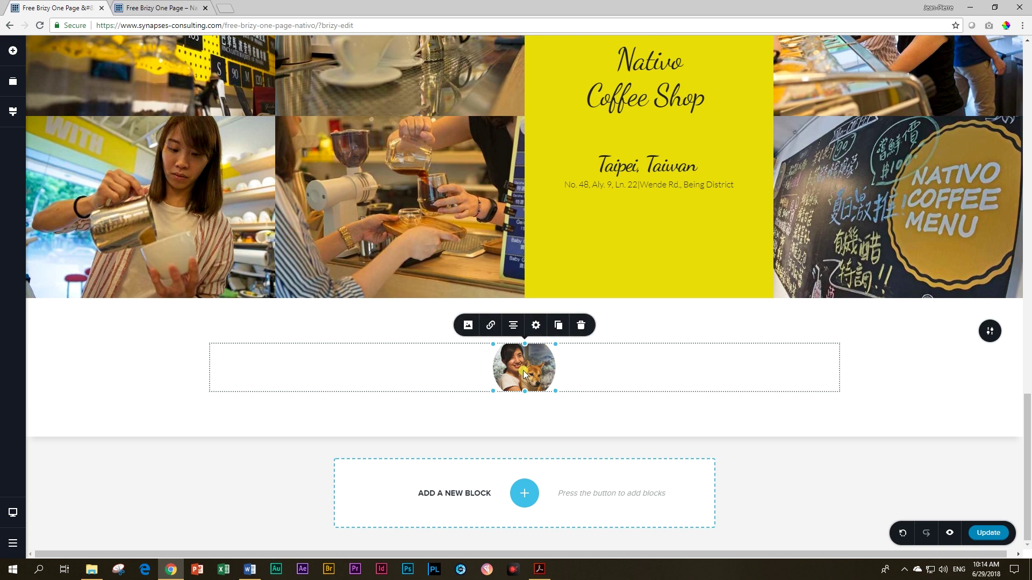
pyautogui.click(536, 325)
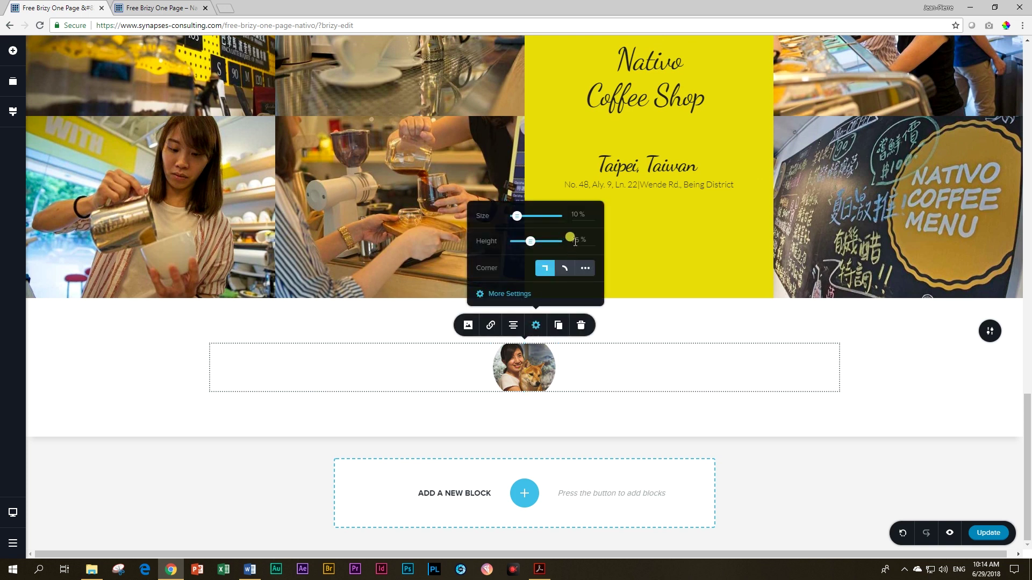
pyautogui.doubleClick(573, 241)
pyautogui.write('100')
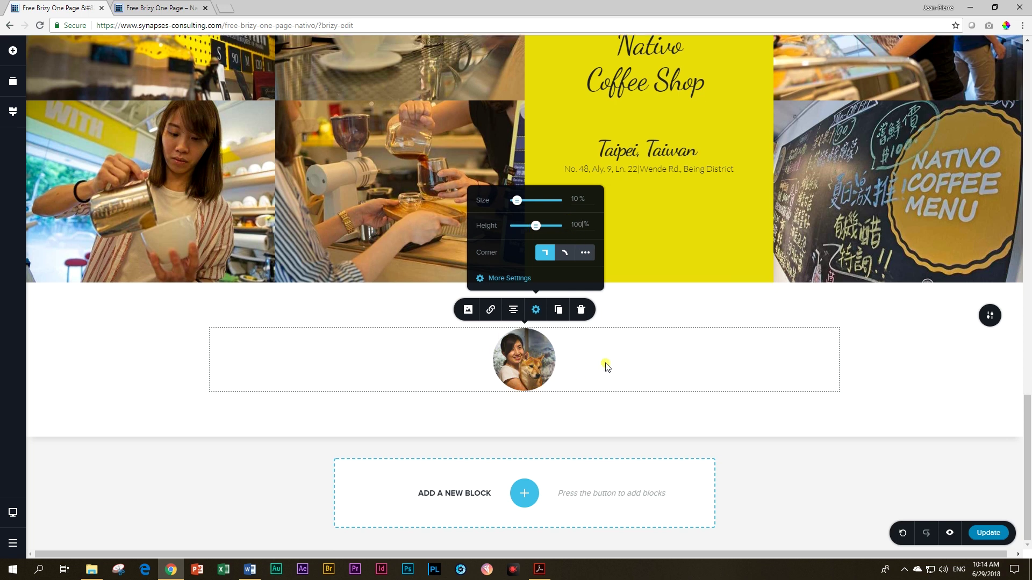
pyautogui.click(658, 359)
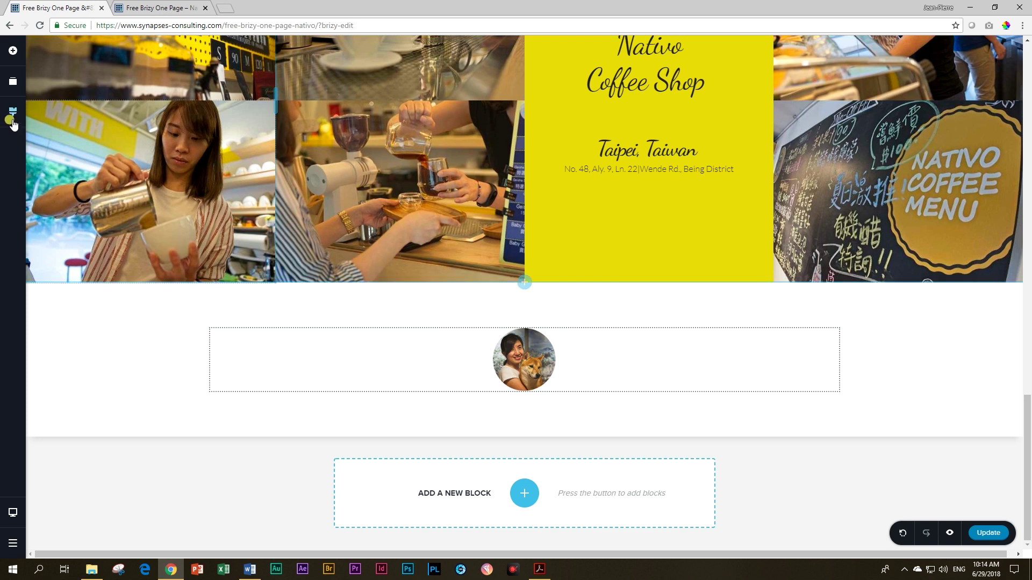
# Step: Add a centred #222222 text under the avatar reading "The best experience ever."
pyautogui.click(12, 52)
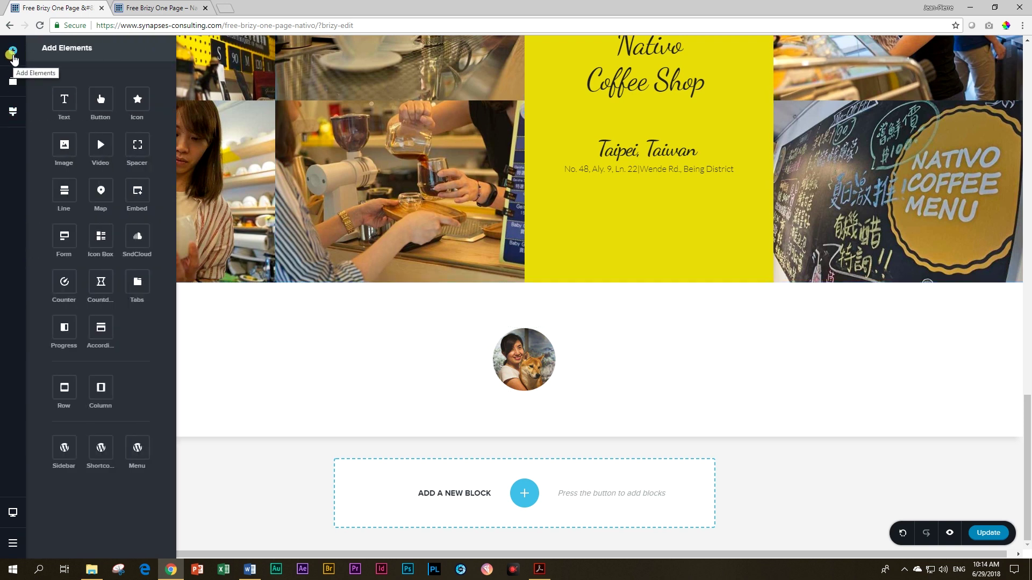
pyautogui.moveTo(64, 99); pyautogui.dragTo(515, 394)
pyautogui.click(527, 383)
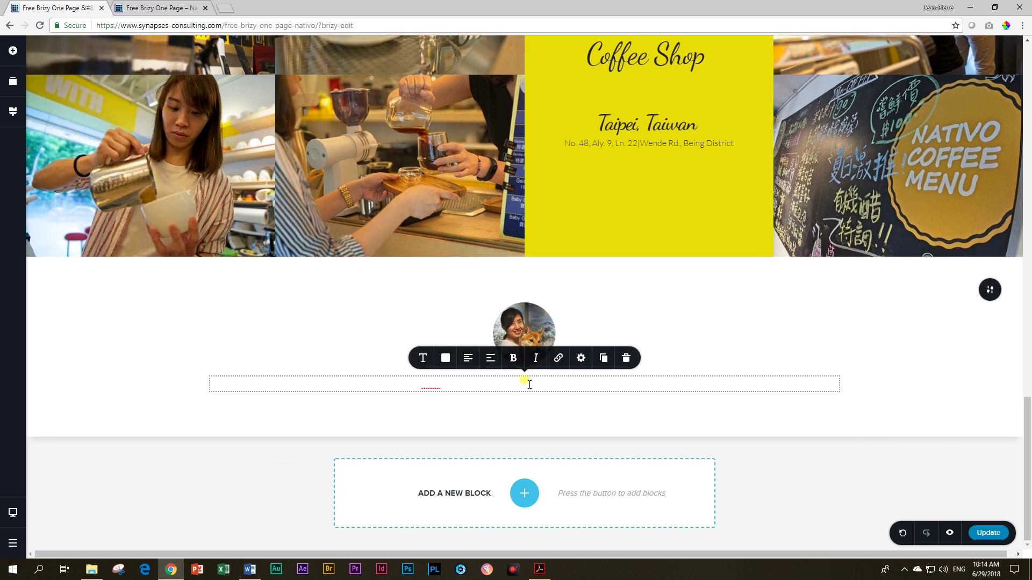
pyautogui.tripleClick(528, 382)
pyautogui.click(446, 358)
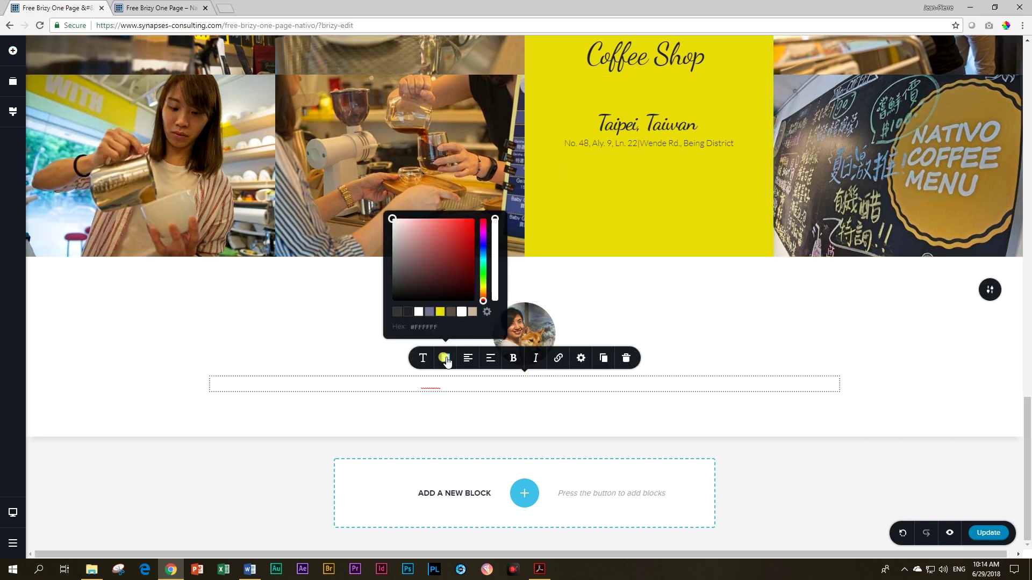
pyautogui.click(408, 313)
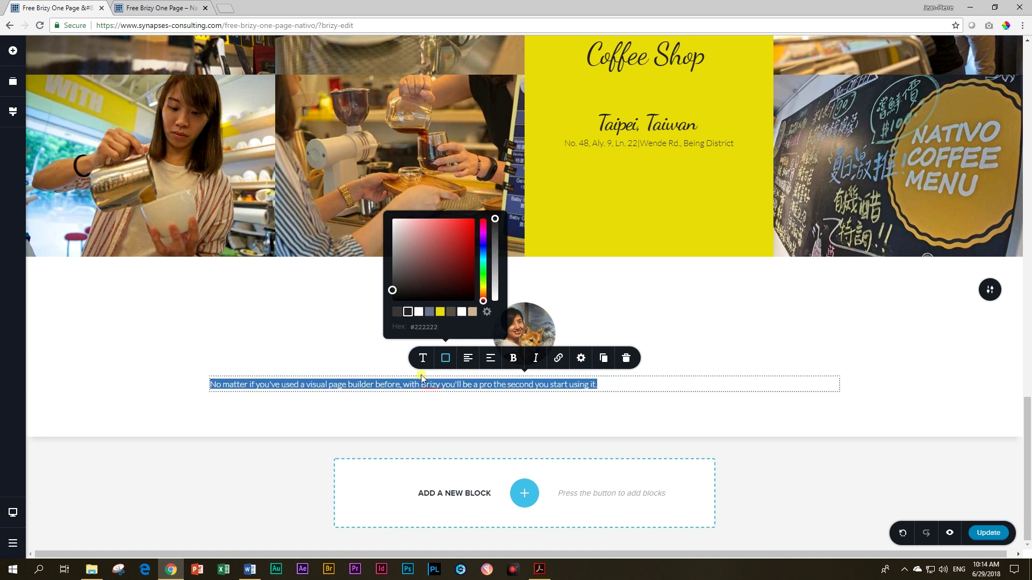
pyautogui.click(467, 358)
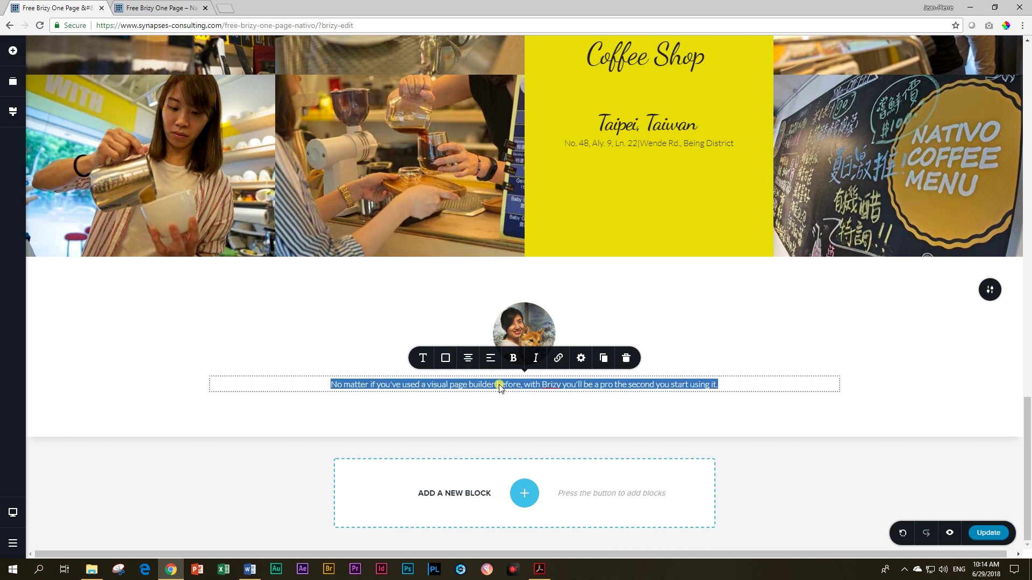
pyautogui.write('"')
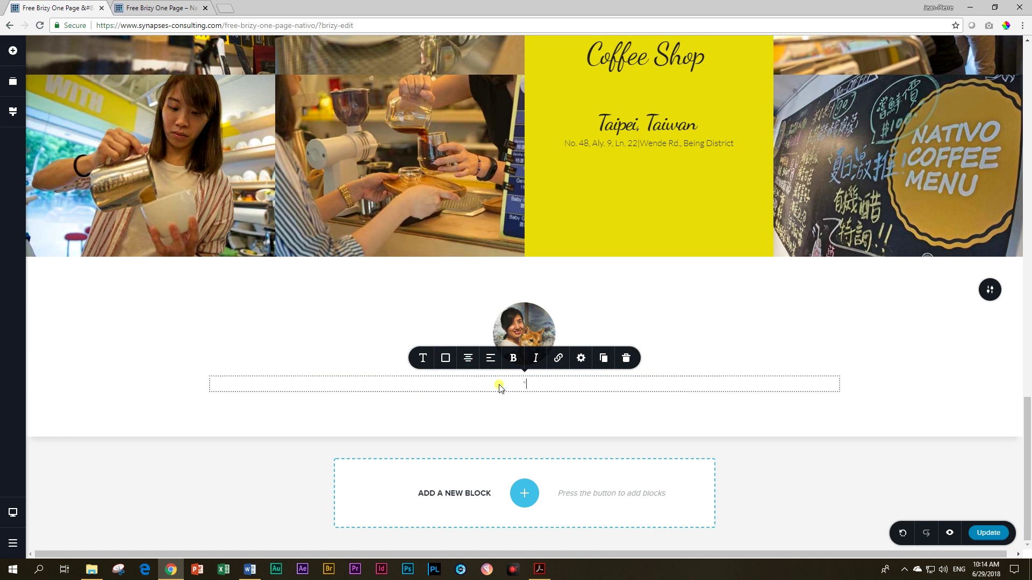
pyautogui.write('The best experience ever."')
pyautogui.press('Return')
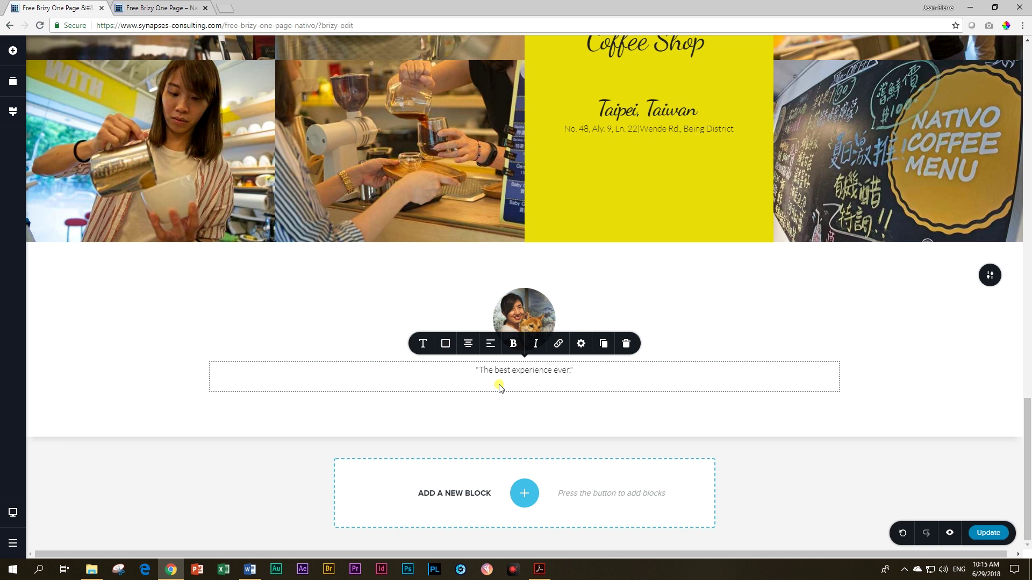
# Step: Type the couple's names as the attribution line below the quote
pyautogui.hotkey('alt', 'Tab')
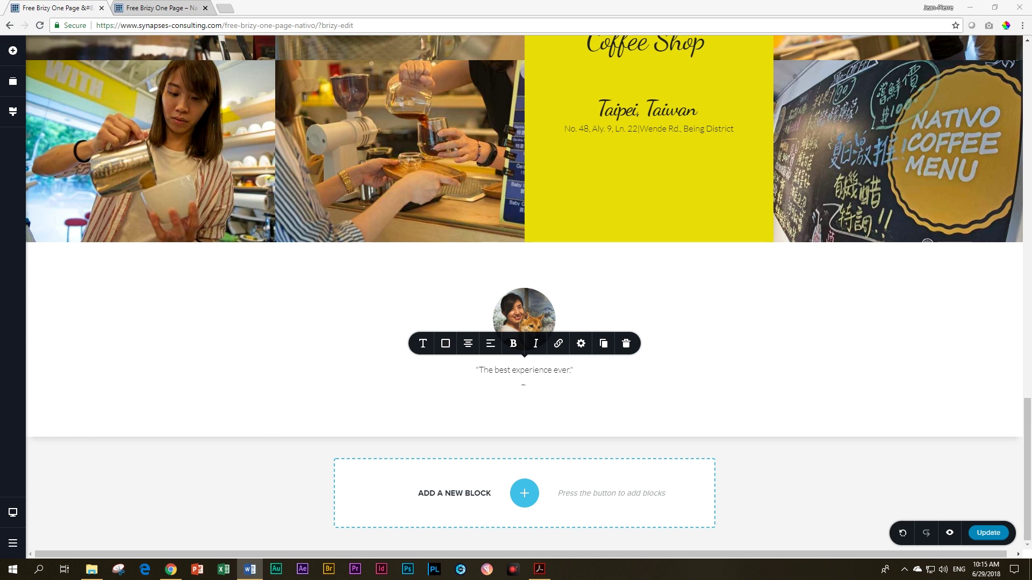
pyautogui.click(553, 387)
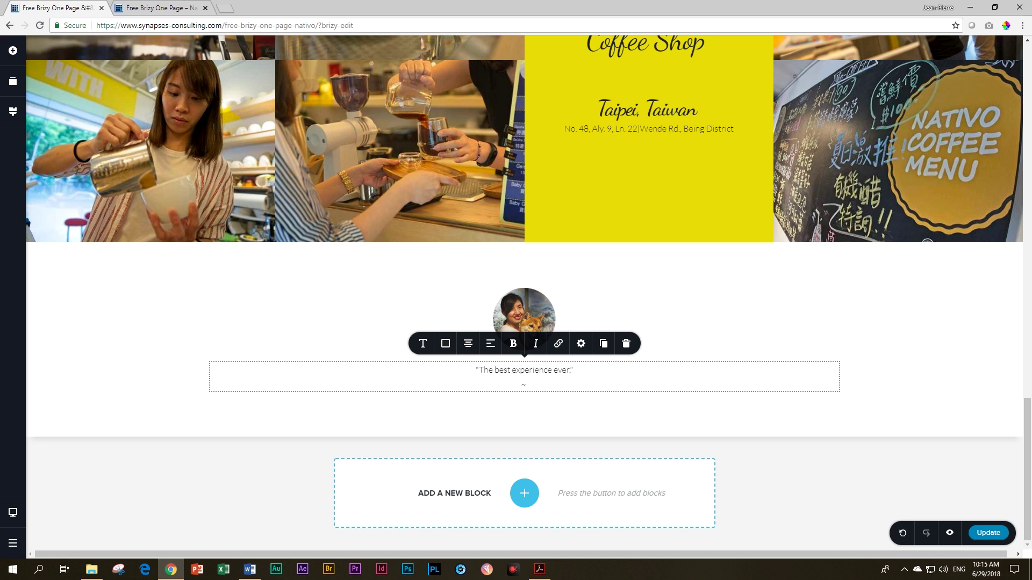
pyautogui.click(542, 378)
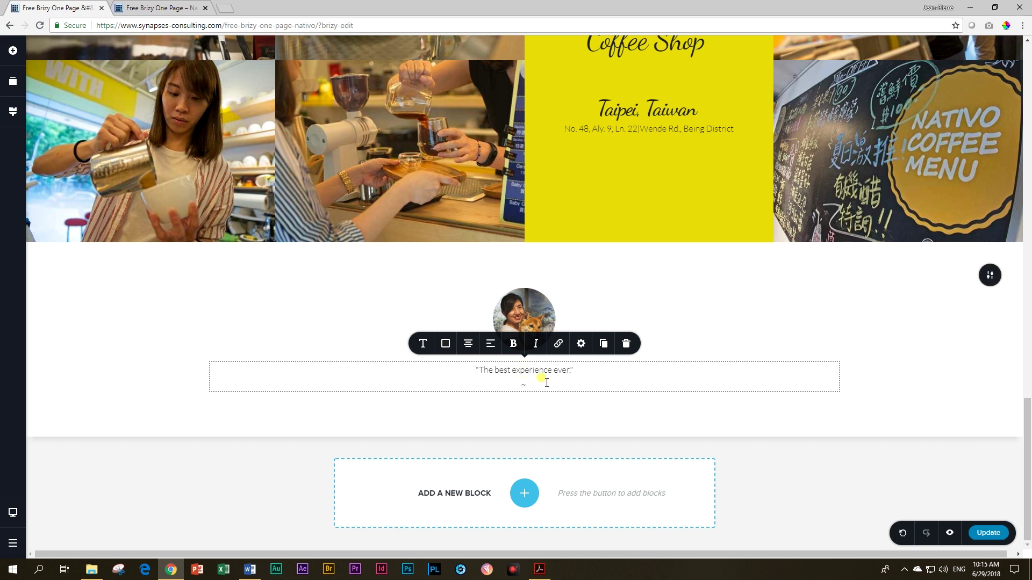
pyautogui.write('Carol & Nurito ~')
pyautogui.click(618, 371)
pyautogui.click(936, 373)
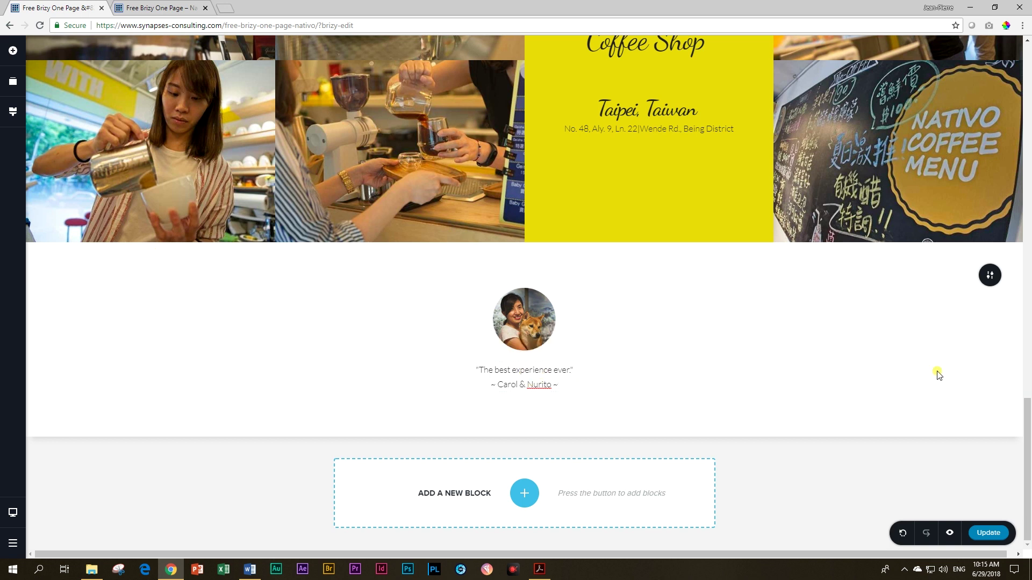
# Step: Make the quote "The best experience ever." bold and italic
pyautogui.doubleClick(504, 371)
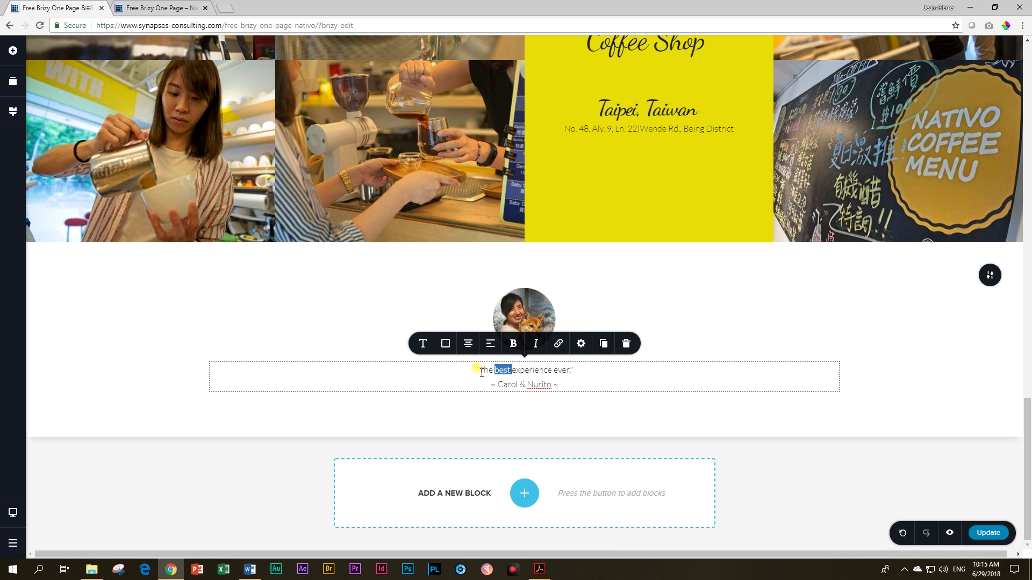
pyautogui.moveTo(465, 365); pyautogui.dragTo(575, 370)
pyautogui.click(513, 343)
pyautogui.click(536, 343)
pyautogui.click(794, 378)
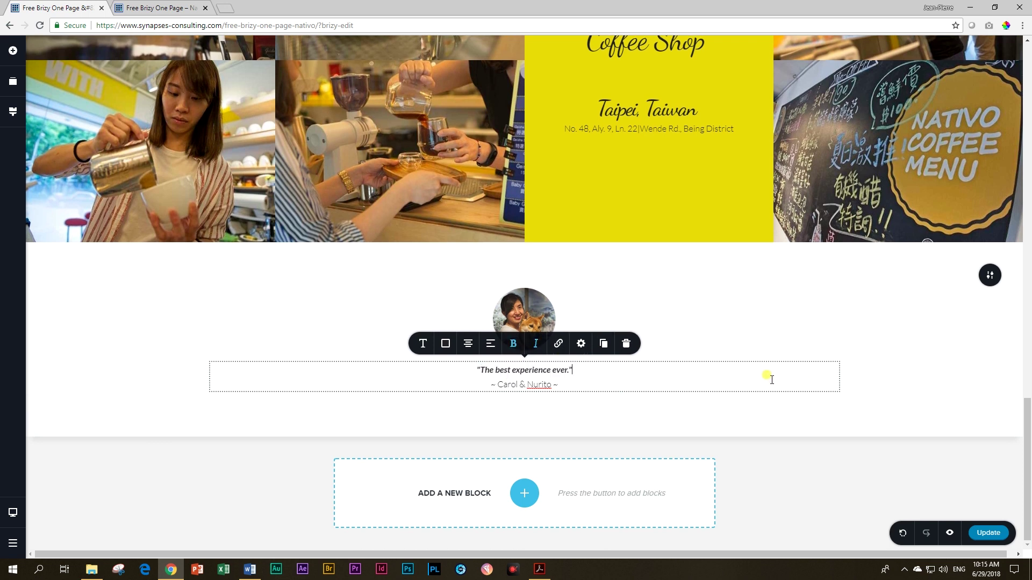
pyautogui.tripleClick(501, 366)
pyautogui.click(908, 397)
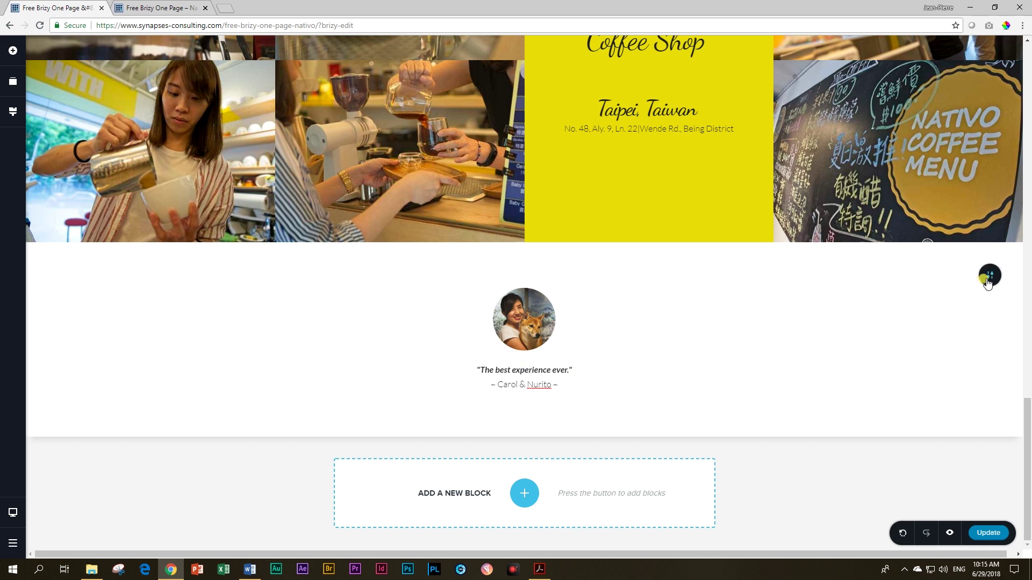
# Step: Set the testimonial block's content width to 67%
pyautogui.moveTo(987, 281)
pyautogui.click(942, 275)
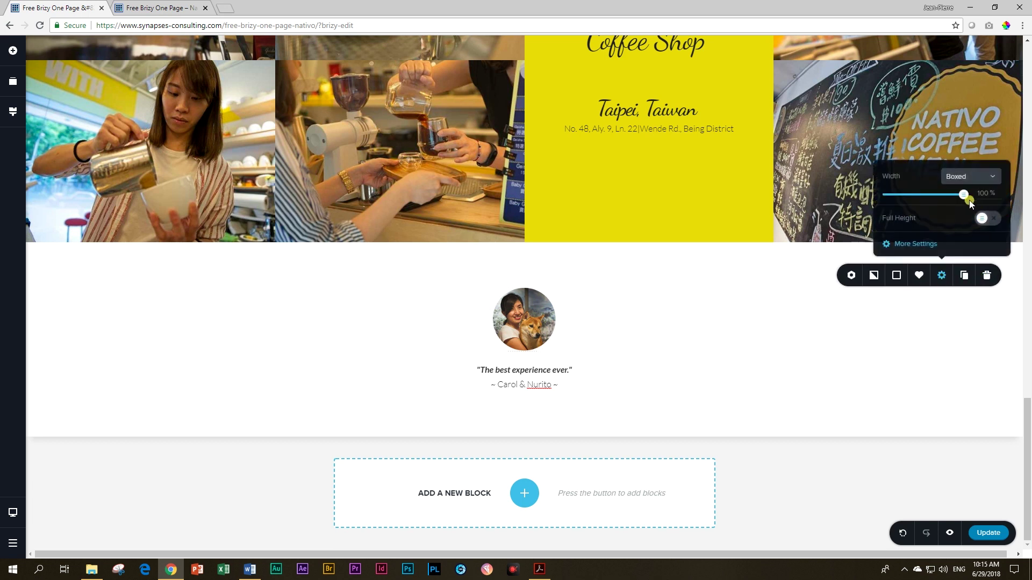
pyautogui.moveTo(964, 196); pyautogui.dragTo(924, 209)
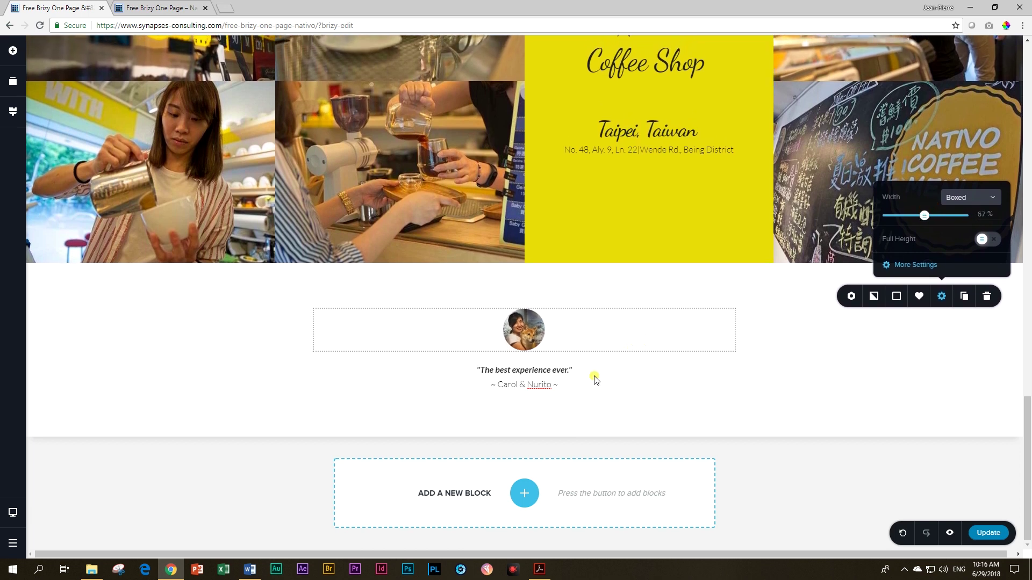
# Step: Enlarge the round avatar above the quote slightly
pyautogui.click(515, 336)
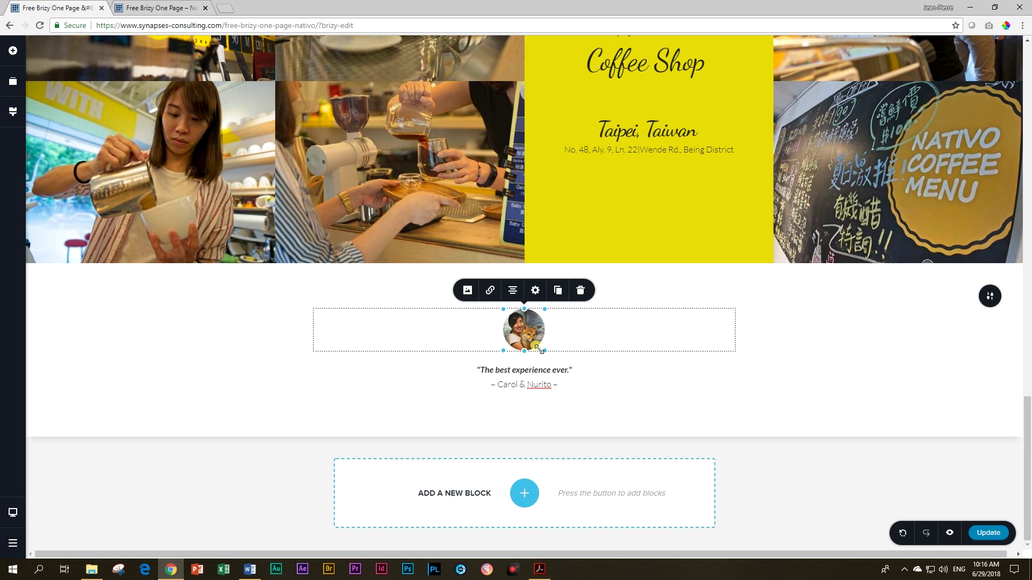
pyautogui.moveTo(544, 349); pyautogui.dragTo(570, 367)
pyautogui.click(894, 361)
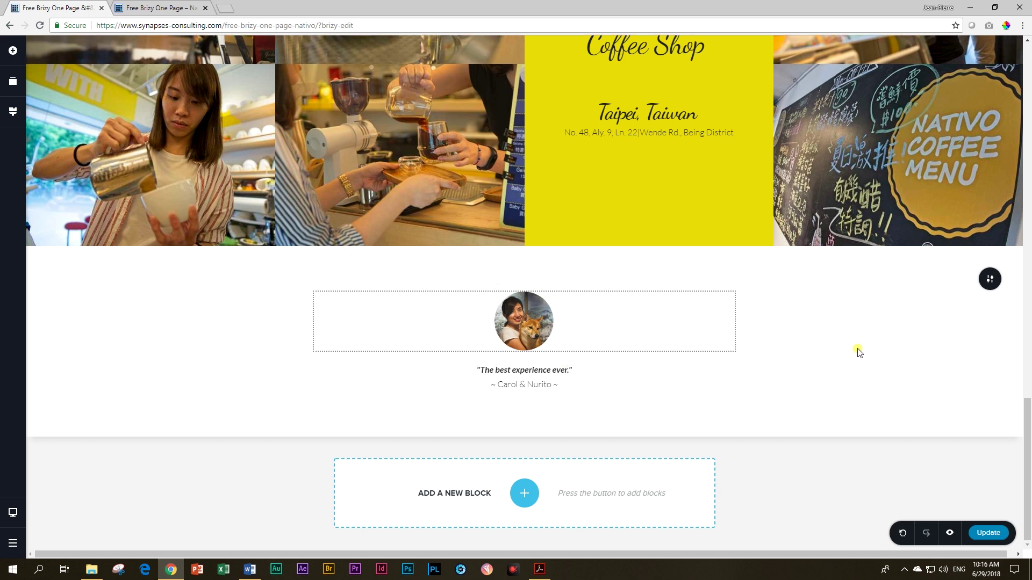
pyautogui.click(990, 280)
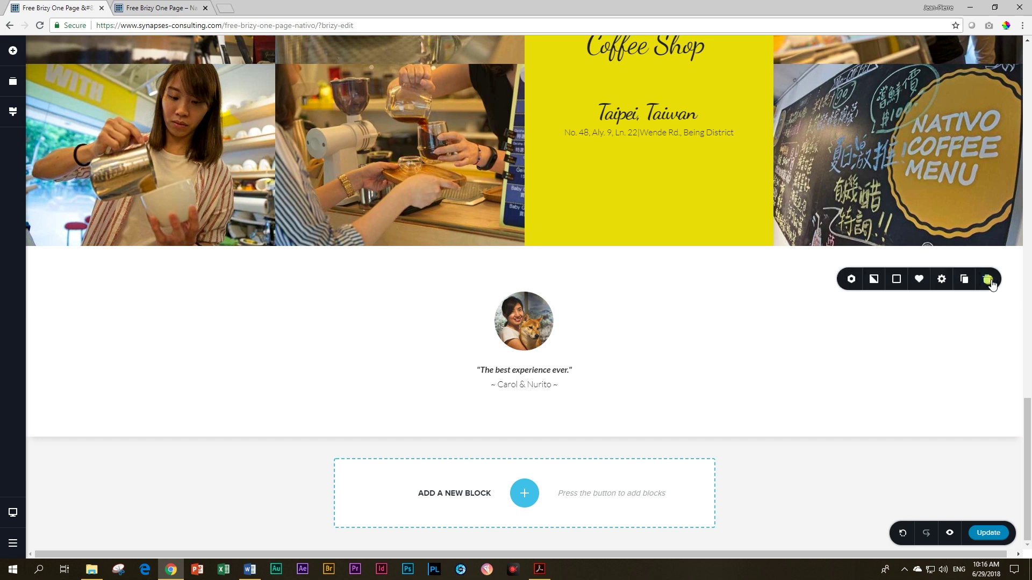
# Step: Turn the testimonial block into a slider and show its second slide
pyautogui.click(851, 280)
pyautogui.click(894, 245)
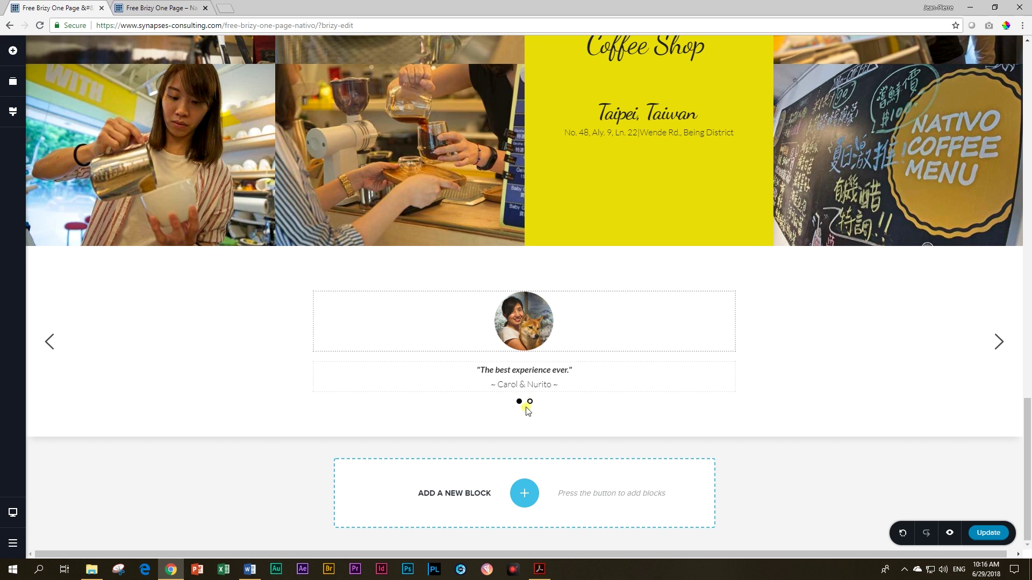
pyautogui.click(530, 403)
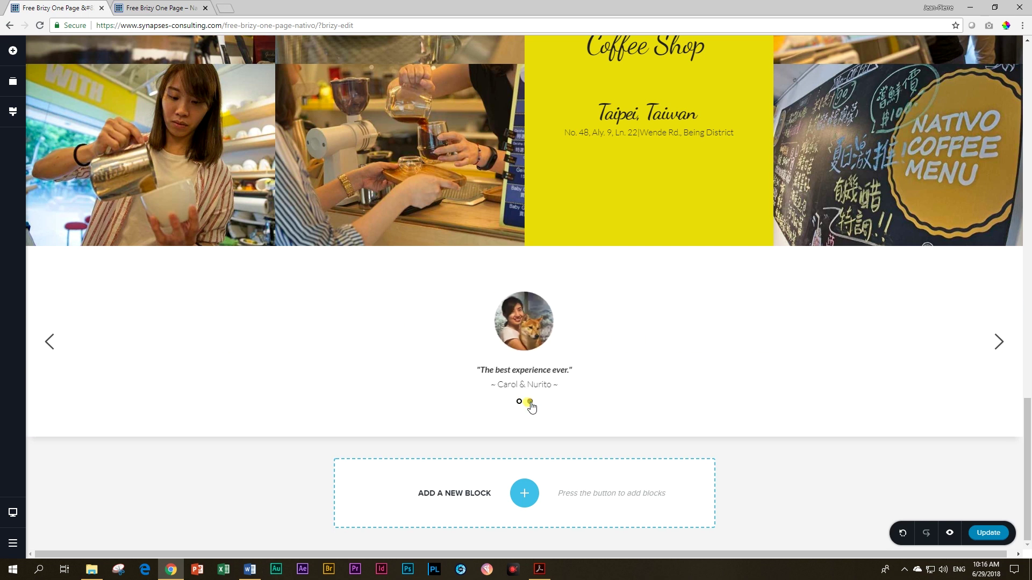
pyautogui.click(530, 330)
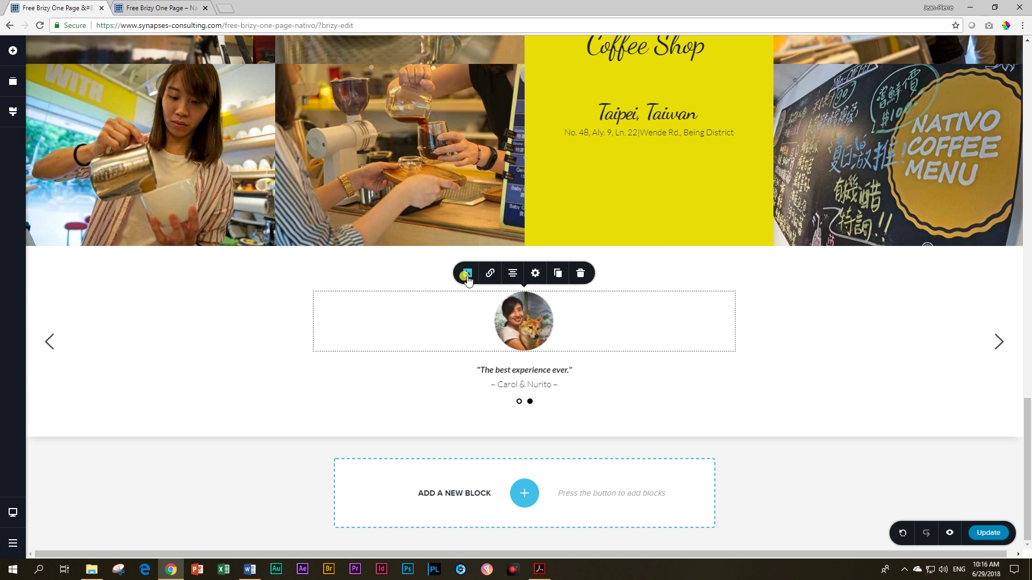
# Step: Replace the second slide's avatar with a different portrait from the media library
pyautogui.click(468, 273)
pyautogui.click(525, 146)
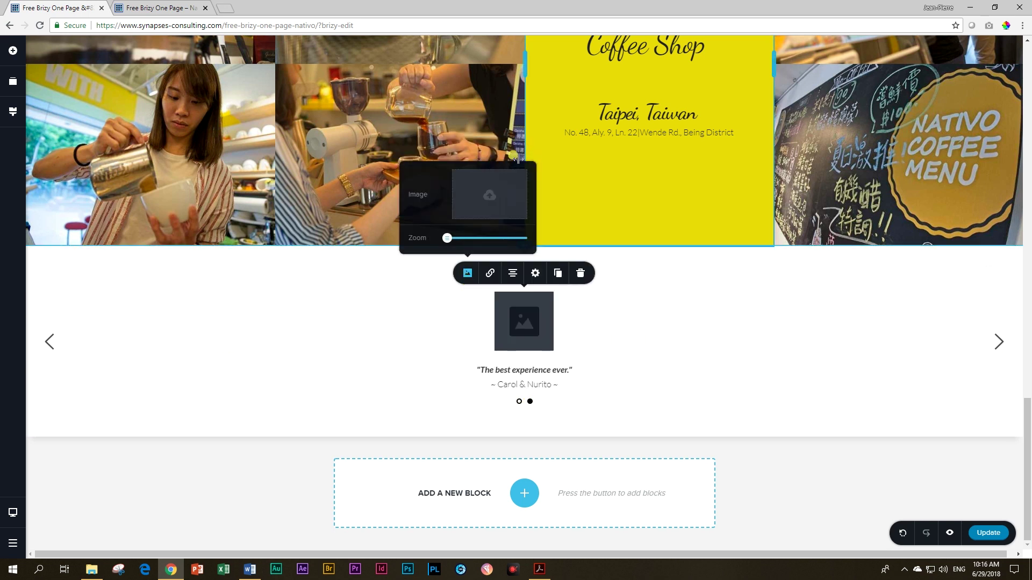
pyautogui.click(505, 192)
pyautogui.click(334, 162)
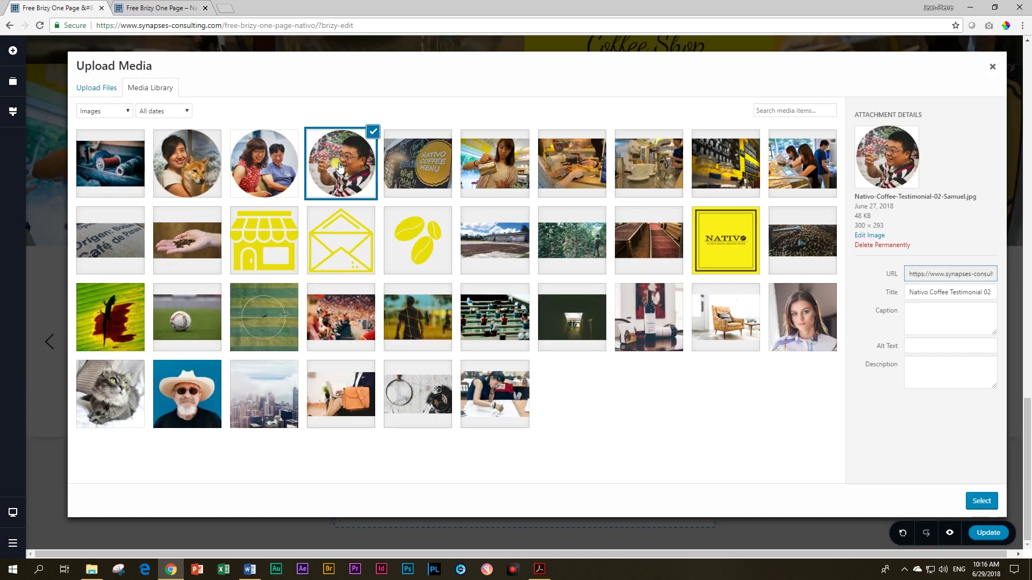
pyautogui.click(983, 500)
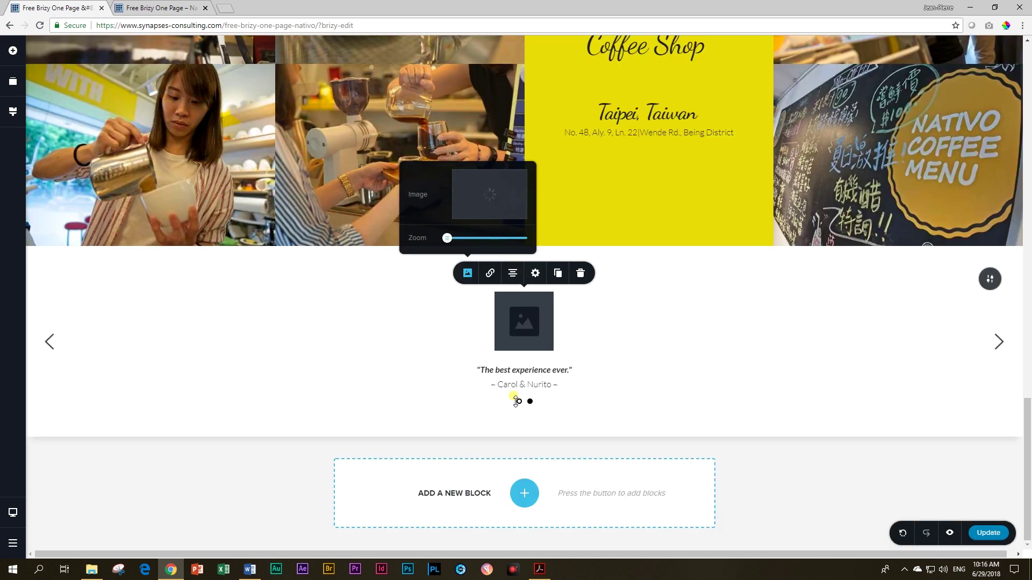
# Step: Add the quote "I always come here after a long day to relax and read my newspaper." and a new signature name
pyautogui.doubleClick(504, 370)
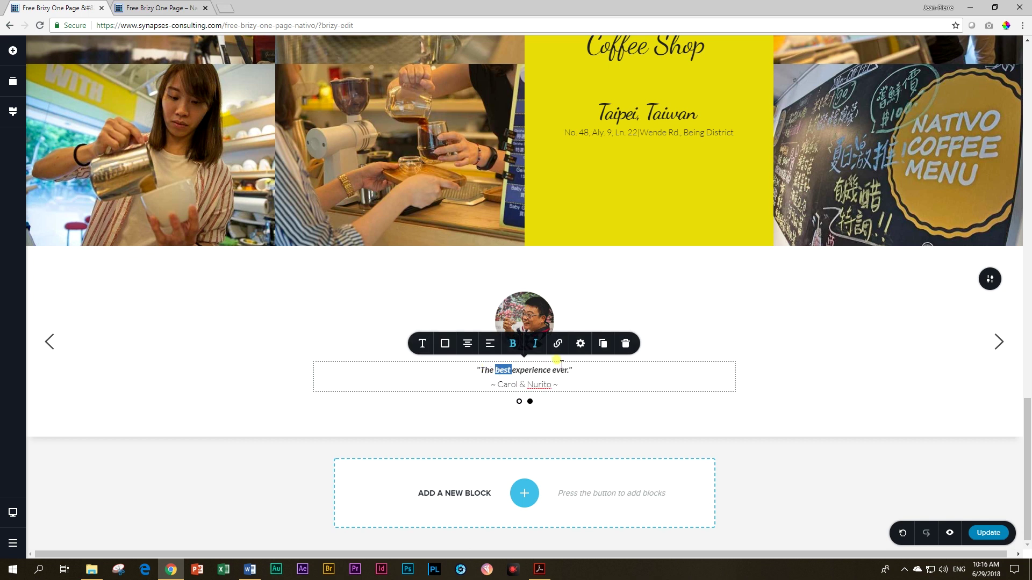
pyautogui.click(572, 370)
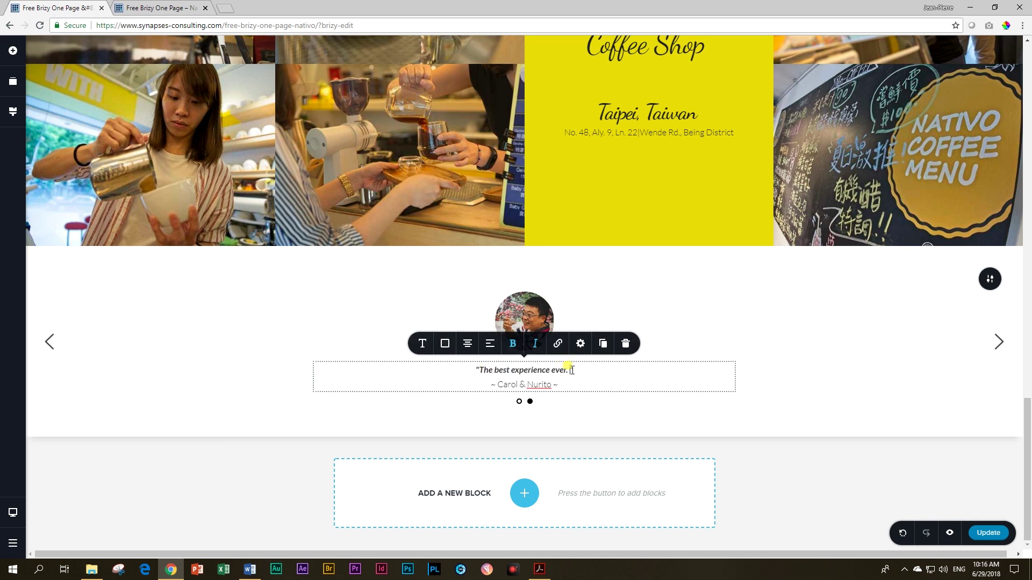
pyautogui.write('I always come h')
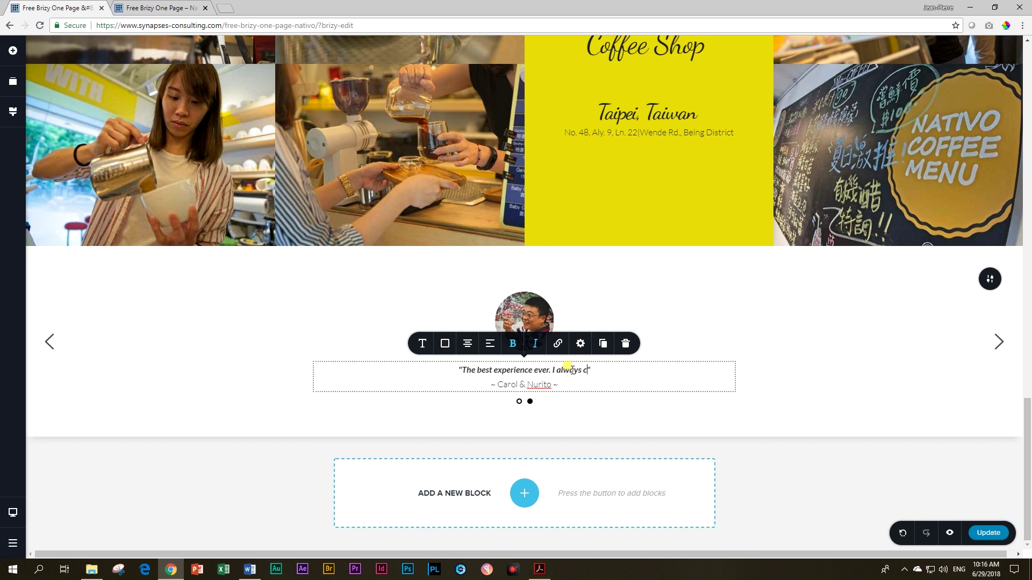
pyautogui.write('ere aftera l')
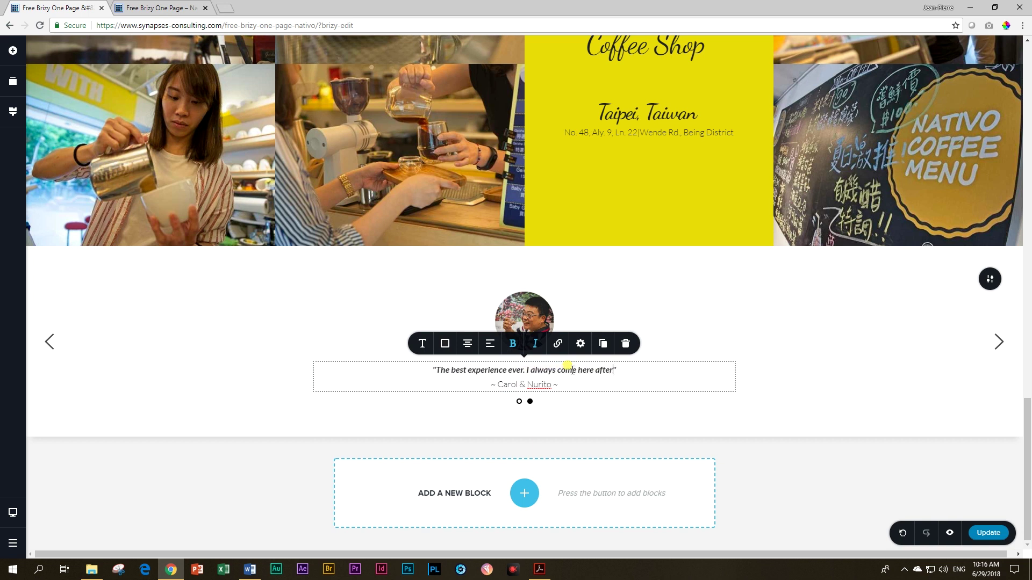
pyautogui.press('BackSpace')
pyautogui.press('BackSpace')
pyautogui.press('BackSpace')
pyautogui.write('a long ')
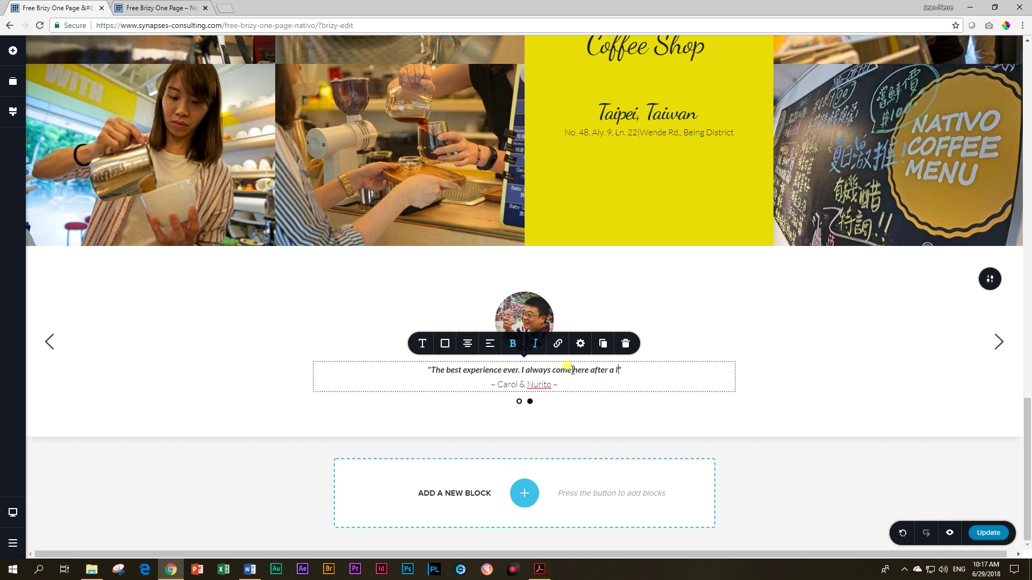
pyautogui.write('day to relax and r')
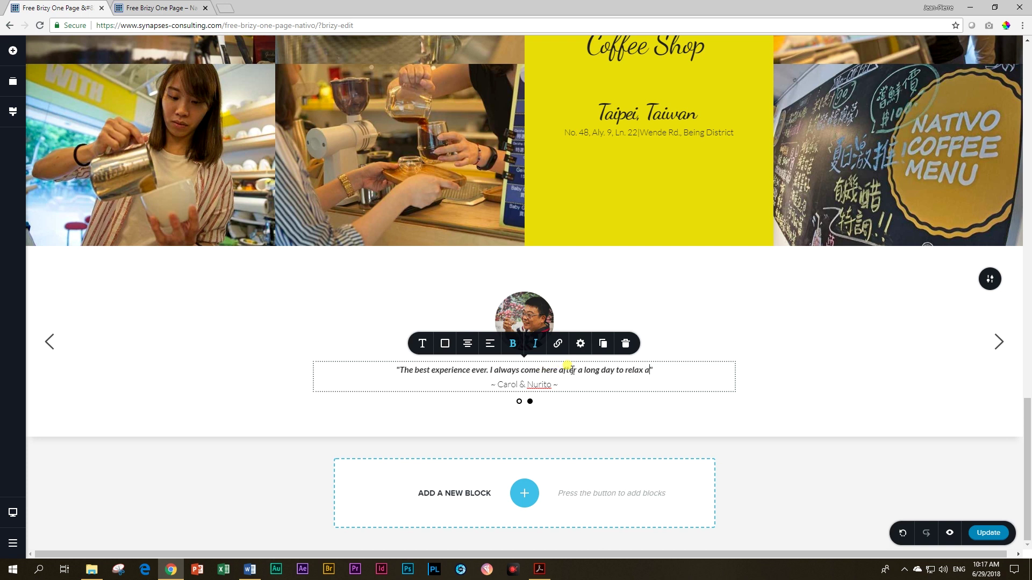
pyautogui.write('ead my newspaper')
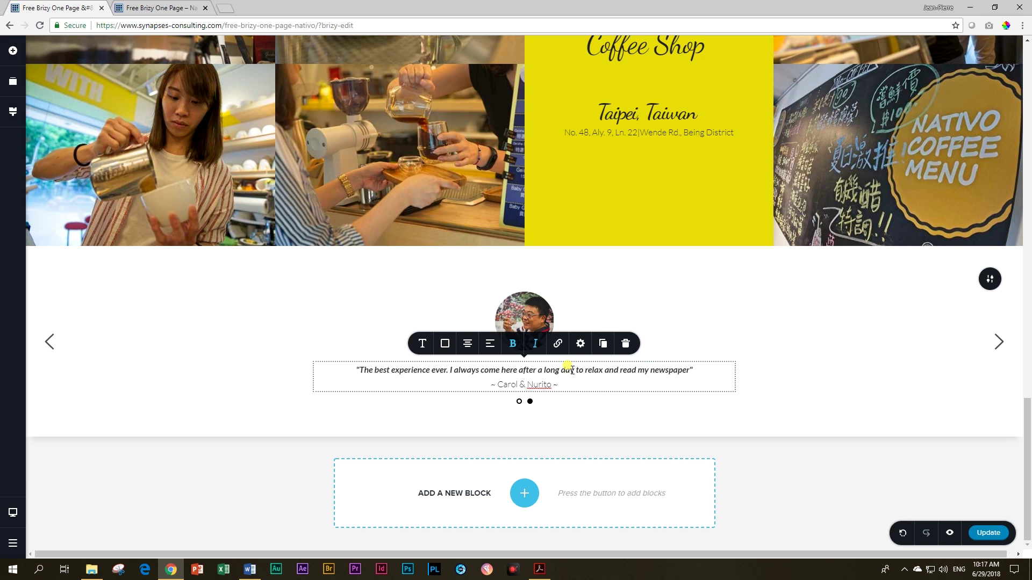
pyautogui.write('.')
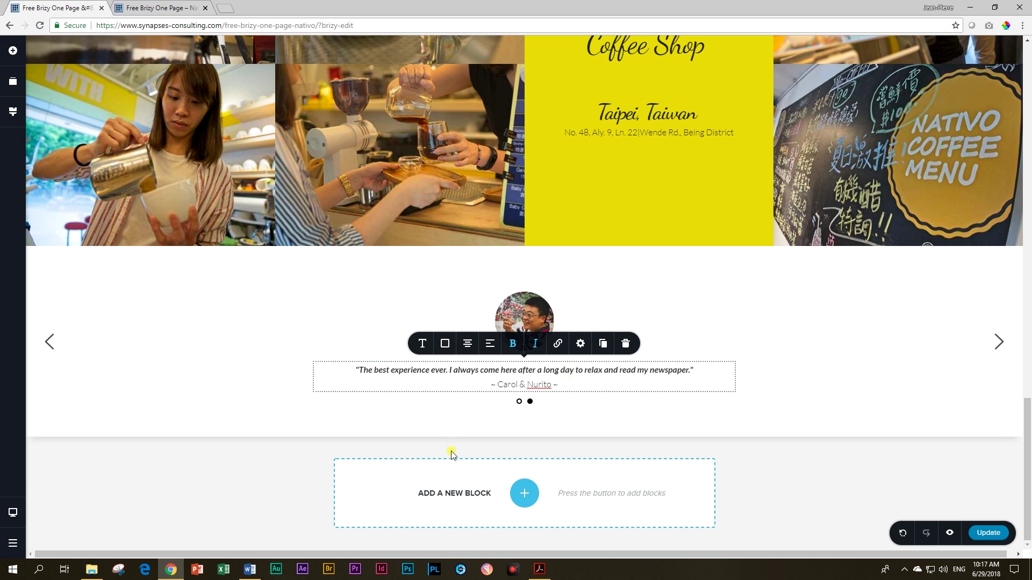
pyautogui.moveTo(499, 380); pyautogui.dragTo(552, 383)
pyautogui.write('Samuel')
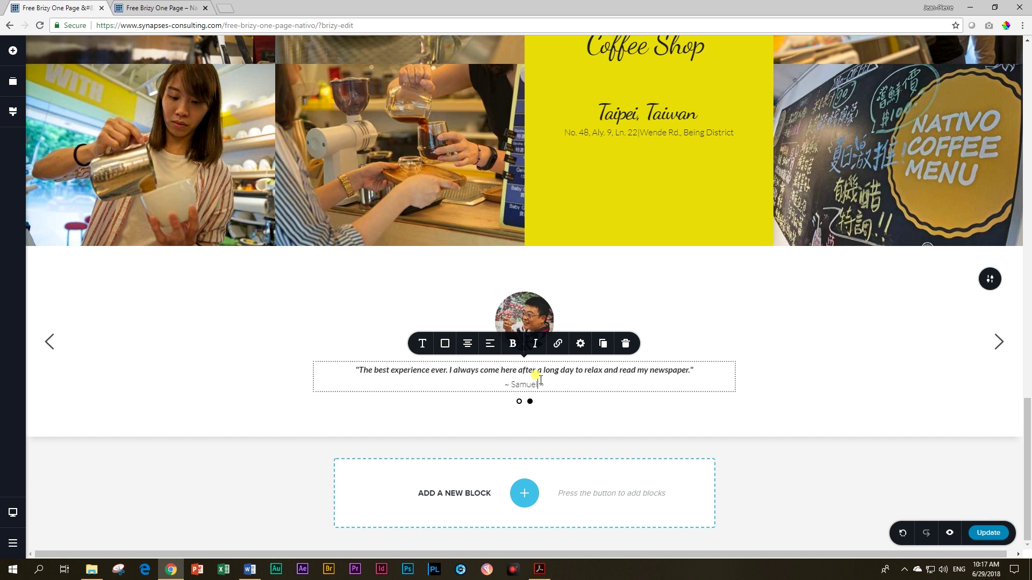
pyautogui.click(812, 402)
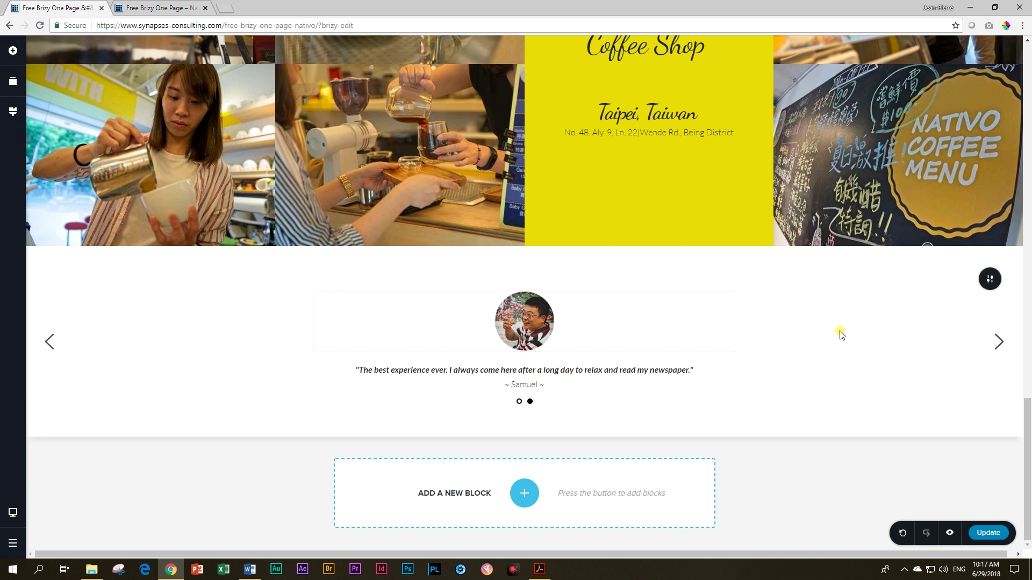
pyautogui.click(986, 284)
# Step: Duplicate the slide and give the third slide the couple's photo as its avatar
pyautogui.click(964, 280)
pyautogui.click(526, 411)
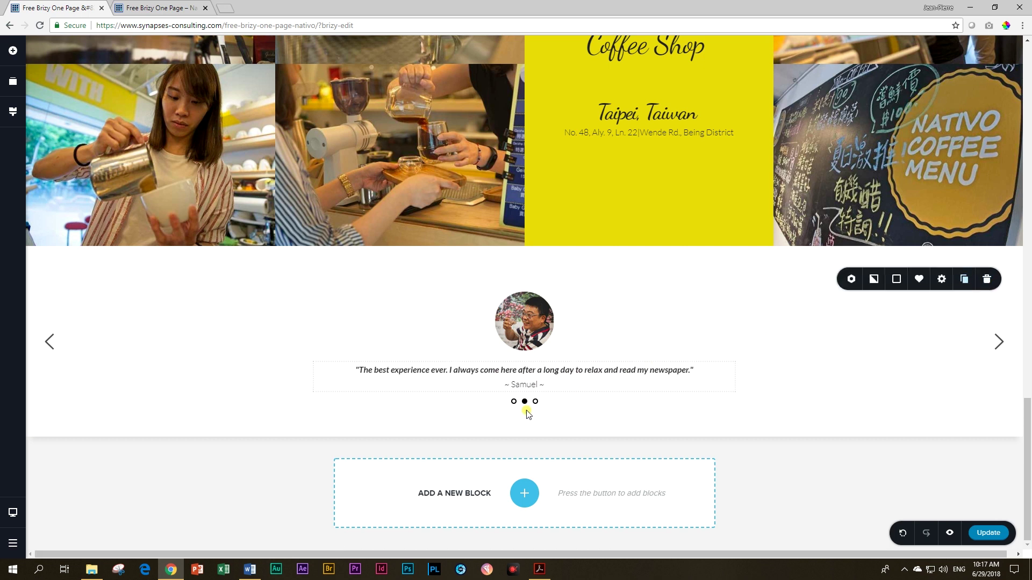
pyautogui.click(536, 401)
pyautogui.click(540, 326)
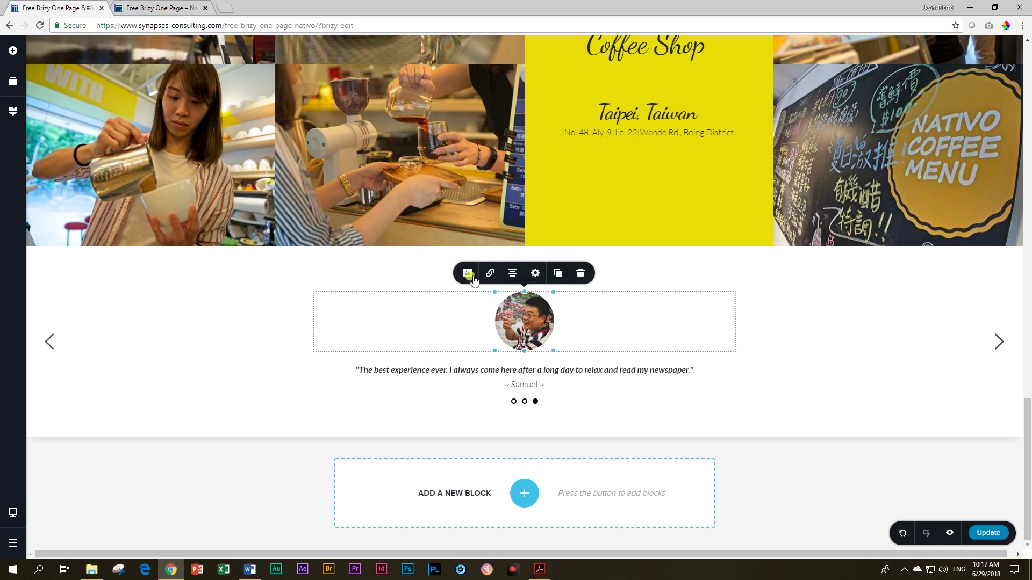
pyautogui.click(468, 276)
pyautogui.click(525, 147)
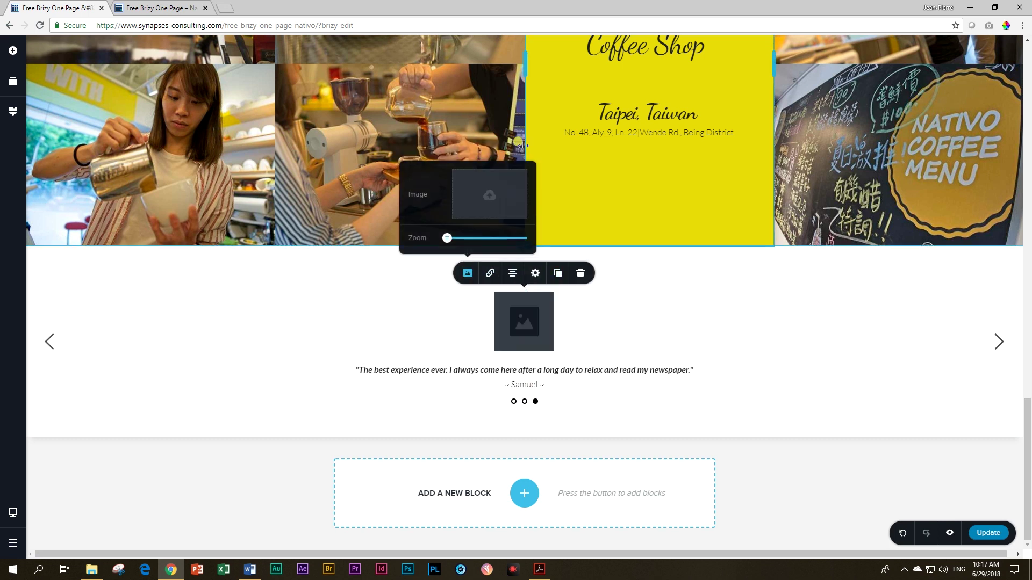
pyautogui.click(501, 199)
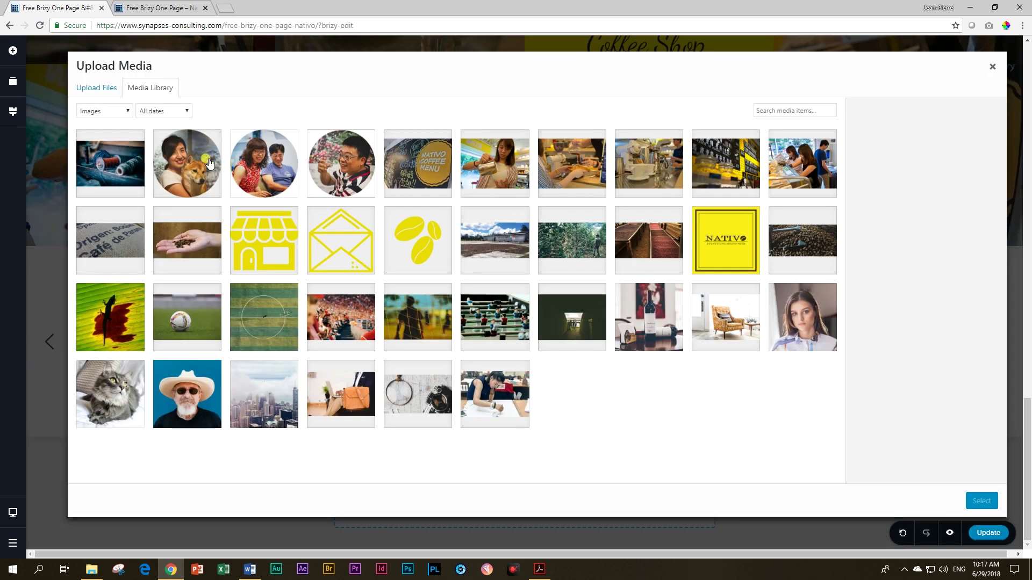
pyautogui.click(249, 161)
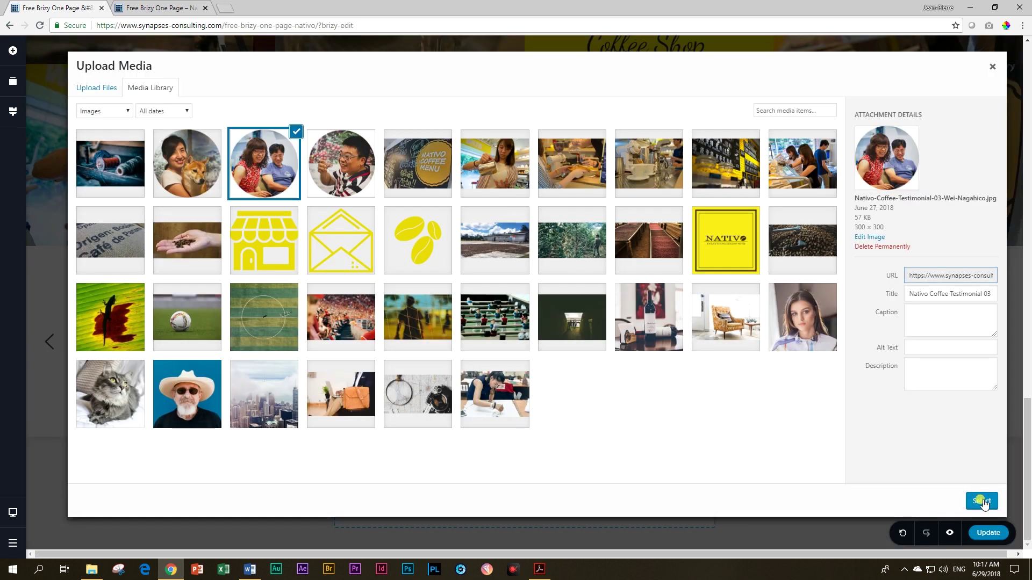
pyautogui.click(983, 502)
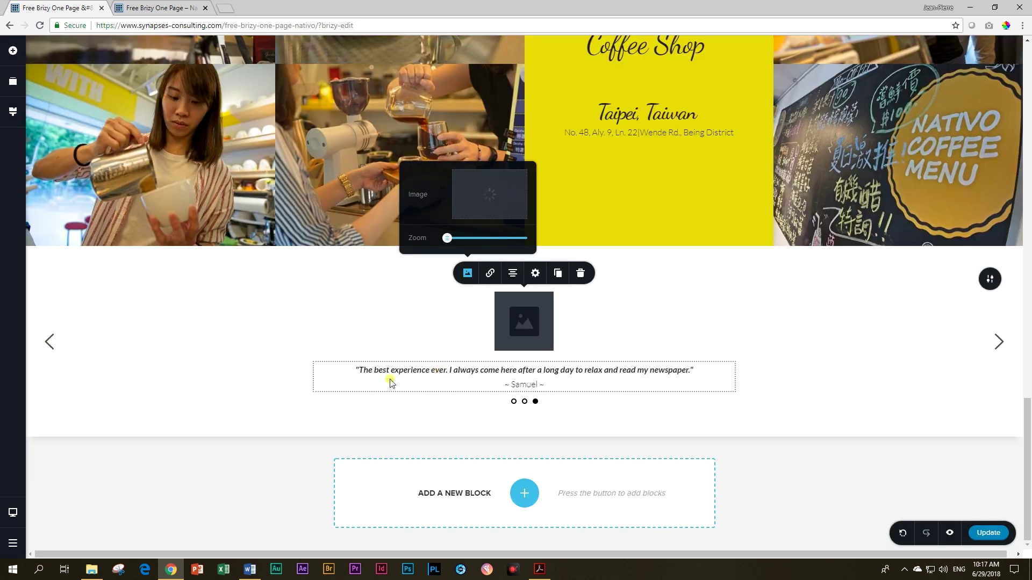
# Step: Replace the third quote with "For us, Nativo is like family…" and add the two-name signature
pyautogui.click(357, 370)
pyautogui.moveTo(357, 370); pyautogui.dragTo(691, 372)
pyautogui.write('F')
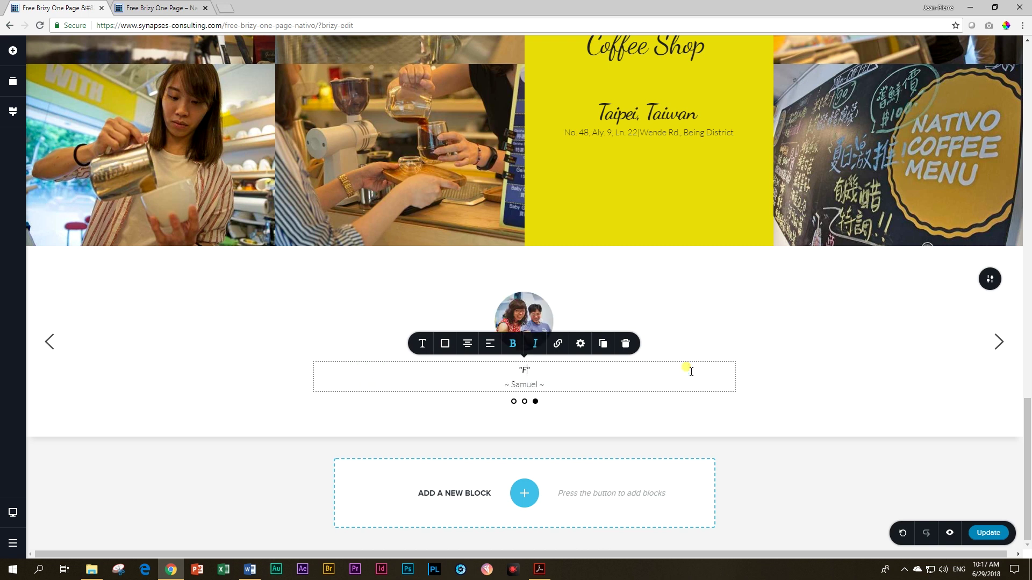
pyautogui.write('or us, Nativo is like family. ')
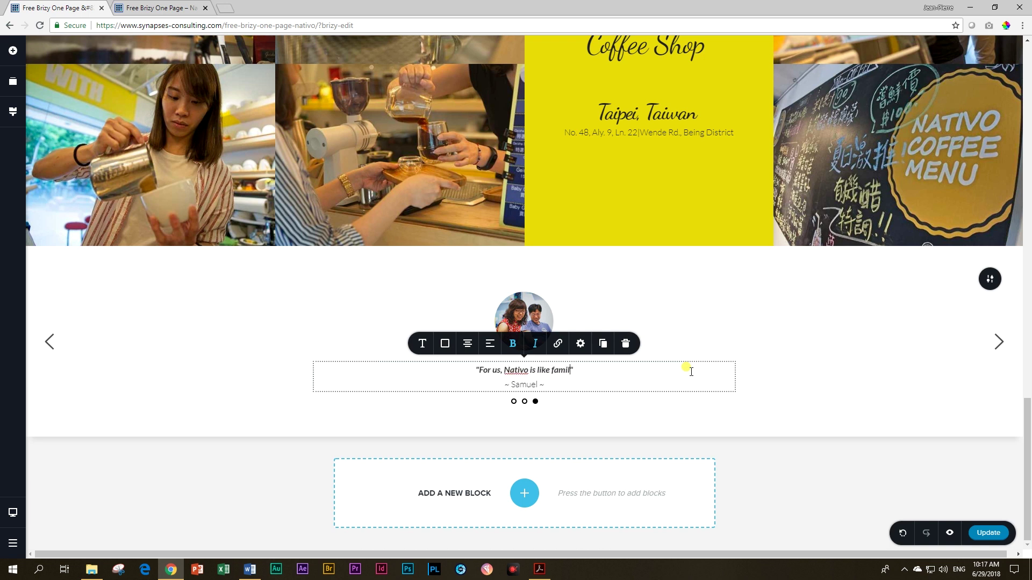
pyautogui.write('The people treat ')
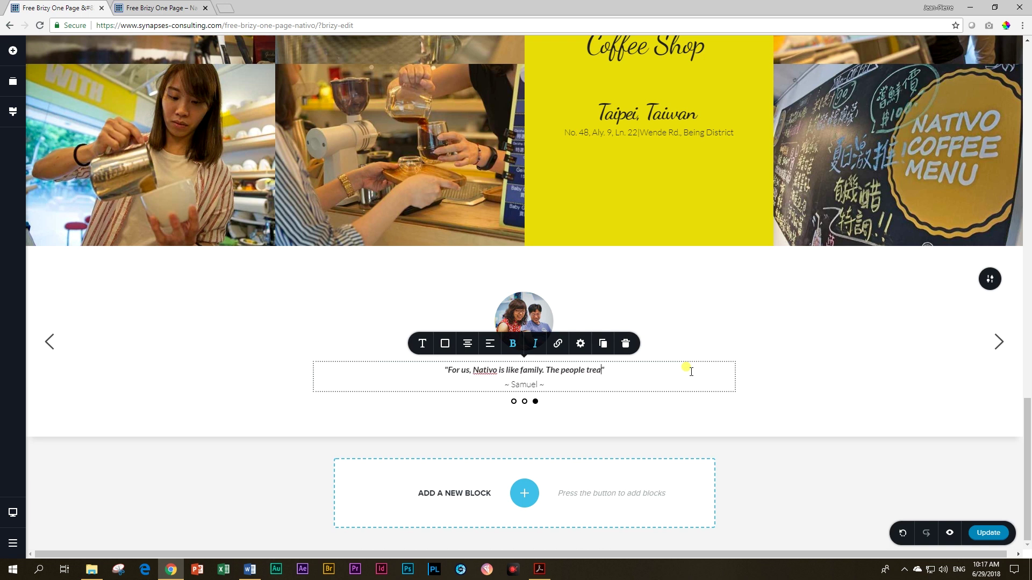
pyautogui.write('us well and the coff')
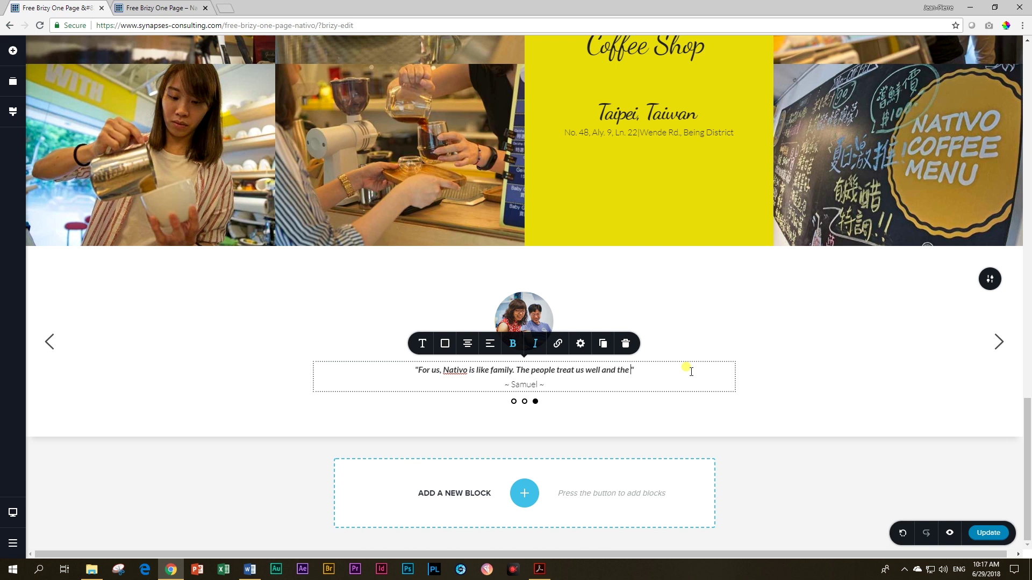
pyautogui.write('ee is out of t')
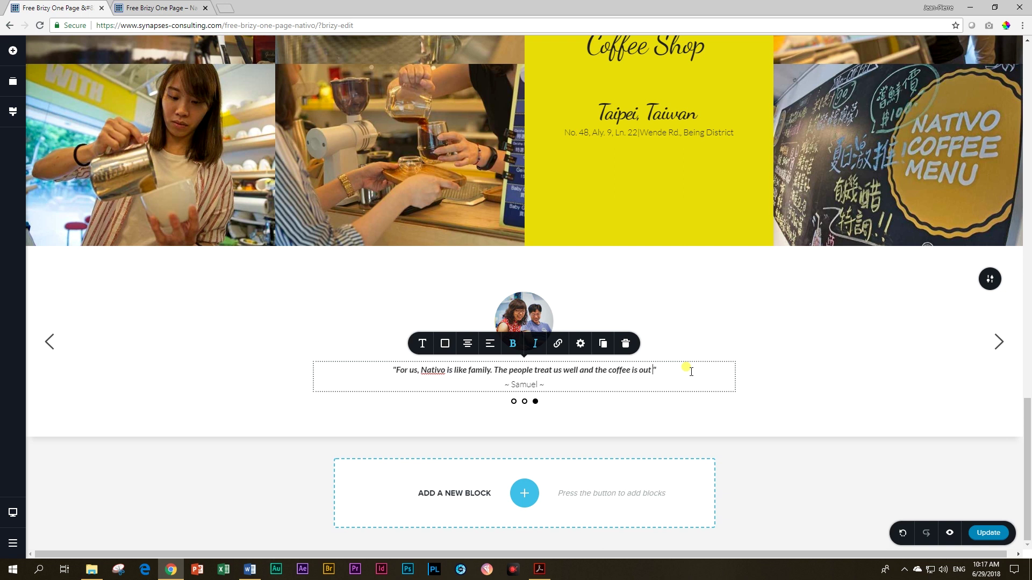
pyautogui.write('his world.')
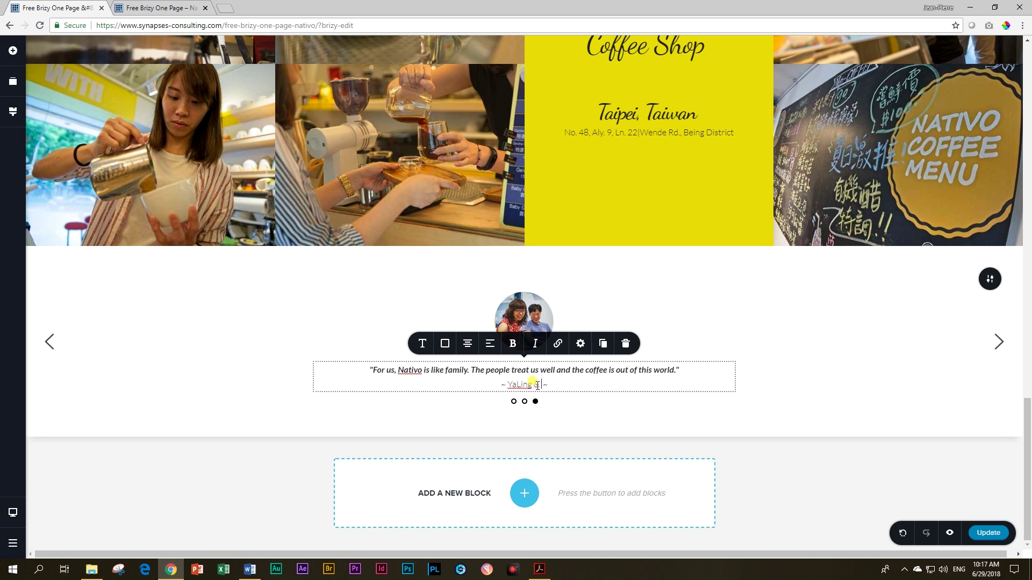
pyautogui.write('Maruachi')
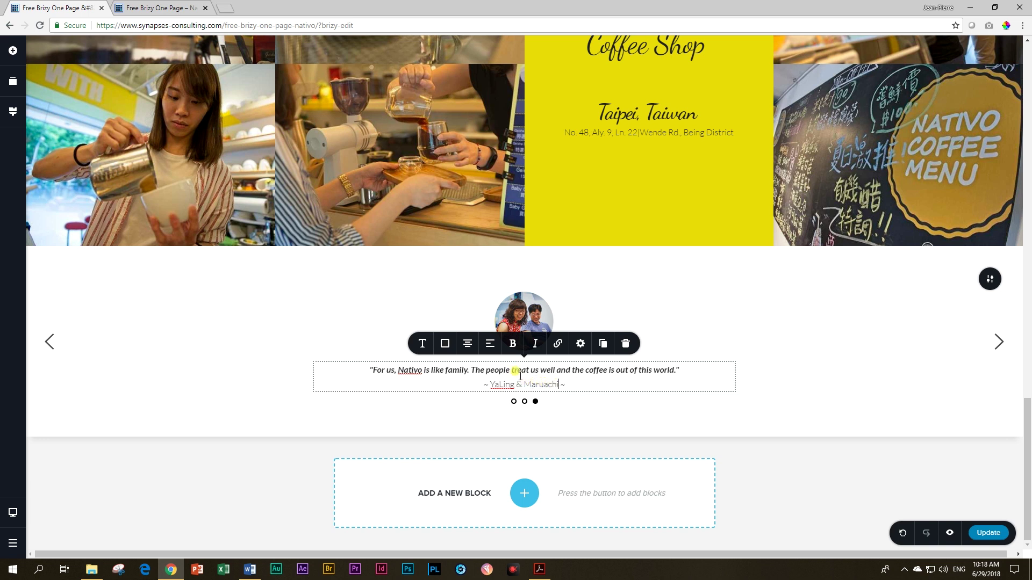
pyautogui.click(797, 391)
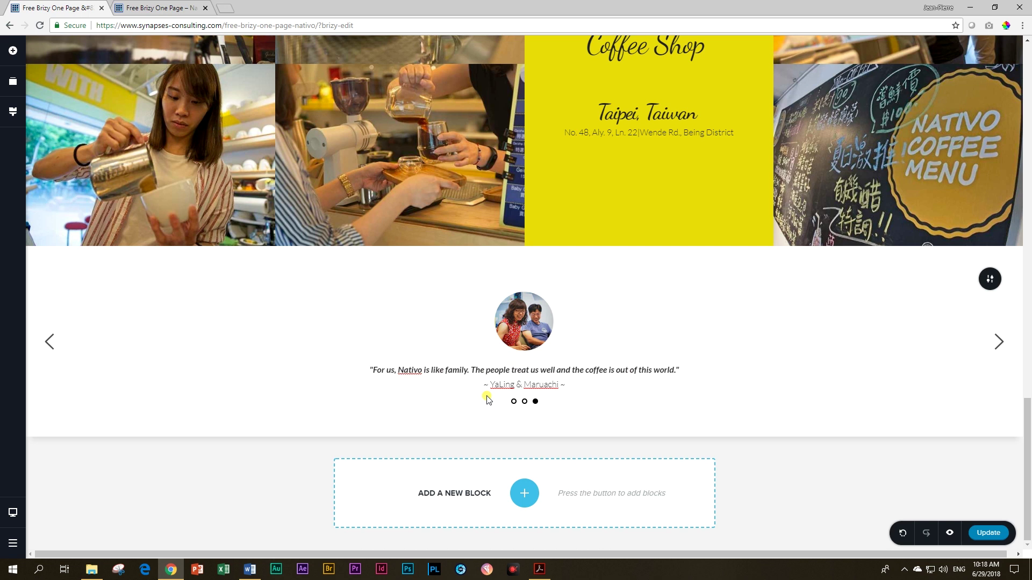
# Step: Enable Auto Play at 3 s speed and set Dots to None for the testimonial slider
pyautogui.click(987, 286)
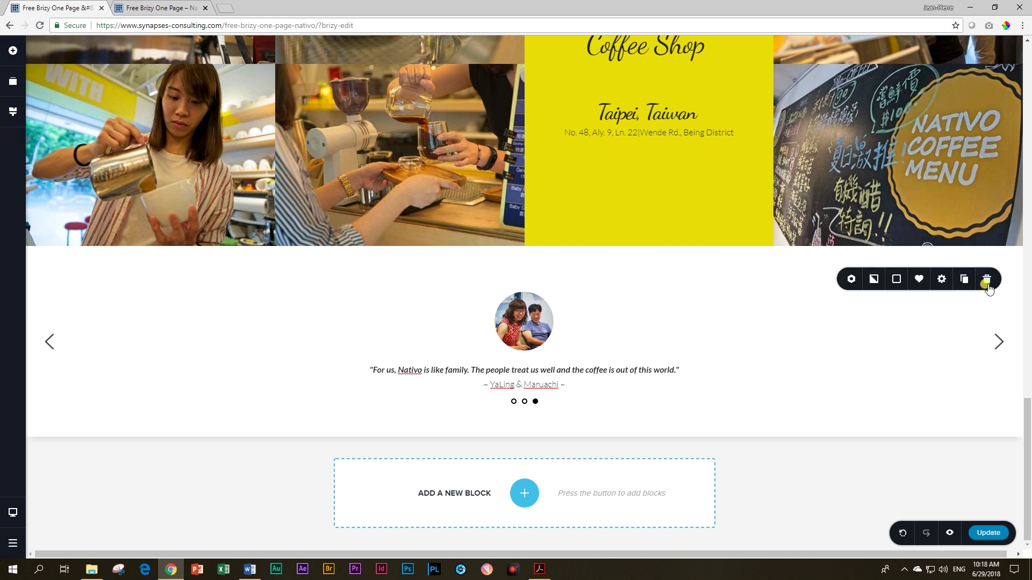
pyautogui.click(854, 282)
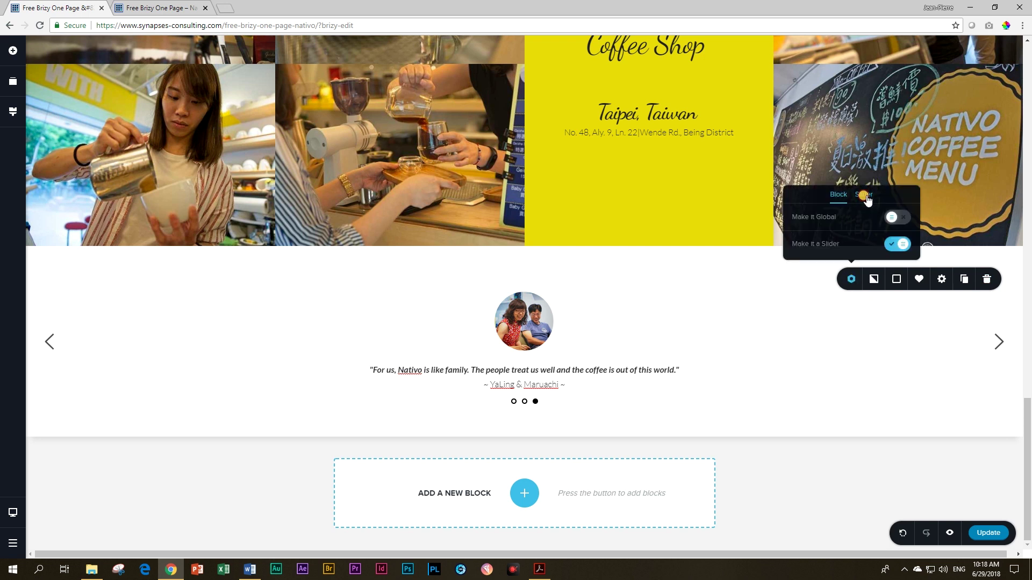
pyautogui.click(864, 195)
pyautogui.click(897, 190)
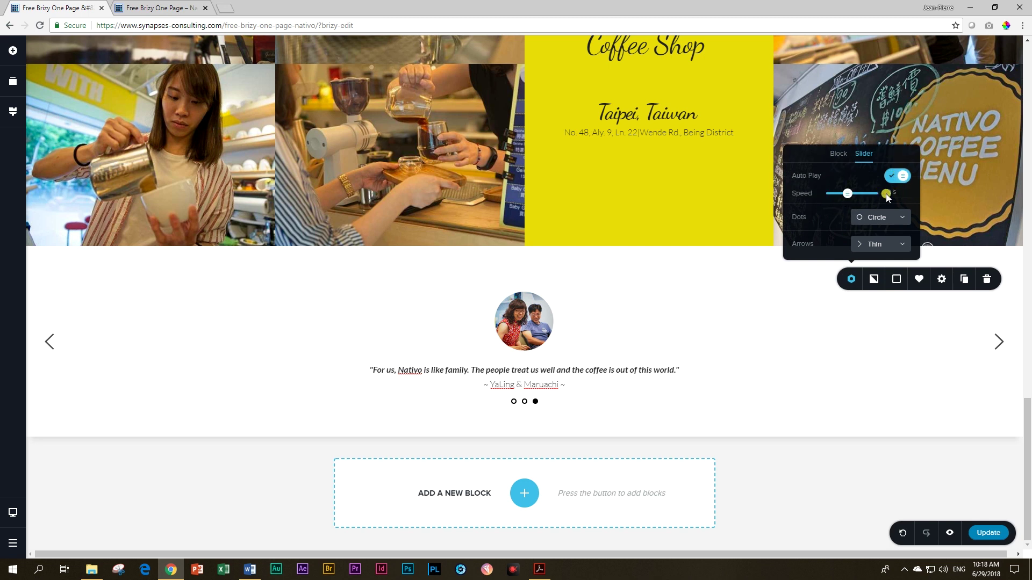
pyautogui.click(902, 217)
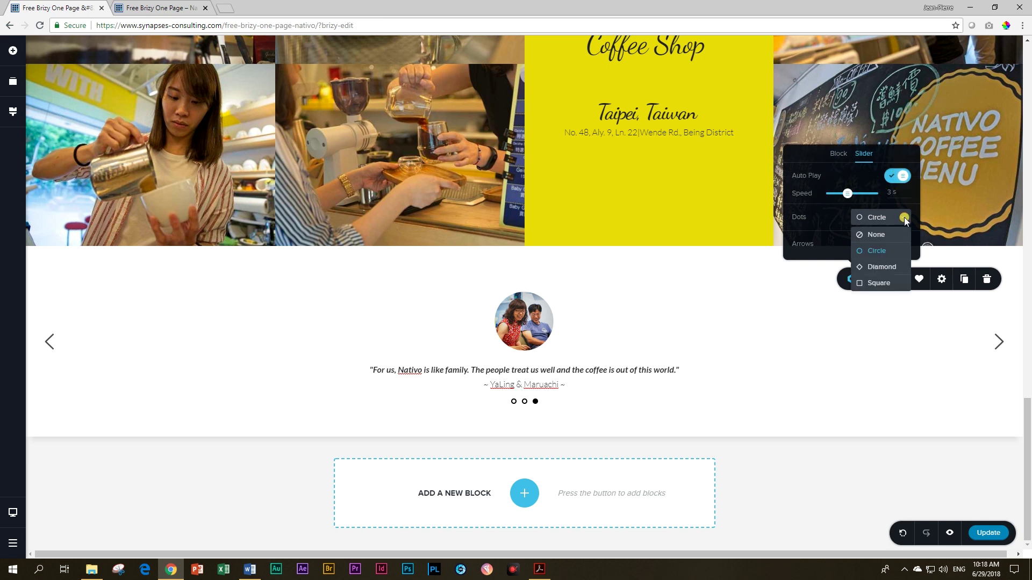
pyautogui.click(874, 234)
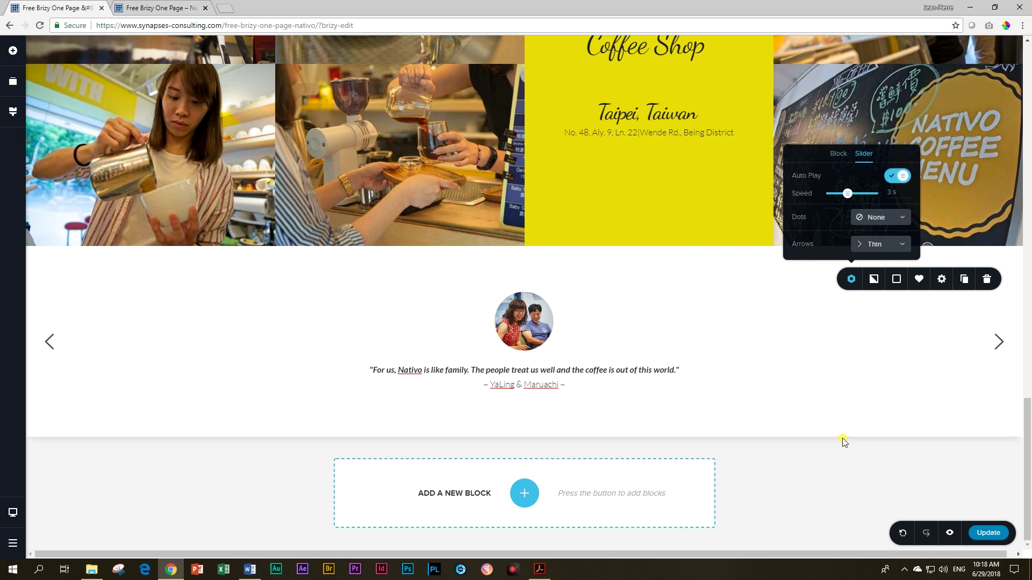
pyautogui.scroll(2, 830, 437)
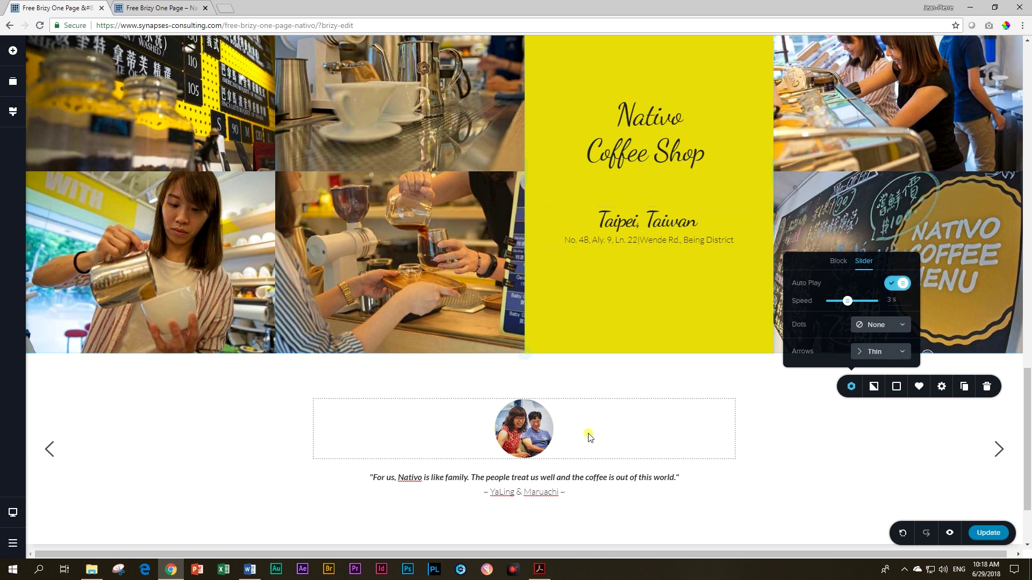
pyautogui.scroll(-2, 485, 386)
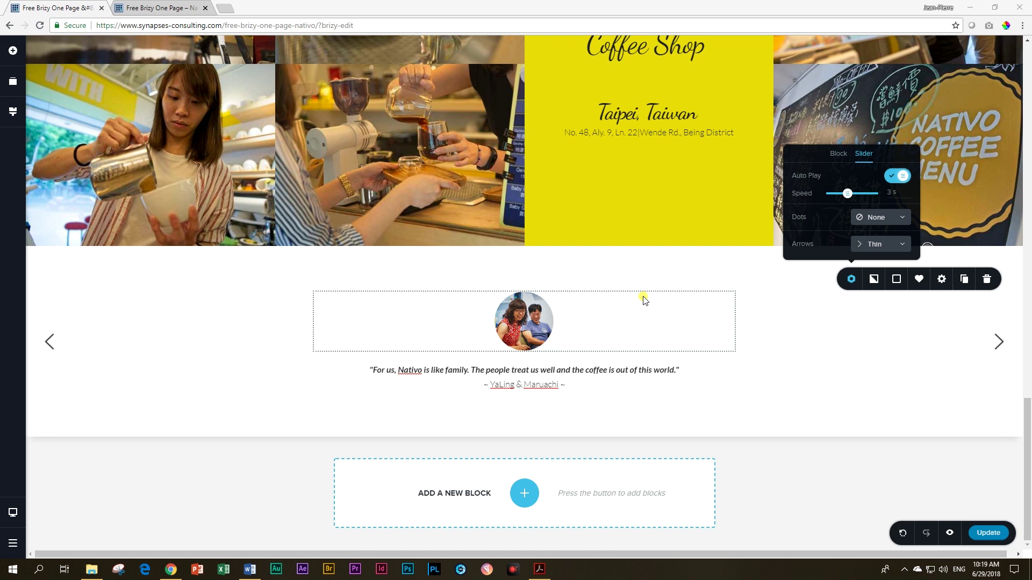
# Step: Add a blank single-column block below the testimonials with a dark grey #3A3635 background
pyautogui.click(527, 498)
pyautogui.click(390, 264)
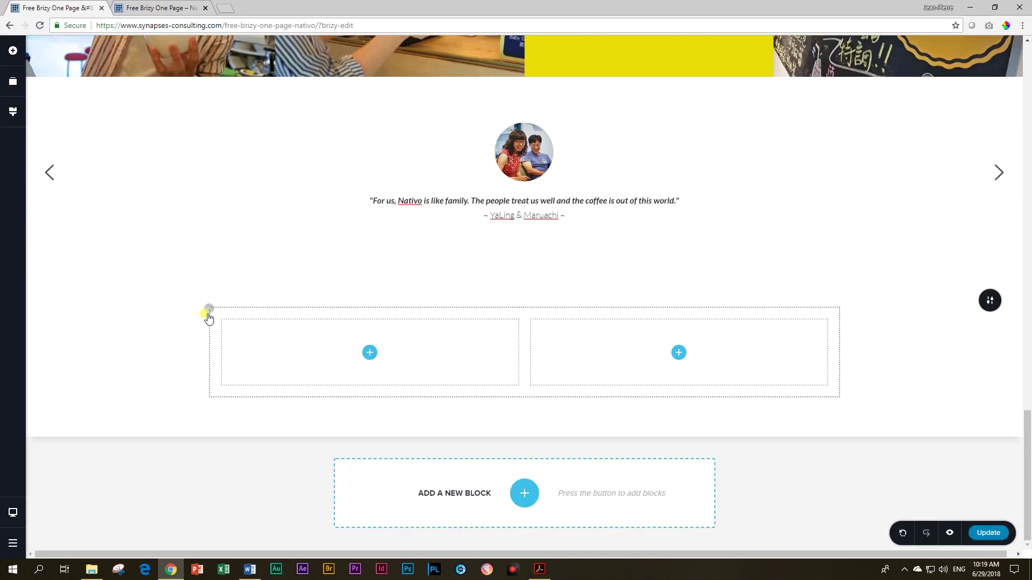
pyautogui.click(208, 310)
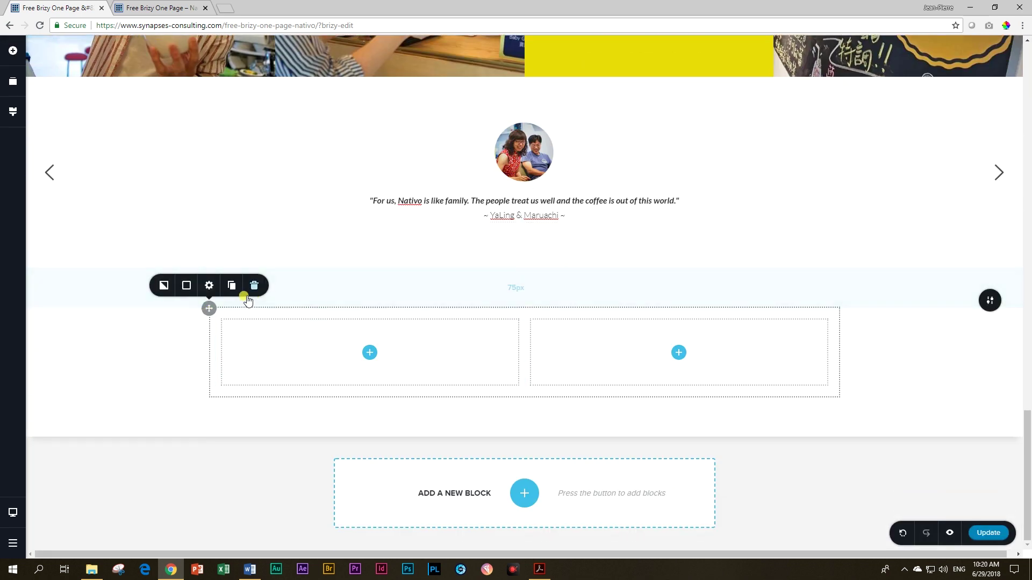
pyautogui.click(252, 283)
pyautogui.click(989, 310)
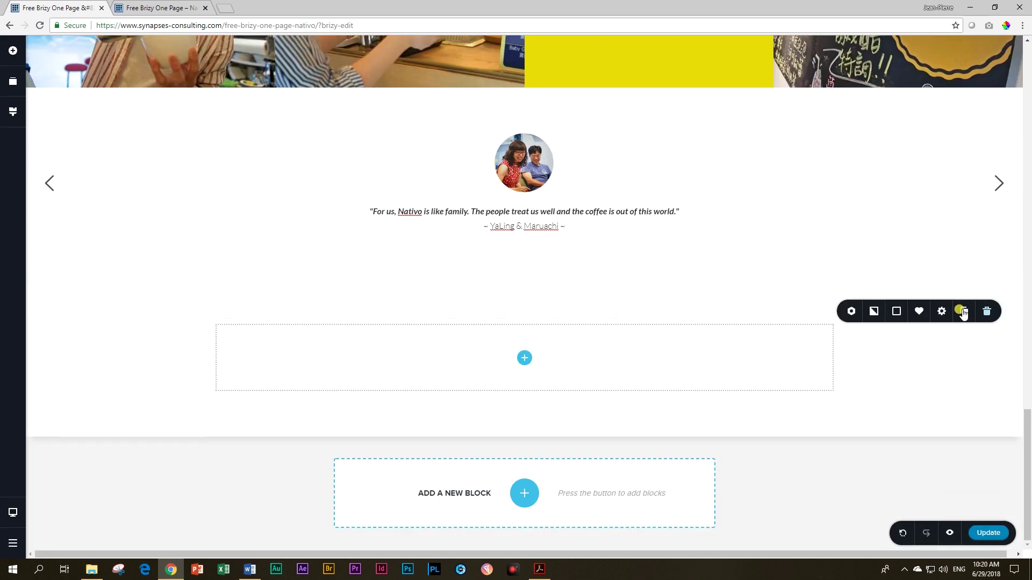
pyautogui.click(900, 313)
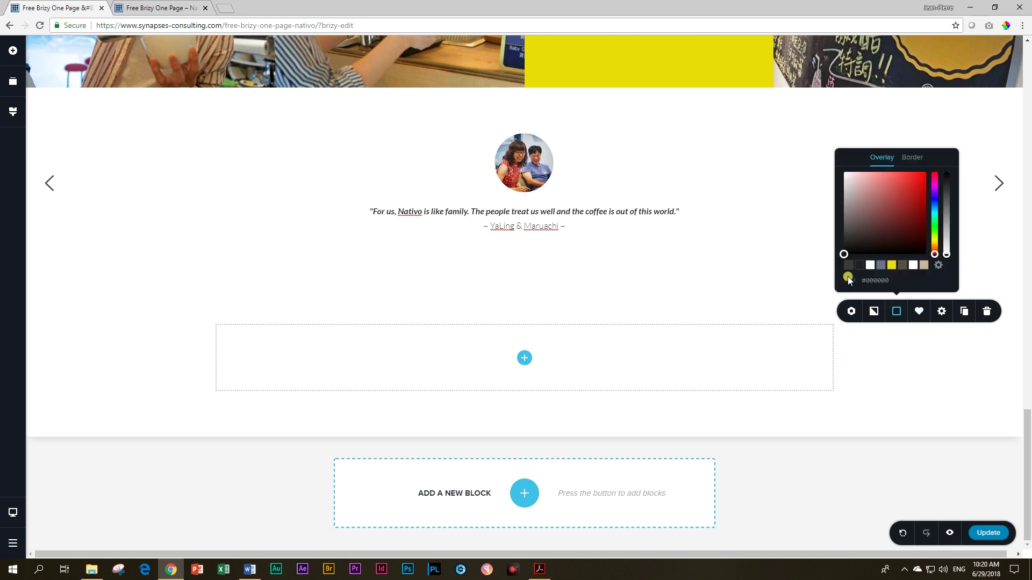
pyautogui.click(848, 265)
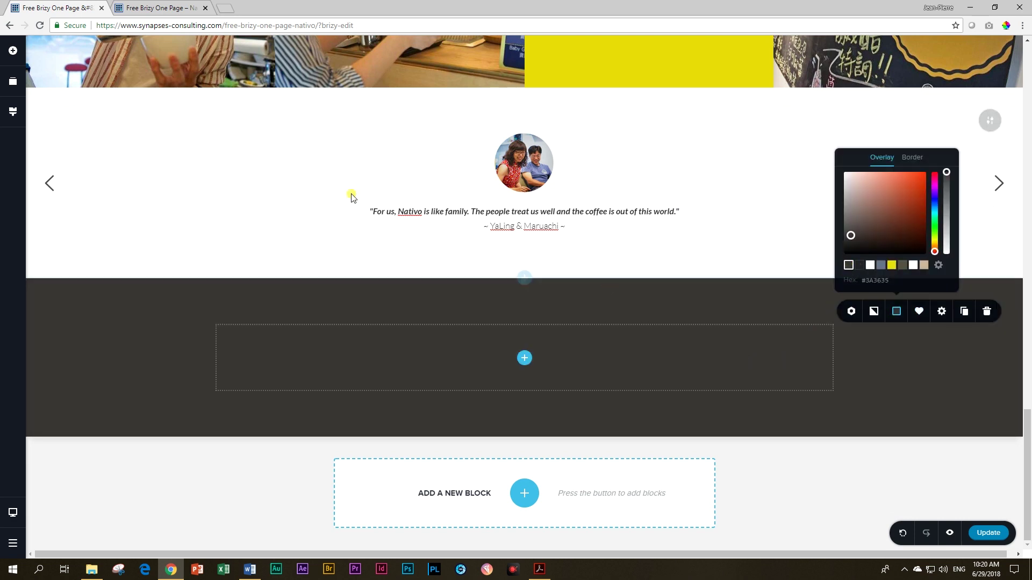
pyautogui.click(14, 51)
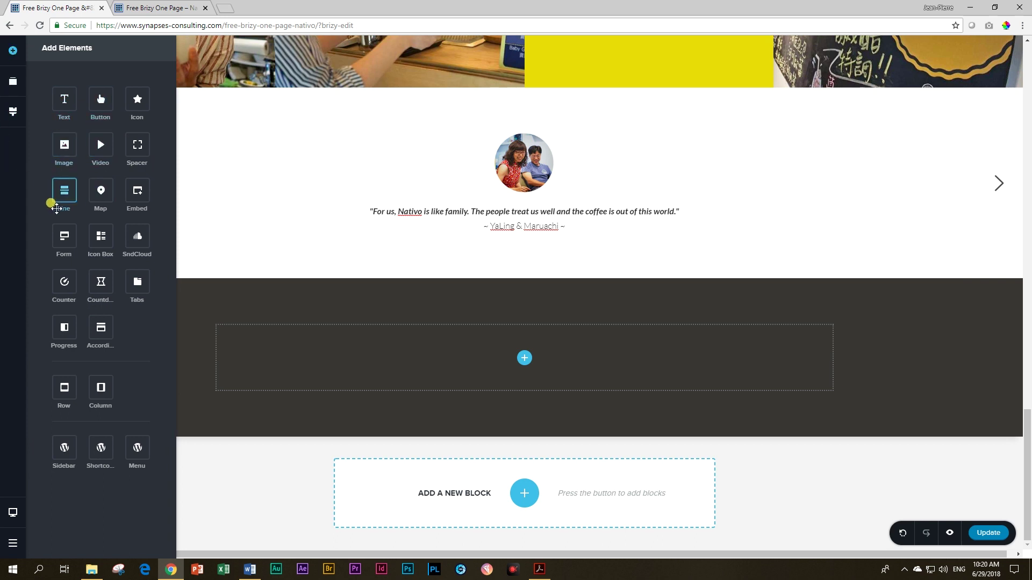
# Step: Place a Form in the dark block and narrow the section's content width to 50%
pyautogui.moveTo(64, 237); pyautogui.dragTo(525, 362)
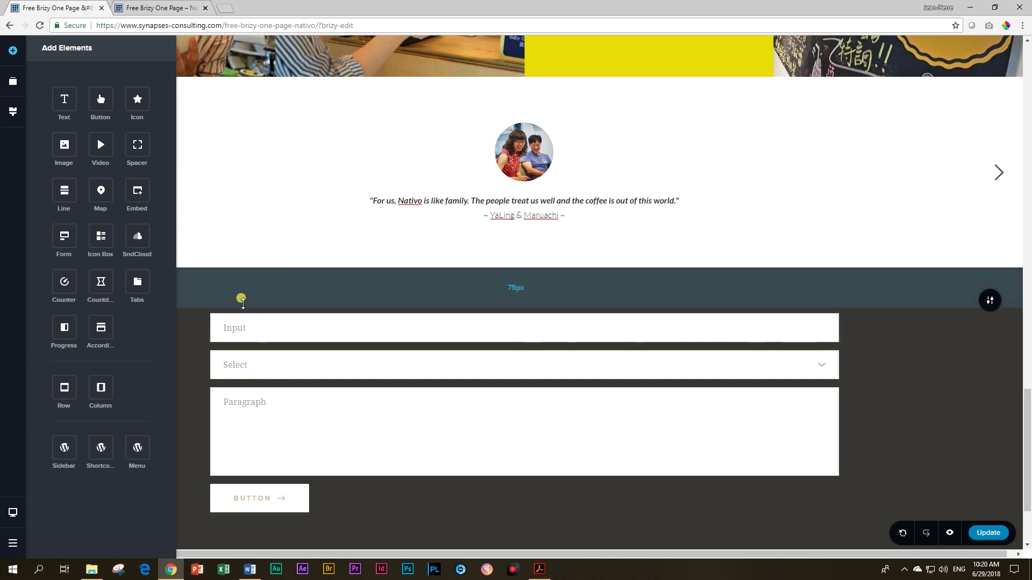
pyautogui.click(989, 300)
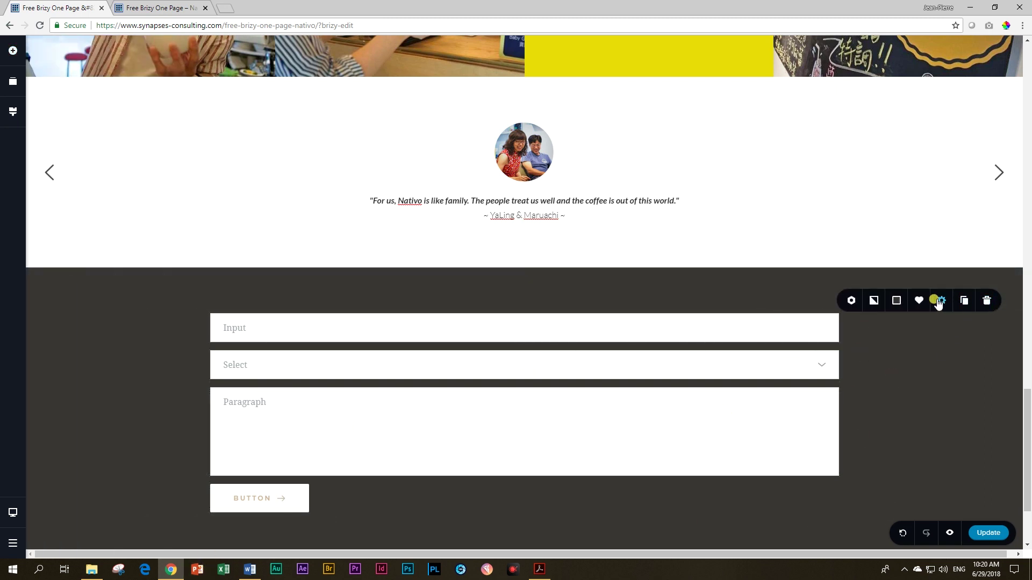
pyautogui.click(941, 301)
pyautogui.moveTo(962, 220); pyautogui.dragTo(905, 231)
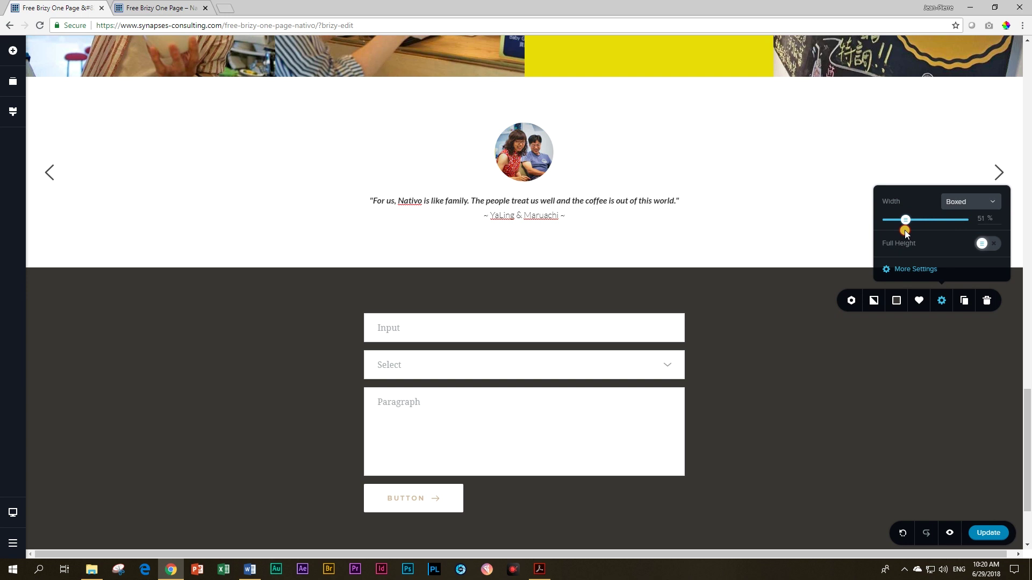
pyautogui.moveTo(904, 232); pyautogui.dragTo(903, 231)
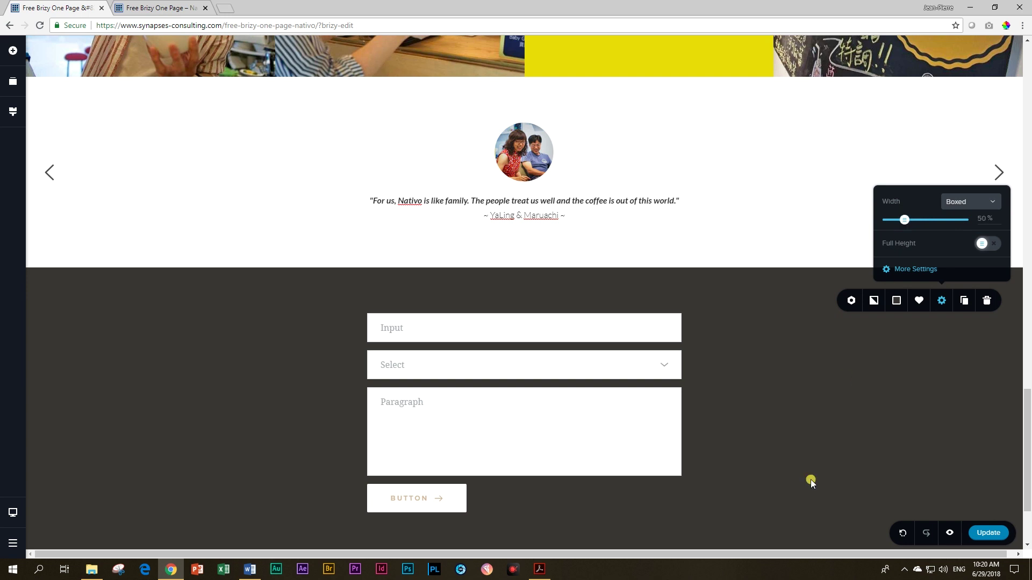
pyautogui.click(714, 387)
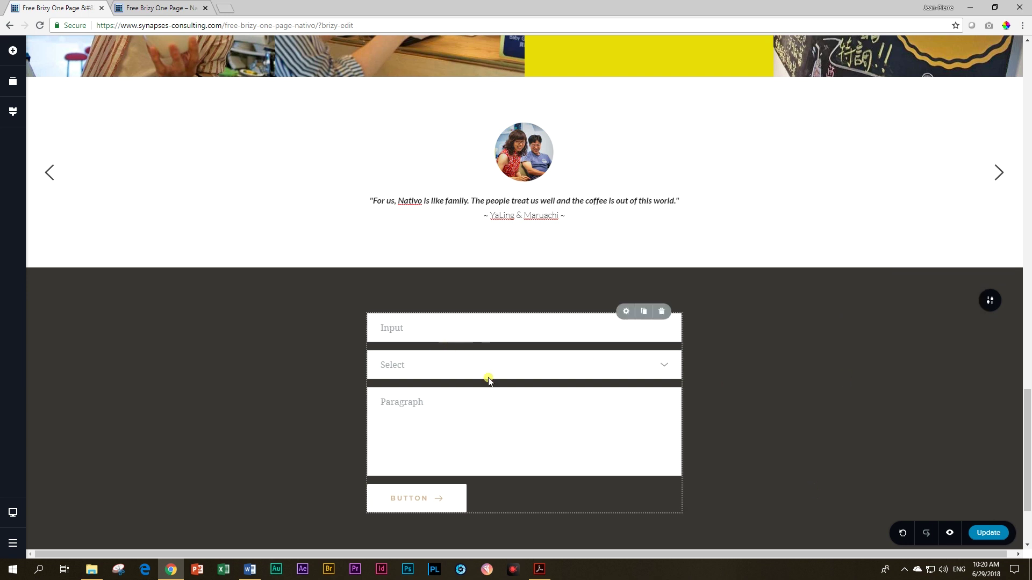
# Step: Add a "Contact Us" text above the form styled with the Heading 1 preset
pyautogui.click(13, 50)
pyautogui.moveTo(64, 100); pyautogui.dragTo(381, 318)
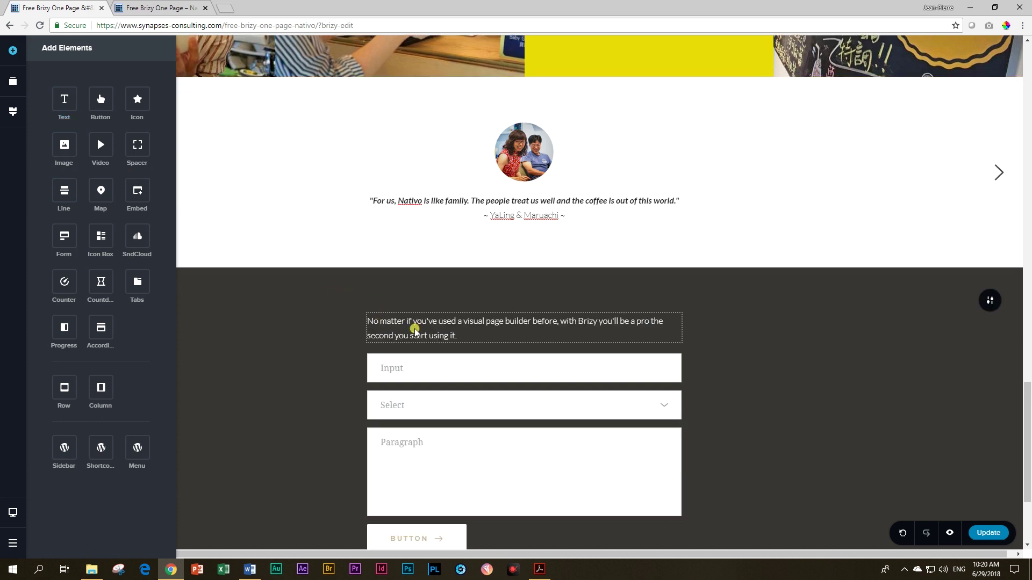
pyautogui.tripleClick(418, 325)
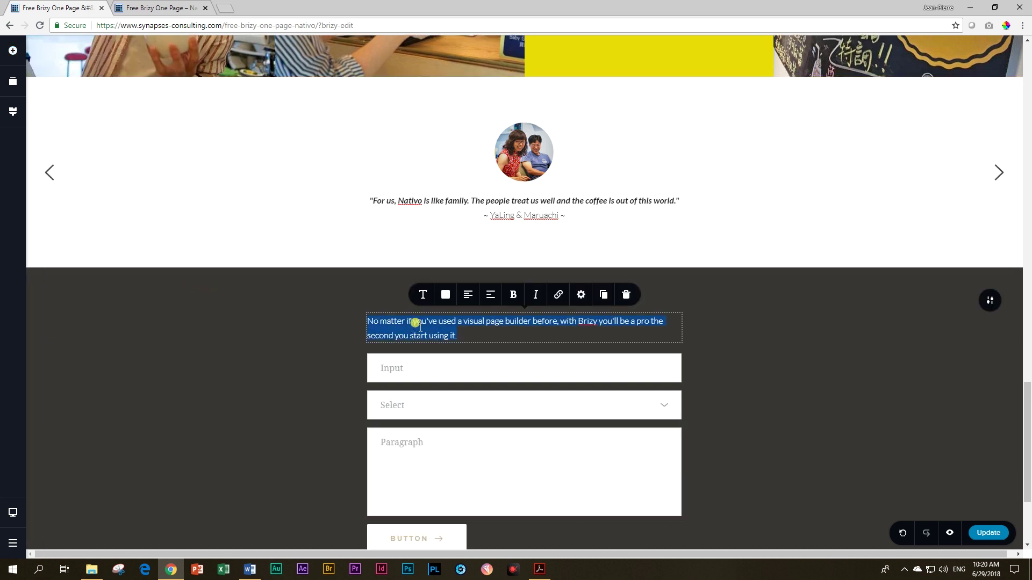
pyautogui.write('Contact Us')
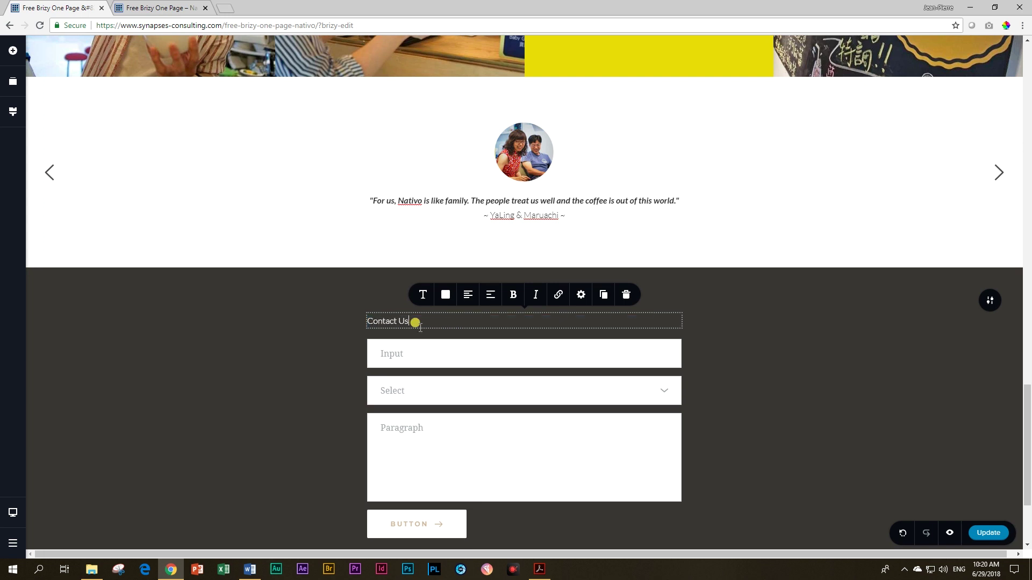
pyautogui.click(423, 294)
pyautogui.click(495, 189)
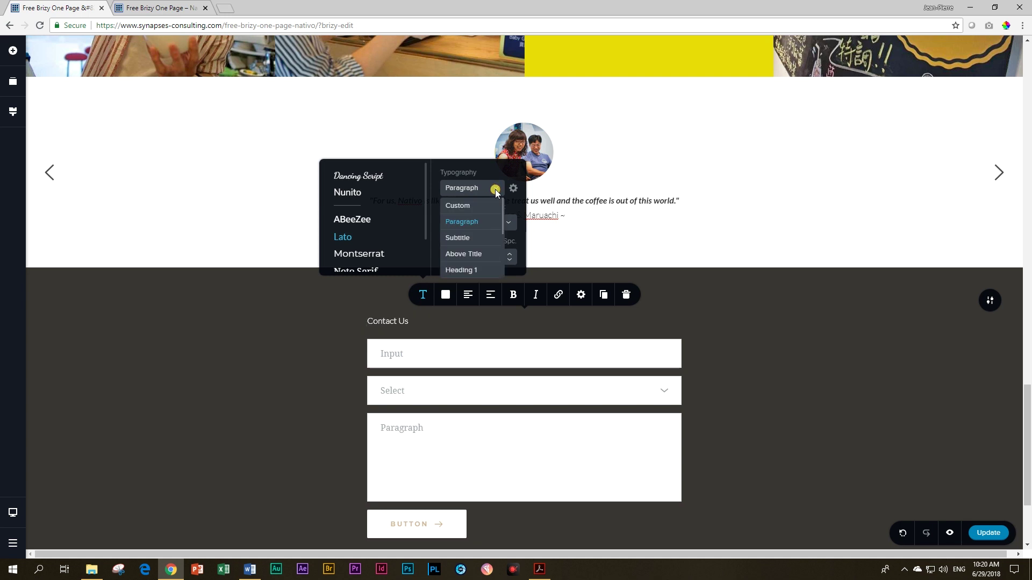
pyautogui.click(471, 269)
pyautogui.click(257, 396)
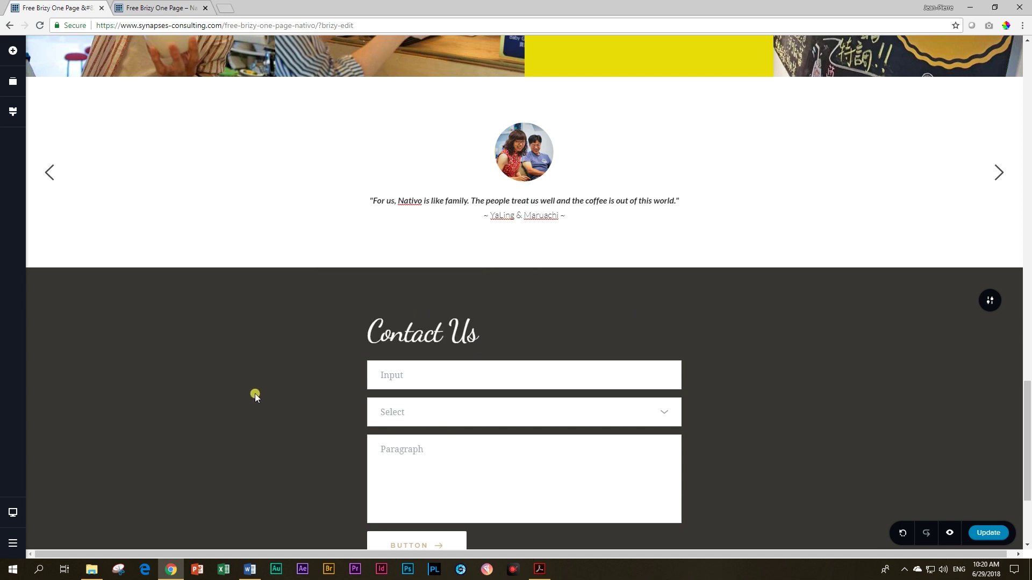
pyautogui.scroll(-3, 518, 452)
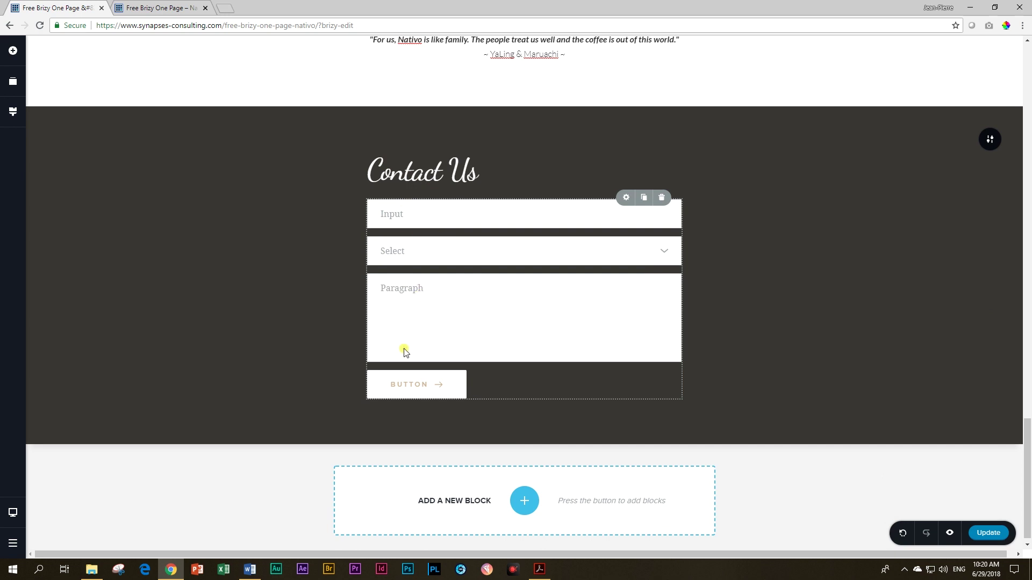
# Step: Make the first form field an Email-type field labelled Email
pyautogui.click(394, 214)
pyautogui.click(392, 253)
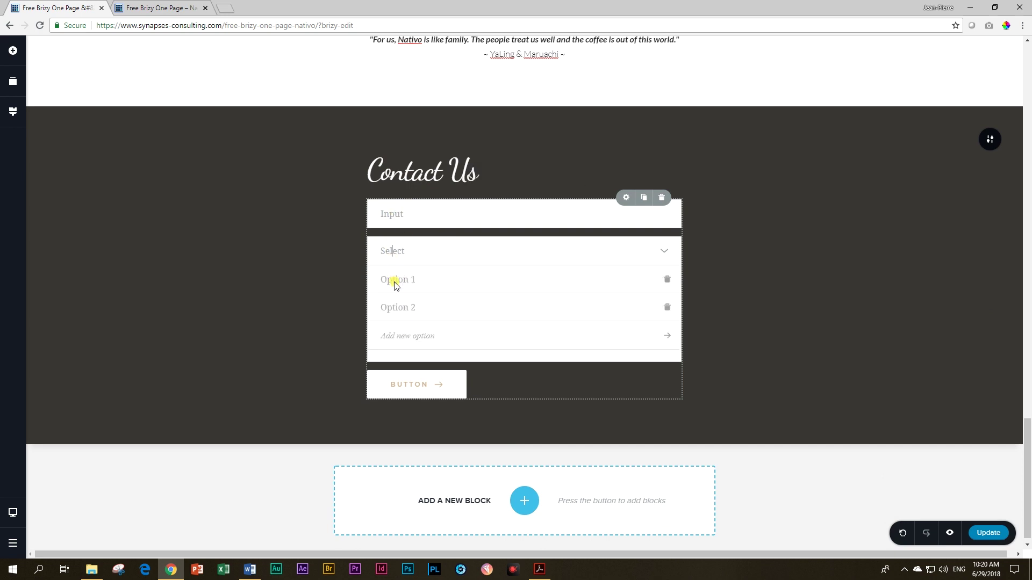
pyautogui.click(392, 213)
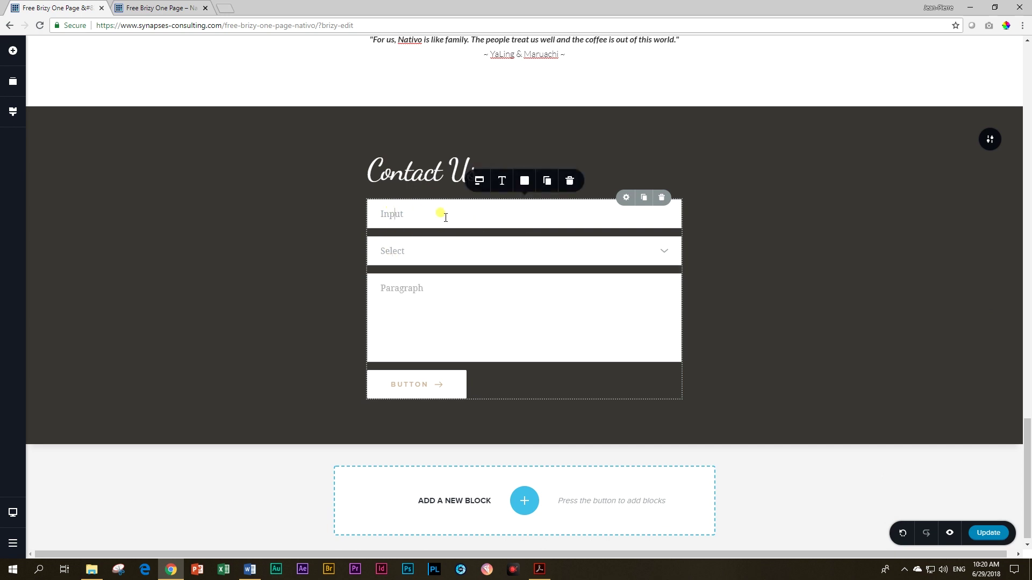
pyautogui.moveTo(382, 214); pyautogui.dragTo(407, 214)
pyautogui.click(428, 216)
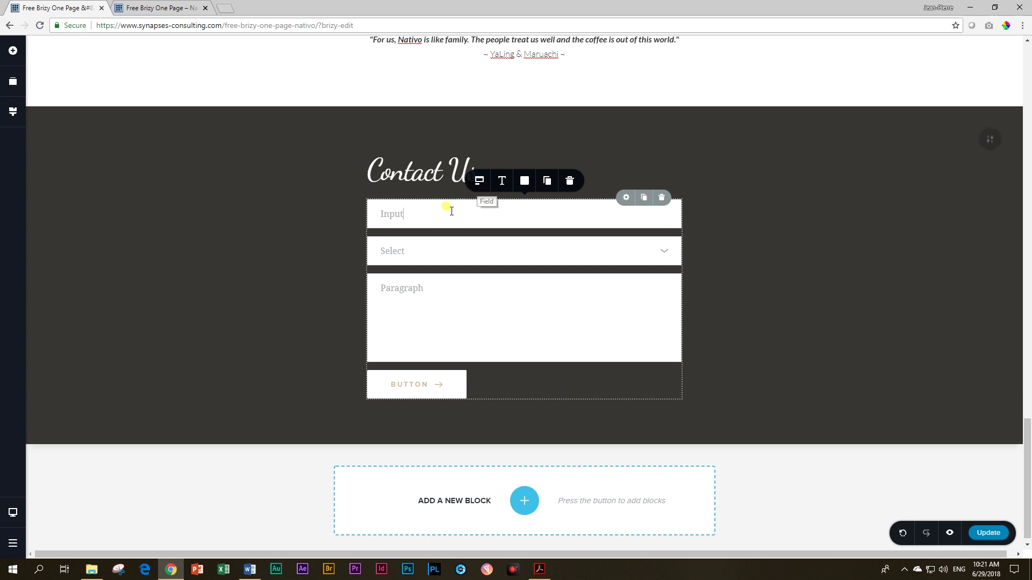
pyautogui.click(479, 183)
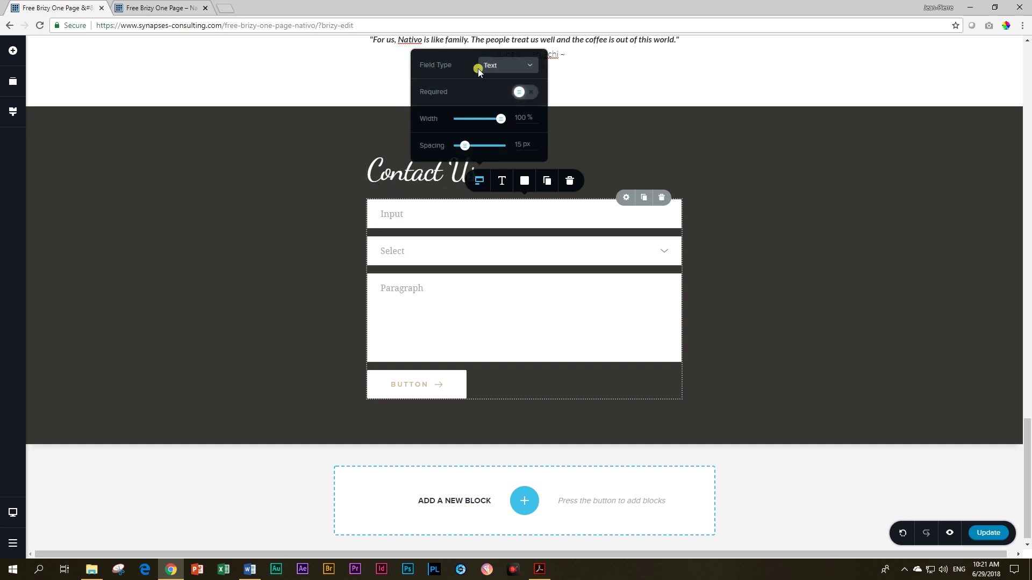
pyautogui.click(509, 66)
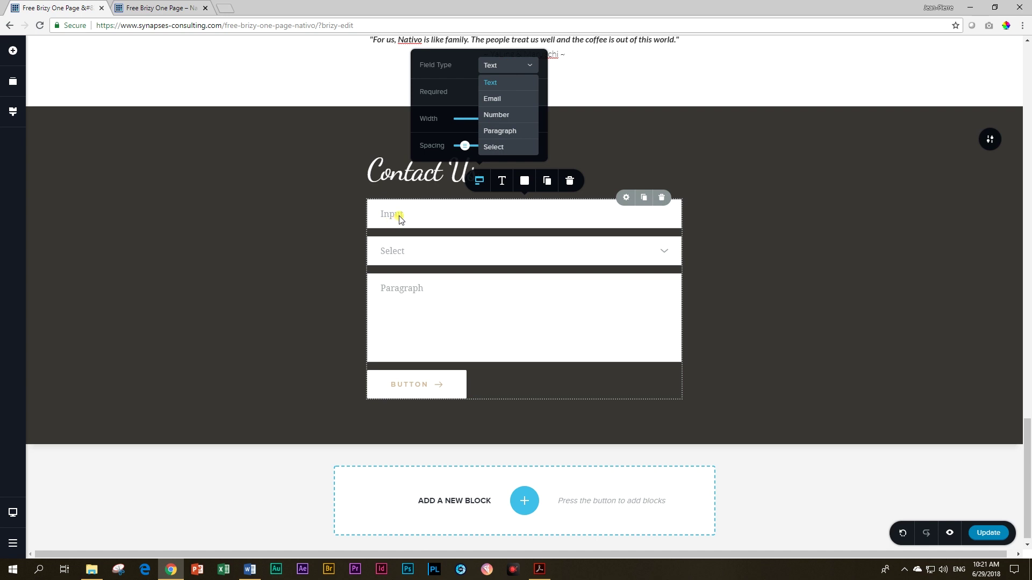
pyautogui.click(492, 99)
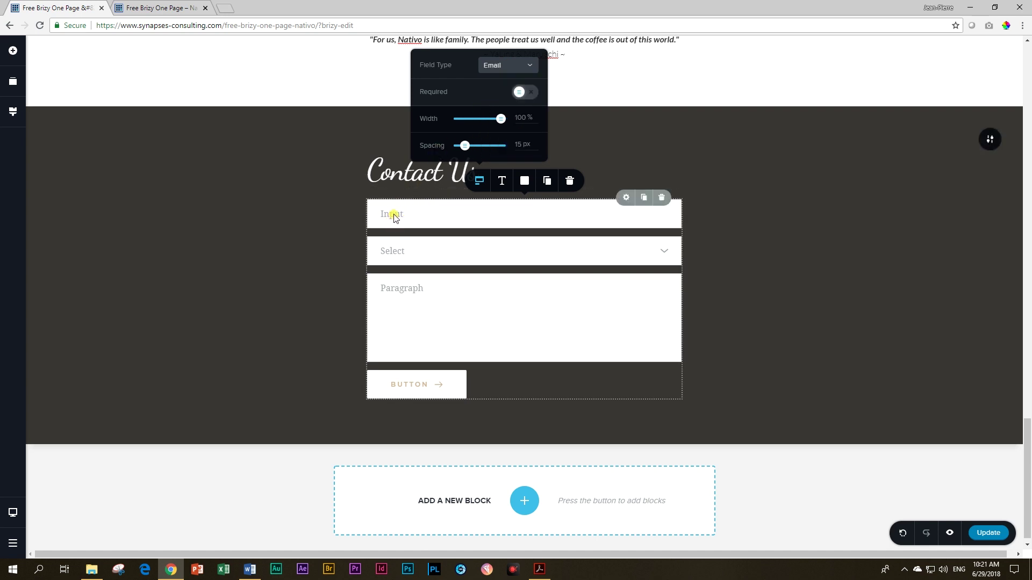
pyautogui.doubleClick(394, 214)
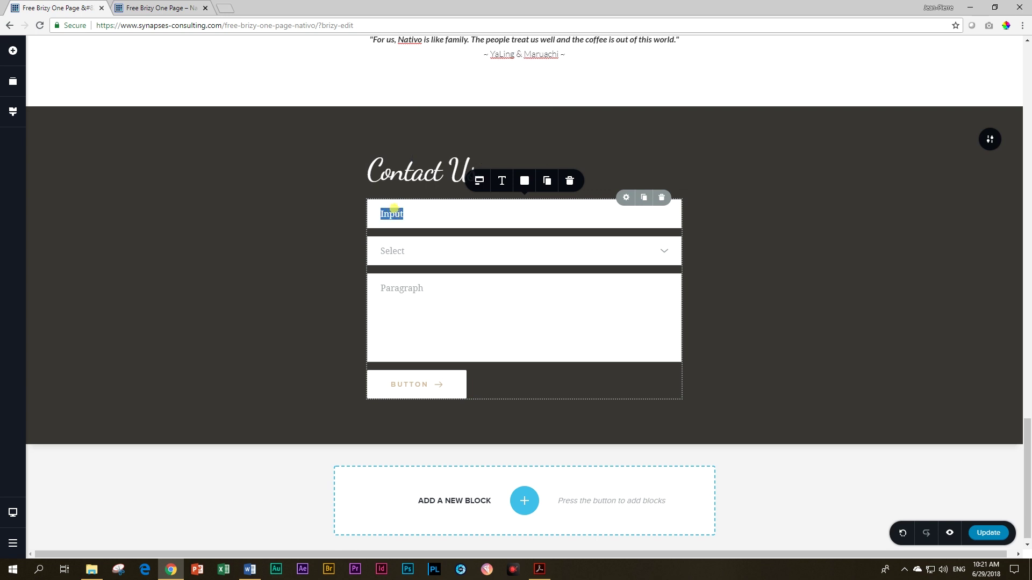
pyautogui.write('Email')
# Step: Change the Select field to a text field labelled Name
pyautogui.click(394, 251)
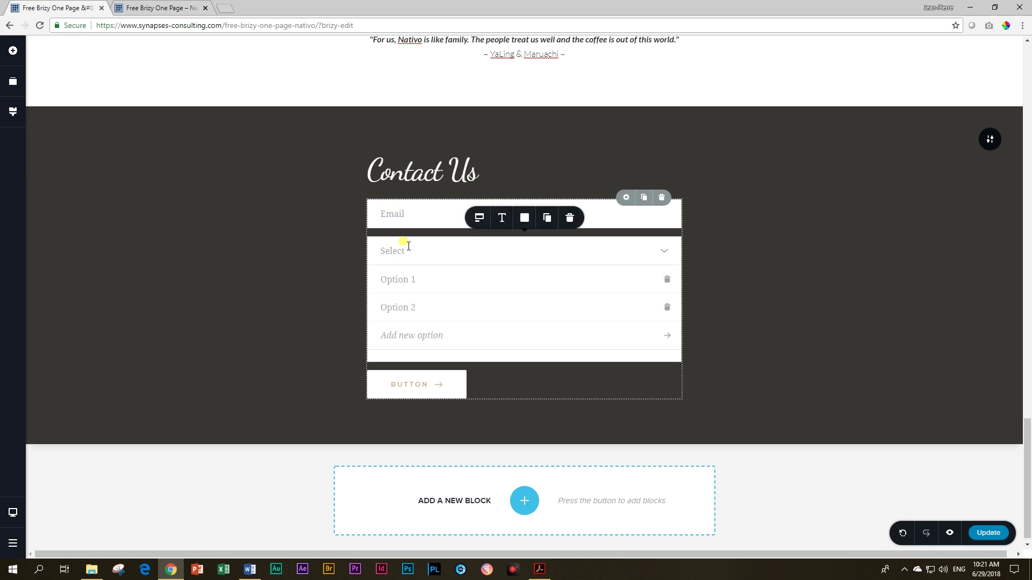
pyautogui.click(478, 219)
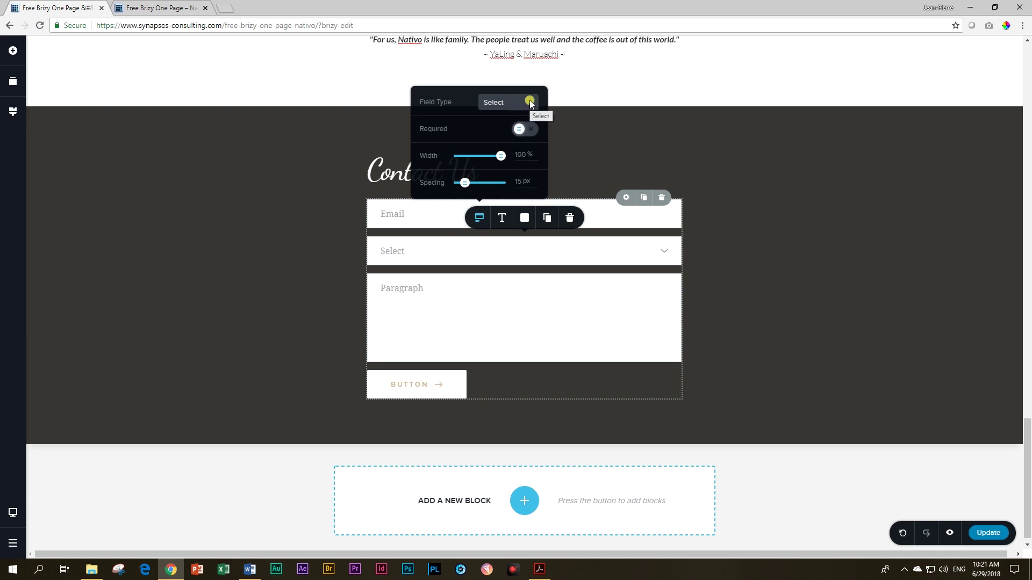
pyautogui.click(529, 101)
pyautogui.click(493, 121)
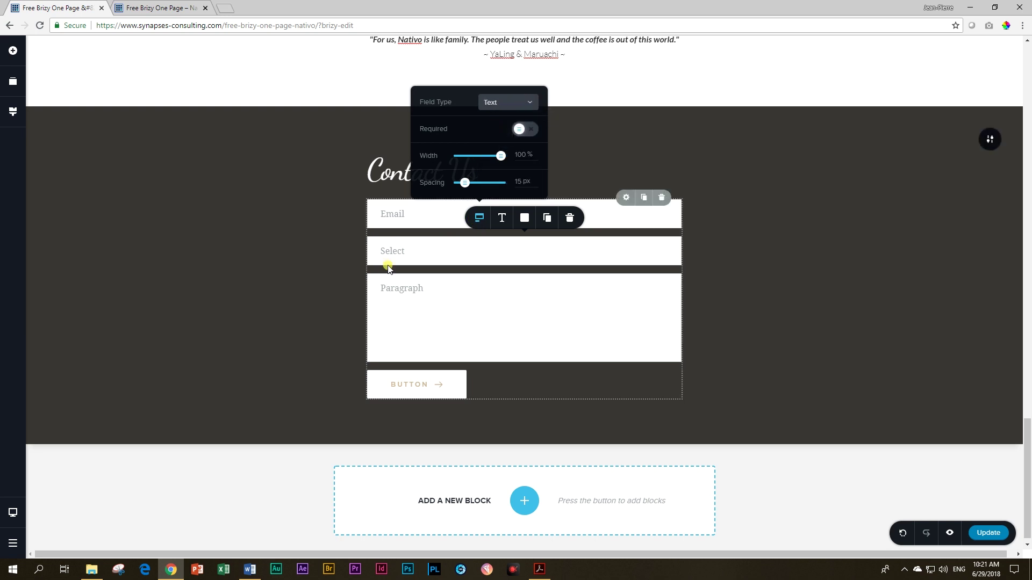
pyautogui.doubleClick(390, 250)
pyautogui.write('Name')
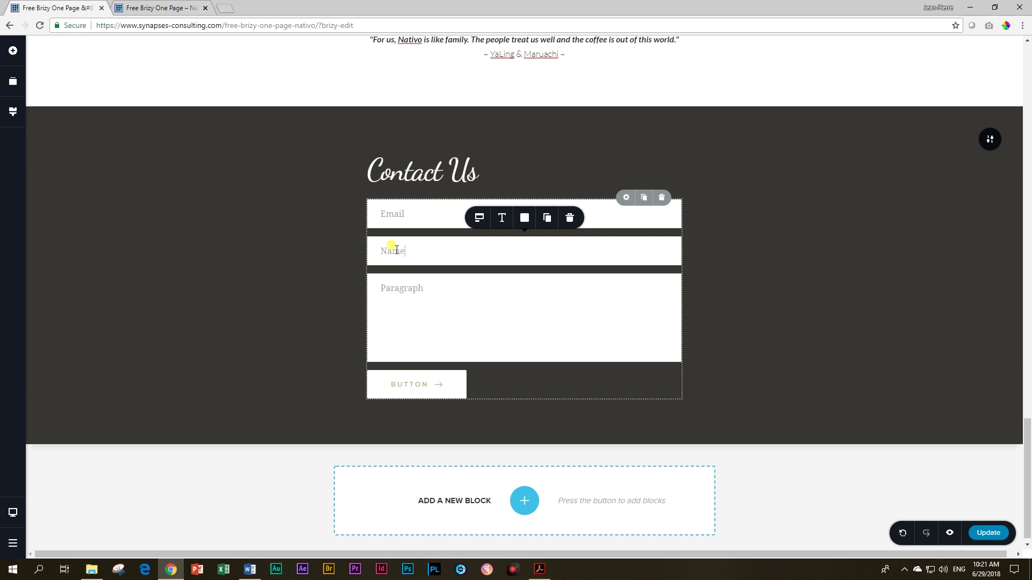
# Step: Relabel the Paragraph field "Your Message" and the button SEND
pyautogui.click(395, 287)
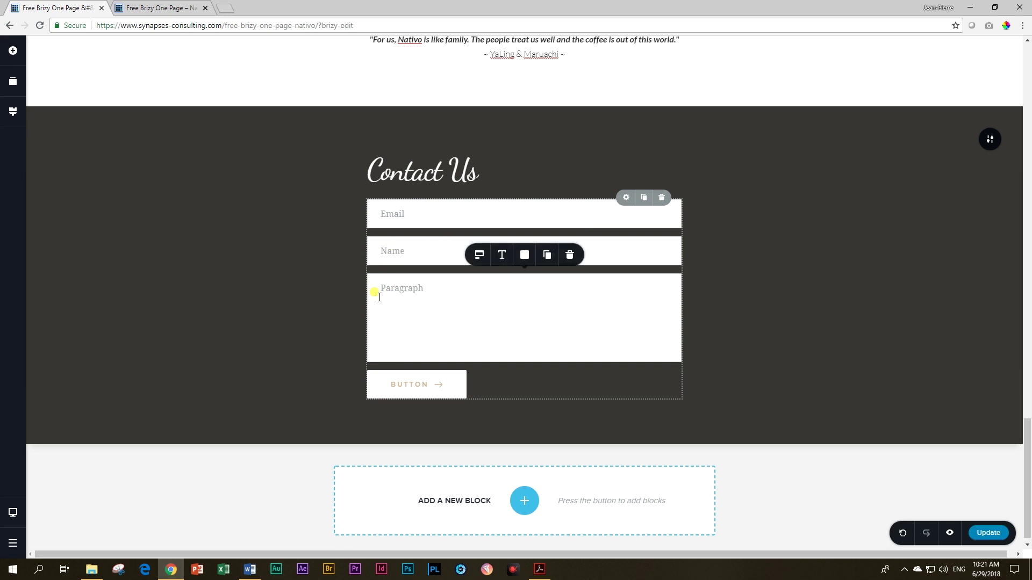
pyautogui.moveTo(378, 289); pyautogui.dragTo(424, 288)
pyautogui.write('Your Message')
pyautogui.click(404, 384)
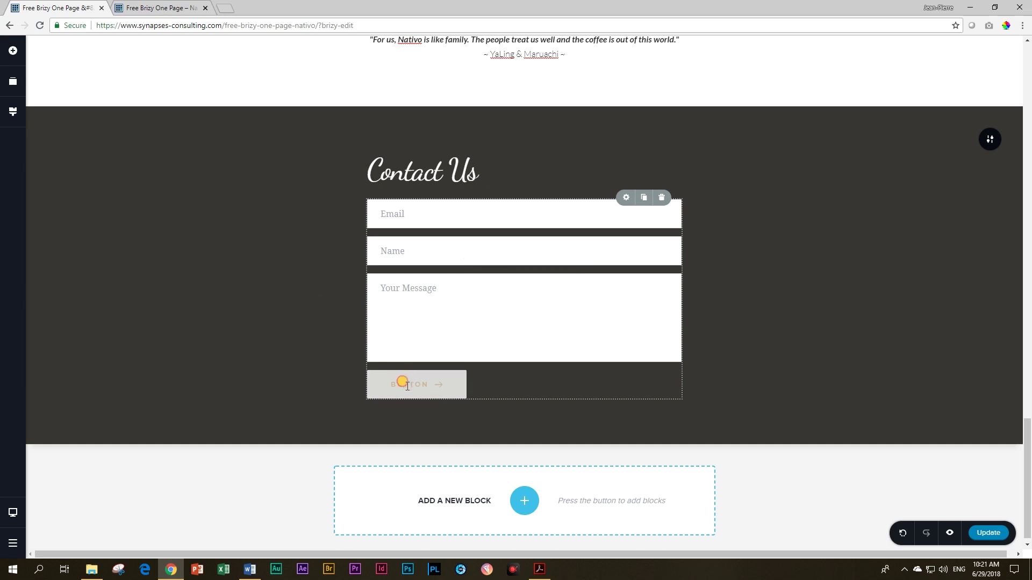
pyautogui.moveTo(392, 384); pyautogui.dragTo(431, 381)
pyautogui.write('SEND')
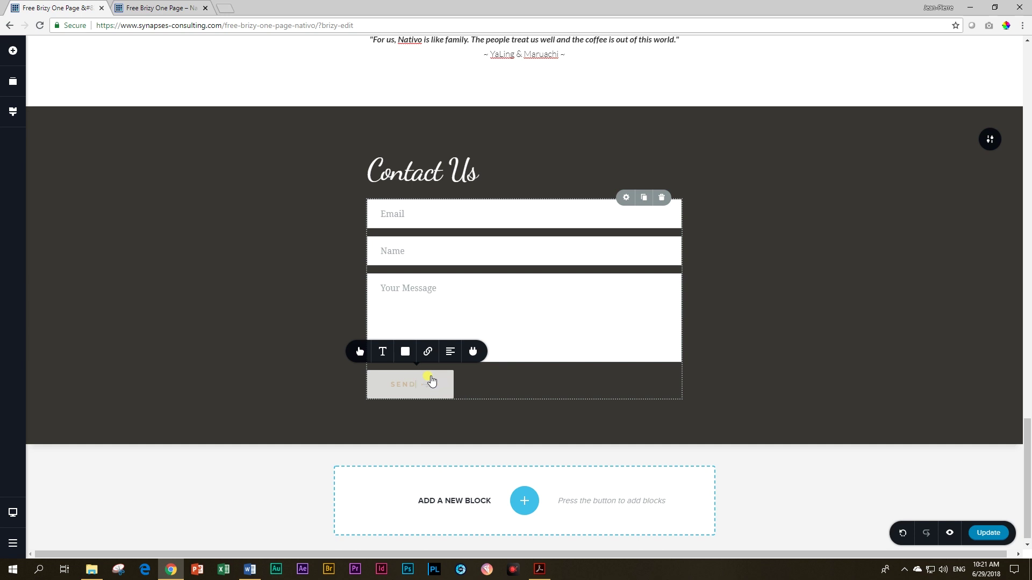
# Step: Give the SEND button a dark #222222 background
pyautogui.click(382, 351)
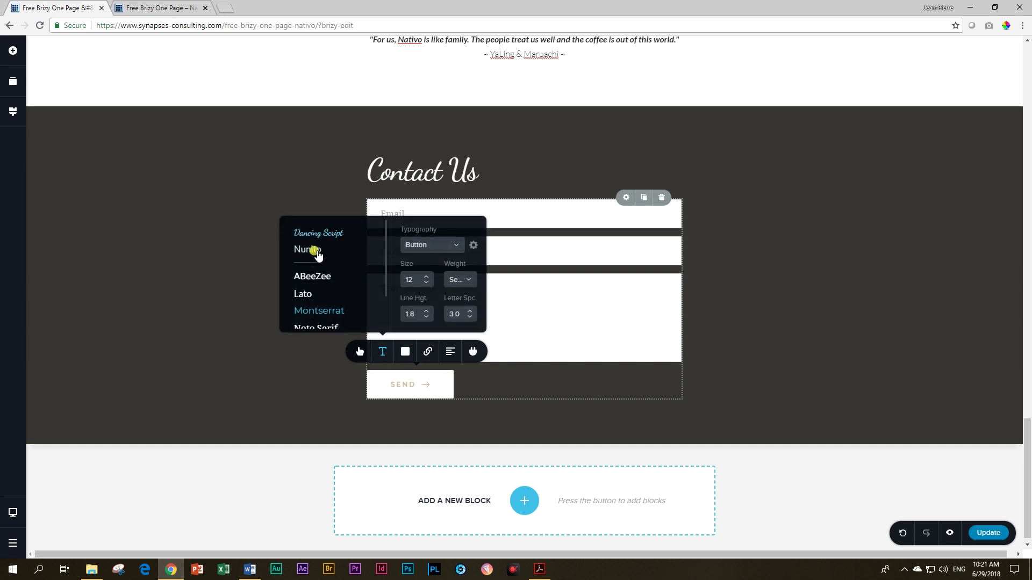
pyautogui.click(403, 351)
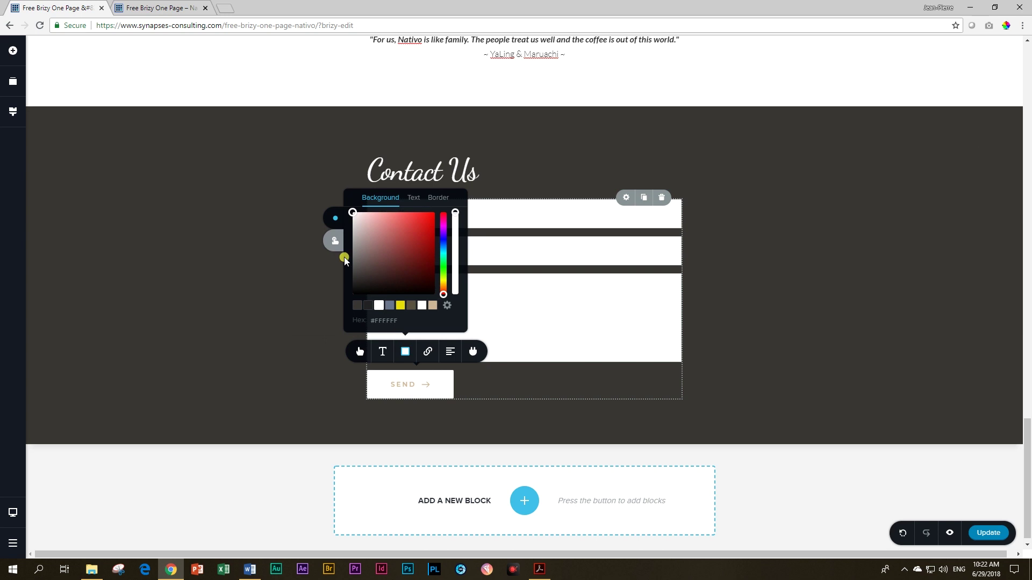
pyautogui.click(367, 305)
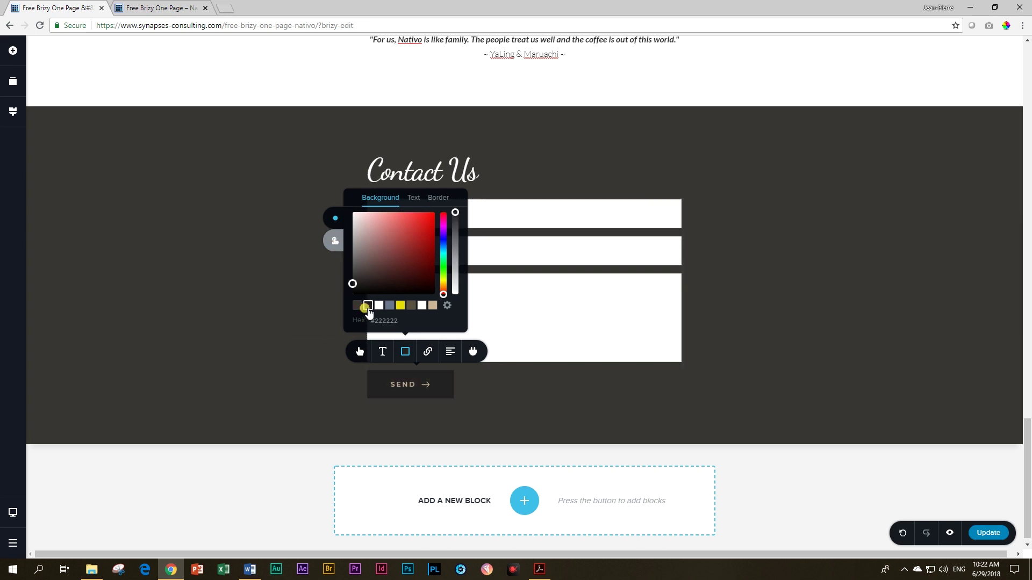
pyautogui.click(319, 340)
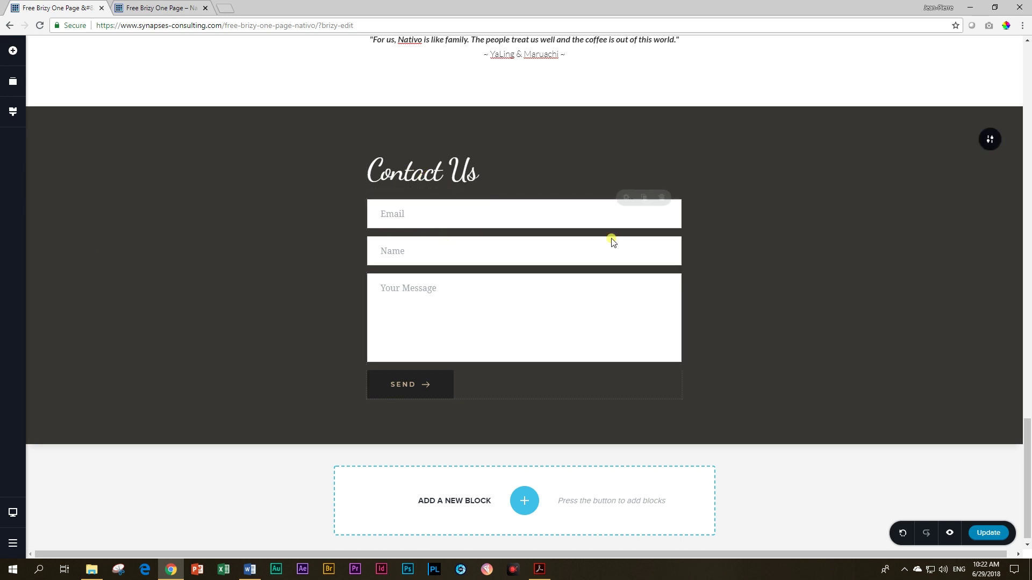
# Step: Review the form's spacing, heading and Email field settings, then open the SEND button's app integrations
pyautogui.click(624, 198)
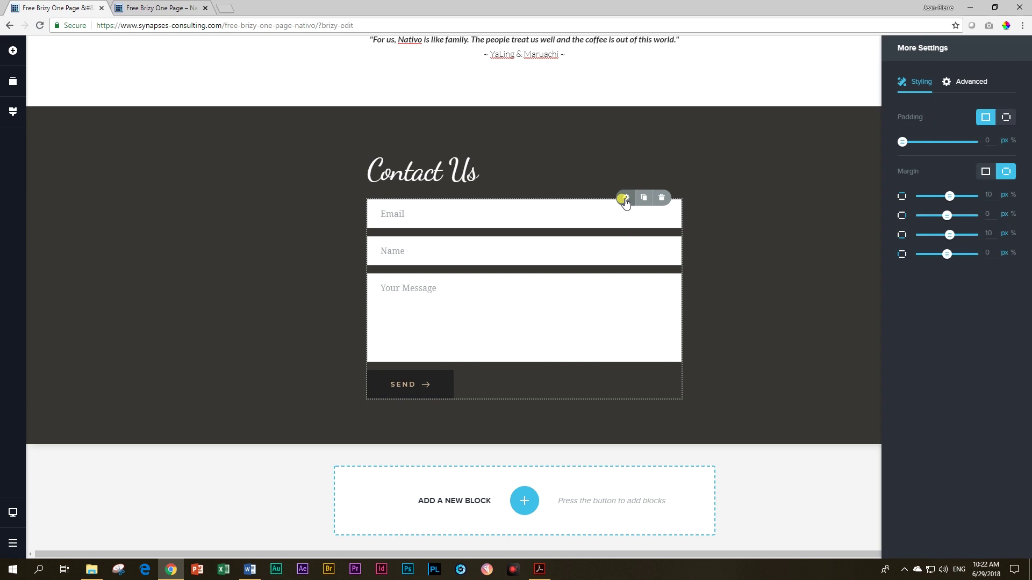
pyautogui.click(398, 168)
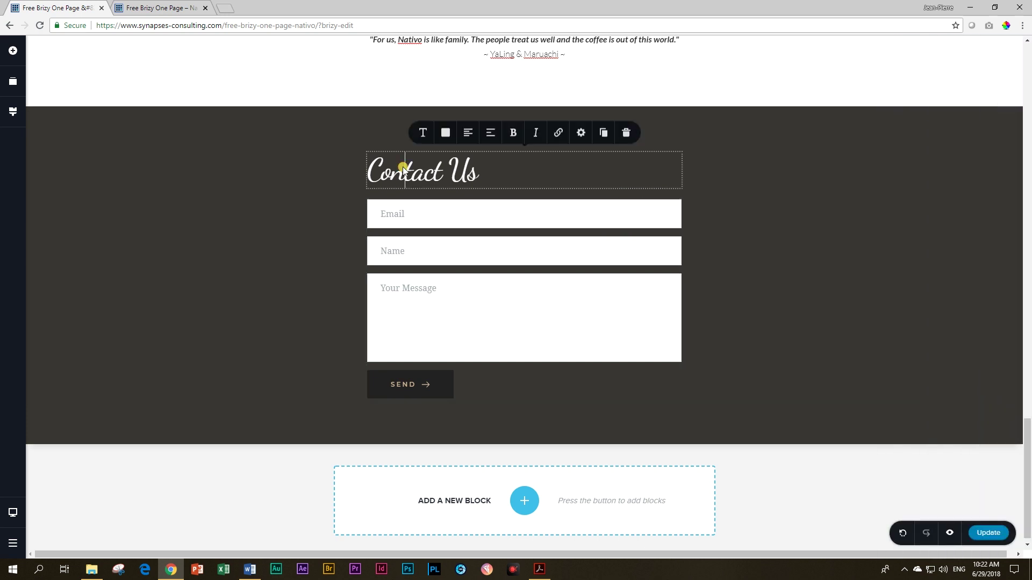
pyautogui.click(422, 215)
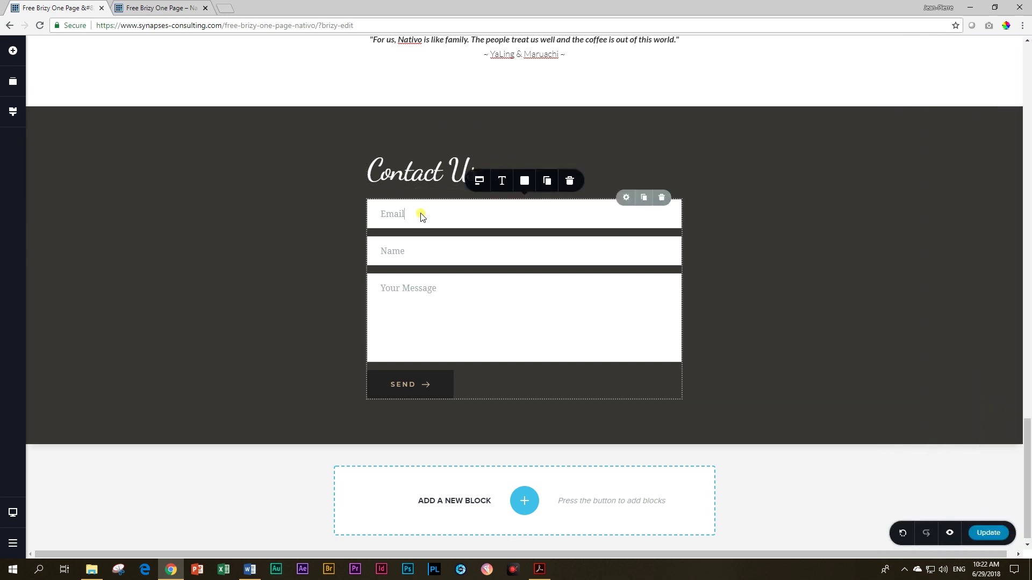
pyautogui.click(482, 183)
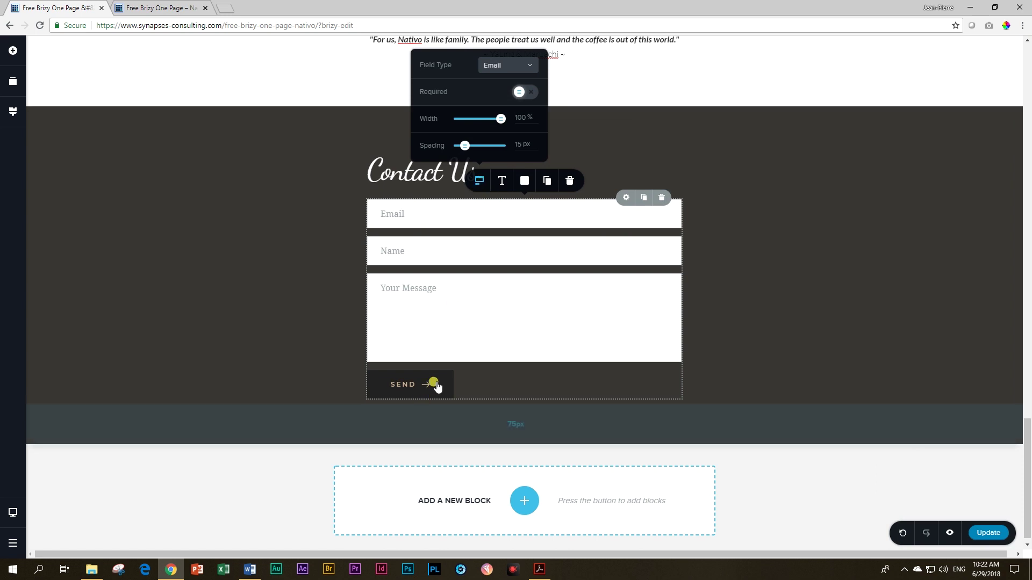
pyautogui.click(452, 336)
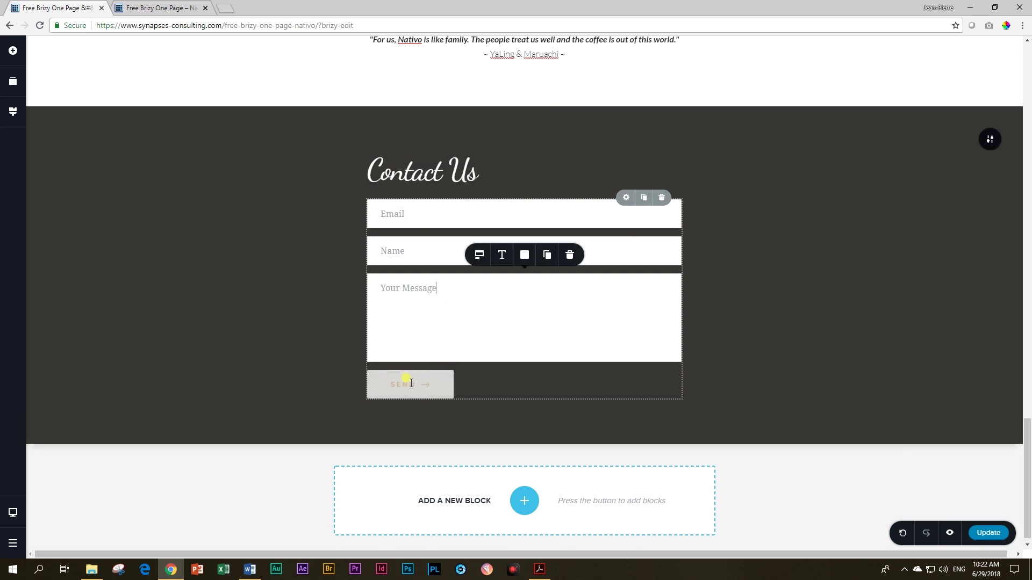
pyautogui.click(411, 382)
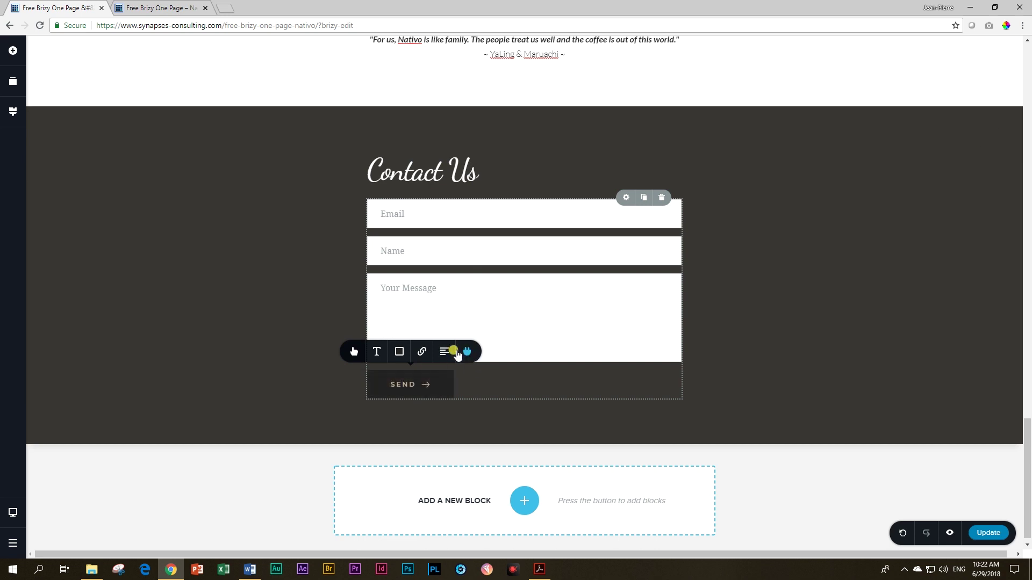
pyautogui.click(468, 353)
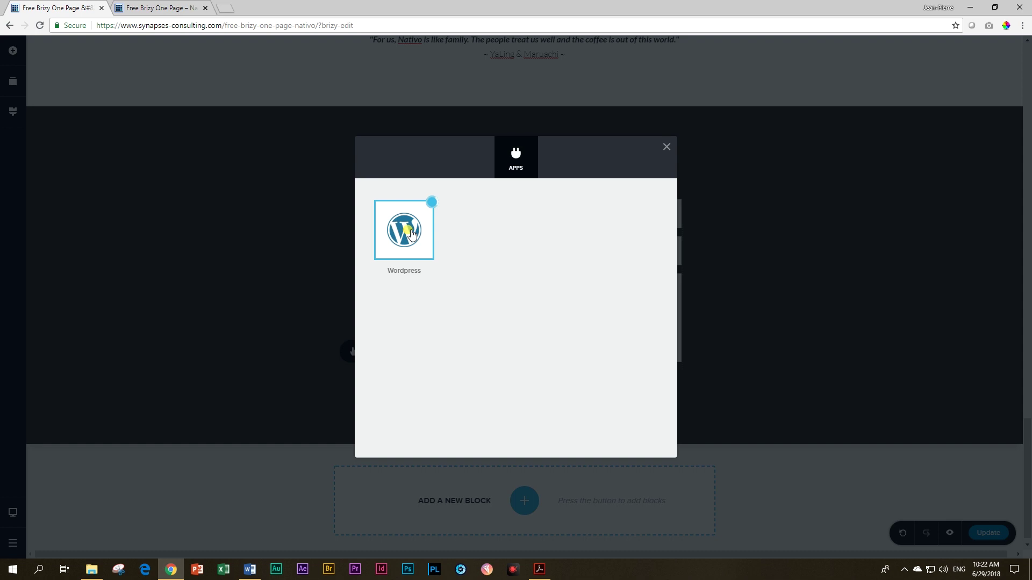
# Step: Choose WordPress and replace the prefilled recipient with the café's info e-mail address
pyautogui.click(410, 233)
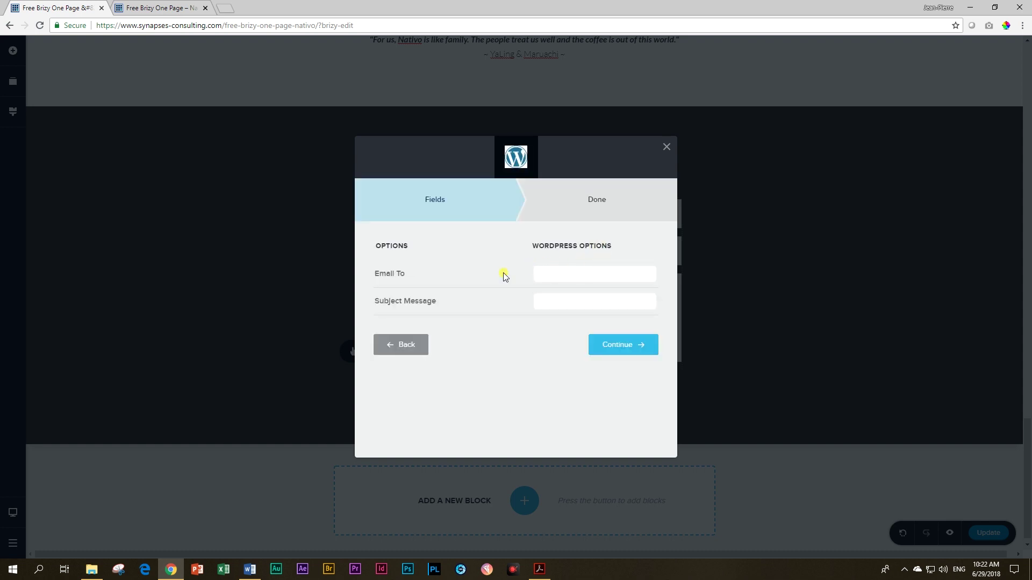
pyautogui.moveTo(653, 277); pyautogui.dragTo(503, 275)
pyautogui.press('BackSpace')
pyautogui.write('info')
pyautogui.press('BackSpace')
pyautogui.press('BackSpace')
pyautogui.press('BackSpace')
pyautogui.press('BackSpace')
# Step: Enter the subject 'Interest', then save and finish the integration
pyautogui.press('Tab')
pyautogui.write('Interes')
pyautogui.press('BackSpace')
pyautogui.press('BackSpace')
pyautogui.press('BackSpace')
pyautogui.press('BackSpace')
pyautogui.press('BackSpace')
pyautogui.press('BackSpace')
pyautogui.press('BackSpace')
pyautogui.write('Interes')
pyautogui.click(620, 349)
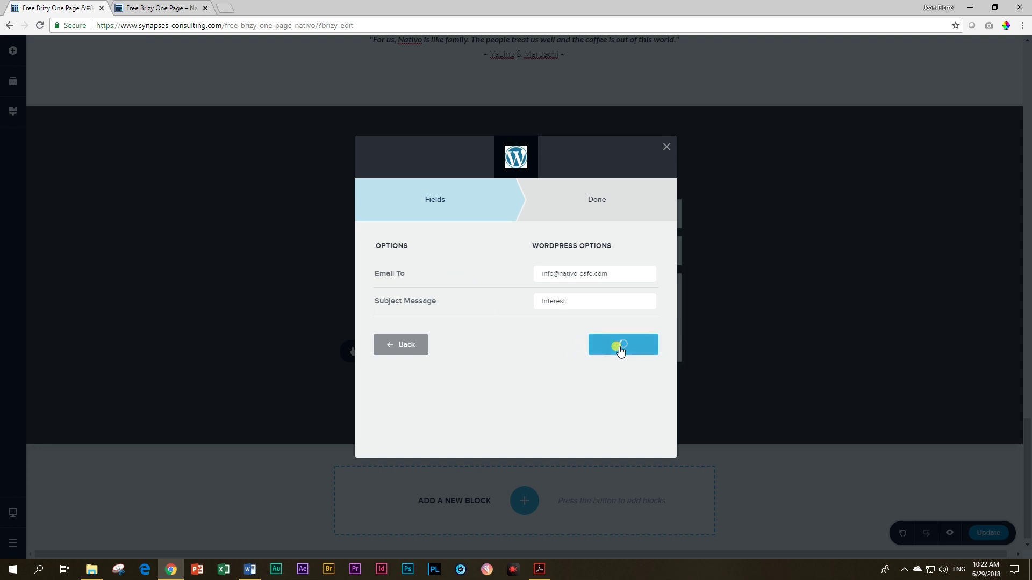
pyautogui.click(489, 380)
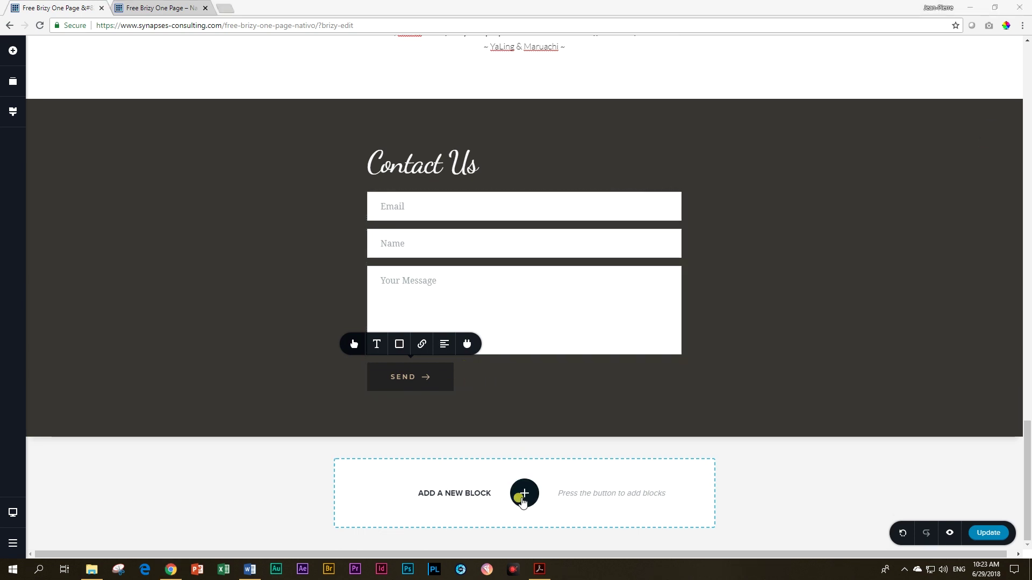
# Step: Add a blank single-column block below Contact Us and drop a Map element into it
pyautogui.click(522, 499)
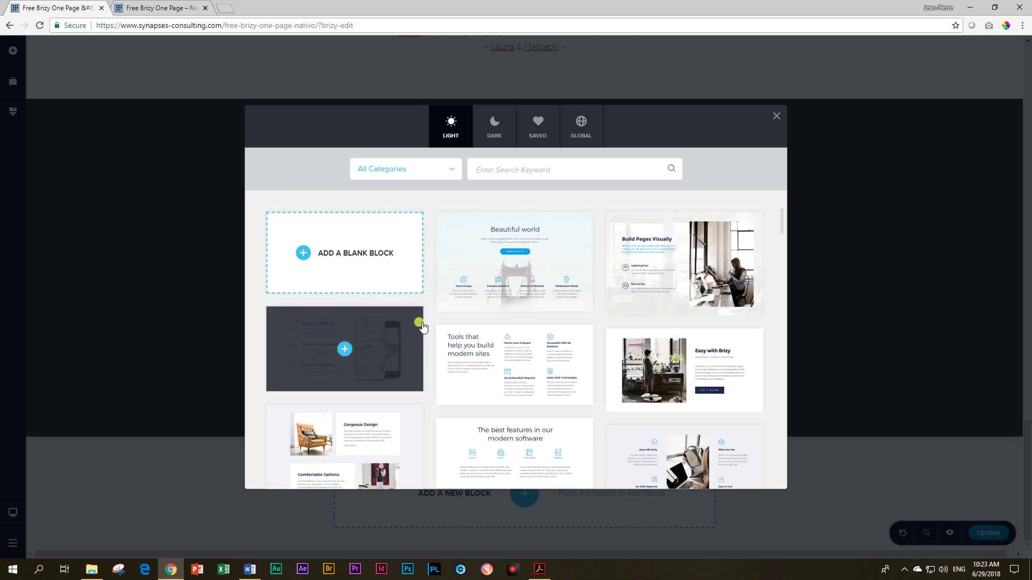
pyautogui.click(336, 250)
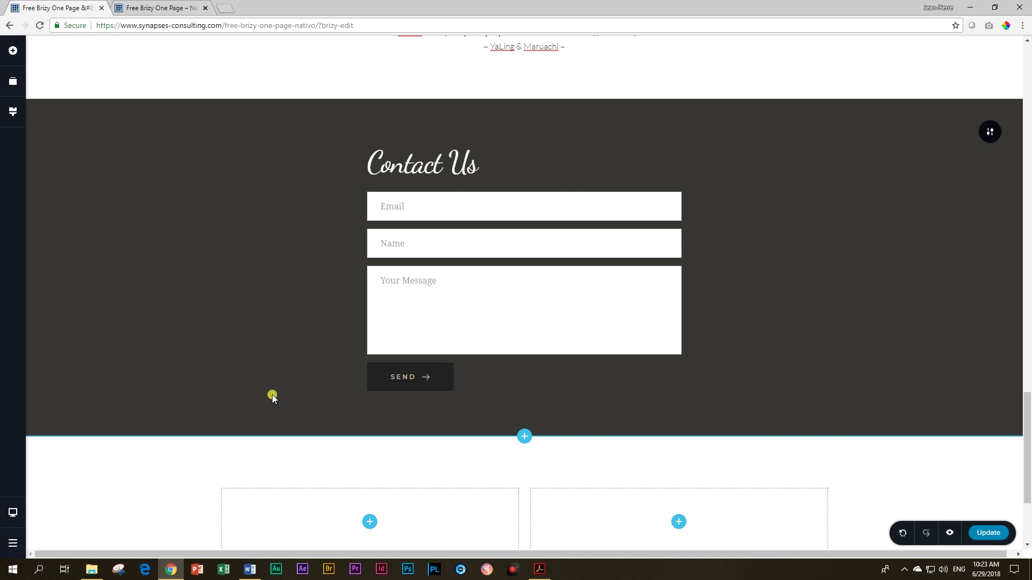
pyautogui.scroll(-2, 272, 394)
pyautogui.click(209, 371)
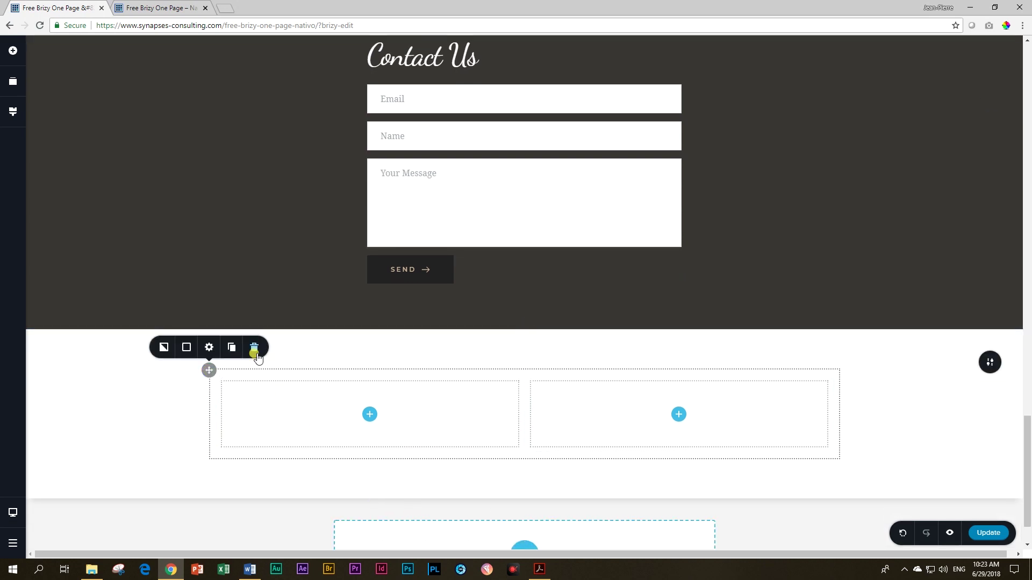
pyautogui.click(252, 350)
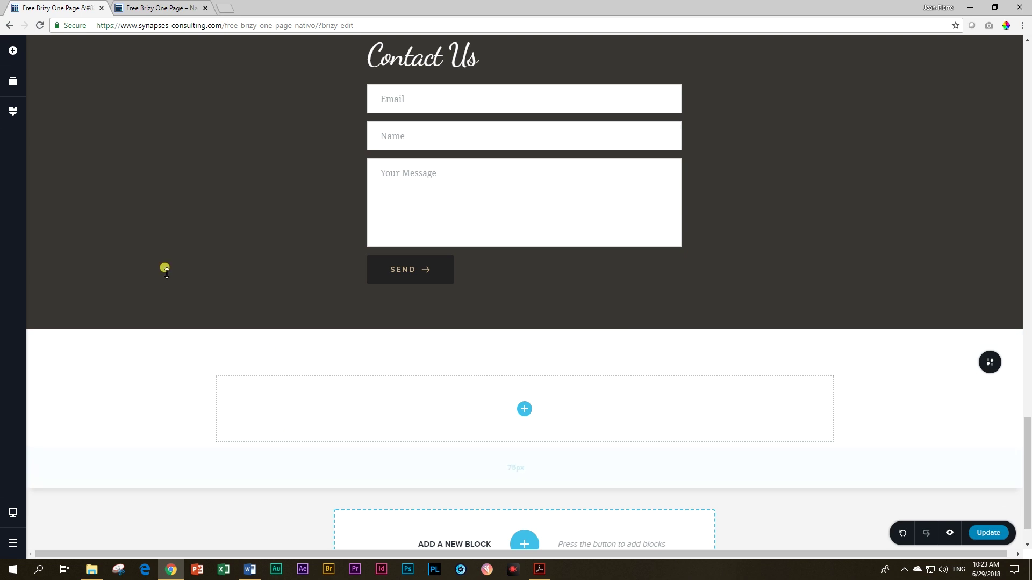
pyautogui.click(12, 51)
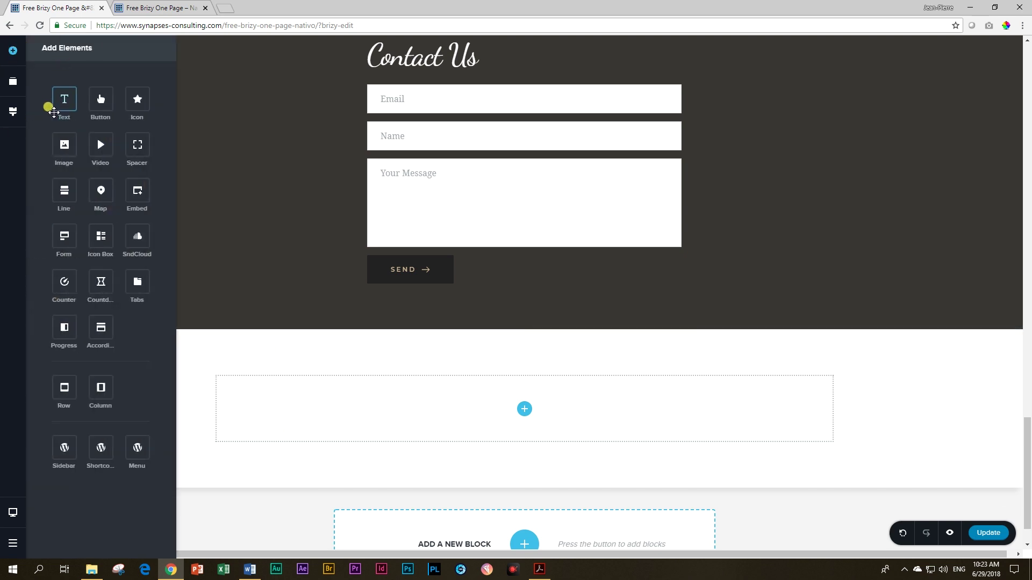
pyautogui.moveTo(99, 191); pyautogui.dragTo(525, 411)
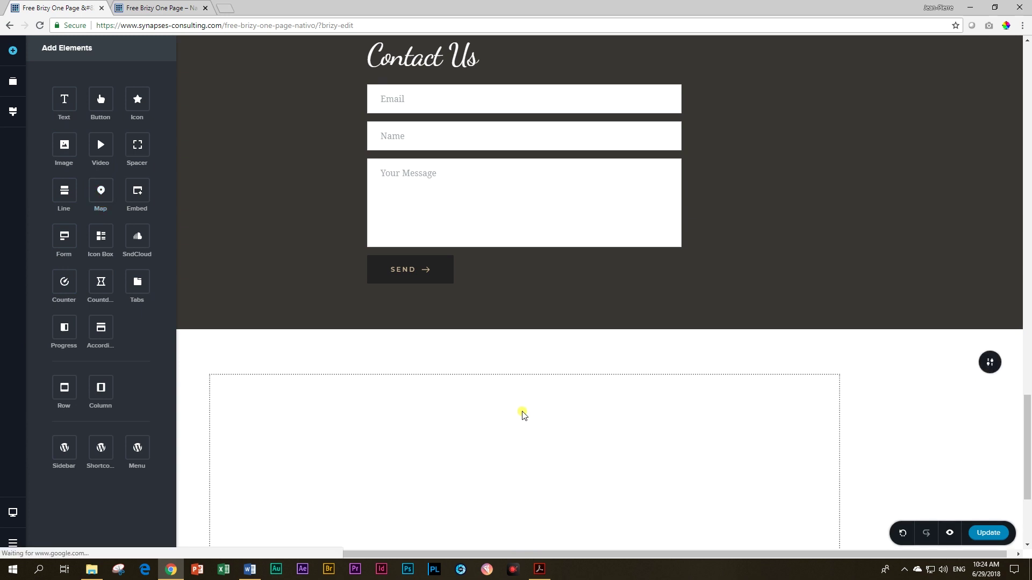
pyautogui.scroll(-4, 523, 417)
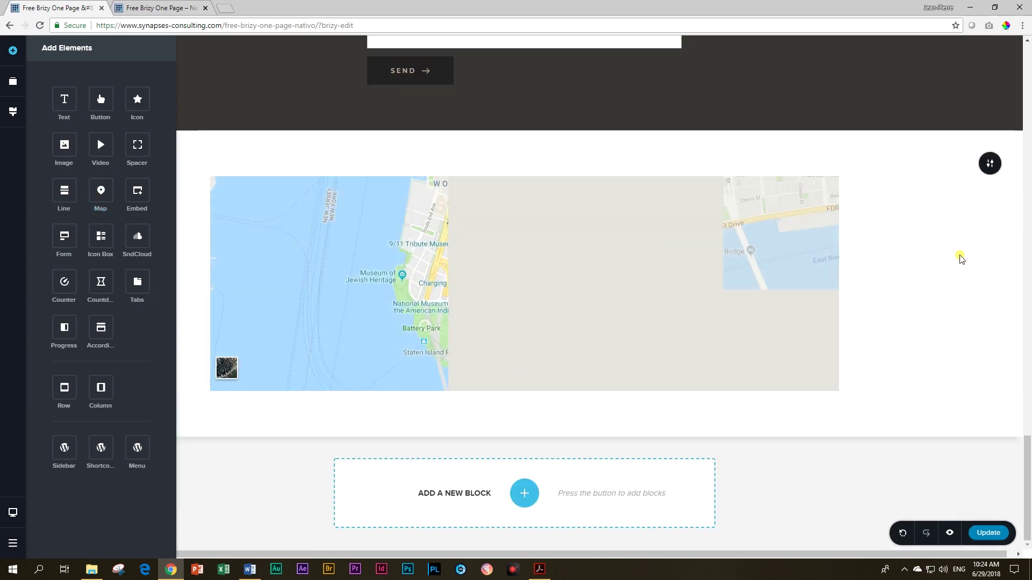
# Step: Make the map block full width and reduce the space above the map
pyautogui.click(959, 258)
pyautogui.moveTo(988, 164)
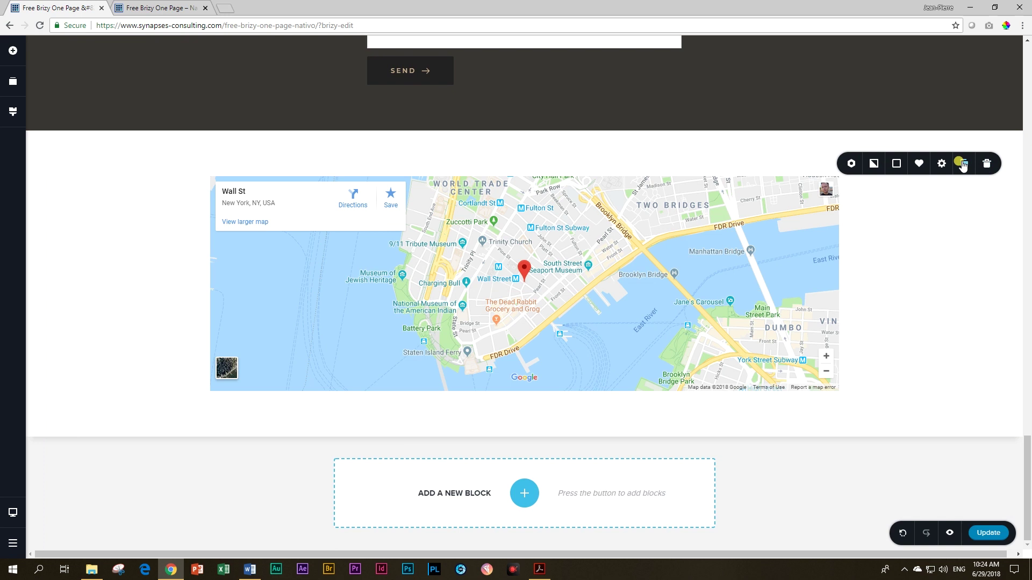
pyautogui.click(943, 164)
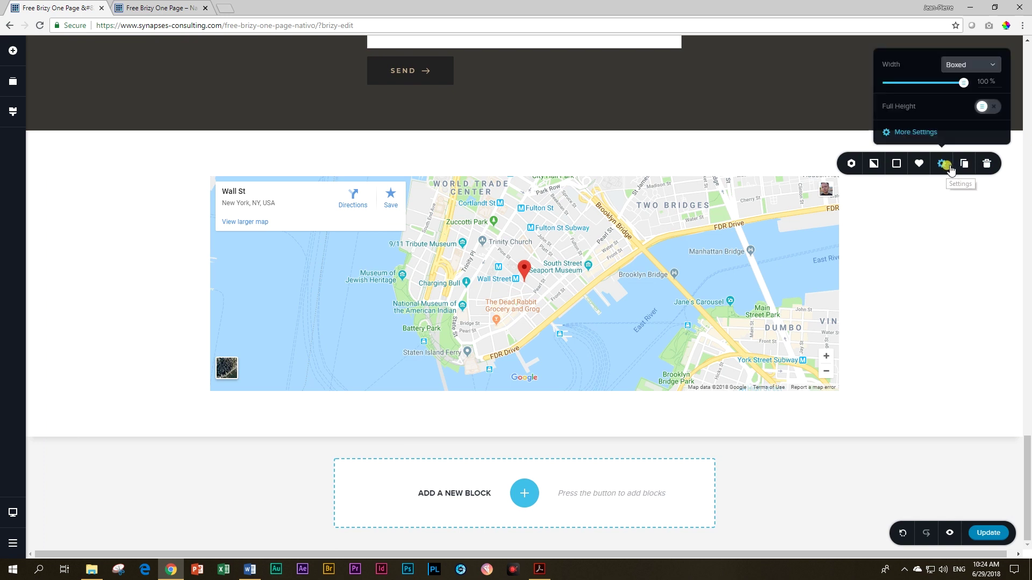
pyautogui.click(986, 68)
pyautogui.click(959, 100)
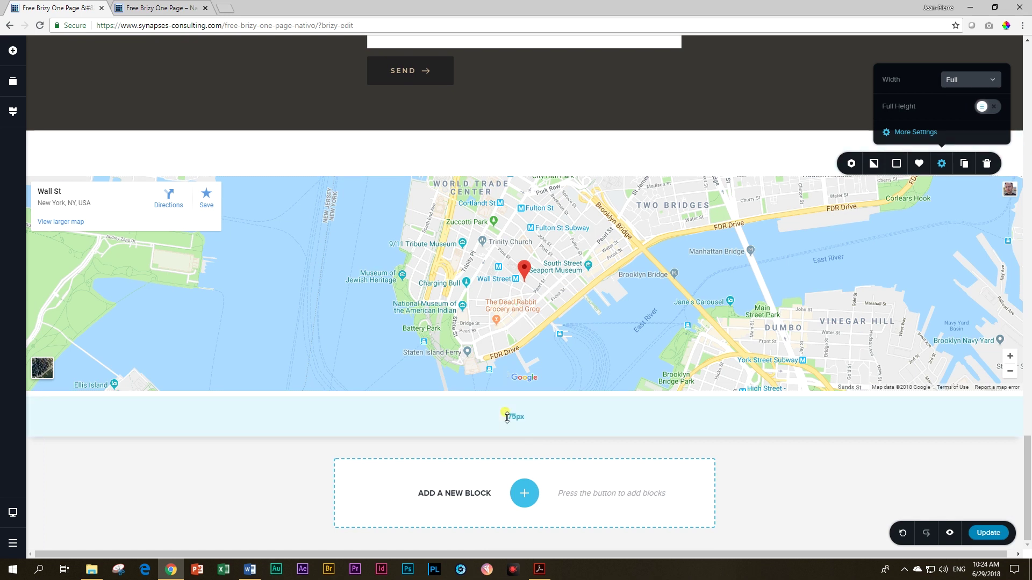
pyautogui.moveTo(603, 171)
pyautogui.moveTo(606, 142); pyautogui.dragTo(608, 119)
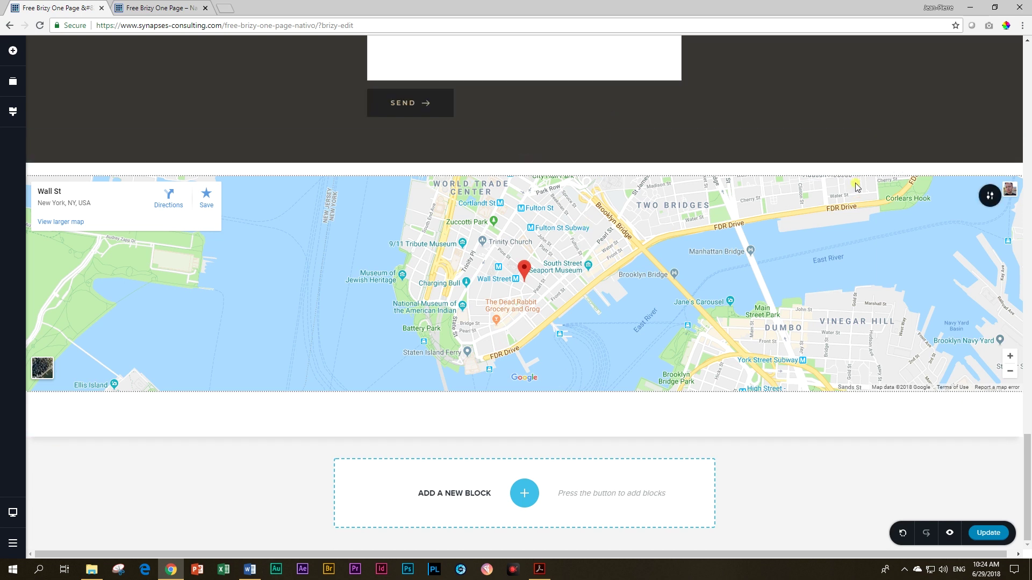
# Step: Set the map block's padding to 0 px on all sides
pyautogui.moveTo(987, 199)
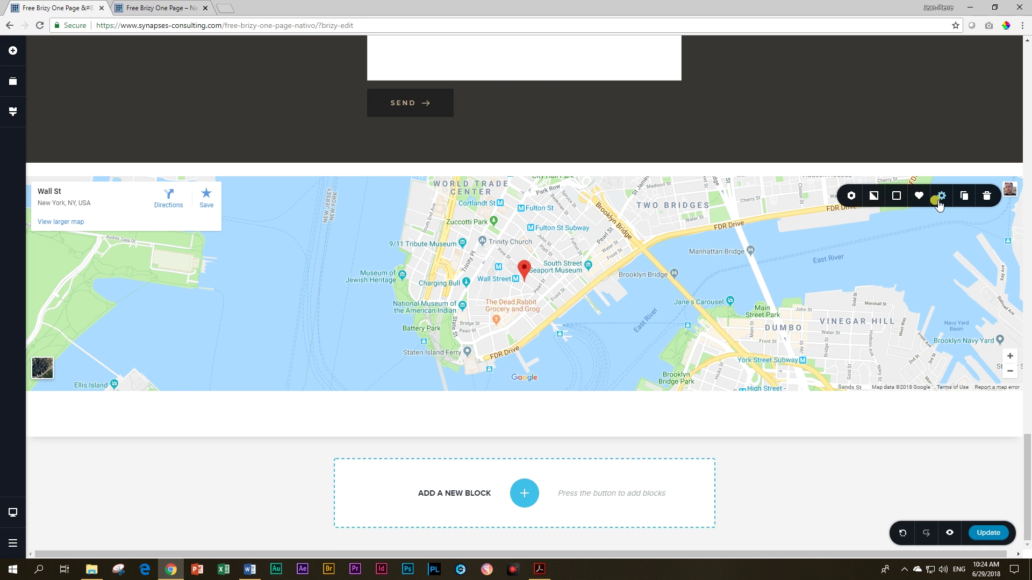
pyautogui.click(941, 196)
pyautogui.click(922, 163)
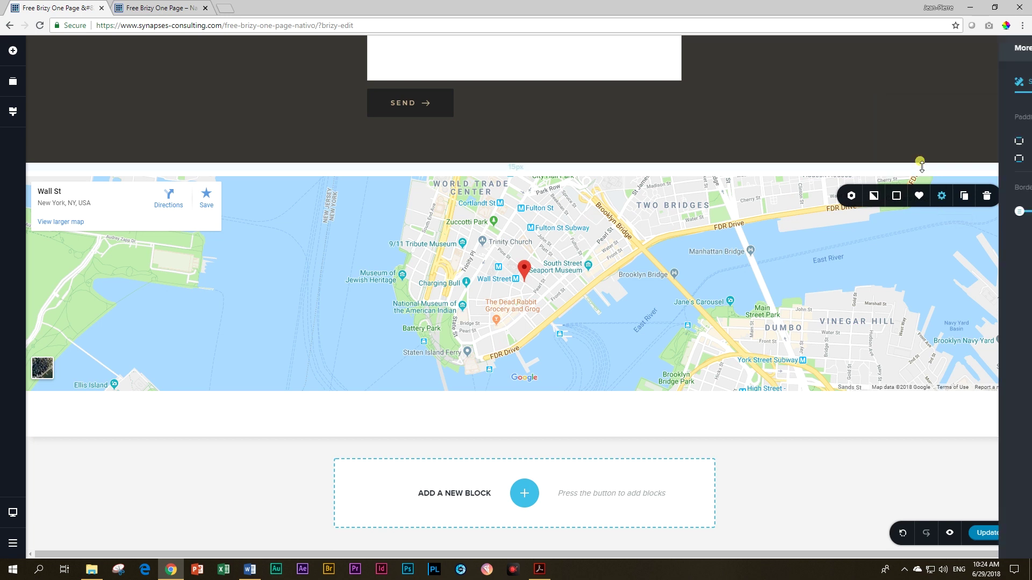
pyautogui.click(985, 123)
pyautogui.moveTo(923, 140); pyautogui.dragTo(877, 145)
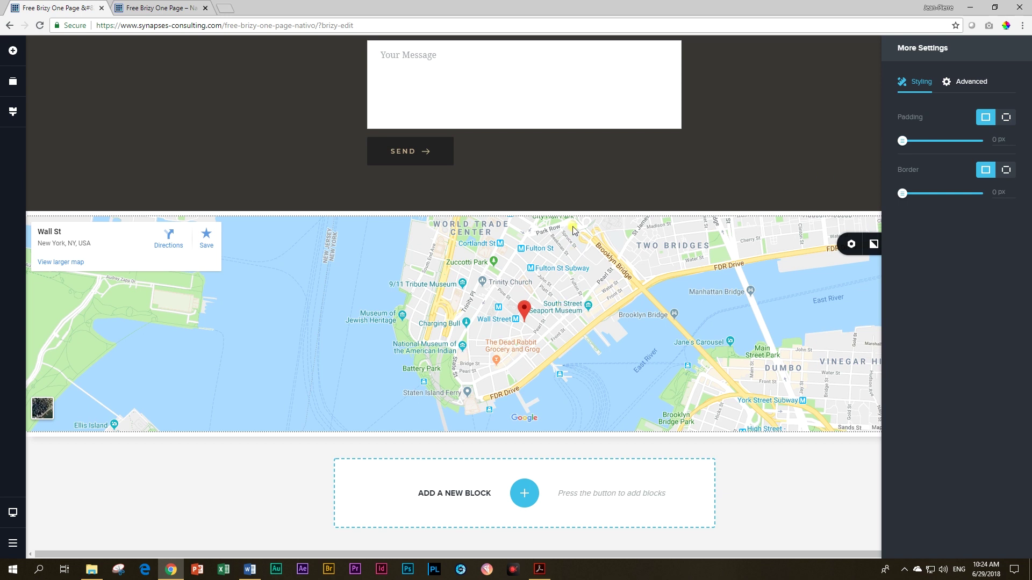
pyautogui.click(580, 304)
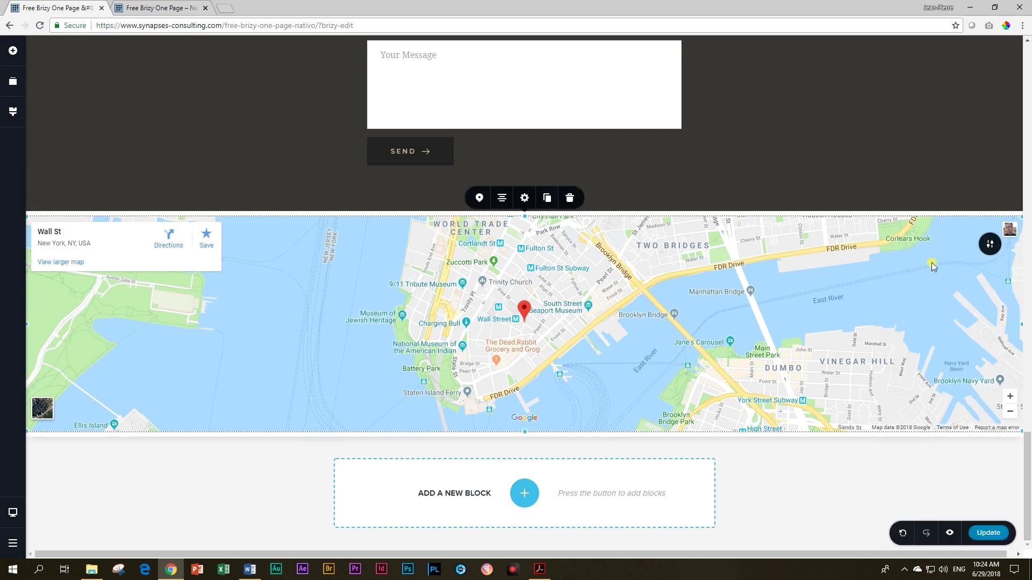
# Step: Adjust the map element's margin to a single value for all sides
pyautogui.click(524, 199)
pyautogui.click(492, 167)
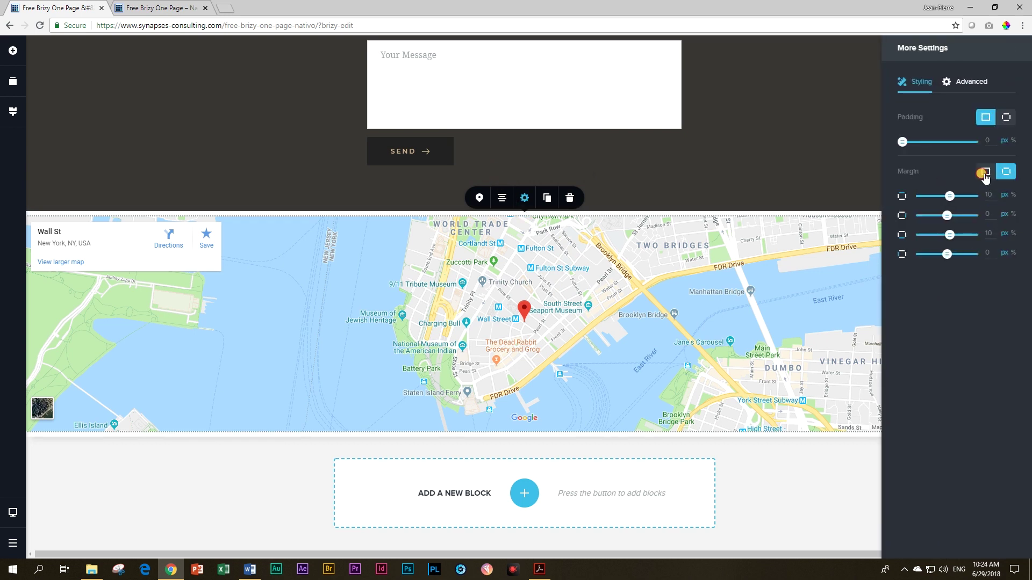
pyautogui.click(986, 171)
pyautogui.click(648, 338)
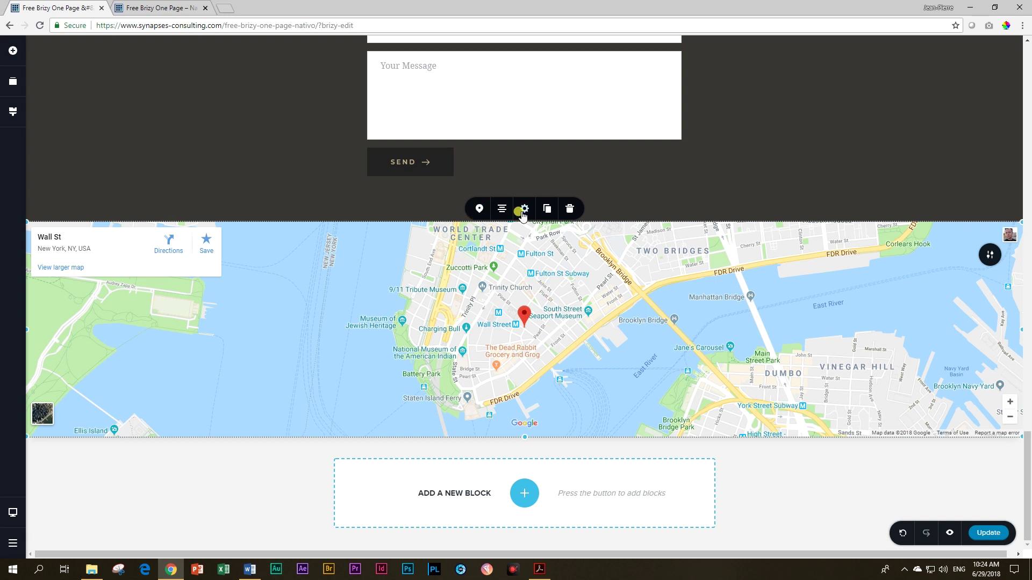
# Step: Change the map address from Wall Street to 'nativo coffee taiwan'
pyautogui.click(479, 210)
pyautogui.moveTo(511, 146); pyautogui.dragTo(441, 150)
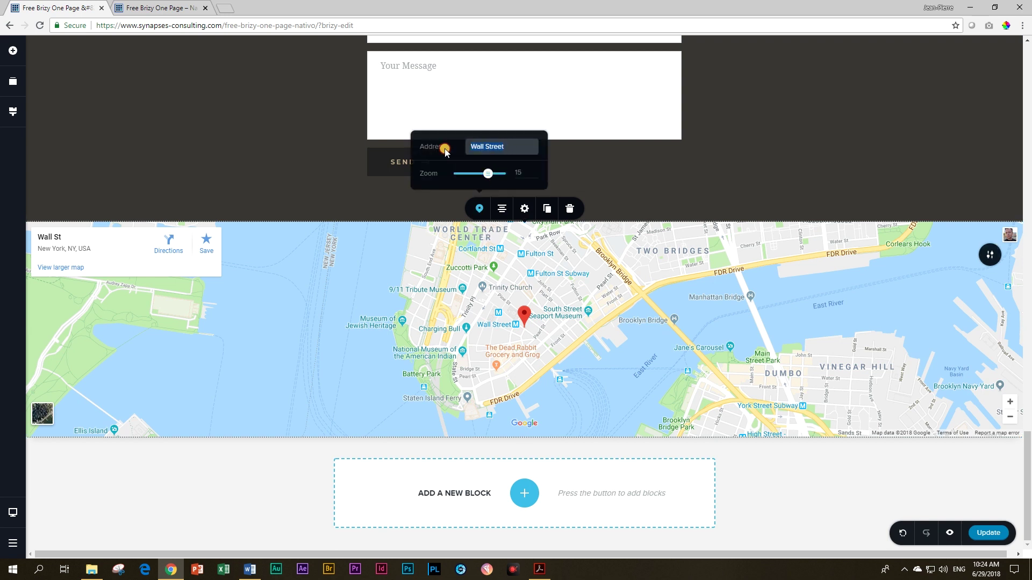
pyautogui.write('nativo coffee taiwan')
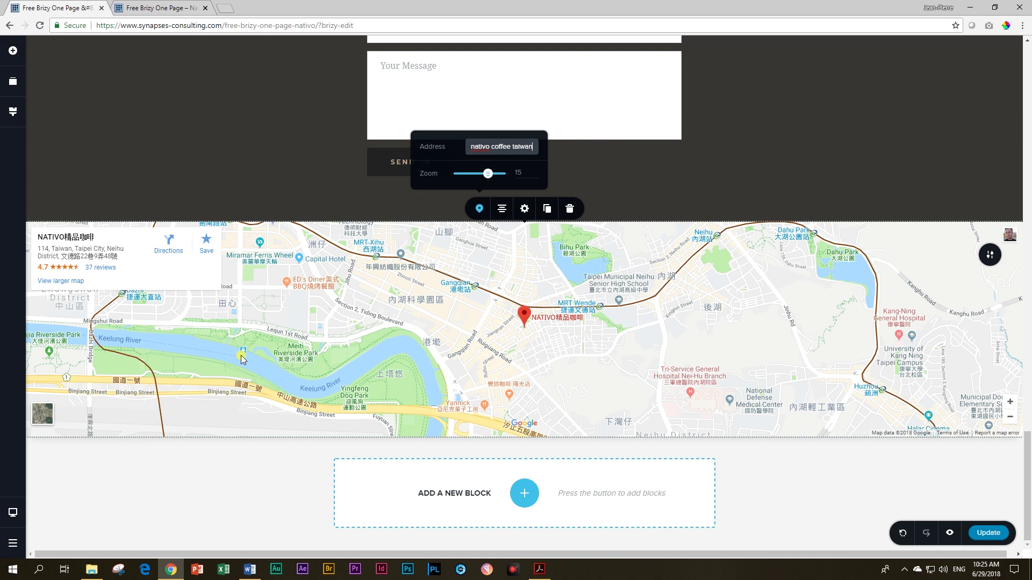
pyautogui.click(785, 484)
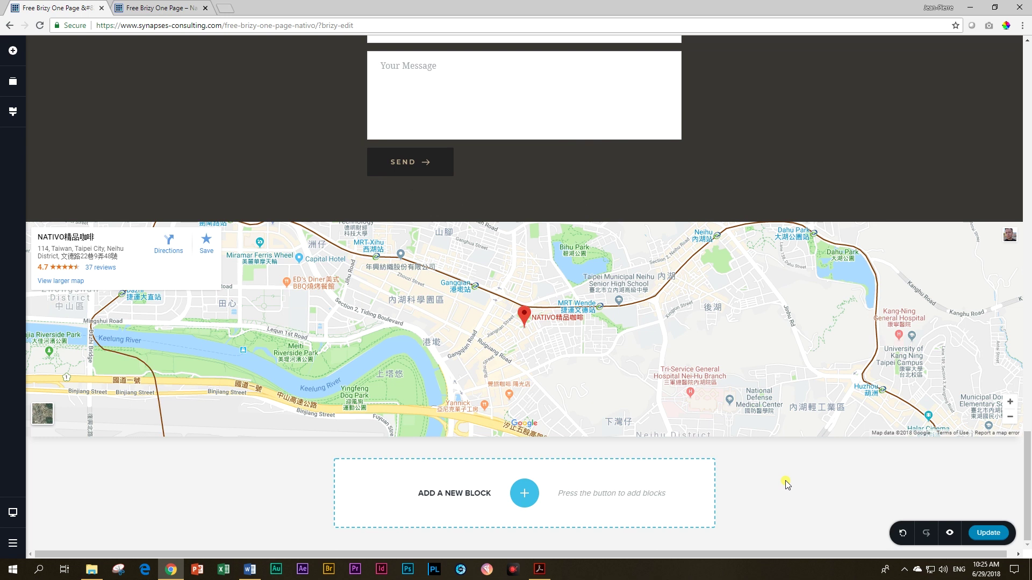
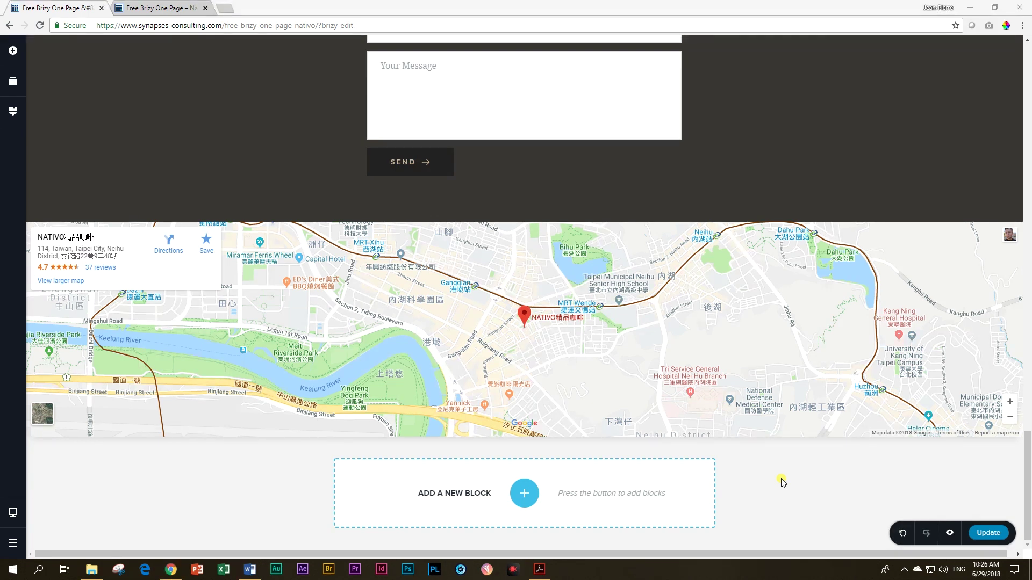
# Step: Add a blank block below the map, keep one column, and colour its background #5A5140
pyautogui.click(524, 493)
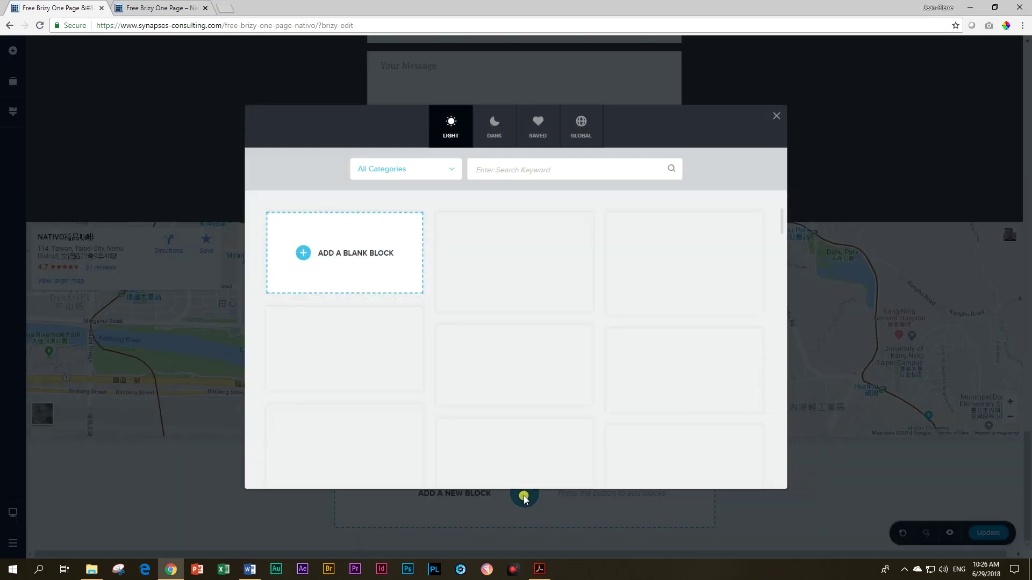
pyautogui.click(337, 259)
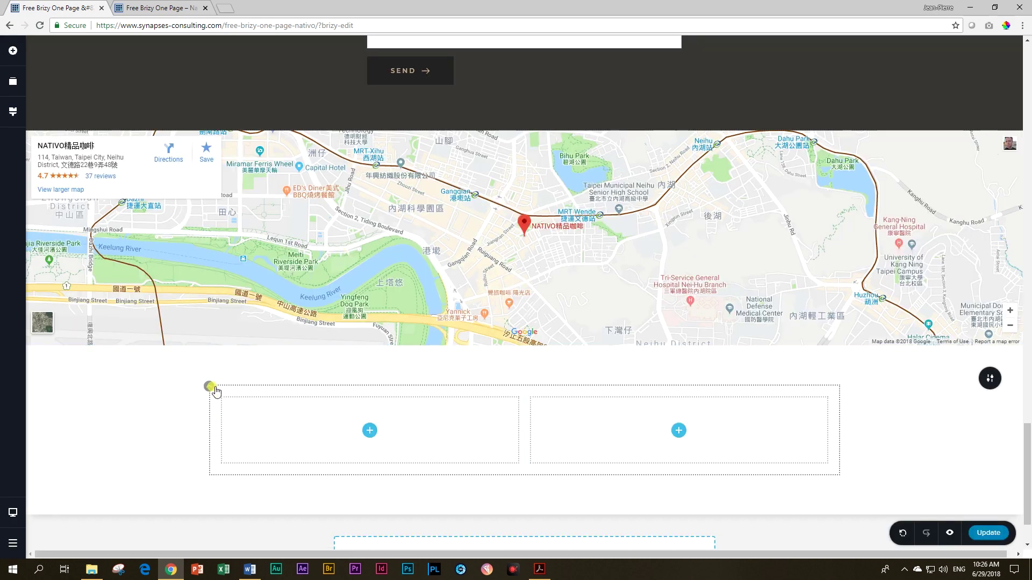
pyautogui.click(254, 359)
pyautogui.click(992, 379)
pyautogui.click(896, 378)
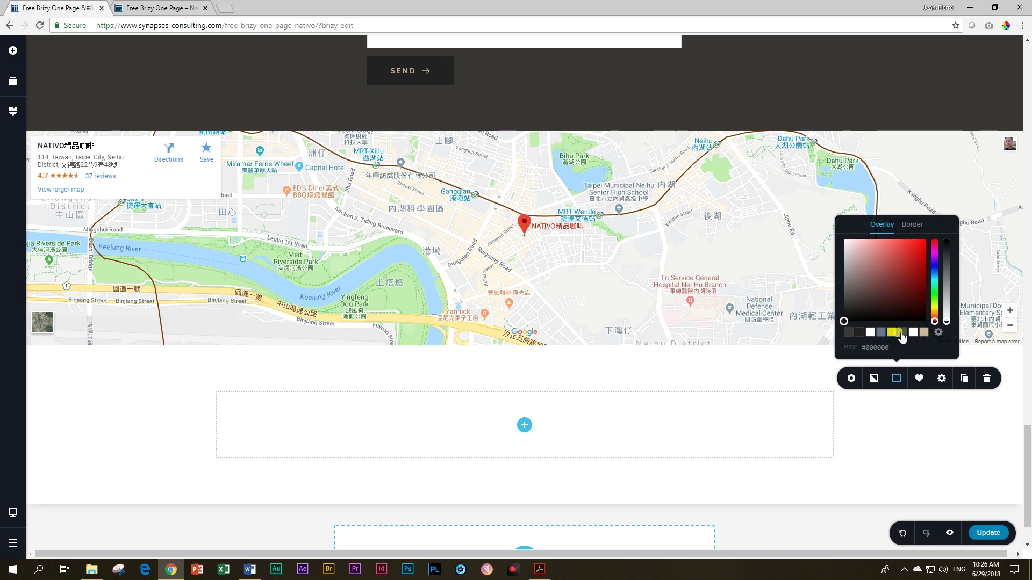
pyautogui.click(902, 334)
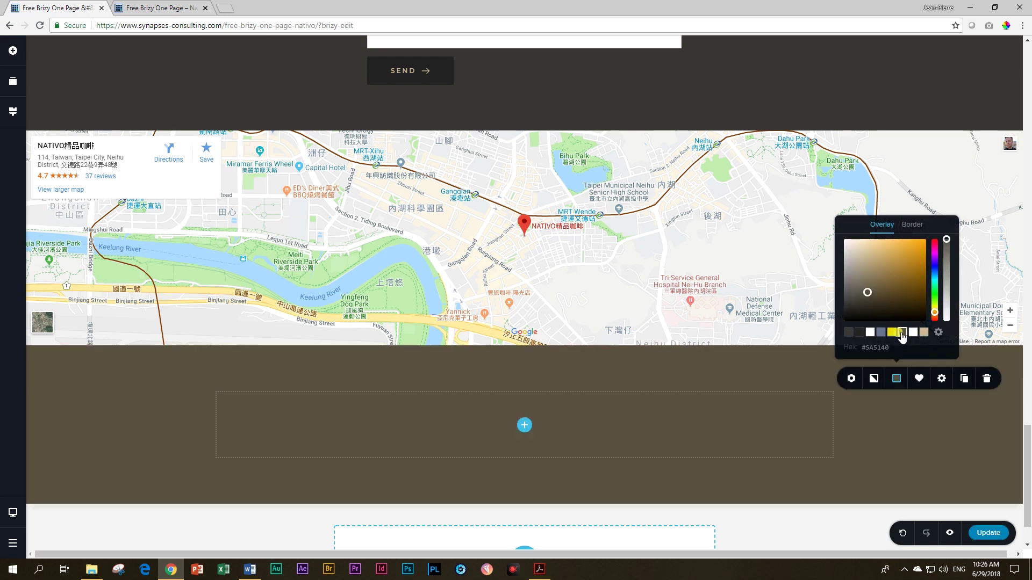
pyautogui.click(172, 443)
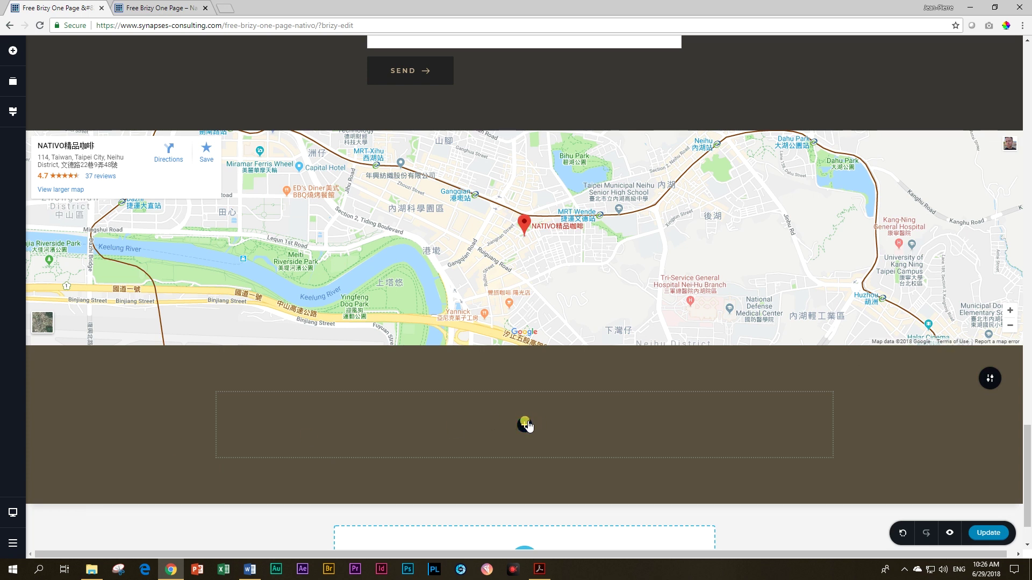
# Step: Add a column row, duplicate it to four columns, and drop an image into the first
pyautogui.click(13, 51)
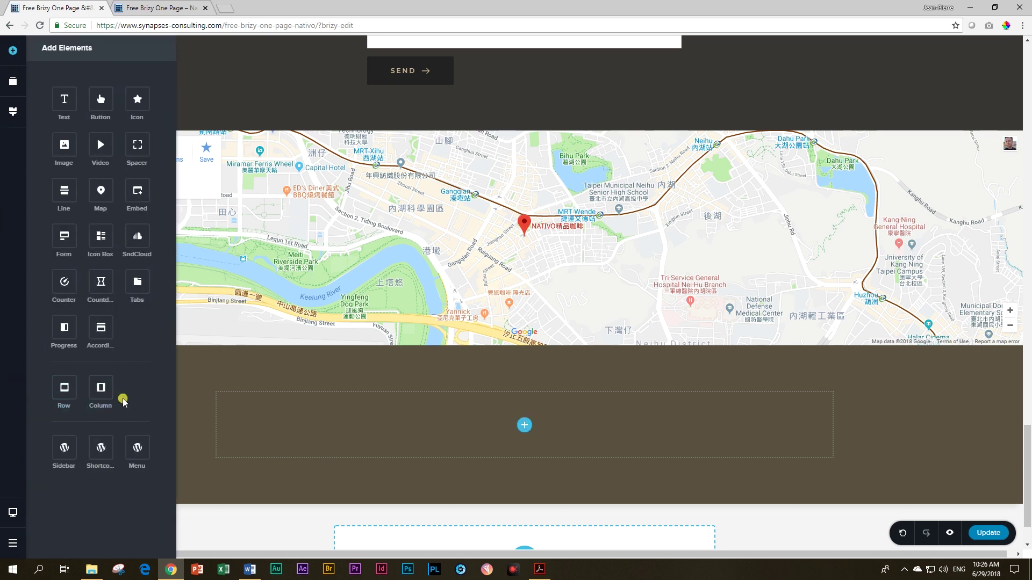
pyautogui.moveTo(95, 376); pyautogui.dragTo(525, 424)
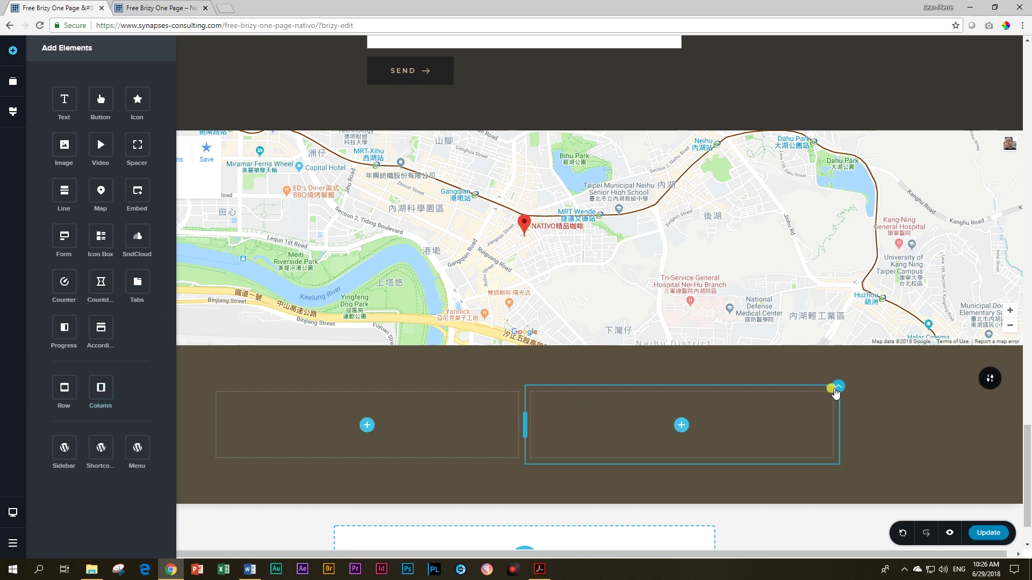
pyautogui.click(836, 392)
pyautogui.click(872, 363)
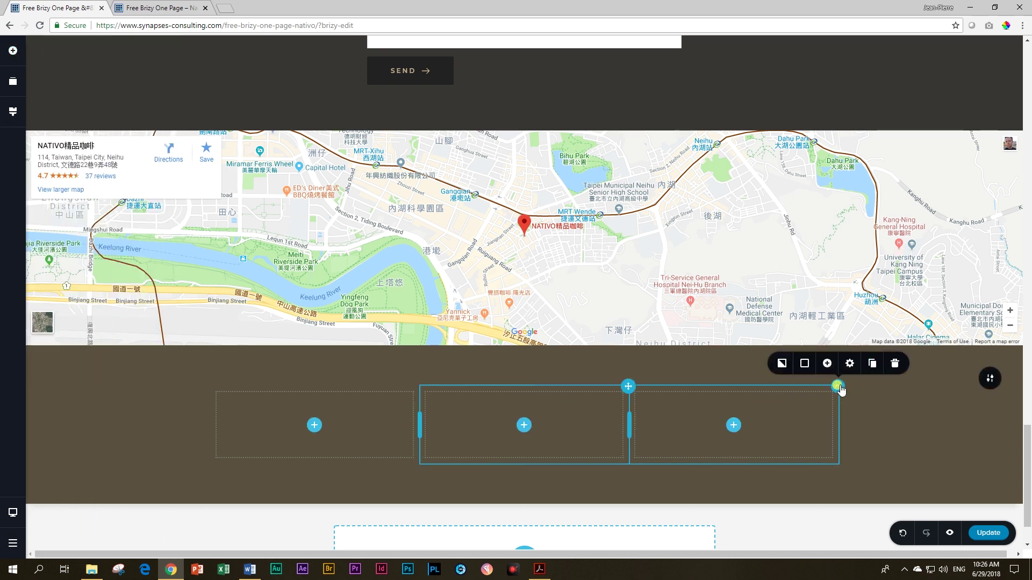
pyautogui.click(872, 364)
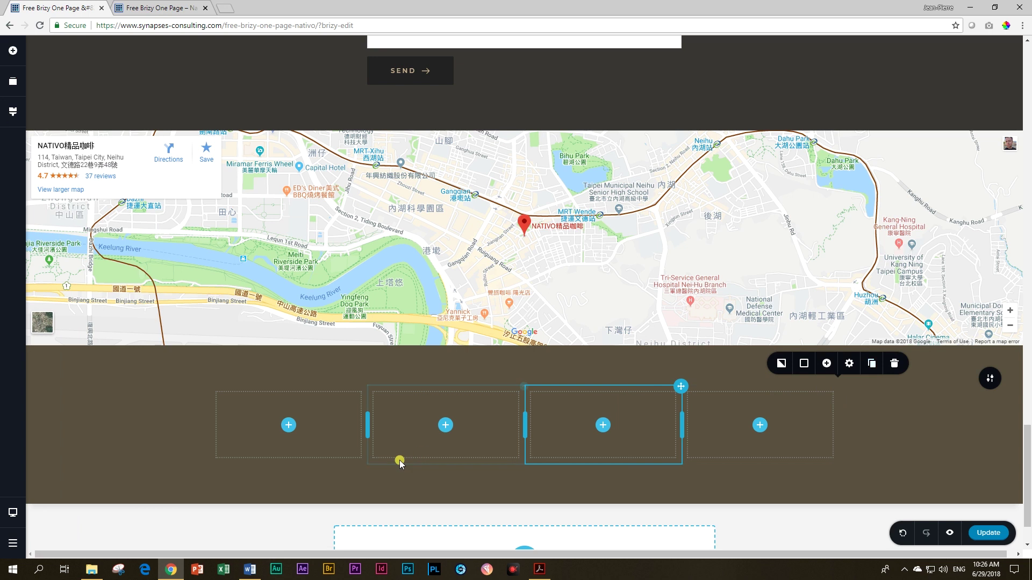
pyautogui.click(289, 425)
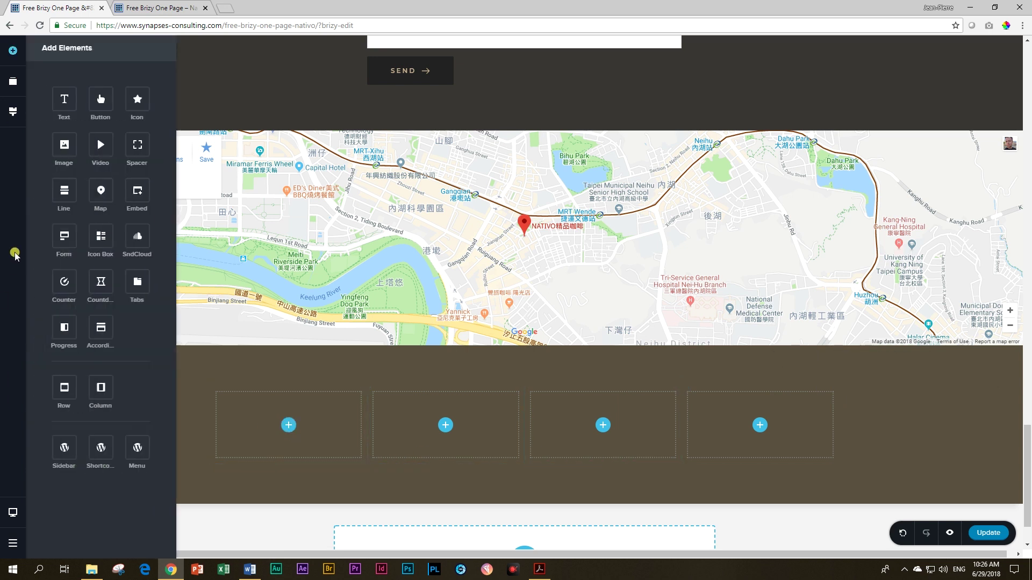
pyautogui.moveTo(69, 157); pyautogui.dragTo(285, 427)
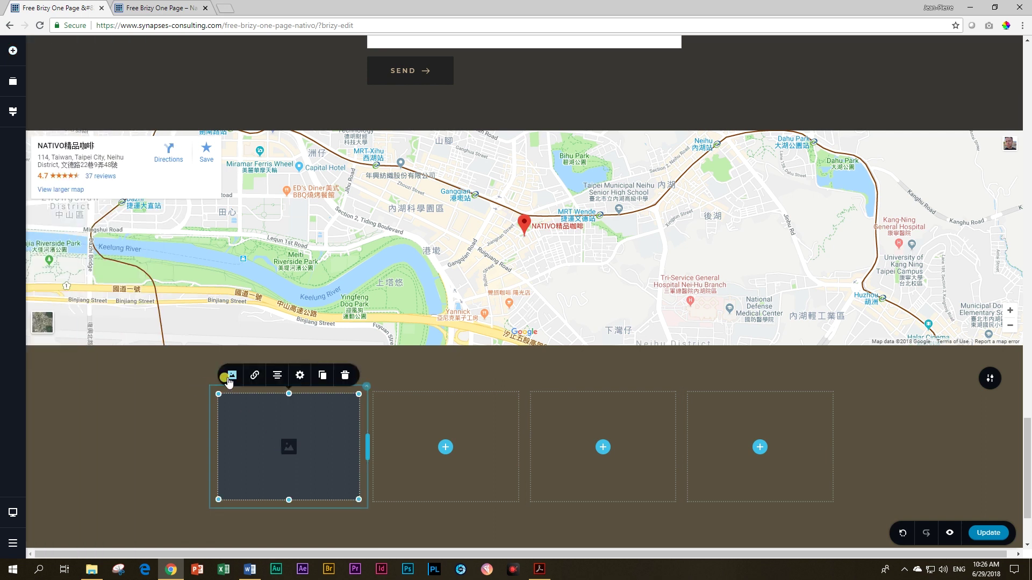
# Step: Set the image to the yellow NATIVO logo from the Media Library
pyautogui.click(231, 375)
pyautogui.click(252, 316)
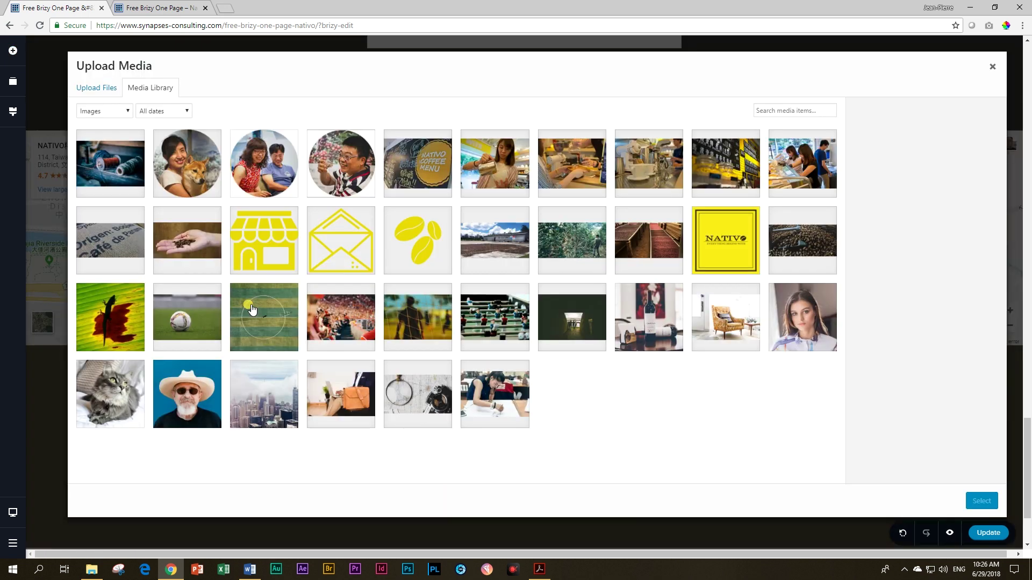
pyautogui.click(722, 247)
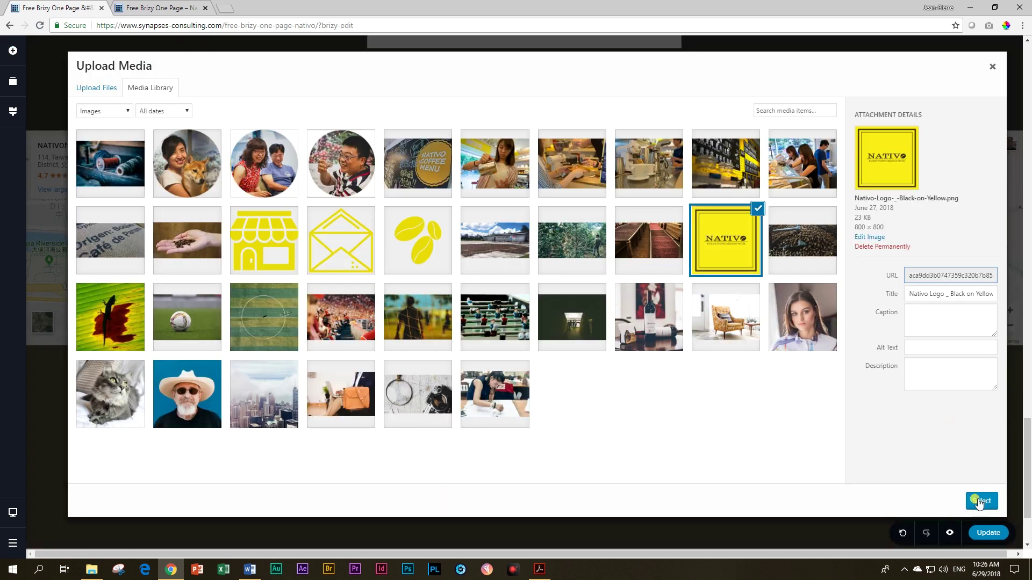
pyautogui.click(979, 502)
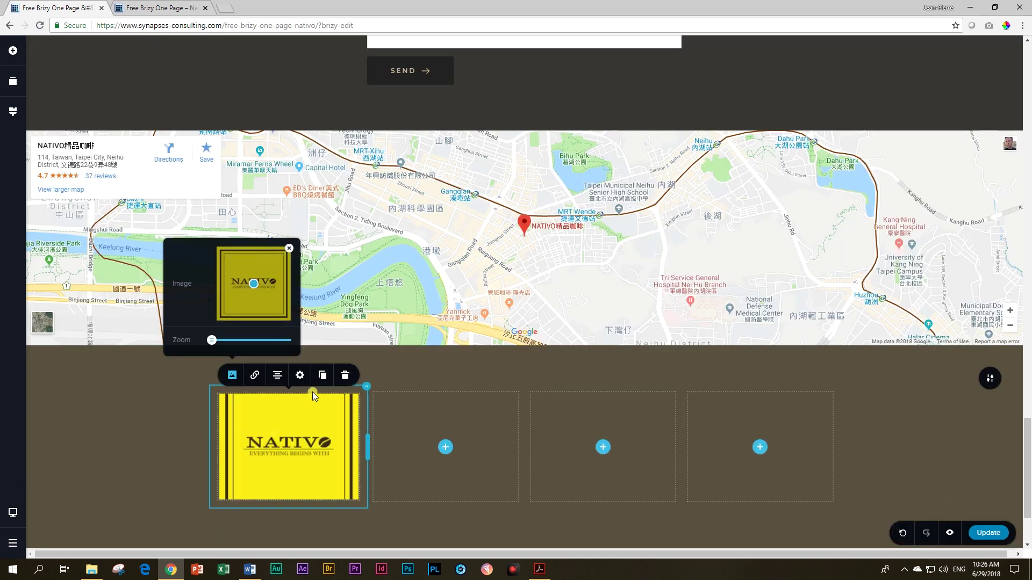
pyautogui.click(309, 395)
# Step: Set the logo height to 100%, shrink it, and align it right
pyautogui.click(300, 377)
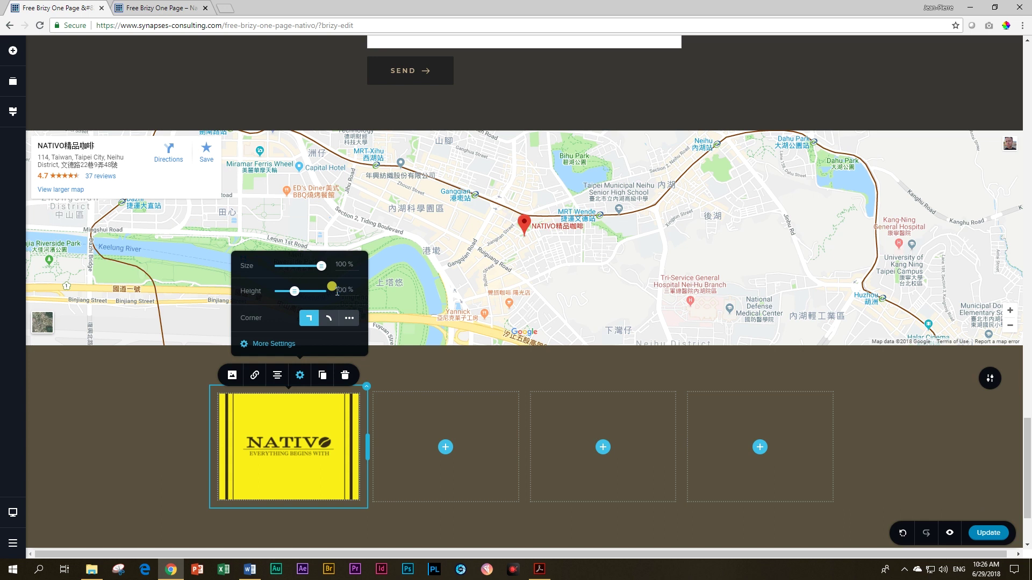
pyautogui.click(305, 373)
pyautogui.scroll(-3, 285, 437)
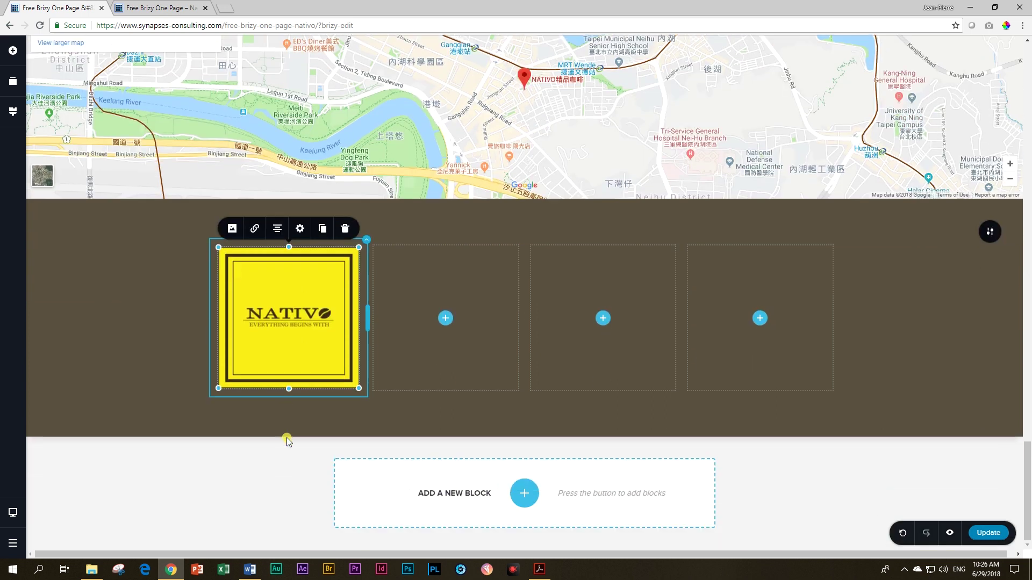
pyautogui.moveTo(358, 389); pyautogui.dragTo(327, 373)
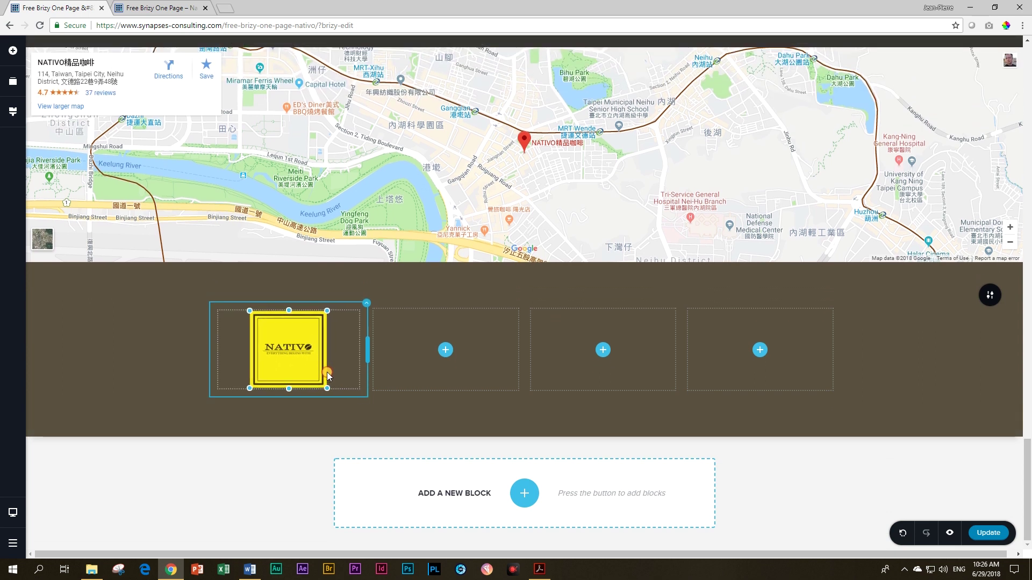
pyautogui.click(275, 292)
pyautogui.moveTo(316, 429)
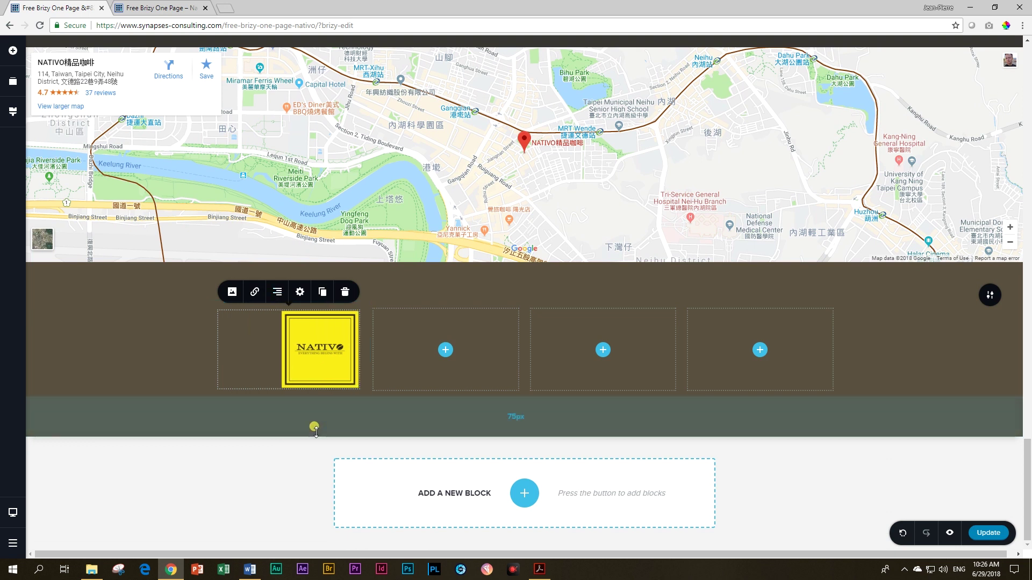
# Step: Add a text element to the second column and copy the address from the Nativo Coffee Shop block
pyautogui.click(444, 351)
pyautogui.moveTo(64, 99); pyautogui.dragTo(445, 353)
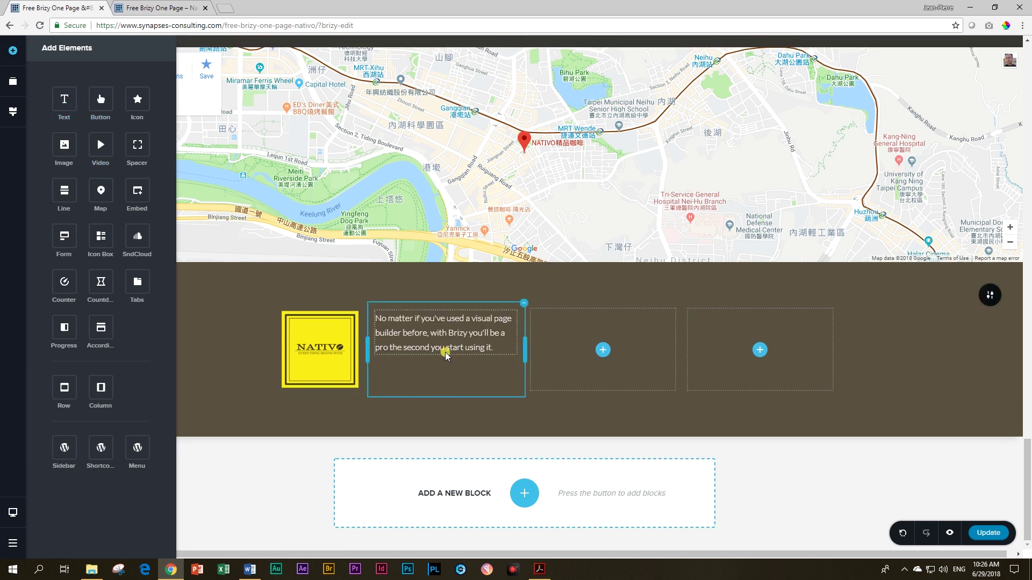
pyautogui.scroll(10, 457, 365)
pyautogui.scroll(7, 469, 375)
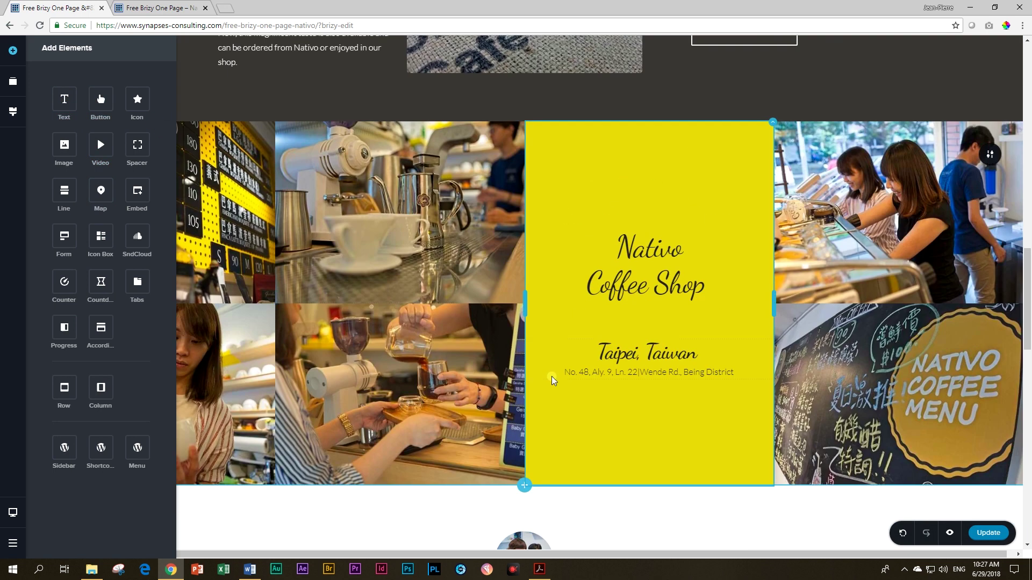
pyautogui.click(567, 372)
pyautogui.moveTo(564, 373); pyautogui.dragTo(735, 378)
pyautogui.hotkey('ctrl', 'c')
pyautogui.scroll(-15, 398, 380)
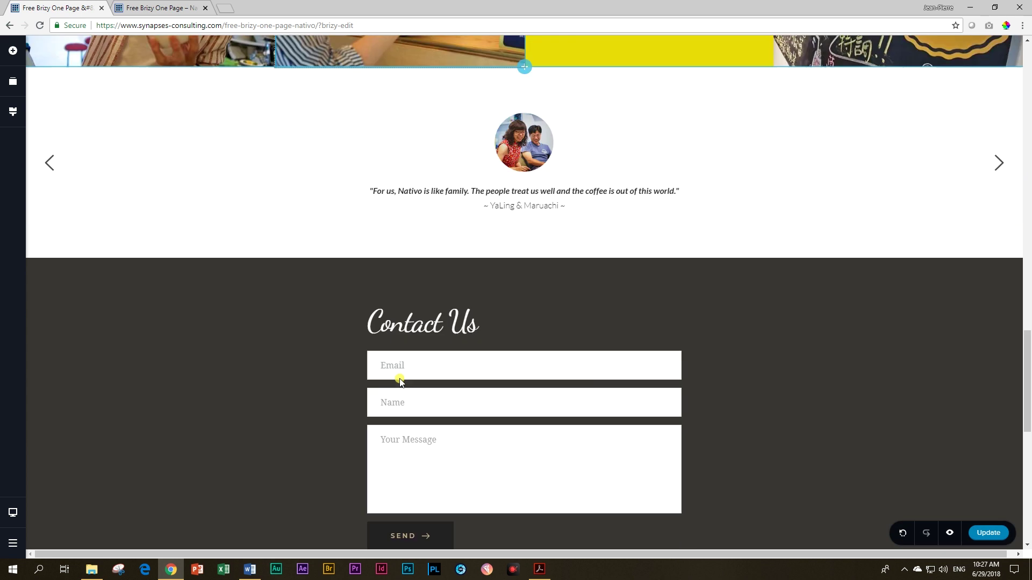
# Step: Paste the address over the placeholder, split it into three lines, and add an icon below
pyautogui.click(412, 451)
pyautogui.hotkey('ctrl', 'a')
pyautogui.hotkey('ctrl', 'v')
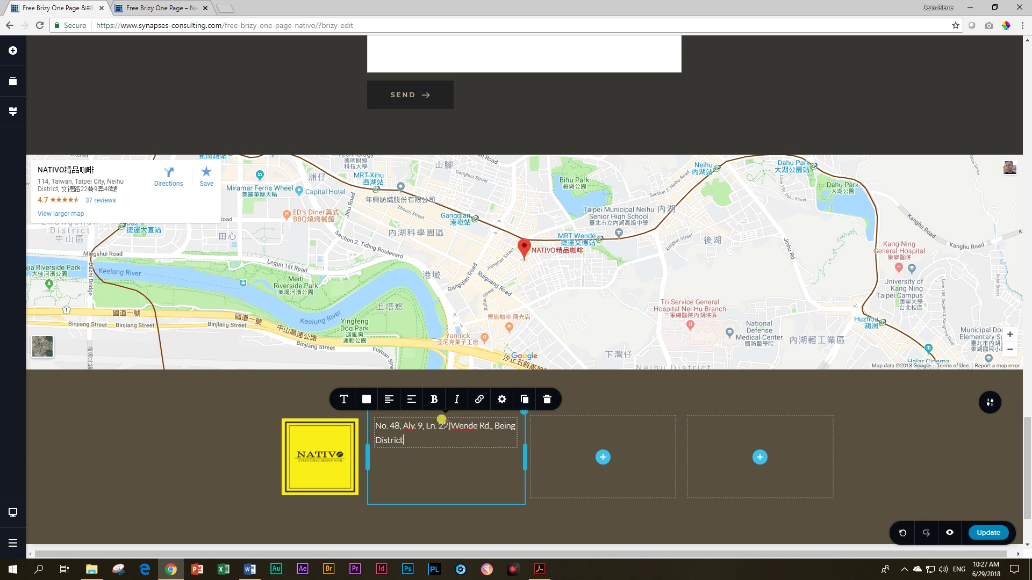
pyautogui.press('Return')
pyautogui.click(480, 438)
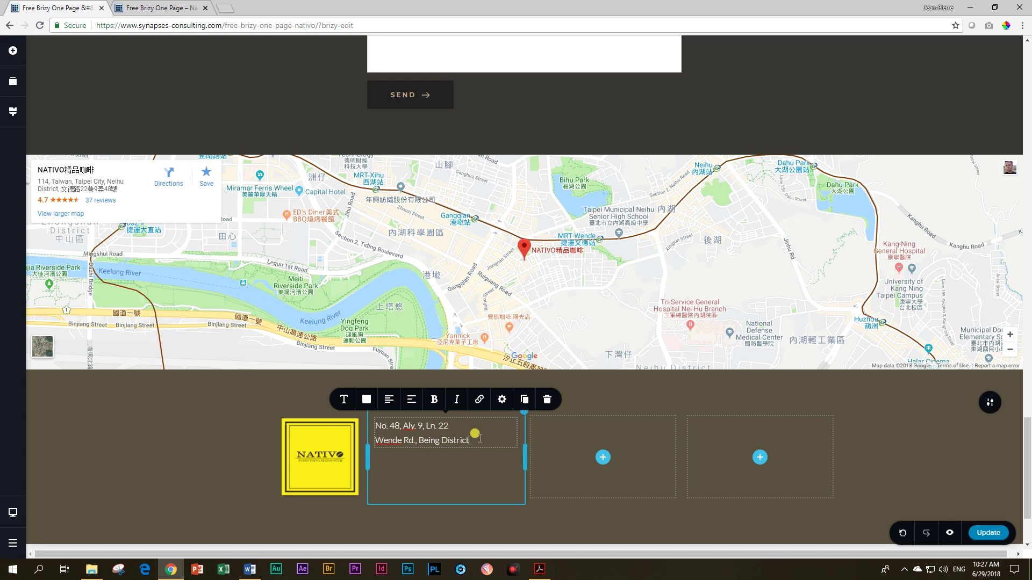
pyautogui.press('Return')
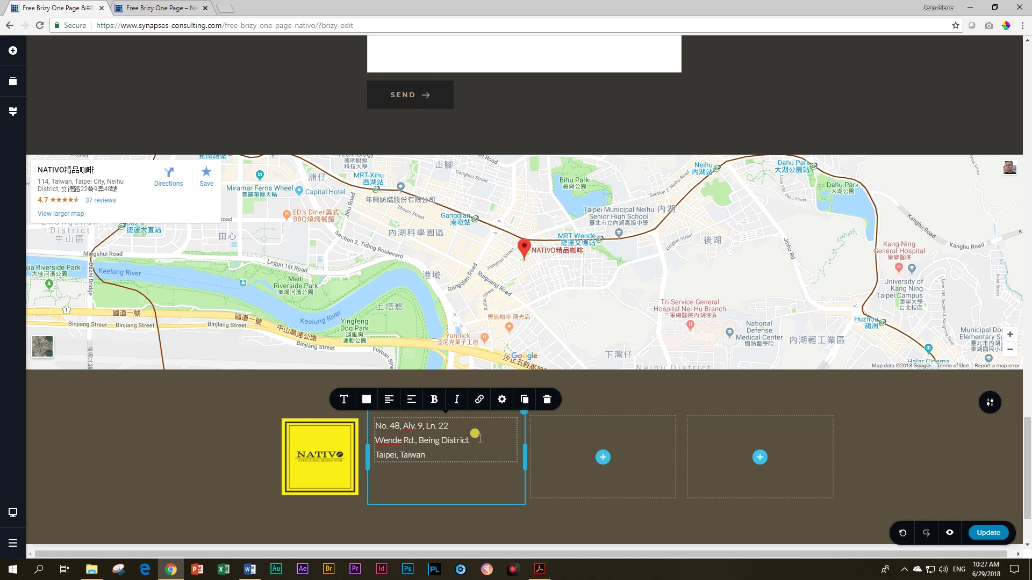
pyautogui.click(376, 484)
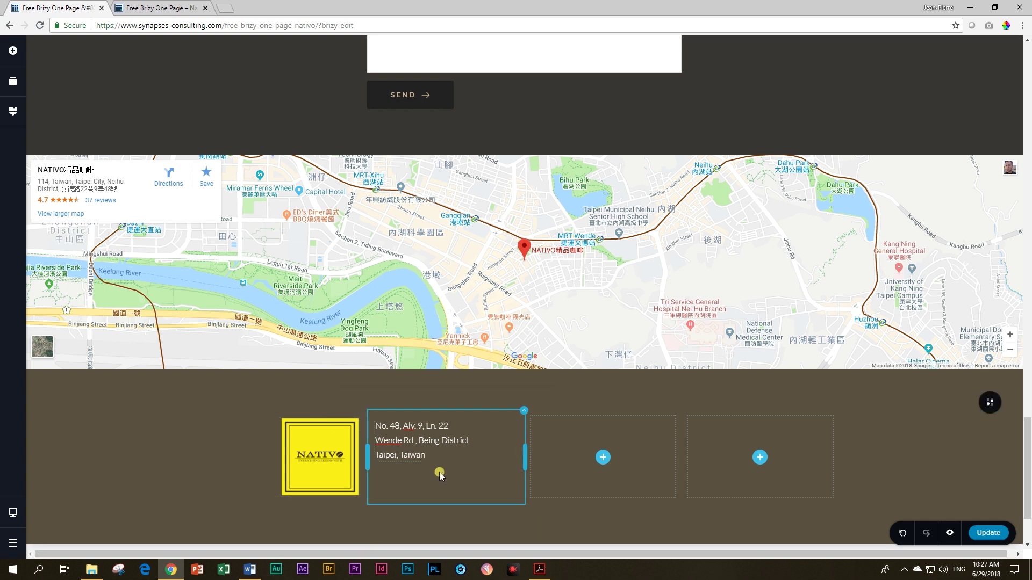
pyautogui.click(13, 50)
pyautogui.moveTo(137, 99); pyautogui.dragTo(385, 481)
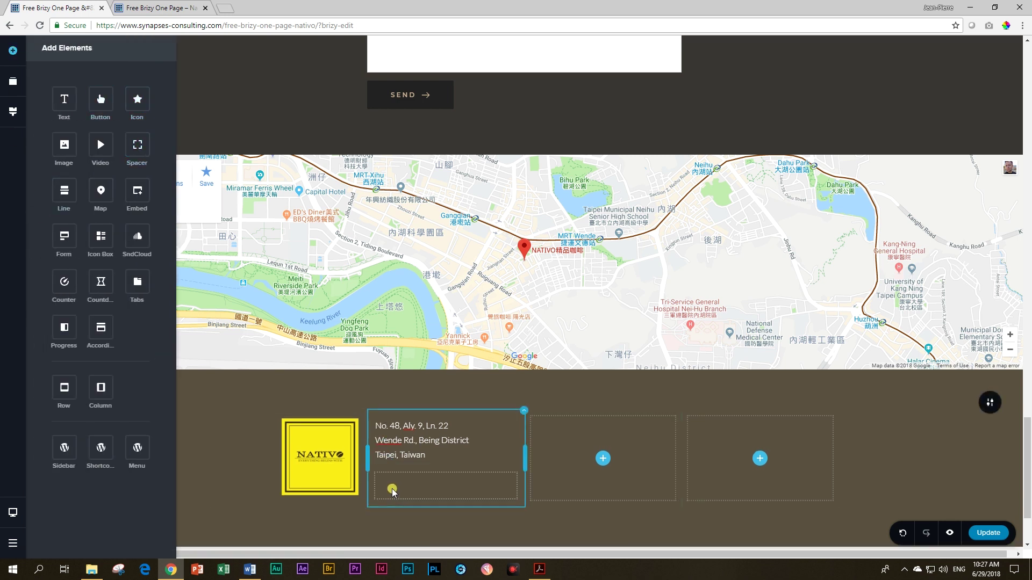
# Step: Left-align the new icon and colour it yellow #E9DC06
pyautogui.click(445, 486)
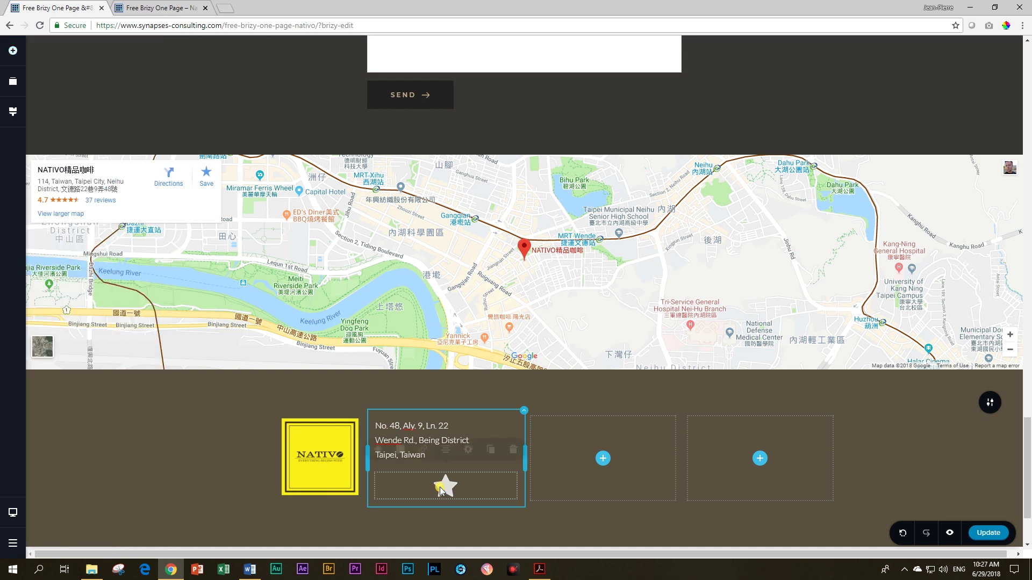
pyautogui.click(446, 456)
pyautogui.click(446, 456)
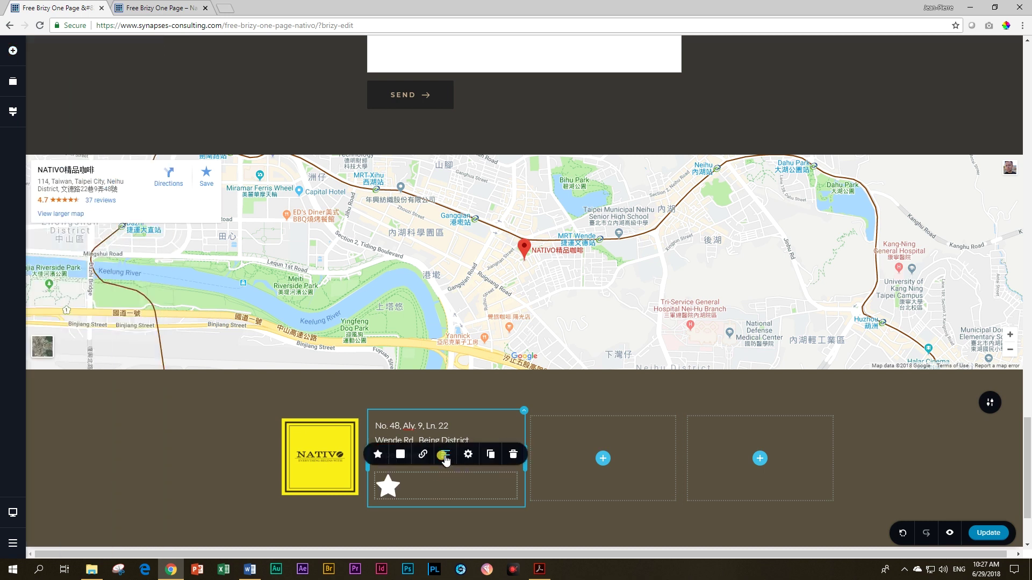
pyautogui.click(400, 454)
pyautogui.click(396, 407)
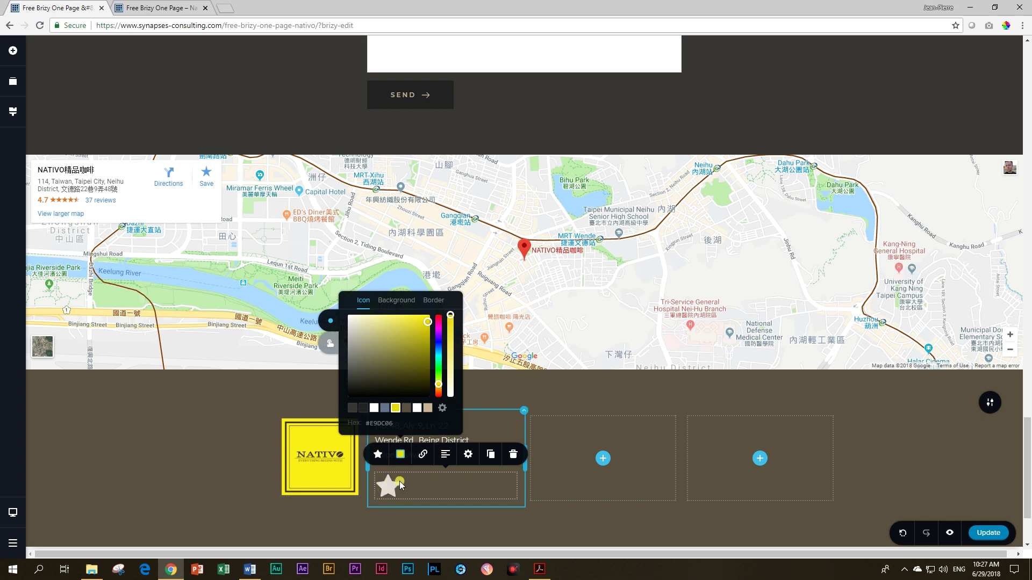
# Step: Swap the icon for the square 'facebook' glyph and slightly enlarge the NATIVO logo
pyautogui.click(377, 456)
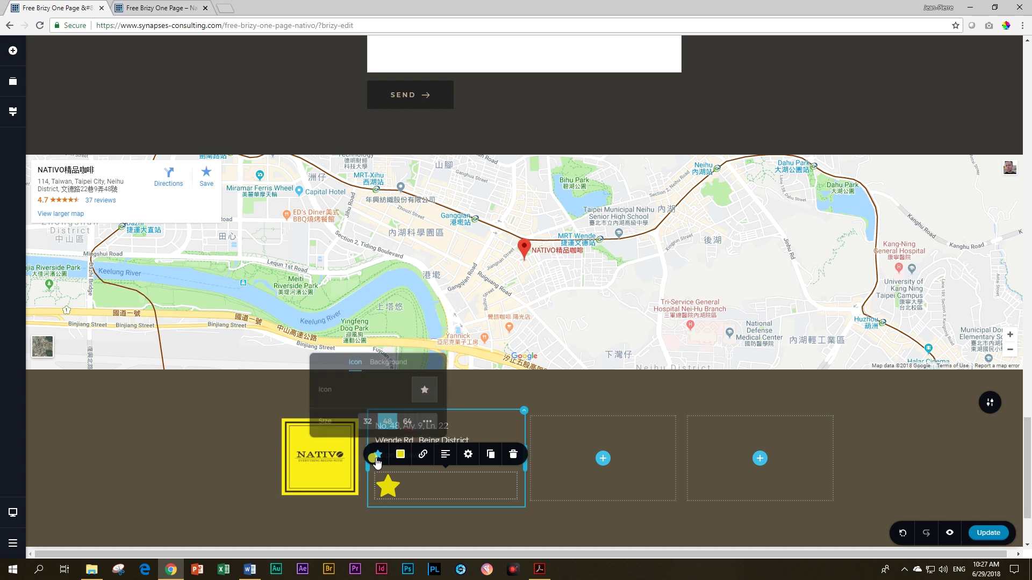
pyautogui.click(422, 390)
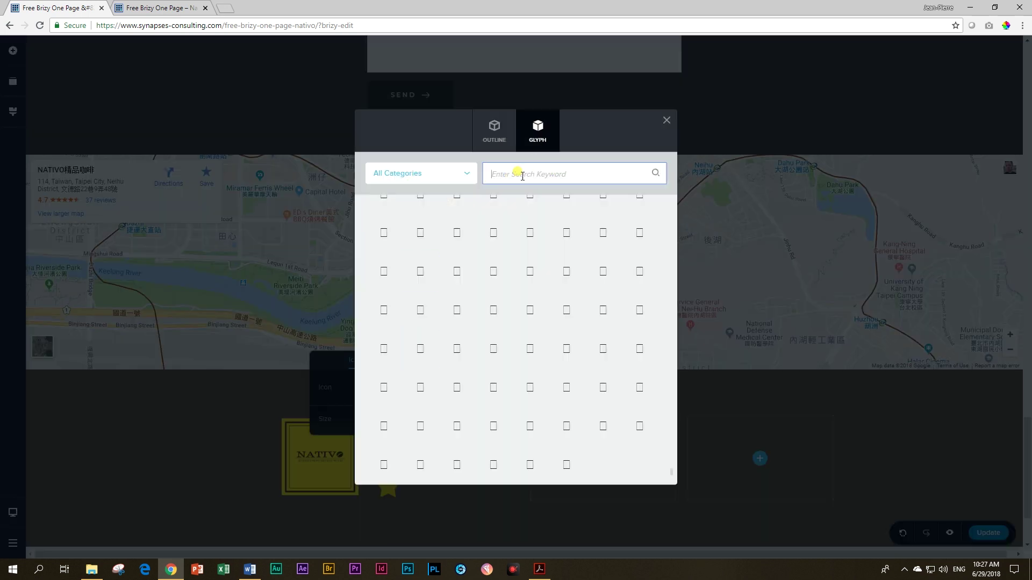
pyautogui.write('facebook')
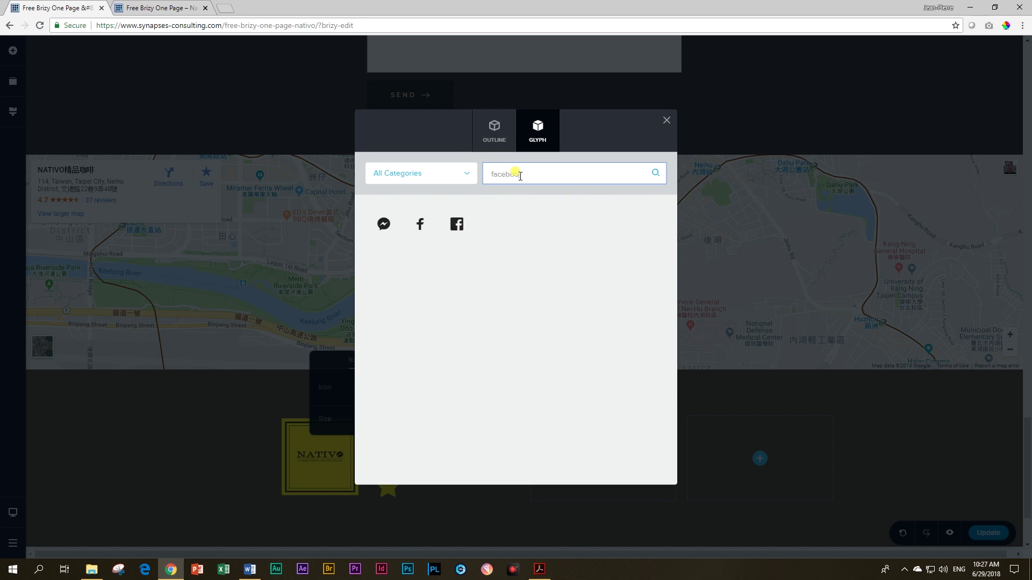
pyautogui.click(456, 224)
pyautogui.click(253, 490)
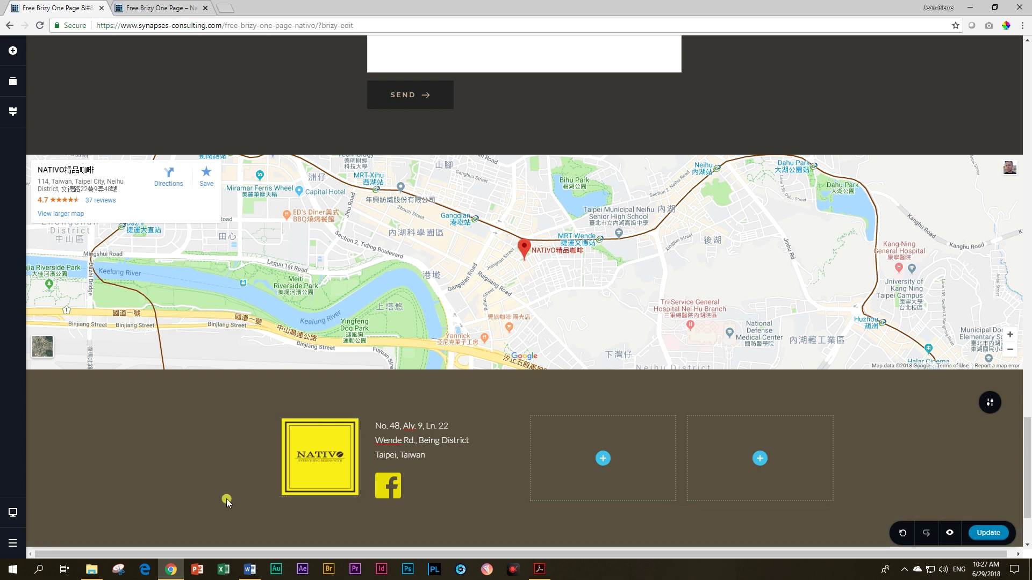
pyautogui.click(316, 483)
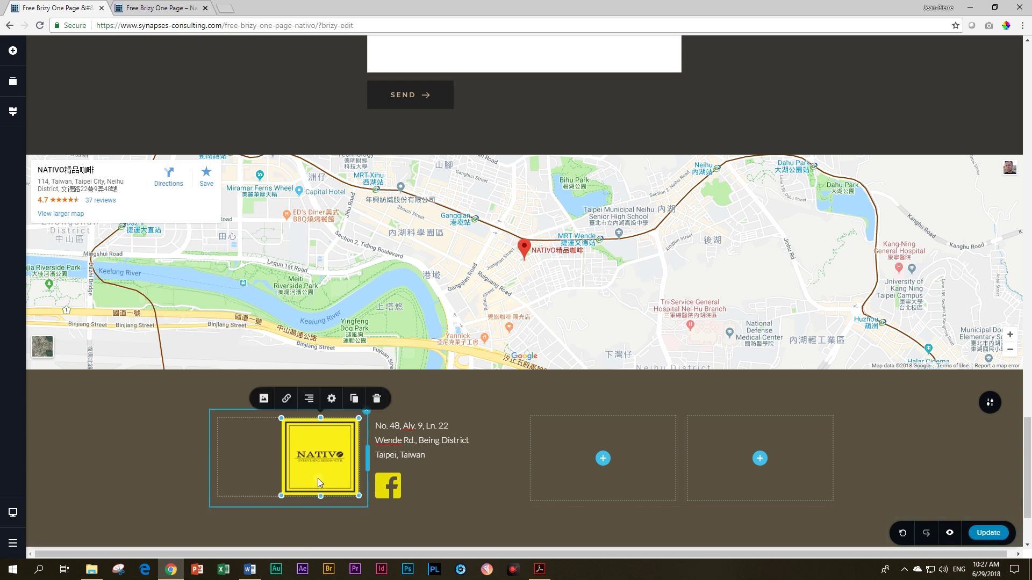
pyautogui.moveTo(281, 495); pyautogui.dragTo(221, 494)
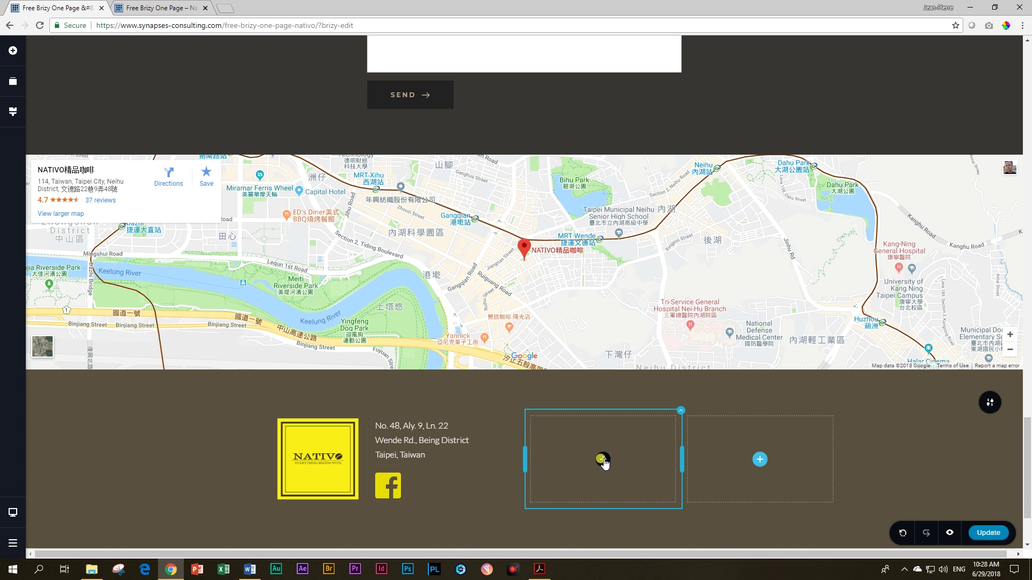
# Step: Add a text block to the third column listing Our Beans, The Store and Contact Us
pyautogui.click(12, 53)
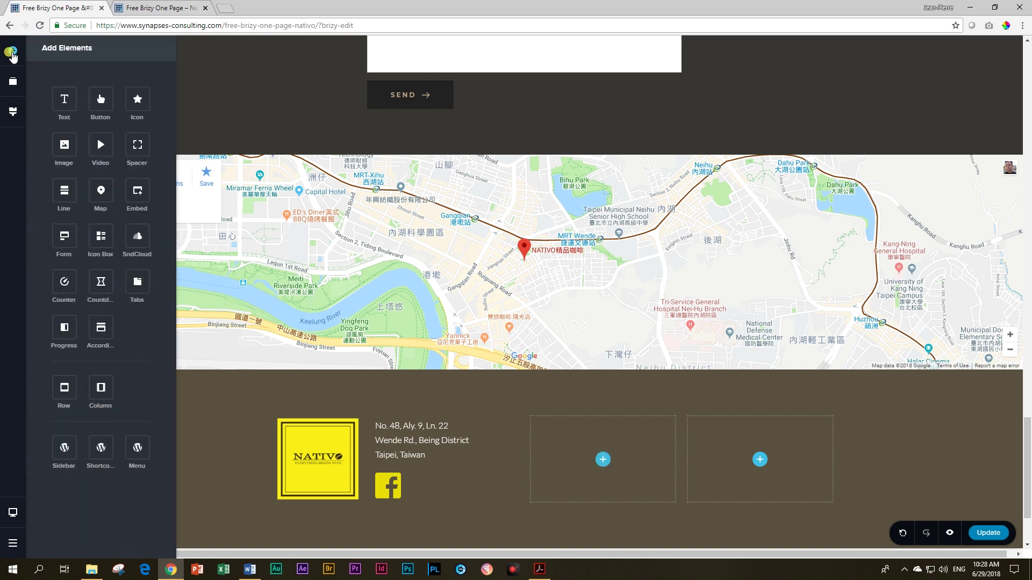
pyautogui.moveTo(63, 98); pyautogui.dragTo(593, 454)
pyautogui.click(575, 428)
pyautogui.tripleClick(575, 427)
pyautogui.write('O')
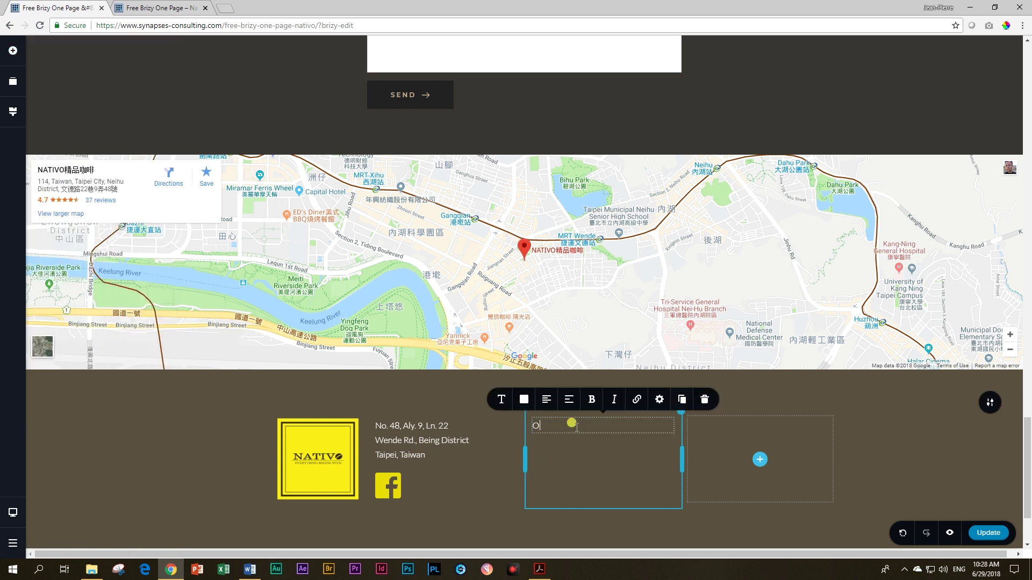
pyautogui.write('ur Beans')
pyautogui.press('Return')
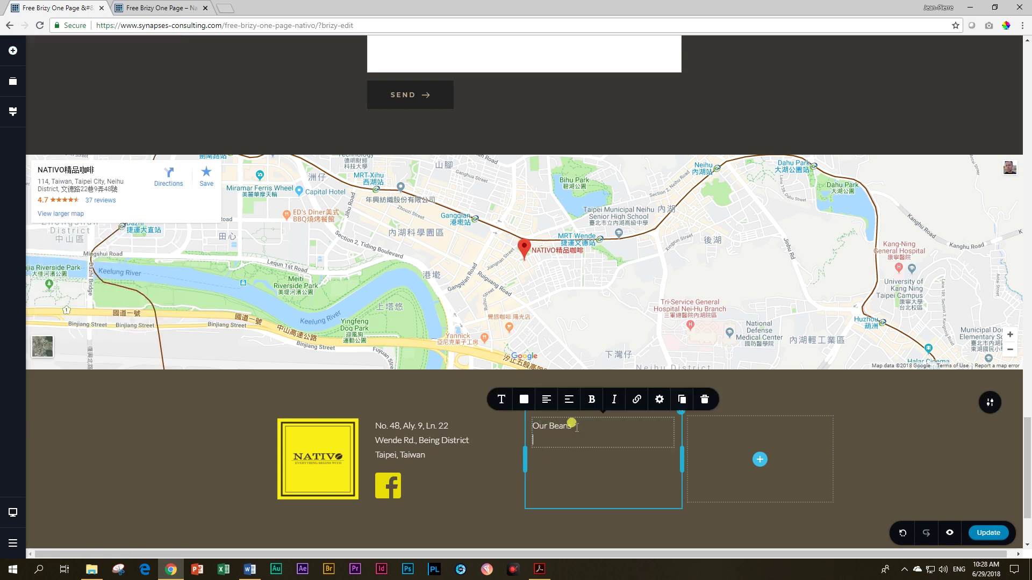
pyautogui.write('The Store')
pyautogui.press('Return')
pyautogui.write('Contact Us')
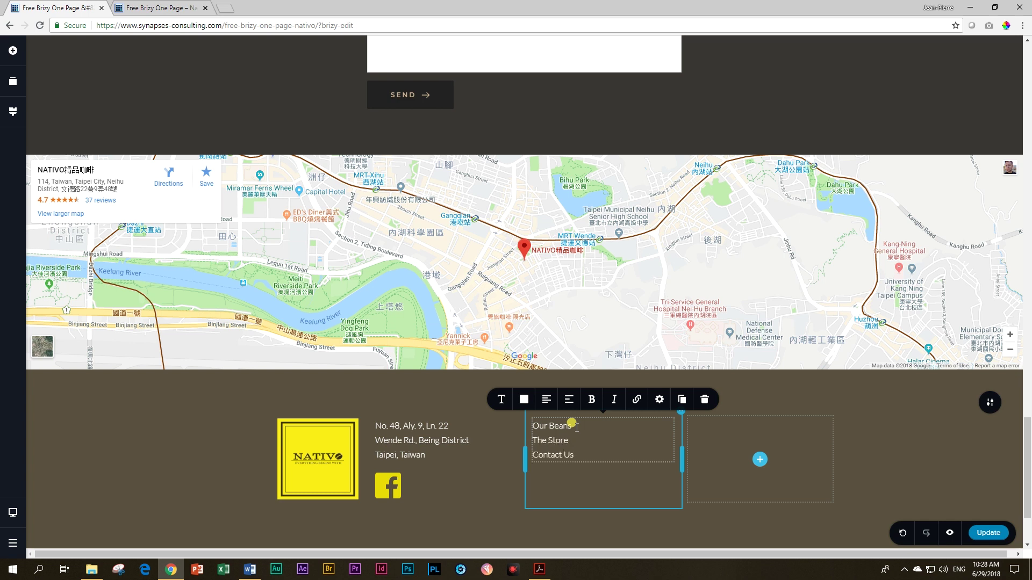
# Step: Reduce the footer's padding to 28px top and 15px bottom
pyautogui.click(887, 468)
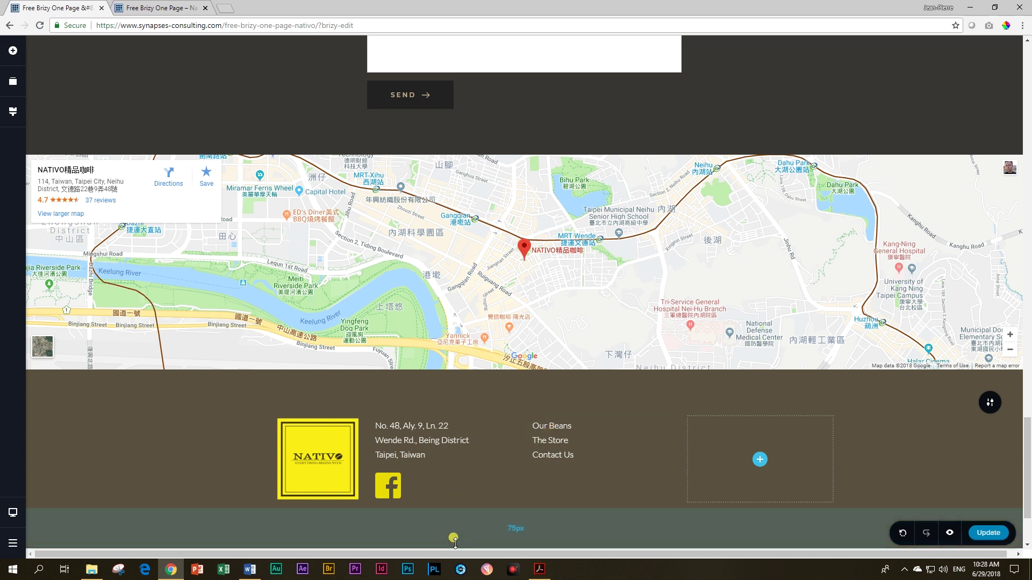
pyautogui.moveTo(454, 536); pyautogui.dragTo(455, 512)
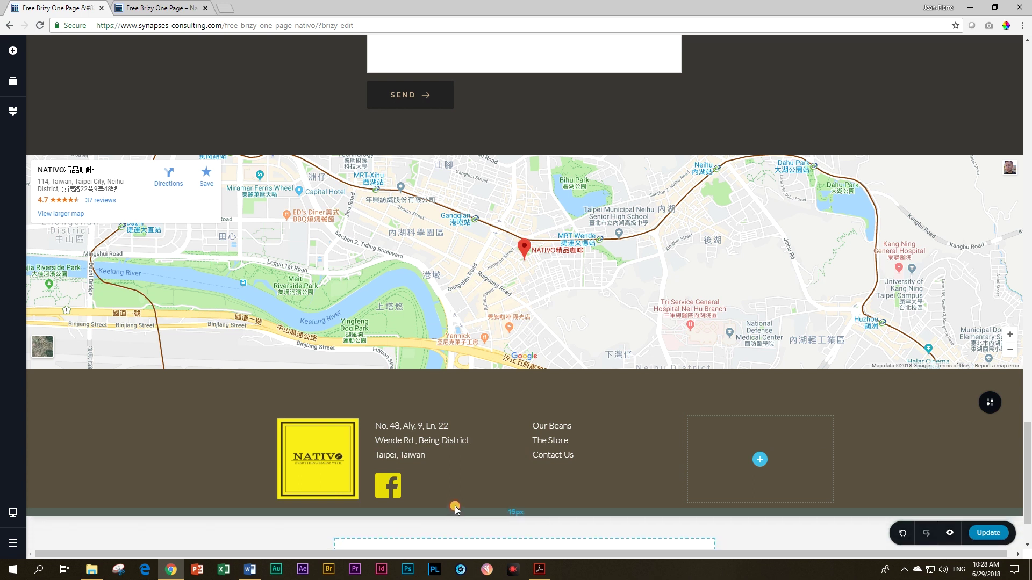
pyautogui.moveTo(422, 410); pyautogui.dragTo(421, 370)
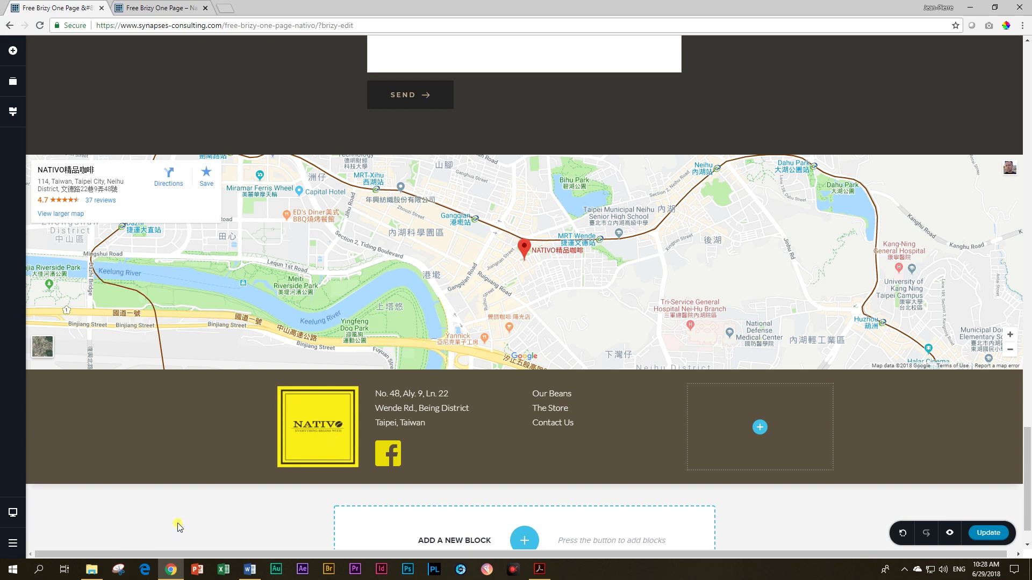
# Step: Preview the page in a new tab, then return to the editor and review the footer
pyautogui.click(947, 534)
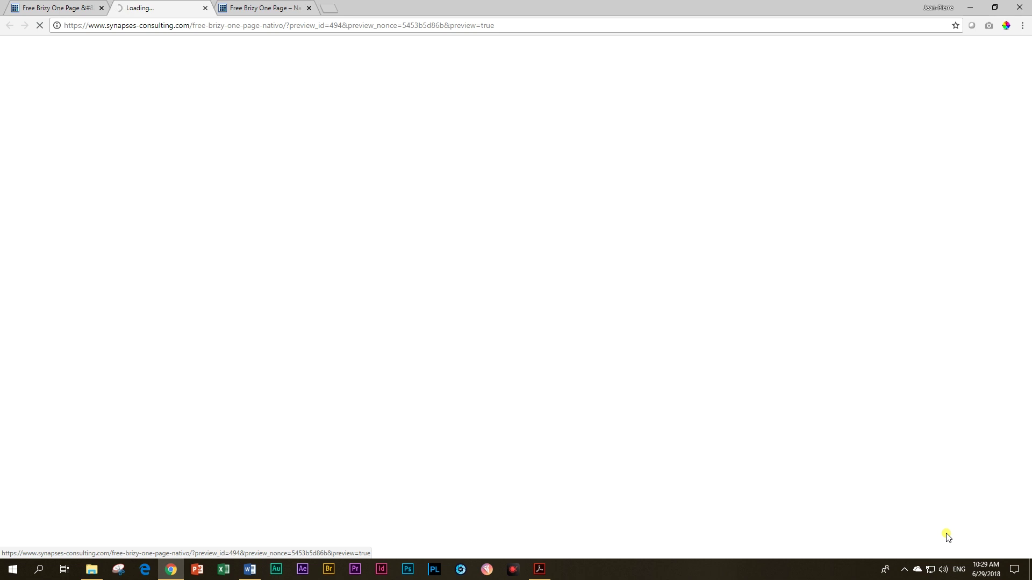
pyautogui.click(72, 8)
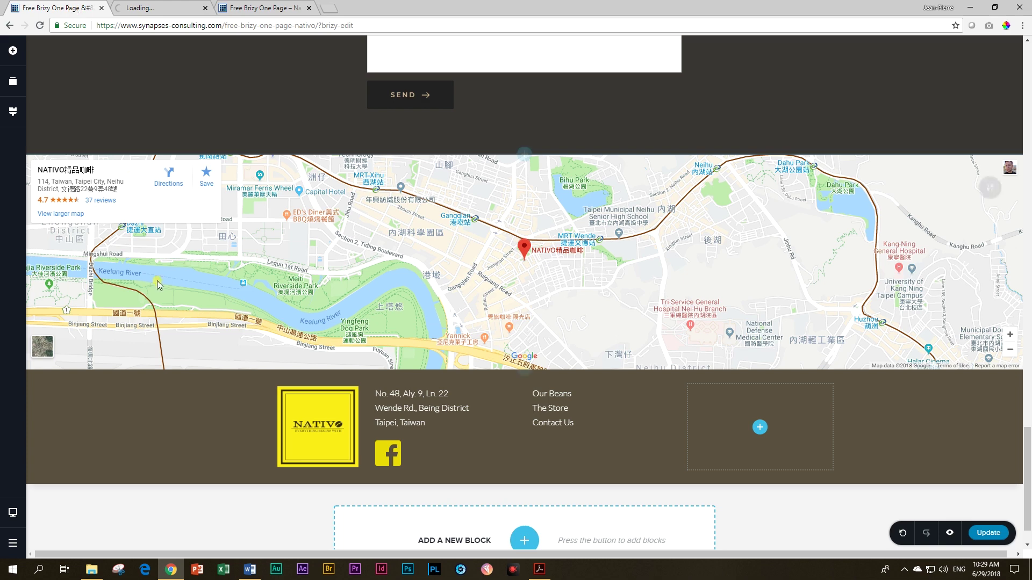
pyautogui.scroll(20, 189, 382)
pyautogui.scroll(10, 192, 381)
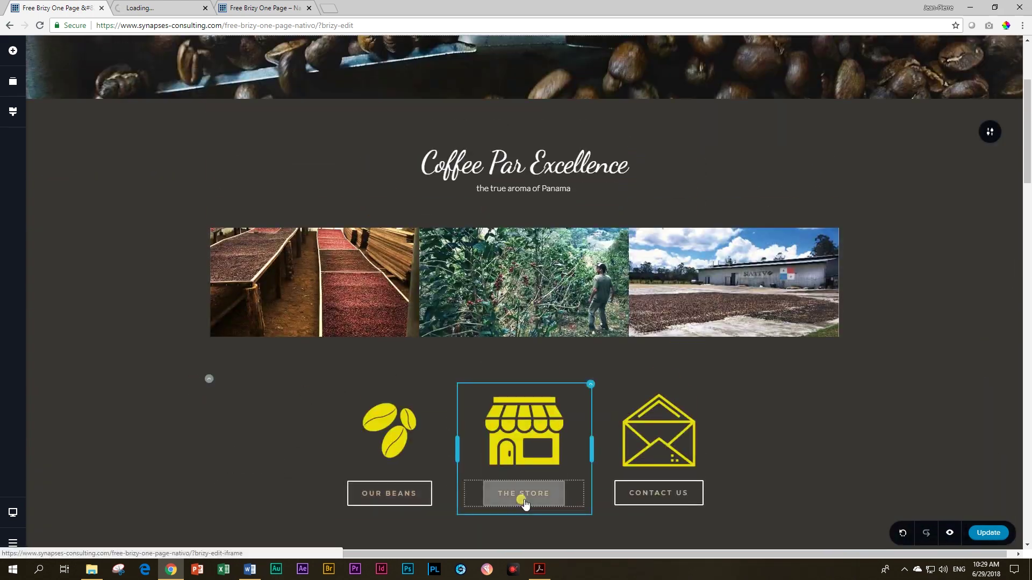
pyautogui.scroll(-1, 591, 494)
pyautogui.scroll(3, 618, 494)
pyautogui.scroll(-10, 626, 495)
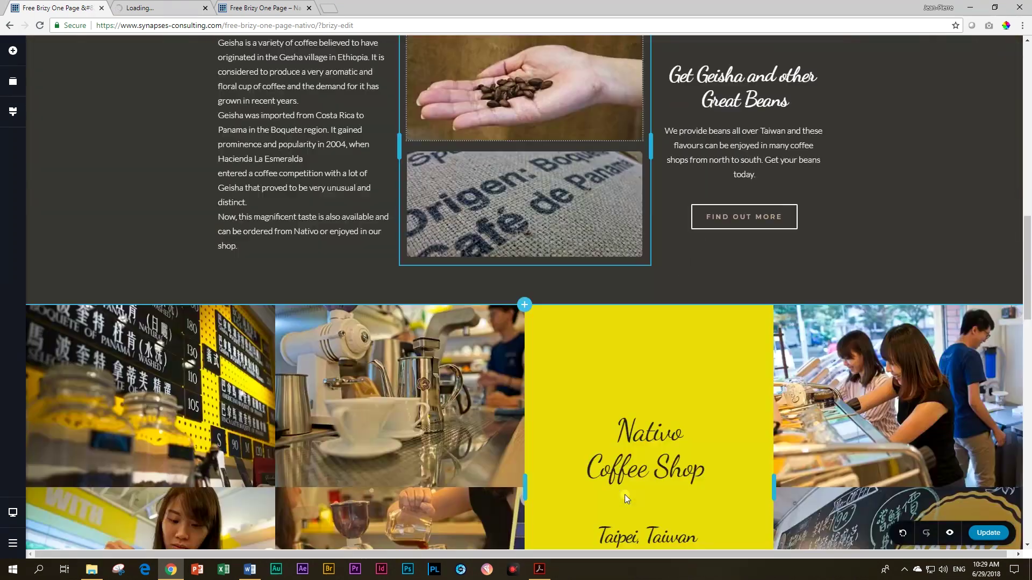
pyautogui.scroll(-15, 624, 494)
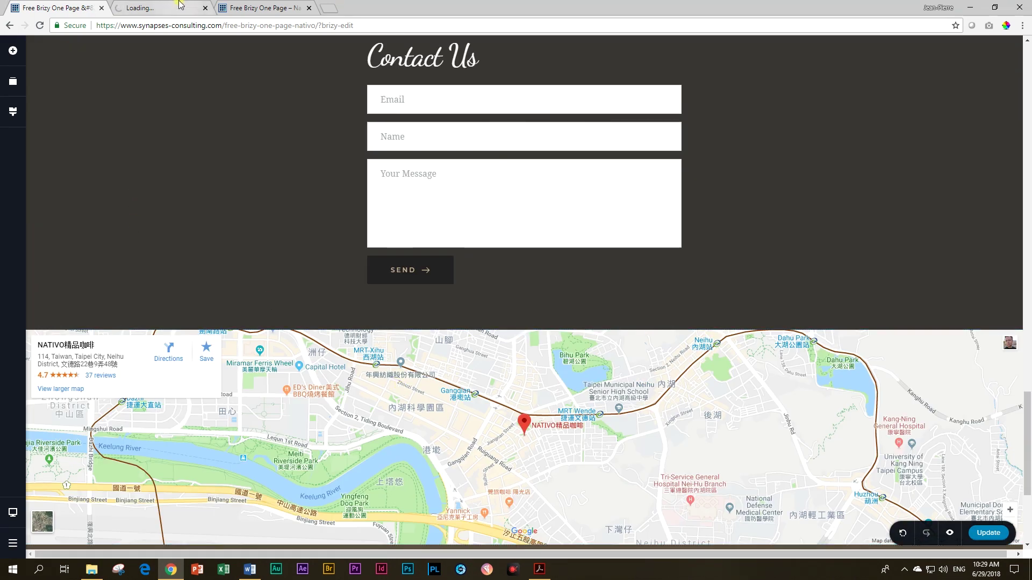
# Step: Close the preview tab and the other site tab, leaving only the editor
pyautogui.click(176, 5)
pyautogui.click(206, 8)
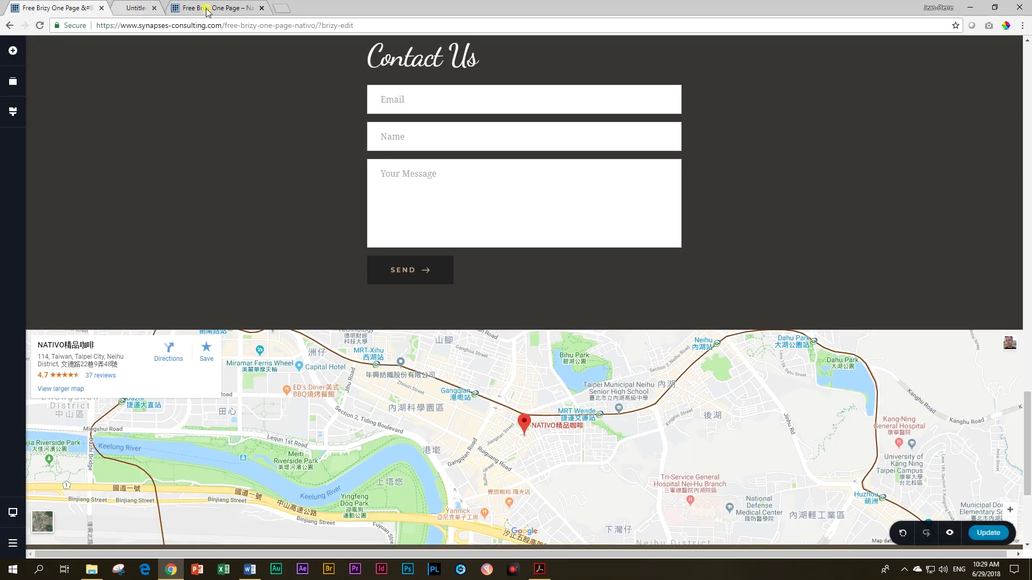
pyautogui.click(204, 8)
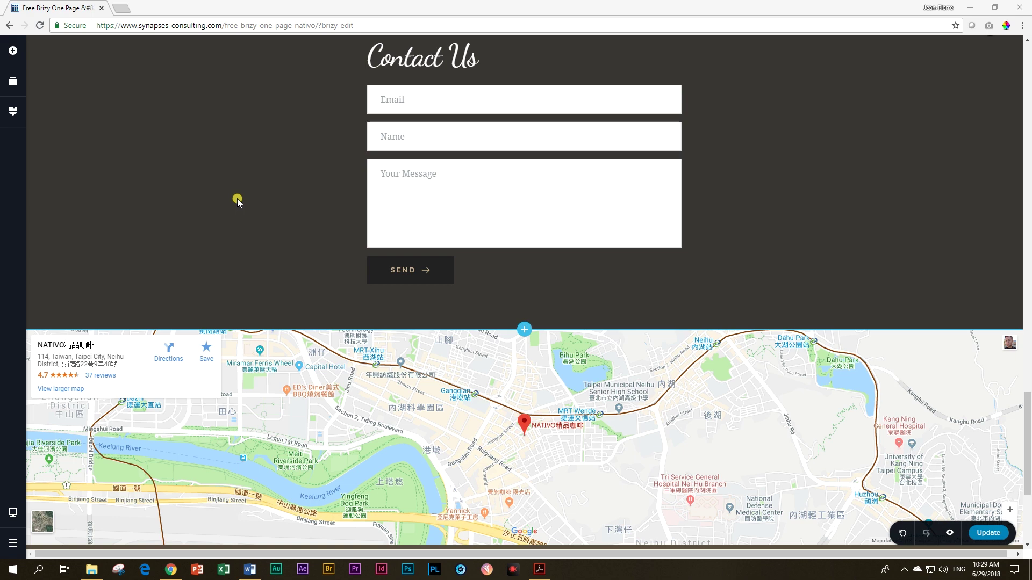
pyautogui.scroll(20, 276, 276)
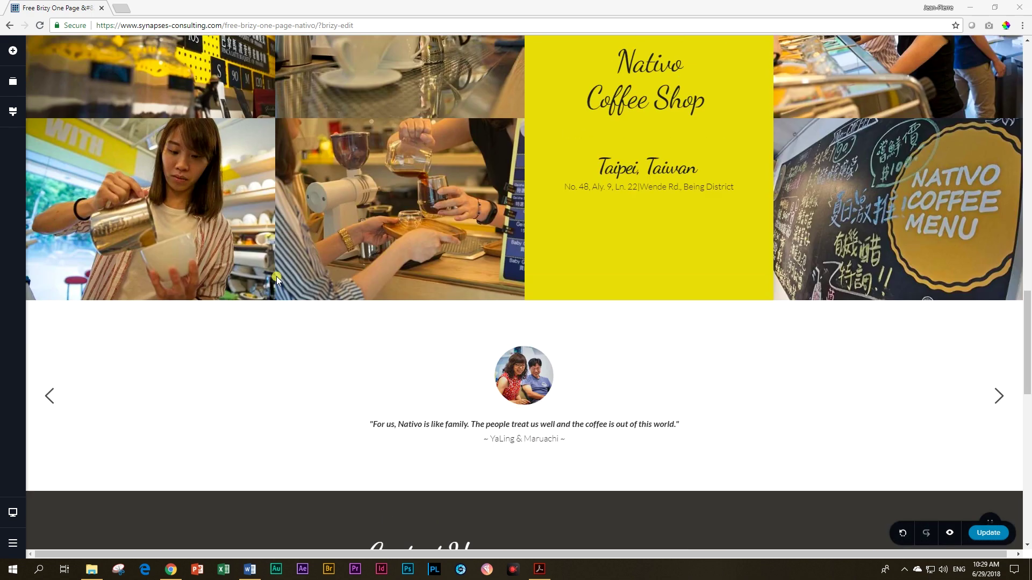
pyautogui.scroll(4, 276, 277)
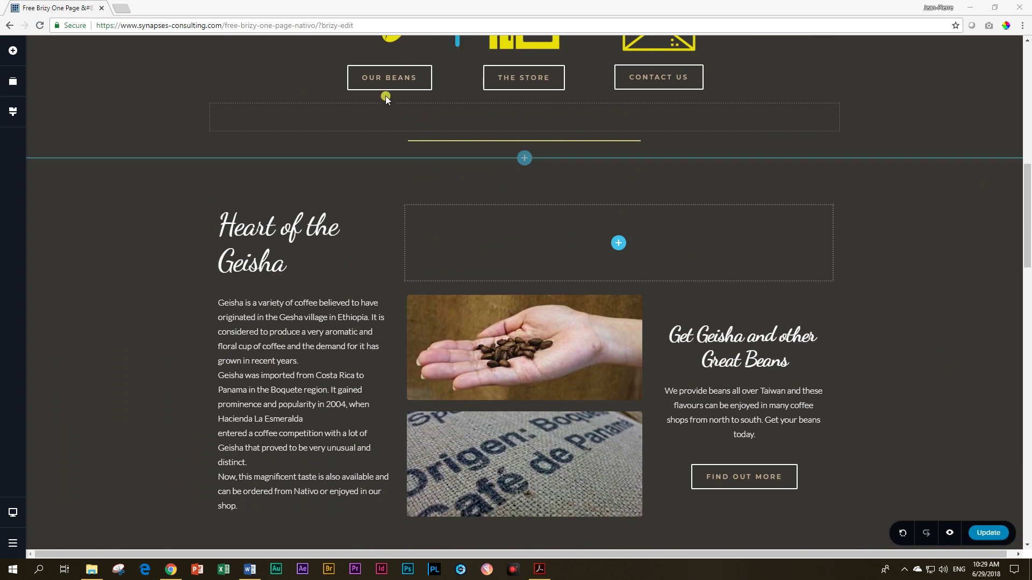
# Step: Open the OUR BEANS button's link settings and switch to an in-page section link
pyautogui.click(381, 75)
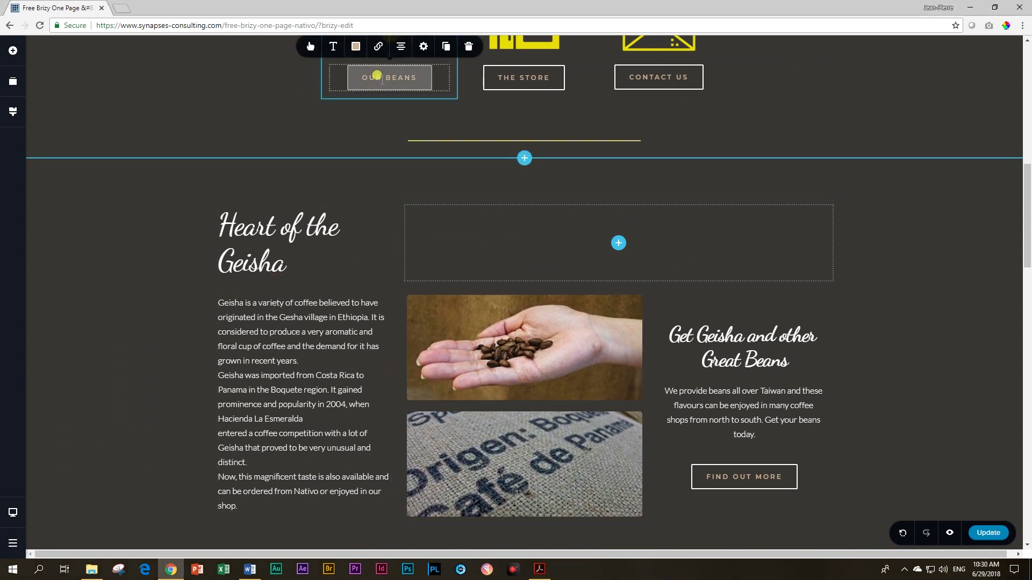
pyautogui.click(378, 76)
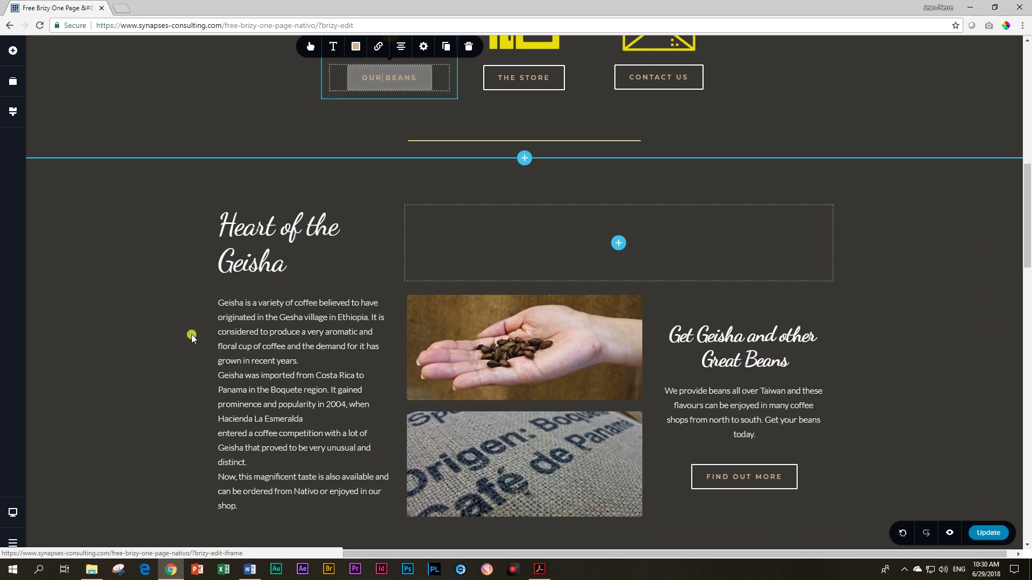
pyautogui.scroll(5, 417, 258)
pyautogui.scroll(2, 418, 275)
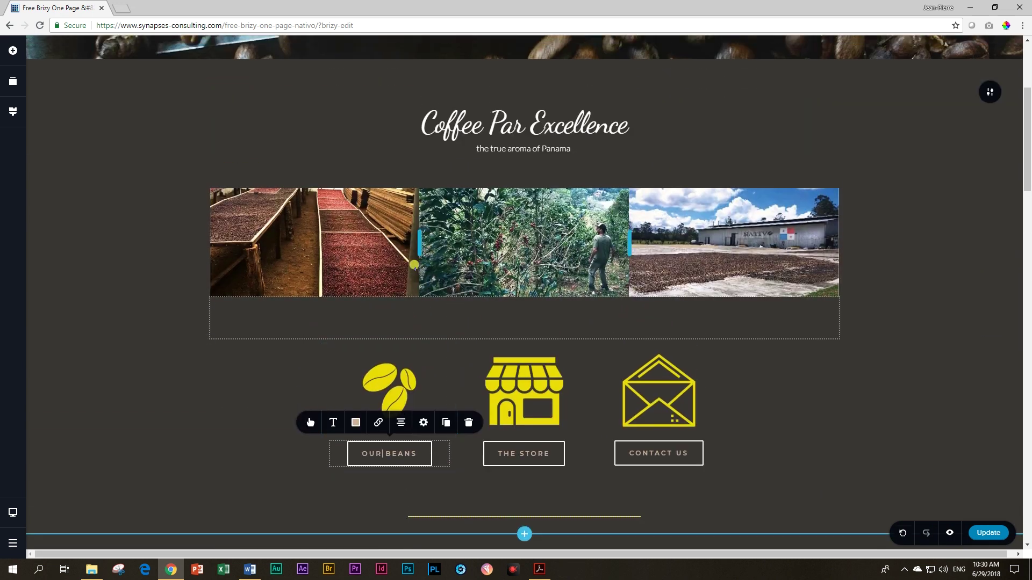
pyautogui.scroll(-3, 382, 456)
pyautogui.scroll(-4, 384, 456)
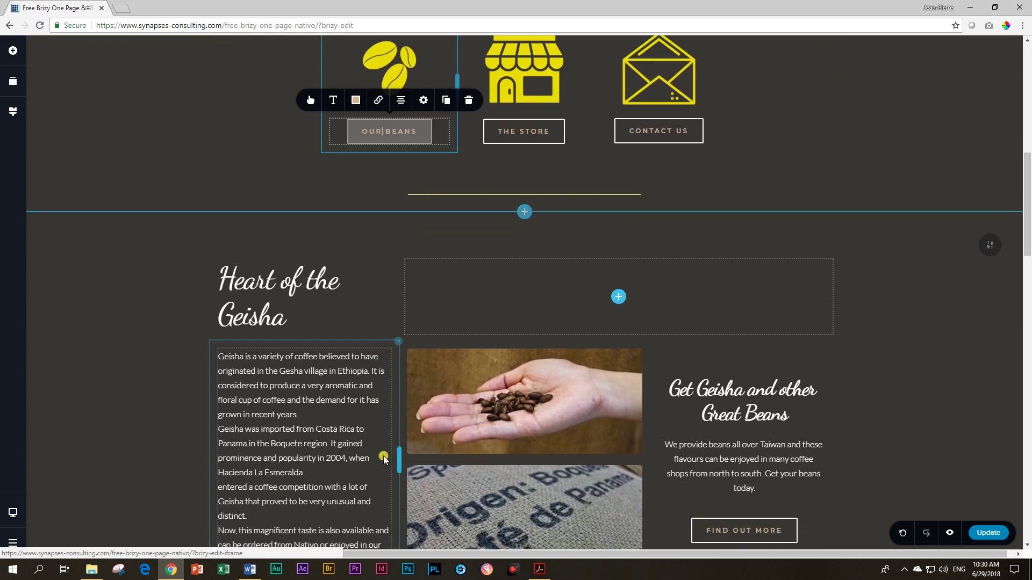
pyautogui.scroll(3, 383, 457)
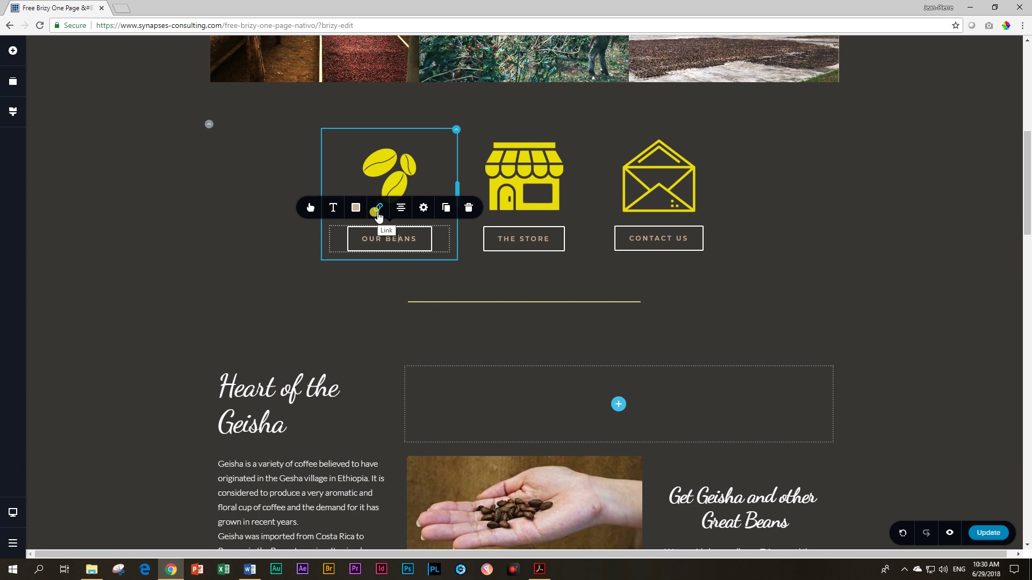
pyautogui.click(379, 213)
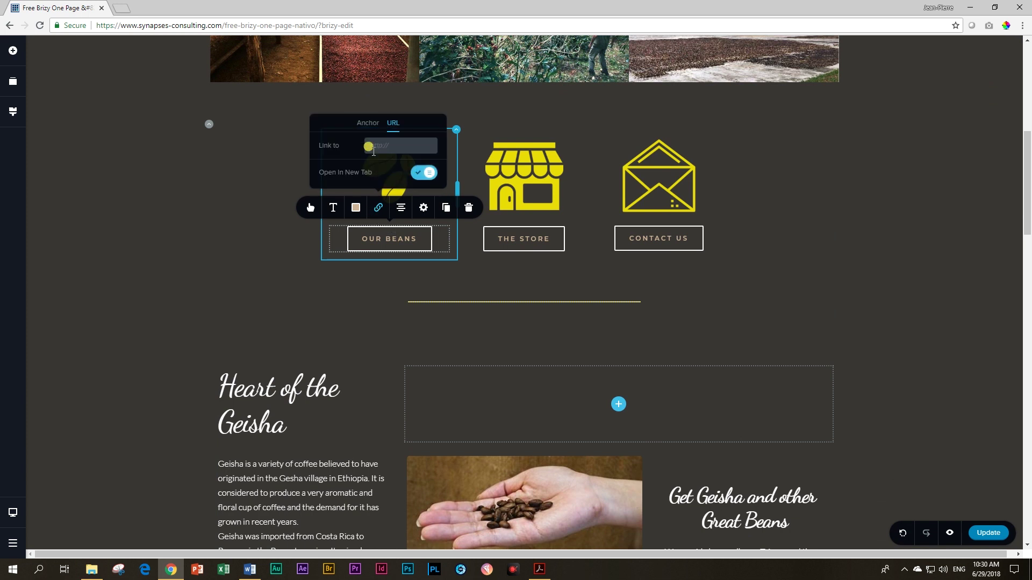
pyautogui.click(393, 123)
pyautogui.click(362, 127)
pyautogui.click(363, 127)
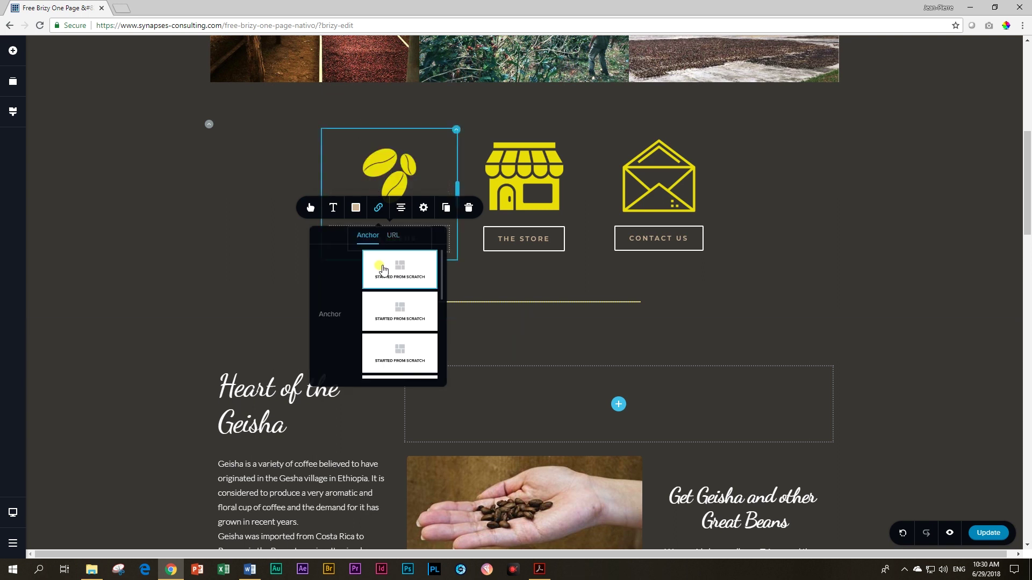
pyautogui.scroll(-1, 383, 283)
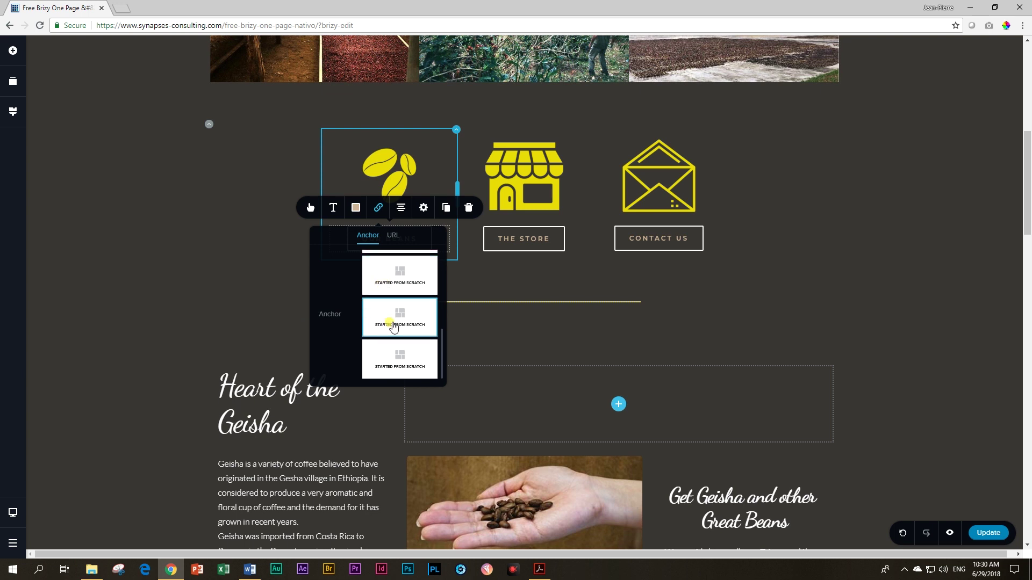
pyautogui.scroll(2, 395, 325)
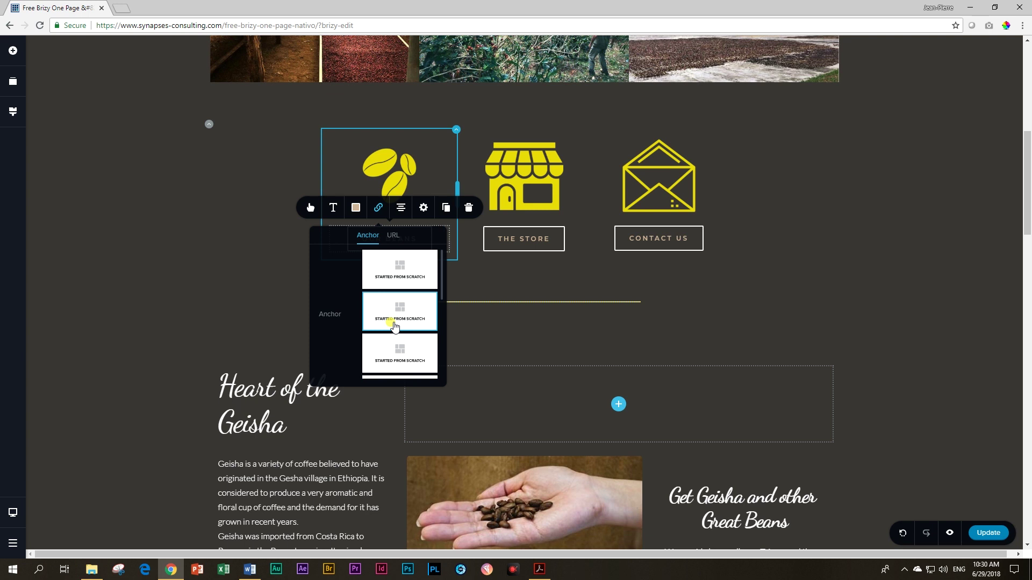
pyautogui.scroll(-1, 395, 327)
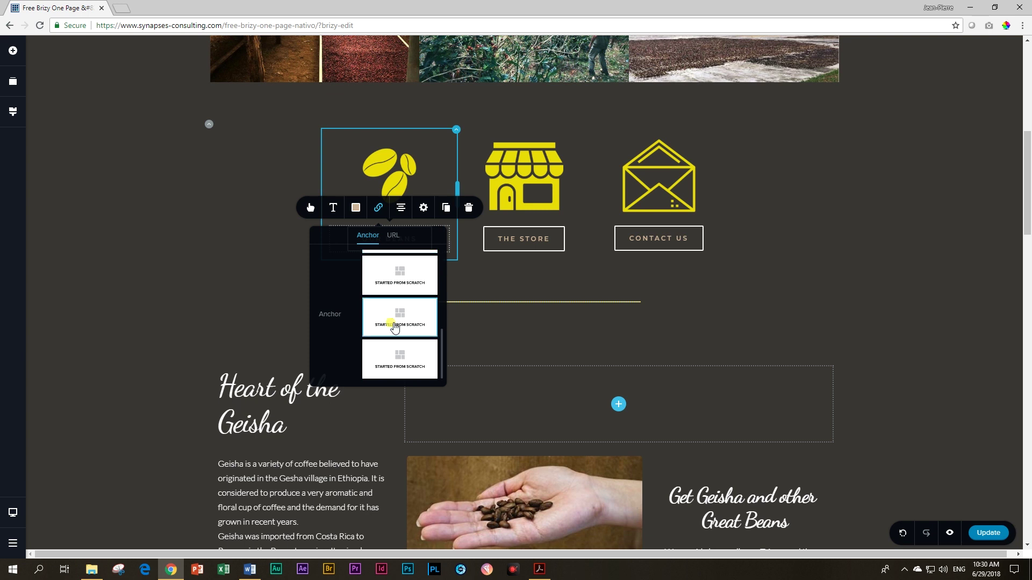
pyautogui.scroll(2, 393, 329)
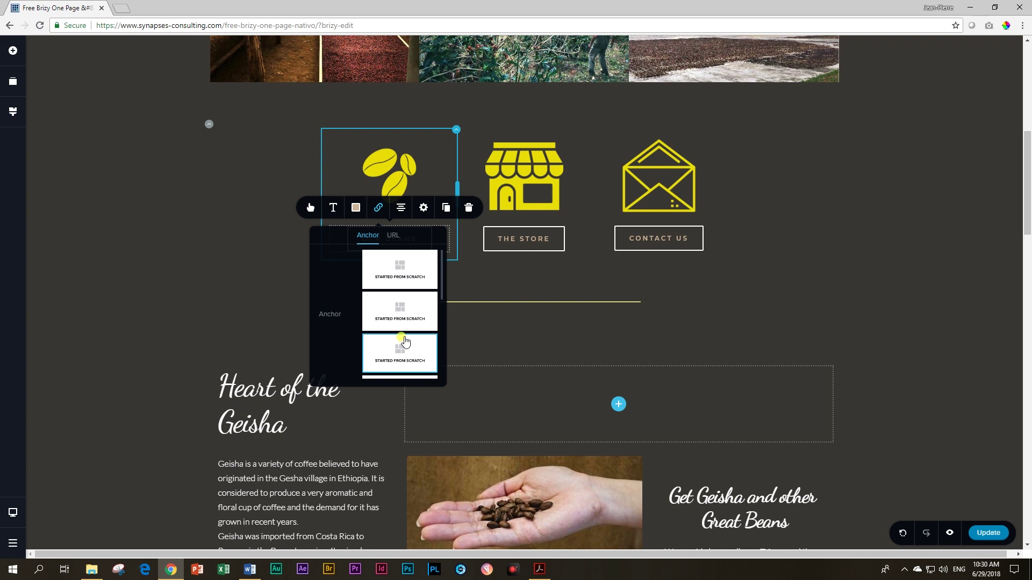
pyautogui.click(154, 390)
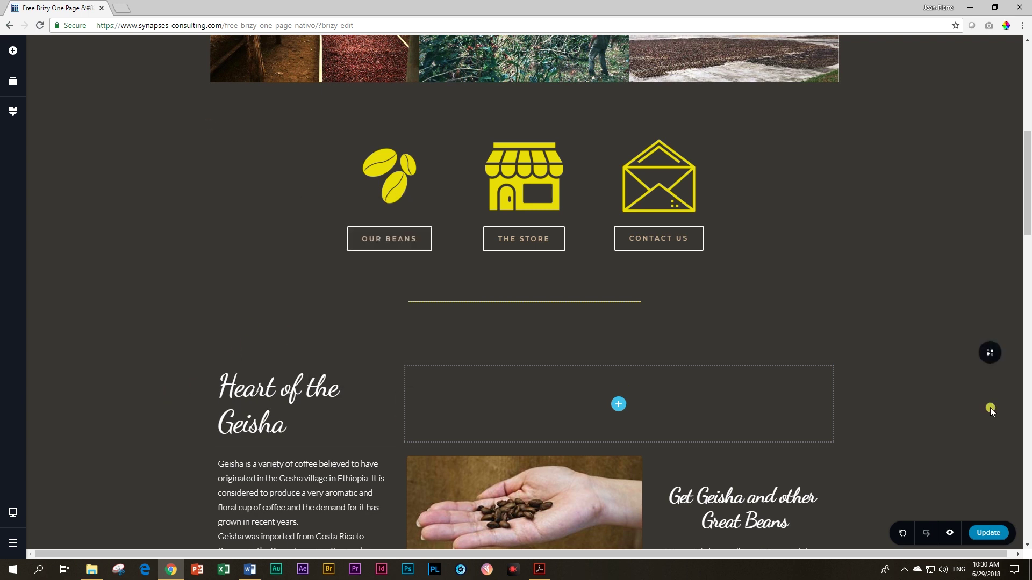
# Step: Link the OUR BEANS button to the third section's anchor on the page
pyautogui.scroll(8, 433, 345)
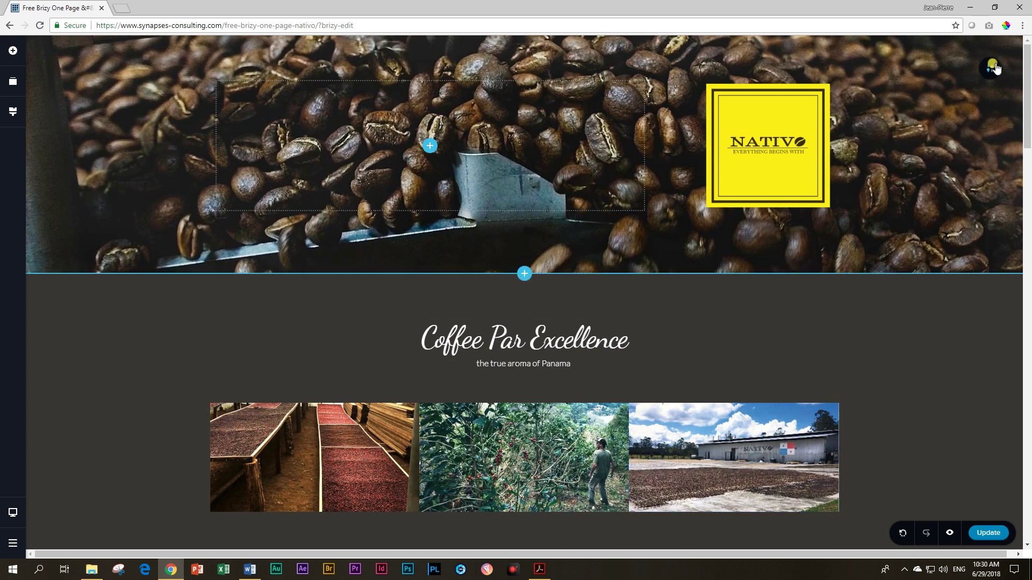
pyautogui.scroll(-7, 946, 300)
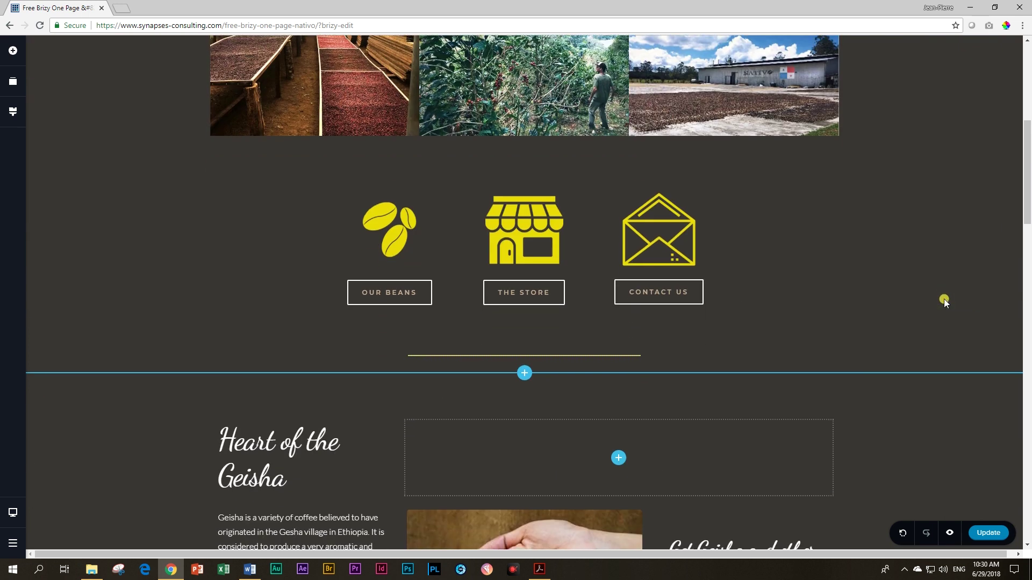
pyautogui.scroll(-2, 923, 314)
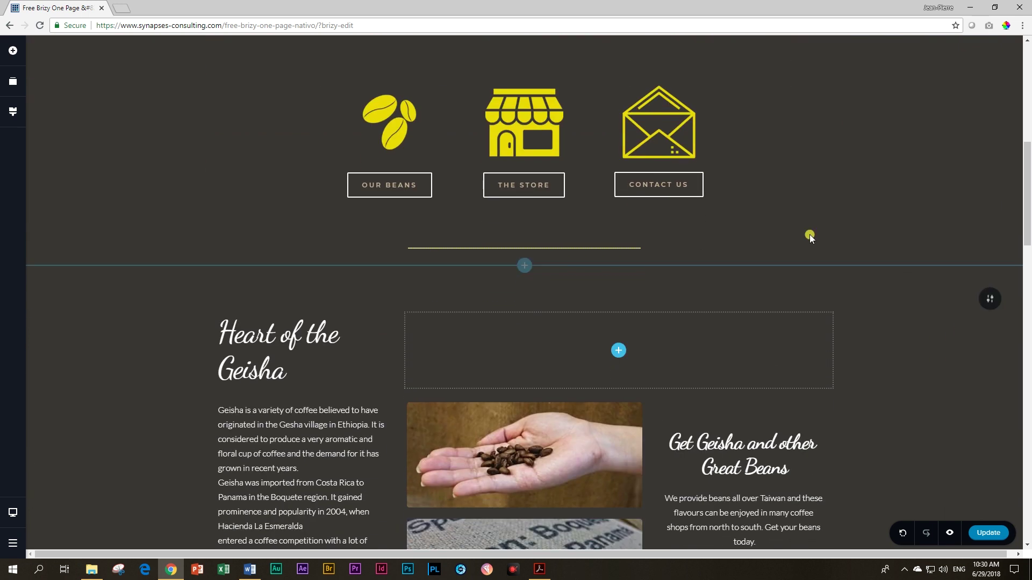
pyautogui.click(391, 180)
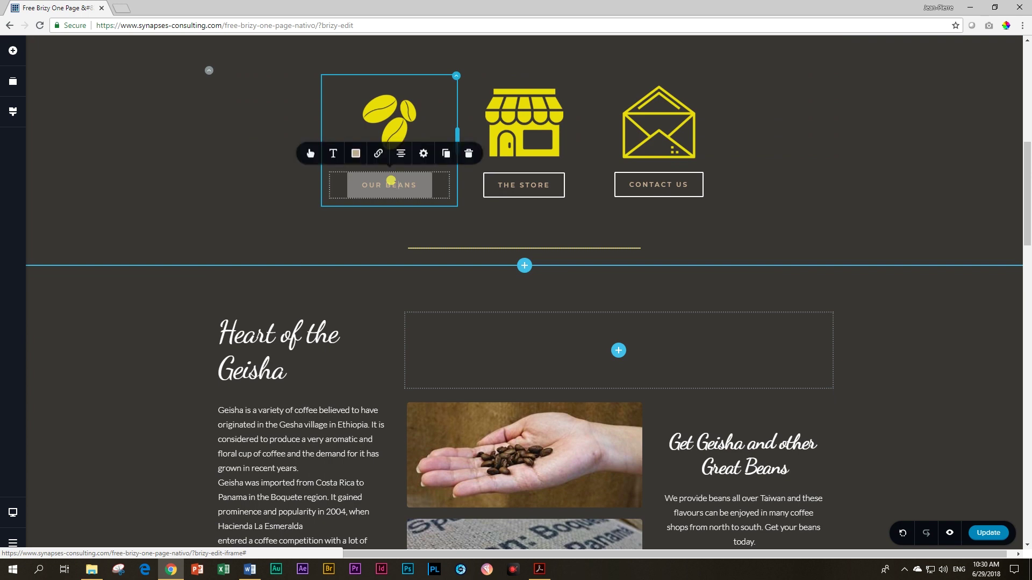
pyautogui.click(378, 154)
pyautogui.click(407, 224)
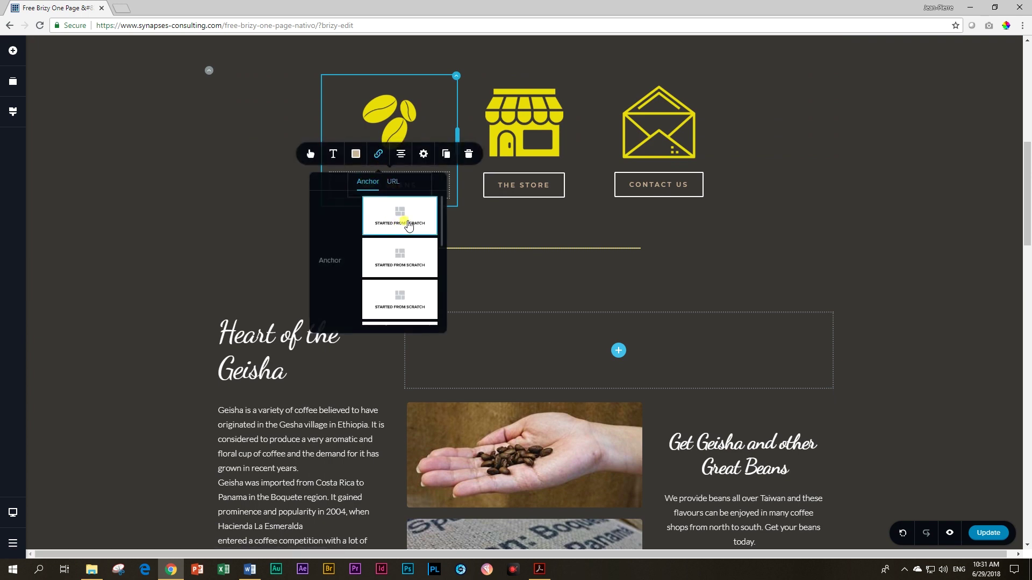
pyautogui.click(394, 298)
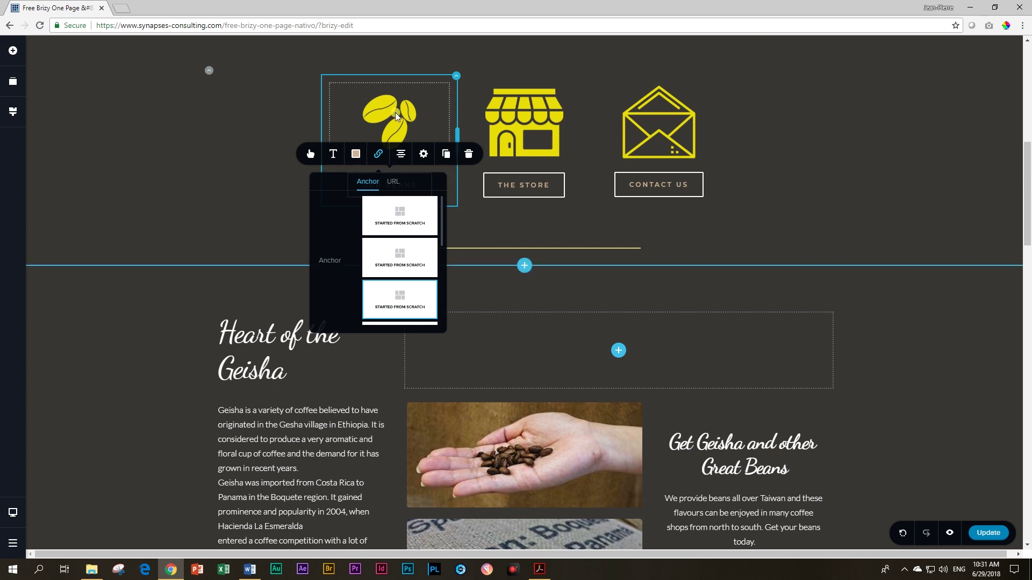
pyautogui.click(407, 191)
pyautogui.click(572, 186)
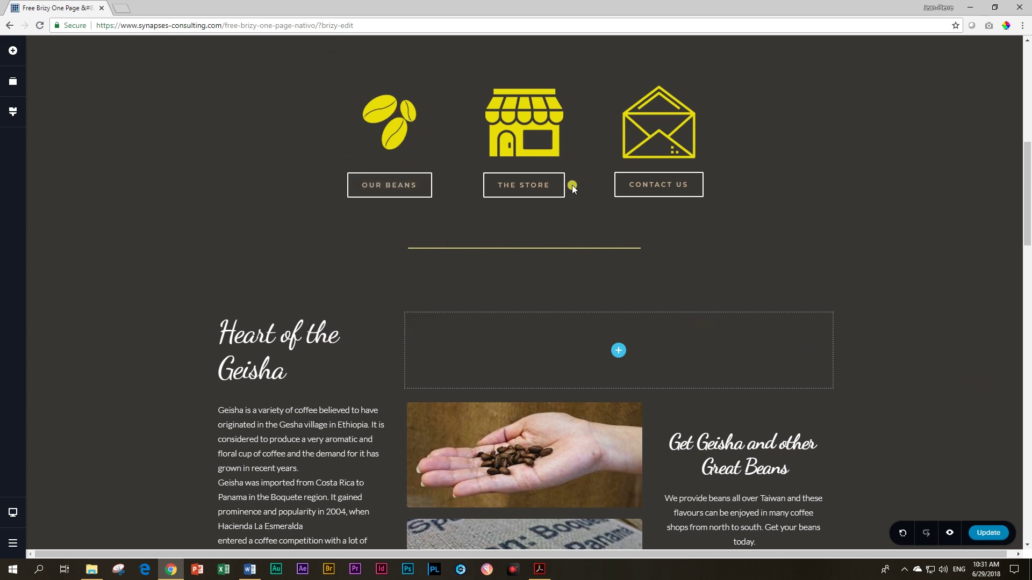
pyautogui.click(988, 301)
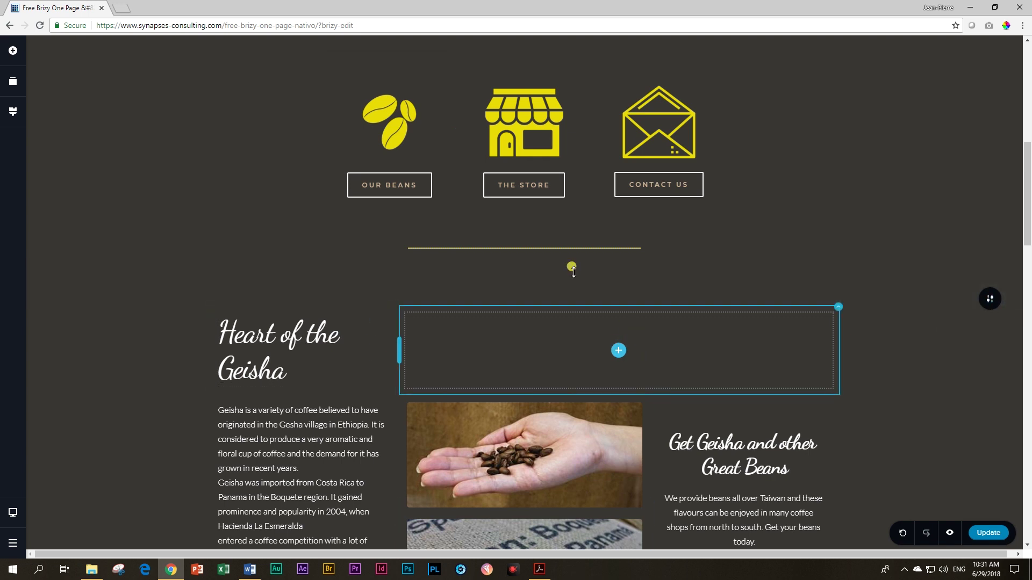
pyautogui.scroll(-5, 938, 334)
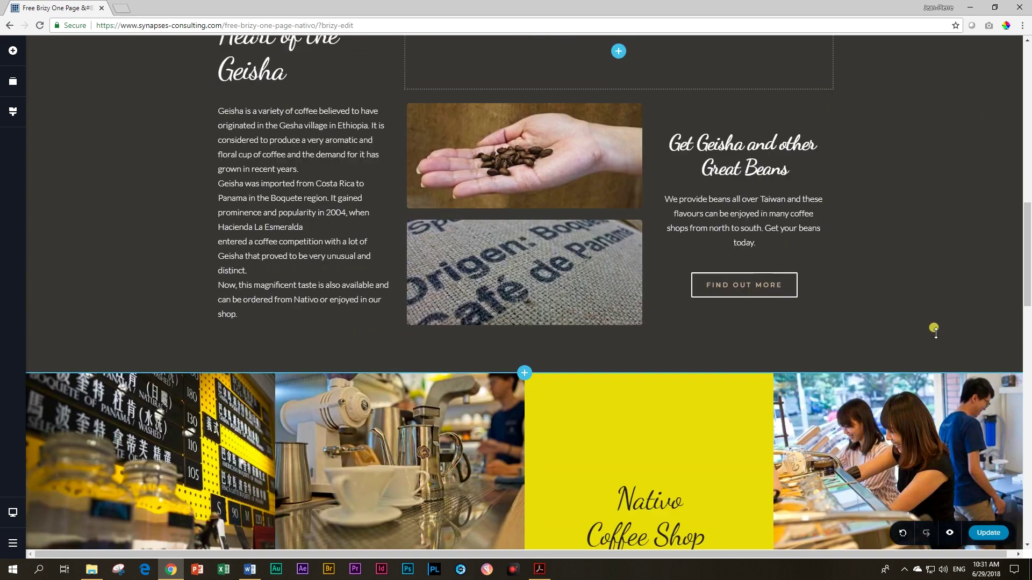
# Step: Link THE STORE button to the third section's anchor via the Anchor tab
pyautogui.scroll(9, 797, 290)
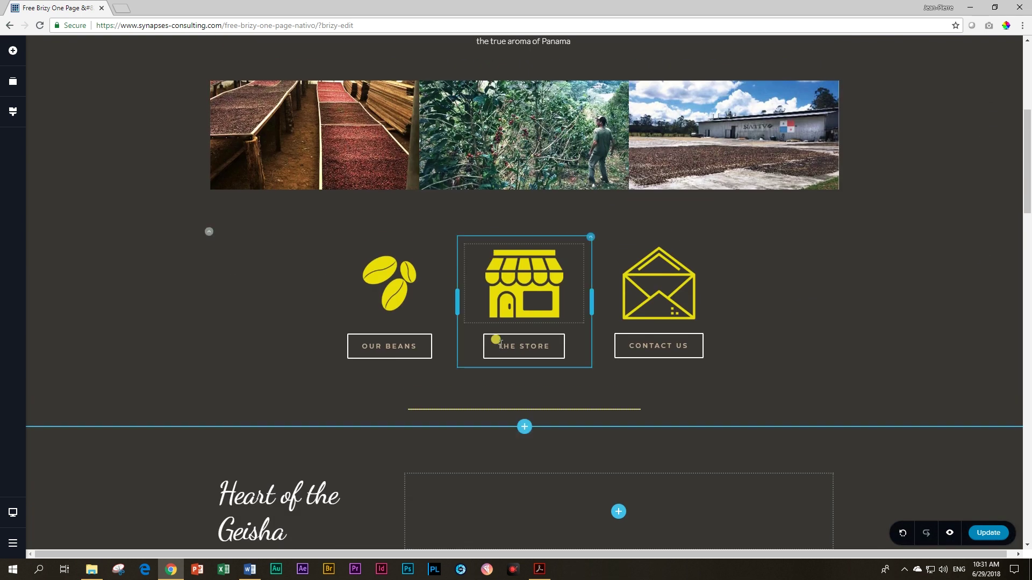
pyautogui.click(505, 346)
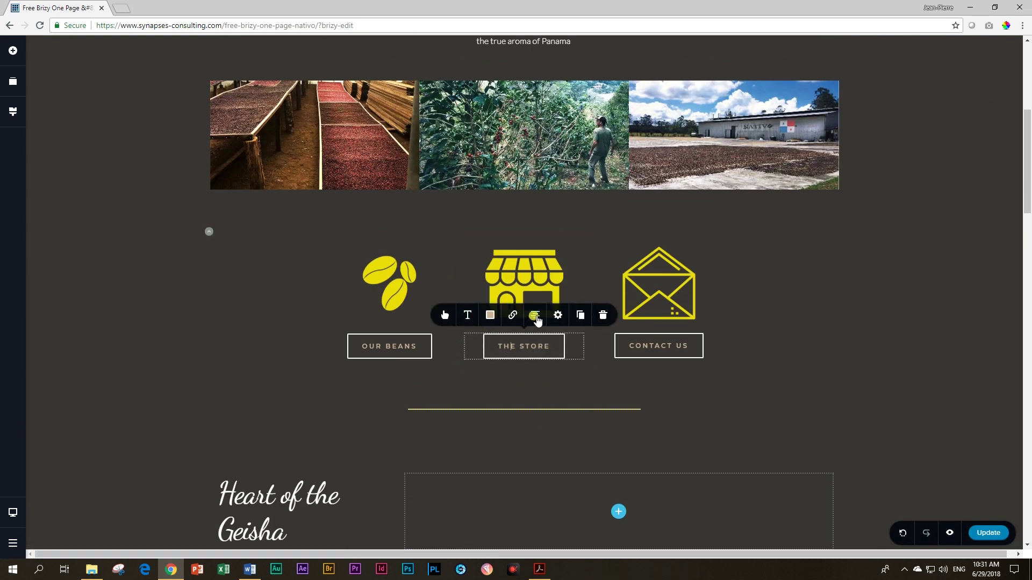
pyautogui.click(512, 315)
pyautogui.click(504, 231)
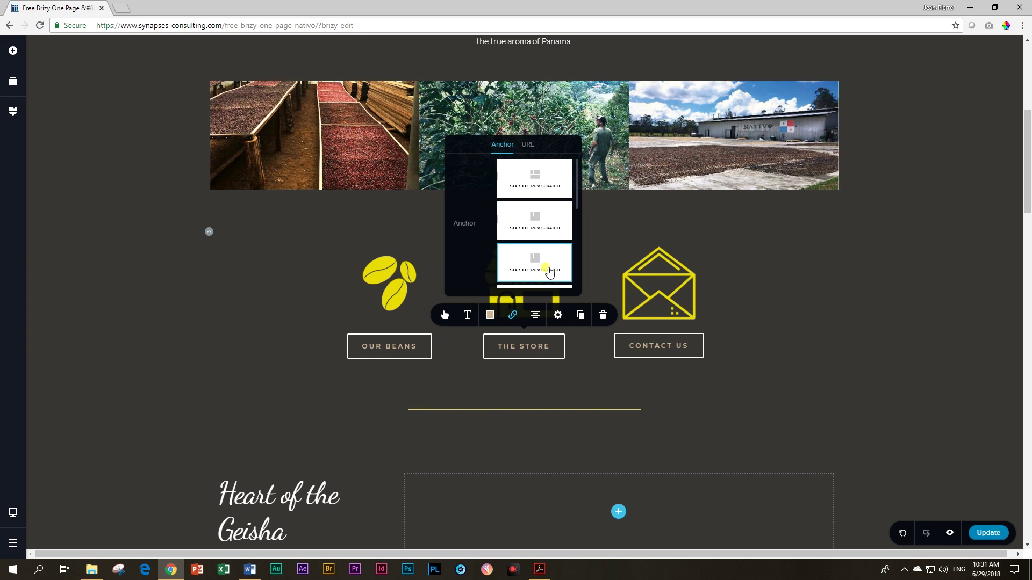
pyautogui.scroll(-1, 548, 273)
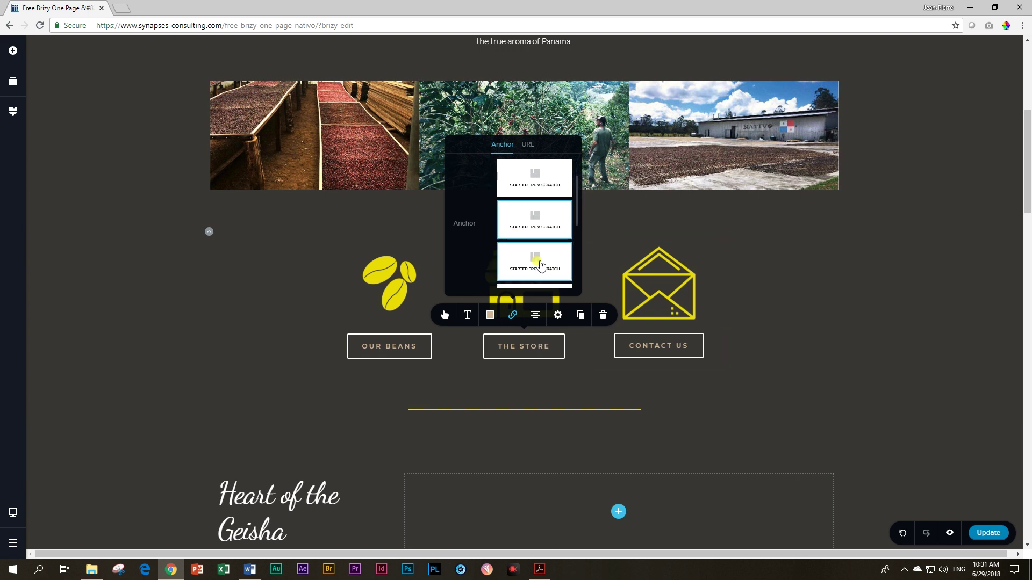
pyautogui.click(540, 266)
pyautogui.scroll(-4, 875, 327)
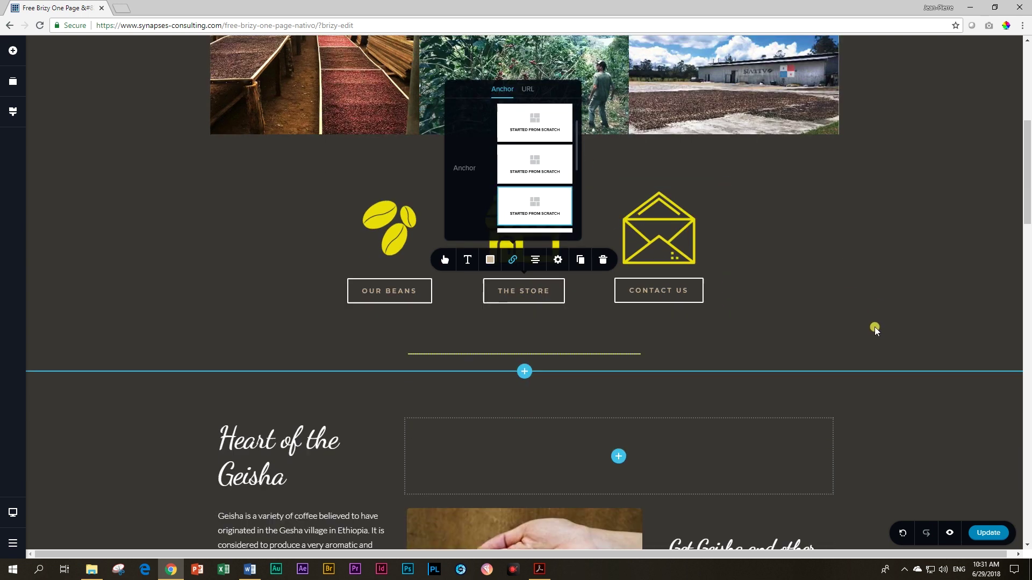
pyautogui.scroll(-12, 875, 327)
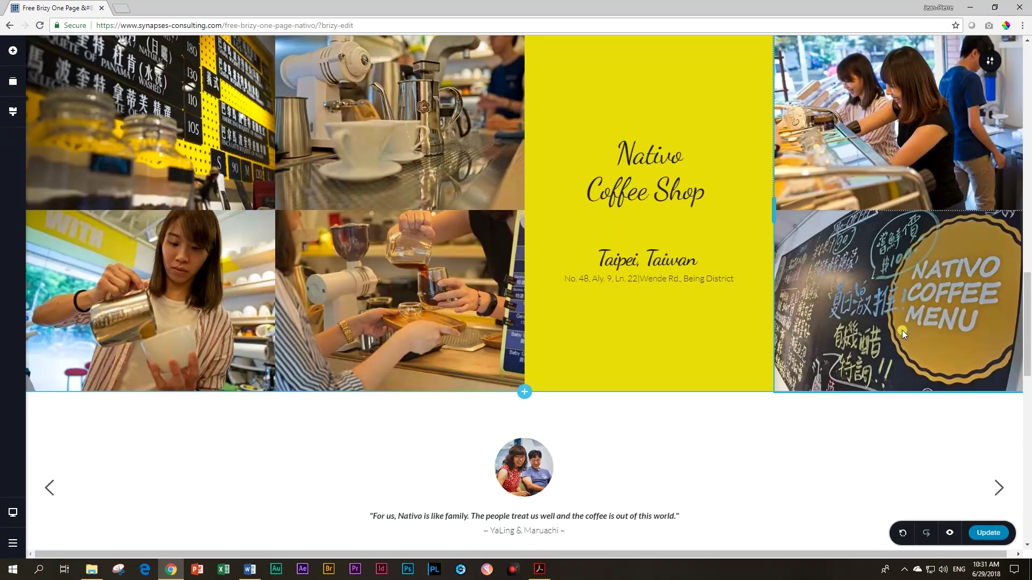
pyautogui.scroll(-3, 621, 350)
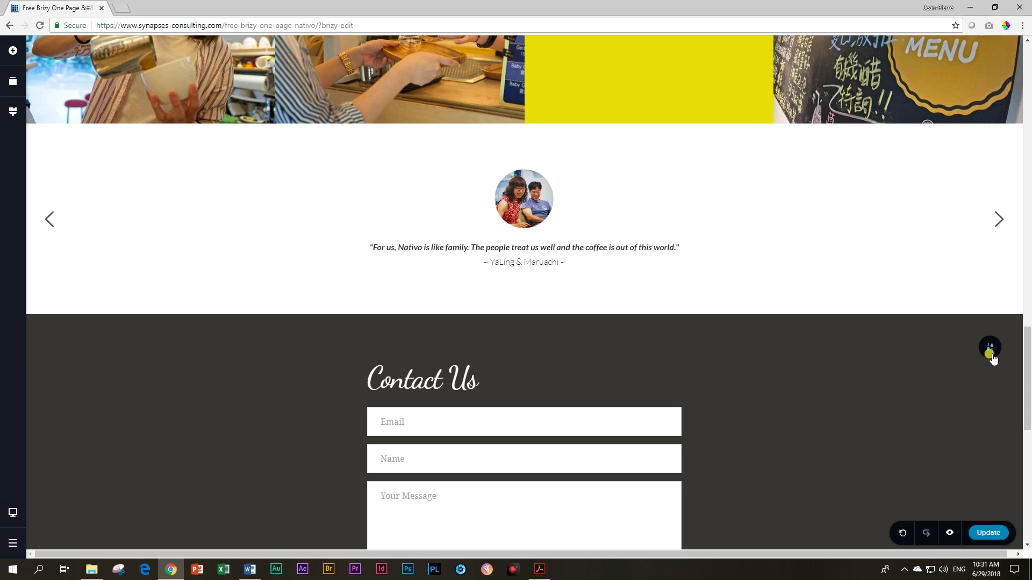
pyautogui.scroll(15, 901, 386)
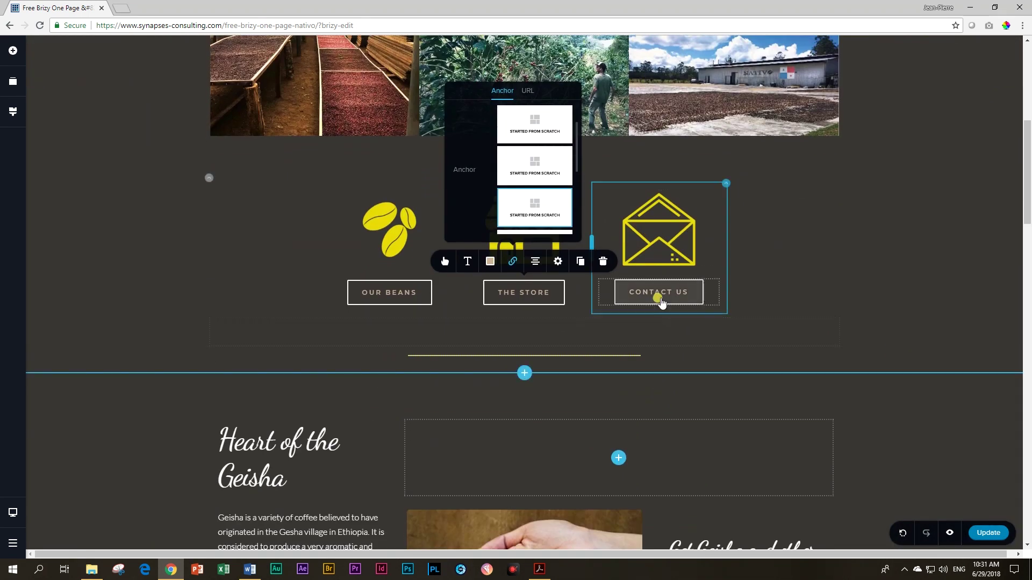
# Step: Link the CONTACT US button to the third section's anchor
pyautogui.click(655, 292)
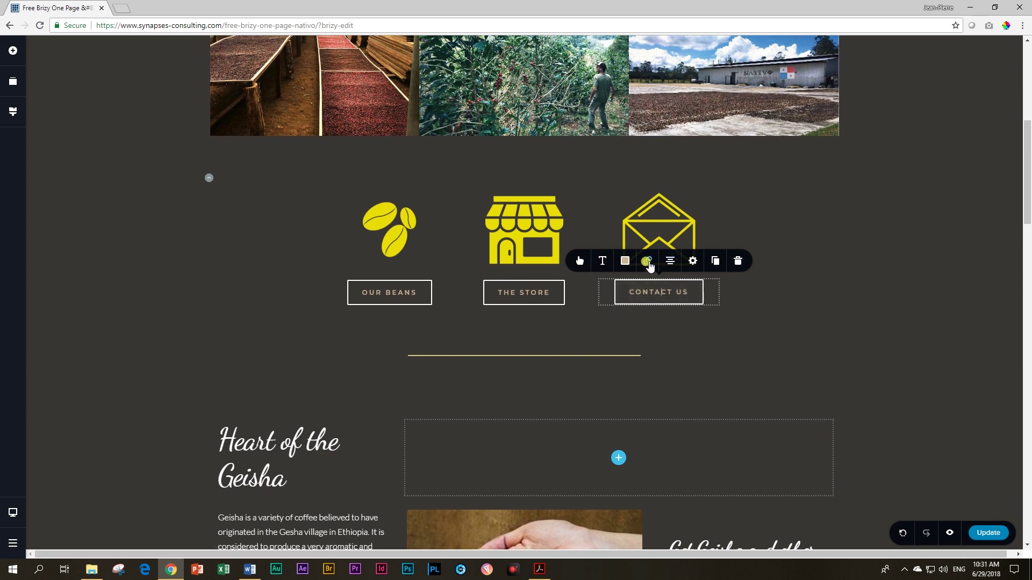
pyautogui.click(648, 263)
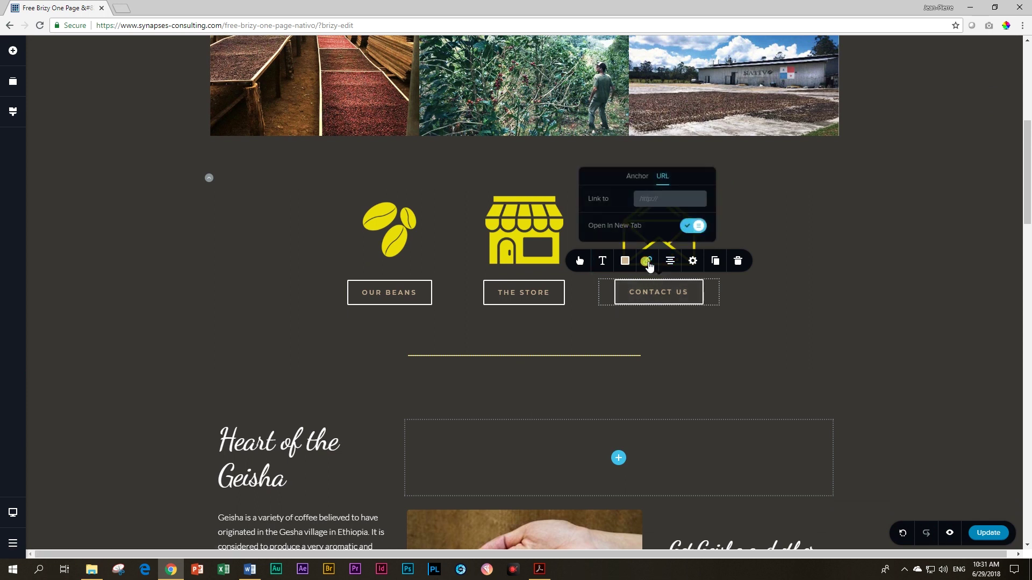
pyautogui.click(640, 180)
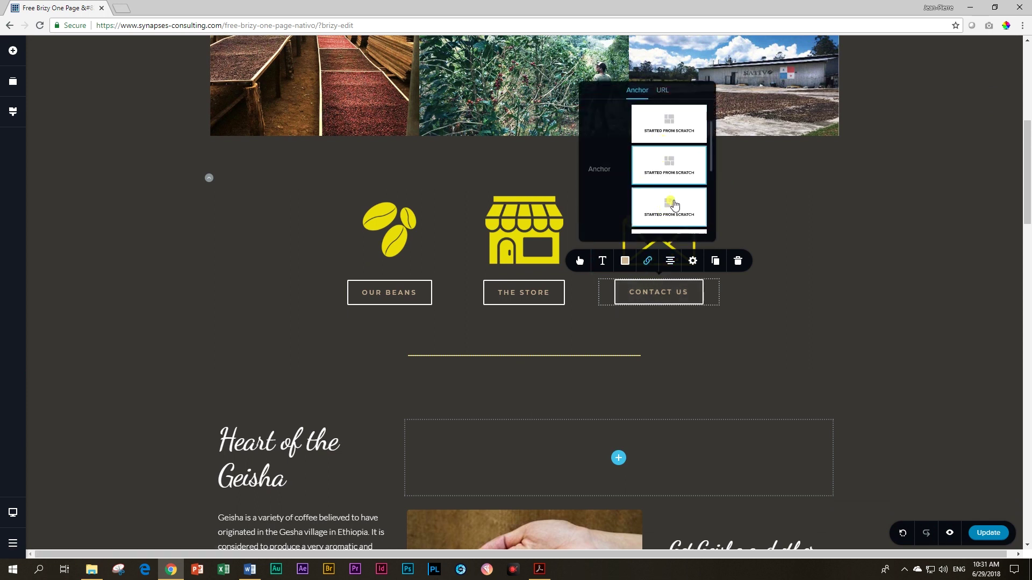
pyautogui.scroll(-1, 701, 160)
pyautogui.scroll(-3, 685, 174)
pyautogui.click(680, 182)
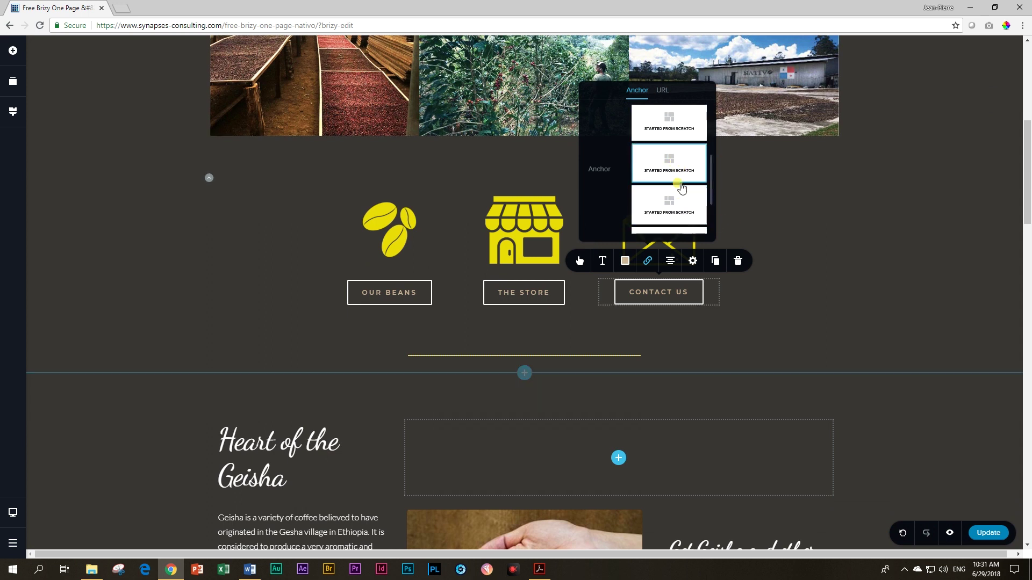
pyautogui.click(694, 210)
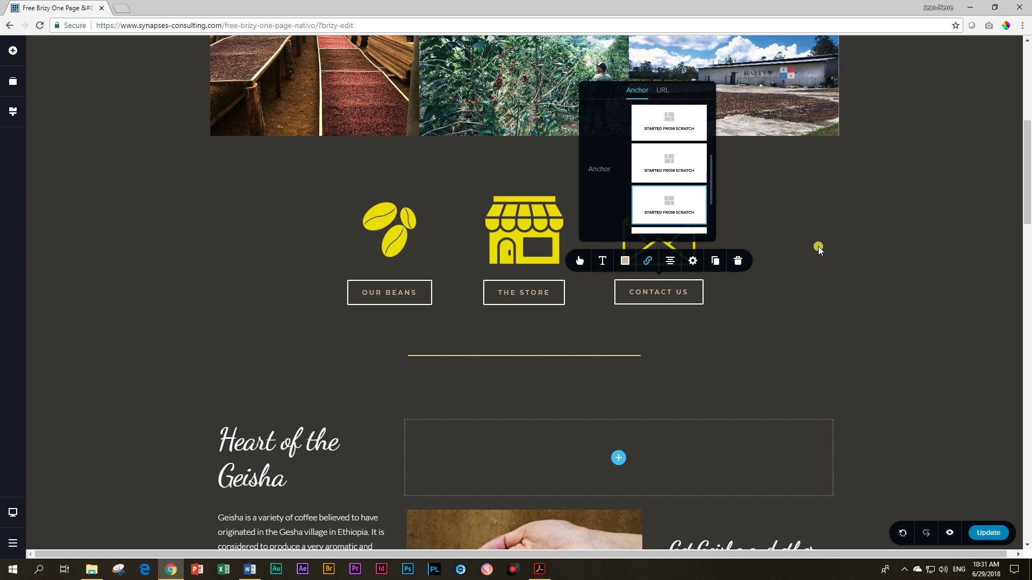
pyautogui.click(870, 285)
pyautogui.scroll(-5, 871, 285)
pyautogui.scroll(-2, 871, 292)
# Step: Link the FIND OUT MORE button to the second section's anchor
pyautogui.click(744, 361)
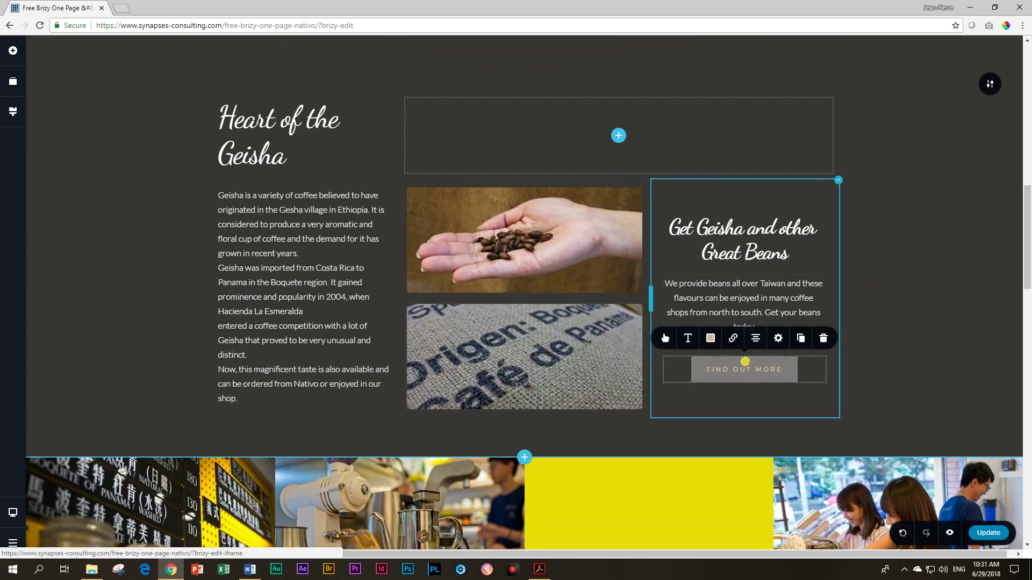
pyautogui.click(732, 340)
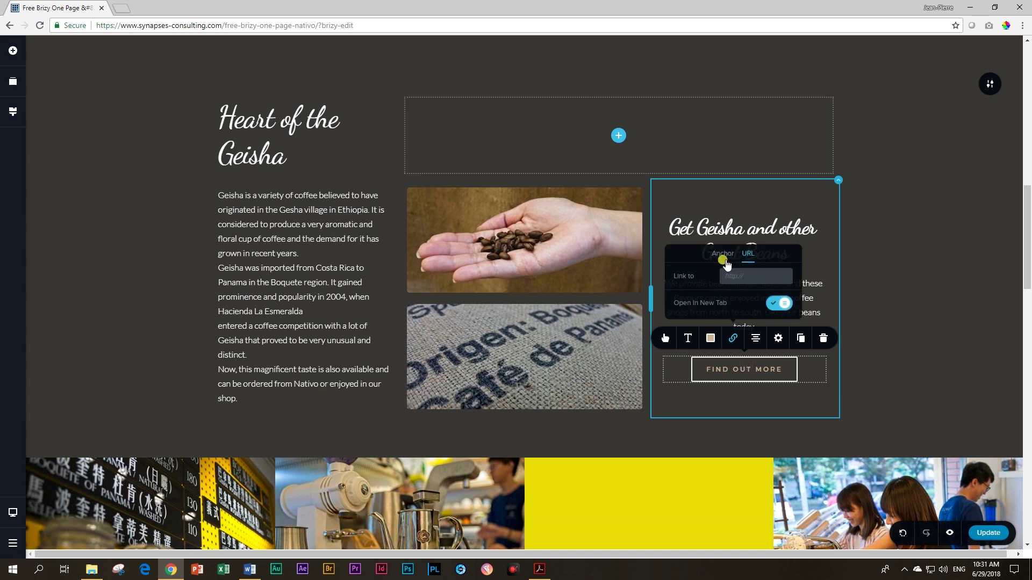
pyautogui.click(724, 259)
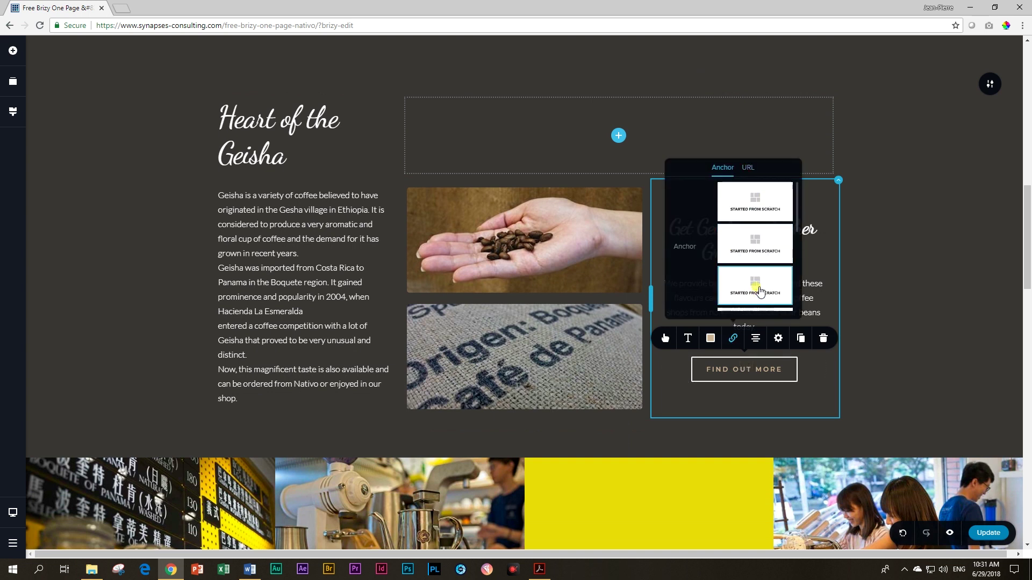
pyautogui.click(760, 291)
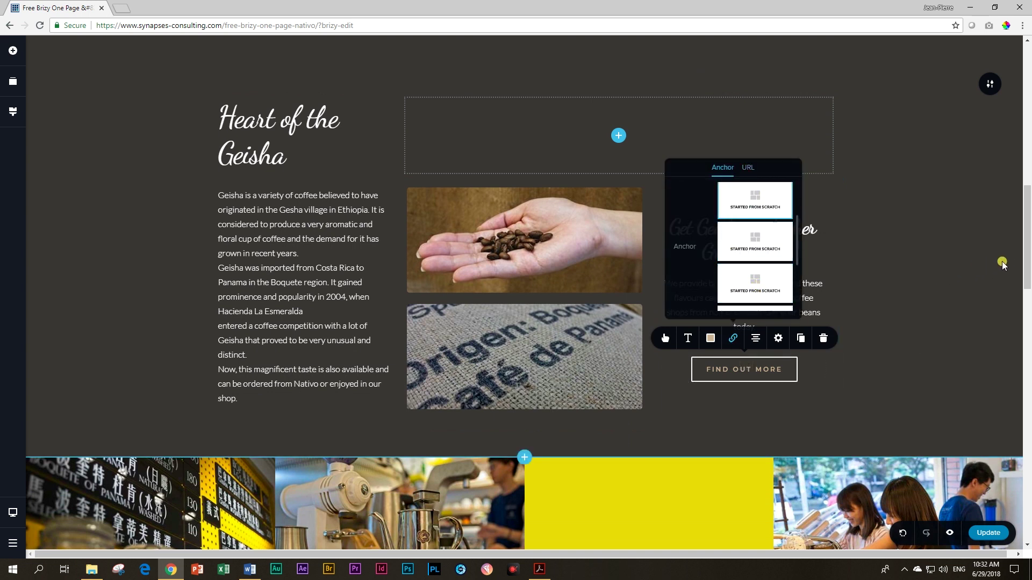
pyautogui.click(771, 294)
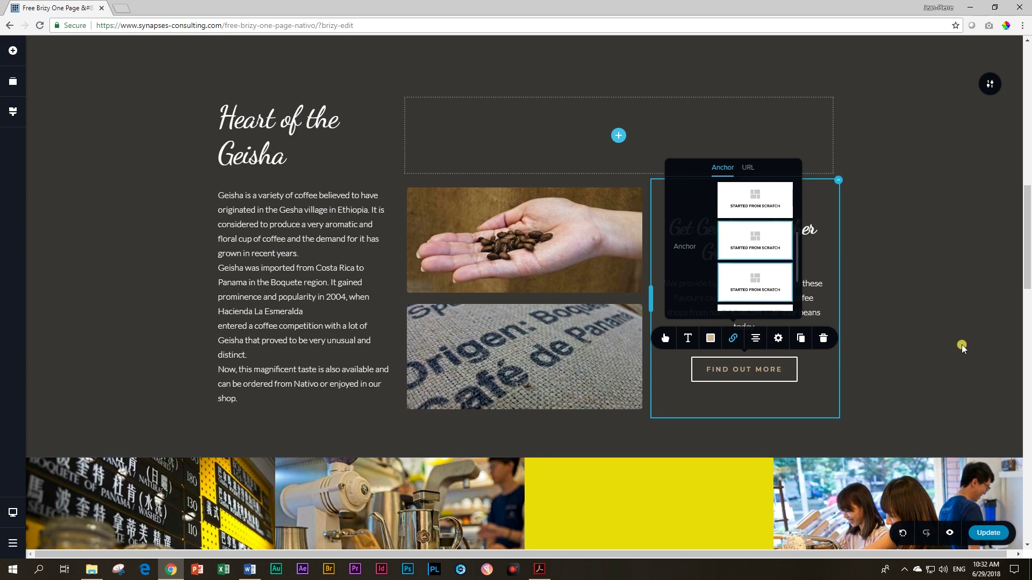
pyautogui.click(936, 317)
pyautogui.scroll(-8, 937, 316)
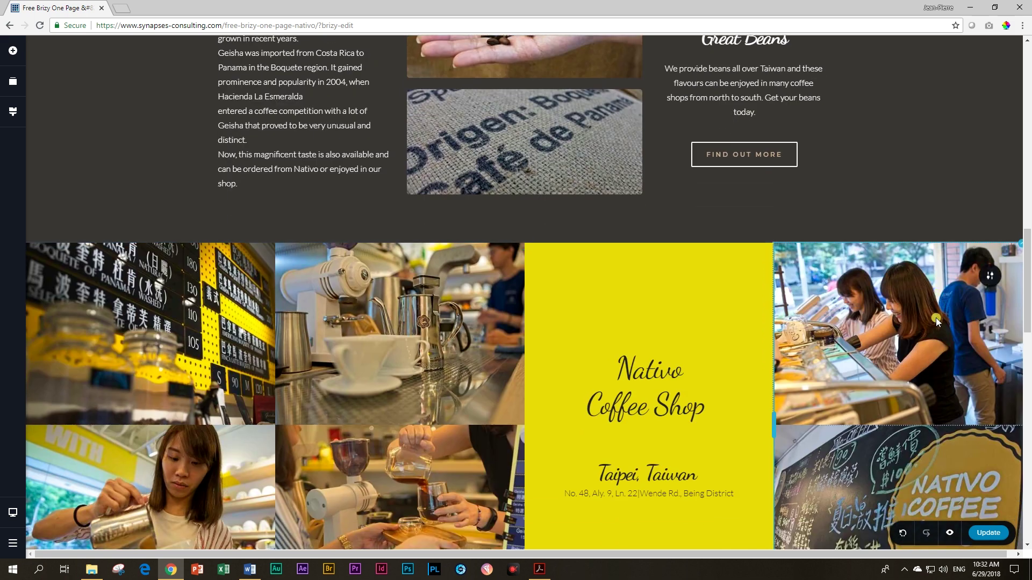
pyautogui.scroll(-15, 934, 324)
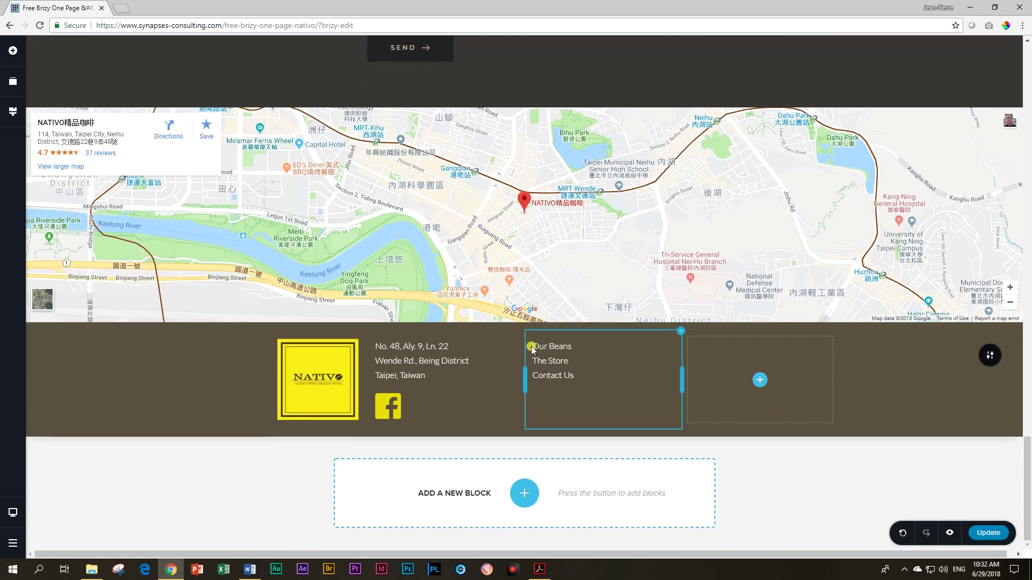
# Step: Link the footer's Our Beans line to its page section anchor
pyautogui.click(528, 342)
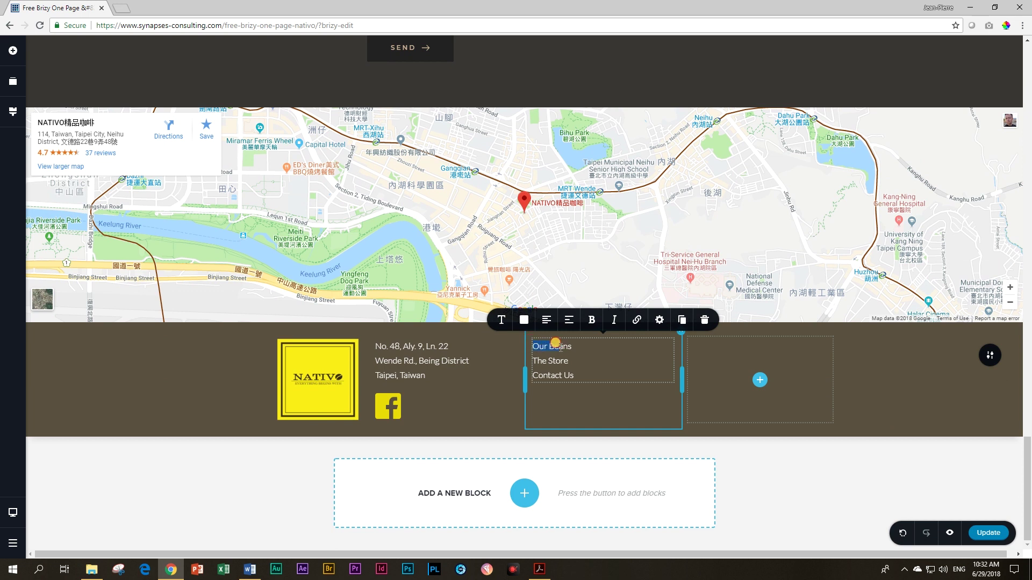
pyautogui.click(635, 321)
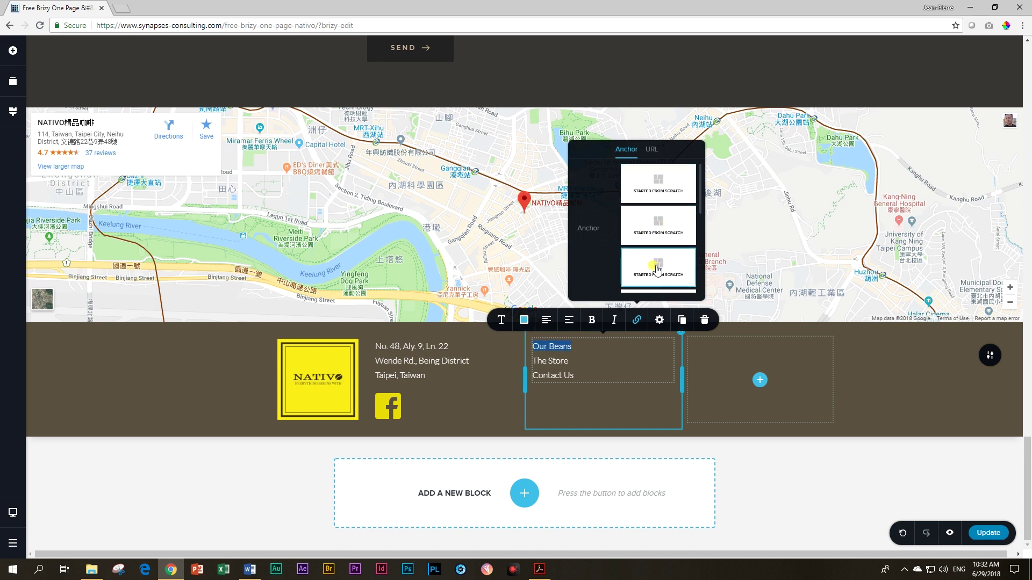
pyautogui.click(531, 358)
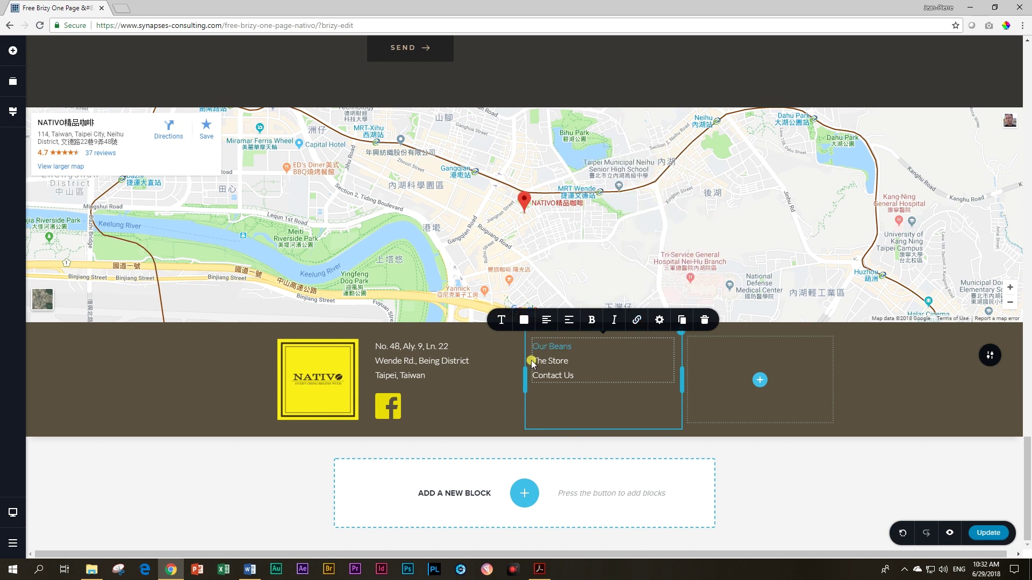
# Step: Link The Store to the third section and Contact Us to its section anchor
pyautogui.moveTo(532, 359)
pyautogui.mouseDown()
pyautogui.moveTo(553, 361)
pyautogui.moveTo(535, 356)
pyautogui.mouseUp()
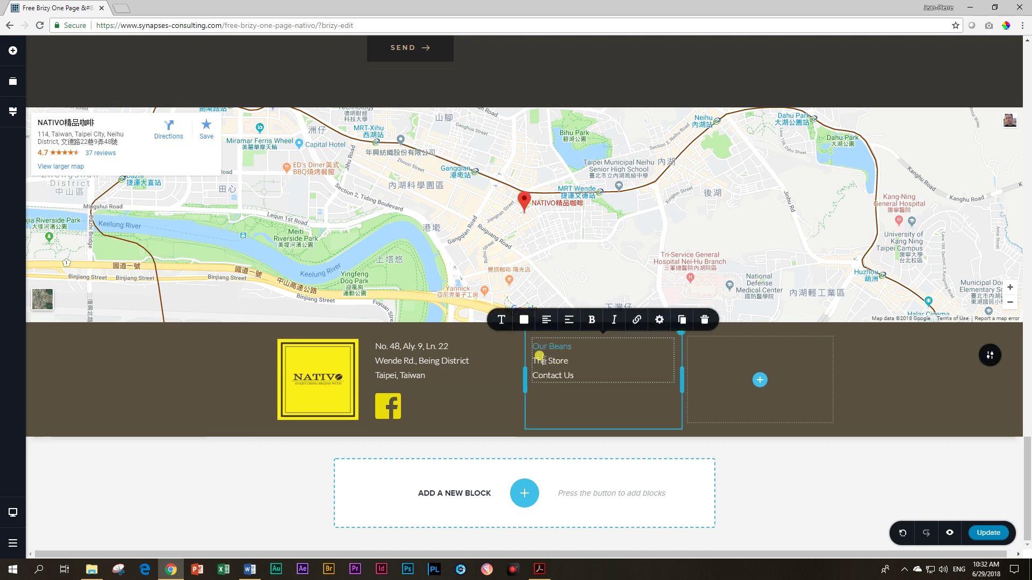
pyautogui.click(636, 321)
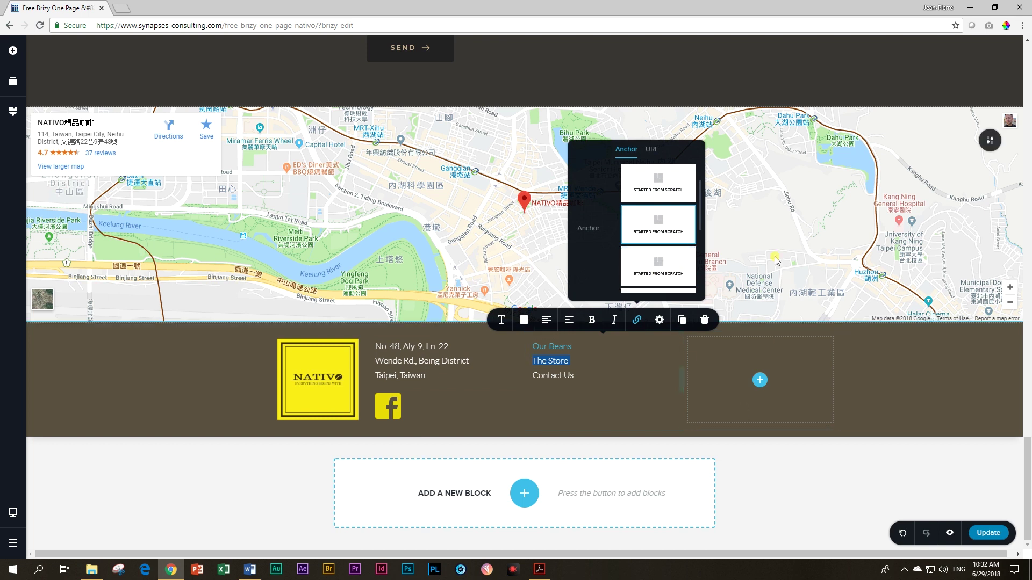
pyautogui.click(661, 262)
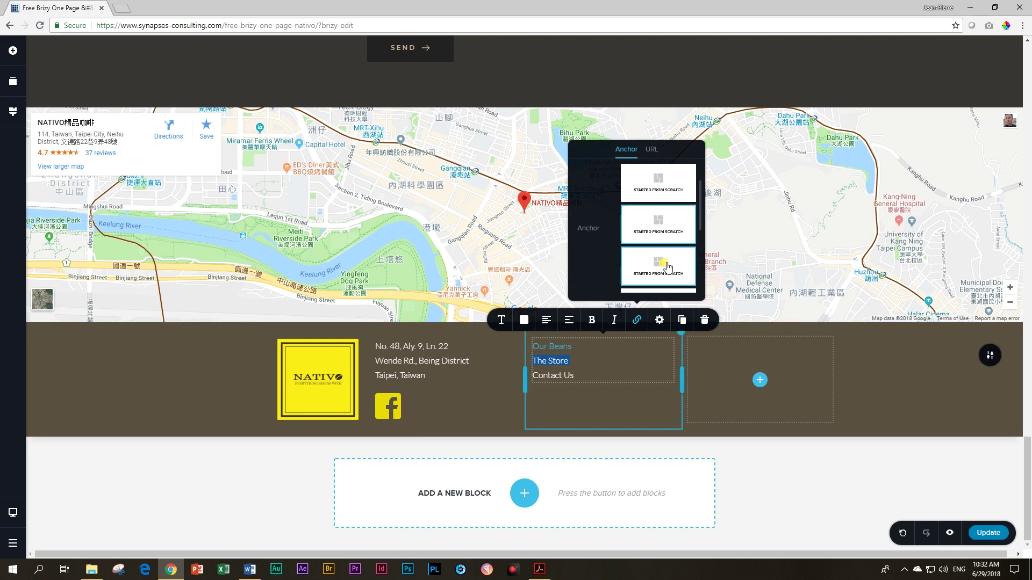
pyautogui.click(549, 375)
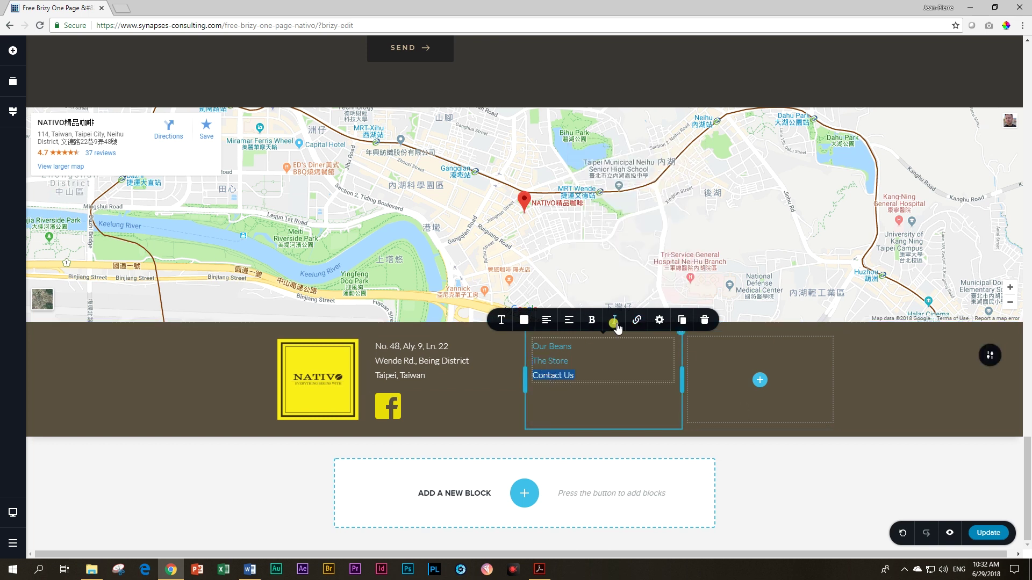
pyautogui.click(637, 323)
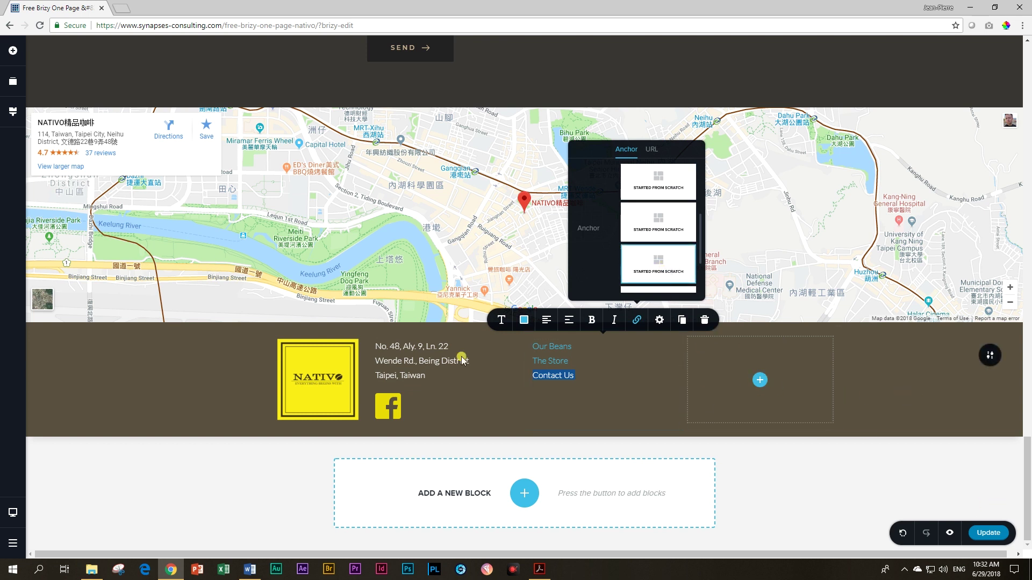
pyautogui.click(558, 370)
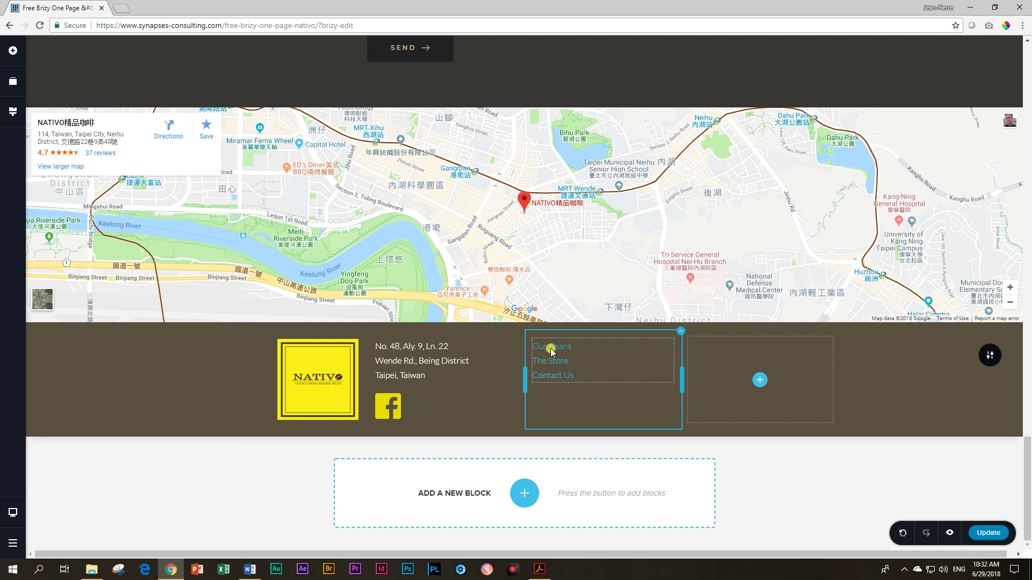
# Step: Select all three footer link lines to recolour them together
pyautogui.doubleClick(557, 351)
pyautogui.moveTo(576, 375); pyautogui.dragTo(517, 346)
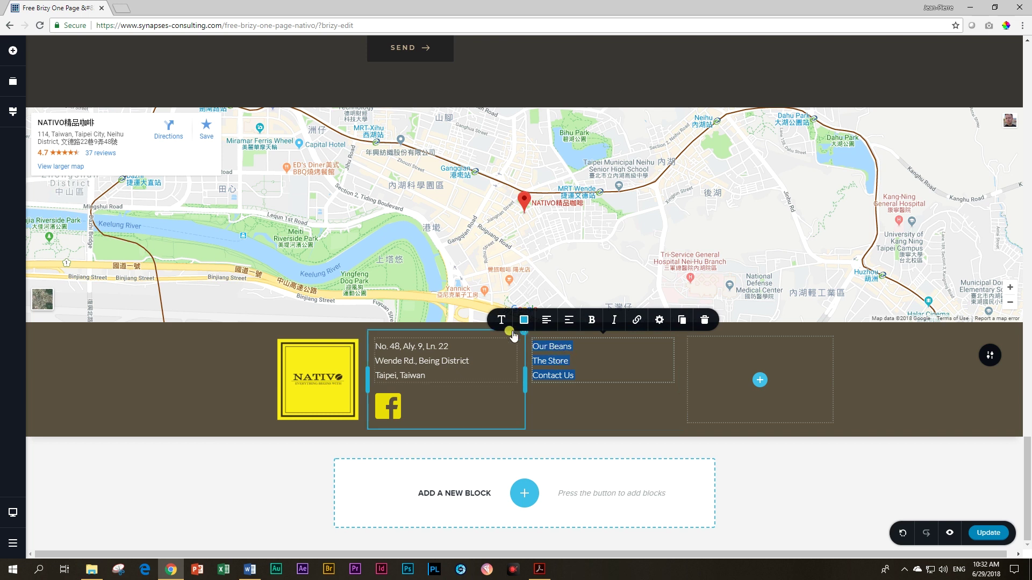
pyautogui.click(524, 321)
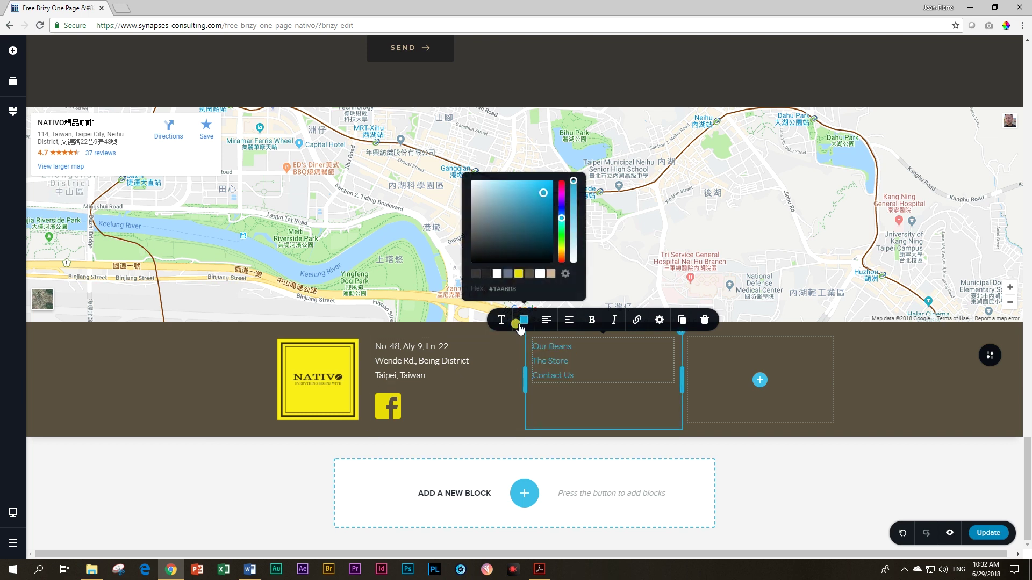
pyautogui.click(613, 364)
pyautogui.click(573, 363)
pyautogui.moveTo(579, 373); pyautogui.dragTo(533, 347)
pyautogui.click(528, 324)
# Step: Make Our Beans, The Store and Contact Us white (#FFFFFF), one line at a time
pyautogui.click(558, 345)
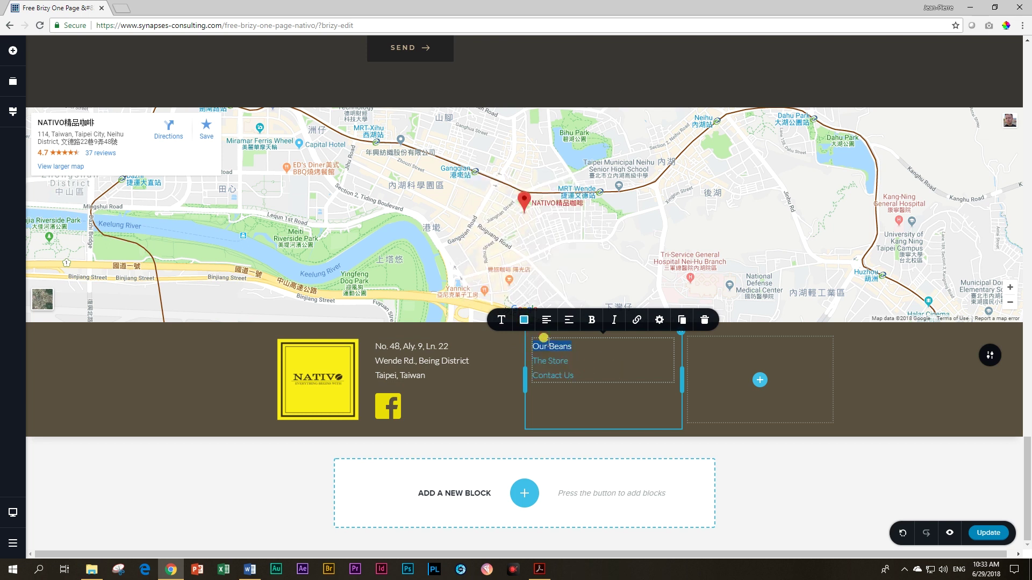
pyautogui.click(524, 320)
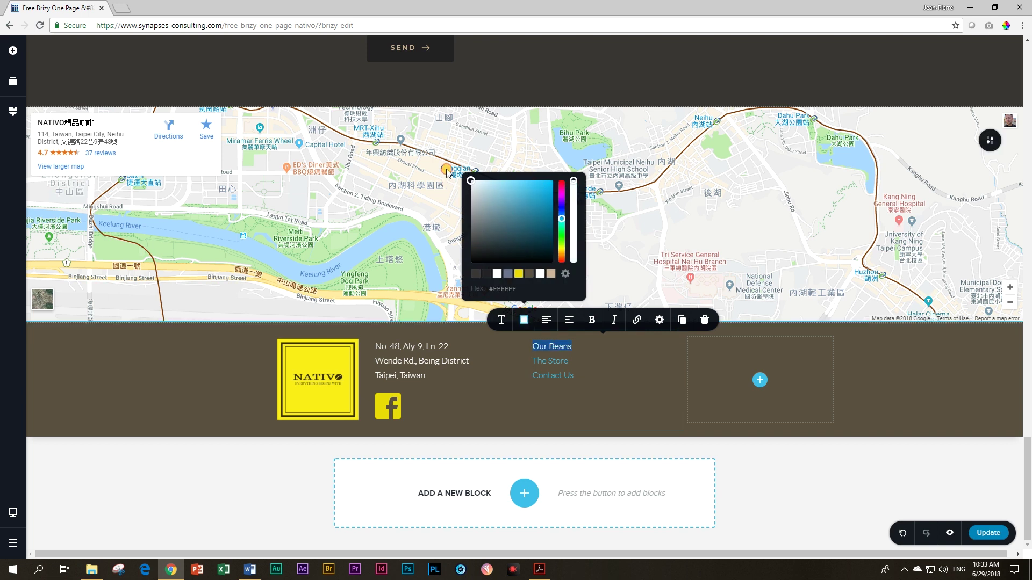
pyautogui.tripleClick(548, 357)
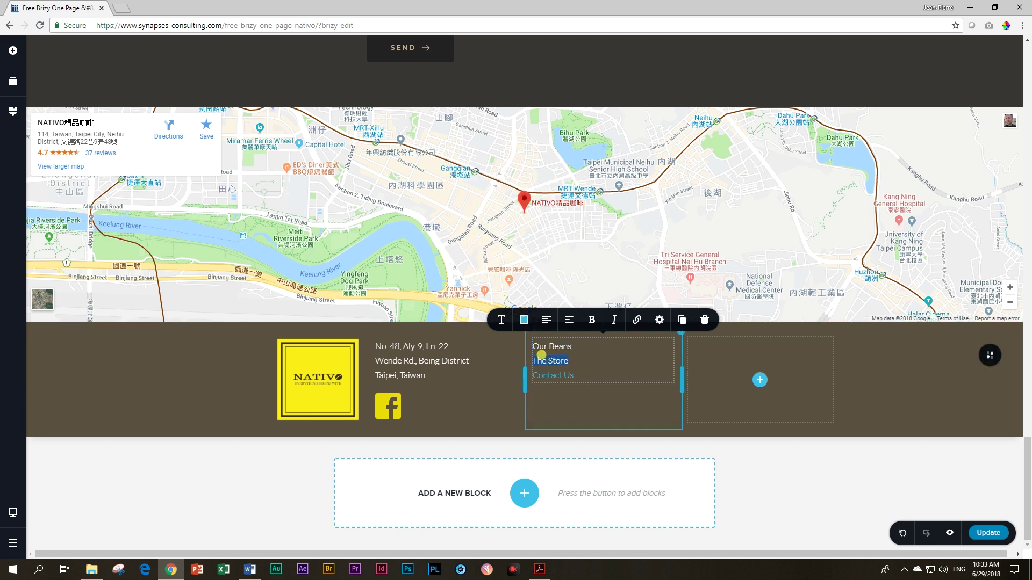
pyautogui.click(528, 324)
pyautogui.tripleClick(550, 363)
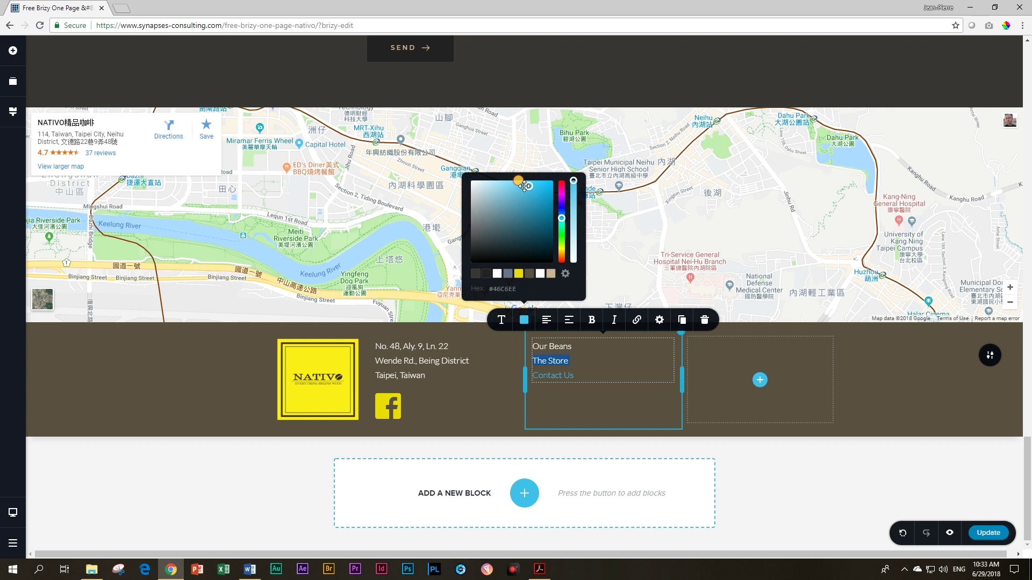
pyautogui.doubleClick(547, 375)
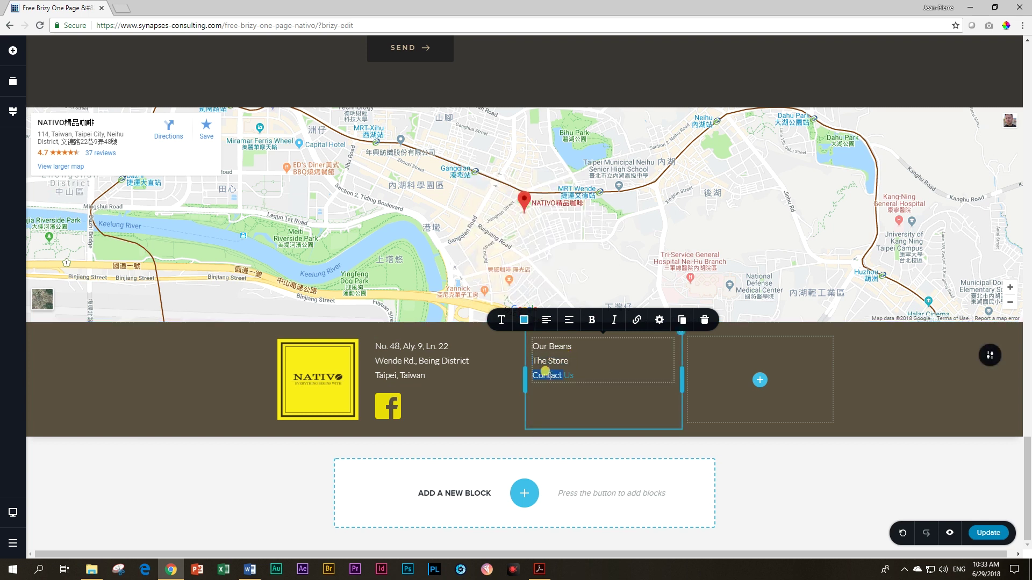
pyautogui.click(525, 322)
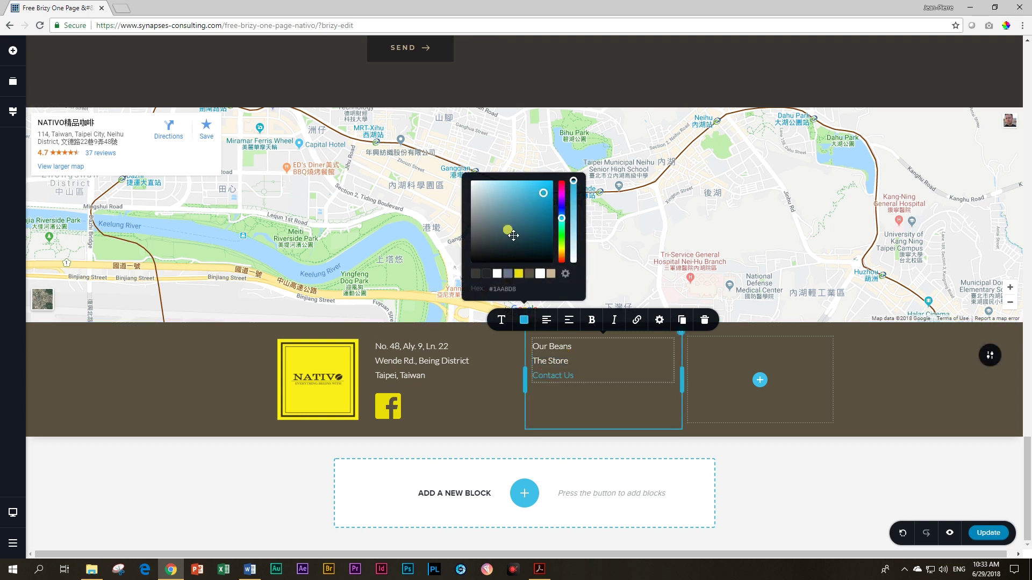
pyautogui.click(827, 440)
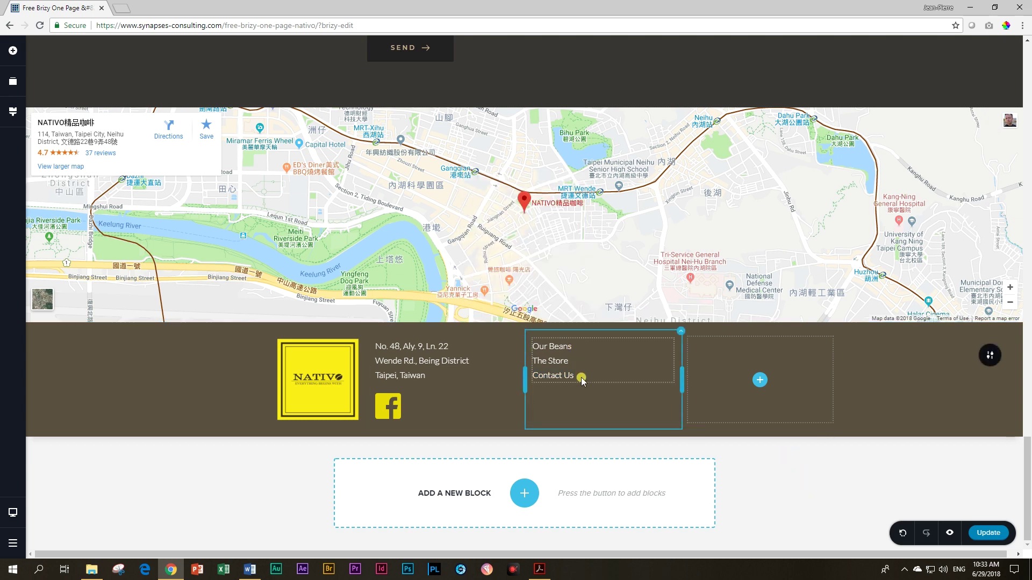
# Step: Open the page preview in a new Chrome tab
pyautogui.scroll(15, 583, 379)
pyautogui.scroll(8, 582, 380)
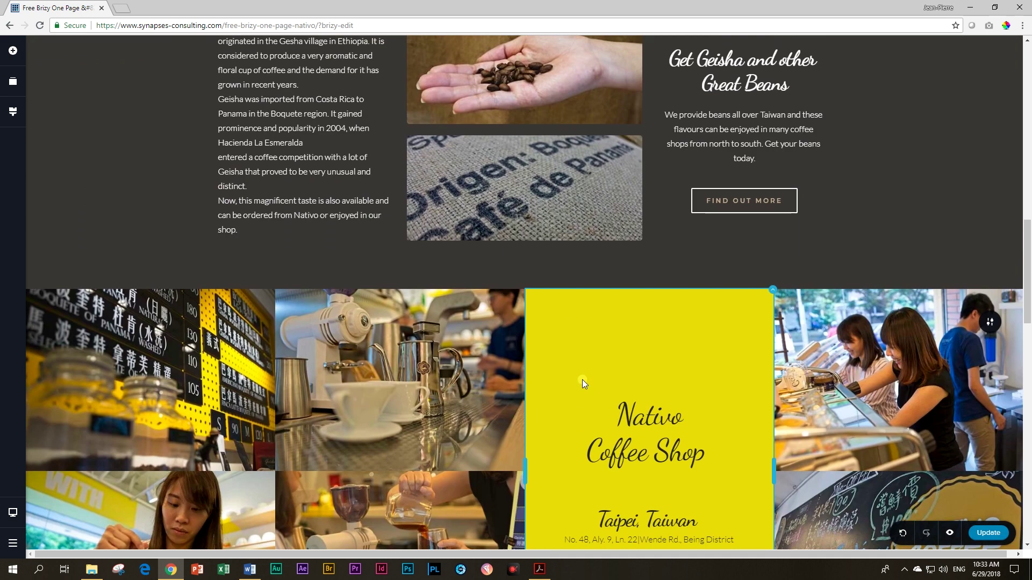
pyautogui.scroll(10, 582, 380)
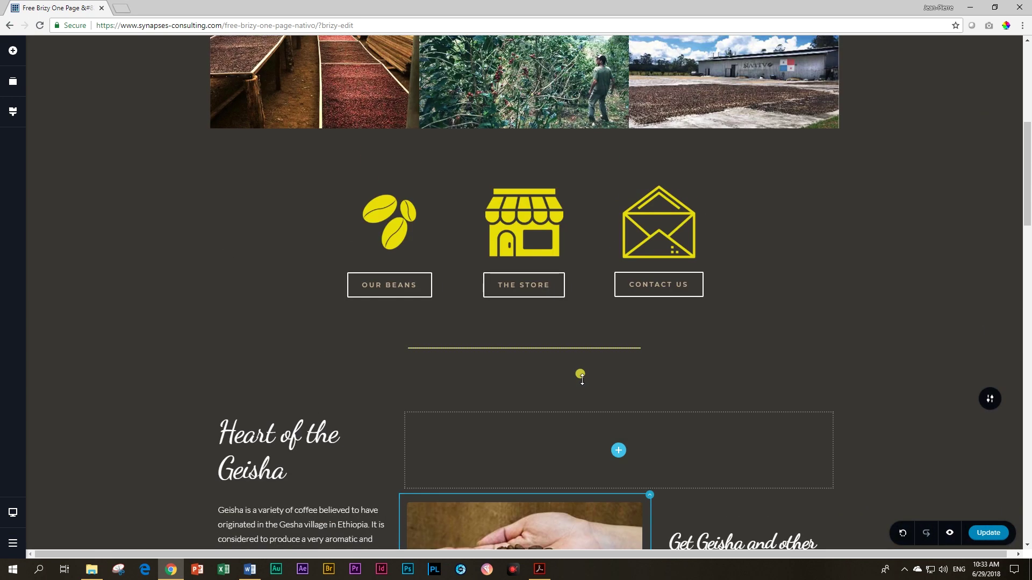
pyautogui.click(949, 535)
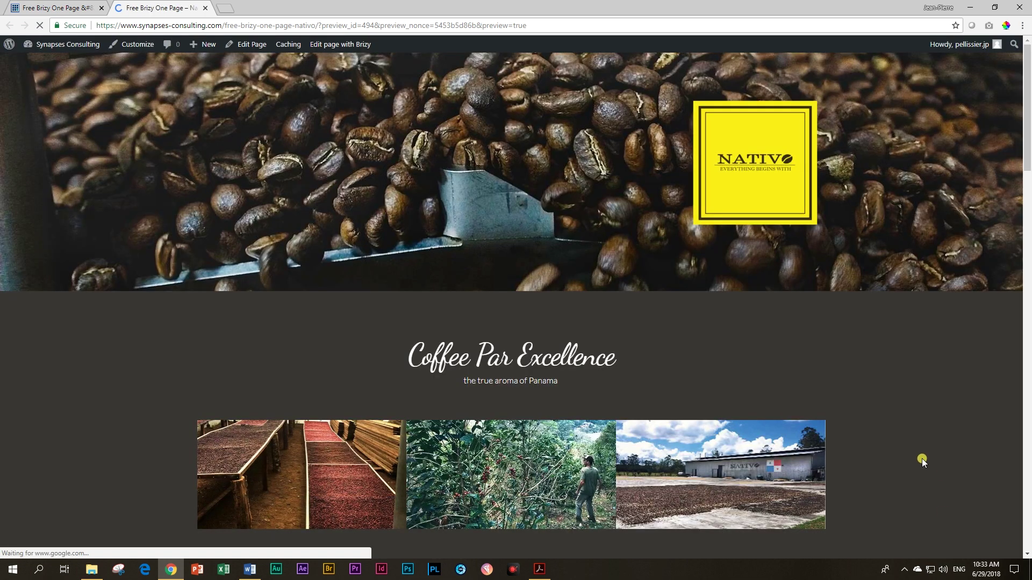
# Step: Check that the OUR BEANS, THE STORE and CONTACT US buttons jump to their sections
pyautogui.scroll(-6, 921, 459)
pyautogui.click(383, 363)
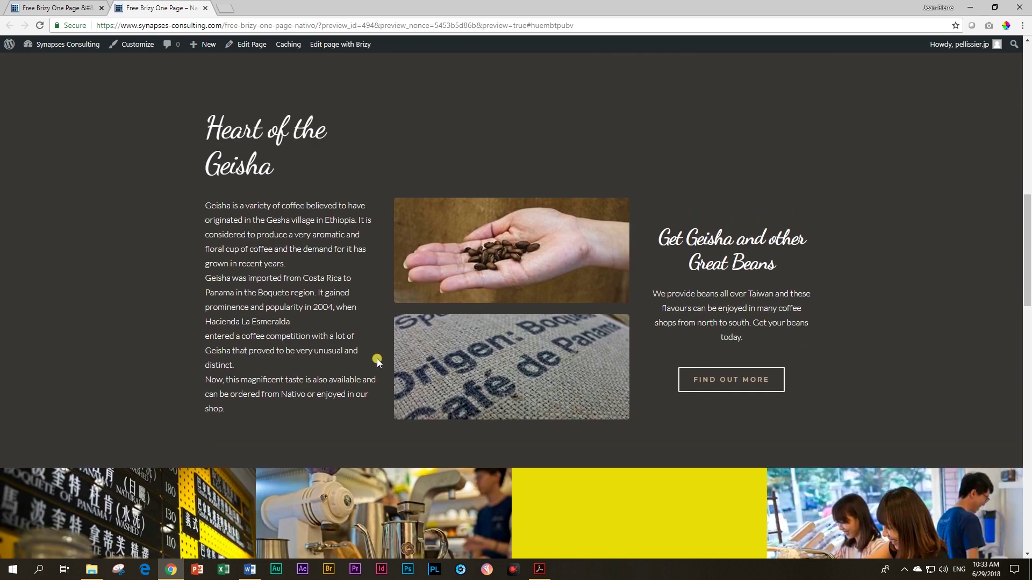
pyautogui.scroll(5, 377, 359)
pyautogui.click(522, 226)
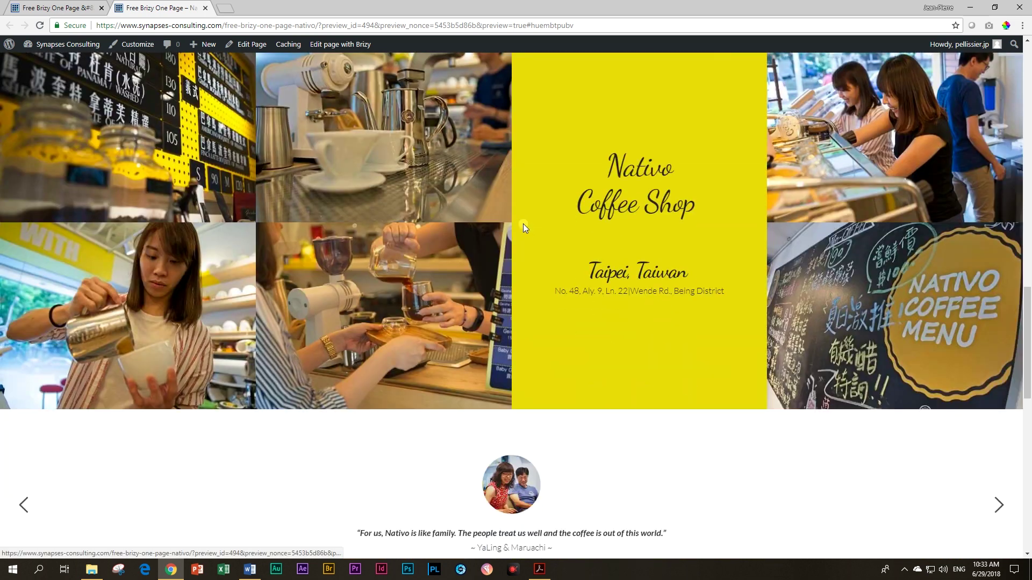
pyautogui.scroll(10, 521, 230)
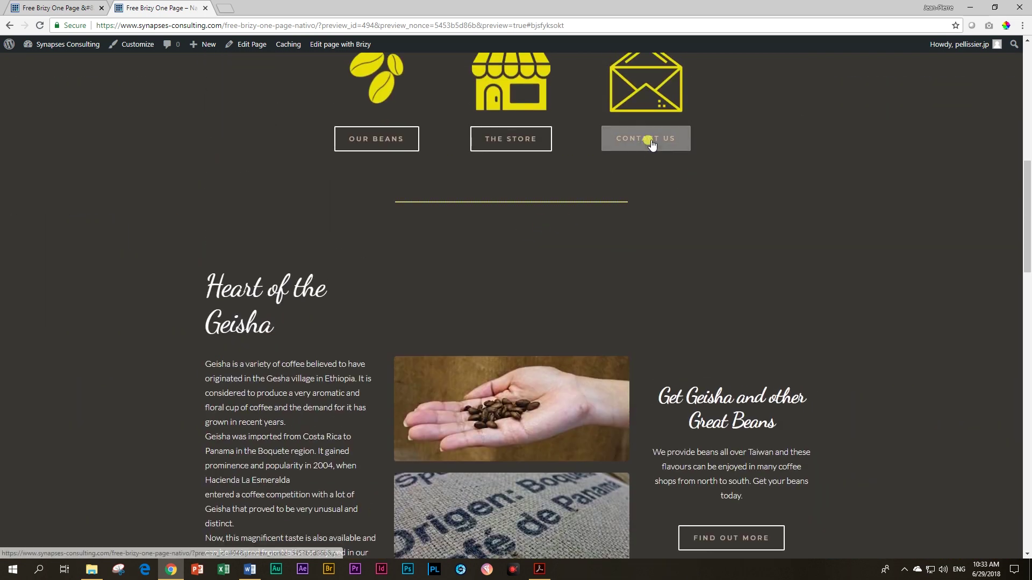
pyautogui.click(649, 141)
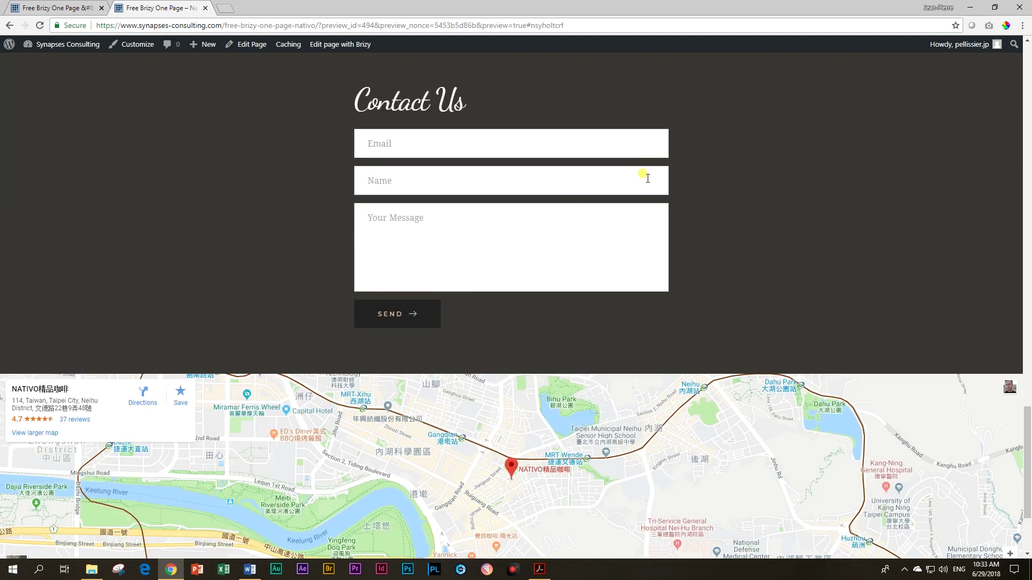
# Step: Check that the footer's Our Beans, The Store and Contact Us links jump to their sections
pyautogui.scroll(-3, 676, 224)
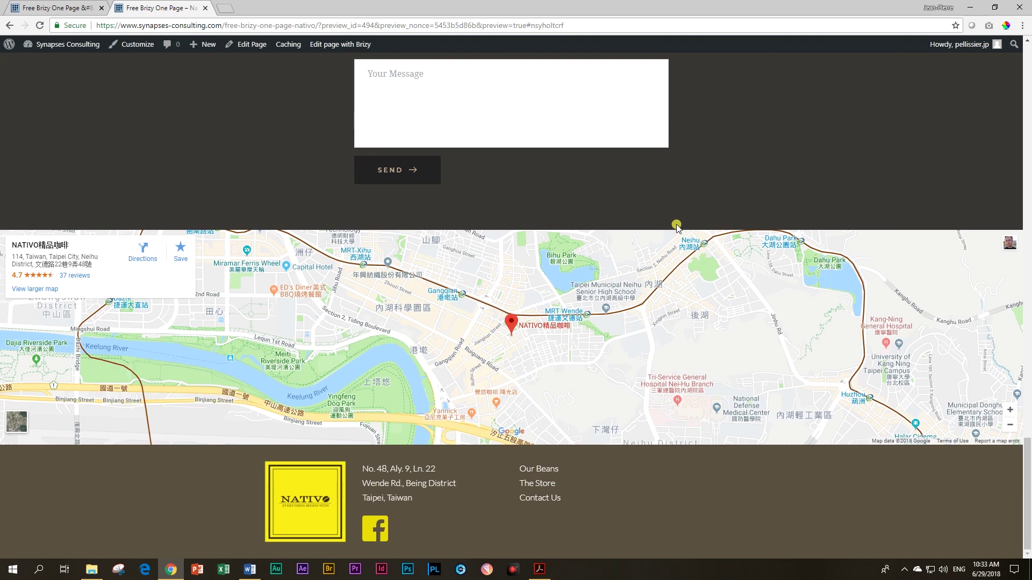
pyautogui.click(547, 477)
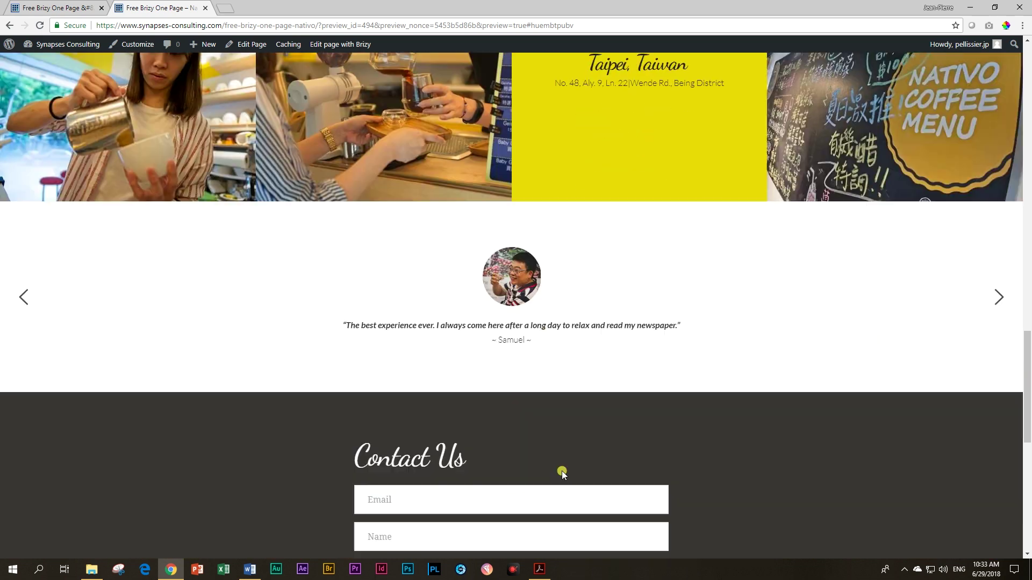
pyautogui.scroll(-10, 562, 470)
pyautogui.click(535, 484)
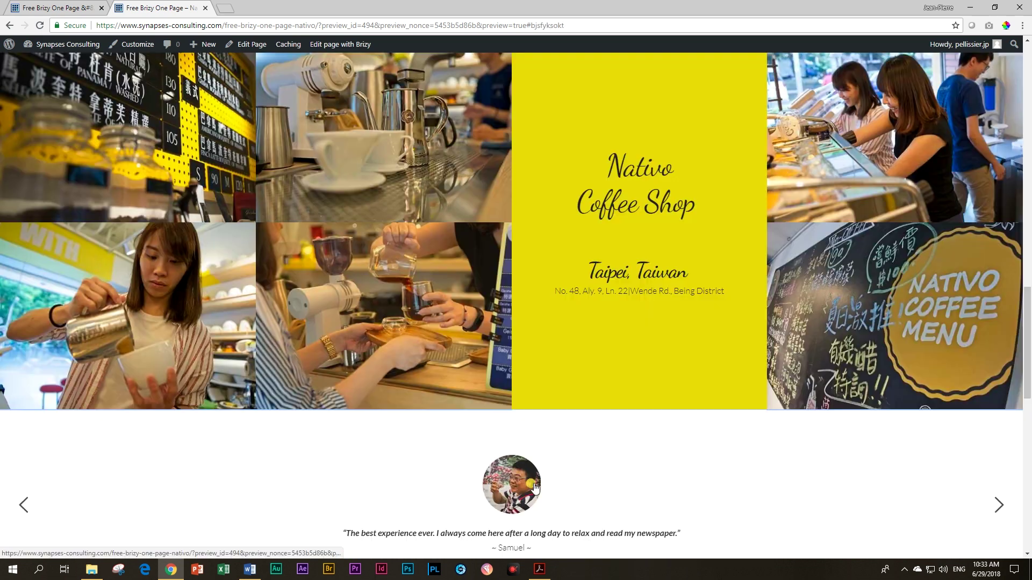
pyautogui.scroll(-10, 539, 485)
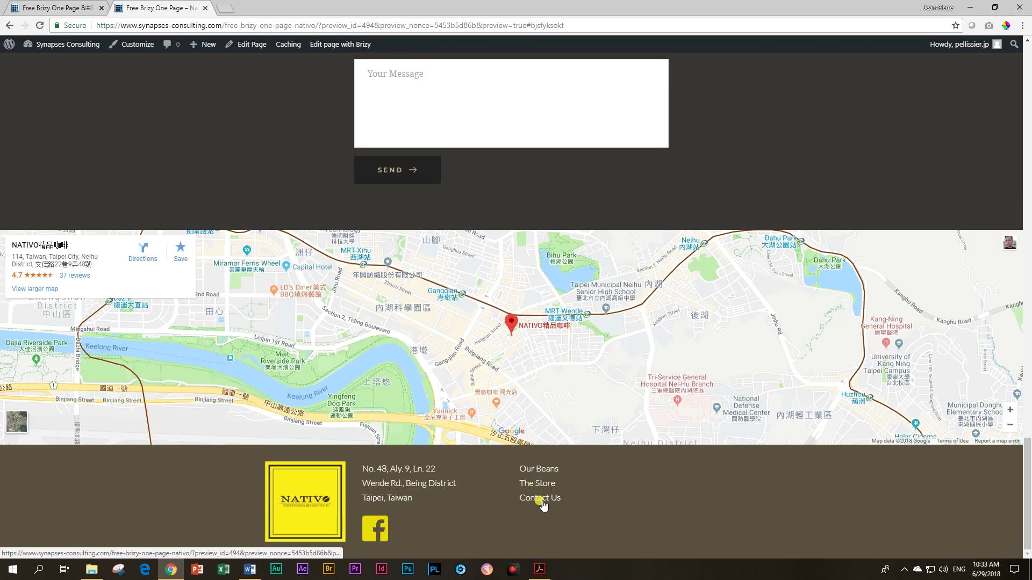
pyautogui.click(540, 499)
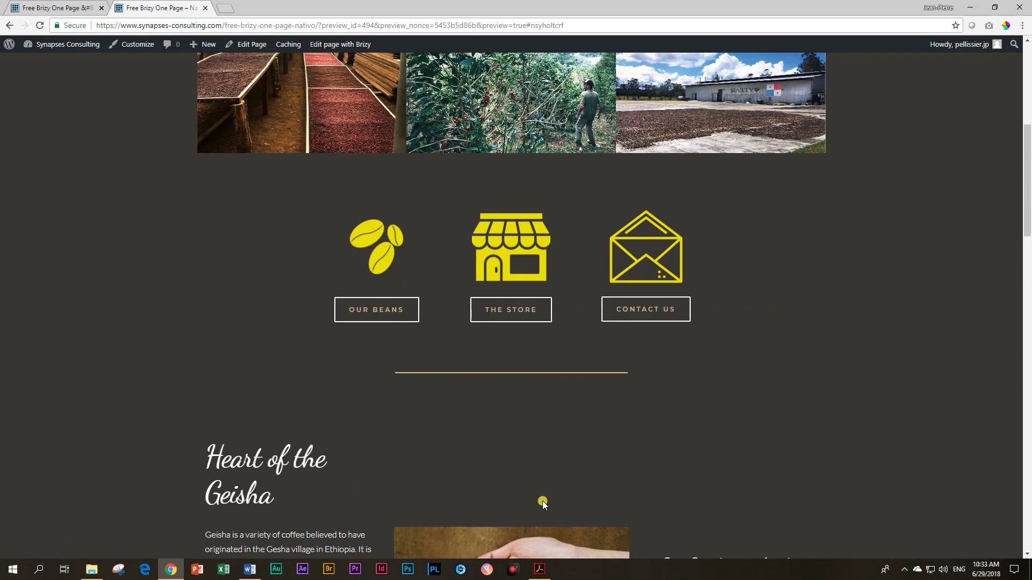
pyautogui.scroll(-5, 543, 502)
pyautogui.scroll(-5, 546, 498)
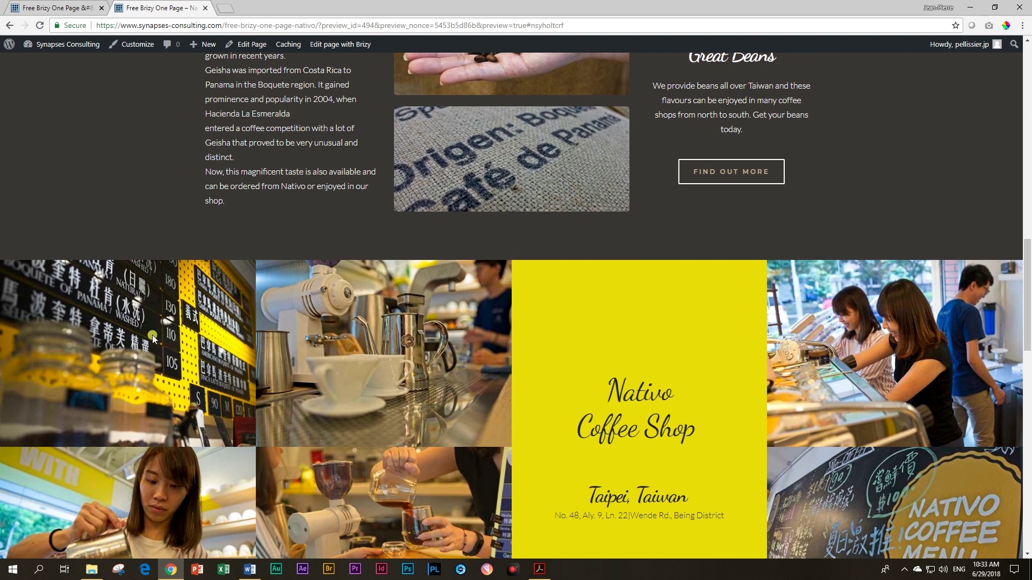
pyautogui.scroll(-4, 327, 449)
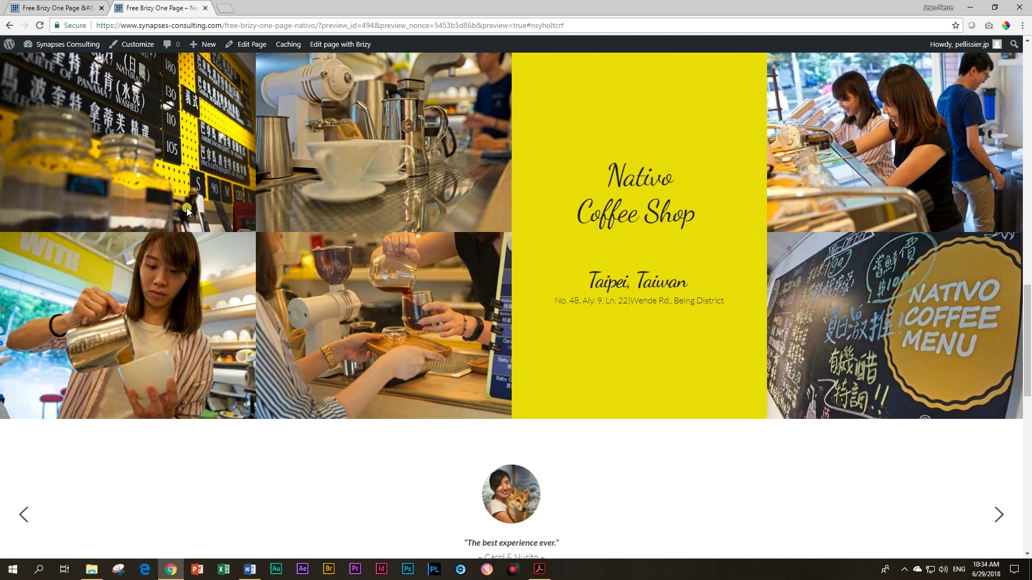
# Step: Back in the editor, give the top-left Nativo grid photo a FadeIn entrance animation
pyautogui.click(65, 9)
pyautogui.scroll(-10, 223, 285)
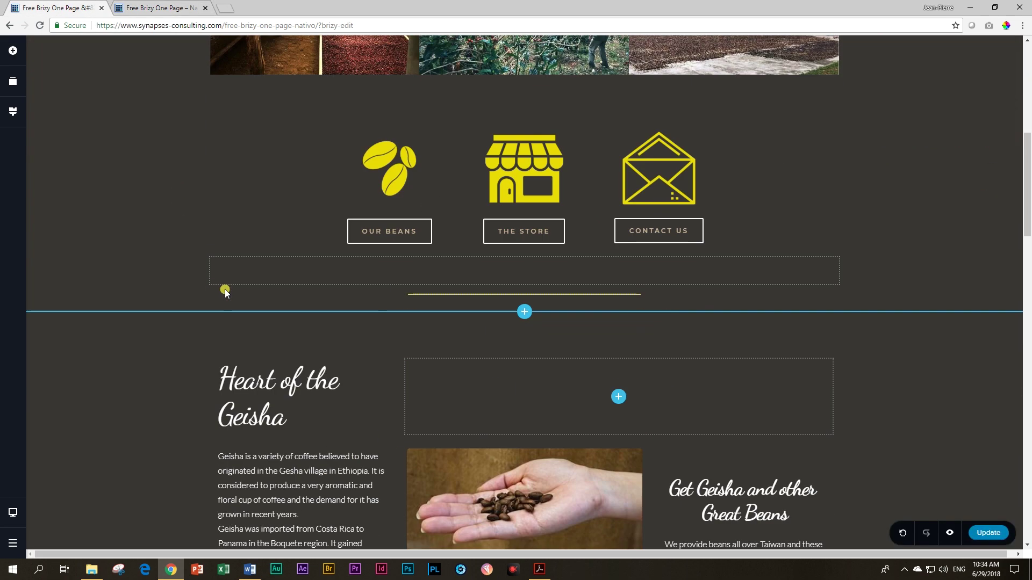
pyautogui.scroll(-5, 224, 290)
pyautogui.click(175, 224)
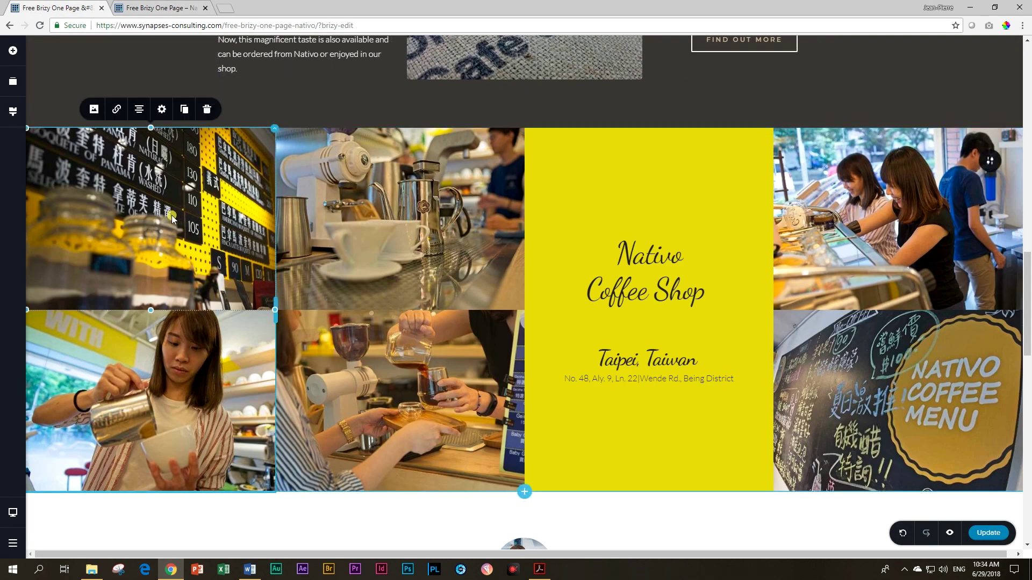
pyautogui.click(160, 109)
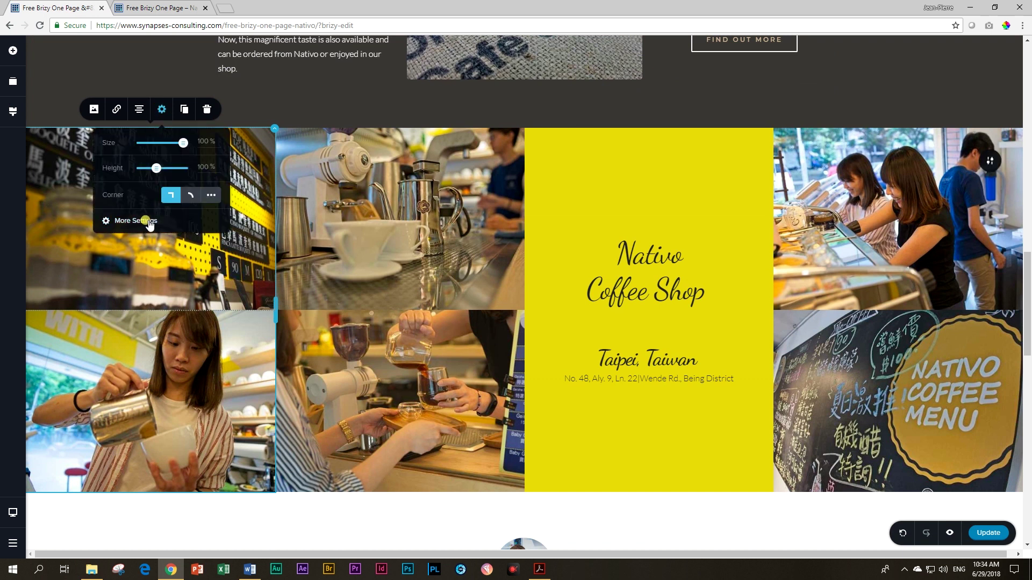
pyautogui.click(148, 226)
pyautogui.click(971, 81)
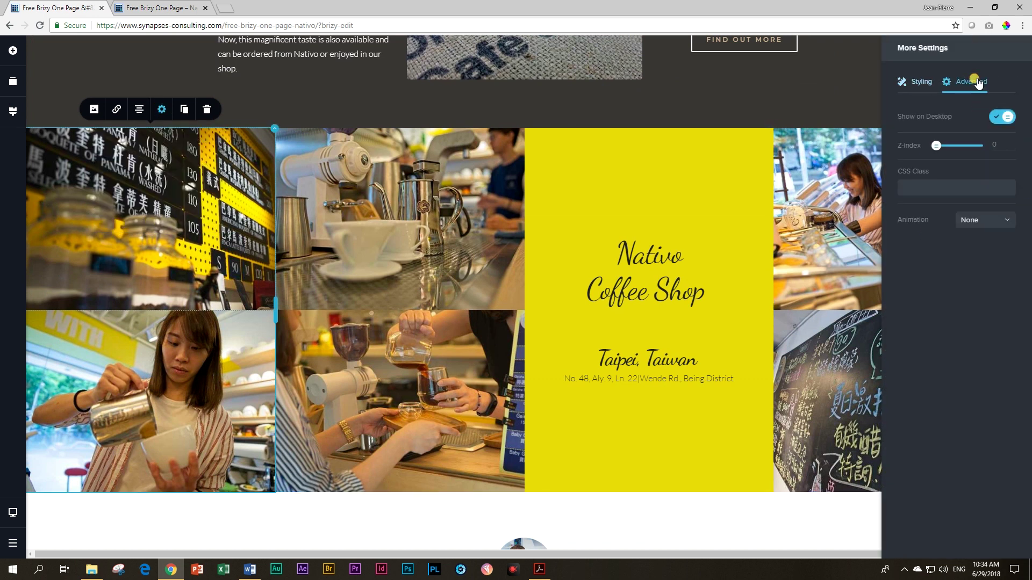
pyautogui.click(971, 219)
pyautogui.scroll(-5, 980, 270)
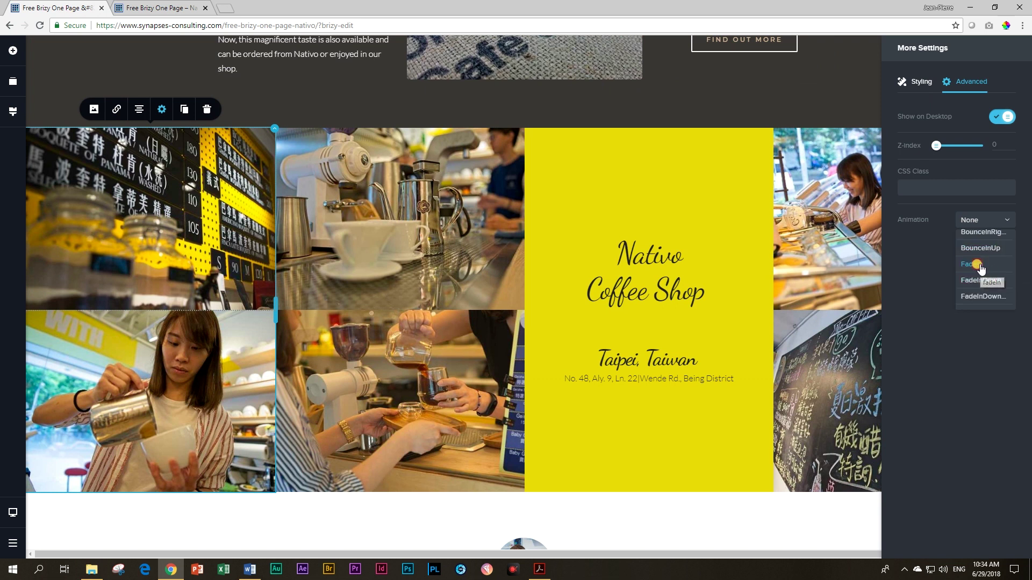
pyautogui.click(974, 264)
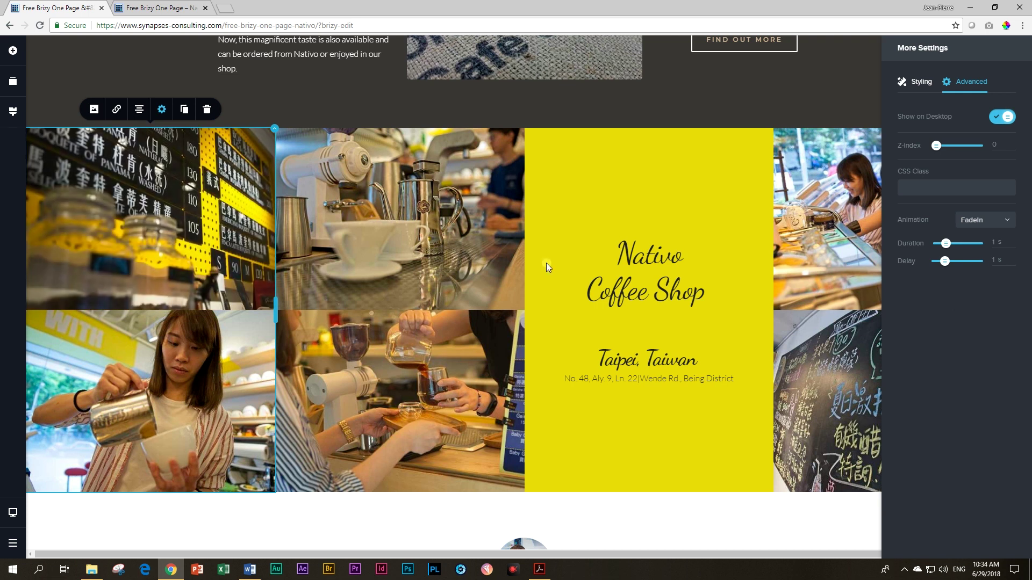
# Step: Give the middle grid photo a FadeInUp animation with a 0.5 s delay
pyautogui.click(210, 360)
pyautogui.click(395, 296)
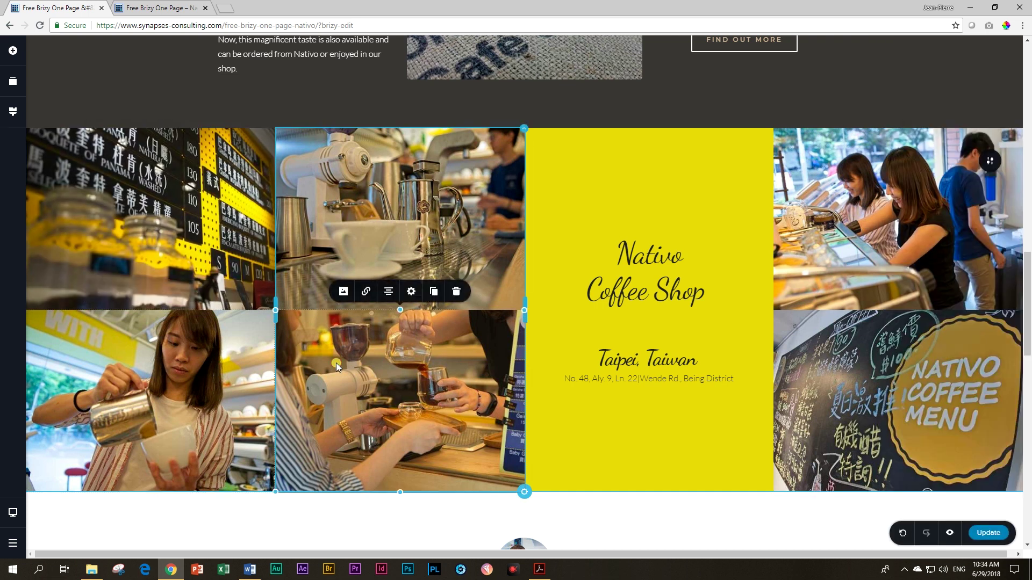
pyautogui.click(410, 293)
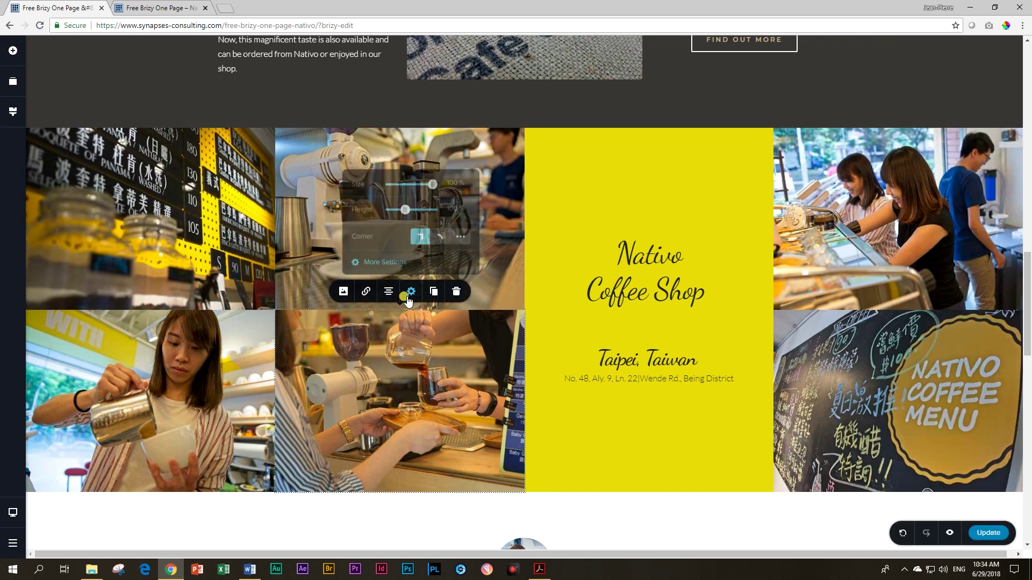
pyautogui.click(385, 262)
pyautogui.click(973, 85)
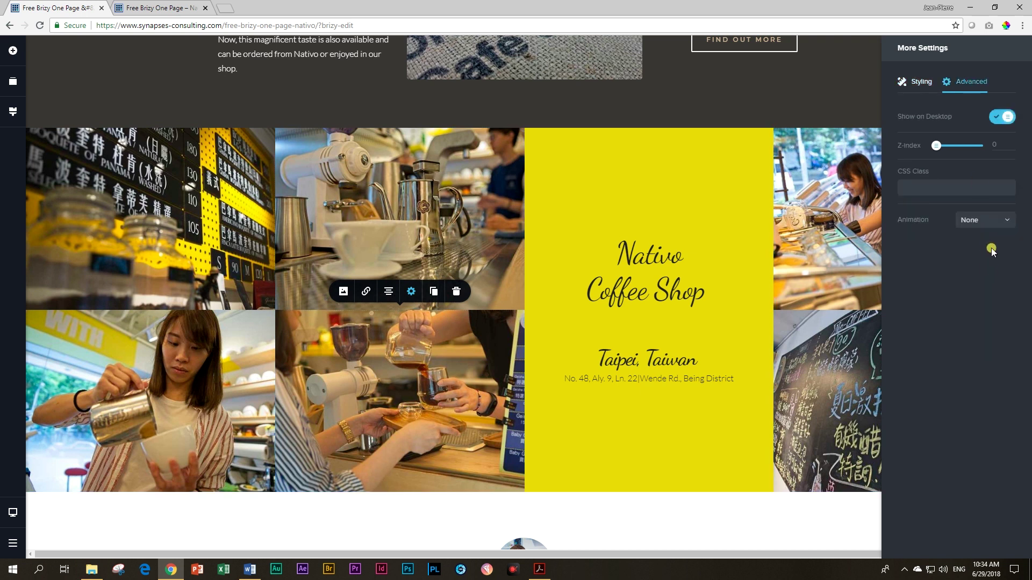
pyautogui.click(983, 220)
pyautogui.scroll(-3, 992, 287)
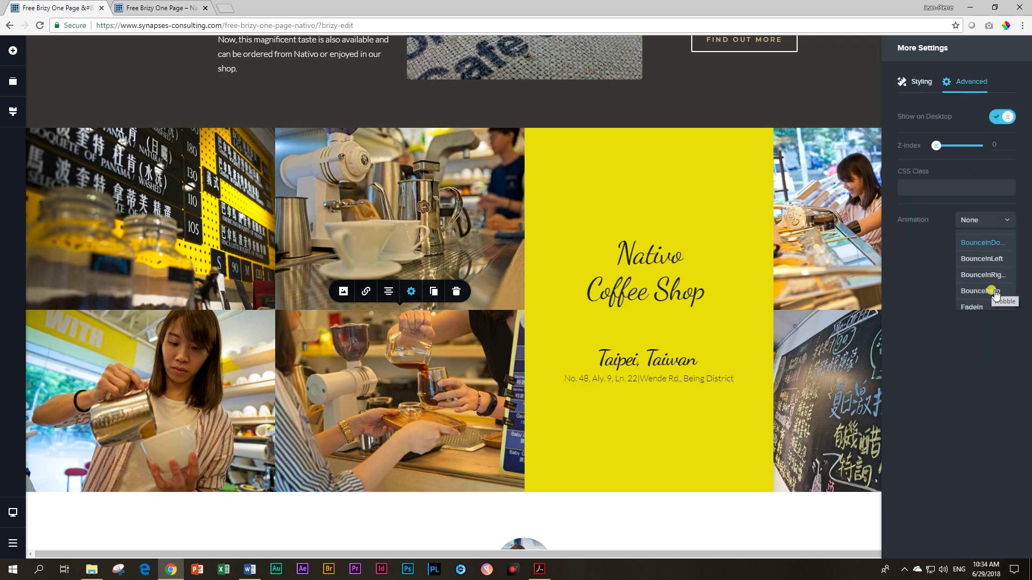
pyautogui.click(984, 297)
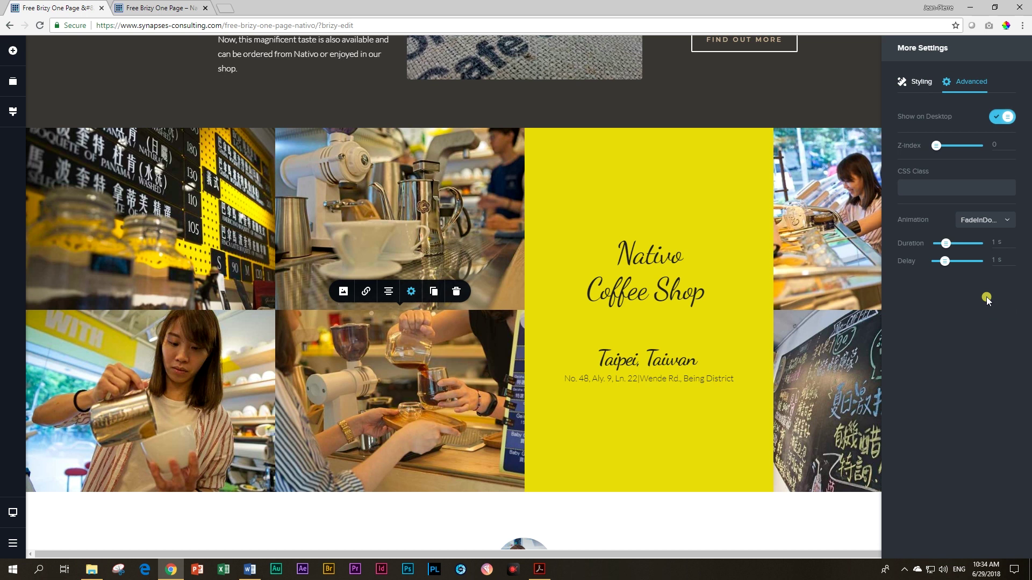
pyautogui.click(989, 223)
pyautogui.click(982, 280)
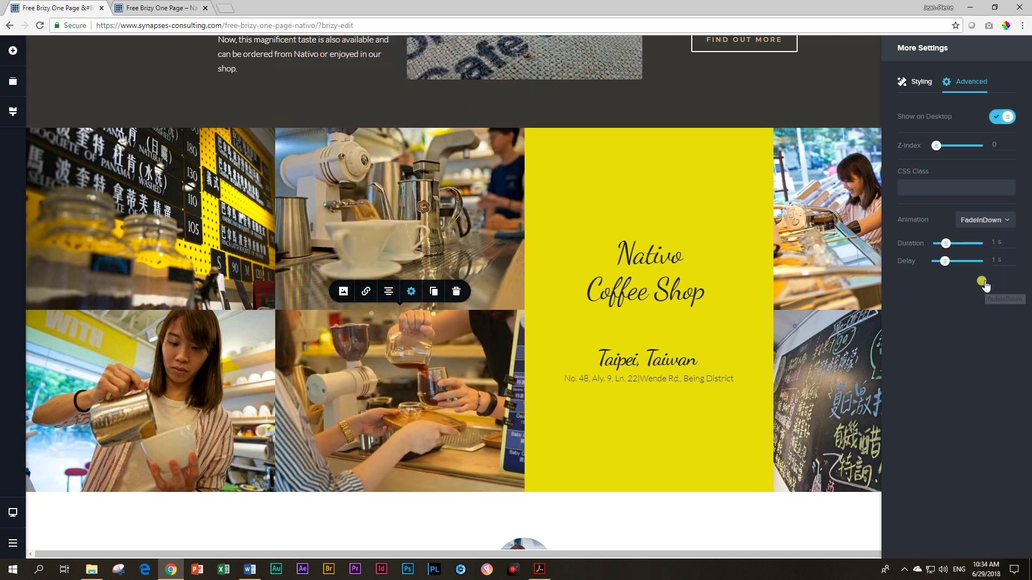
pyautogui.click(992, 221)
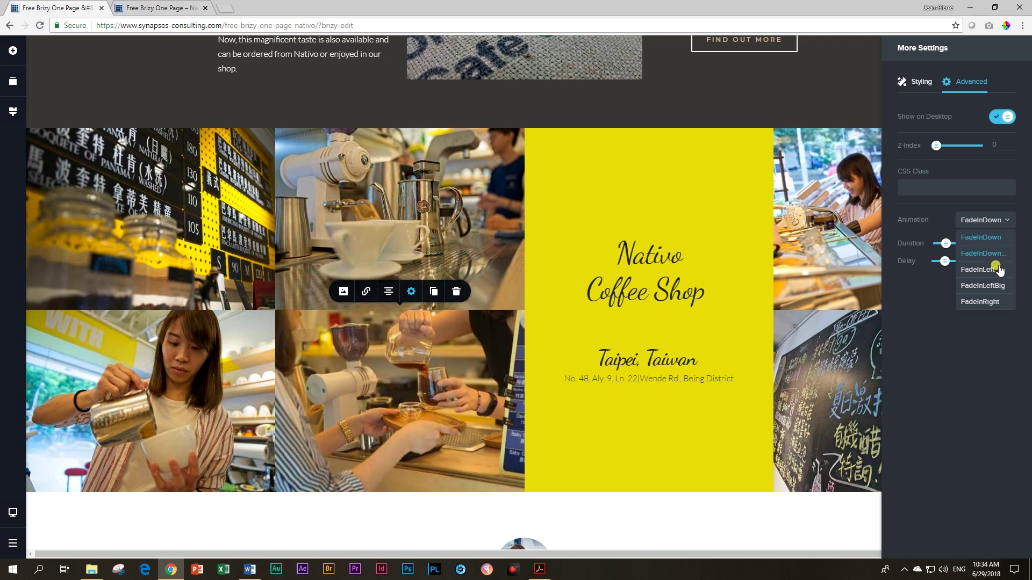
pyautogui.click(988, 290)
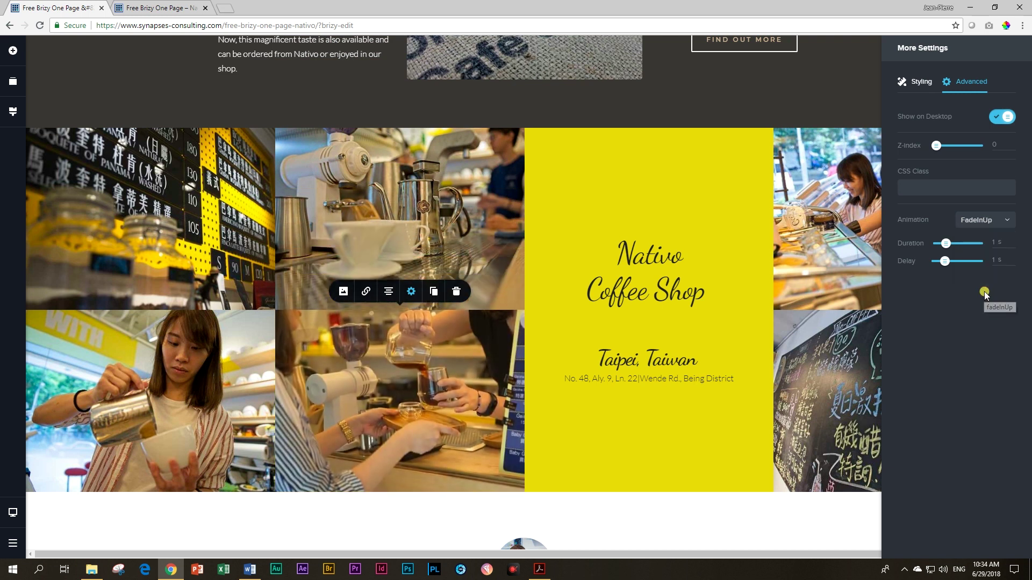
pyautogui.click(939, 264)
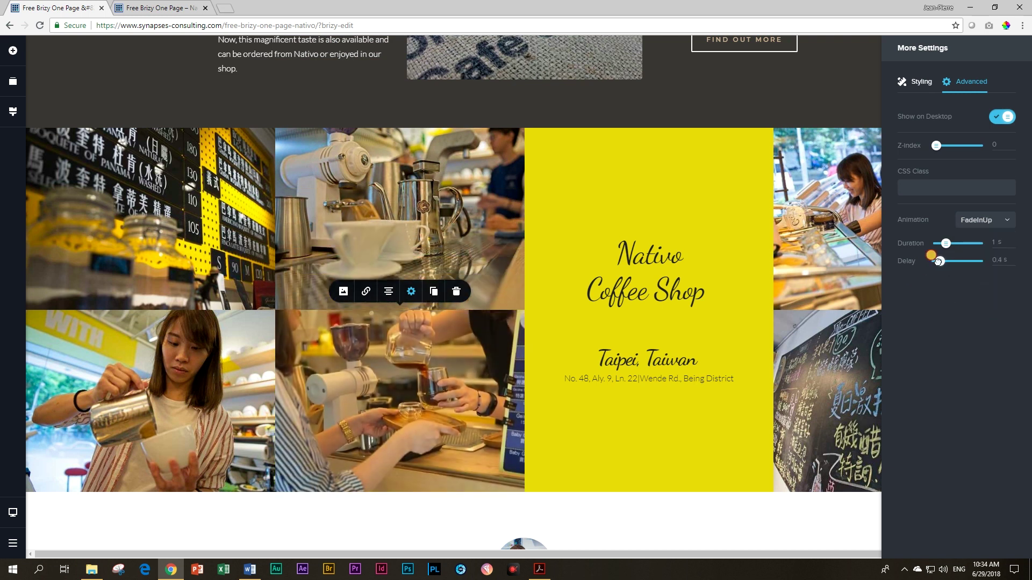
pyautogui.click(820, 360)
# Step: Give the top-right grid photo a FadeIn animation with a 1.8 s delay
pyautogui.click(839, 240)
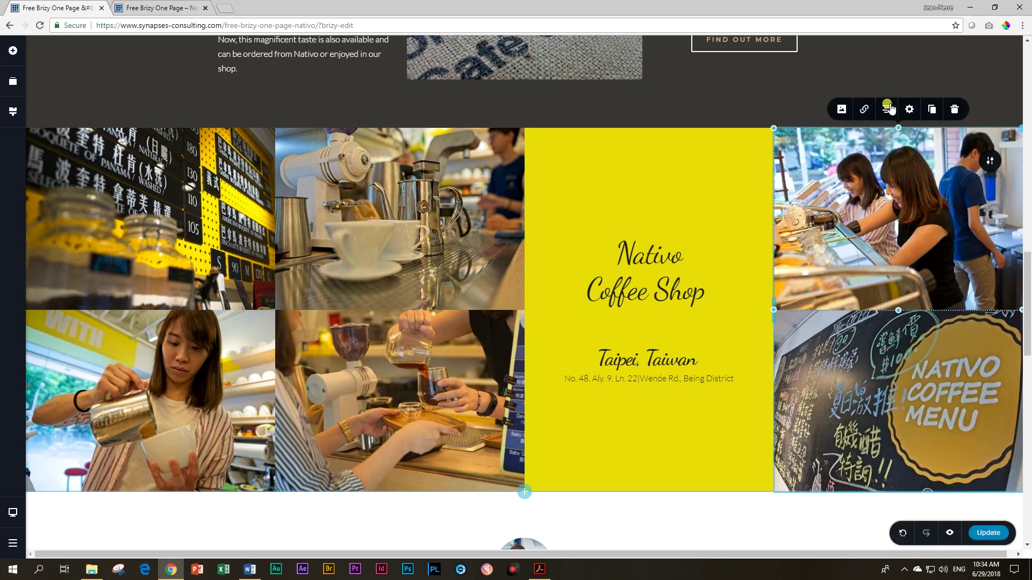
pyautogui.click(912, 113)
pyautogui.click(886, 221)
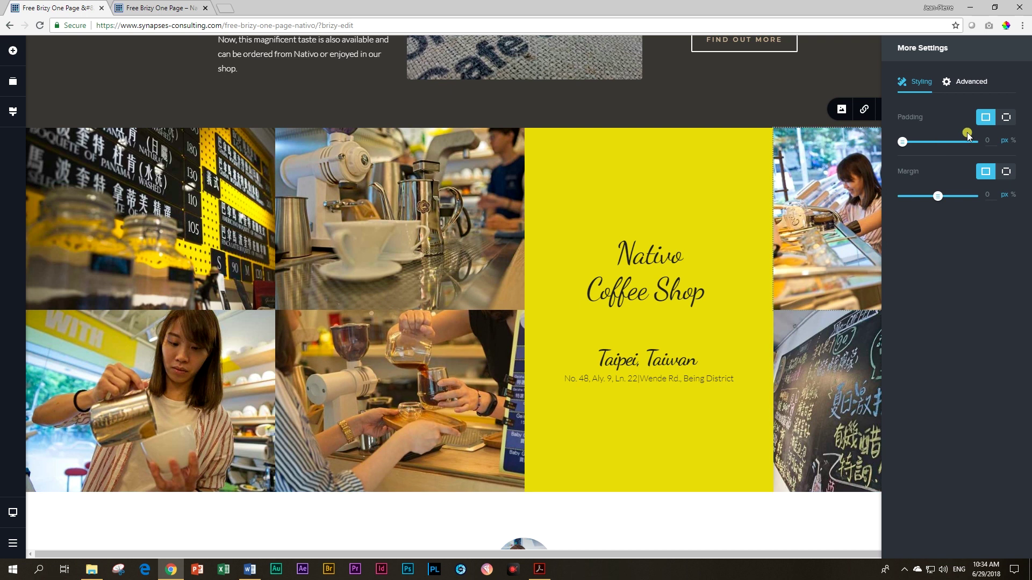
pyautogui.click(959, 85)
pyautogui.click(965, 223)
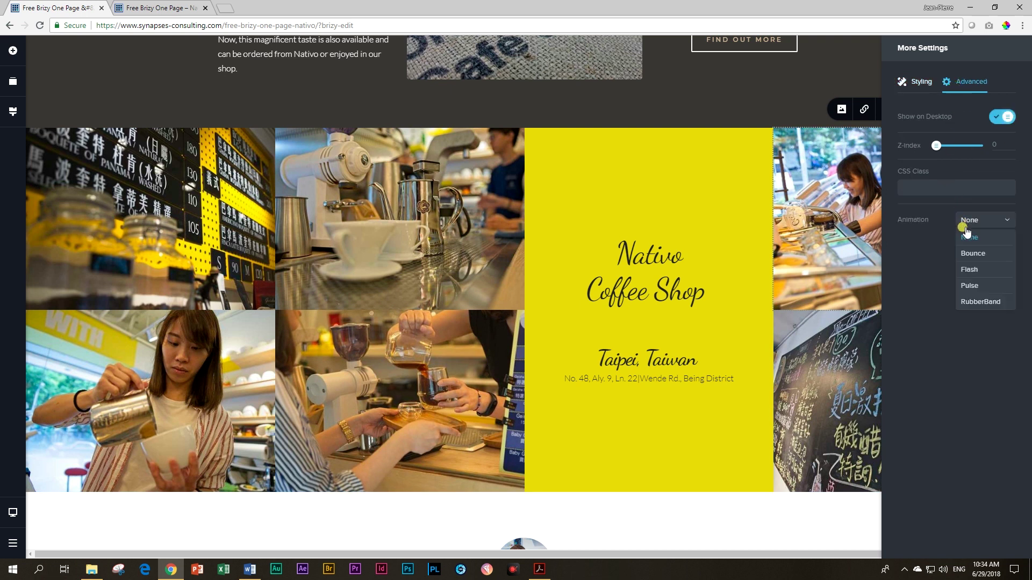
pyautogui.click(971, 286)
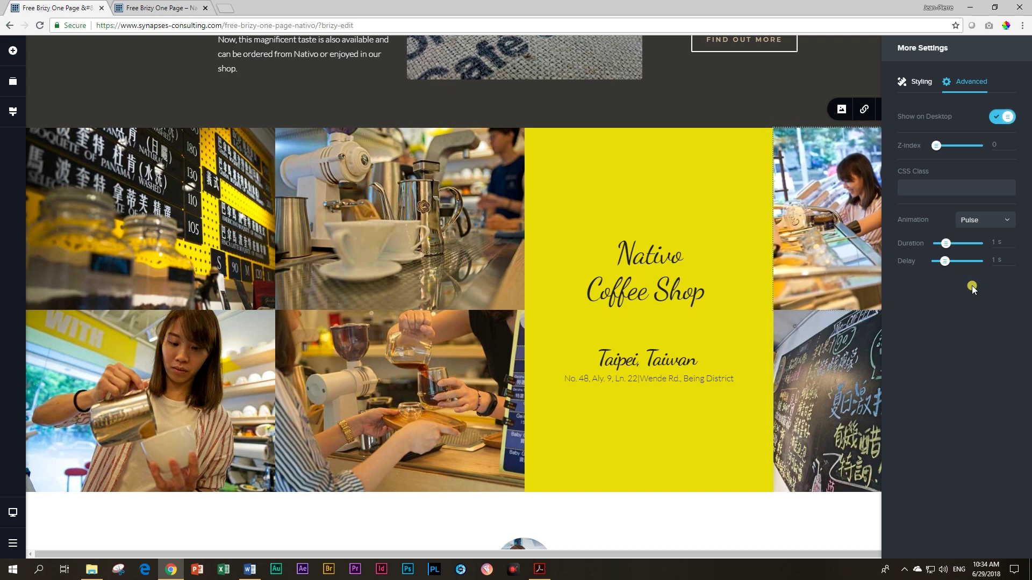
pyautogui.click(974, 215)
pyautogui.scroll(-3, 983, 263)
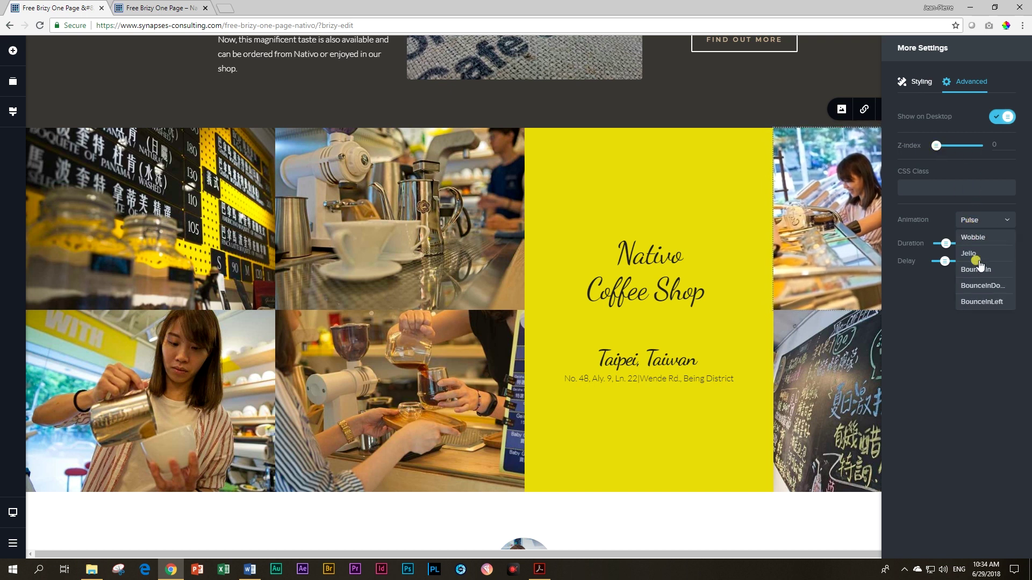
pyautogui.scroll(-1, 987, 274)
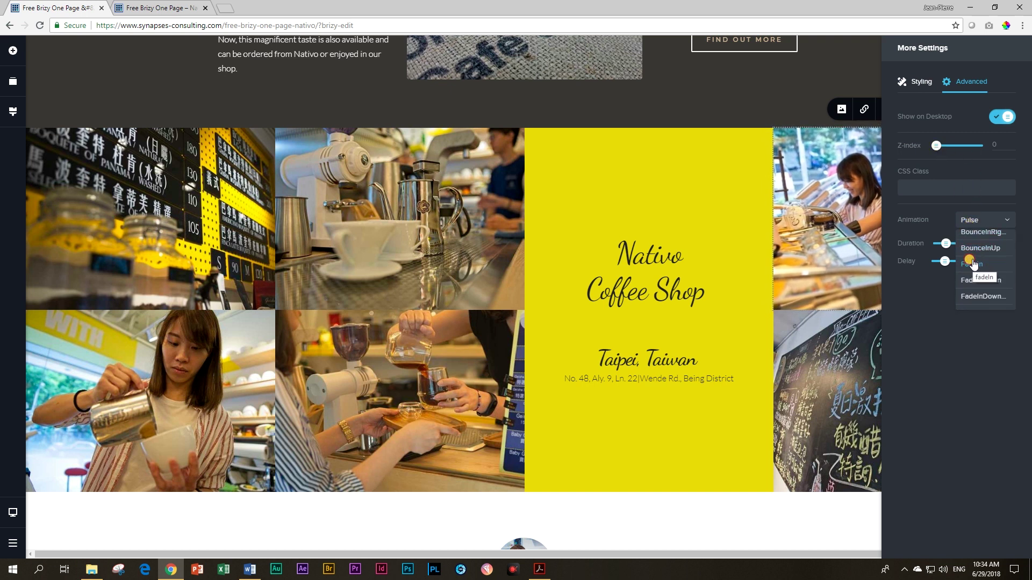
pyautogui.click(974, 263)
pyautogui.moveTo(944, 262); pyautogui.dragTo(950, 261)
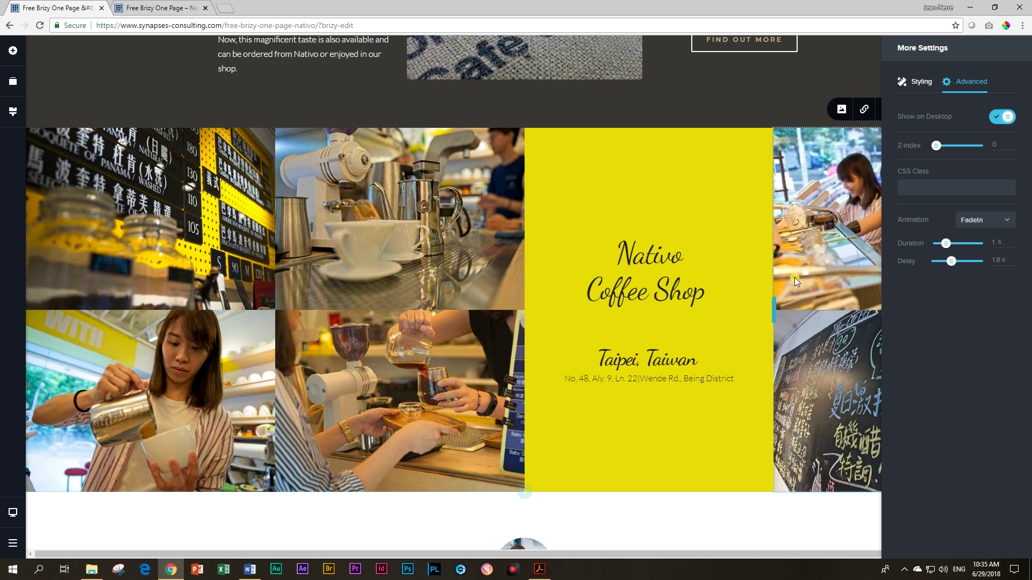
pyautogui.click(653, 246)
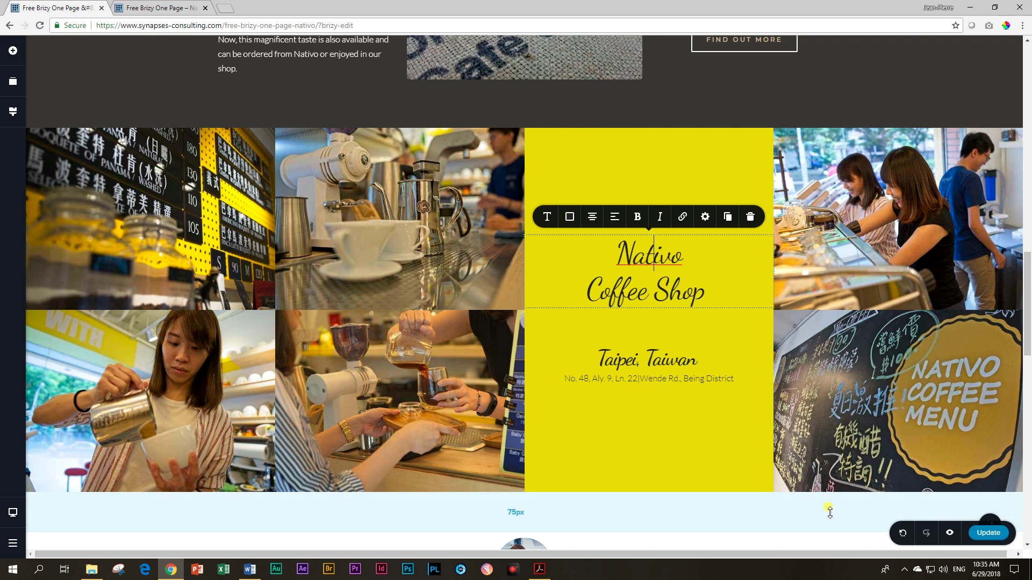
# Step: Open the page preview in a new tab and scroll through the animated photo grid
pyautogui.click(950, 533)
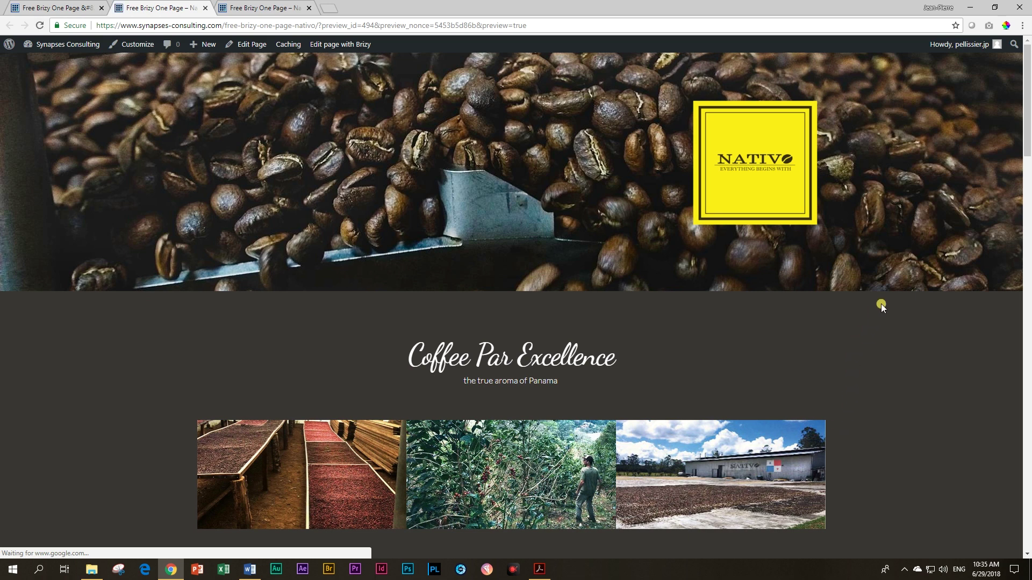
pyautogui.scroll(-12, 881, 304)
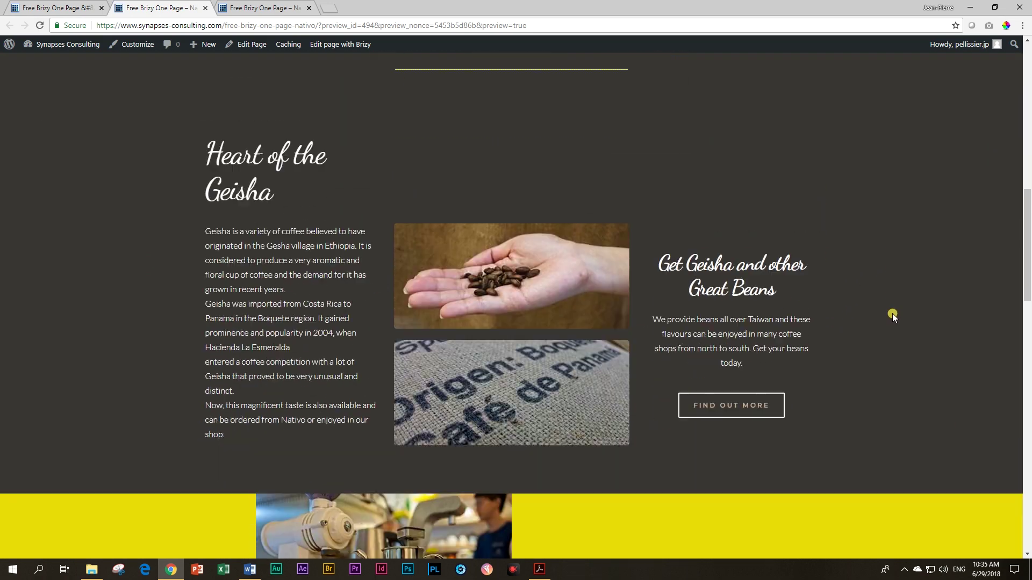
pyautogui.scroll(-7, 892, 314)
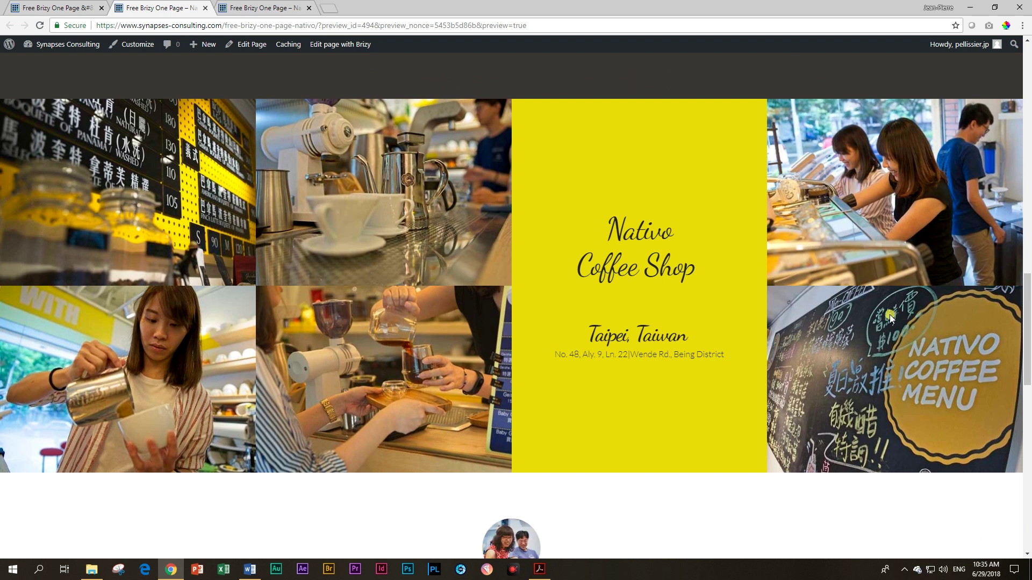
pyautogui.scroll(-10, 886, 318)
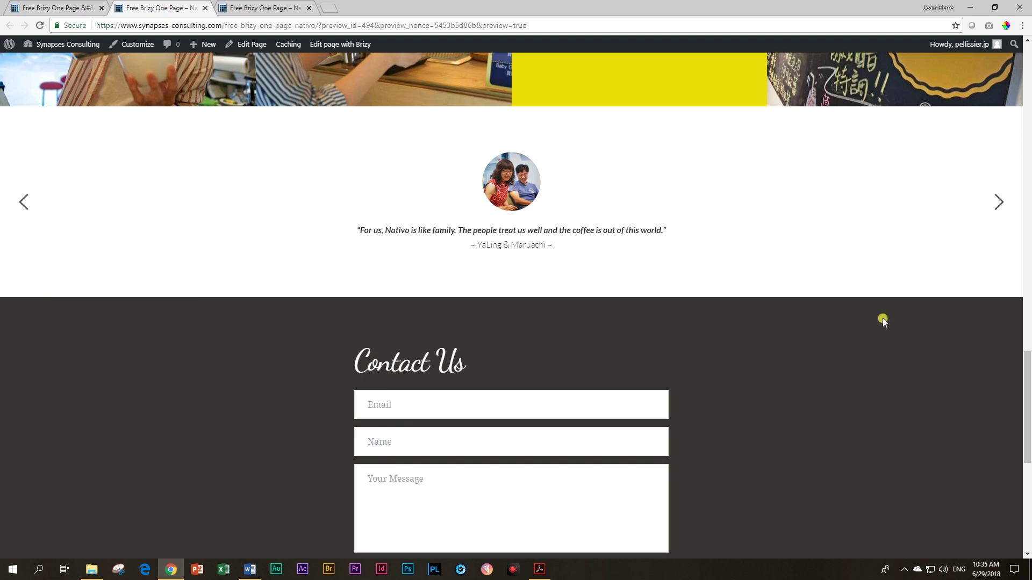
pyautogui.scroll(3, 883, 321)
pyautogui.scroll(3, 883, 320)
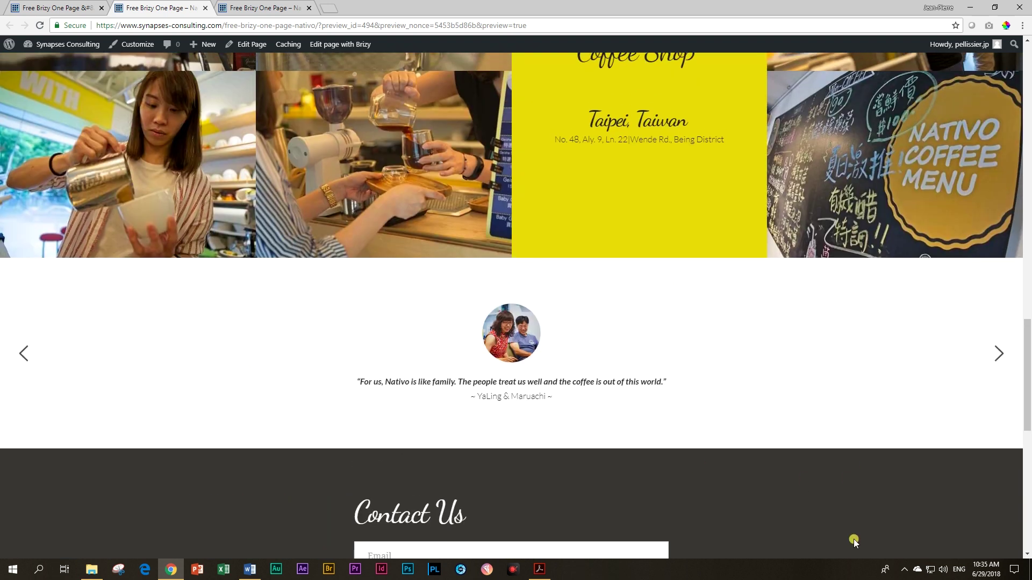
# Step: Step the testimonial slider back twice to "The best experience ever." and return to the editor
pyautogui.click(24, 355)
pyautogui.click(25, 356)
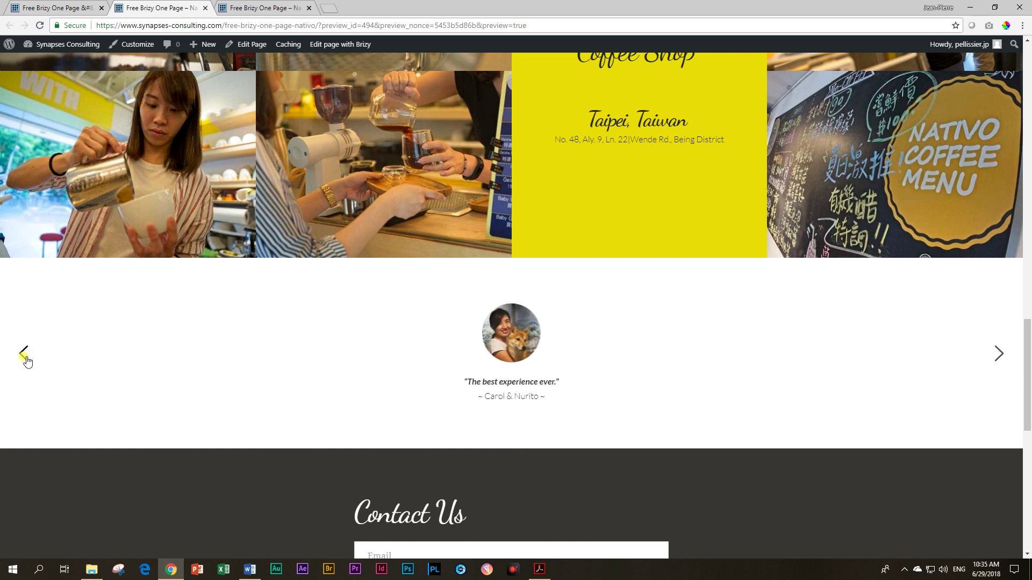
pyautogui.click(253, 8)
pyautogui.click(172, 7)
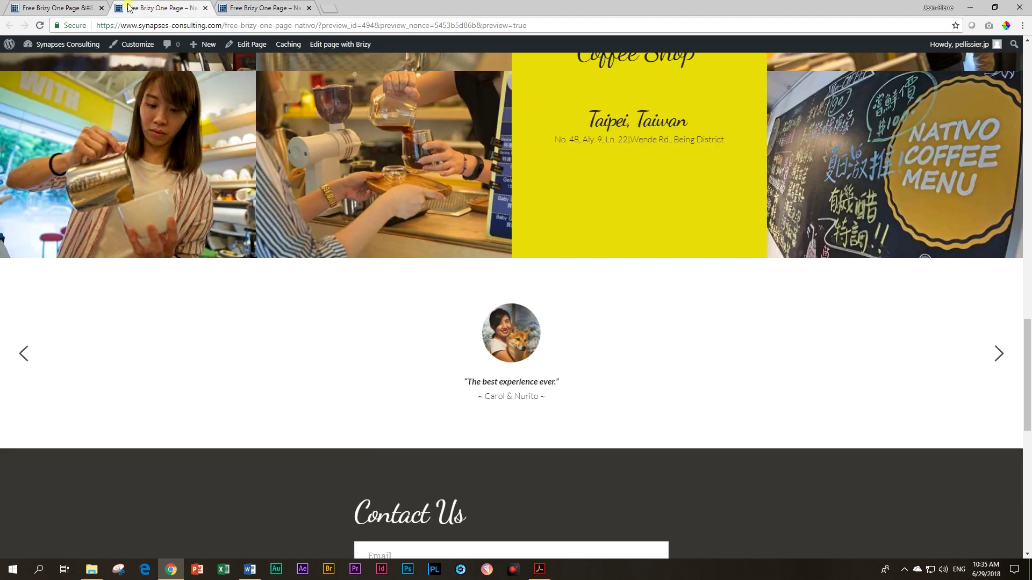
pyautogui.click(61, 10)
# Step: Scroll the editor up to the coffee-bean hero with the yellow NATIVO logo
pyautogui.scroll(15, 230, 312)
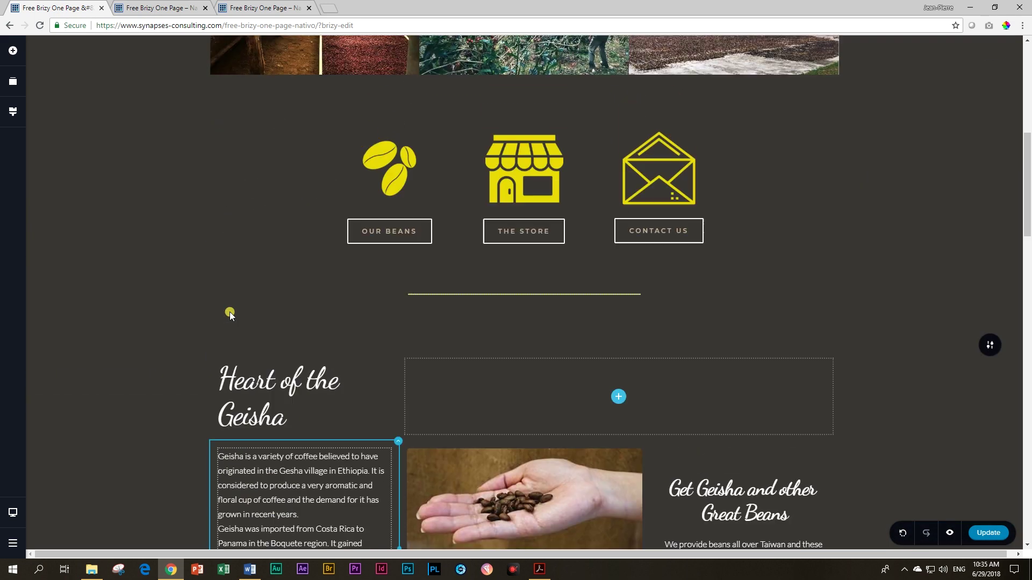
pyautogui.scroll(2, 230, 312)
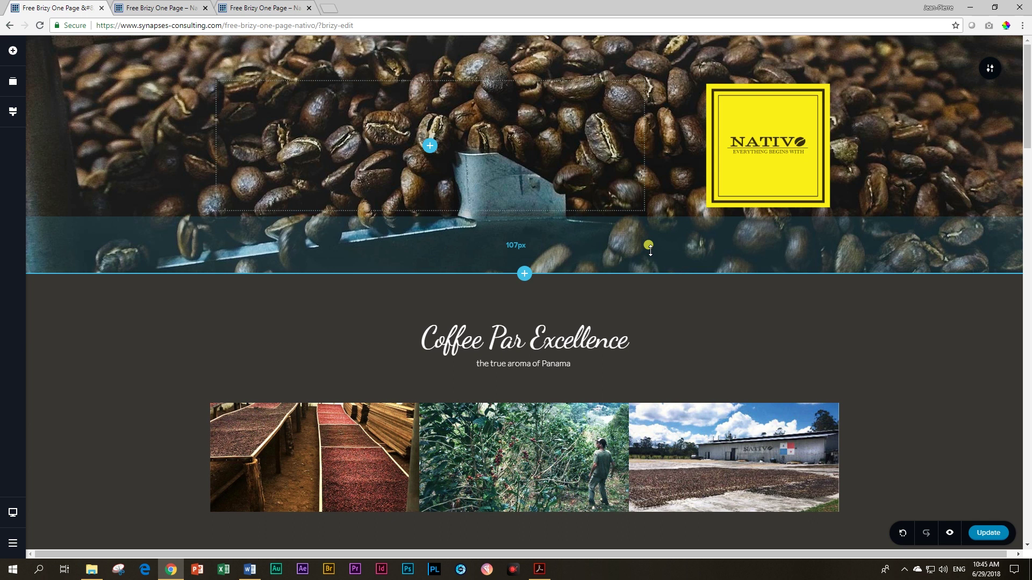
# Step: Add a button to the empty hero column and label it OUR BEANS
pyautogui.click(430, 145)
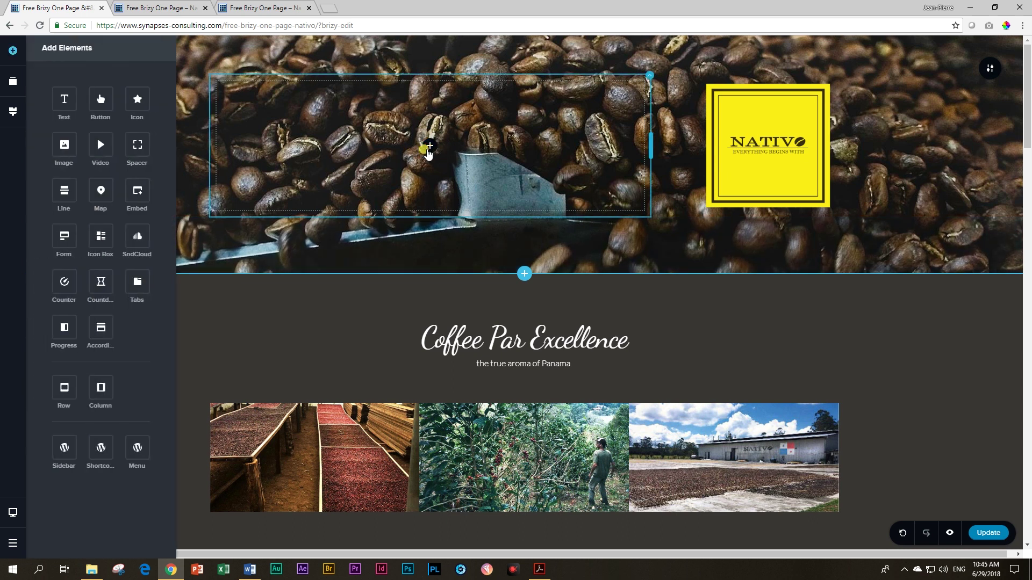
pyautogui.moveTo(114, 104); pyautogui.dragTo(430, 149)
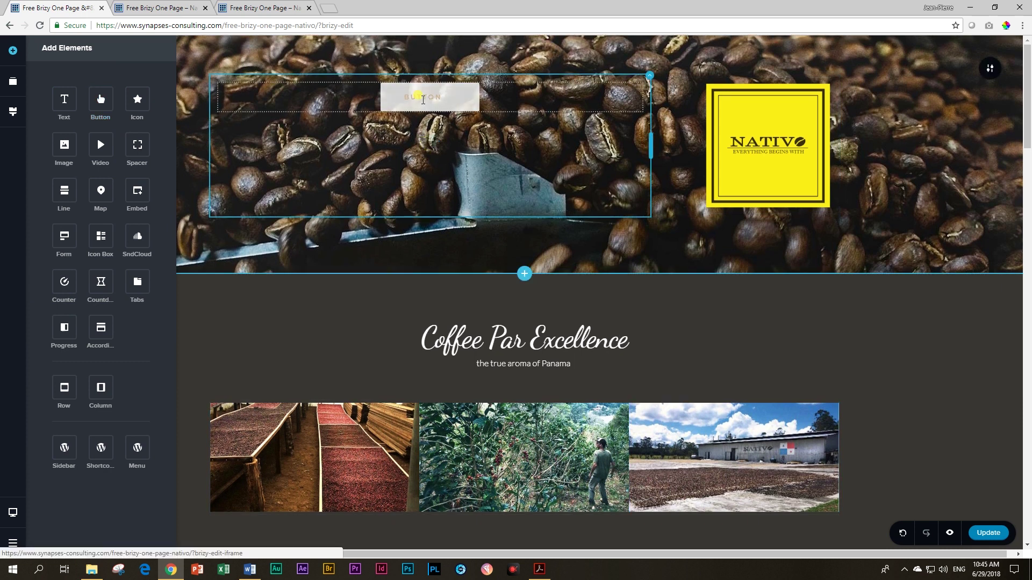
pyautogui.doubleClick(413, 98)
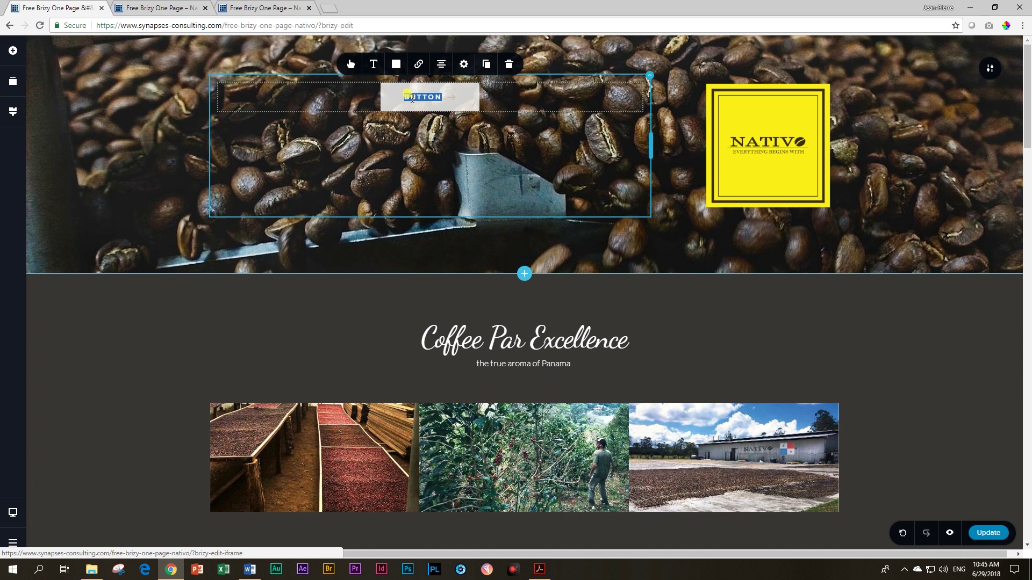
pyautogui.write('Our')
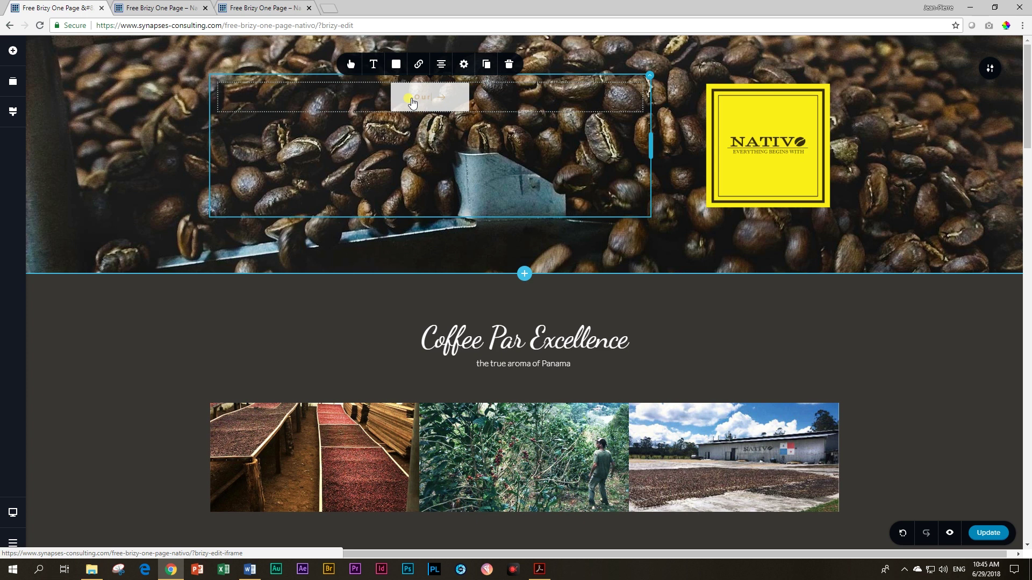
pyautogui.write('OUR BEANS')
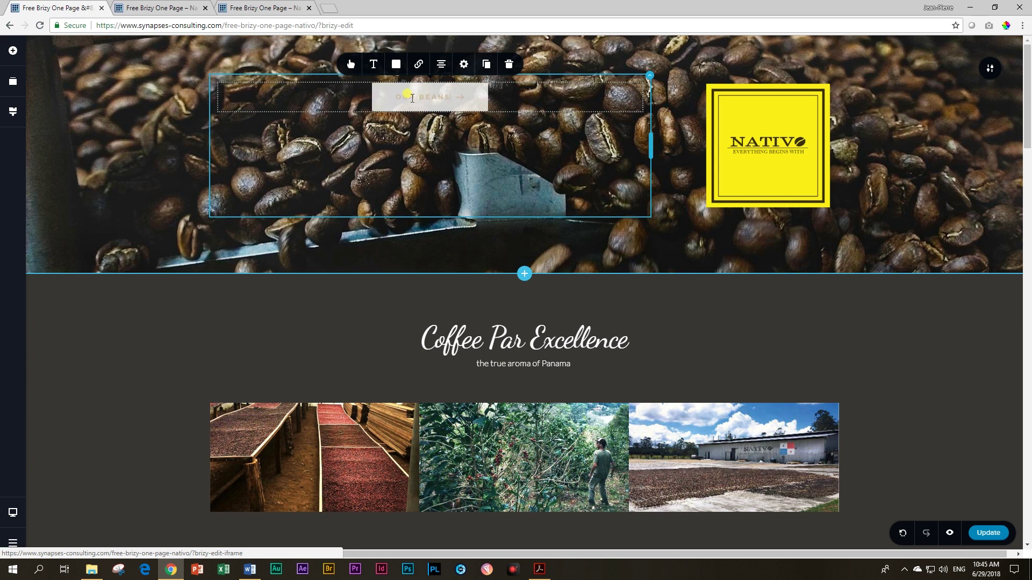
# Step: Set the OUR BEANS button to medium size and remove its arrow icon
pyautogui.click(351, 65)
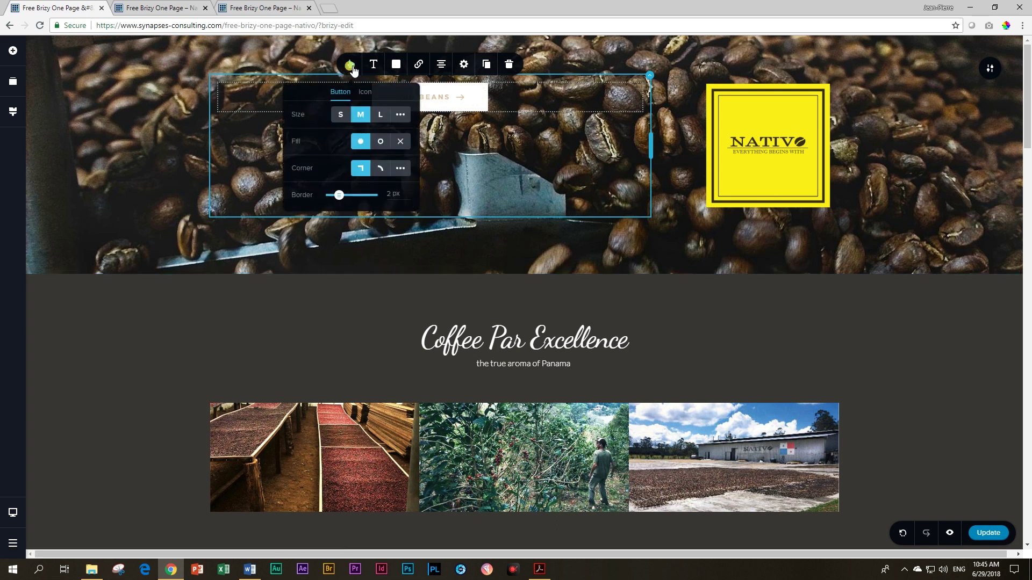
pyautogui.click(380, 115)
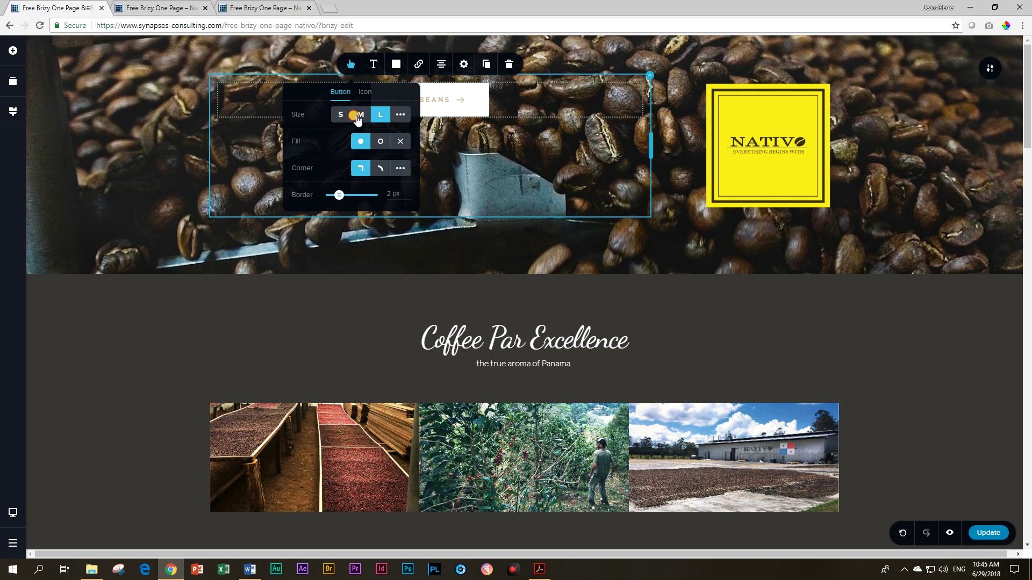
pyautogui.click(358, 115)
pyautogui.click(364, 92)
pyautogui.click(407, 107)
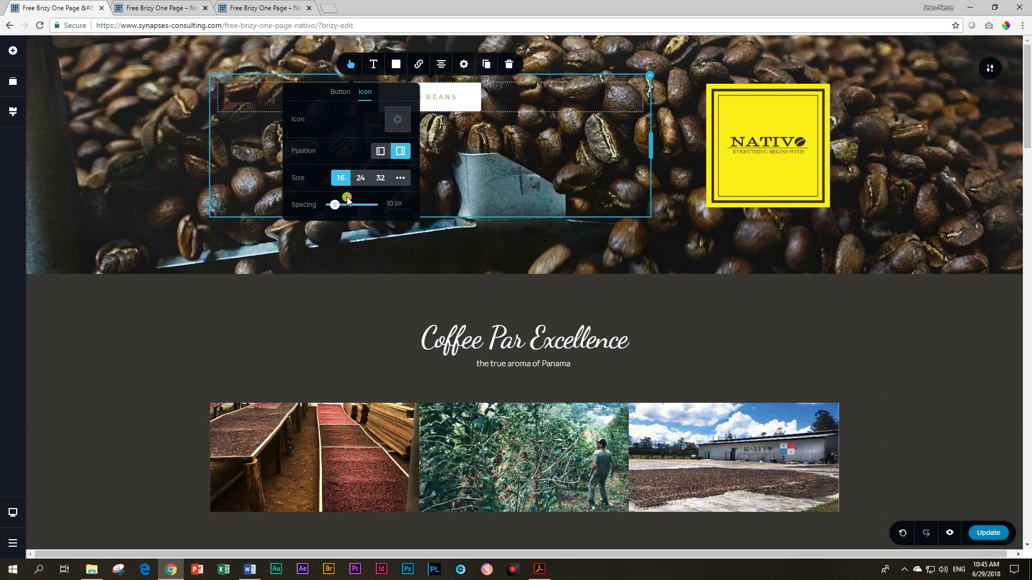
# Step: Set the button text to font size 29 with line height 1.0
pyautogui.click(371, 64)
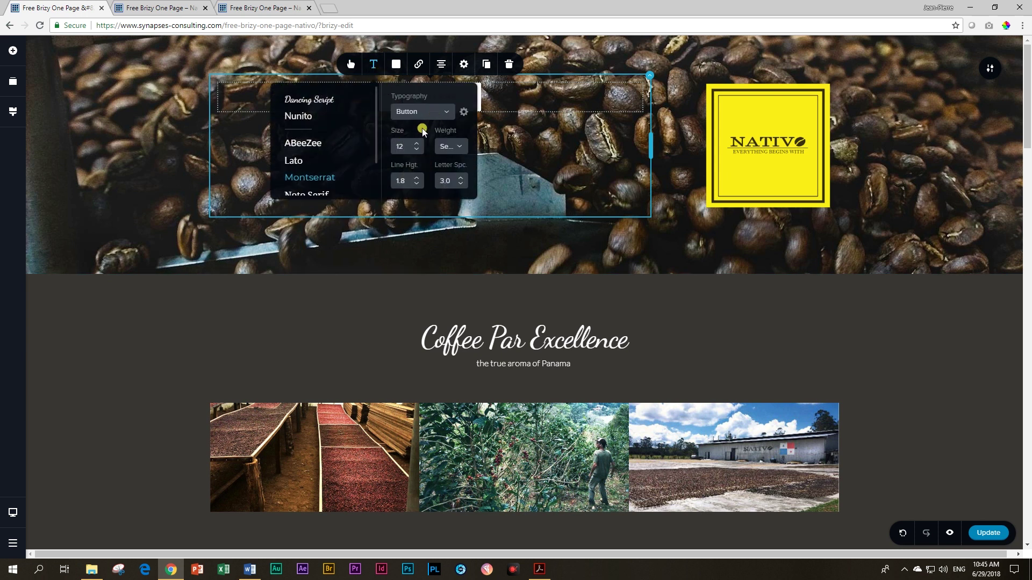
pyautogui.click(416, 143)
pyautogui.click(417, 144)
pyautogui.click(416, 144)
pyautogui.click(416, 143)
pyautogui.click(417, 143)
pyautogui.click(416, 143)
pyautogui.click(417, 143)
pyautogui.click(416, 143)
pyautogui.click(416, 143)
pyautogui.click(417, 143)
pyautogui.click(416, 143)
pyautogui.click(416, 144)
pyautogui.click(416, 144)
pyautogui.click(417, 143)
pyautogui.click(417, 144)
pyautogui.click(417, 143)
pyautogui.click(417, 143)
pyautogui.click(417, 144)
pyautogui.click(417, 143)
pyautogui.click(416, 144)
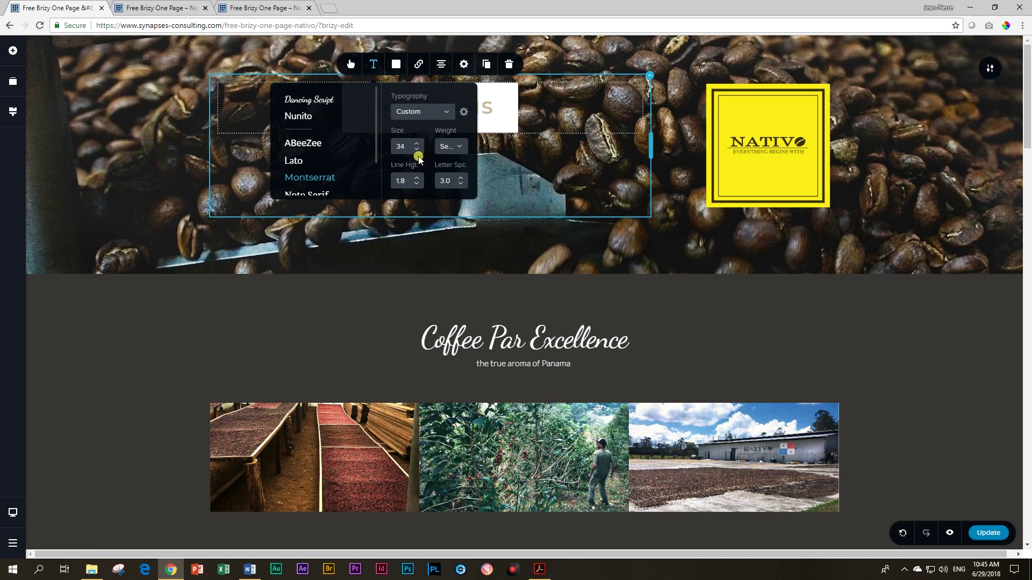
pyautogui.click(416, 149)
pyautogui.click(417, 149)
pyautogui.click(416, 149)
pyautogui.click(417, 149)
pyautogui.click(417, 149)
pyautogui.click(416, 183)
pyautogui.click(417, 183)
pyautogui.click(417, 184)
pyautogui.click(417, 184)
pyautogui.click(416, 183)
pyautogui.click(417, 184)
pyautogui.click(416, 183)
pyautogui.click(416, 183)
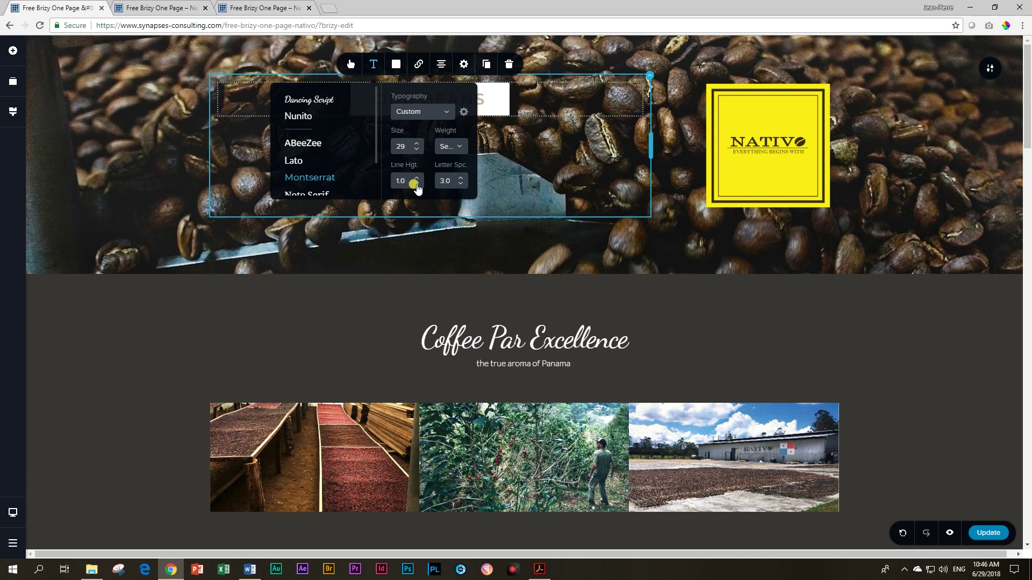
pyautogui.click(490, 94)
pyautogui.click(446, 100)
pyautogui.click(430, 100)
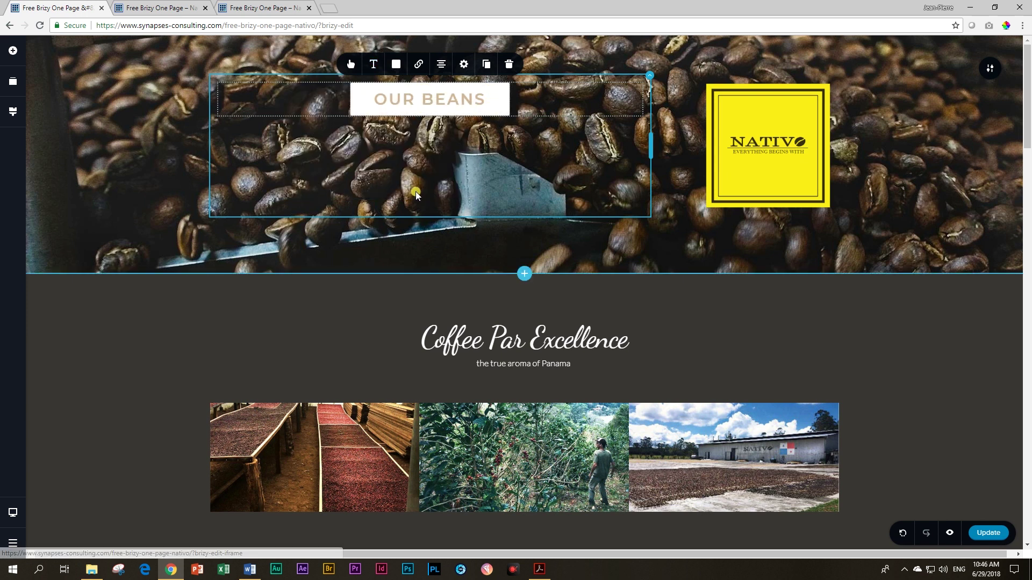
pyautogui.click(429, 95)
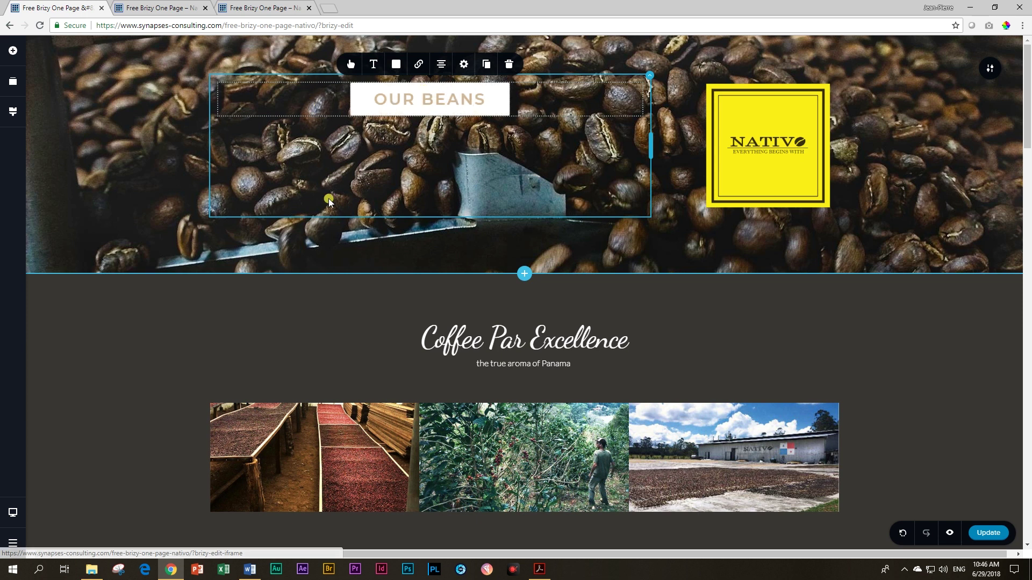
# Step: Give the OUR BEANS button a 65% opacity white background and dark #222222 text
pyautogui.click(396, 65)
pyautogui.click(365, 93)
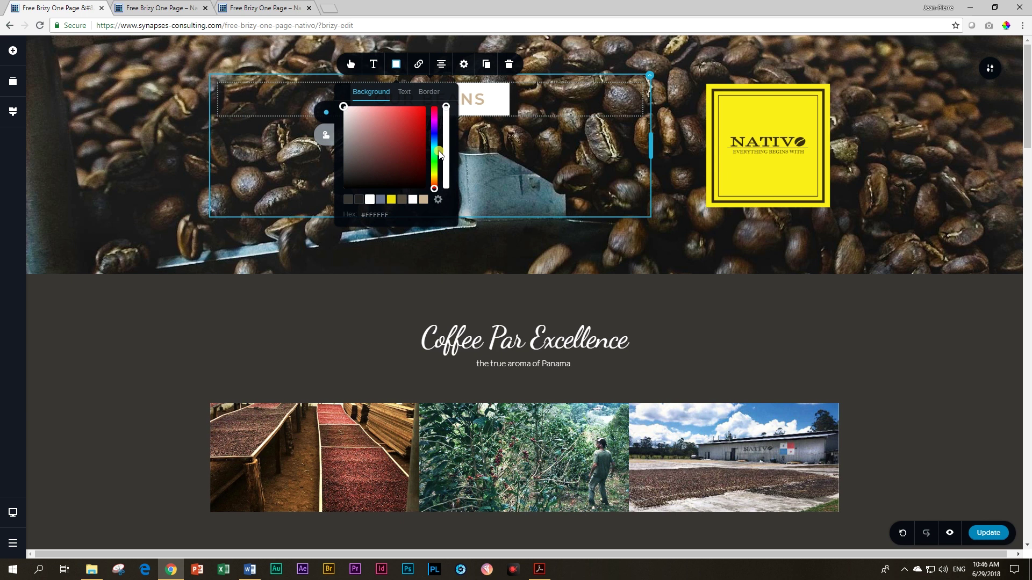
pyautogui.moveTo(443, 109); pyautogui.dragTo(449, 136)
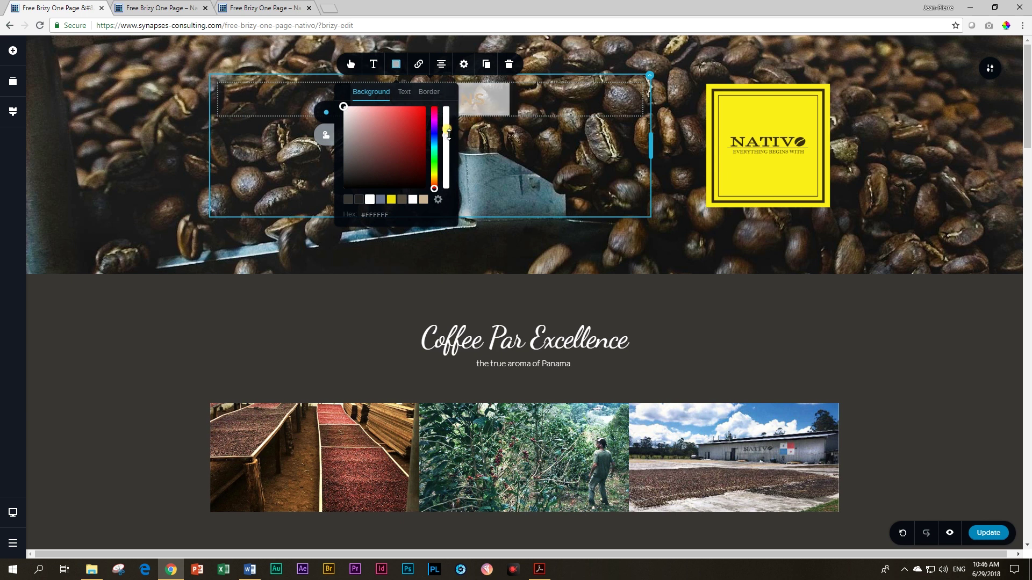
pyautogui.click(408, 95)
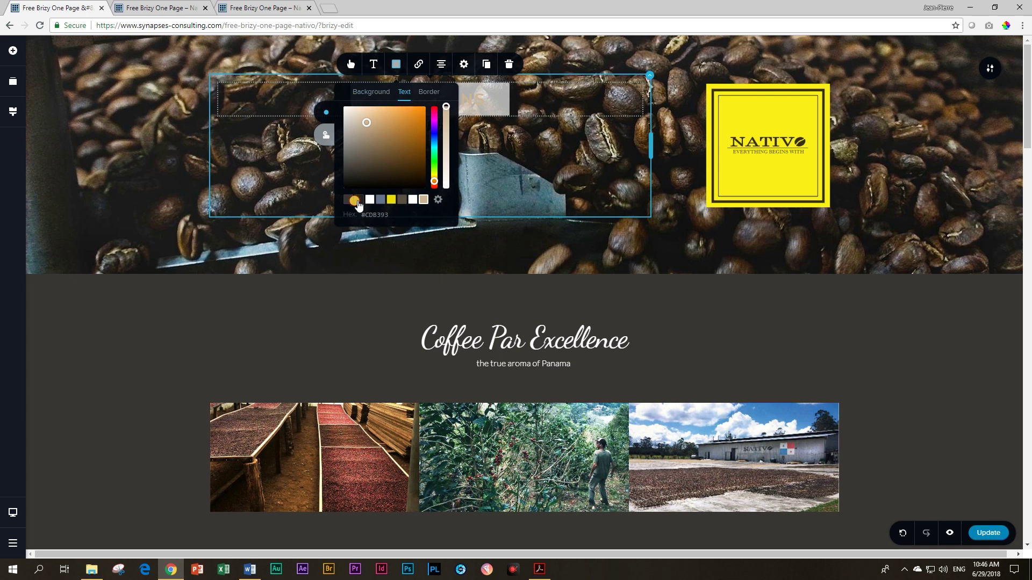
pyautogui.click(359, 200)
pyautogui.click(530, 165)
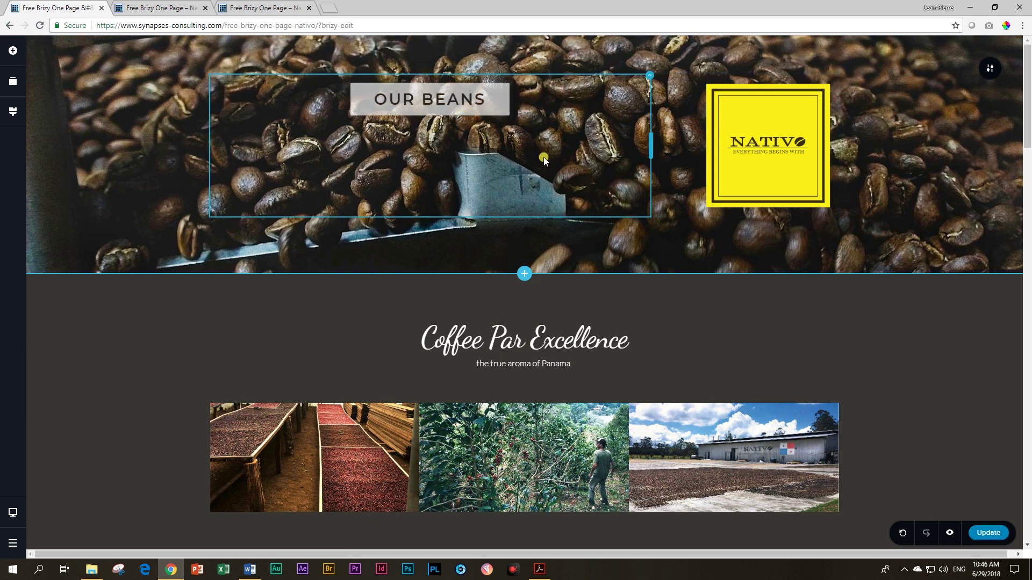
pyautogui.click(434, 96)
pyautogui.click(463, 64)
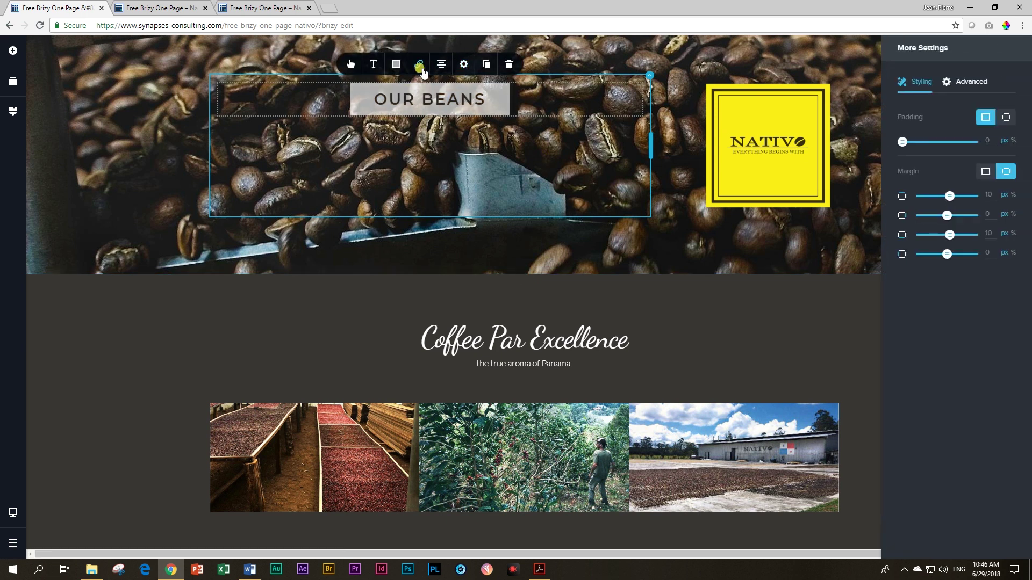
# Step: Link the OUR BEANS button to the third page section's anchor
pyautogui.click(419, 65)
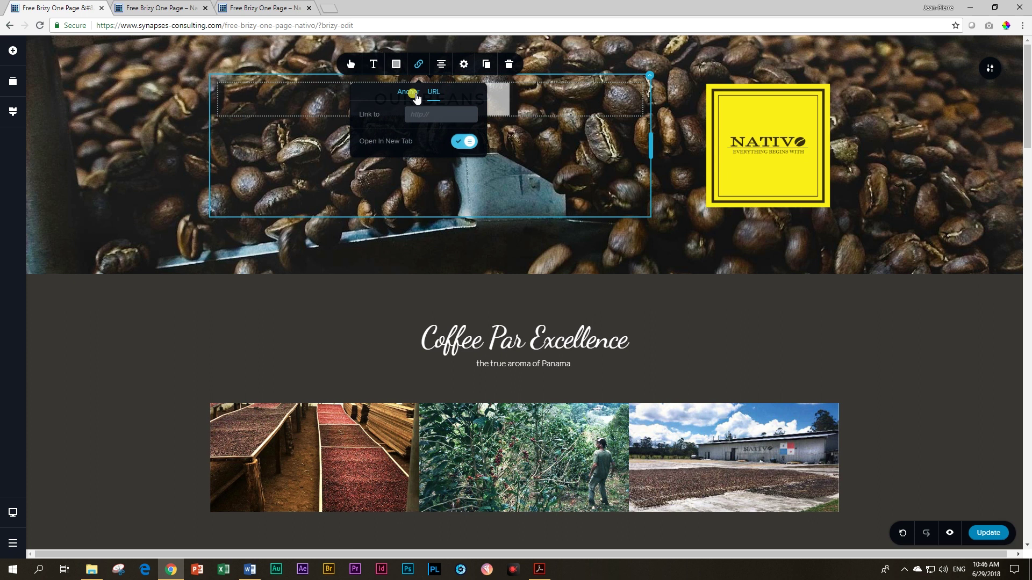
pyautogui.click(416, 96)
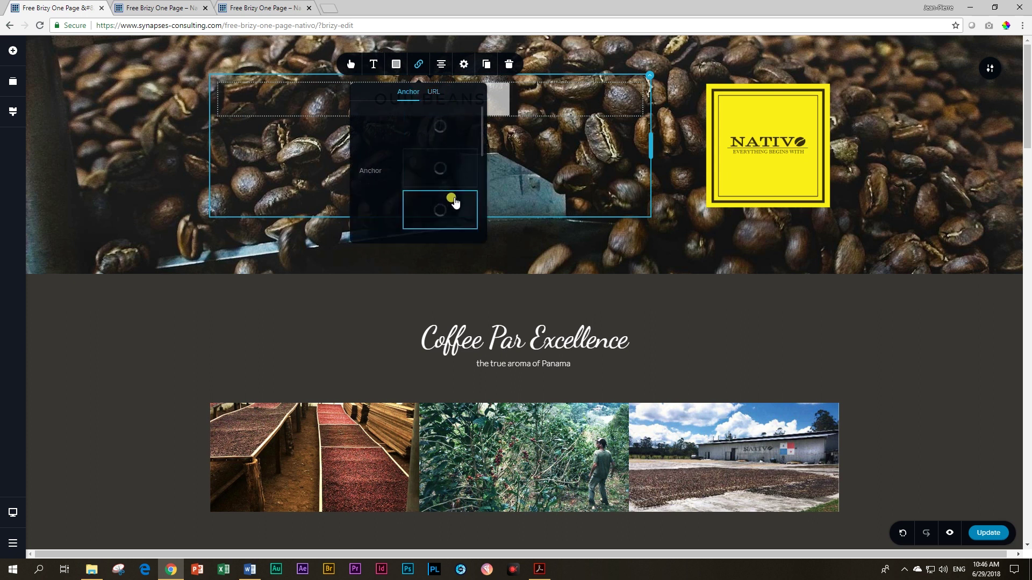
pyautogui.click(450, 210)
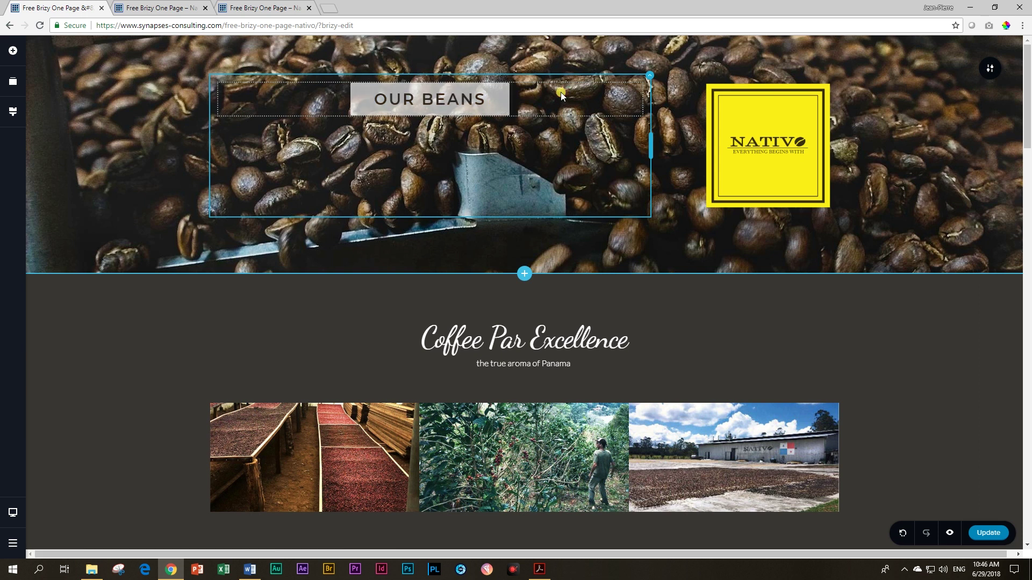
# Step: Duplicate OUR BEANS, place the copy below it, and relabel it THE STORE
pyautogui.click(502, 95)
pyautogui.click(486, 64)
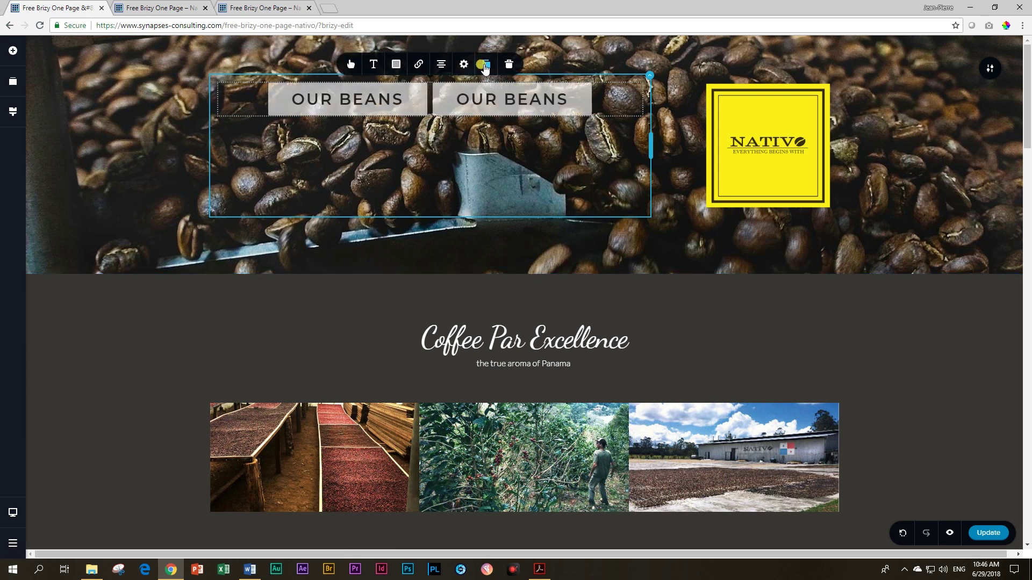
pyautogui.moveTo(532, 101); pyautogui.dragTo(477, 121)
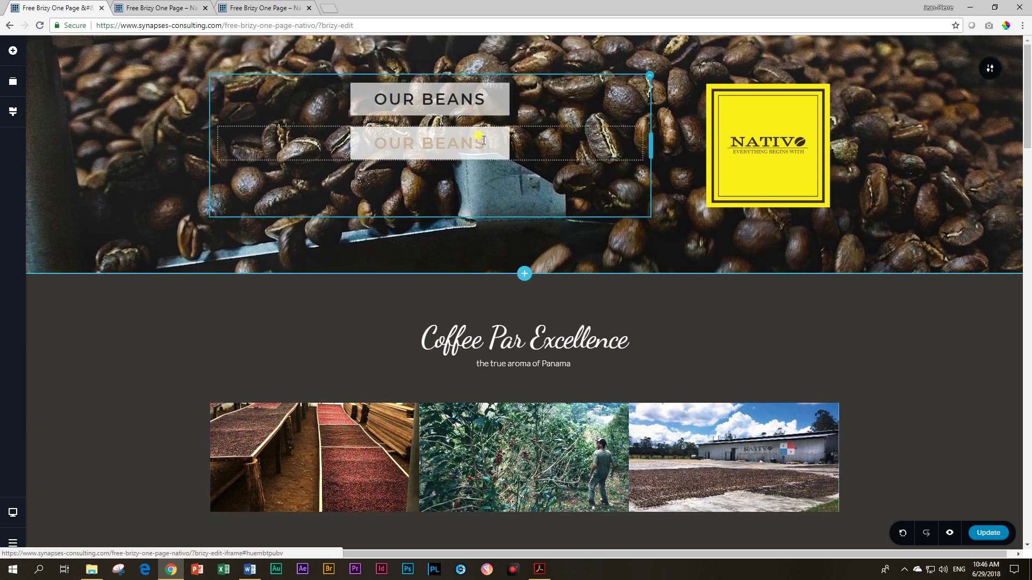
pyautogui.click(483, 140)
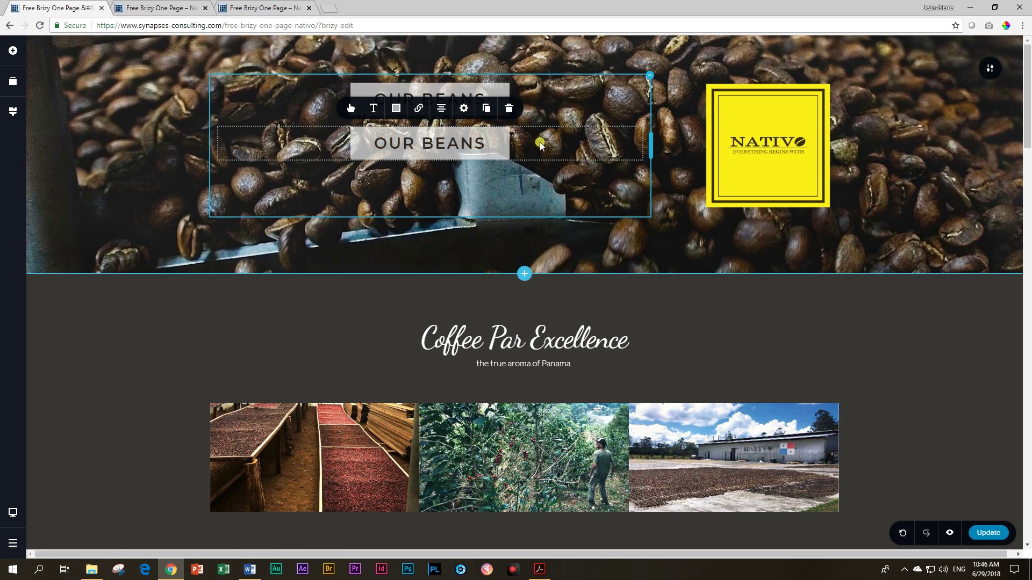
pyautogui.moveTo(381, 141); pyautogui.dragTo(486, 143)
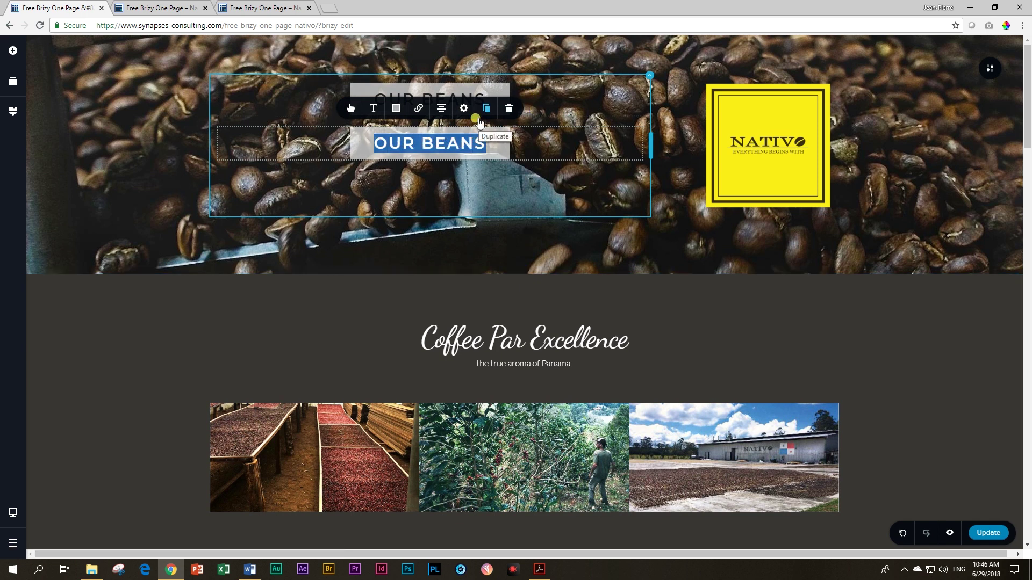
pyautogui.write('THE STORE')
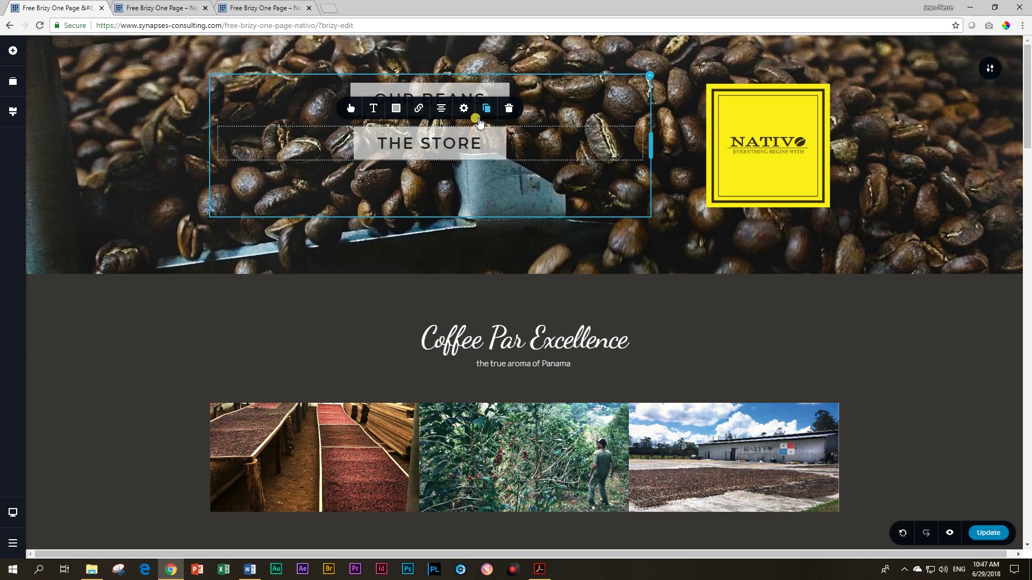
# Step: Link THE STORE button to the third section anchor, Coffee Par Excellence
pyautogui.click(418, 108)
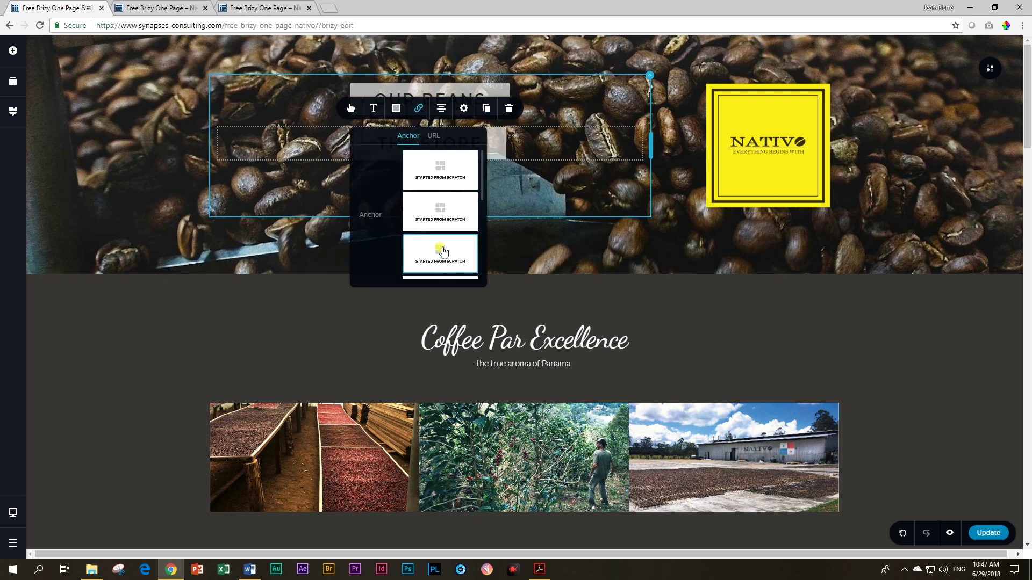
pyautogui.scroll(-1, 437, 230)
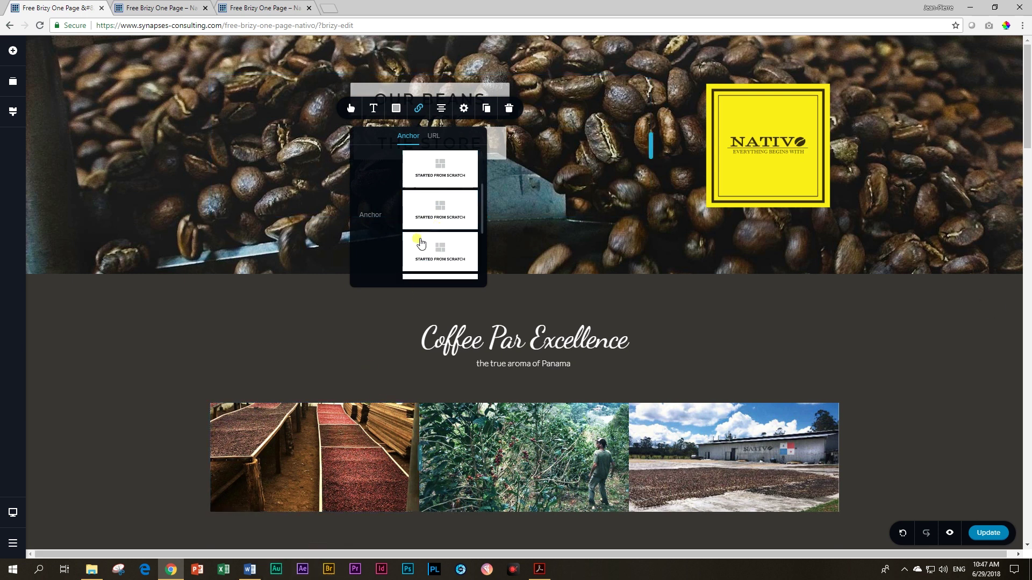
pyautogui.scroll(1, 429, 233)
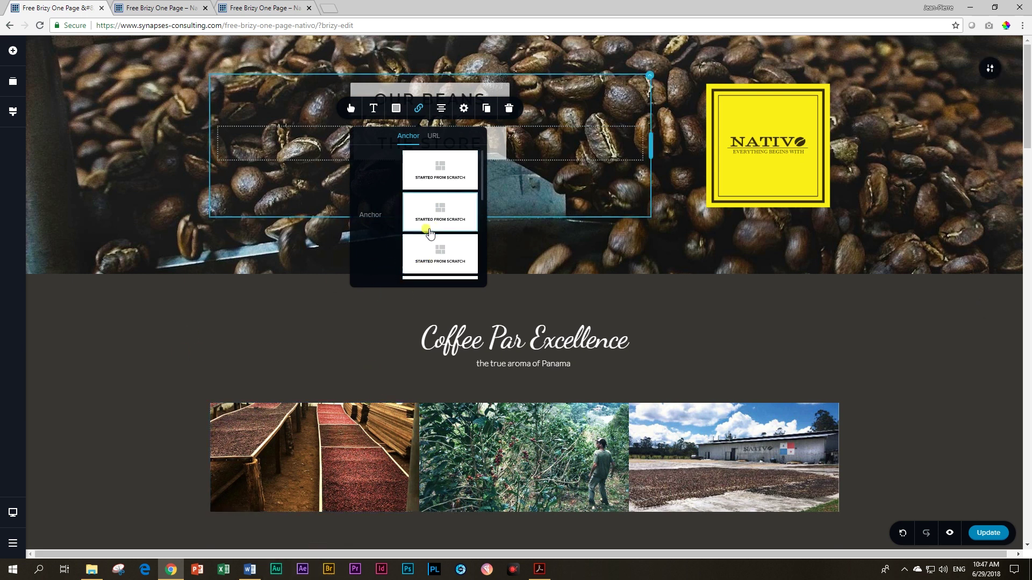
pyautogui.scroll(-1, 433, 250)
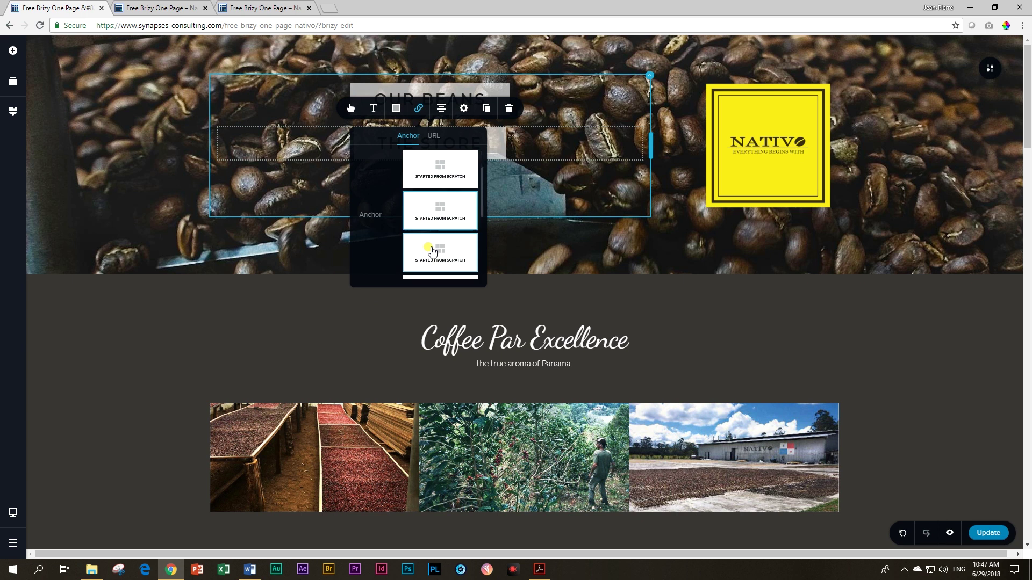
pyautogui.click(433, 250)
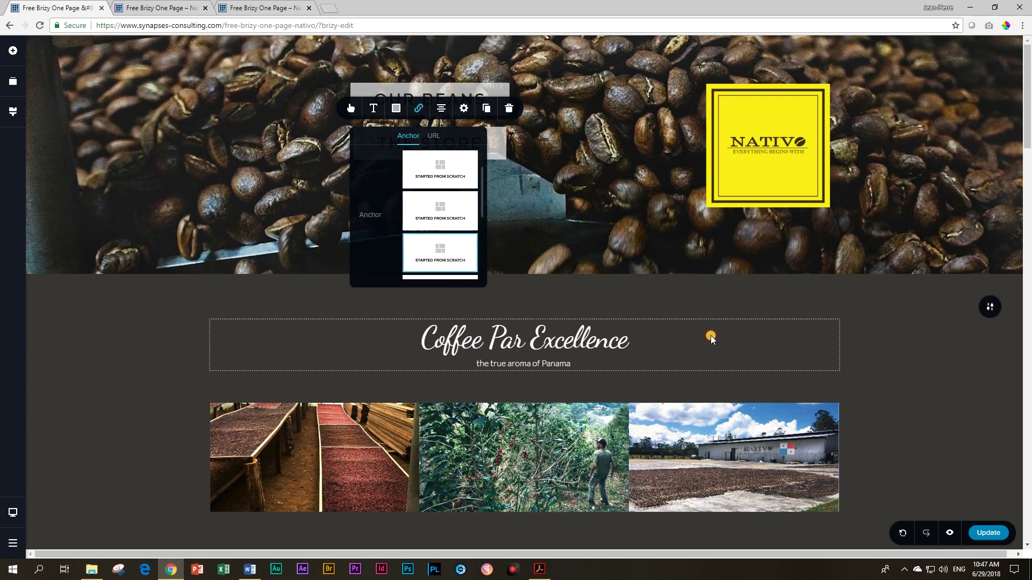
pyautogui.click(489, 155)
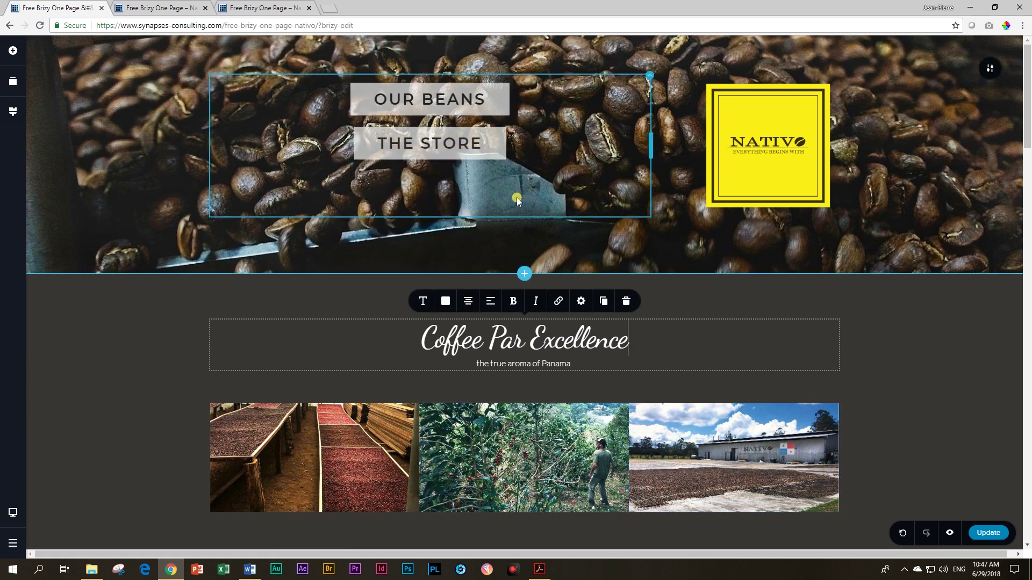
pyautogui.click(467, 144)
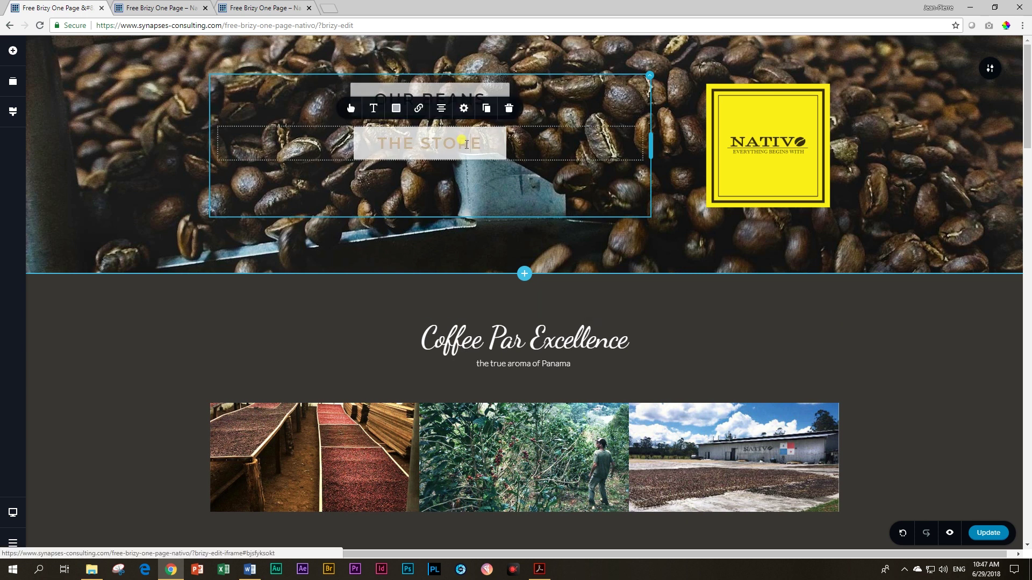
# Step: Make the OUR BEANS and THE STORE backgrounds fully transparent, with white OUR BEANS text
pyautogui.click(387, 93)
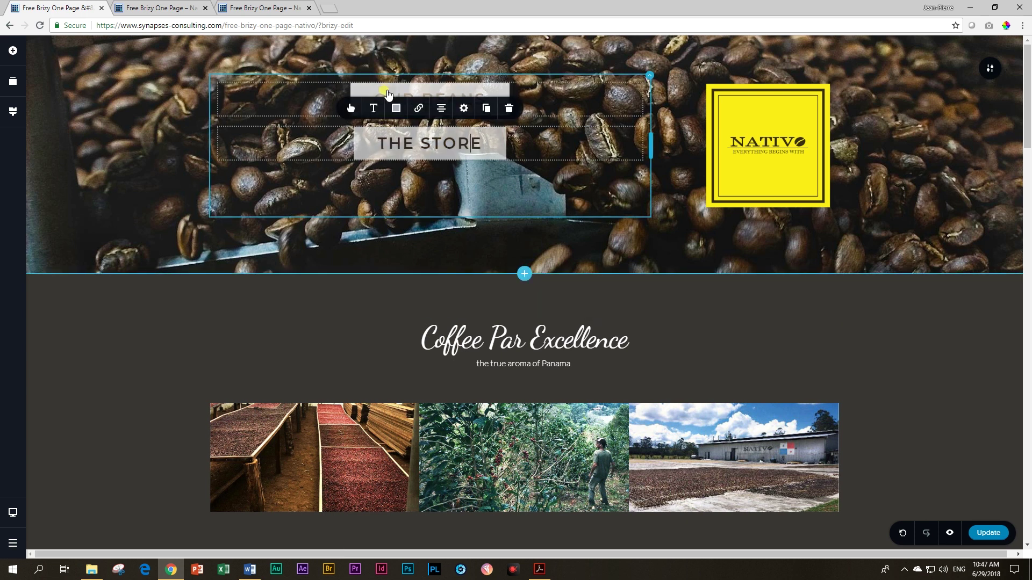
pyautogui.click(395, 66)
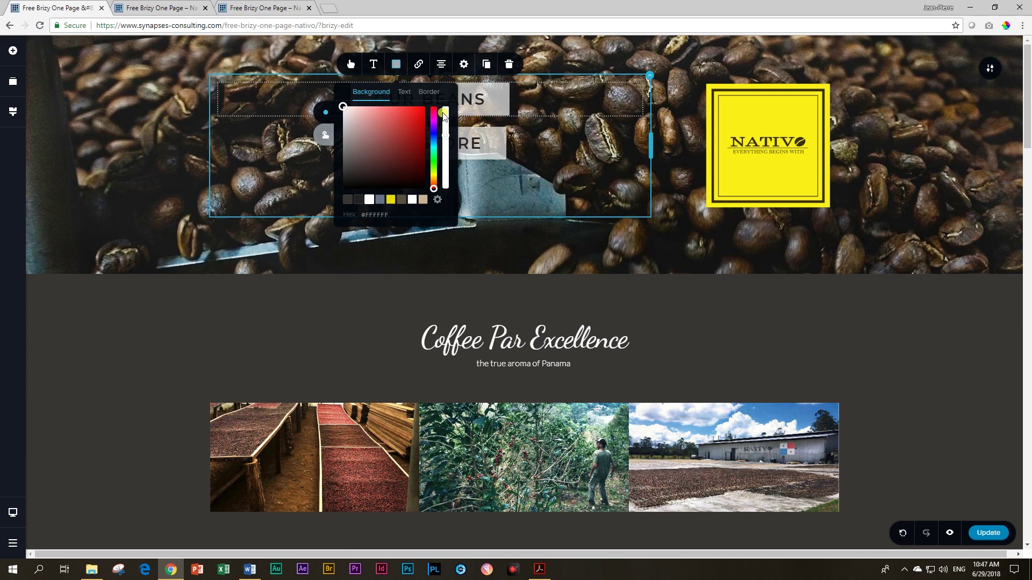
pyautogui.moveTo(446, 111); pyautogui.dragTo(446, 190)
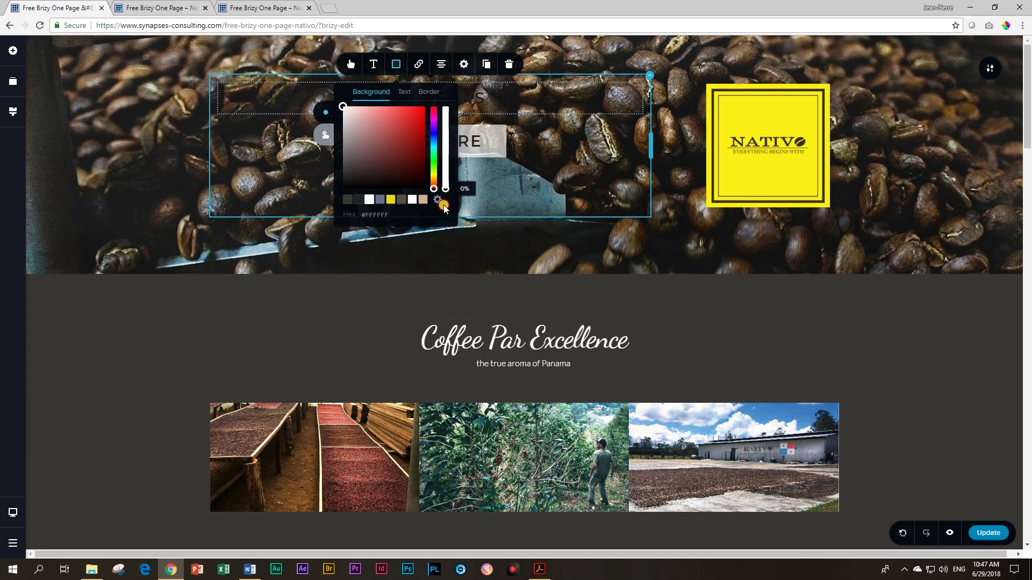
pyautogui.click(404, 92)
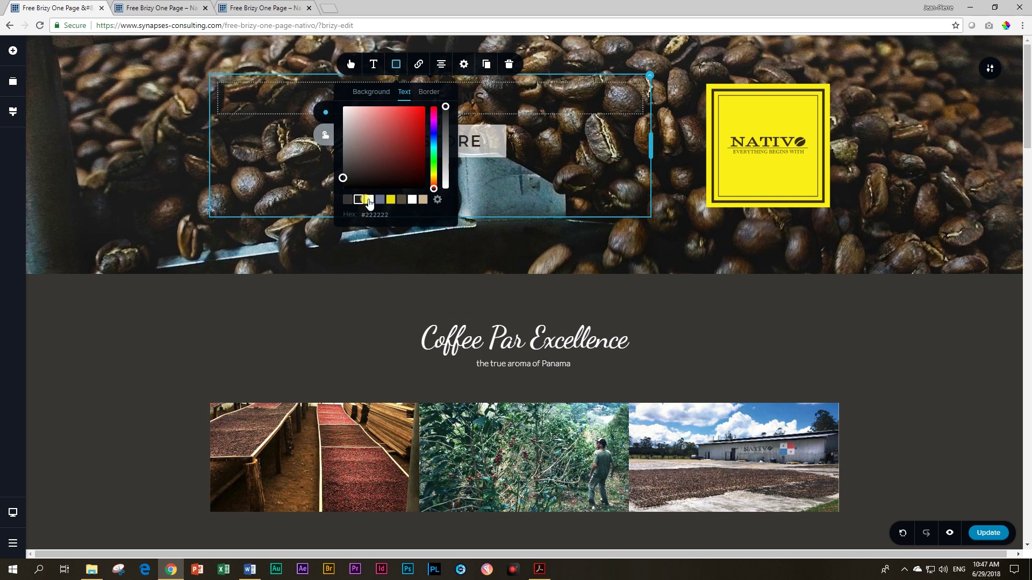
pyautogui.click(369, 200)
pyautogui.click(488, 138)
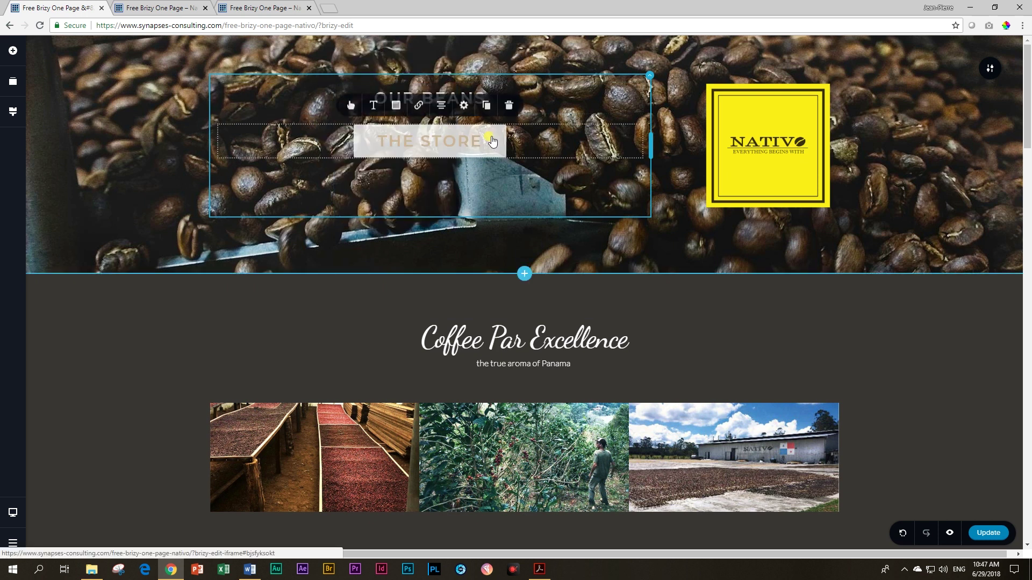
pyautogui.click(396, 106)
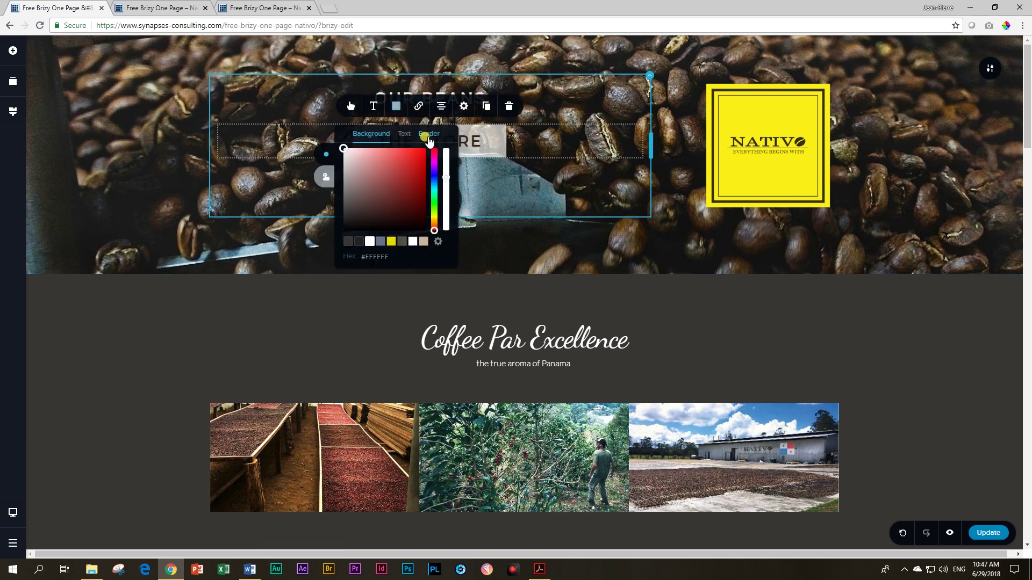
pyautogui.moveTo(441, 151); pyautogui.dragTo(443, 261)
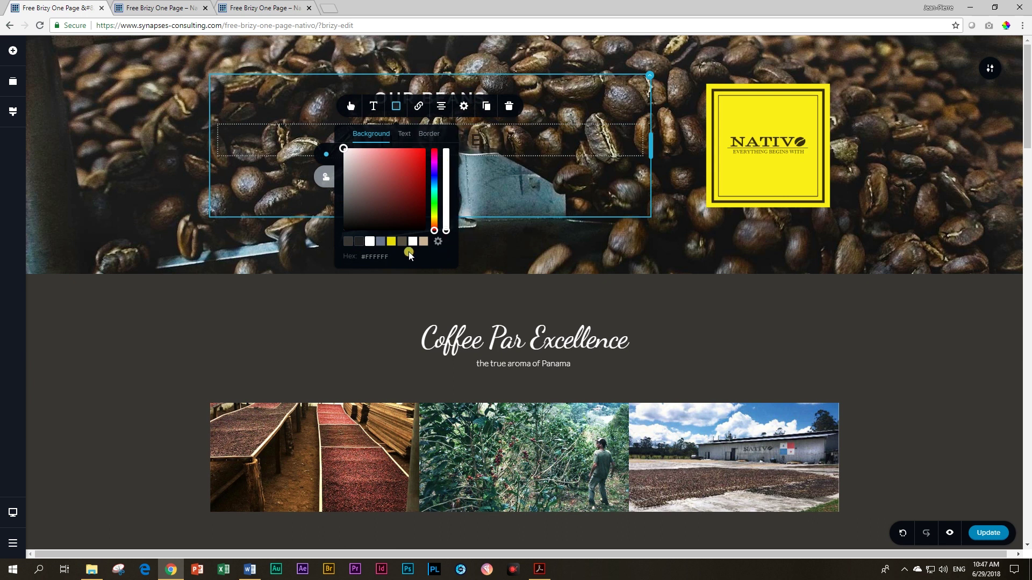
pyautogui.click(404, 133)
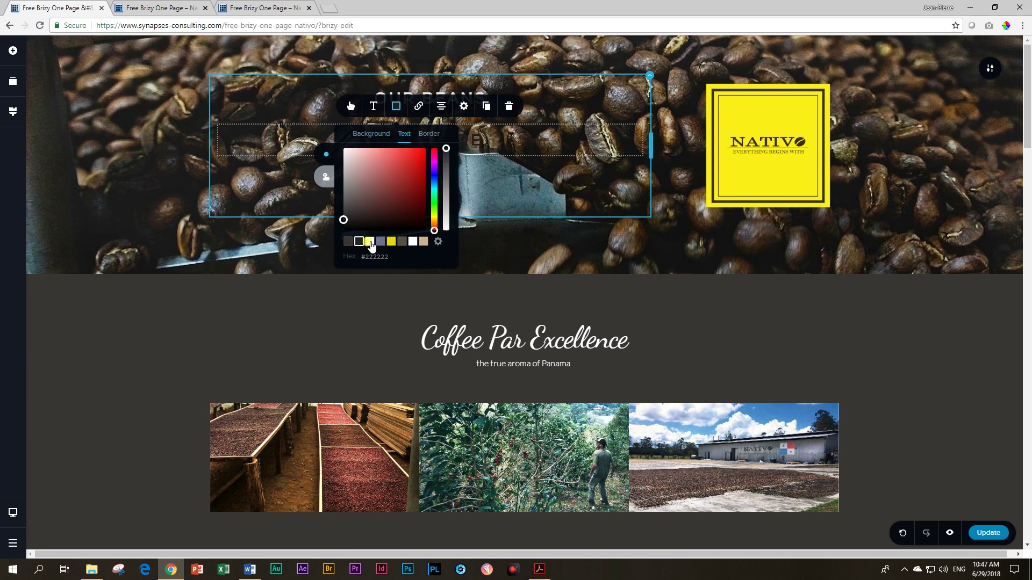
pyautogui.moveTo(760, 301)
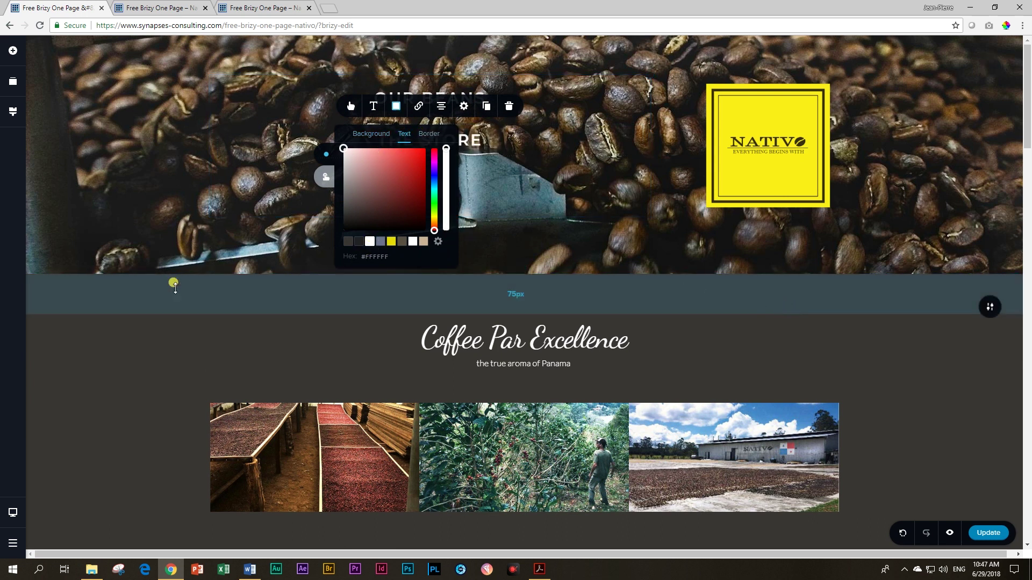
pyautogui.click(156, 339)
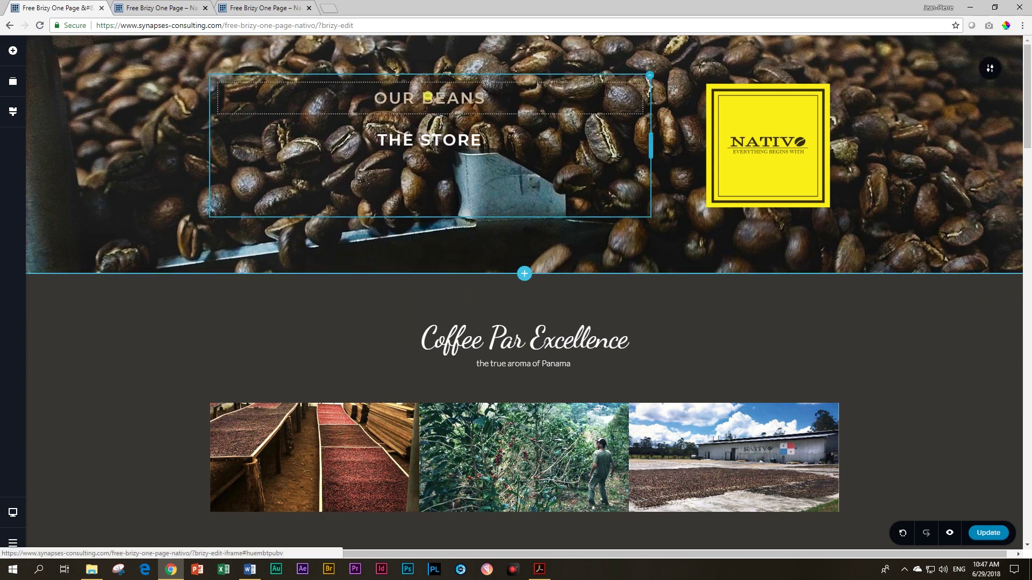
# Step: Set background opacity to 39% on OUR BEANS and 31% on THE STORE
pyautogui.click(419, 90)
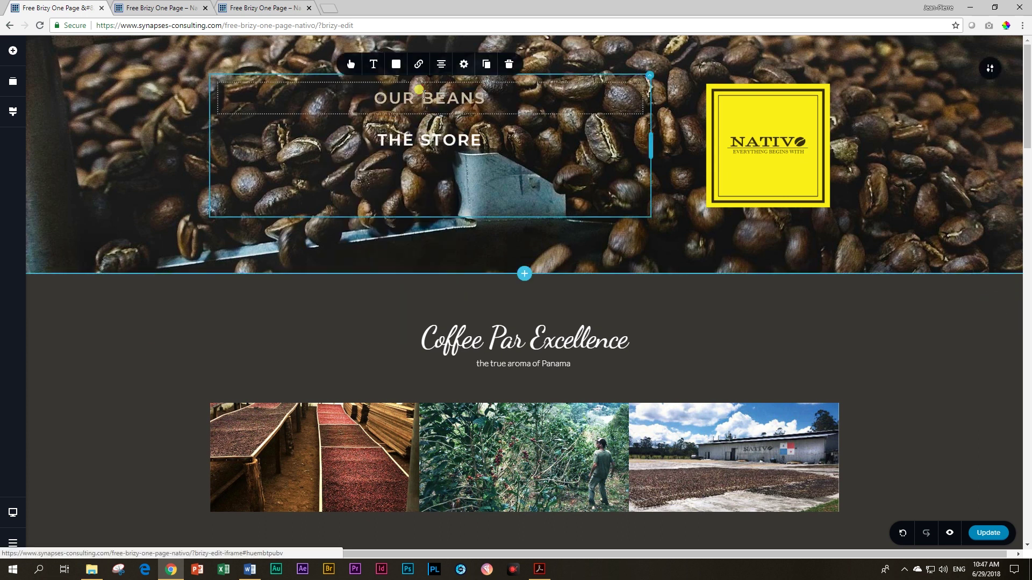
pyautogui.click(395, 65)
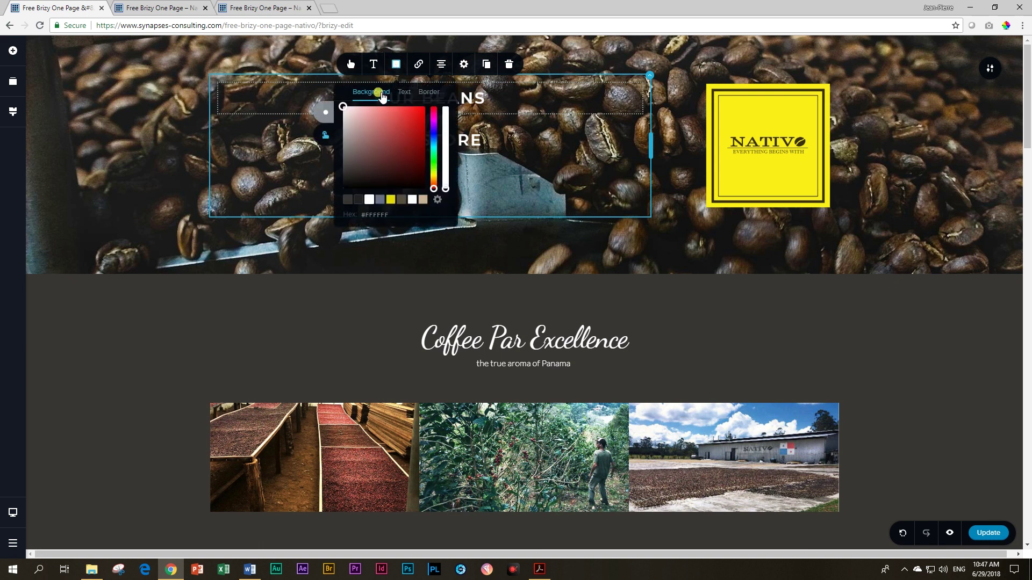
pyautogui.moveTo(445, 188); pyautogui.dragTo(445, 167)
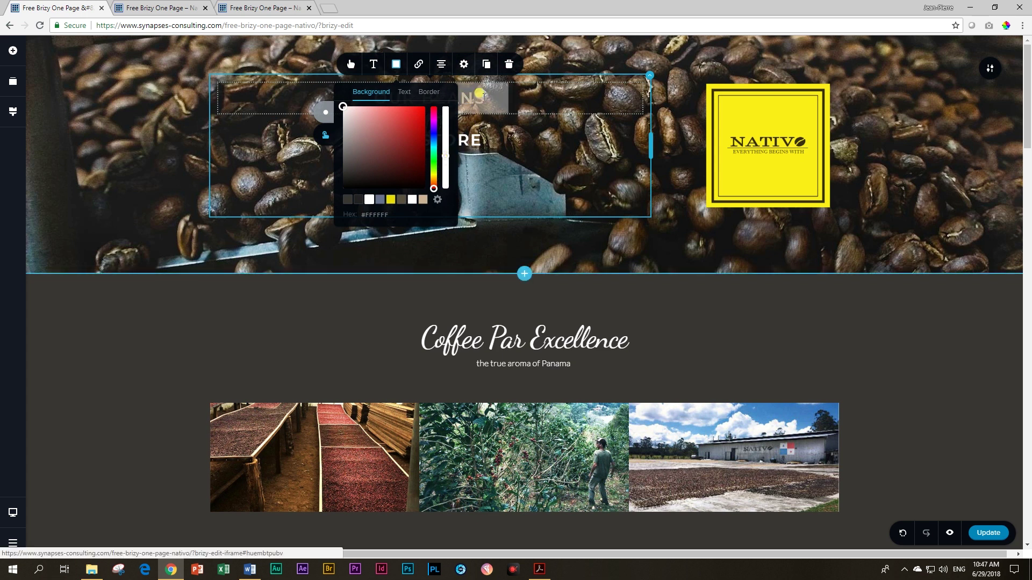
pyautogui.moveTo(446, 158); pyautogui.dragTo(445, 153)
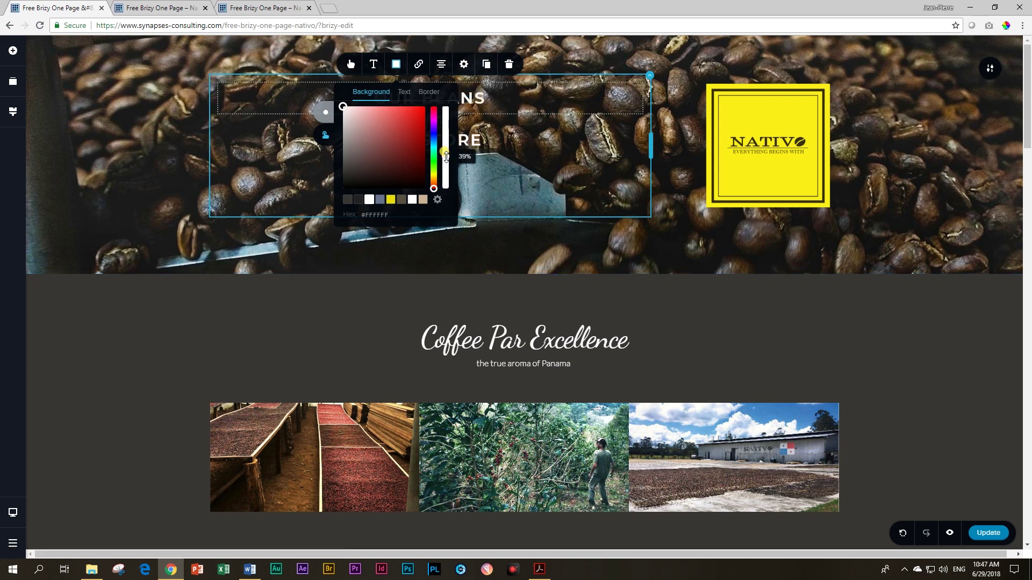
pyautogui.click(472, 141)
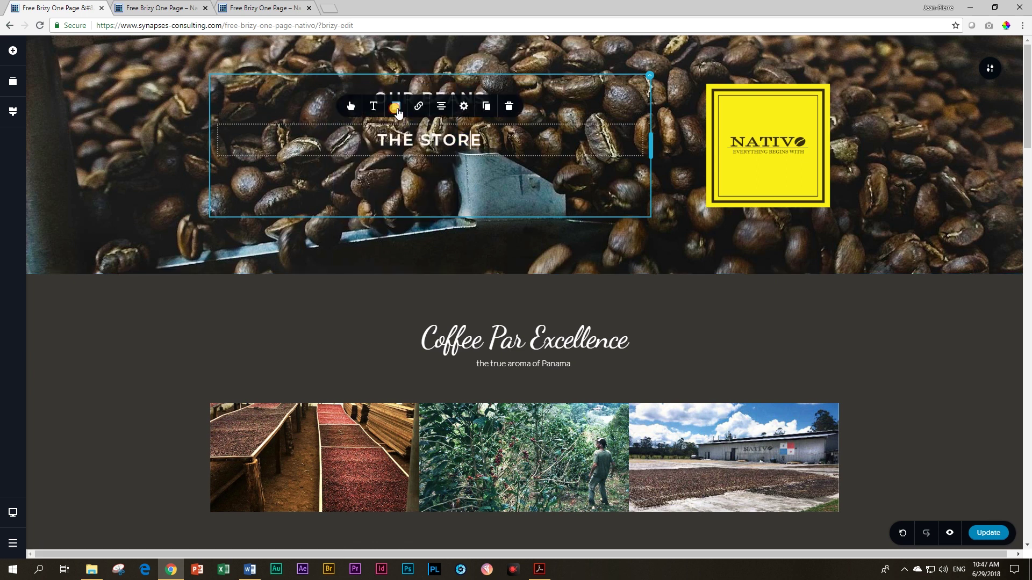
pyautogui.click(396, 108)
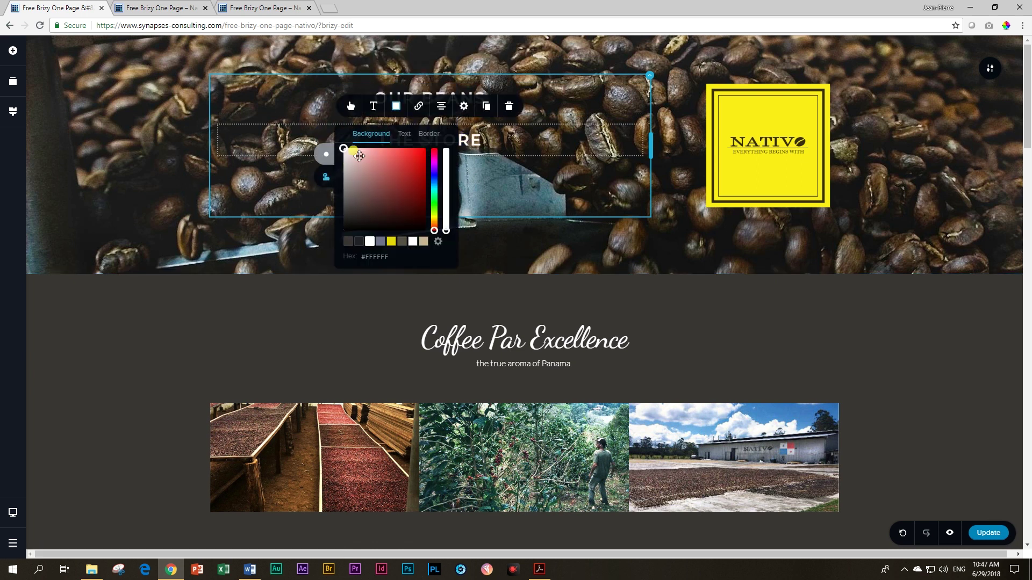
pyautogui.moveTo(446, 226); pyautogui.dragTo(447, 202)
pyautogui.click(226, 305)
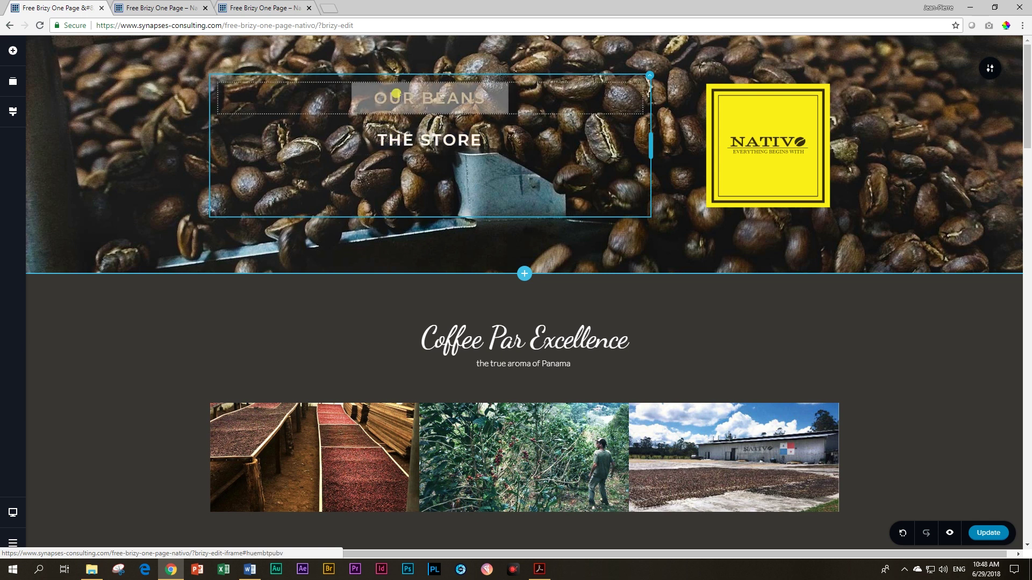
# Step: Set the OUR BEANS text in Playfair Display at size 38
pyautogui.click(390, 95)
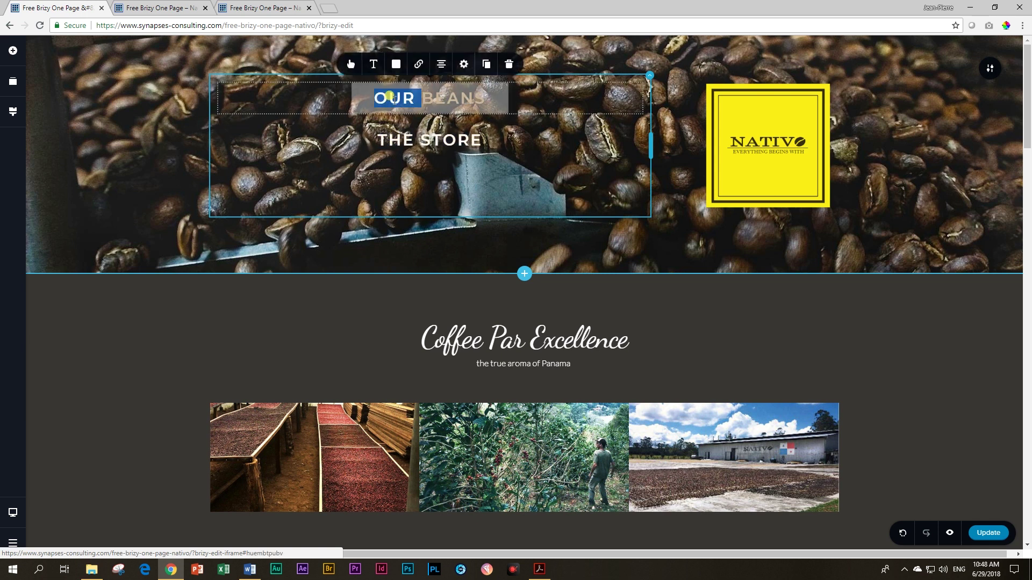
pyautogui.click(373, 64)
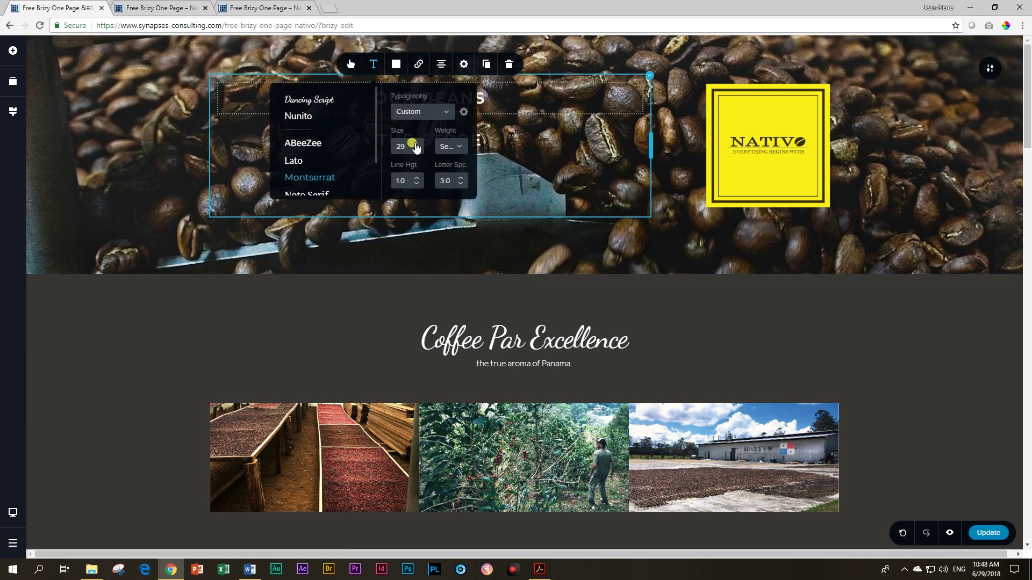
pyautogui.click(416, 144)
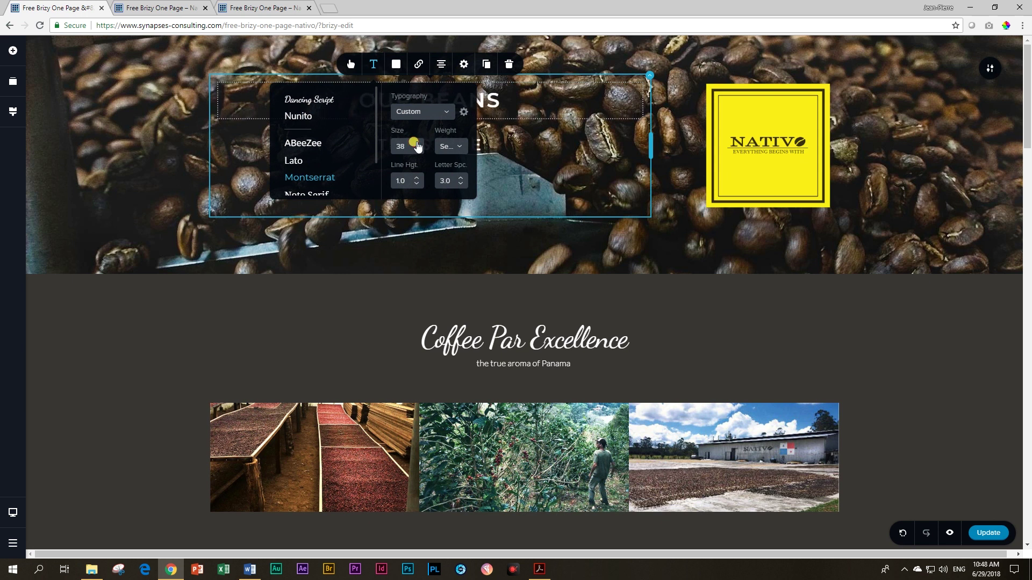
pyautogui.click(147, 353)
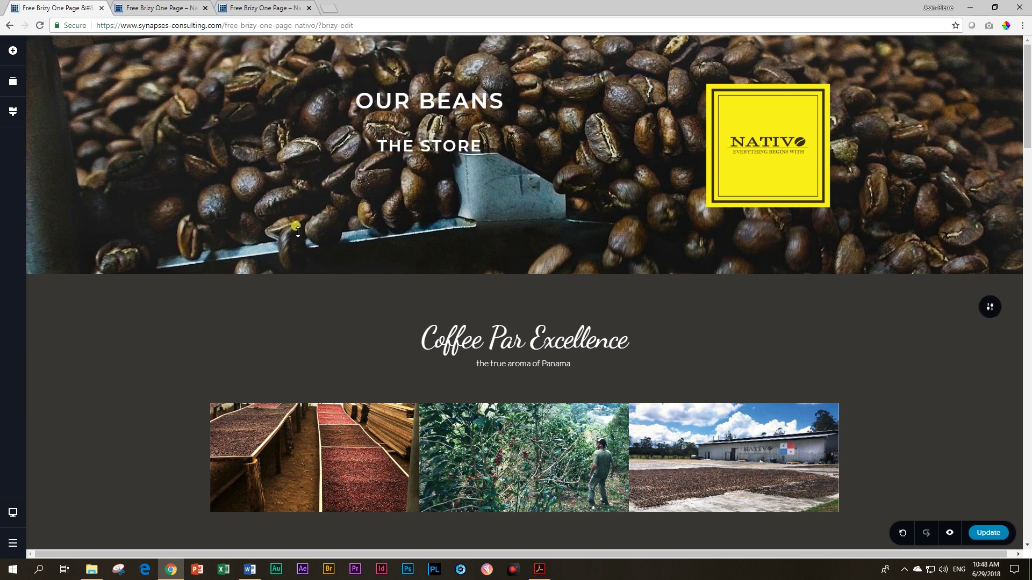
pyautogui.click(408, 101)
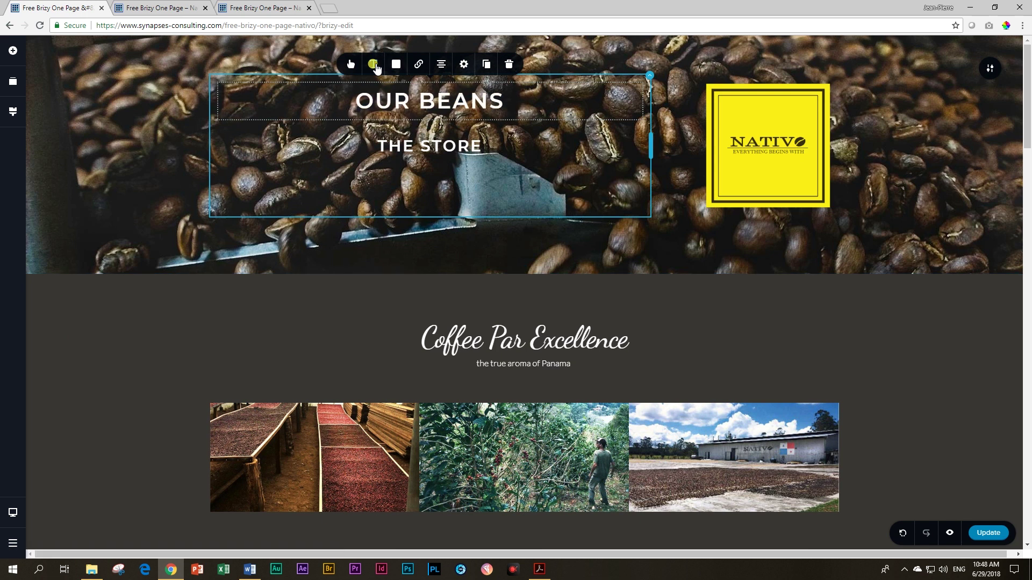
pyautogui.click(374, 64)
pyautogui.scroll(-2, 317, 153)
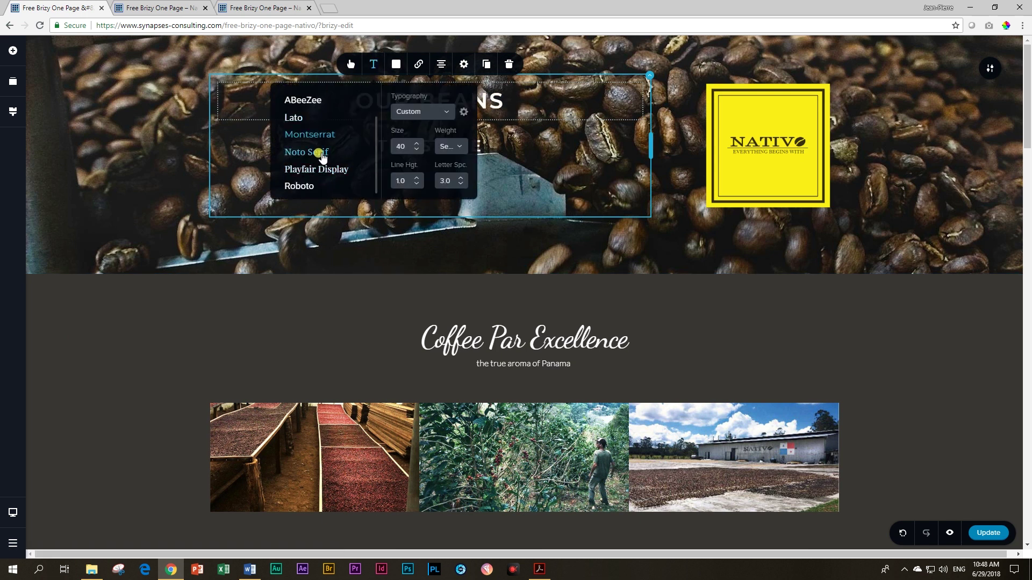
pyautogui.click(317, 169)
pyautogui.click(140, 368)
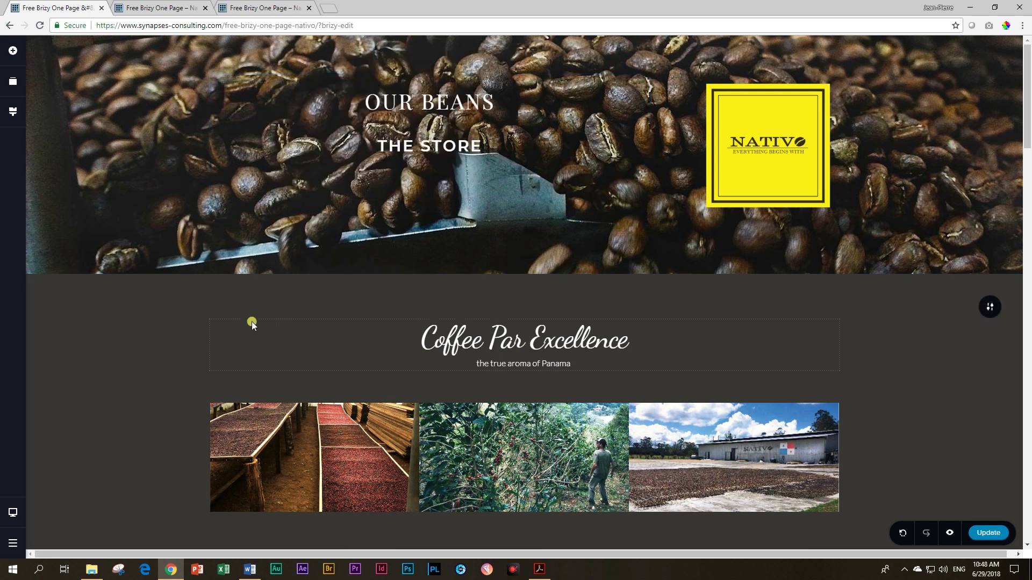
# Step: Enlarge the OUR BEANS label to font size 49
pyautogui.click(430, 102)
pyautogui.moveTo(495, 102); pyautogui.dragTo(369, 75)
pyautogui.click(371, 66)
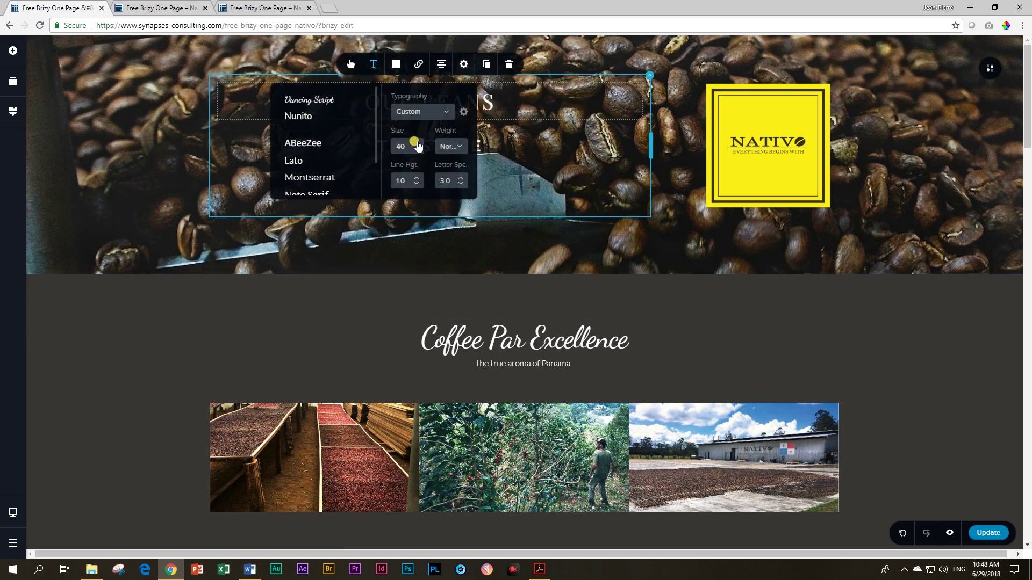
pyautogui.click(419, 143)
pyautogui.click(418, 143)
pyautogui.click(418, 143)
pyautogui.click(418, 143)
pyautogui.click(133, 381)
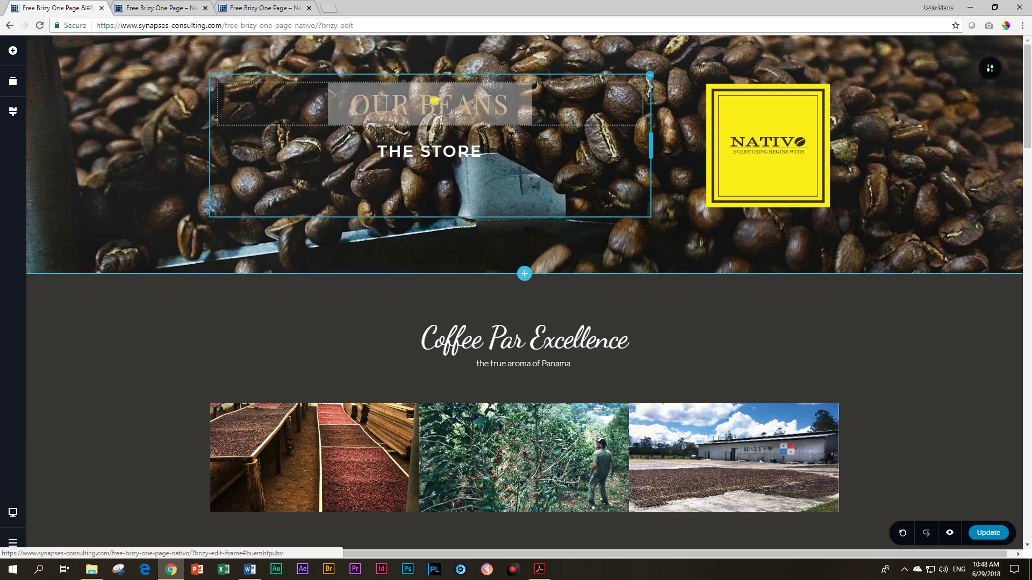
# Step: Check the OUR BEANS text colour and delete the plain THE STORE text line
pyautogui.click(437, 97)
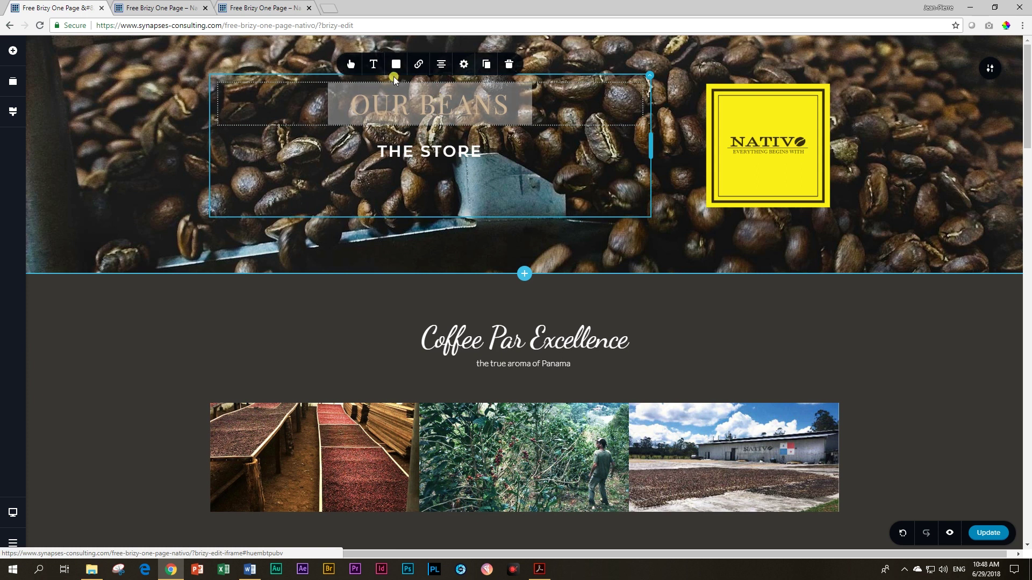
pyautogui.click(396, 64)
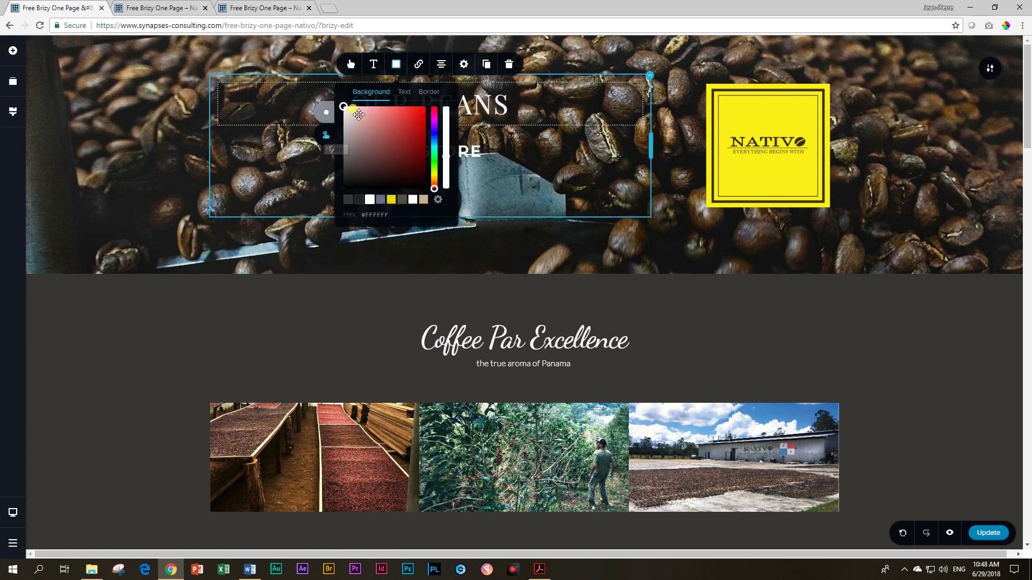
pyautogui.click(404, 92)
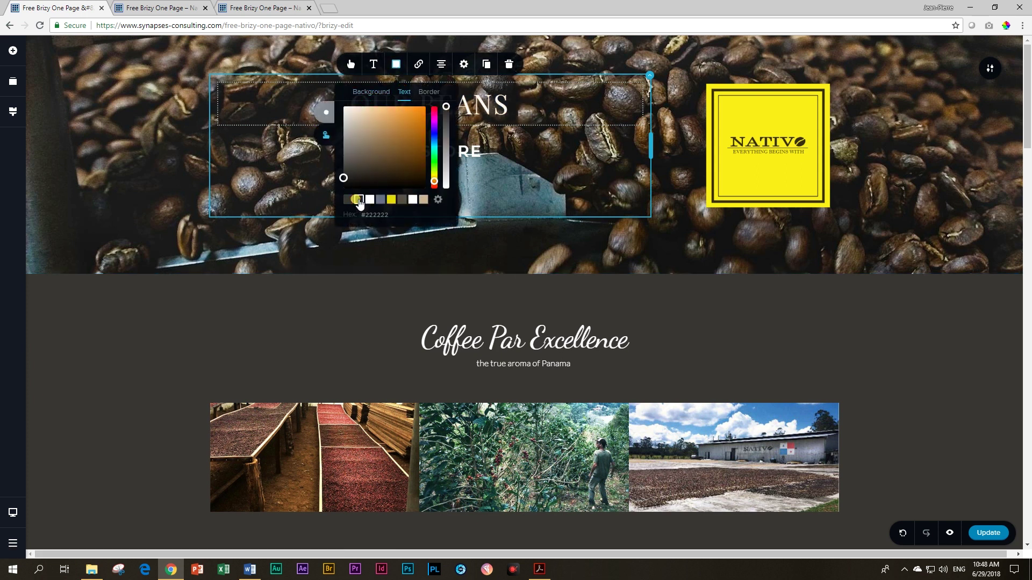
pyautogui.click(129, 346)
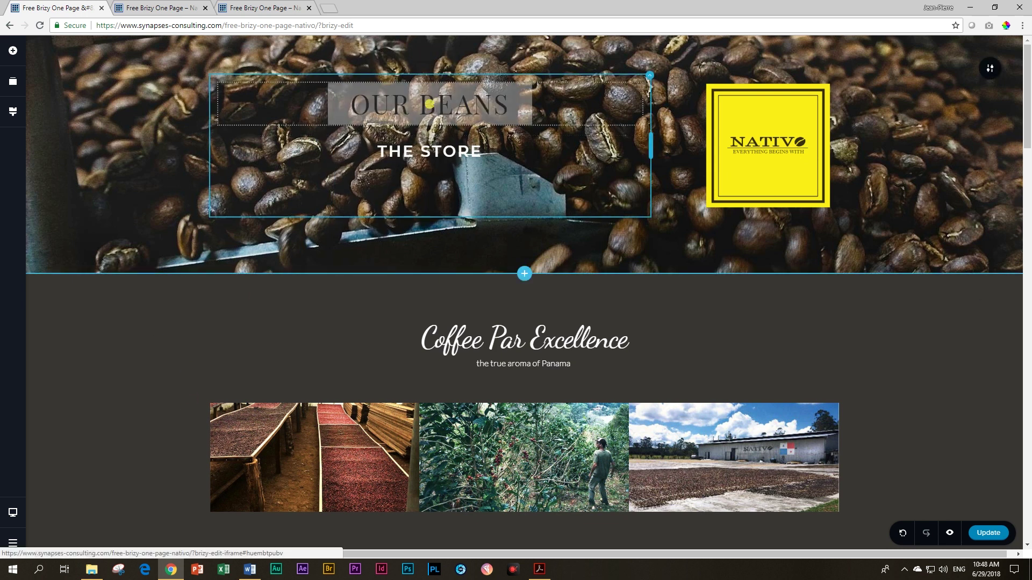
pyautogui.click(420, 145)
pyautogui.click(509, 117)
# Step: Duplicate OUR BEANS below itself and relabel the copy THE STORE
pyautogui.click(507, 110)
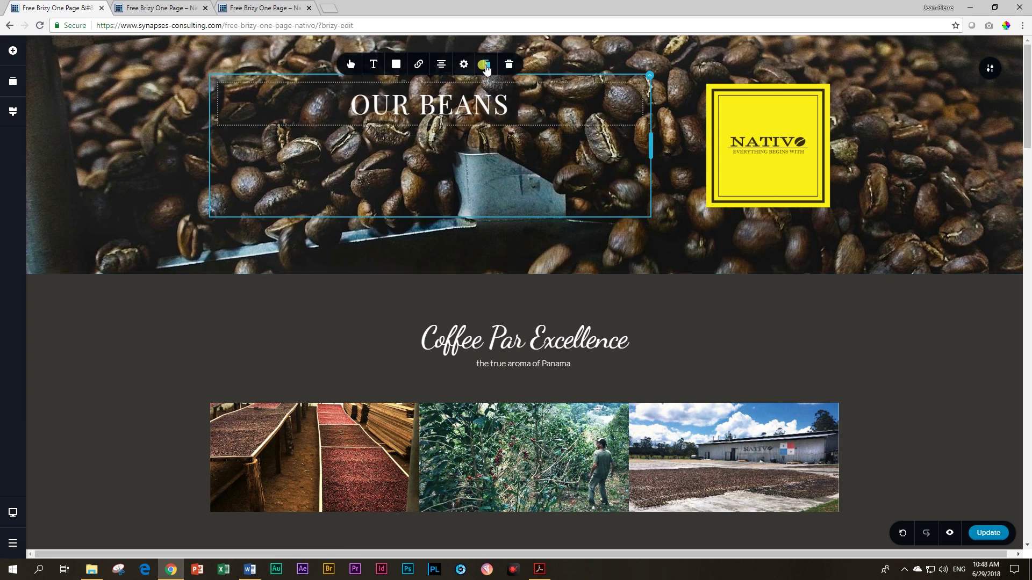
pyautogui.click(485, 65)
pyautogui.moveTo(508, 98); pyautogui.dragTo(445, 136)
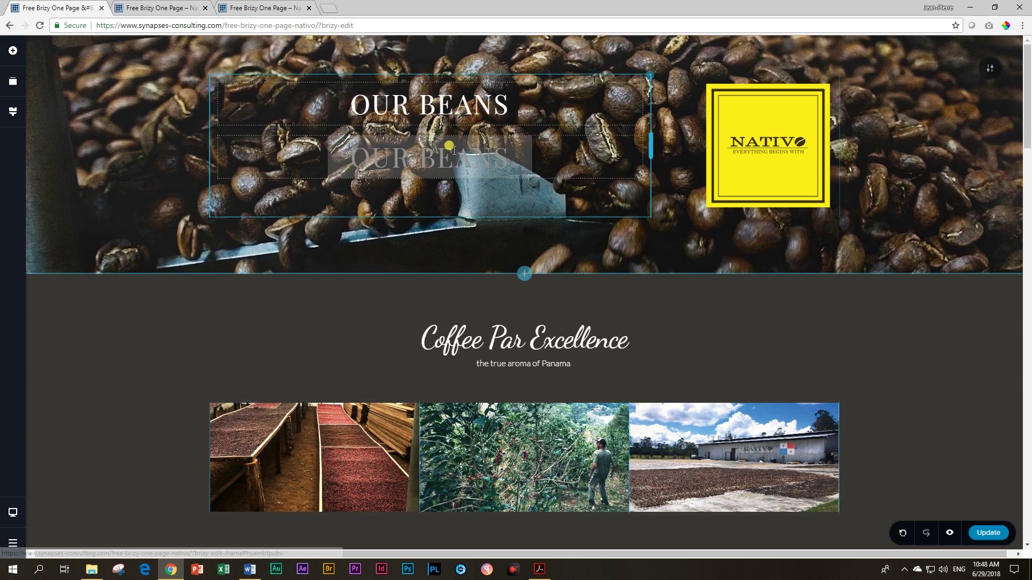
pyautogui.doubleClick(440, 156)
pyautogui.tripleClick(441, 156)
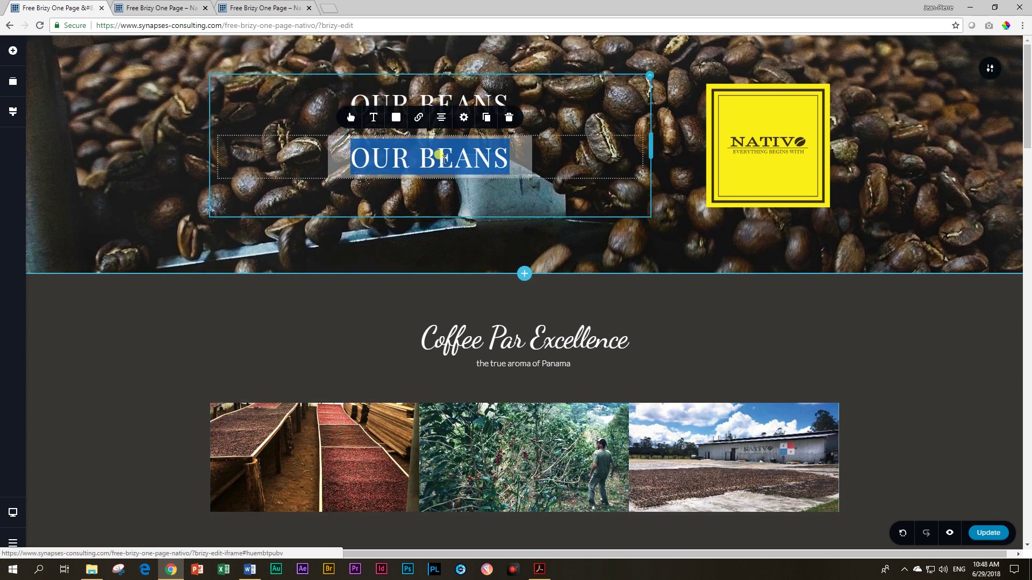
pyautogui.write('THE STORE')
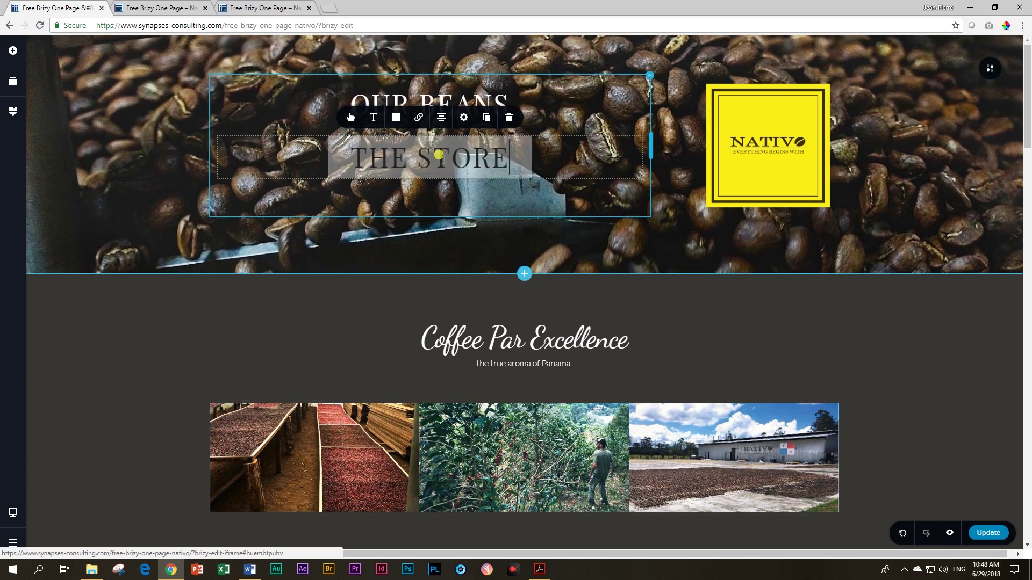
pyautogui.click(417, 160)
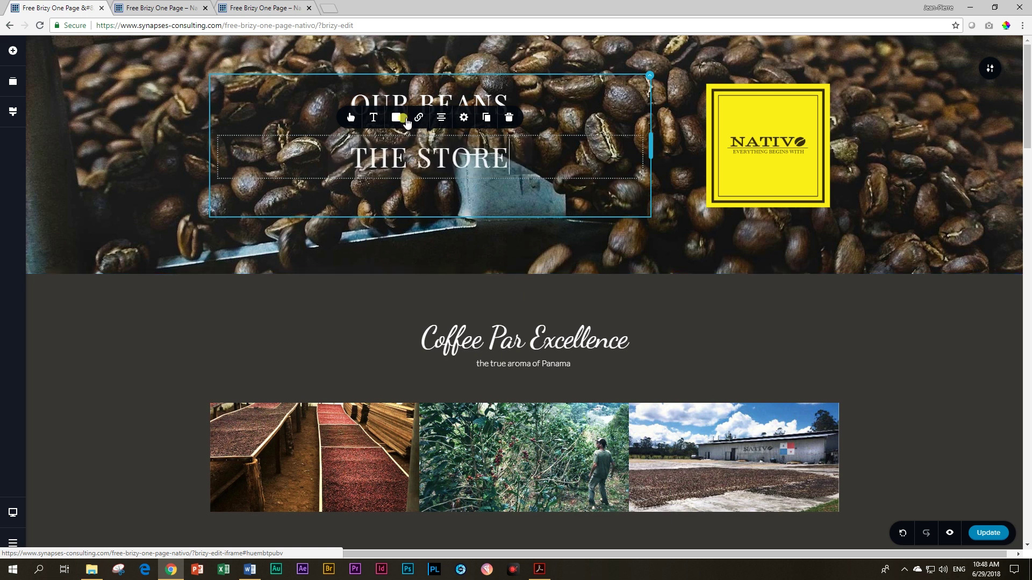
# Step: Give THE STORE custom 2 px corners and a 0 px border, then duplicate it
pyautogui.click(350, 119)
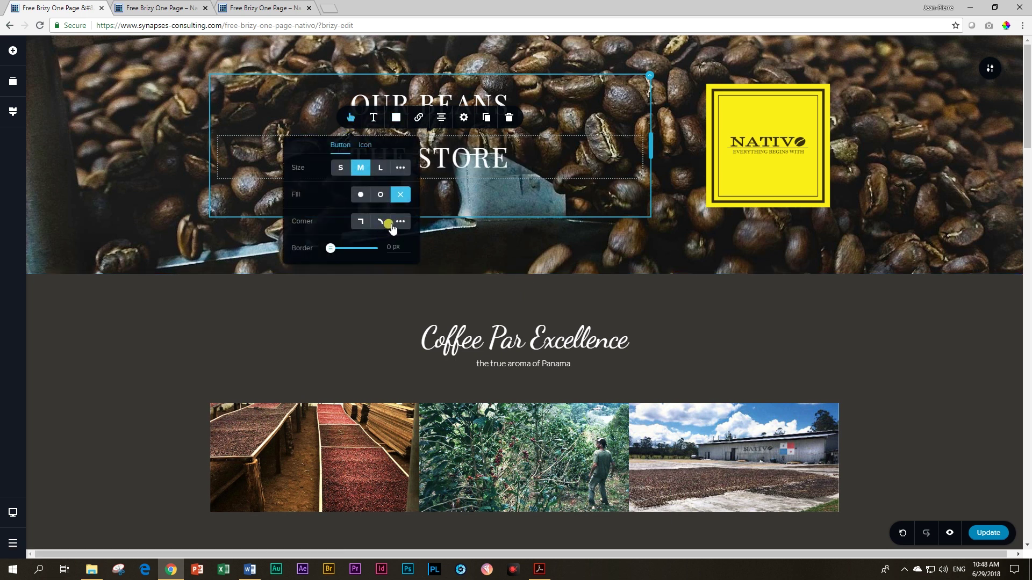
pyautogui.click(400, 222)
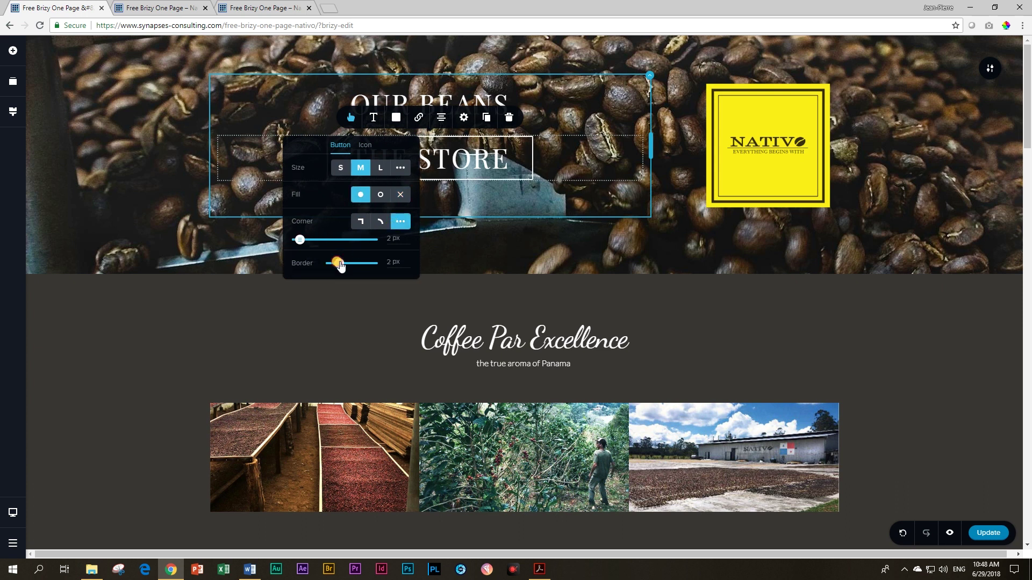
pyautogui.moveTo(339, 264); pyautogui.dragTo(327, 261)
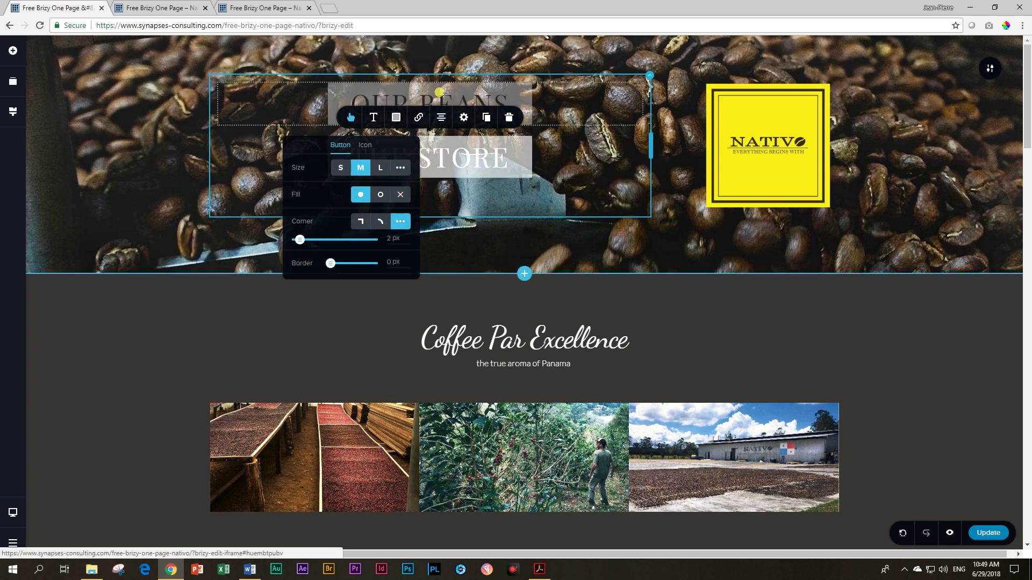
pyautogui.click(186, 273)
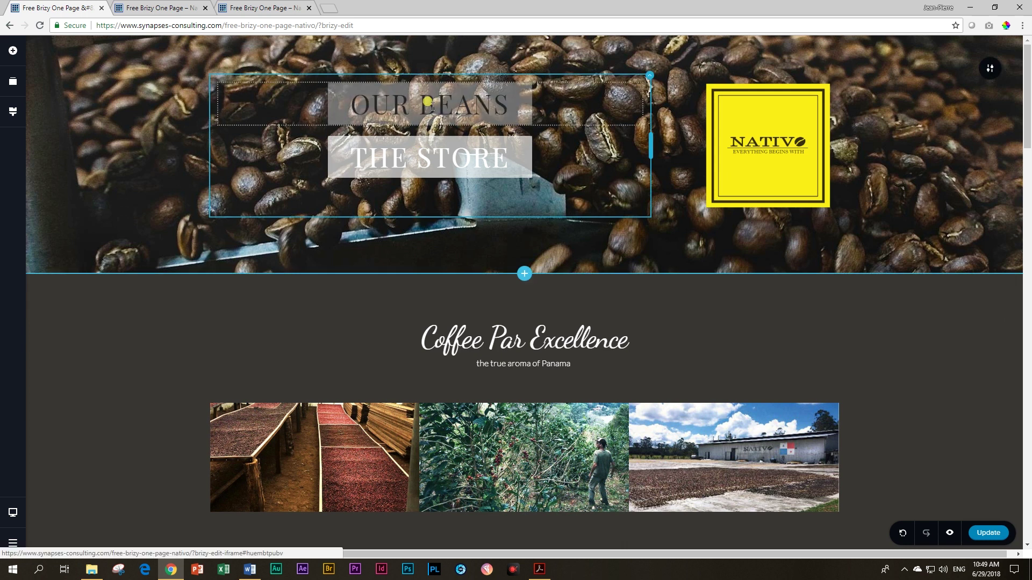
pyautogui.click(417, 159)
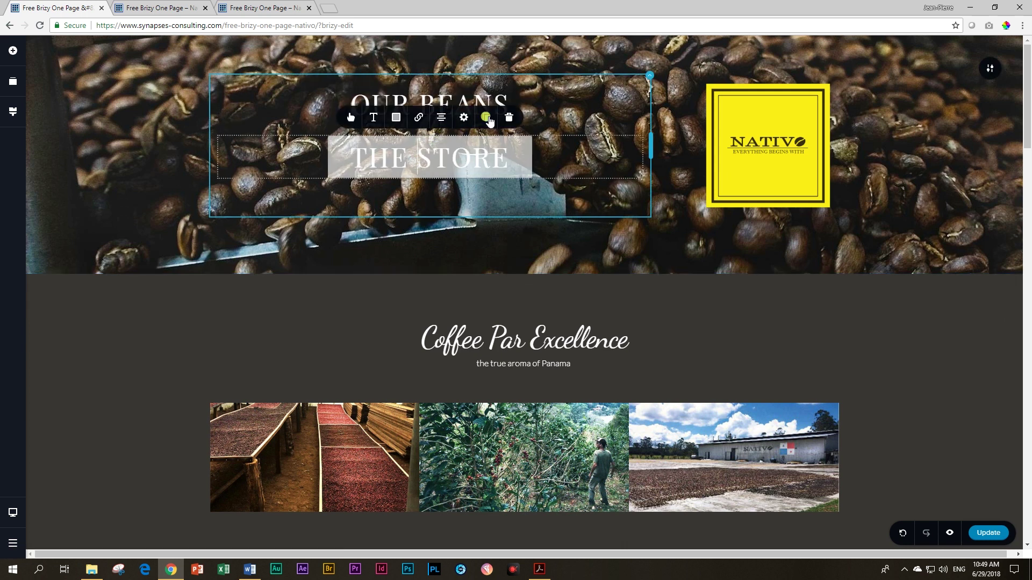
pyautogui.click(486, 118)
# Step: Move the THE STORE duplicate beneath the first and relabel it CONTACT US
pyautogui.click(521, 152)
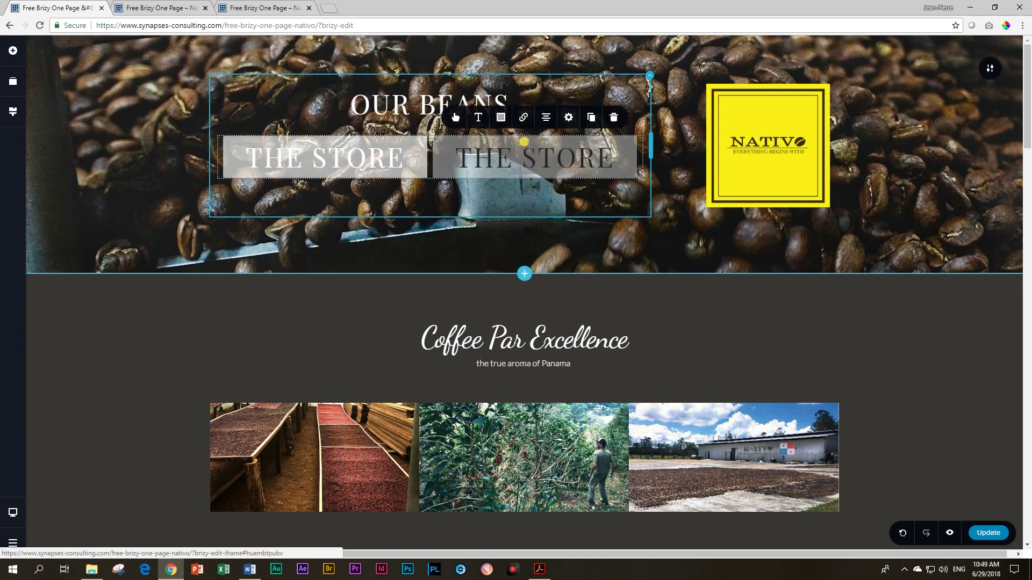
pyautogui.moveTo(517, 149); pyautogui.dragTo(459, 188)
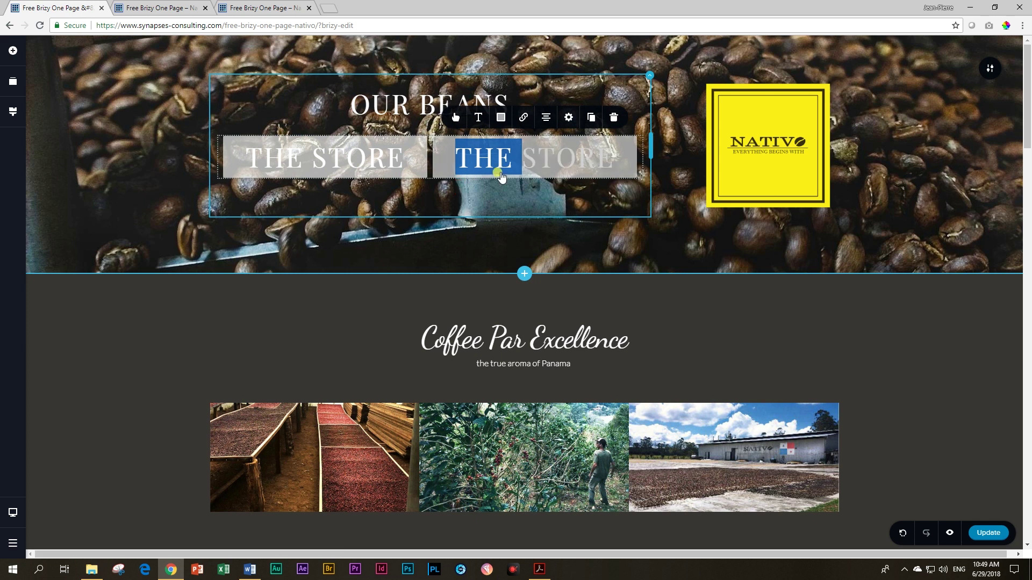
pyautogui.click(551, 146)
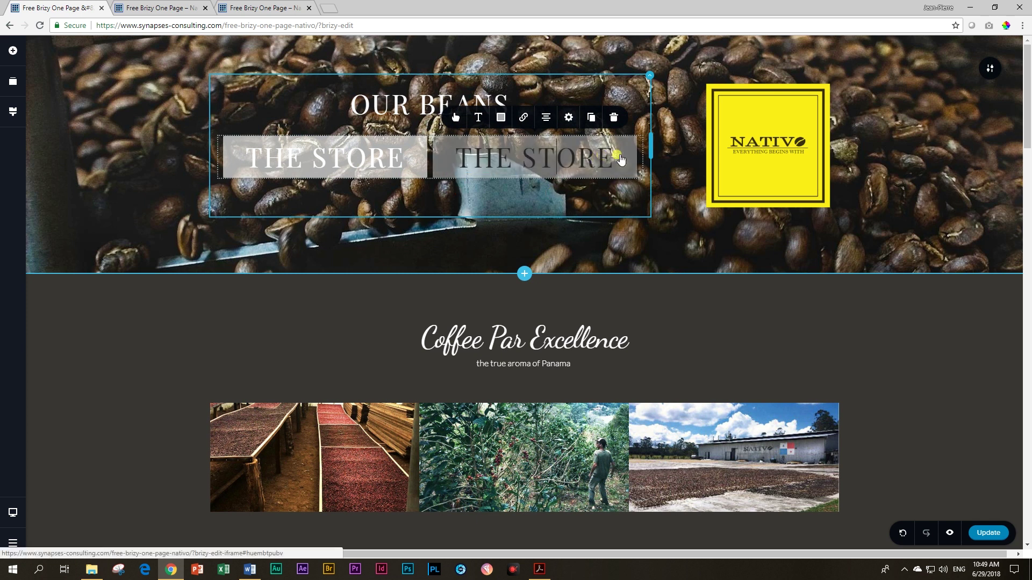
pyautogui.moveTo(616, 187); pyautogui.dragTo(488, 186)
pyautogui.tripleClick(451, 212)
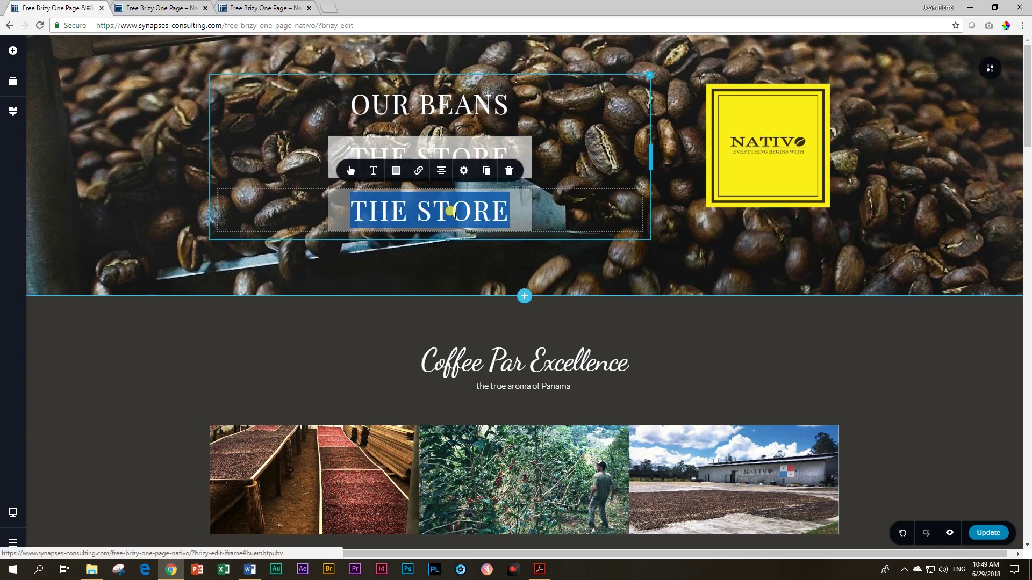
pyautogui.write('CONTACT US')
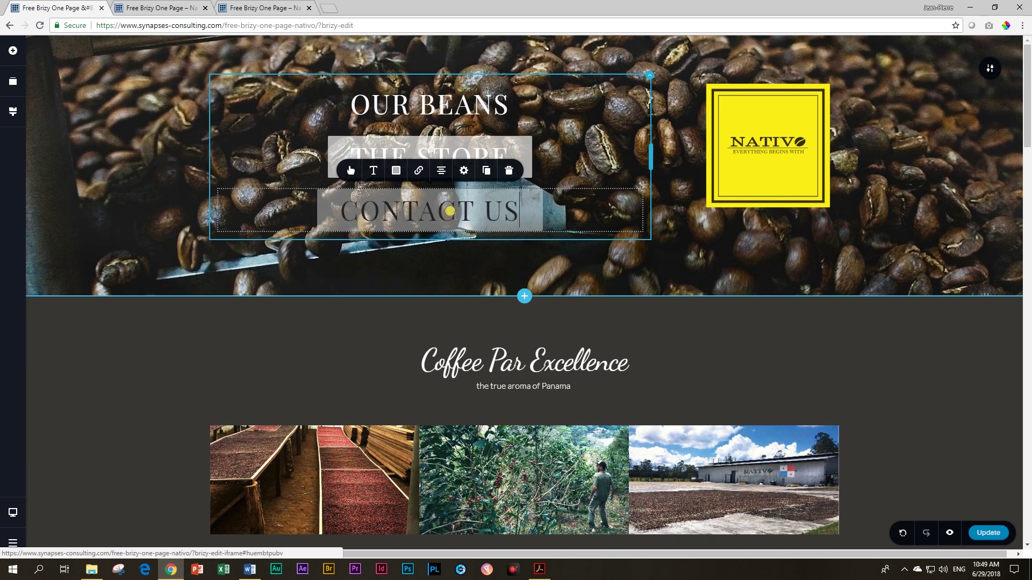
pyautogui.tripleClick(451, 213)
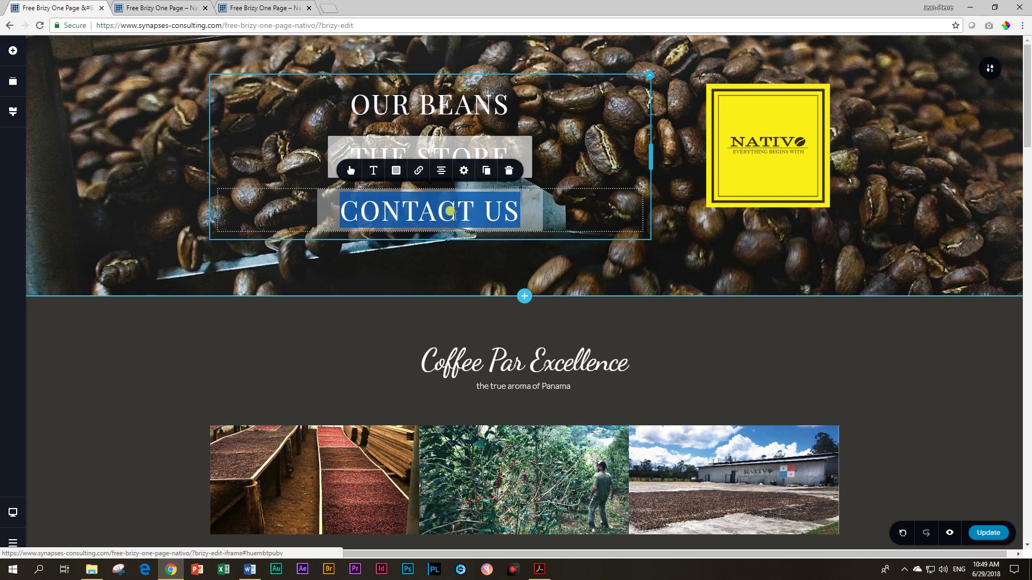
# Step: Reduce the CONTACT US label's font size to 30
pyautogui.click(353, 172)
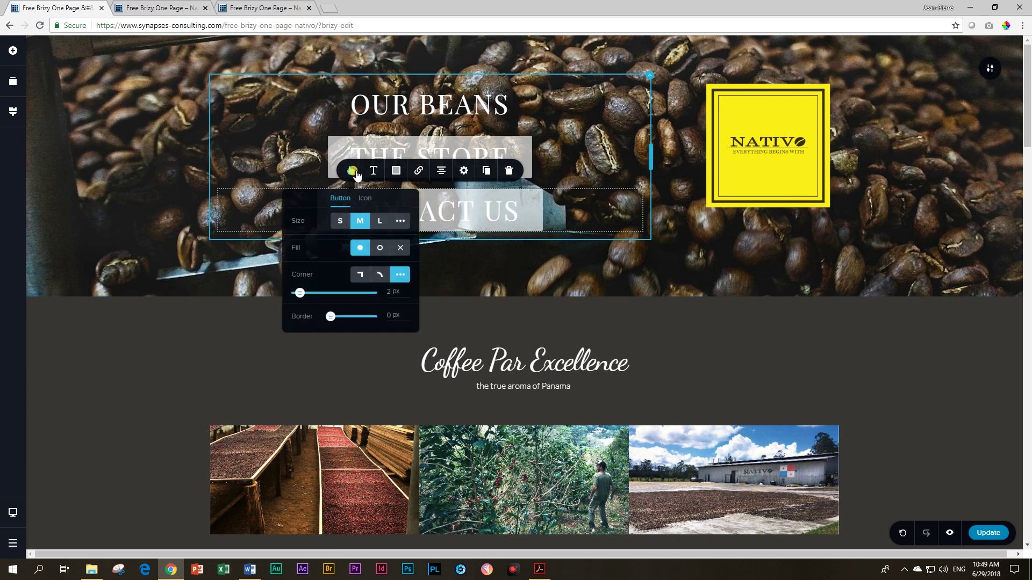
pyautogui.click(374, 170)
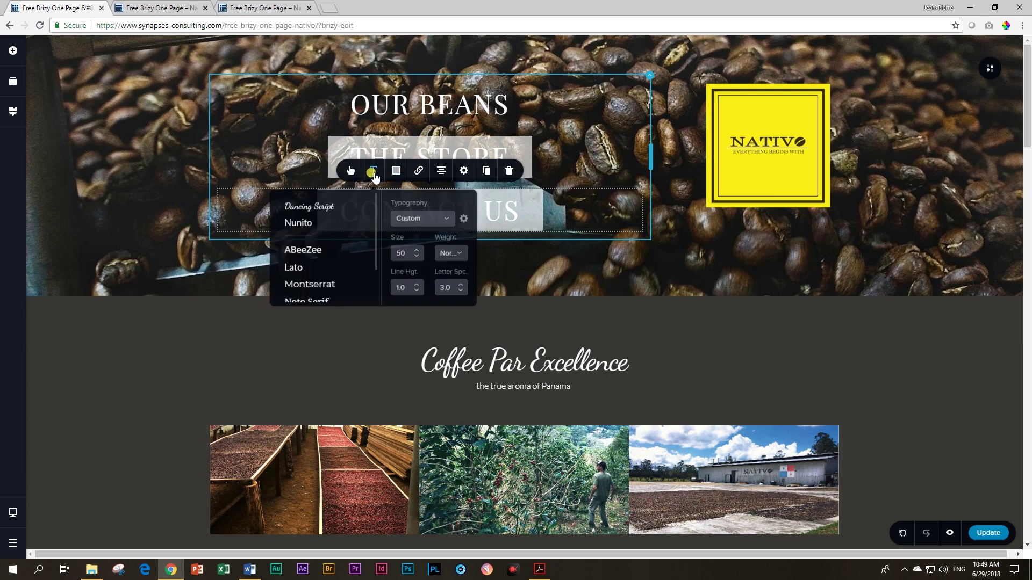
pyautogui.click(417, 257)
pyautogui.click(417, 257)
pyautogui.click(417, 257)
pyautogui.click(417, 257)
pyautogui.click(417, 257)
pyautogui.click(417, 257)
pyautogui.click(417, 257)
pyautogui.click(417, 256)
pyautogui.click(417, 257)
pyautogui.click(417, 257)
pyautogui.click(417, 256)
pyautogui.click(418, 258)
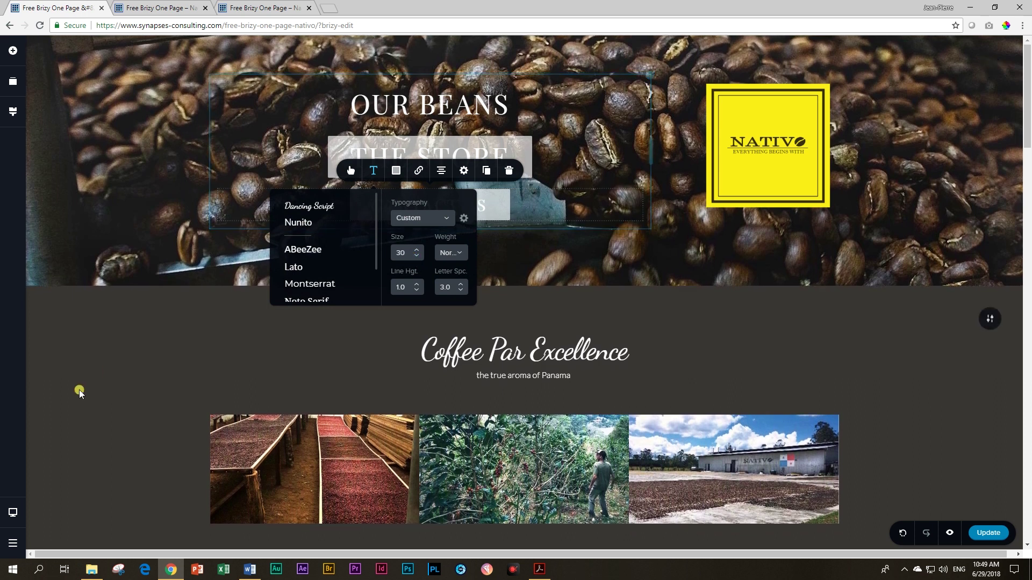
pyautogui.click(825, 299)
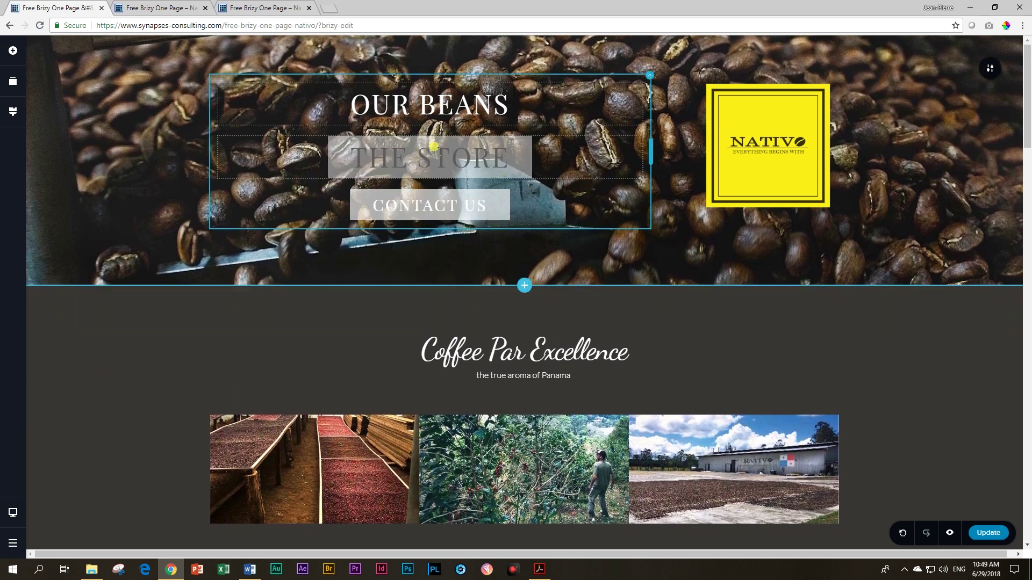
# Step: Set THE STORE and CONTACT US background opacity to 0%
pyautogui.click(386, 135)
pyautogui.click(396, 118)
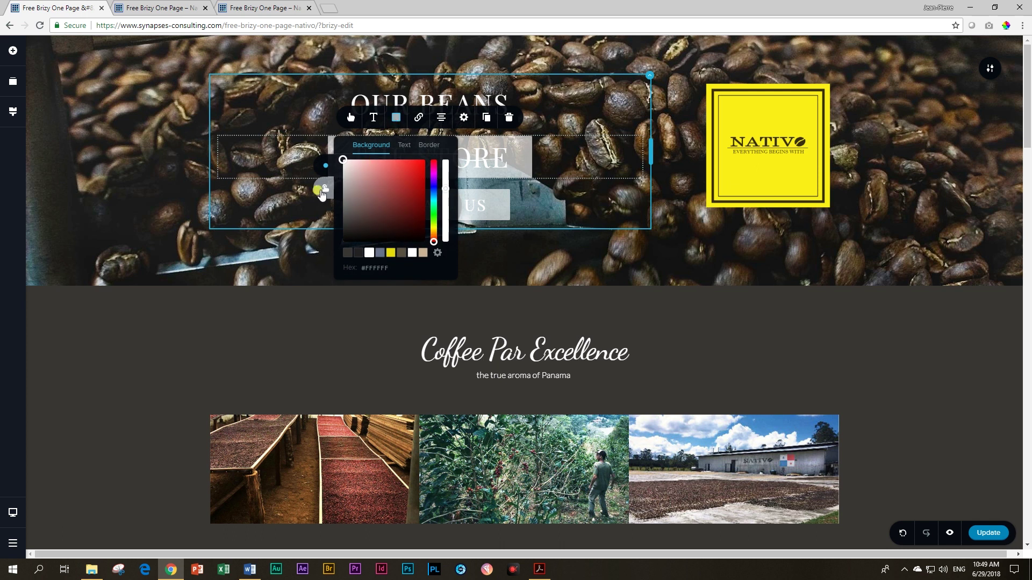
pyautogui.moveTo(448, 191); pyautogui.dragTo(446, 241)
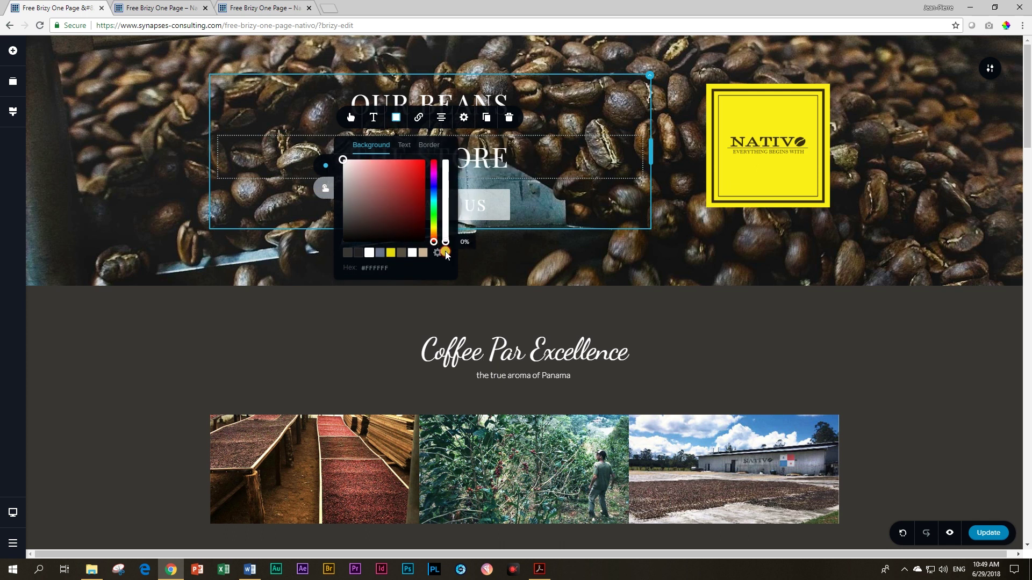
pyautogui.click(492, 206)
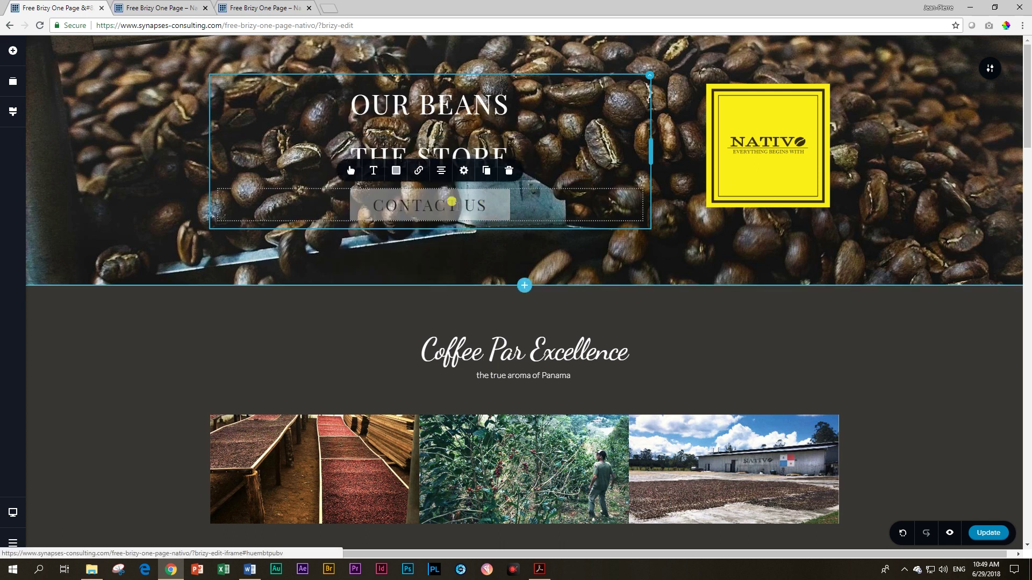
pyautogui.click(388, 171)
pyautogui.moveTo(449, 242); pyautogui.dragTo(447, 296)
pyautogui.click(145, 357)
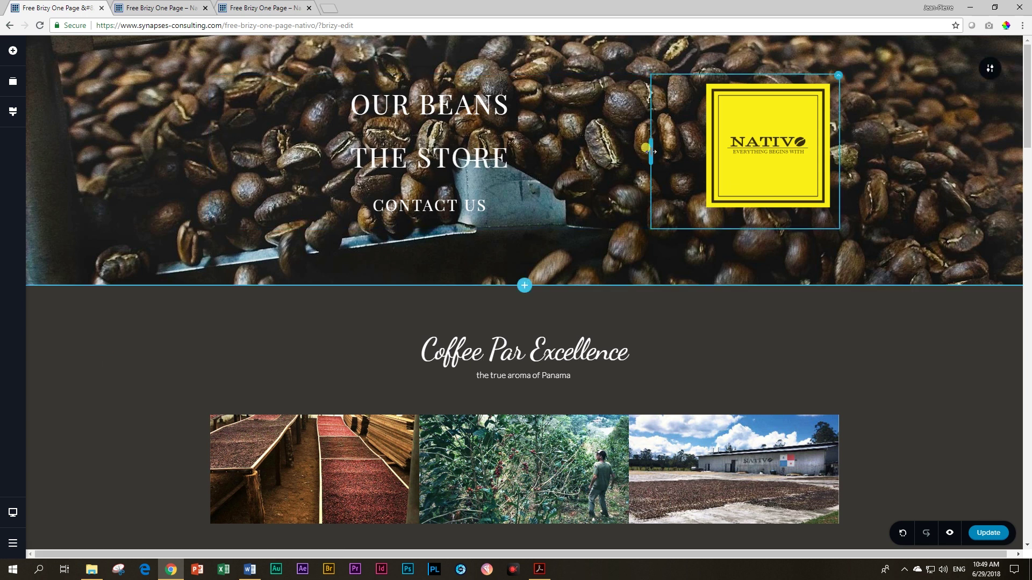
# Step: Resize the hero columns to 68.1% / 31.9%, left-align the logo, and preview the page
pyautogui.moveTo(636, 152); pyautogui.dragTo(640, 152)
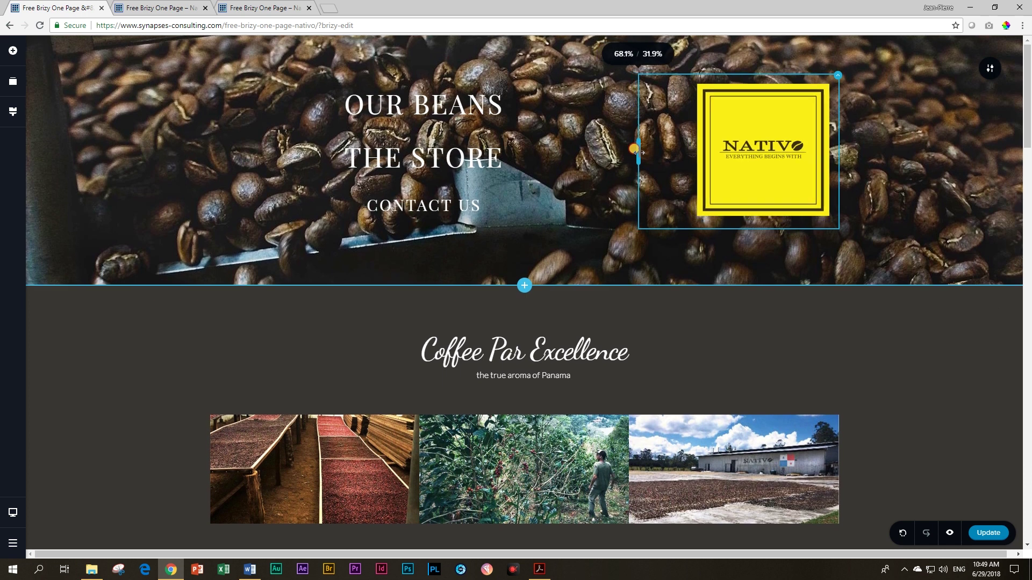
pyautogui.click(740, 150)
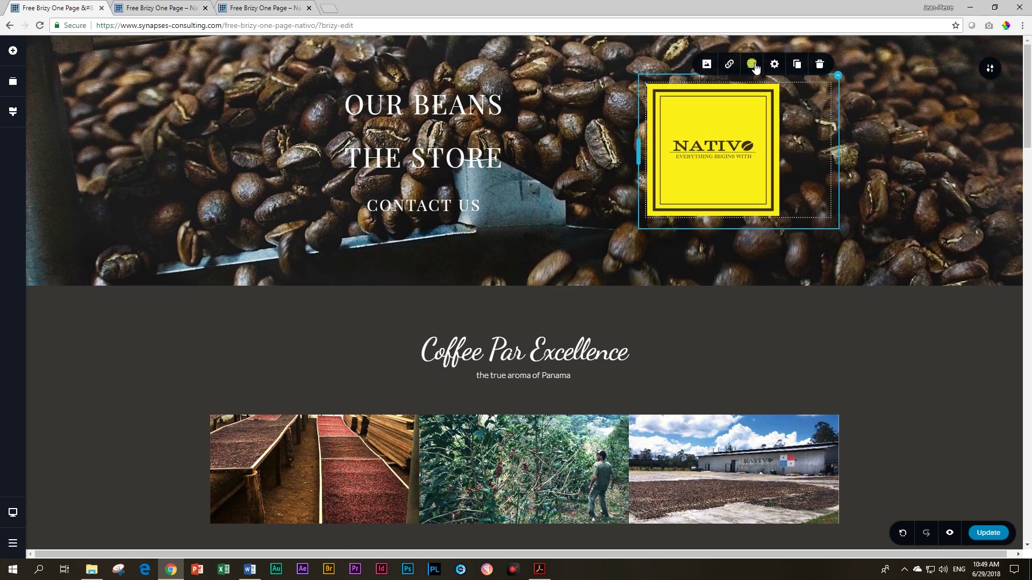
pyautogui.click(446, 99)
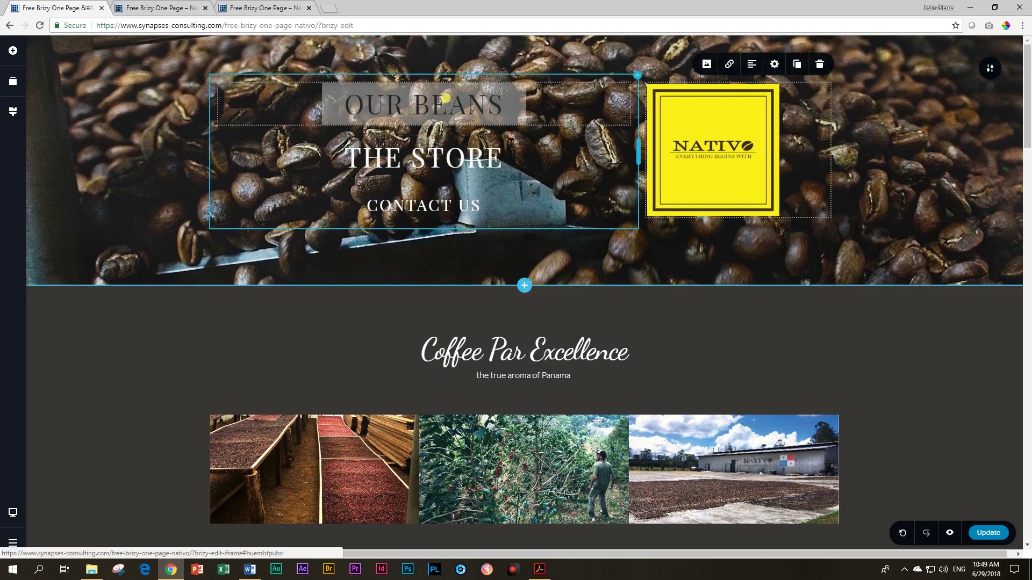
pyautogui.click(119, 359)
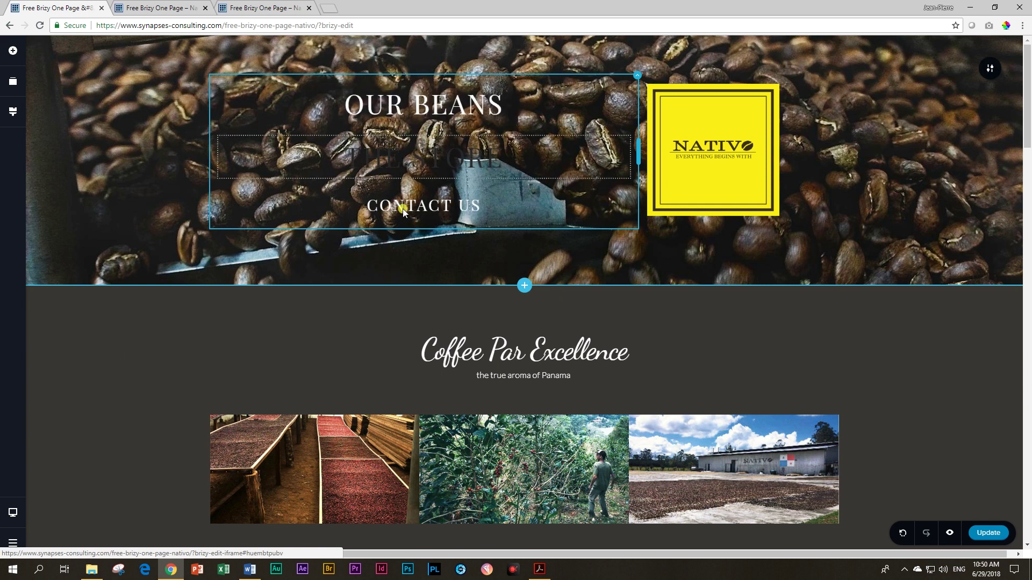
pyautogui.click(950, 532)
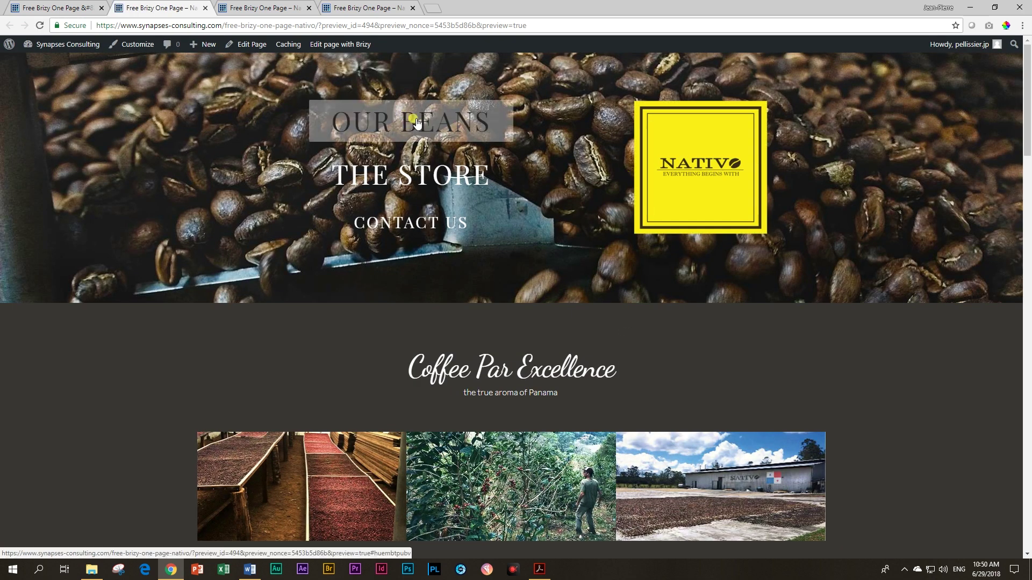
# Step: Test the OUR BEANS link on the live preview and scroll through the page
pyautogui.click(417, 122)
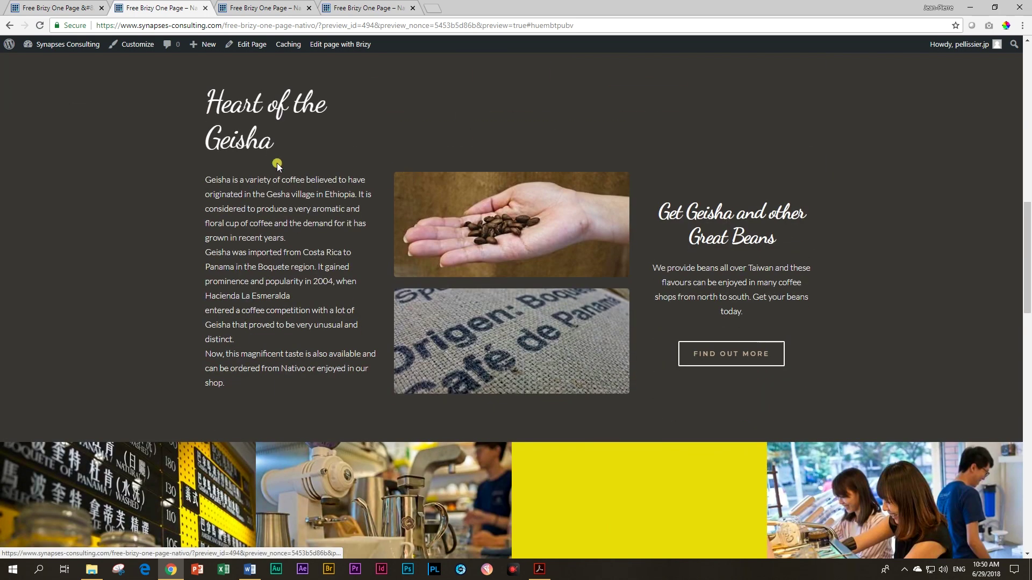
pyautogui.scroll(11, 420, 285)
pyautogui.scroll(3, 375, 273)
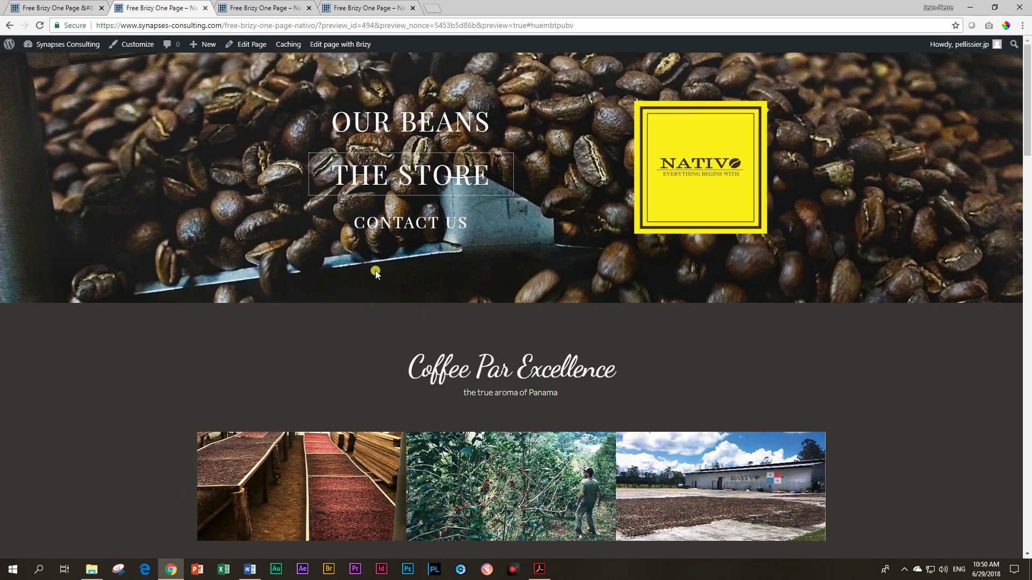
pyautogui.click(926, 394)
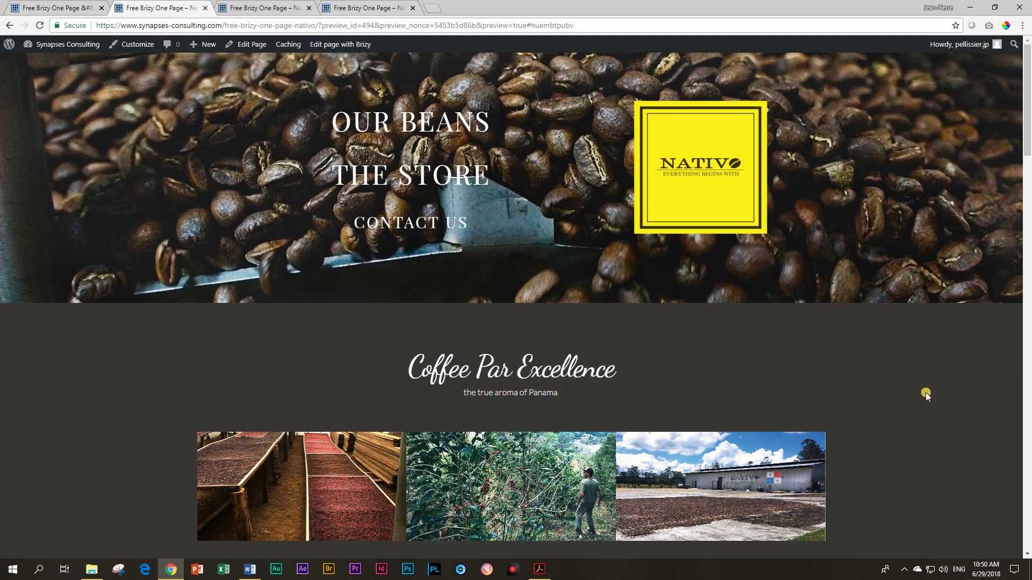
pyautogui.scroll(-14, 926, 393)
pyautogui.scroll(-15, 926, 398)
pyautogui.scroll(18, 926, 401)
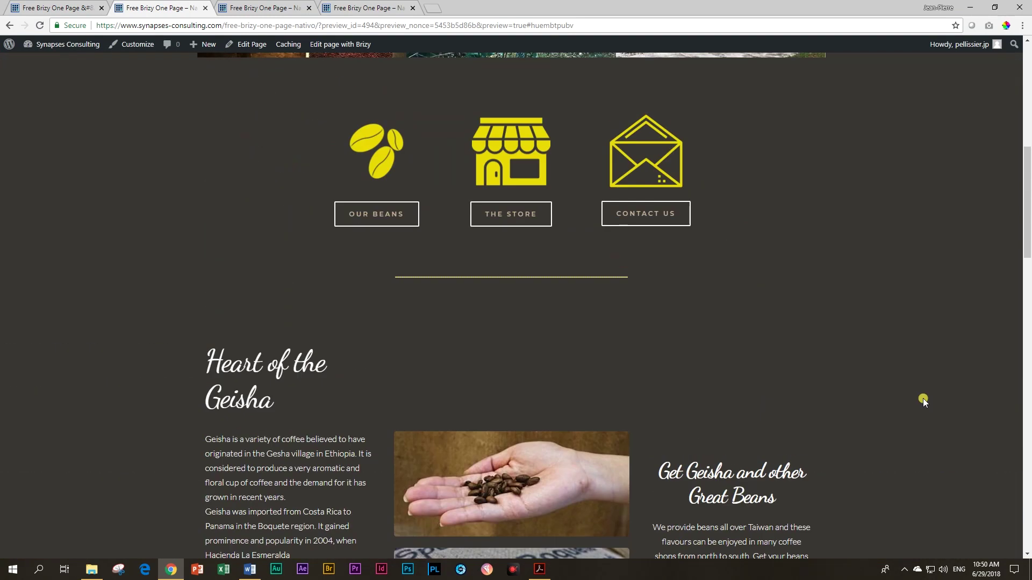
pyautogui.scroll(9, 923, 398)
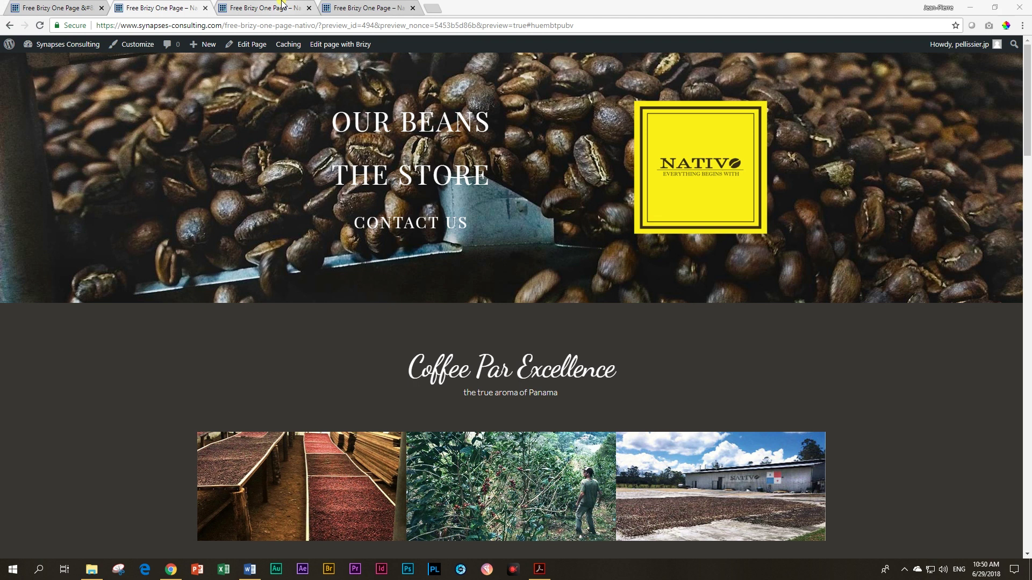
# Step: Close the two extra preview tabs, keeping one Nativo preview open
pyautogui.click(282, 4)
pyautogui.click(309, 8)
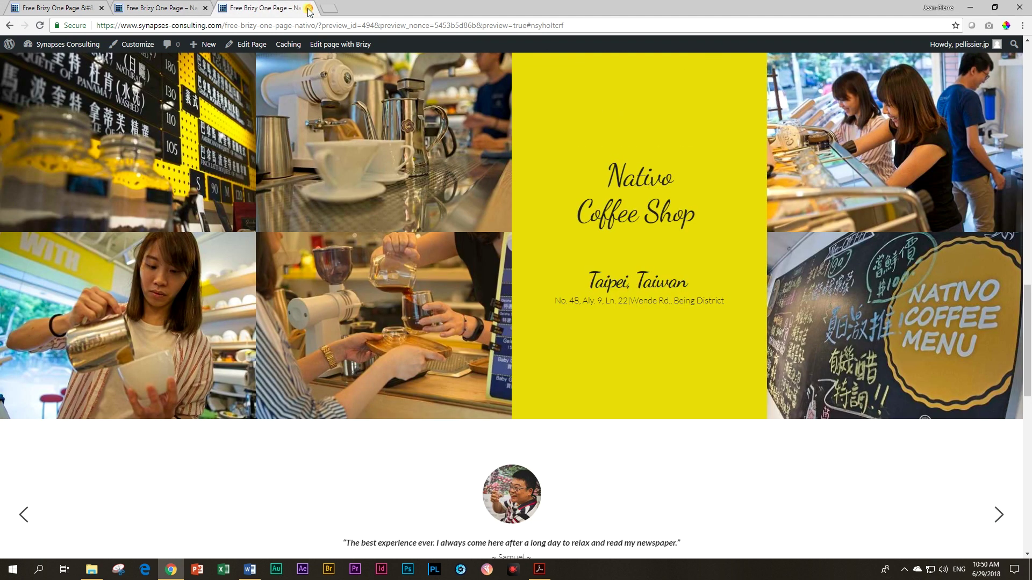
pyautogui.click(309, 8)
pyautogui.scroll(-1, 276, 214)
pyautogui.scroll(1, 273, 208)
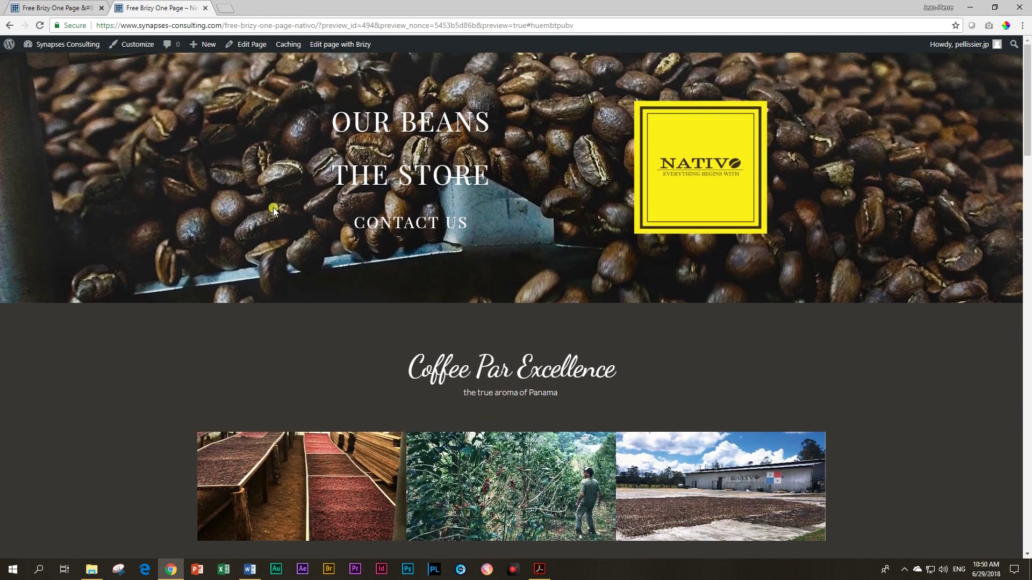
# Step: Restore the Chrome window, stretch it wide, then maximize it again
pyautogui.click(995, 7)
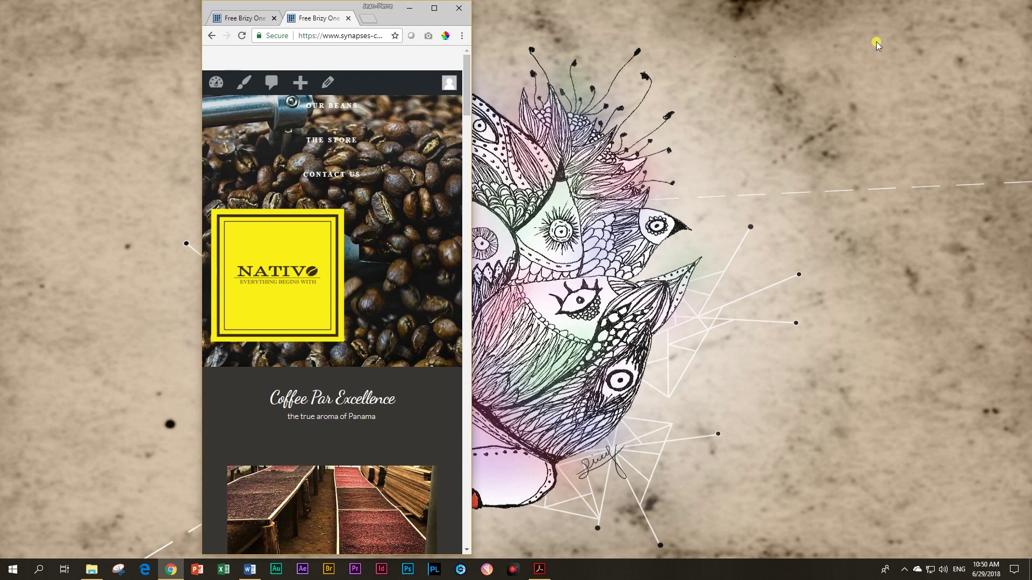
pyautogui.moveTo(469, 214); pyautogui.dragTo(1010, 194)
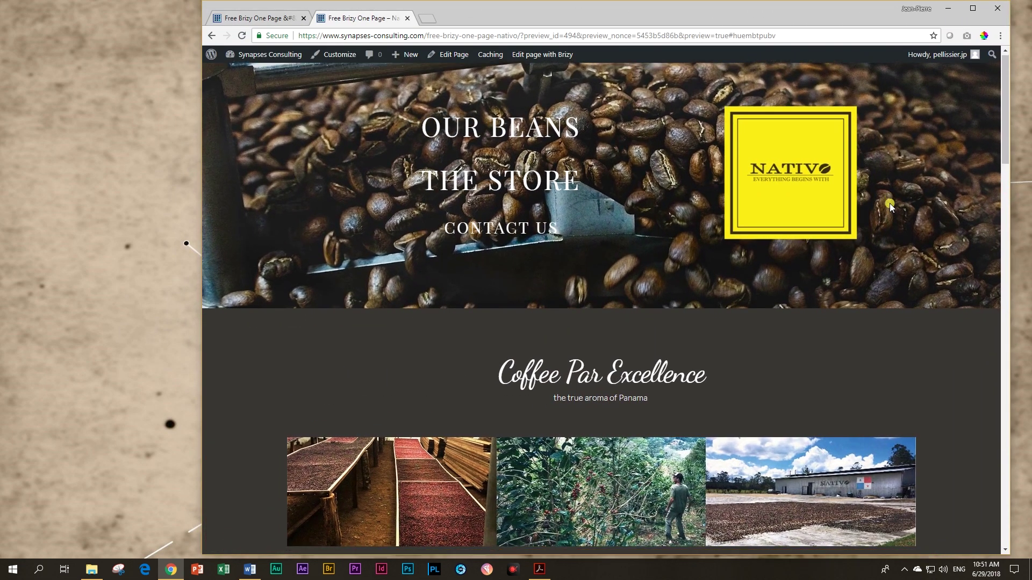
pyautogui.scroll(-5, 890, 207)
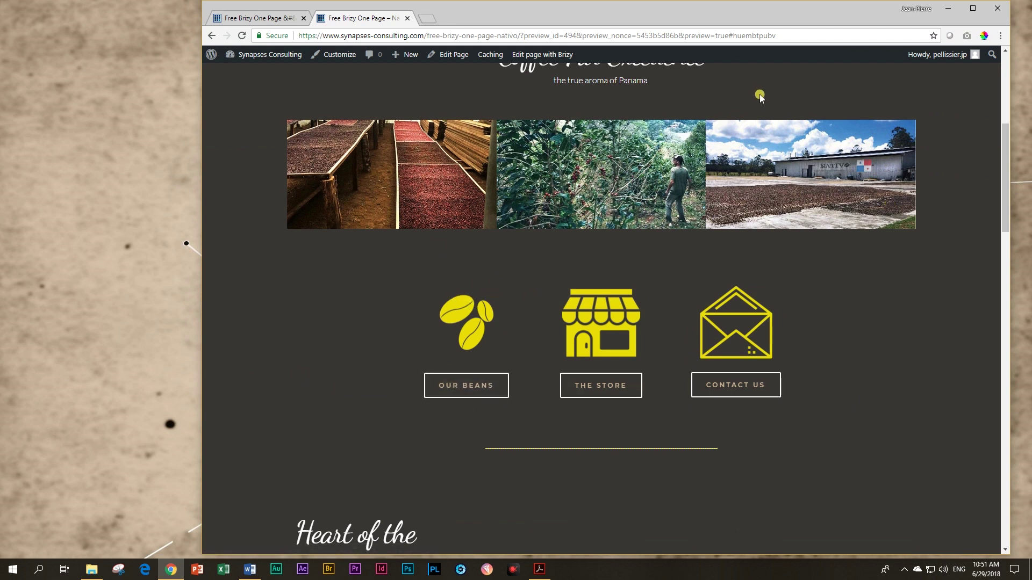
pyautogui.click(977, 11)
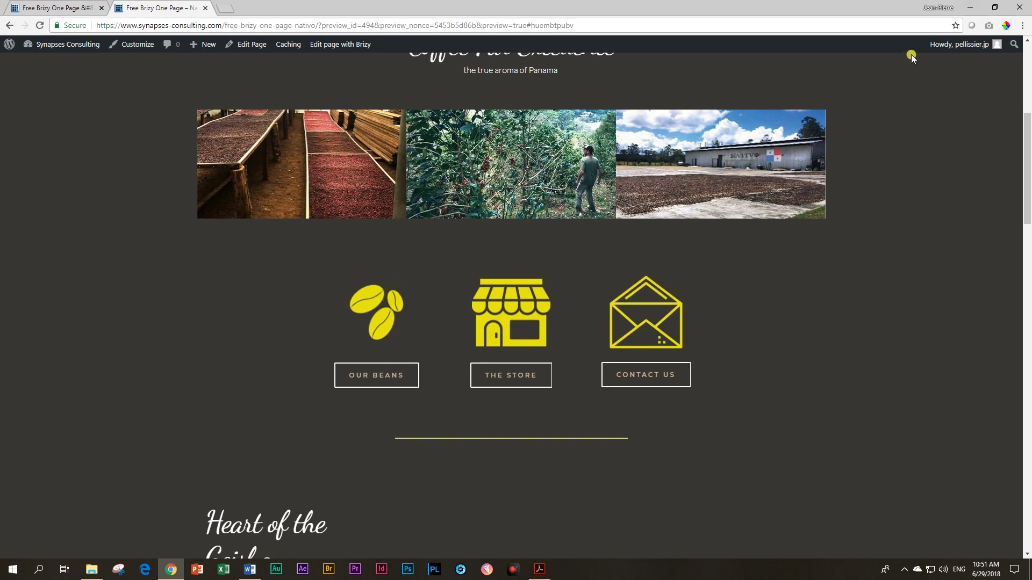
# Step: Narrow the restored window to check the mobile layout, then widen it to desktop width
pyautogui.click(995, 8)
pyautogui.moveTo(1017, 282); pyautogui.dragTo(418, 285)
pyautogui.scroll(-5, 356, 295)
pyautogui.scroll(-8, 357, 295)
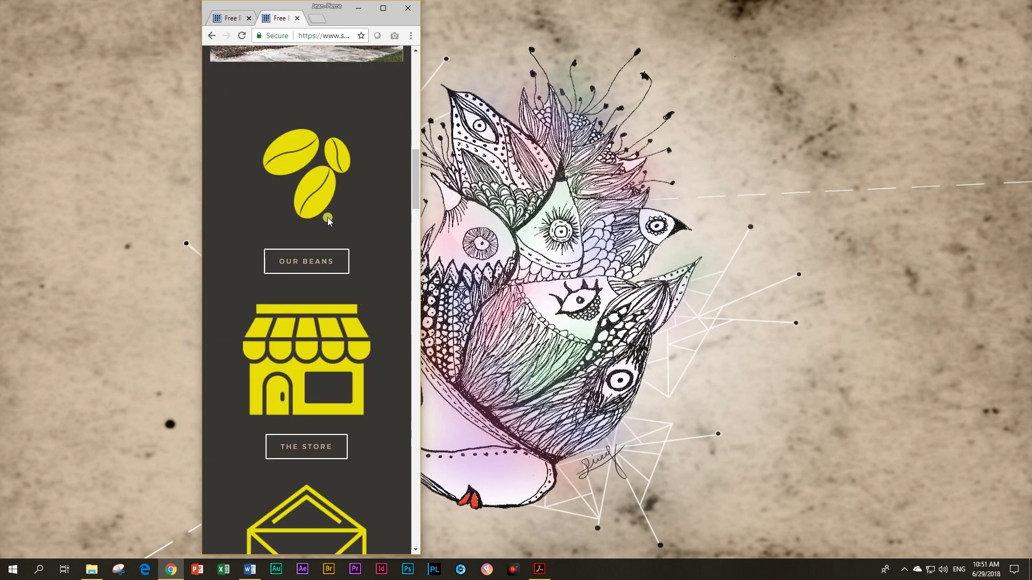
pyautogui.scroll(2, 314, 328)
pyautogui.scroll(4, 314, 328)
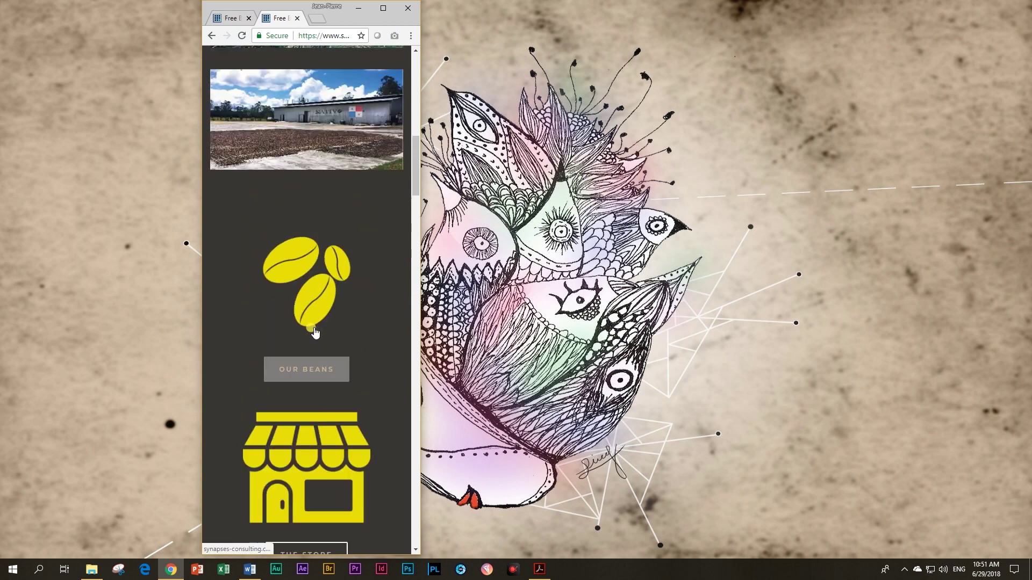
pyautogui.scroll(-7, 314, 327)
pyautogui.scroll(7, 314, 327)
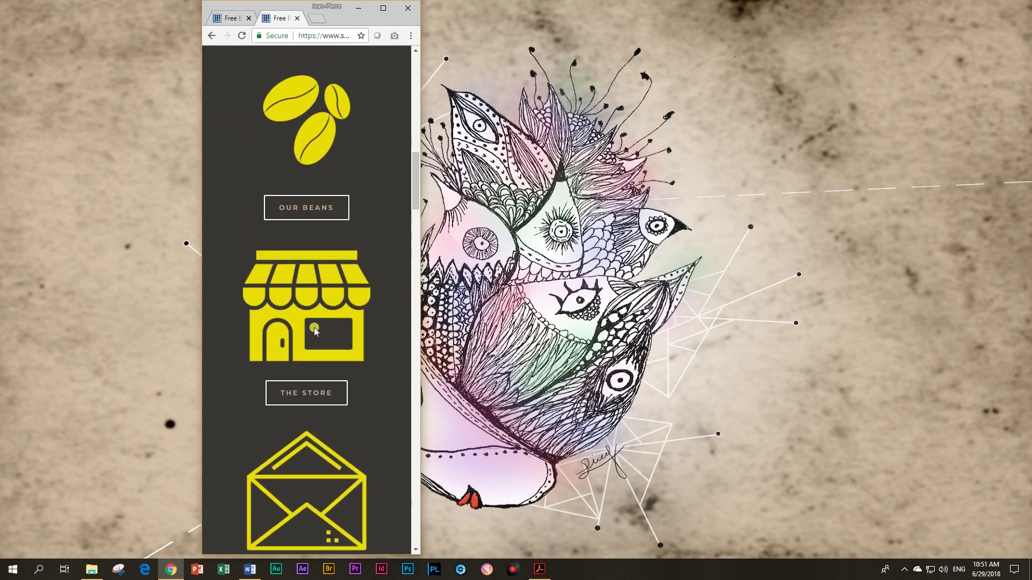
pyautogui.moveTo(418, 290); pyautogui.dragTo(990, 273)
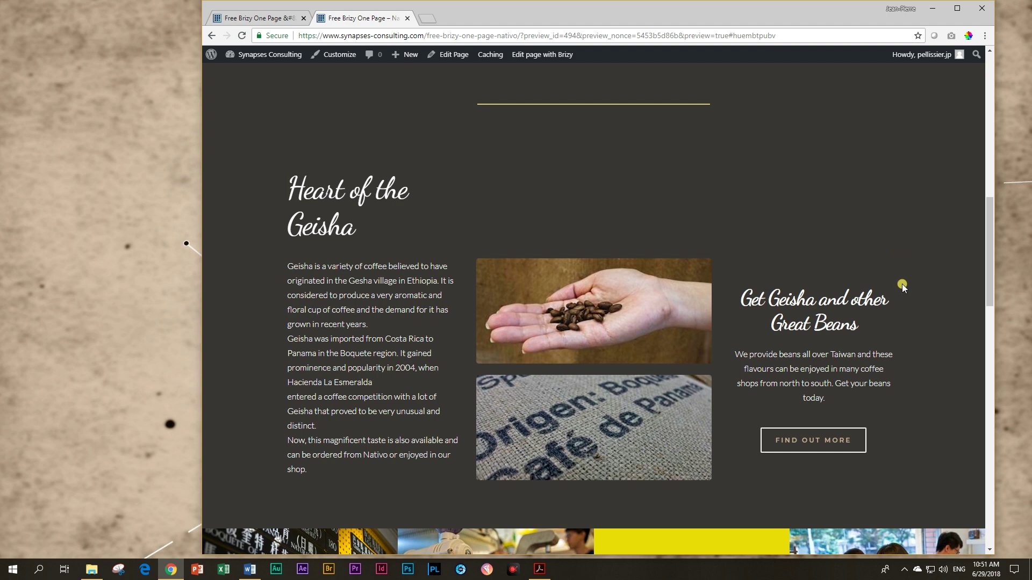
# Step: Narrow the site preview window and scroll the Heart of the Geisha section to check its reflow
pyautogui.scroll(-5, 902, 285)
pyautogui.scroll(10, 901, 285)
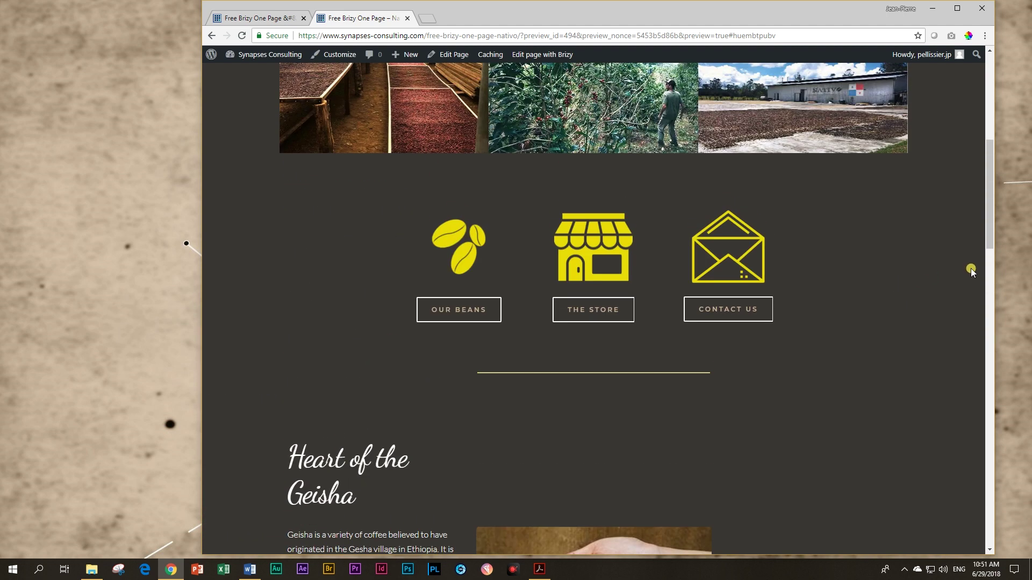
pyautogui.moveTo(994, 291); pyautogui.dragTo(799, 306)
pyautogui.scroll(7, 717, 313)
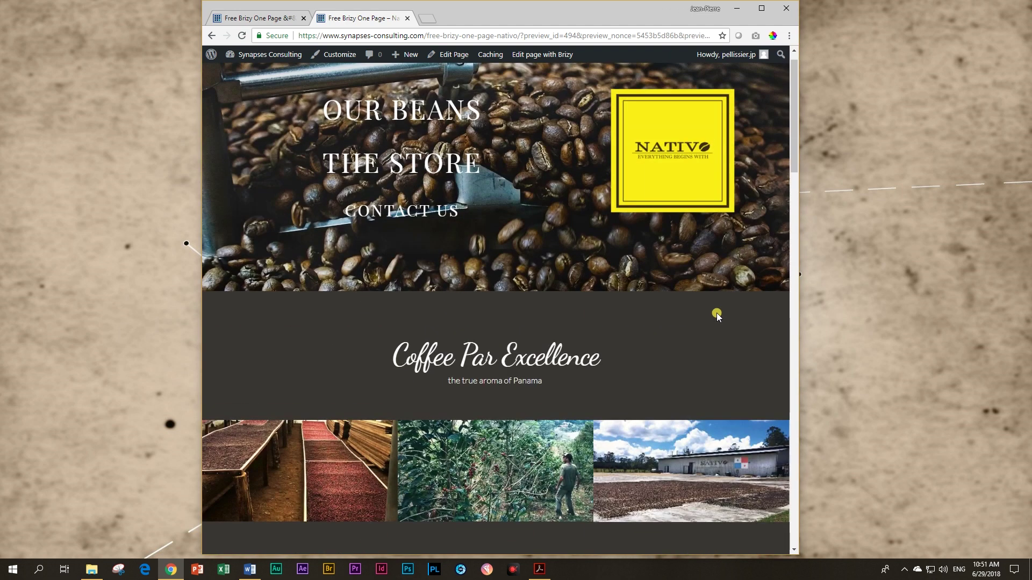
pyautogui.scroll(-15, 717, 312)
pyautogui.scroll(-7, 720, 325)
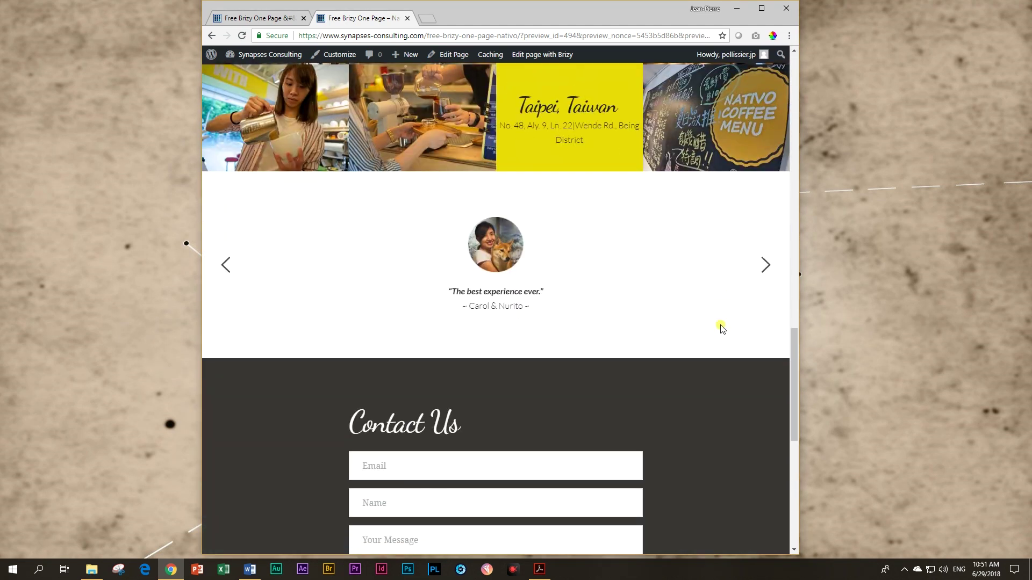
# Step: Narrow the window further to retest the reflow, then widen and maximize the browser
pyautogui.moveTo(798, 257); pyautogui.dragTo(696, 256)
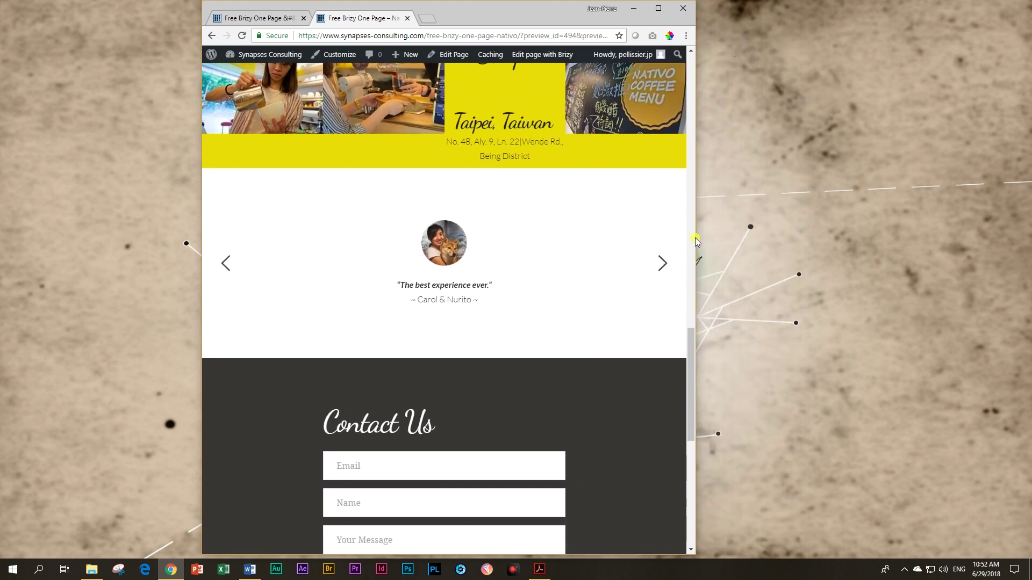
pyautogui.scroll(10, 616, 248)
pyautogui.scroll(2, 612, 248)
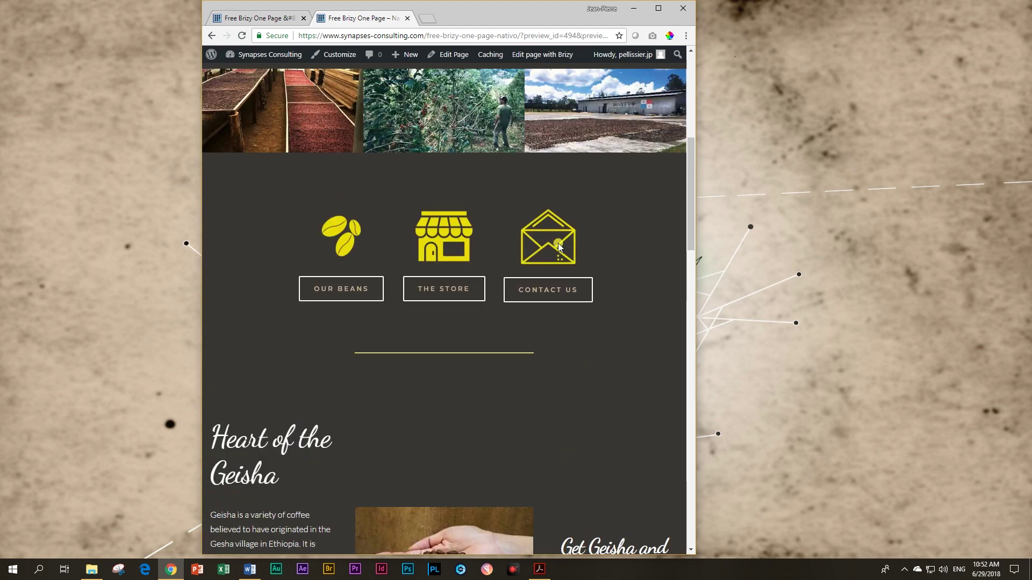
pyautogui.scroll(-8, 636, 290)
pyautogui.scroll(-6, 637, 293)
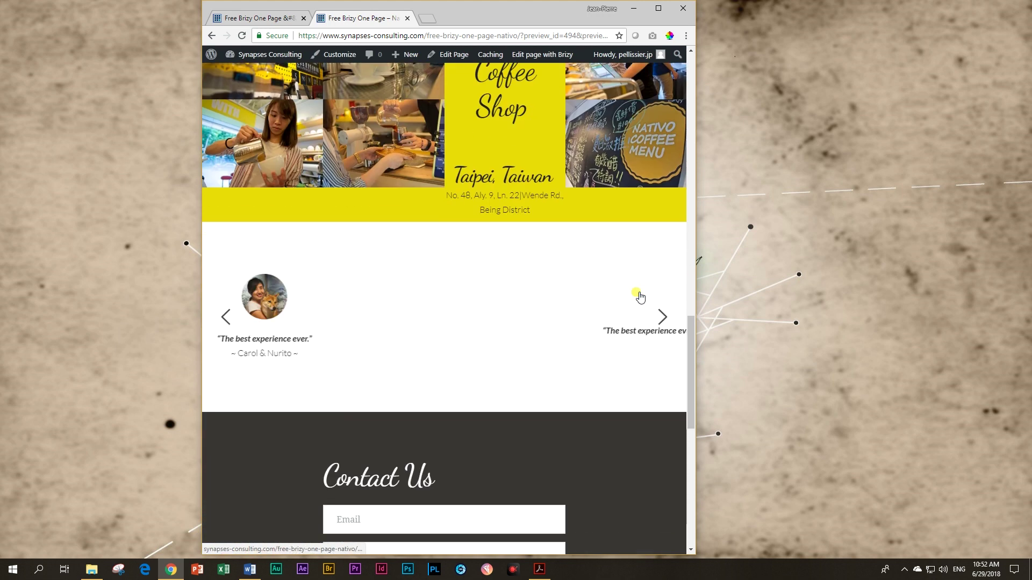
pyautogui.moveTo(694, 290); pyautogui.dragTo(913, 286)
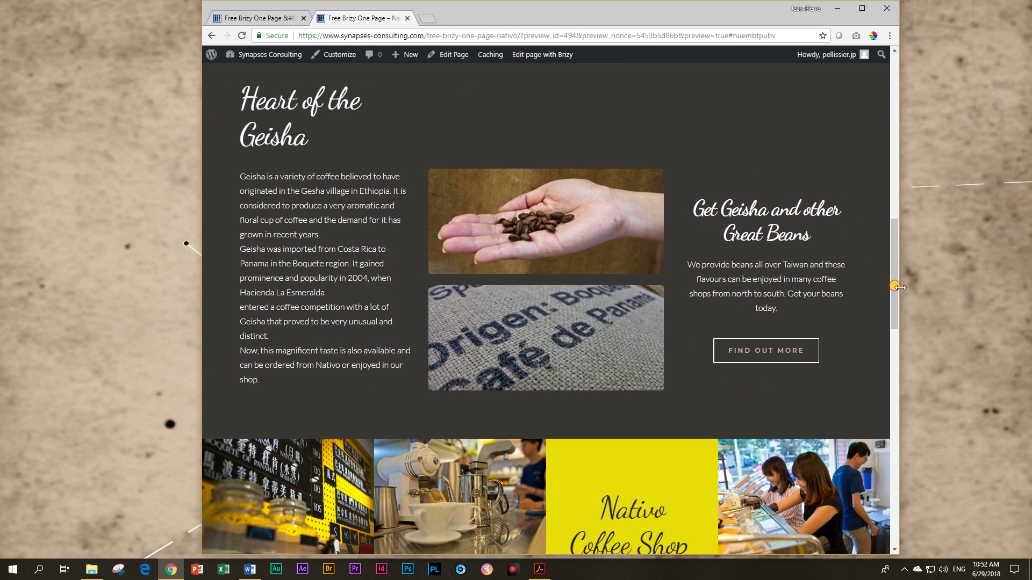
pyautogui.click(876, 8)
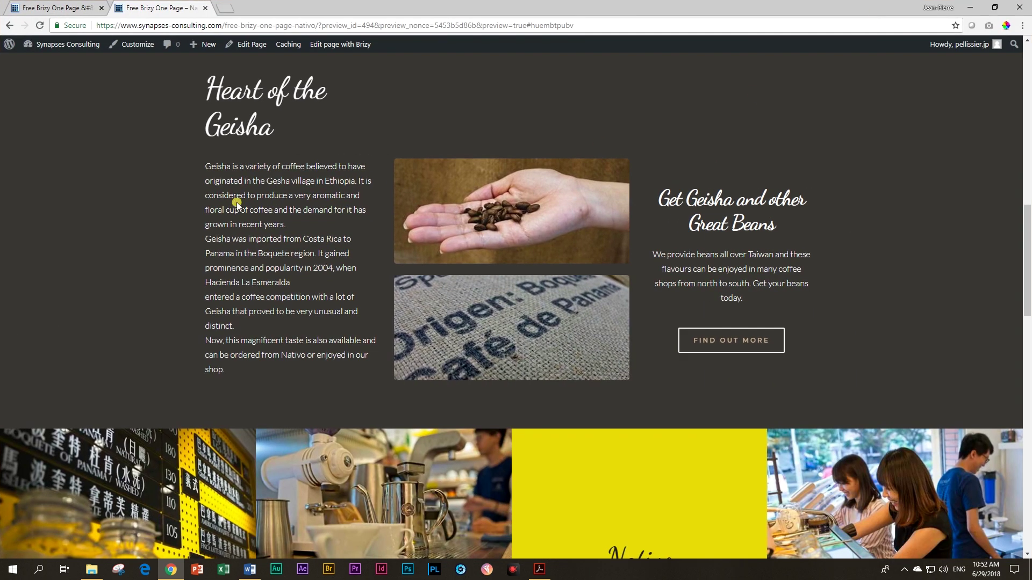
# Step: In the Brizy editor, switch to Mobile view to see the three buttons stacked above the NATIVO logo
pyautogui.click(70, 7)
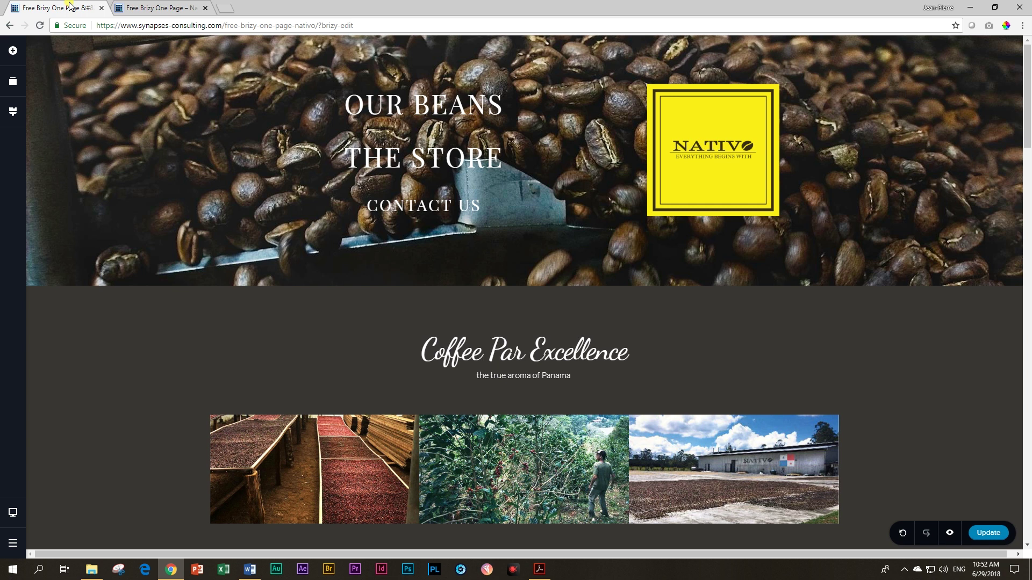
pyautogui.click(15, 517)
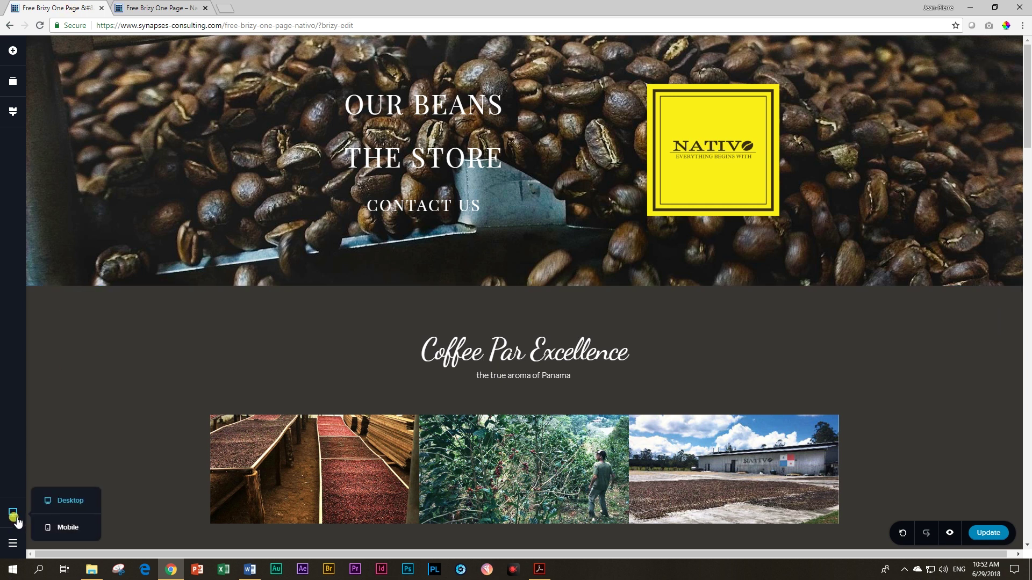
pyautogui.click(63, 533)
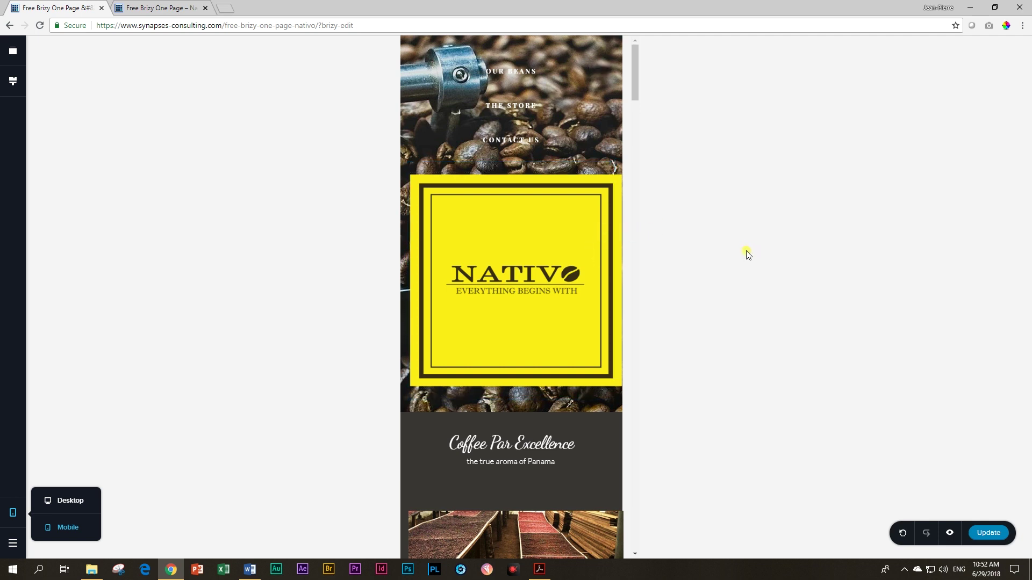
pyautogui.scroll(-3, 636, 248)
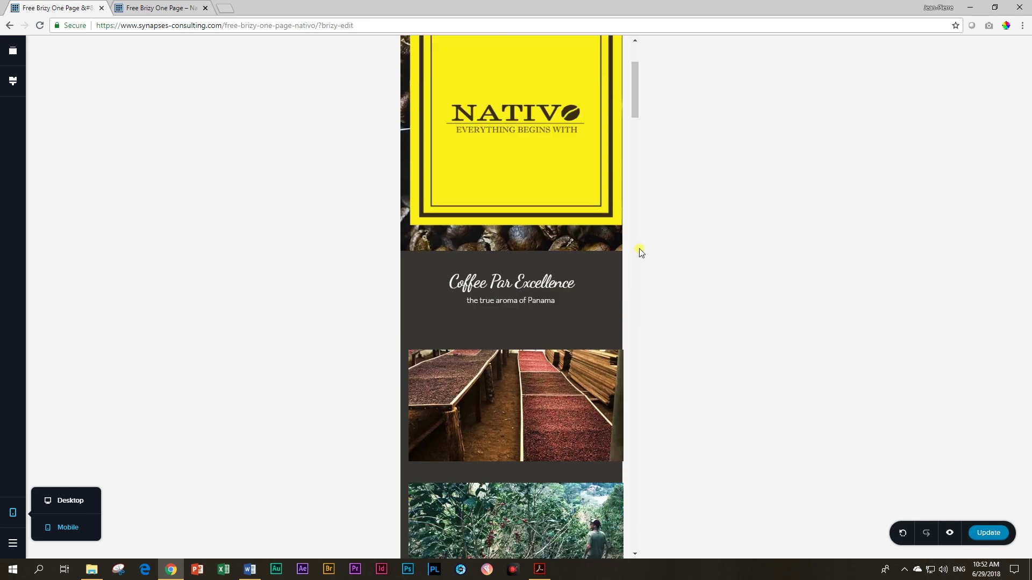
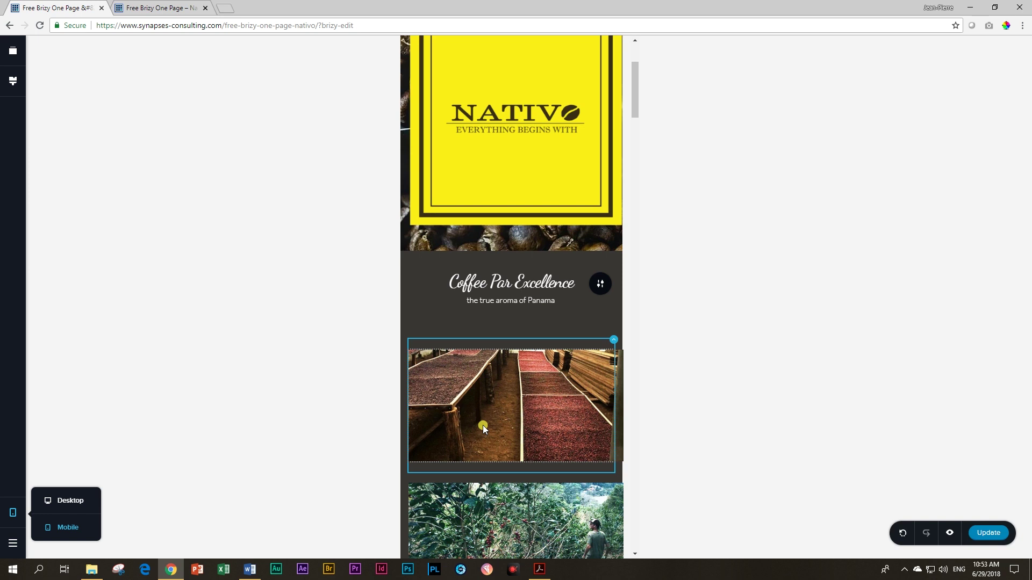
# Step: Shorten the spacer under the Coffee Par Excellence heading so the first photo sits closer
pyautogui.click(518, 329)
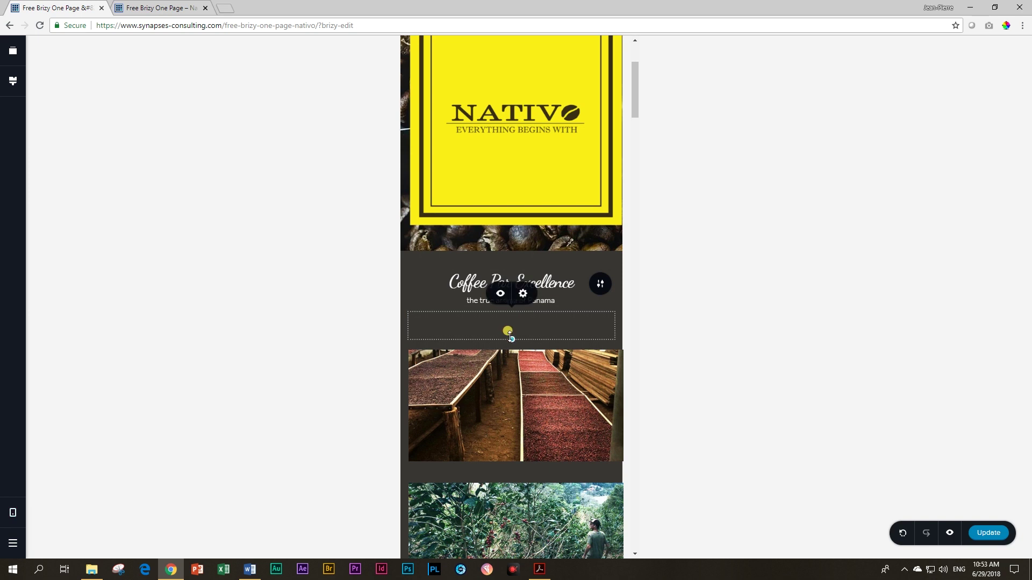
pyautogui.moveTo(511, 336); pyautogui.dragTo(511, 317)
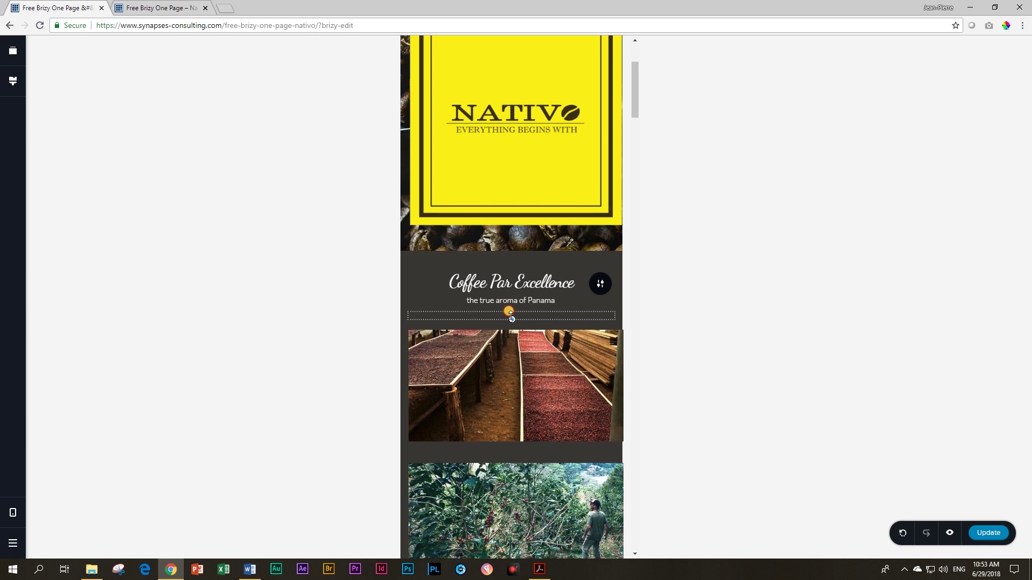
pyautogui.click(511, 318)
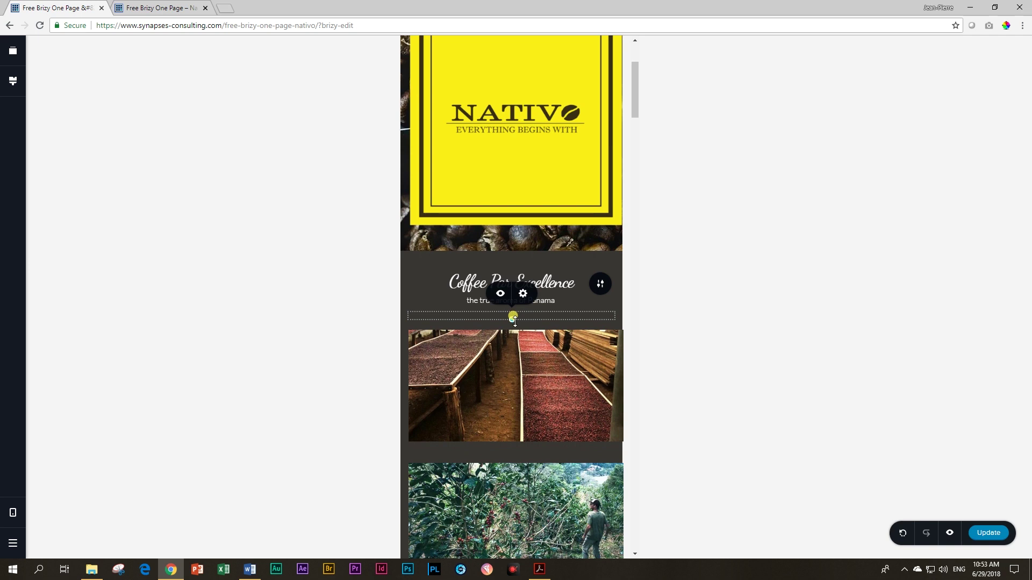
pyautogui.scroll(-5, 563, 315)
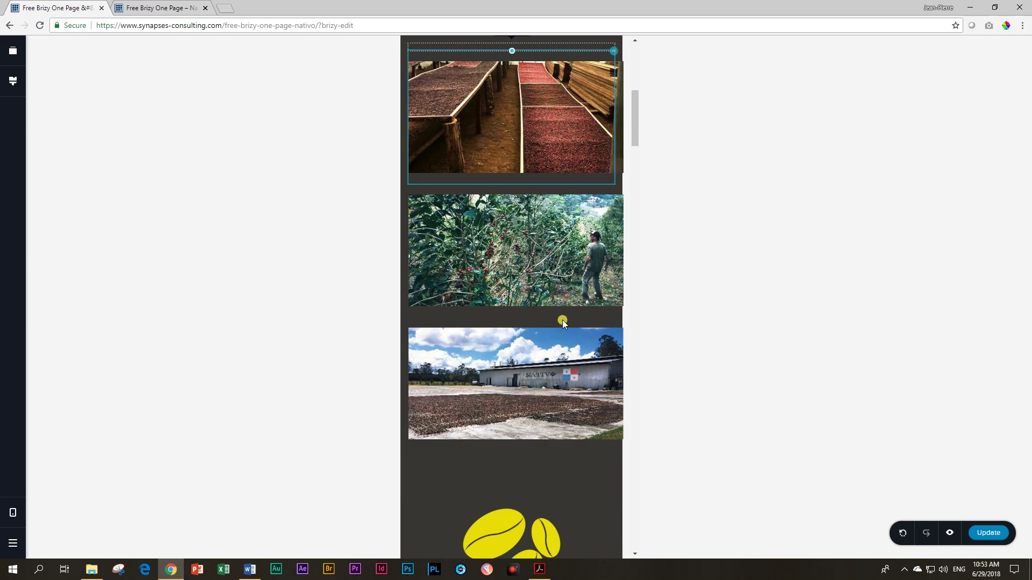
pyautogui.scroll(4, 729, 284)
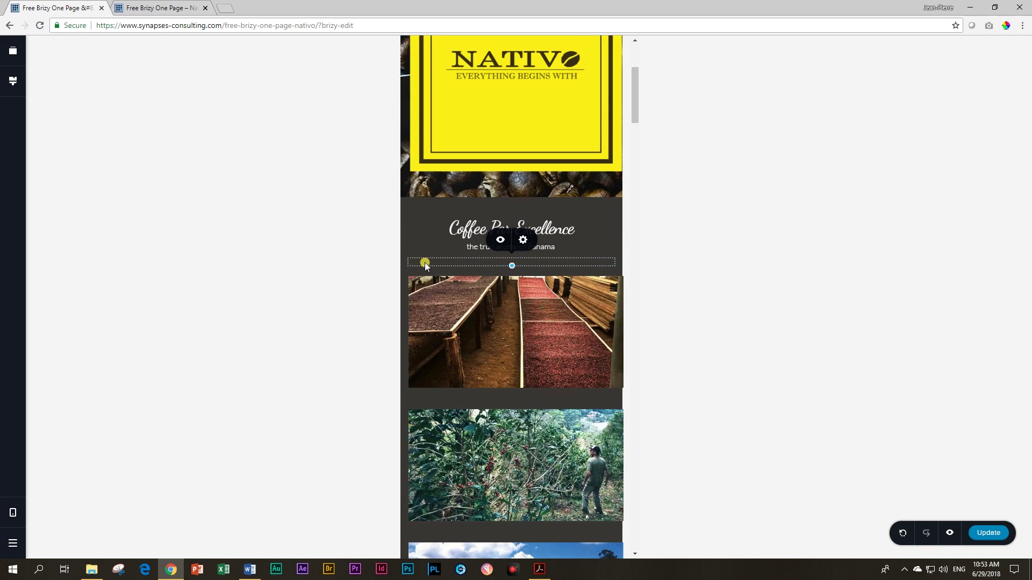
pyautogui.click(836, 272)
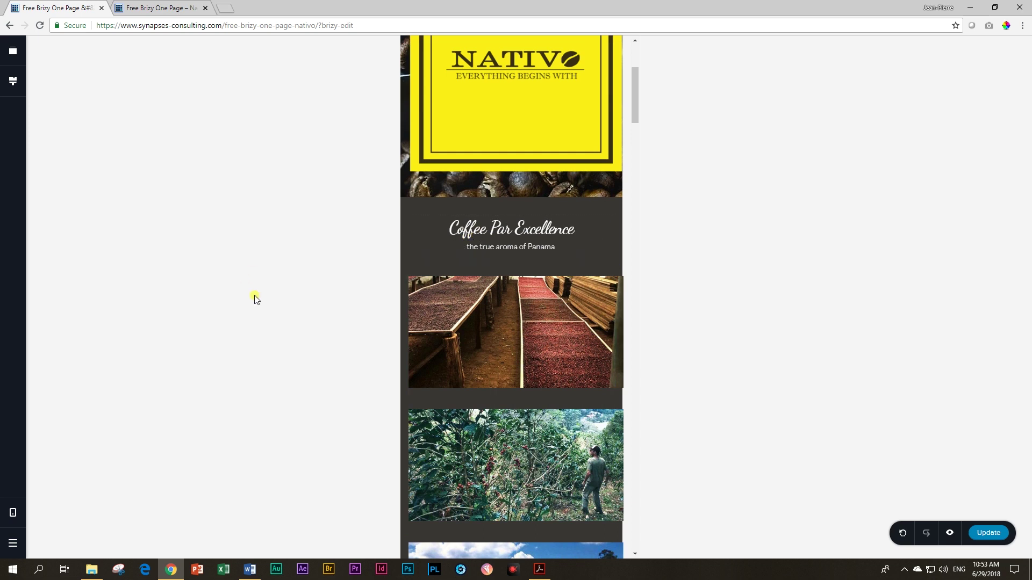
# Step: Hide the spacer under the farm photo on mobile
pyautogui.scroll(-10, 573, 292)
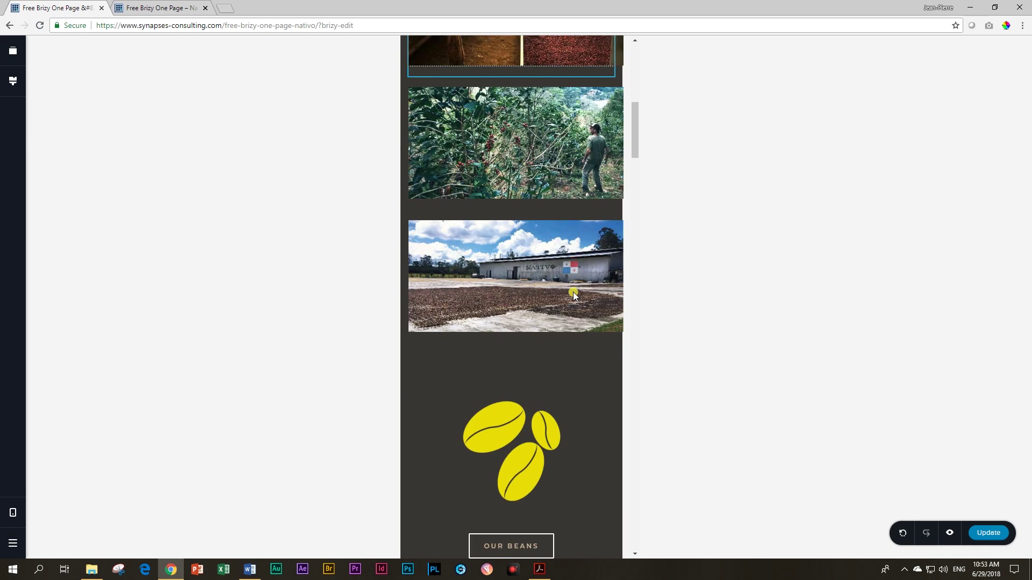
pyautogui.click(551, 143)
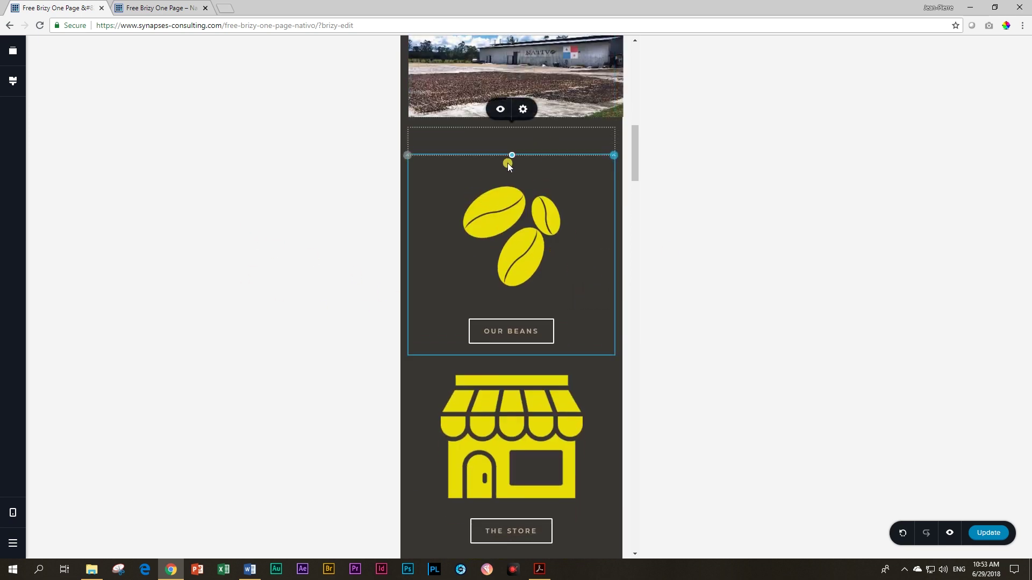
pyautogui.click(500, 112)
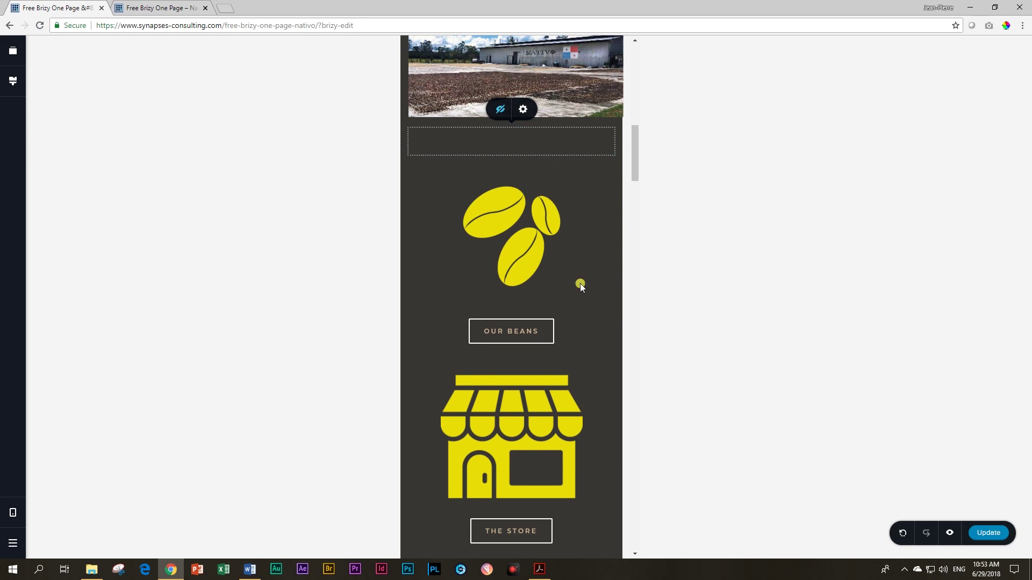
pyautogui.click(536, 239)
# Step: Set the Size of the coffee-beans, store and envelope icons to 50% in their settings
pyautogui.click(500, 150)
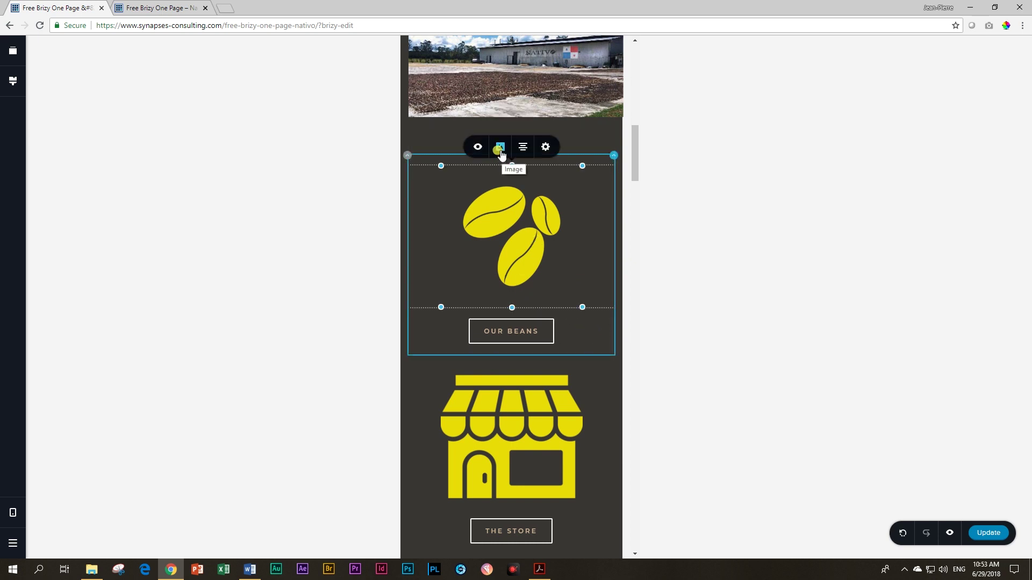
pyautogui.click(542, 148)
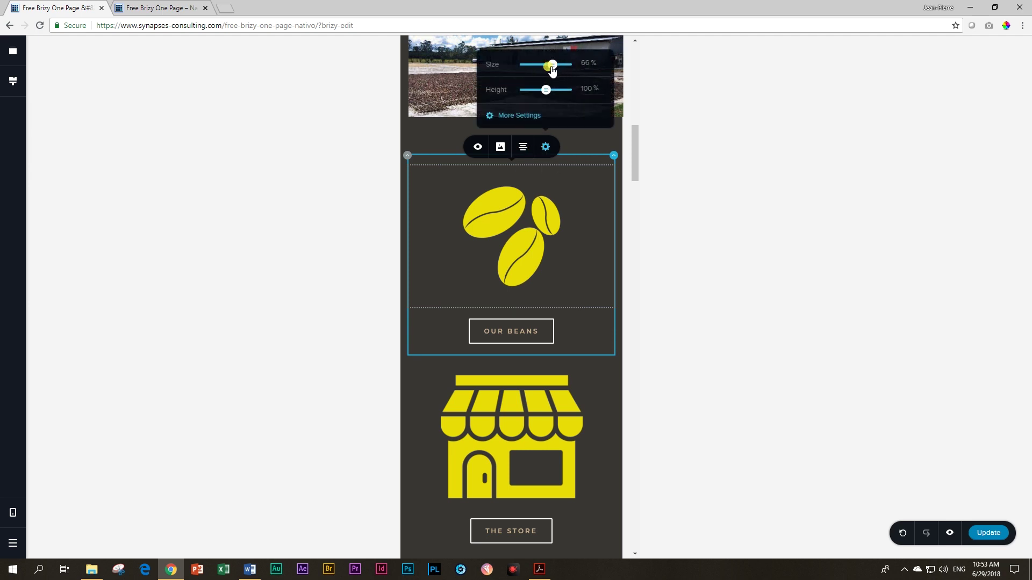
pyautogui.moveTo(551, 68); pyautogui.dragTo(545, 65)
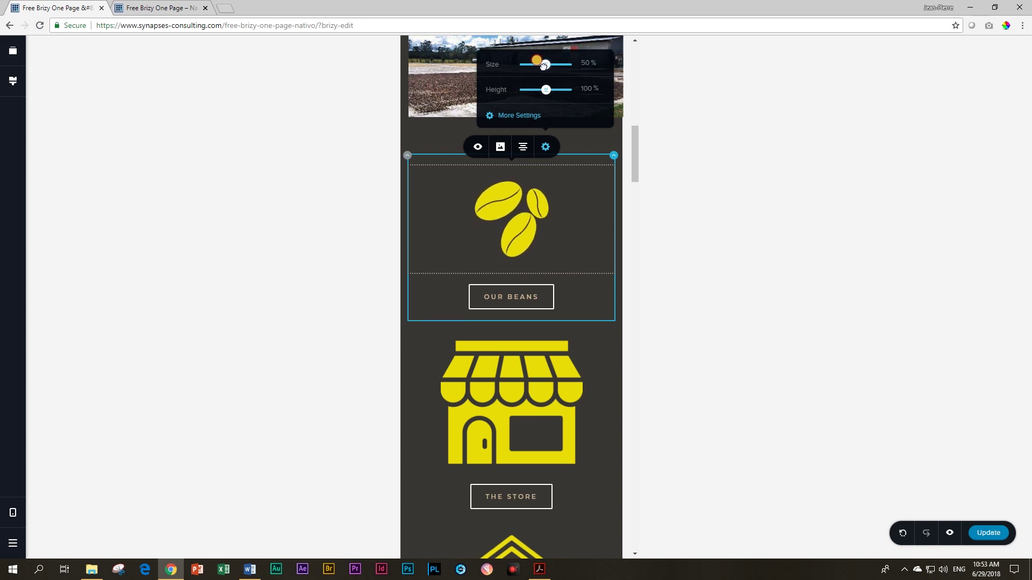
pyautogui.click(521, 399)
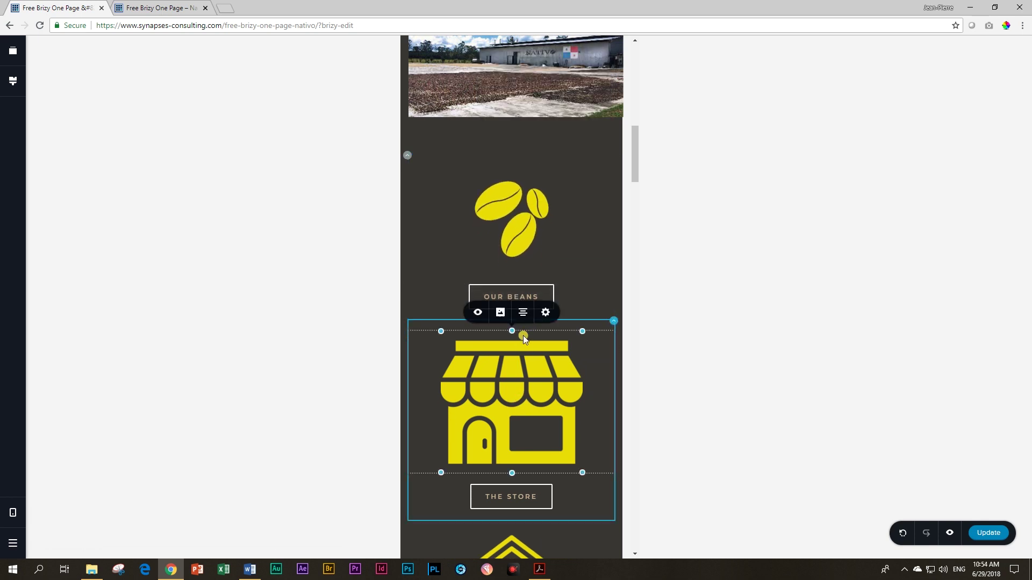
pyautogui.click(546, 314)
pyautogui.doubleClick(585, 228)
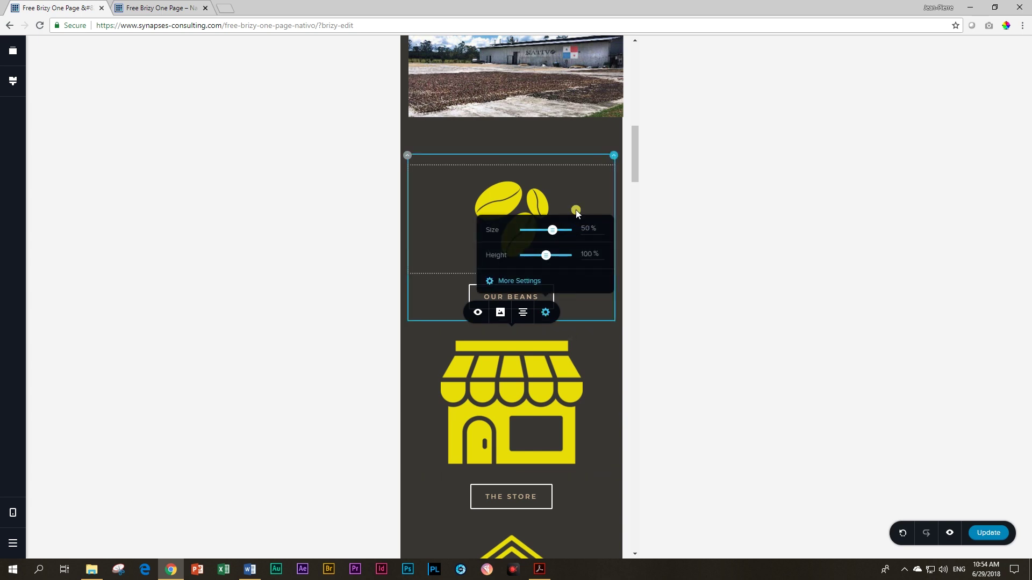
pyautogui.scroll(-5, 537, 365)
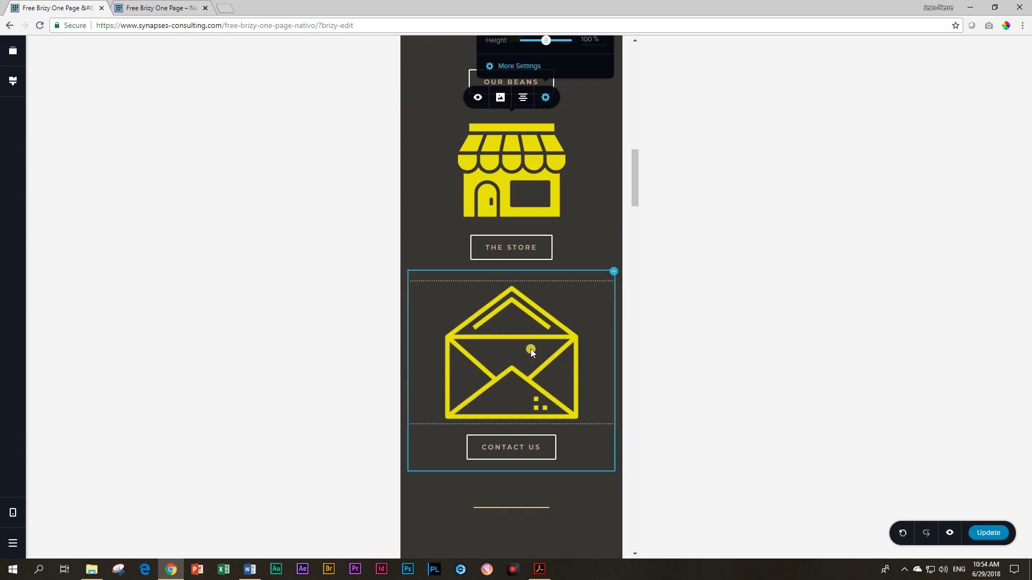
pyautogui.click(534, 361)
pyautogui.click(545, 263)
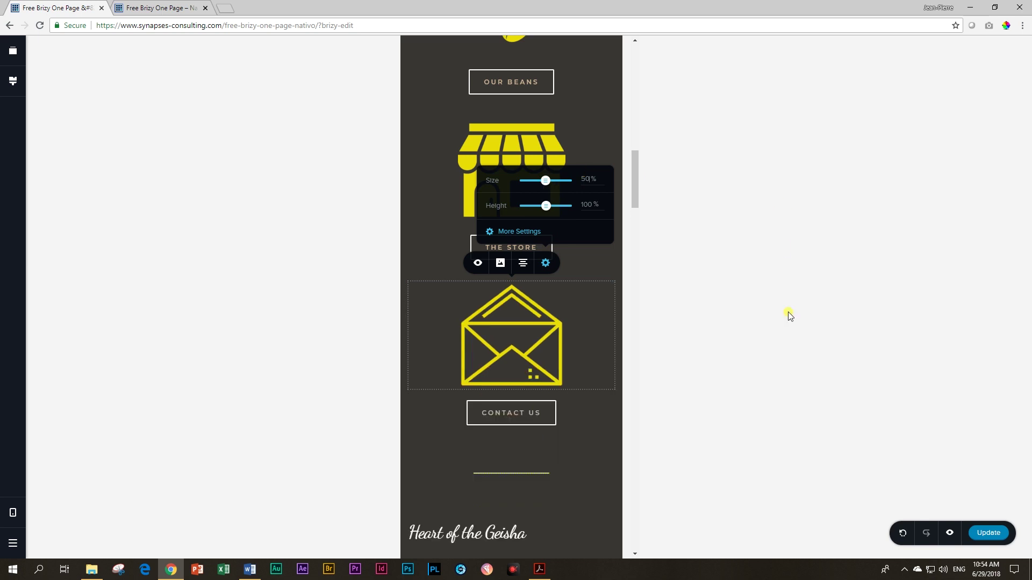
pyautogui.click(258, 169)
pyautogui.scroll(6, 505, 221)
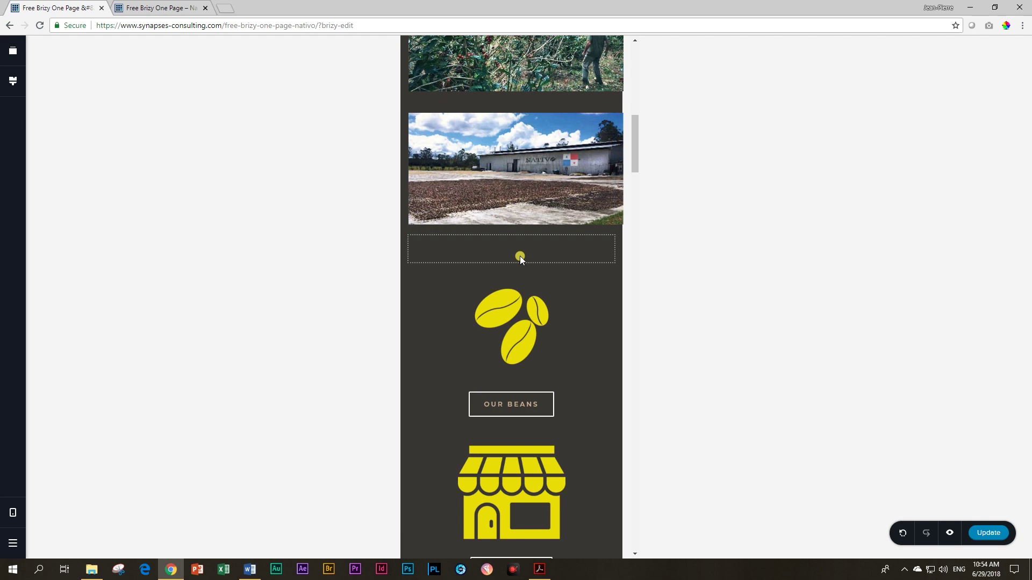
# Step: Shorten the spacer under the farm photo
pyautogui.click(518, 252)
pyautogui.moveTo(511, 260); pyautogui.dragTo(511, 261)
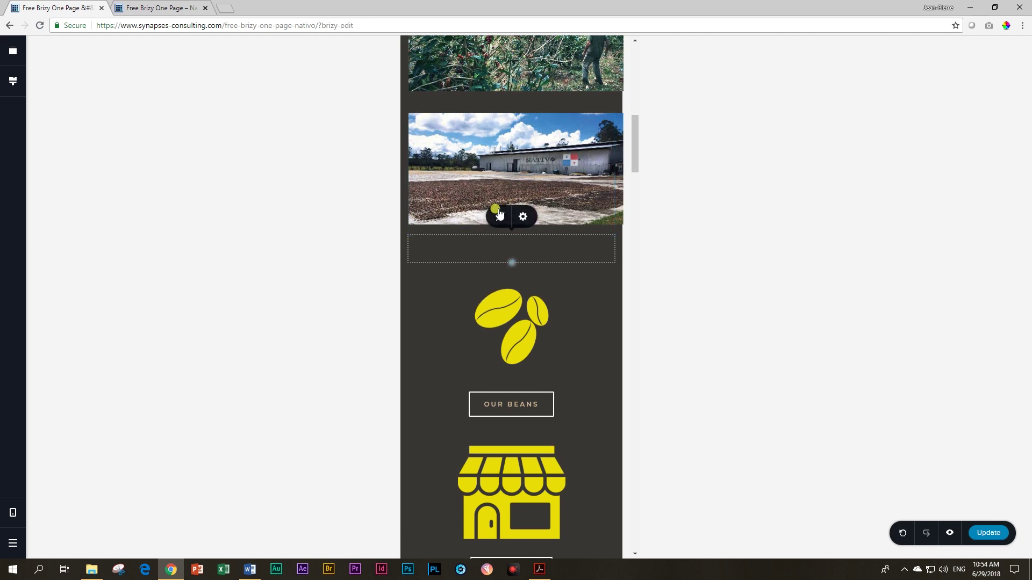
pyautogui.scroll(-6, 473, 279)
pyautogui.scroll(-5, 473, 279)
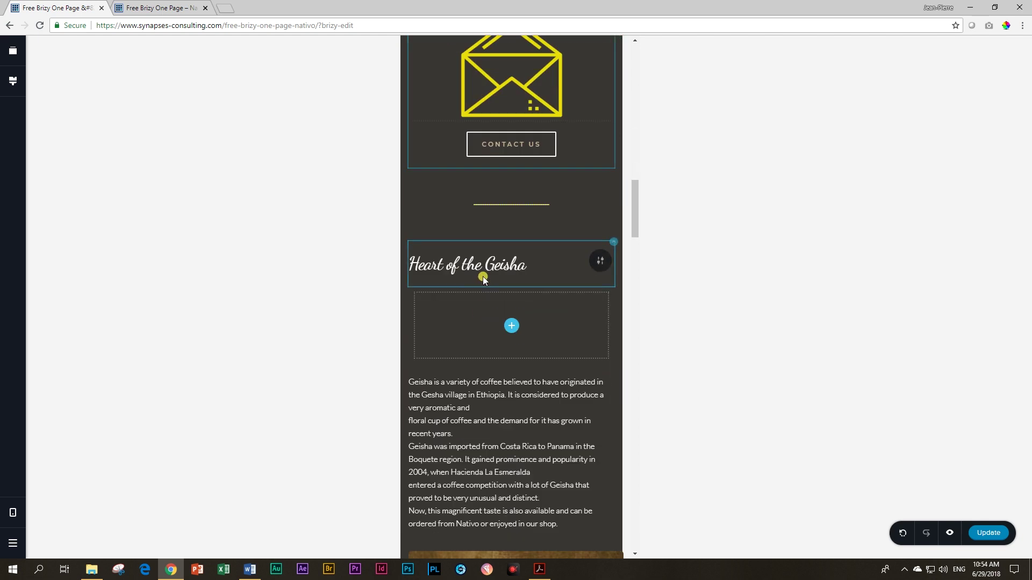
# Step: Reduce the gap above Heart of the Geisha to 25px and open the empty column's options
pyautogui.click(526, 193)
pyautogui.moveTo(508, 189); pyautogui.dragTo(509, 179)
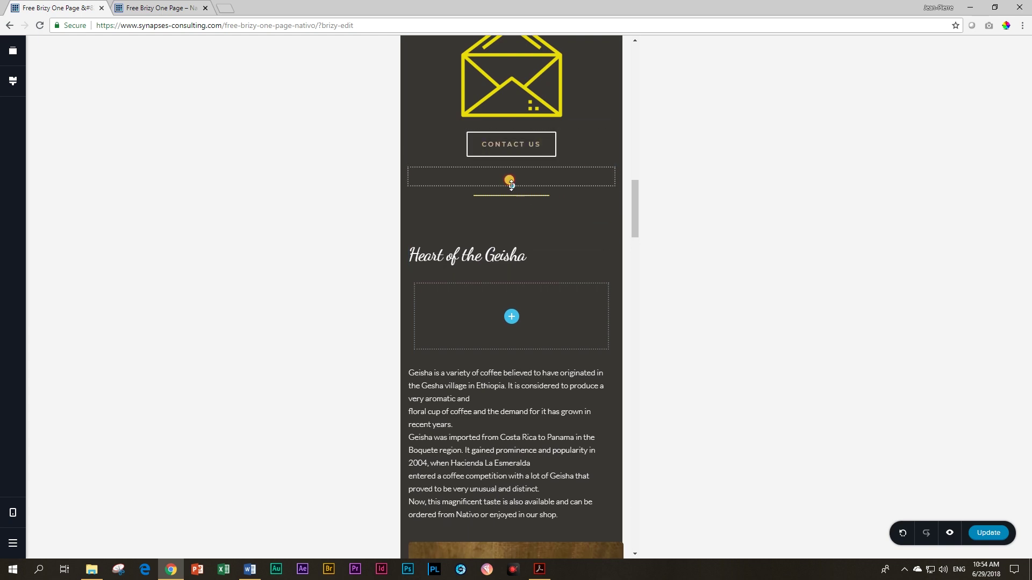
pyautogui.moveTo(506, 221); pyautogui.dragTo(505, 216)
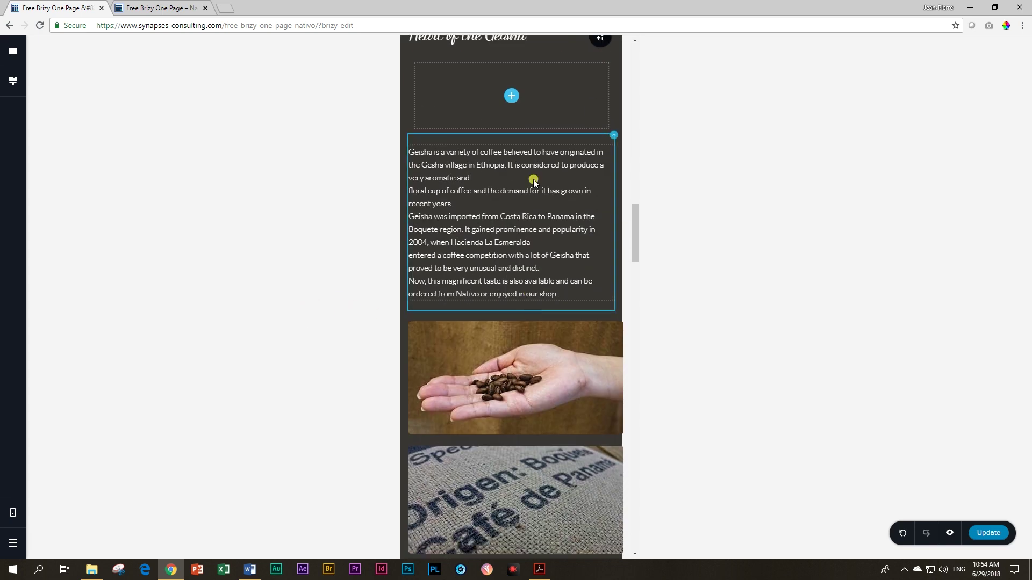
pyautogui.scroll(3, 504, 176)
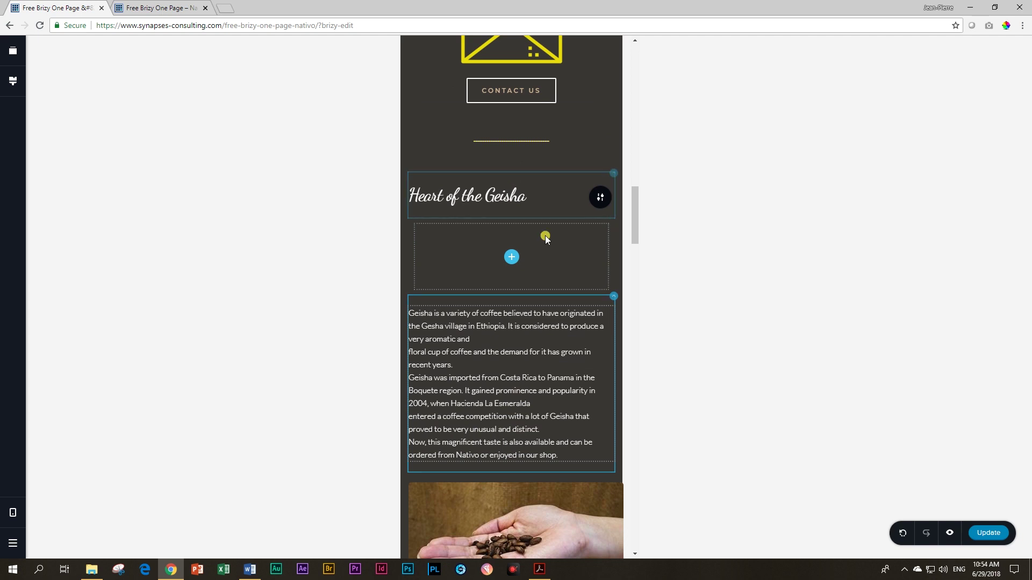
pyautogui.click(613, 220)
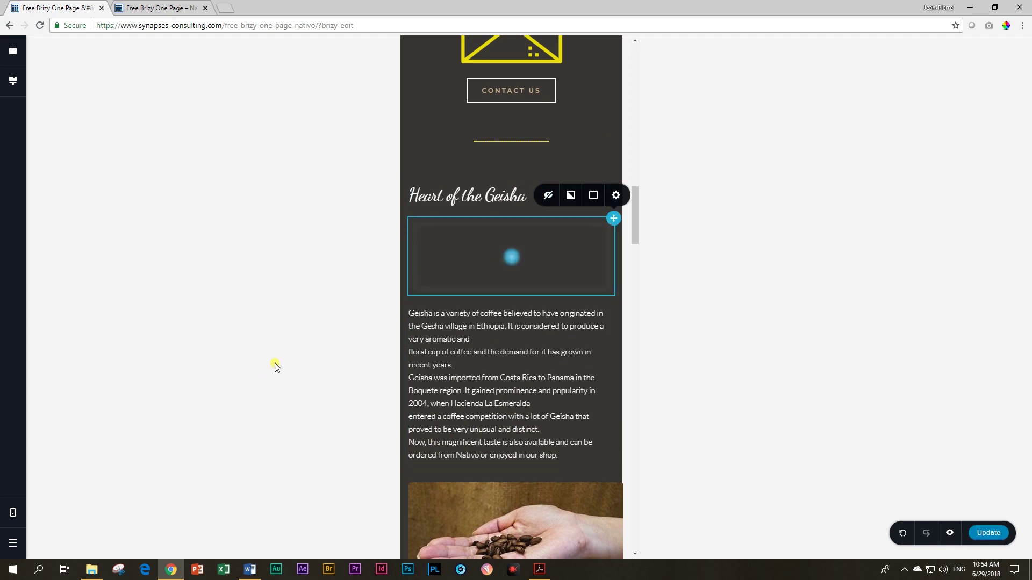
pyautogui.scroll(-7, 546, 338)
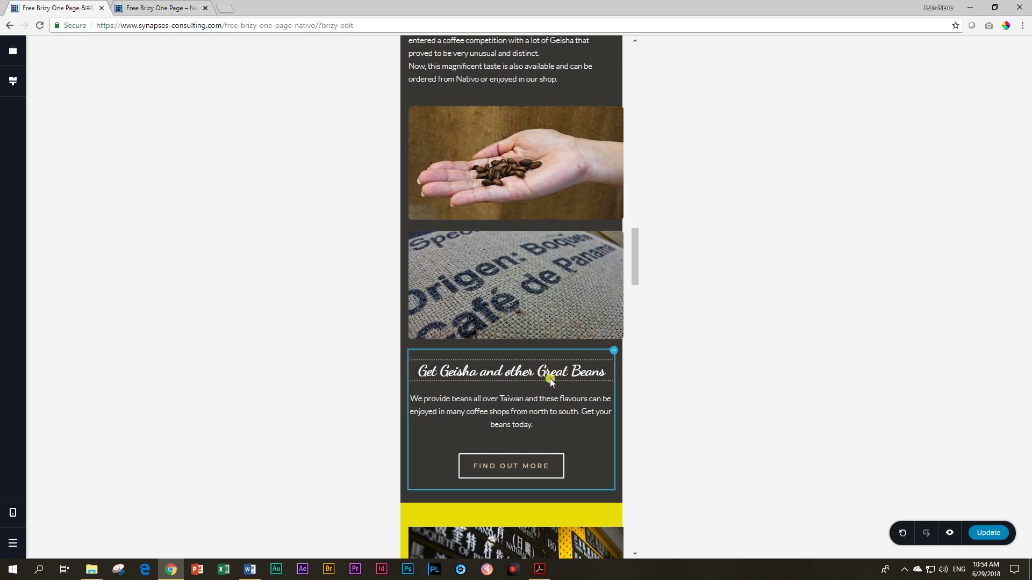
pyautogui.scroll(-3, 543, 369)
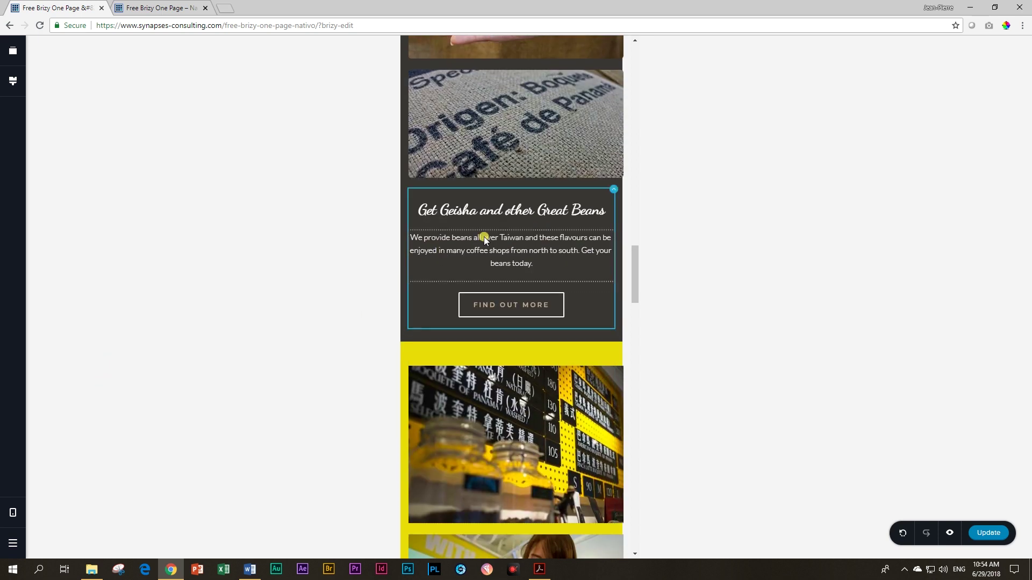
# Step: Give the Get Geisha text column 20 px padding on the left and right
pyautogui.click(613, 189)
pyautogui.click(614, 168)
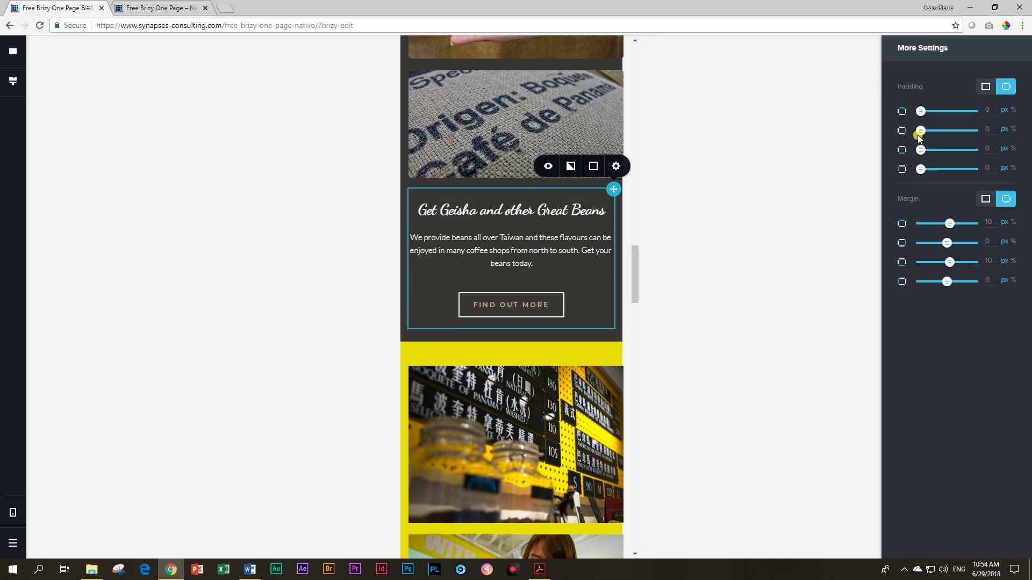
pyautogui.moveTo(920, 134); pyautogui.dragTo(928, 130)
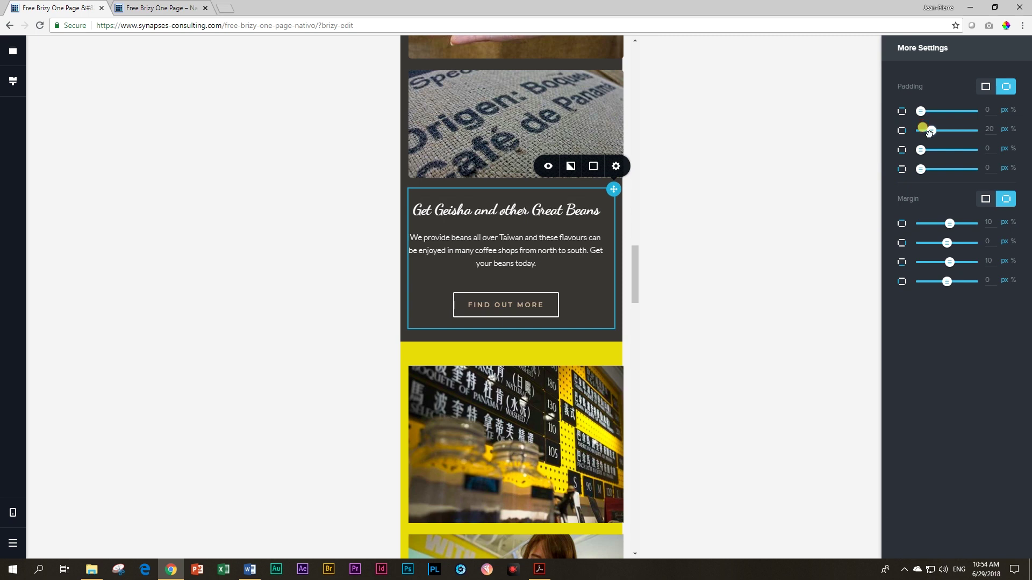
pyautogui.moveTo(991, 170); pyautogui.dragTo(974, 170)
pyautogui.write('20')
pyautogui.press('Return')
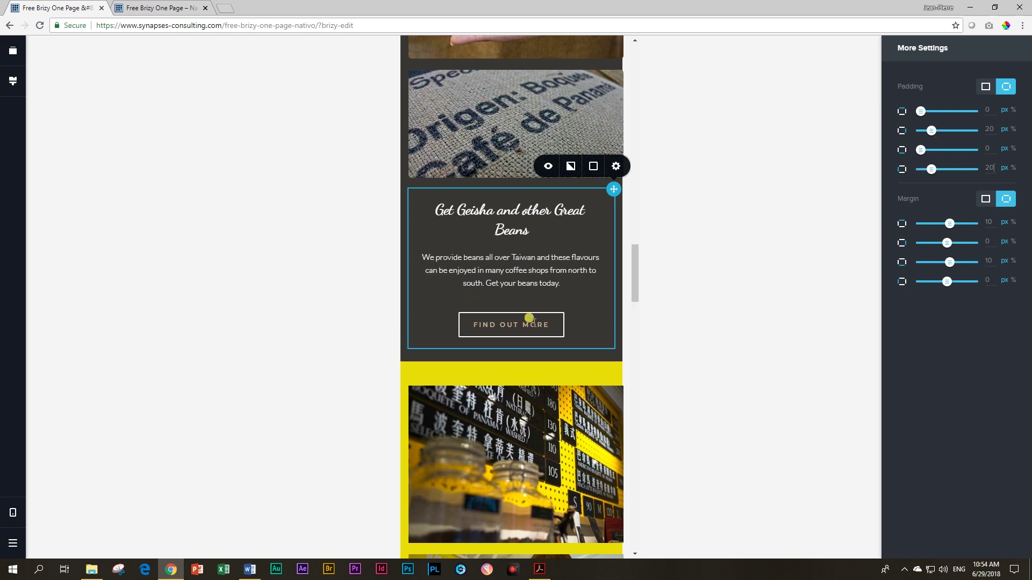
pyautogui.click(268, 331)
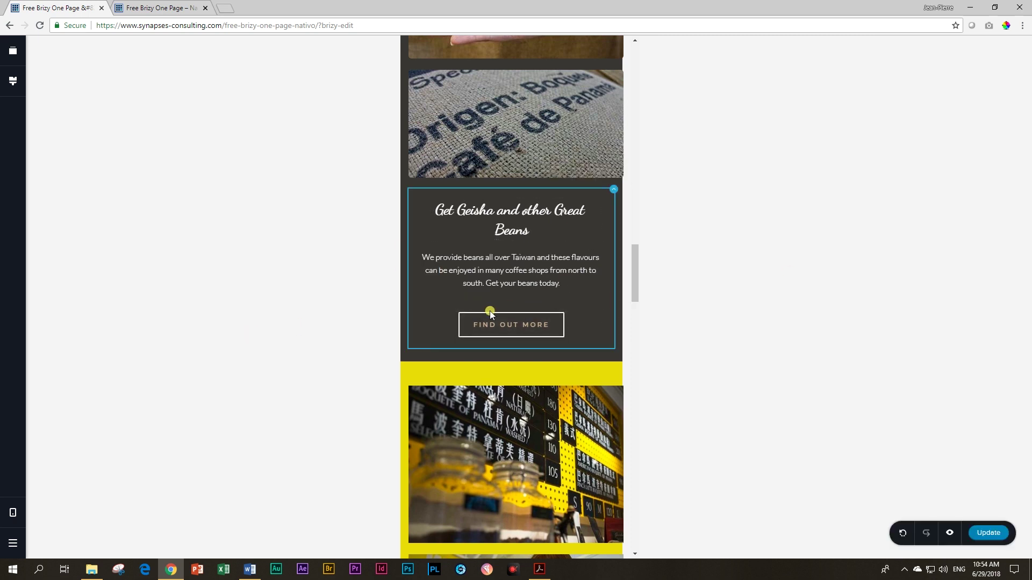
# Step: Hide the first gallery photo column, with the price-board wall and milk-pouring photos, on mobile
pyautogui.scroll(-7, 494, 310)
pyautogui.scroll(-13, 492, 257)
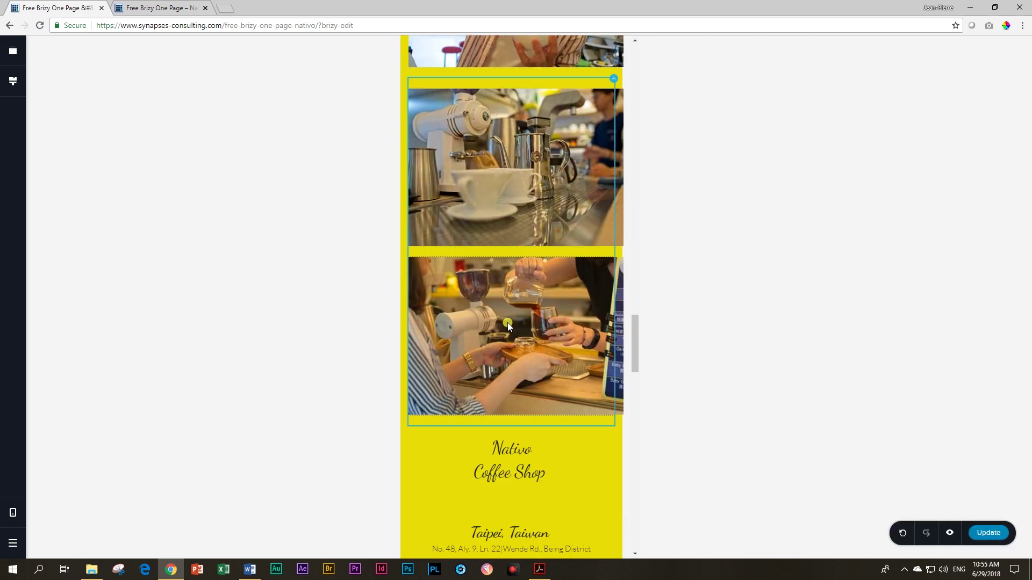
pyautogui.scroll(6, 508, 330)
pyautogui.scroll(11, 509, 330)
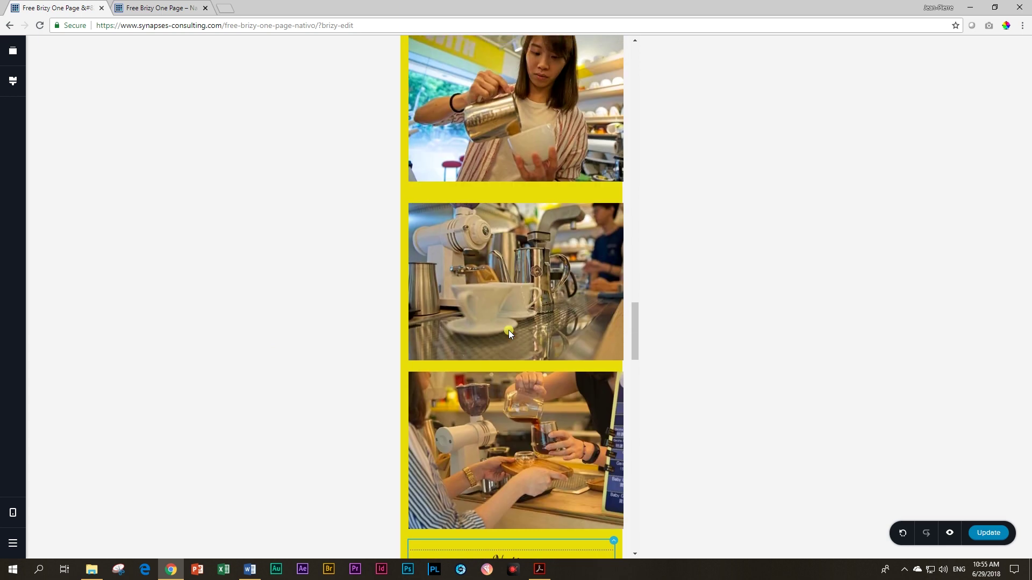
pyautogui.scroll(-4, 502, 326)
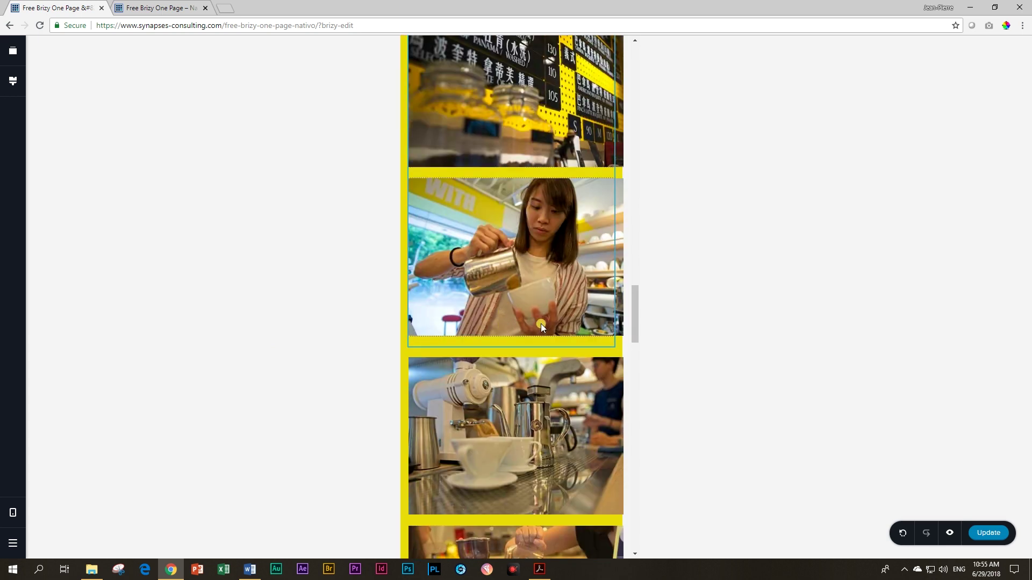
pyautogui.scroll(-3, 541, 323)
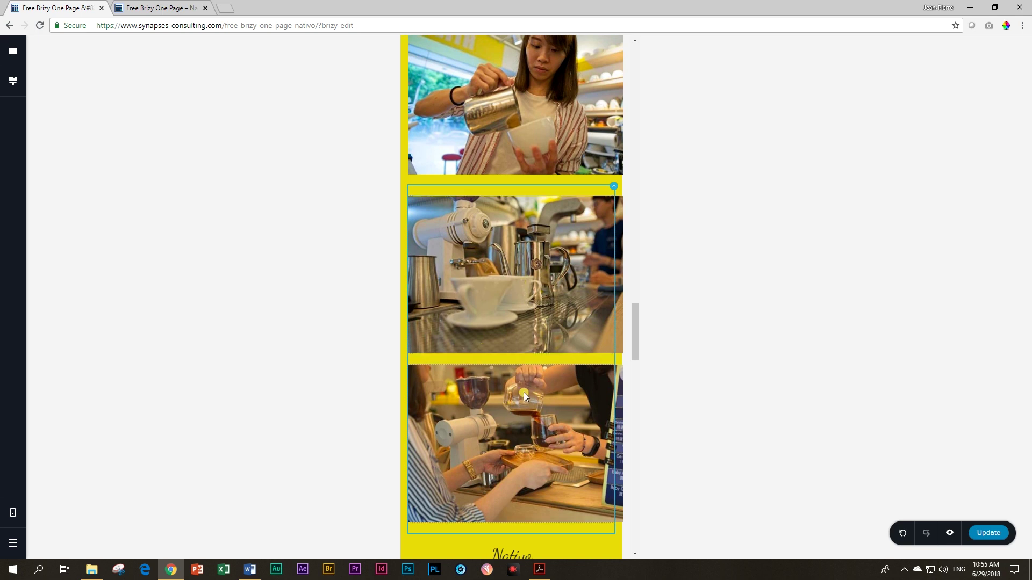
pyautogui.scroll(5, 524, 392)
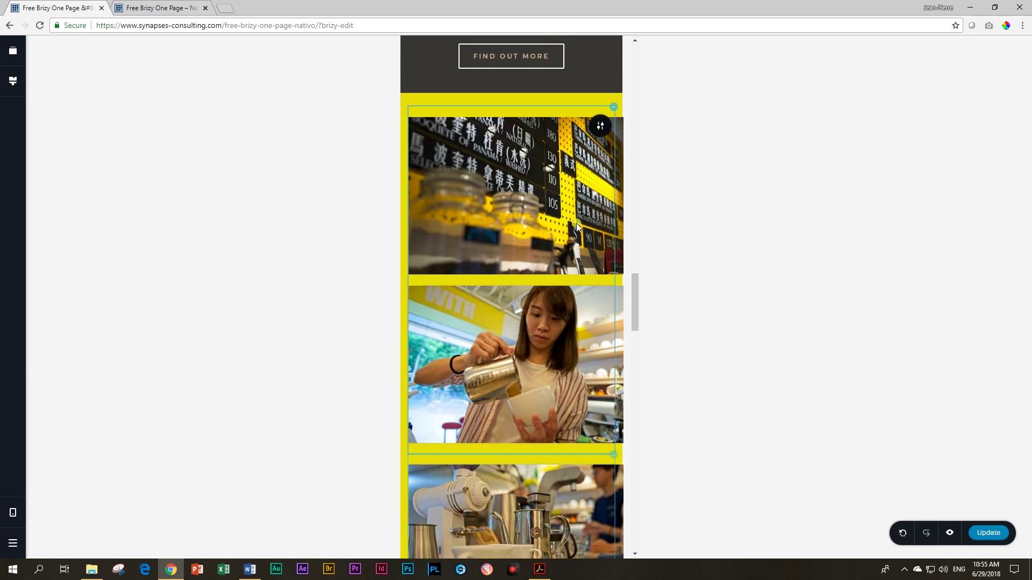
pyautogui.click(612, 107)
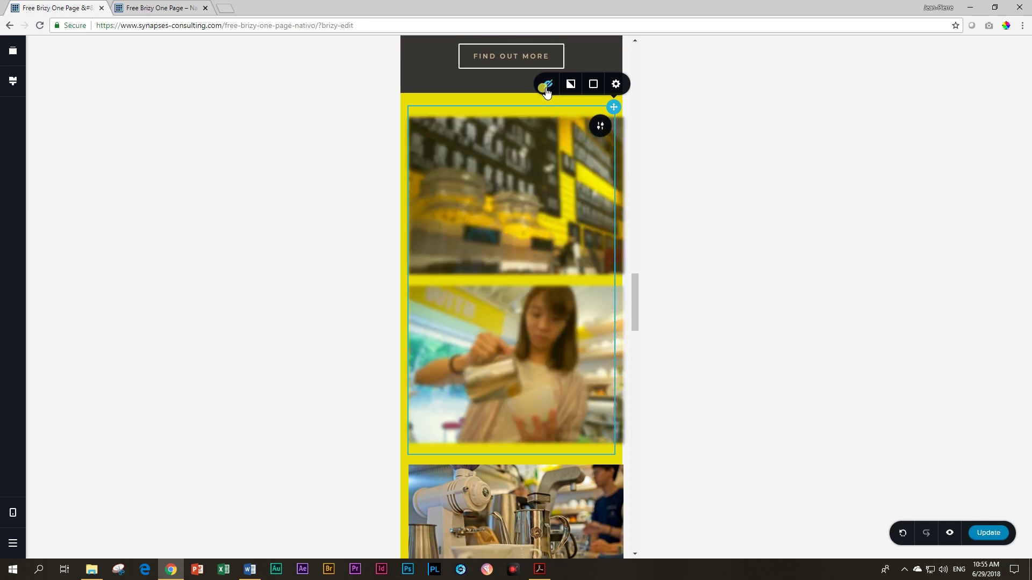
# Step: Select the shop and menu-board photo column further down the gallery
pyautogui.scroll(-5, 592, 357)
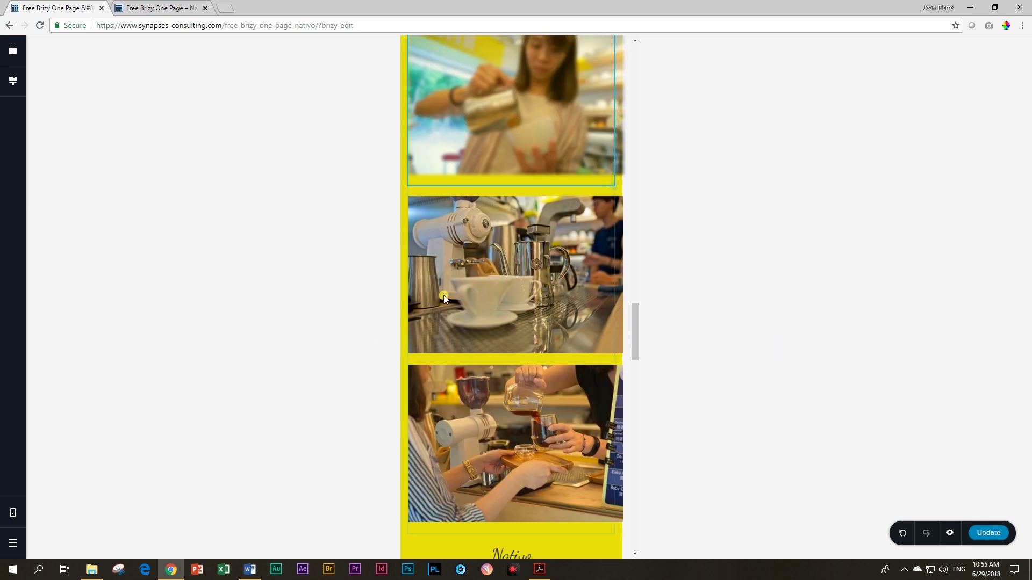
pyautogui.scroll(-8, 499, 320)
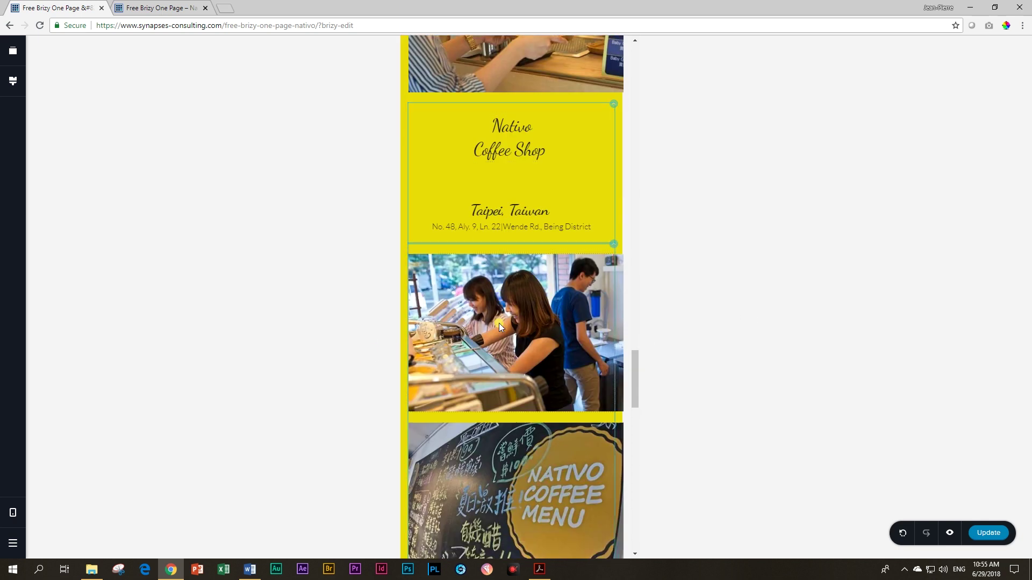
pyautogui.click(524, 339)
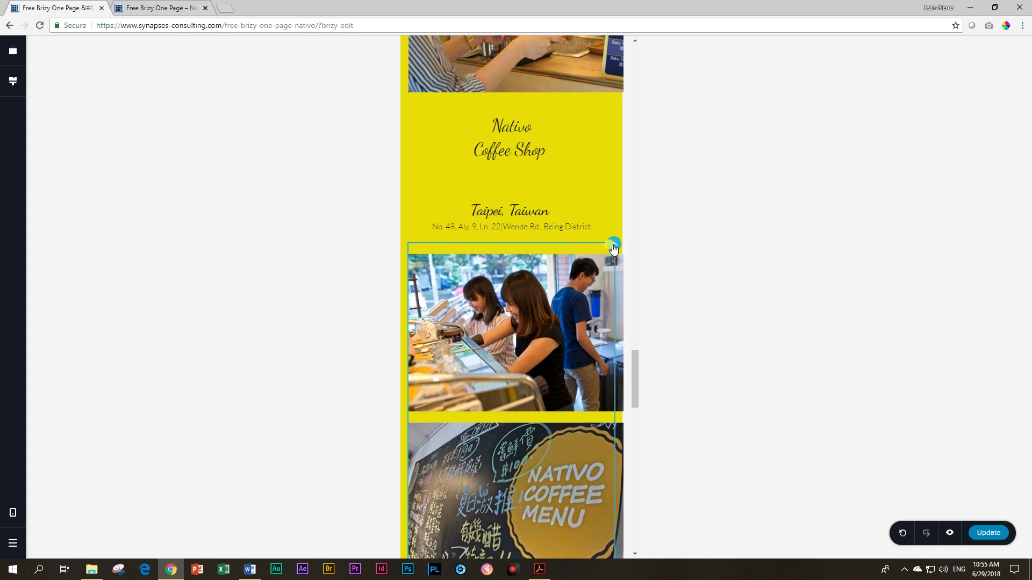
# Step: Hide the shop-counter and coffee-menu photo column on mobile
pyautogui.click(547, 222)
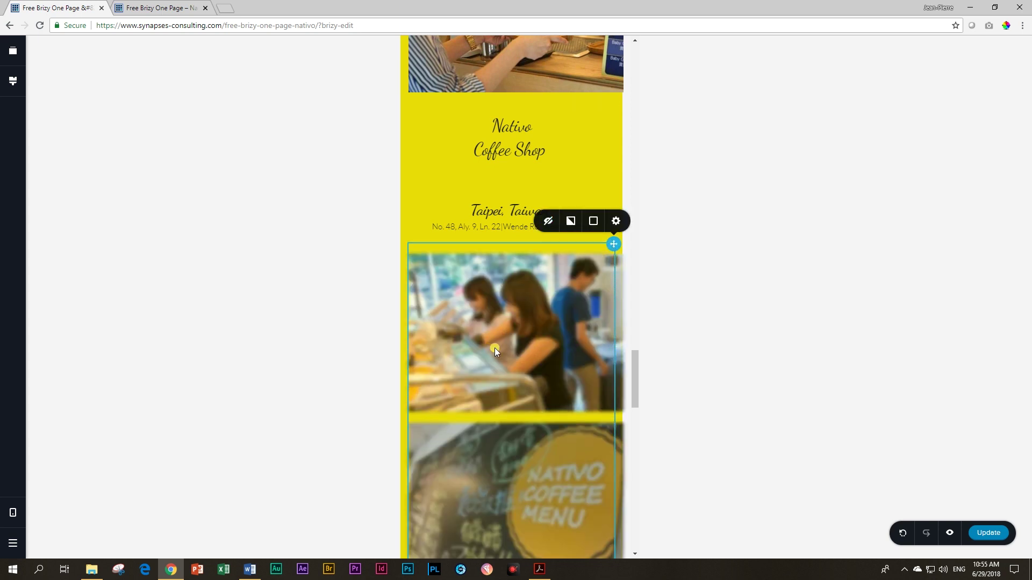
pyautogui.scroll(-3, 494, 355)
pyautogui.scroll(-5, 500, 360)
pyautogui.scroll(-1, 504, 362)
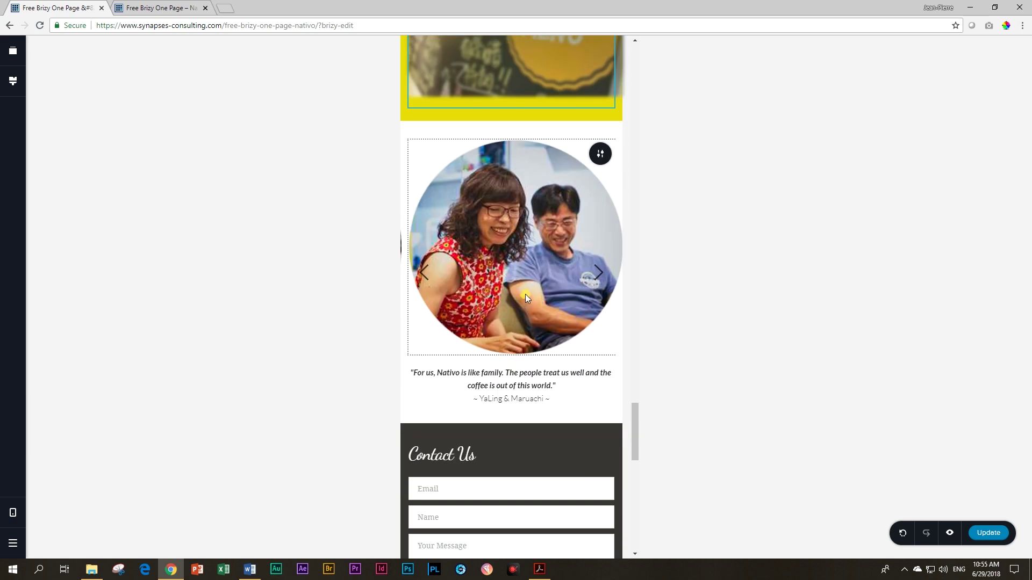
# Step: Shrink the first circular testimonial photo to 48% size
pyautogui.click(515, 238)
pyautogui.click(545, 122)
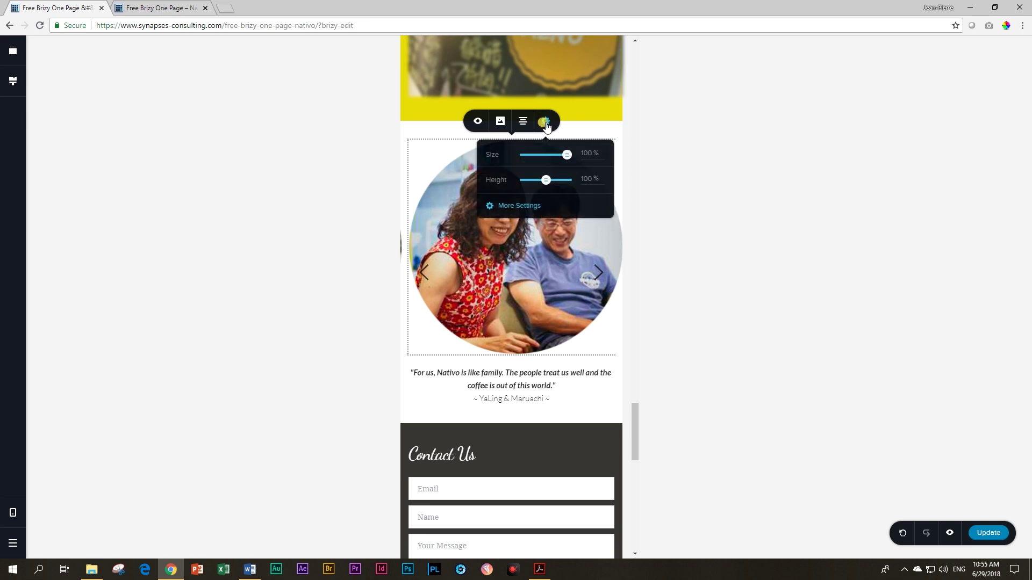
pyautogui.moveTo(566, 155); pyautogui.dragTo(545, 160)
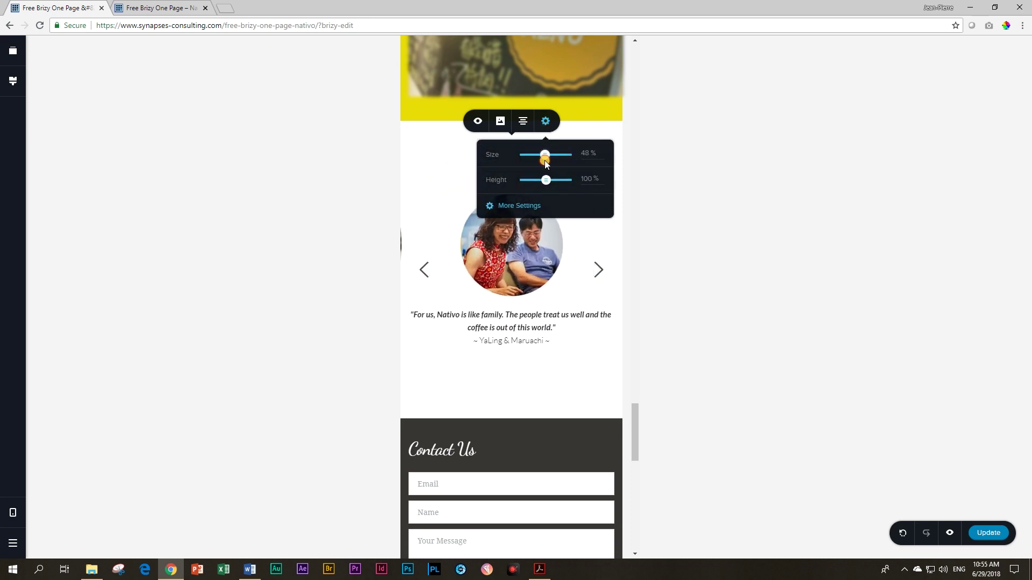
# Step: Advance to the newspaper-reader testimonial slide and begin resizing its photo
pyautogui.click(600, 270)
pyautogui.click(600, 154)
pyautogui.click(544, 129)
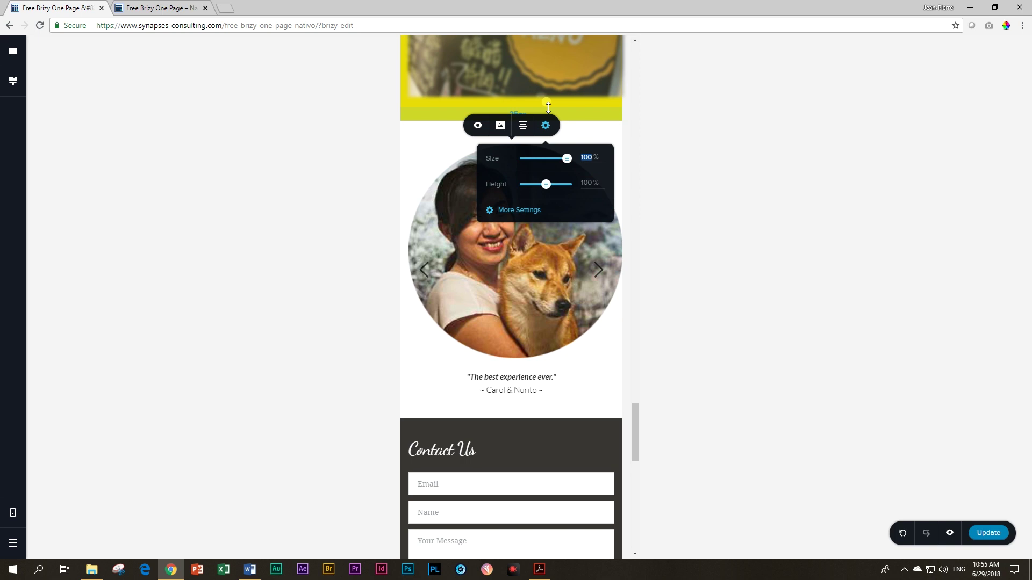
pyautogui.click(596, 269)
pyautogui.click(530, 243)
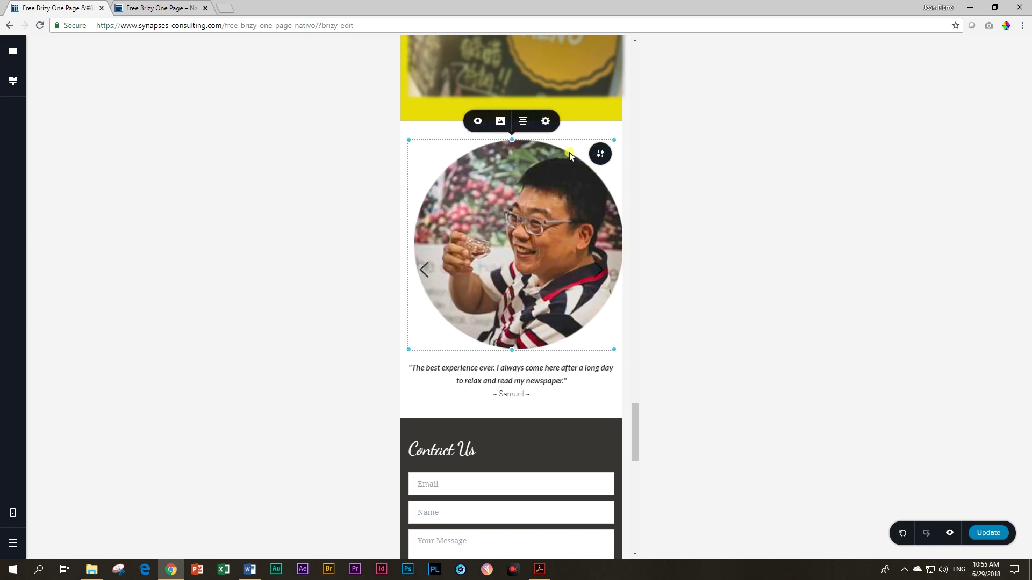
pyautogui.click(545, 121)
pyautogui.doubleClick(586, 153)
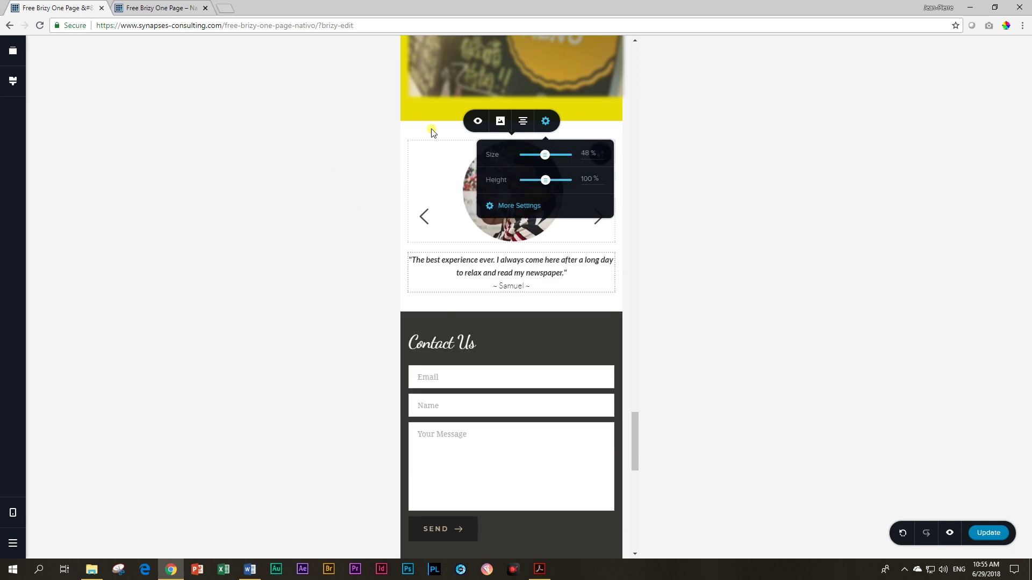
pyautogui.scroll(-3, 500, 317)
pyautogui.scroll(-5, 511, 321)
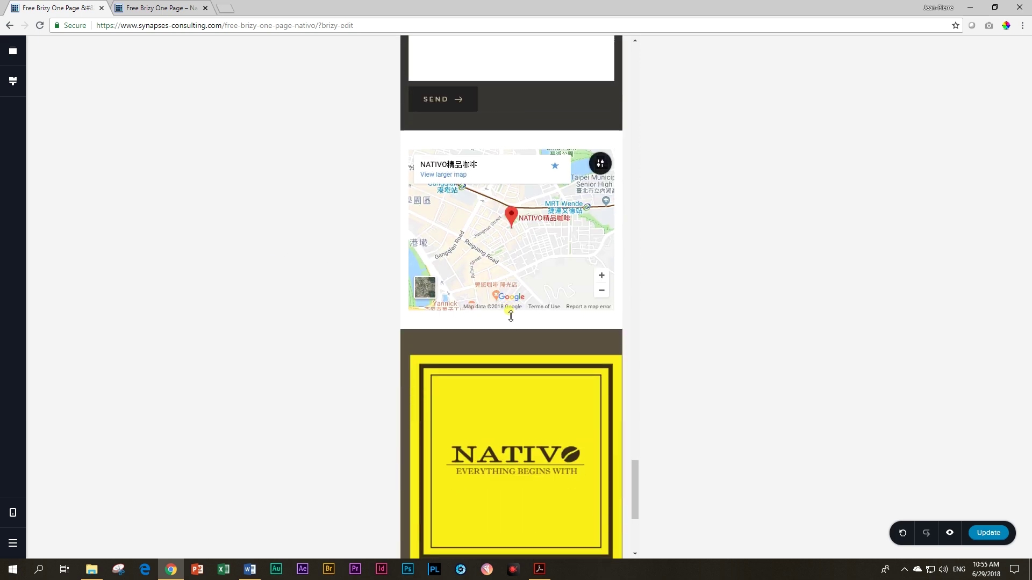
pyautogui.scroll(-3, 546, 373)
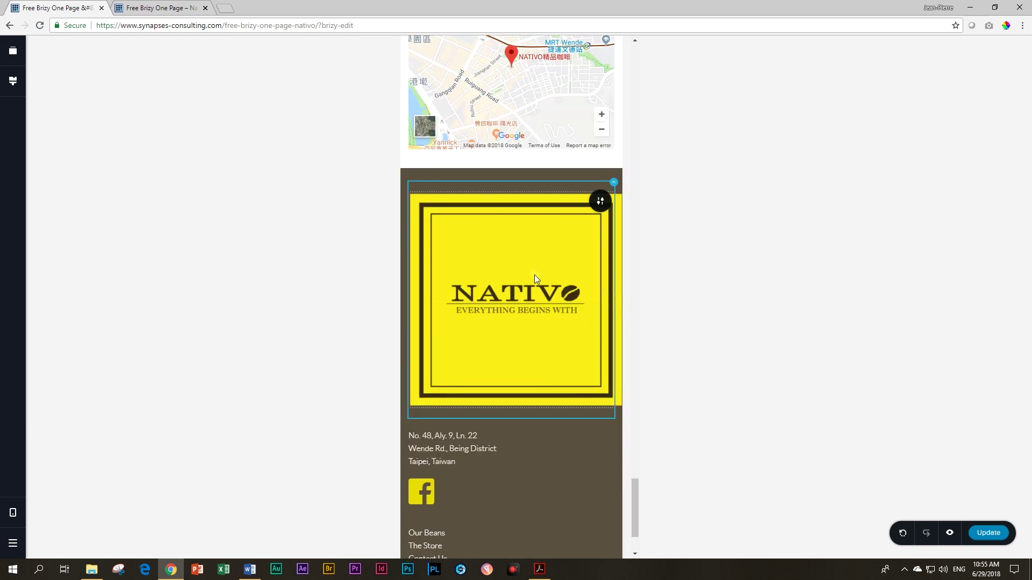
pyautogui.click(535, 275)
pyautogui.scroll(-2, 534, 275)
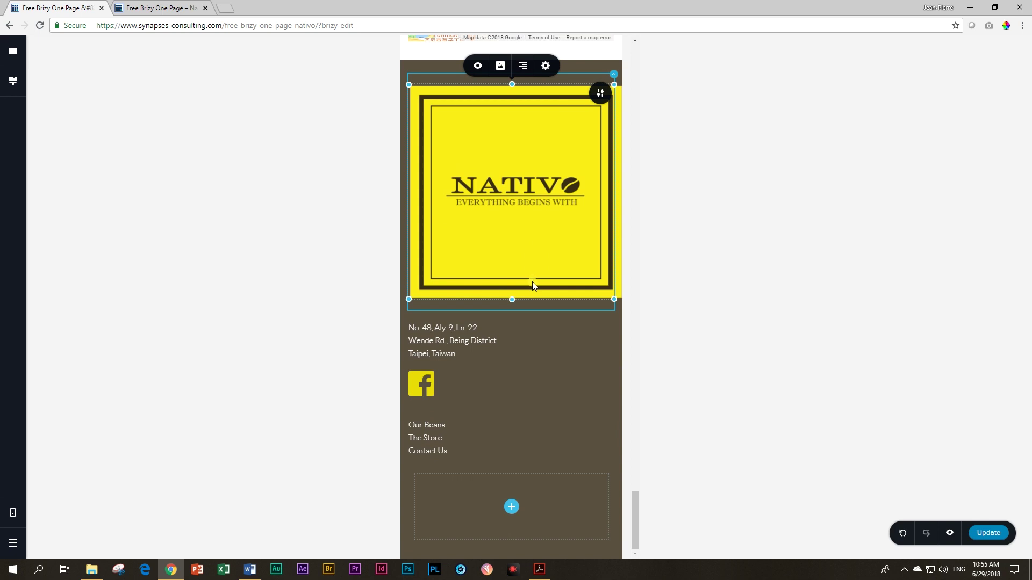
pyautogui.click(424, 285)
pyautogui.scroll(4, 430, 289)
pyautogui.click(8, 513)
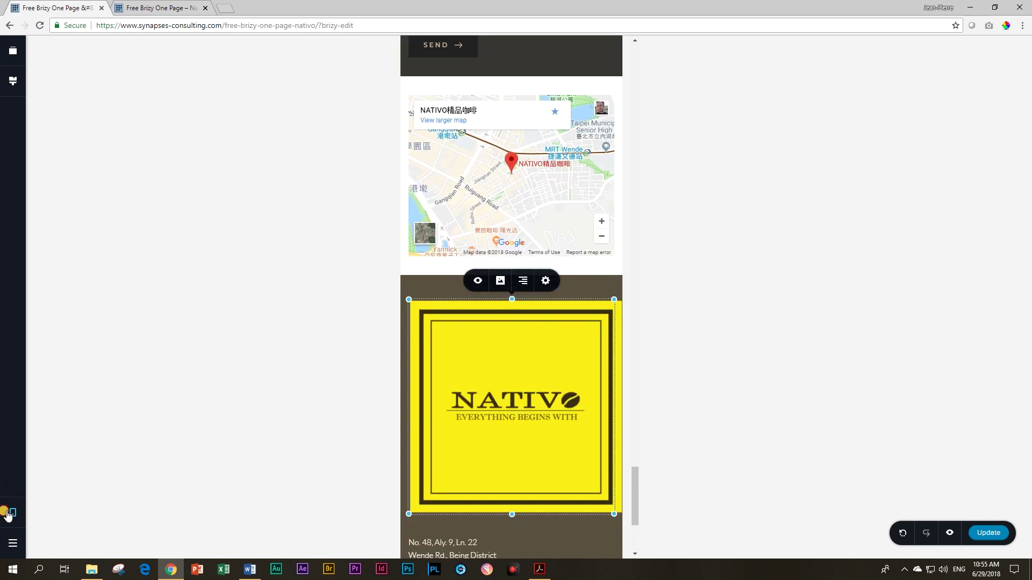
# Step: Switch the editor to Desktop view and scroll back up to the coffee-bean header
pyautogui.click(67, 502)
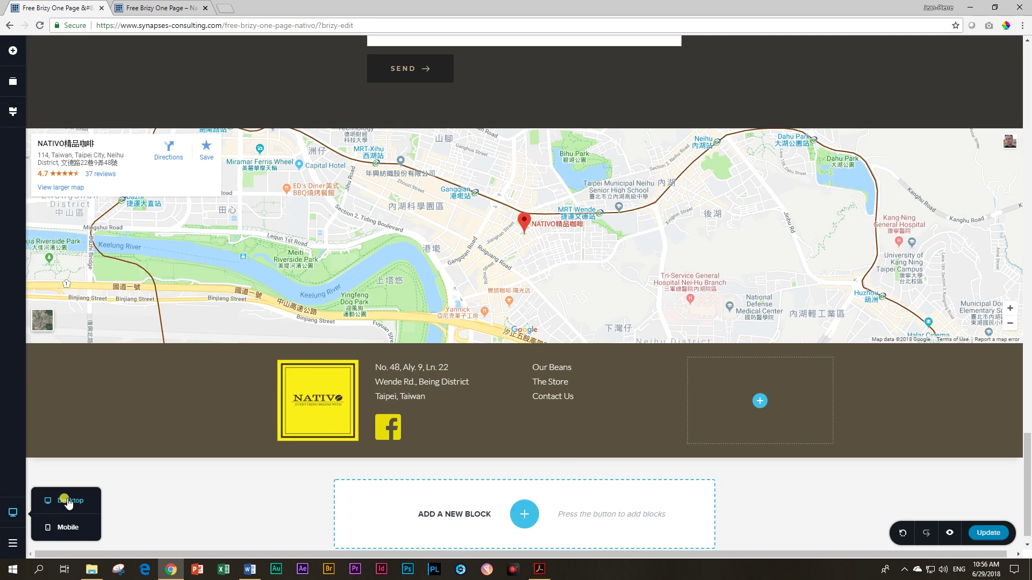
pyautogui.scroll(10, 422, 391)
pyautogui.scroll(20, 418, 398)
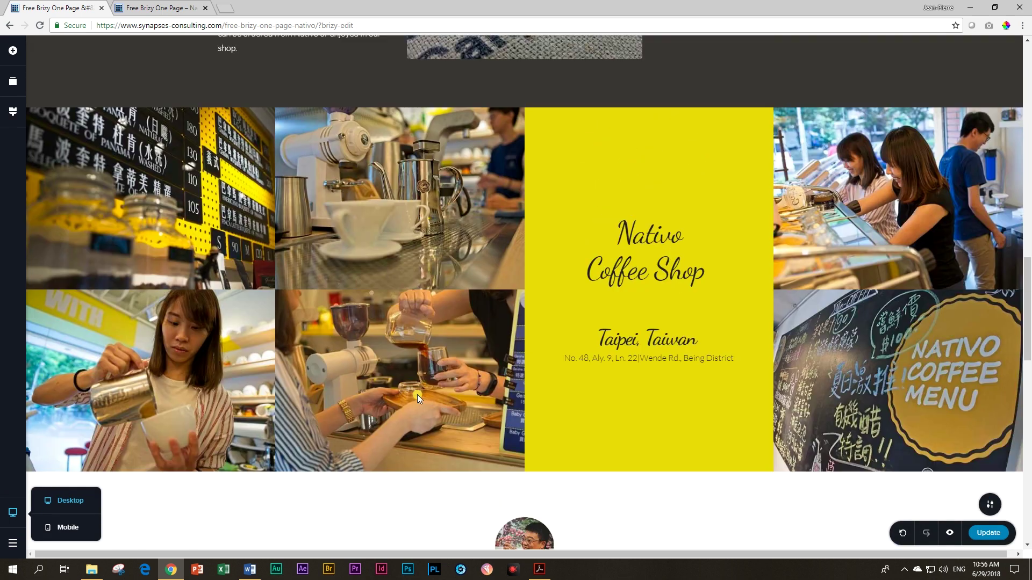
pyautogui.scroll(1, 417, 394)
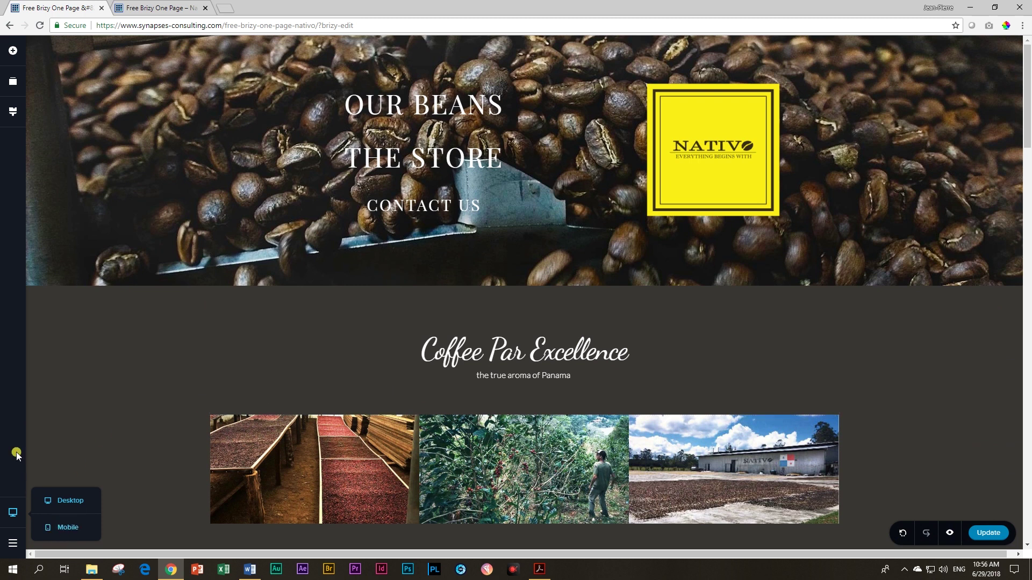
# Step: Open a fresh page preview, close the old preview tab, check the footer, and unmaximize the window
pyautogui.click(949, 536)
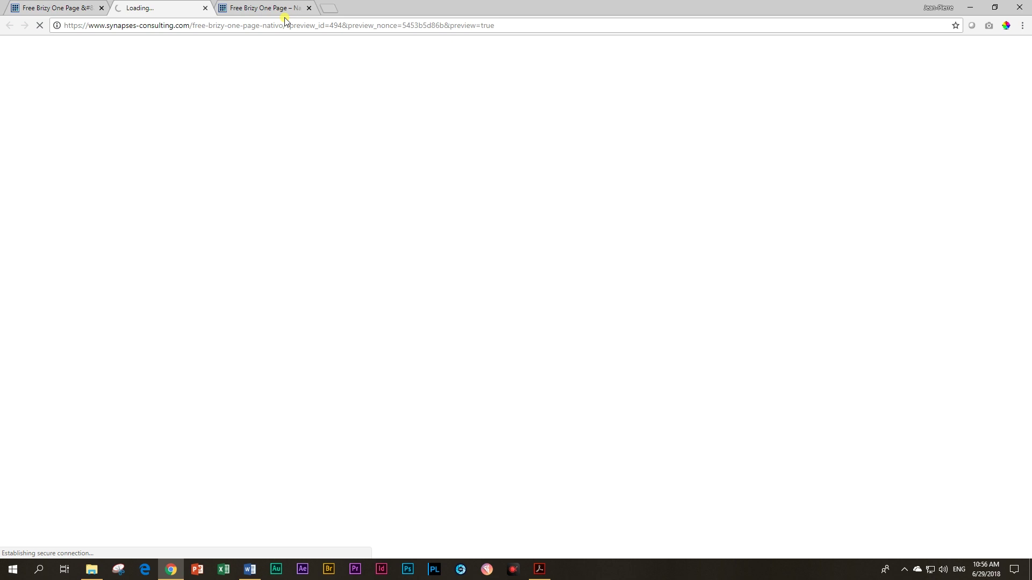
pyautogui.click(308, 8)
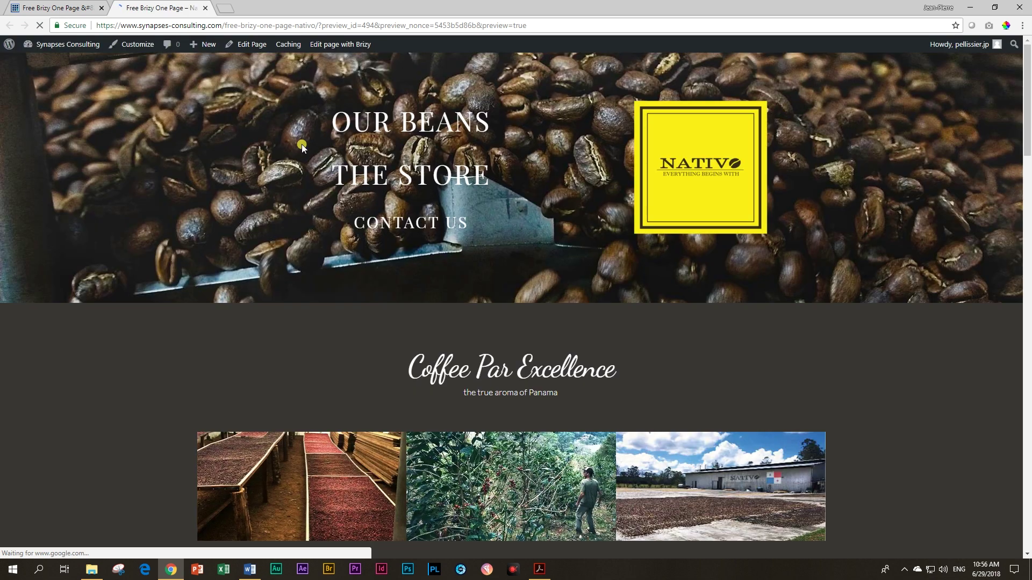
pyautogui.scroll(-20, 550, 280)
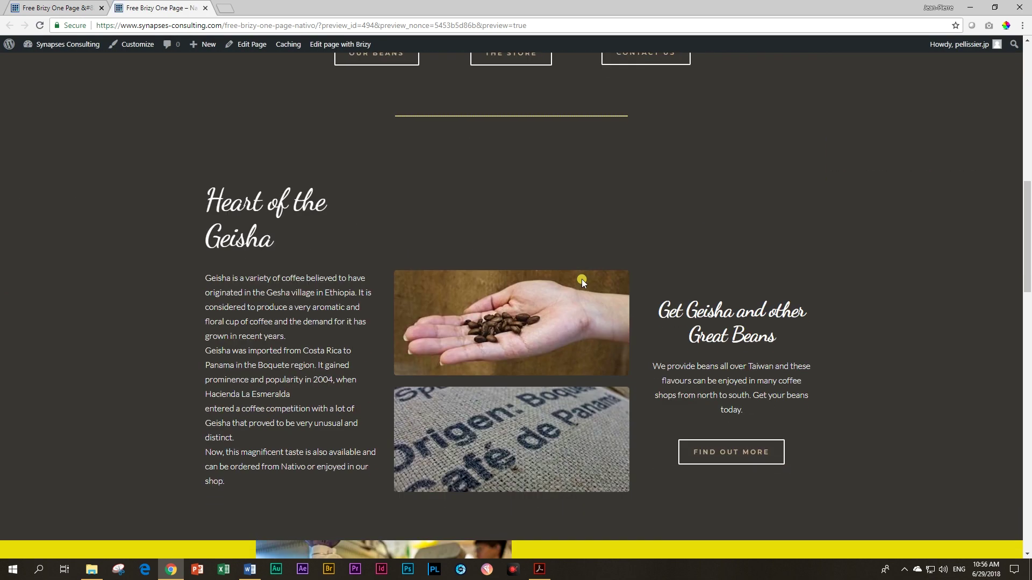
pyautogui.scroll(-10, 583, 284)
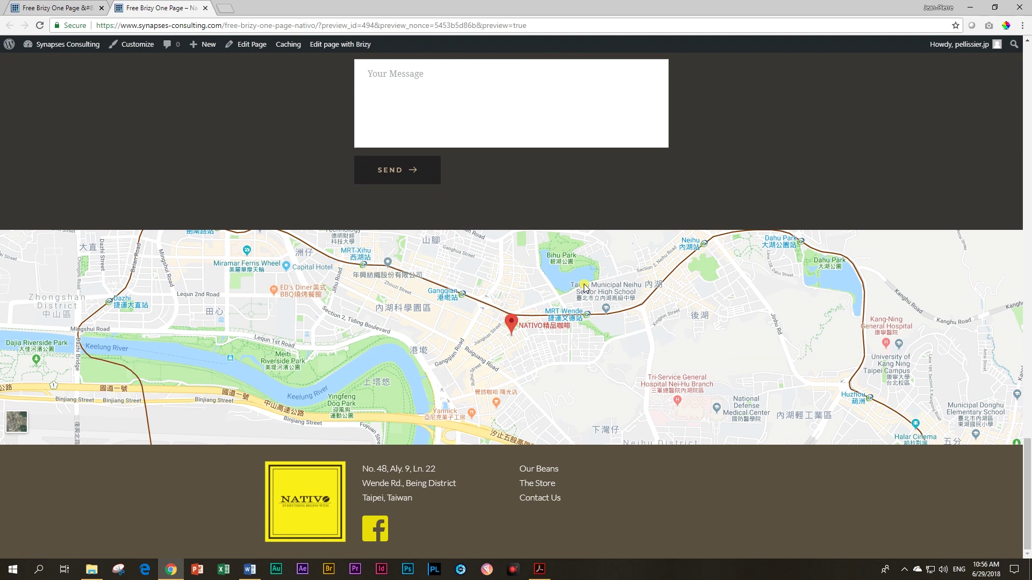
pyautogui.click(992, 8)
# Step: Narrow the preview window to a phone-like width and scroll to check the layout
pyautogui.moveTo(915, 228); pyautogui.dragTo(465, 229)
pyautogui.scroll(20, 391, 241)
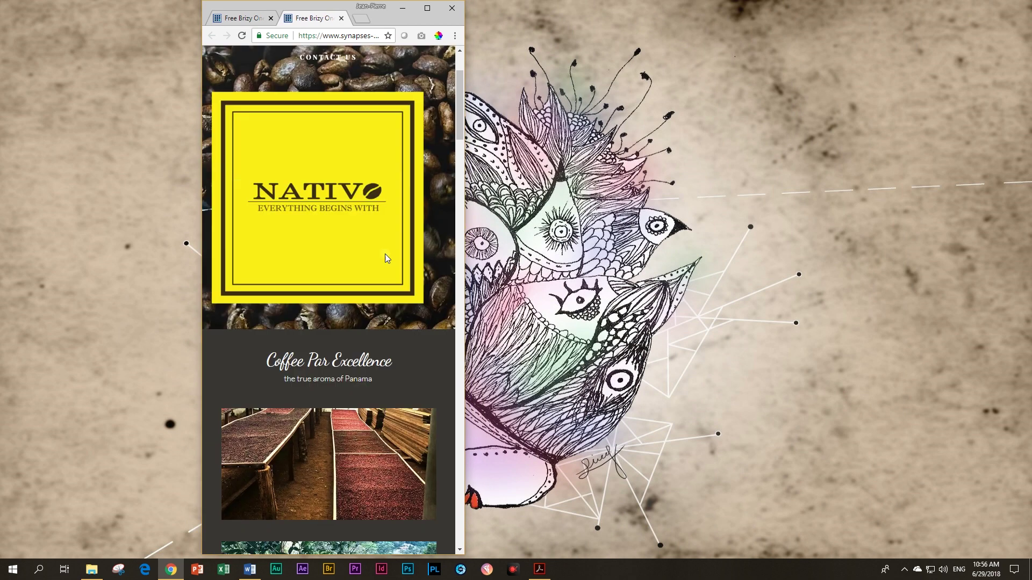
pyautogui.scroll(1, 385, 258)
pyautogui.scroll(-3, 385, 258)
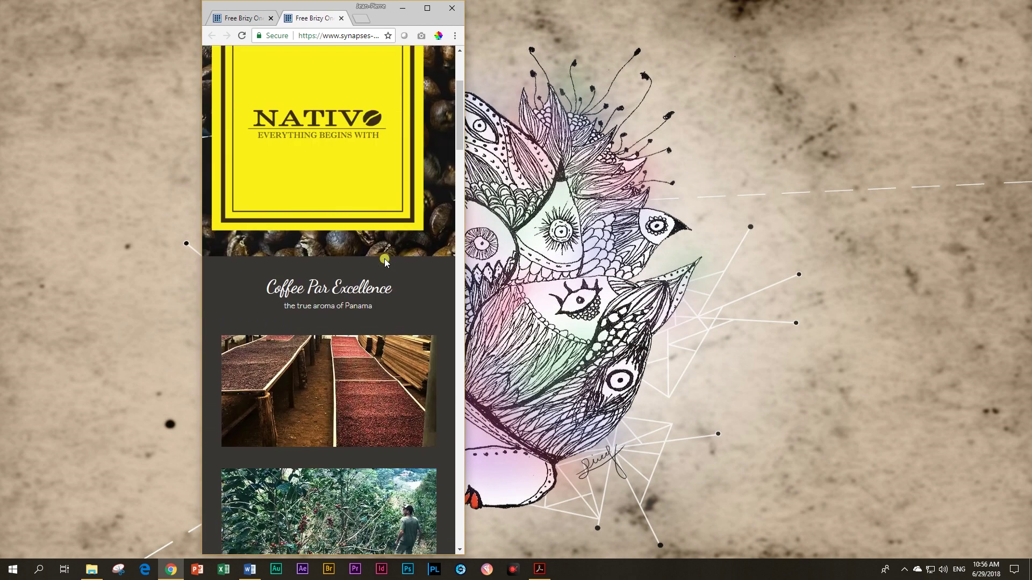
pyautogui.scroll(3, 385, 260)
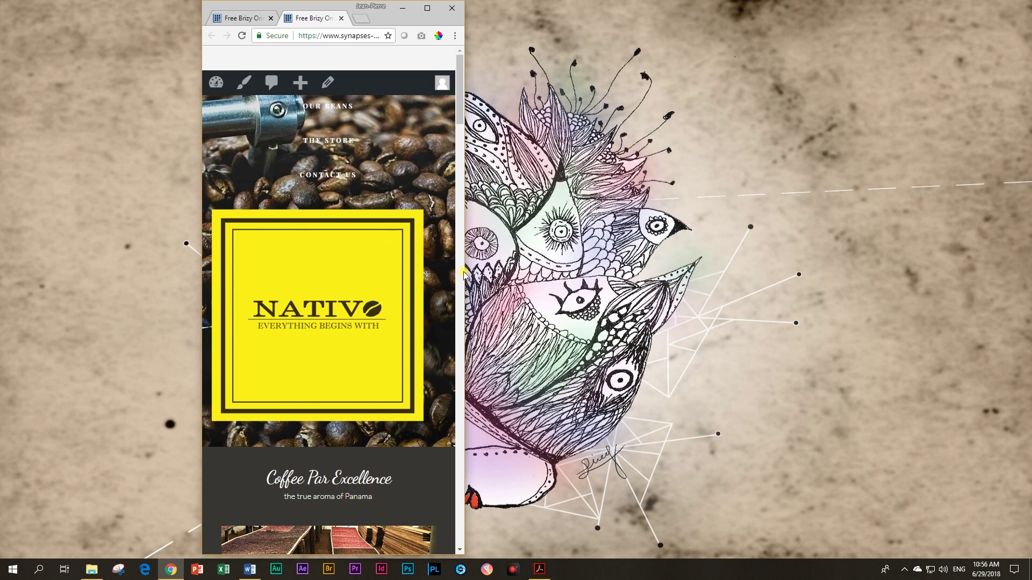
# Step: Narrow the window further and scroll through the page to test the reflow
pyautogui.moveTo(464, 270); pyautogui.dragTo(418, 279)
pyautogui.scroll(-12, 354, 275)
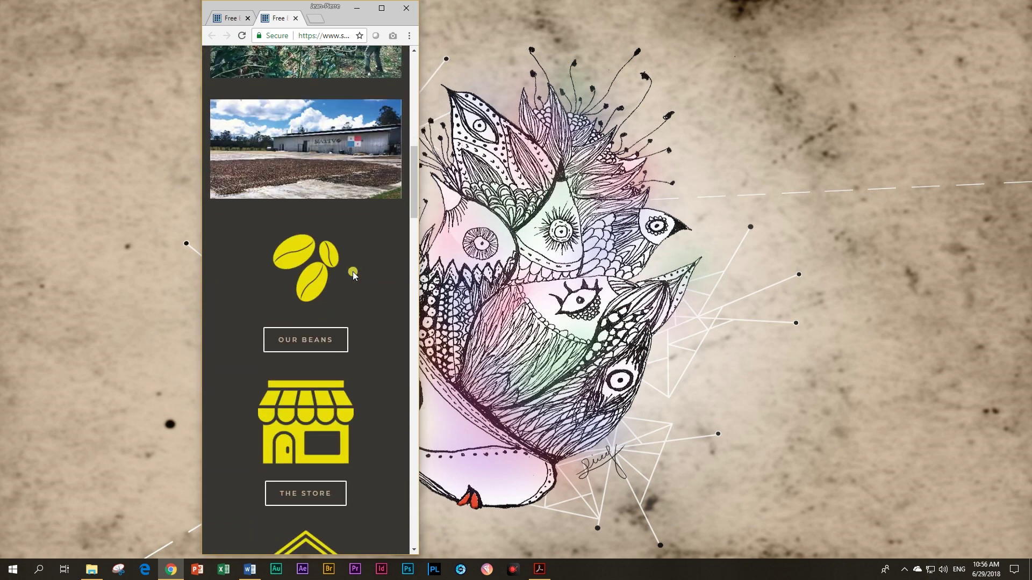
pyautogui.scroll(10, 354, 275)
pyautogui.scroll(3, 296, 183)
pyautogui.scroll(-20, 292, 111)
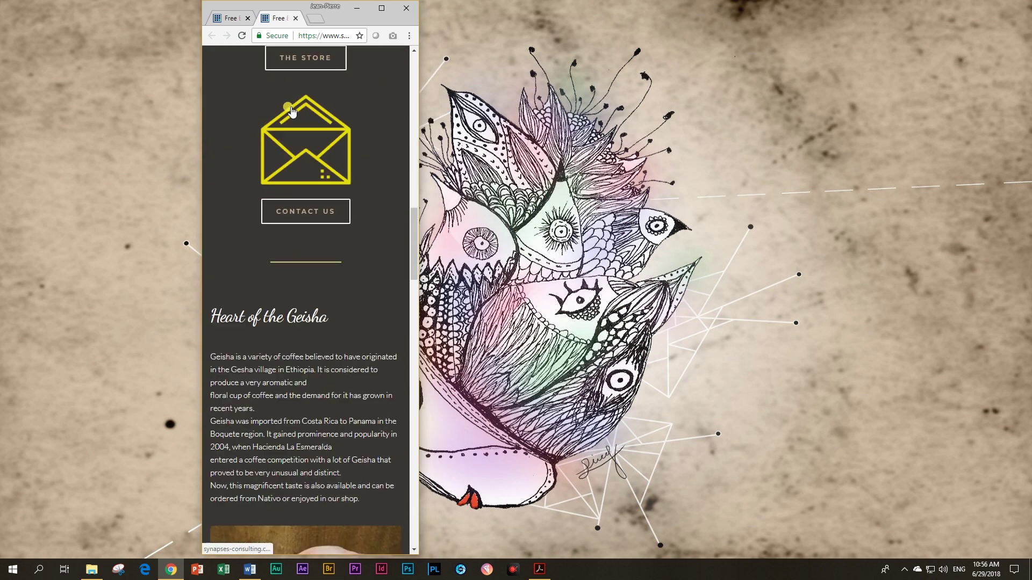
pyautogui.scroll(10, 345, 207)
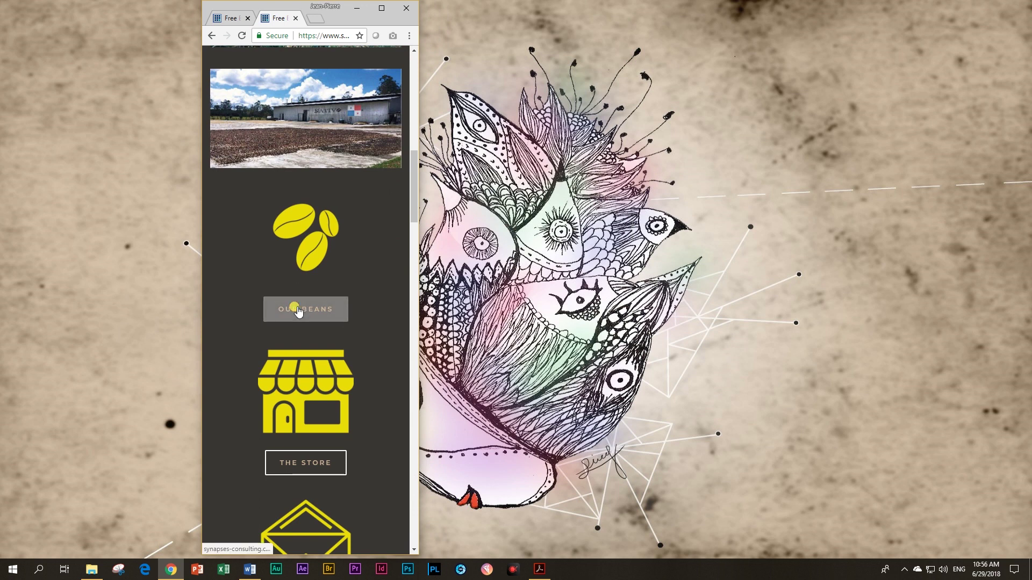
pyautogui.scroll(-9, 298, 302)
pyautogui.scroll(4, 322, 280)
pyautogui.scroll(-19, 316, 297)
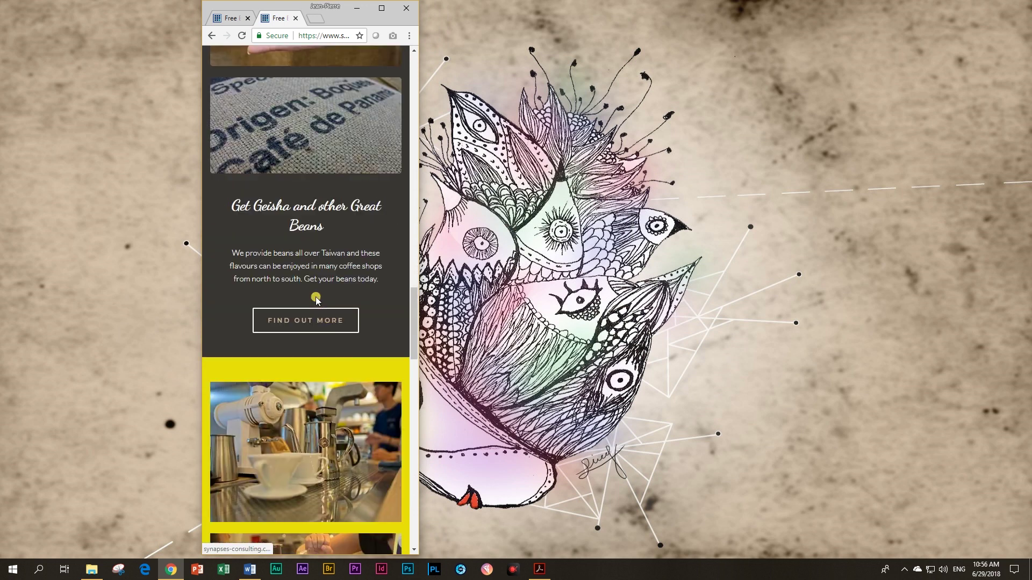
pyautogui.scroll(4, 314, 298)
pyautogui.scroll(4, 314, 297)
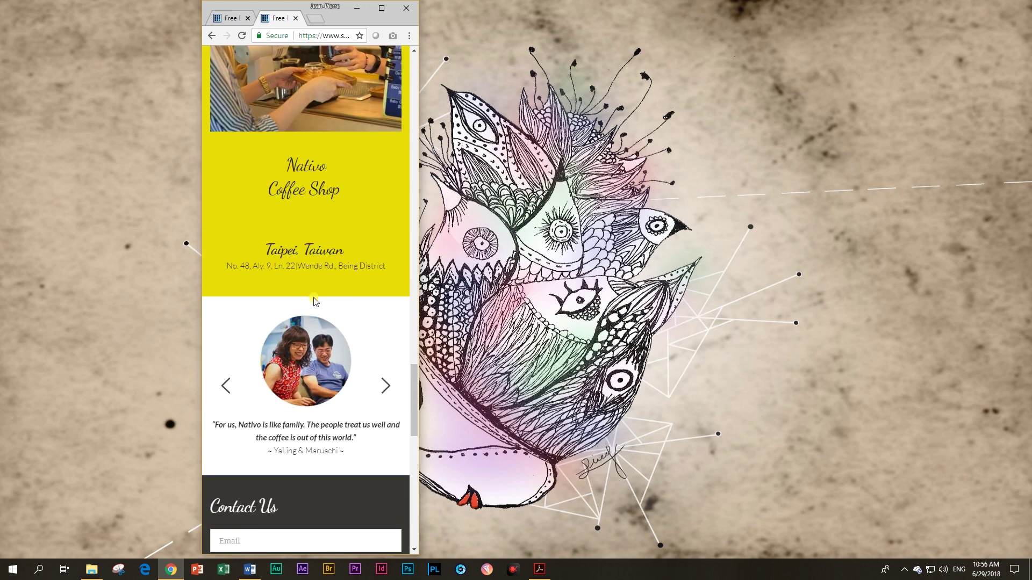
# Step: Step through the testimonial carousel, scroll the page, then maximize the browser again
pyautogui.click(382, 389)
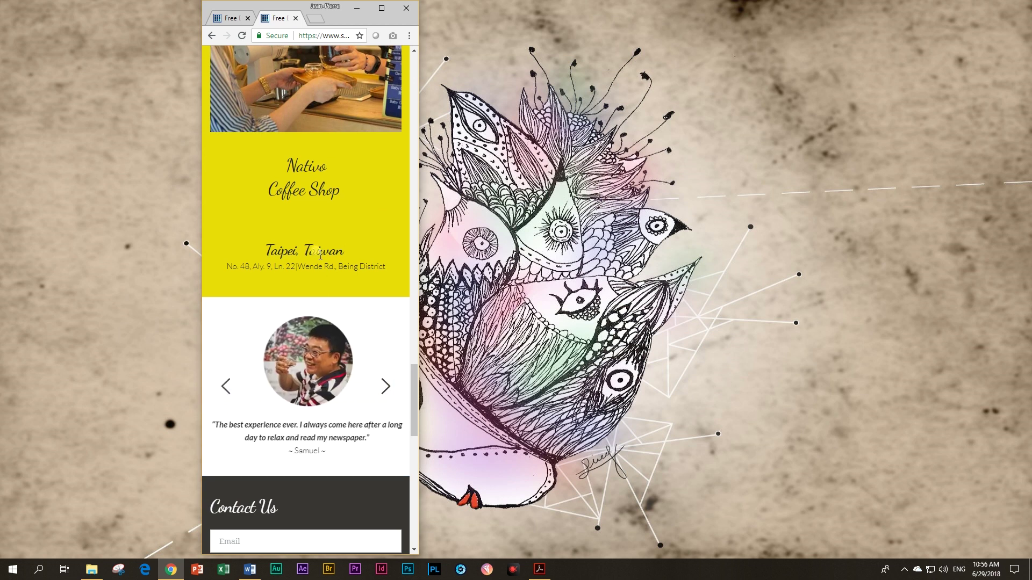
pyautogui.scroll(10, 319, 258)
pyautogui.scroll(15, 320, 257)
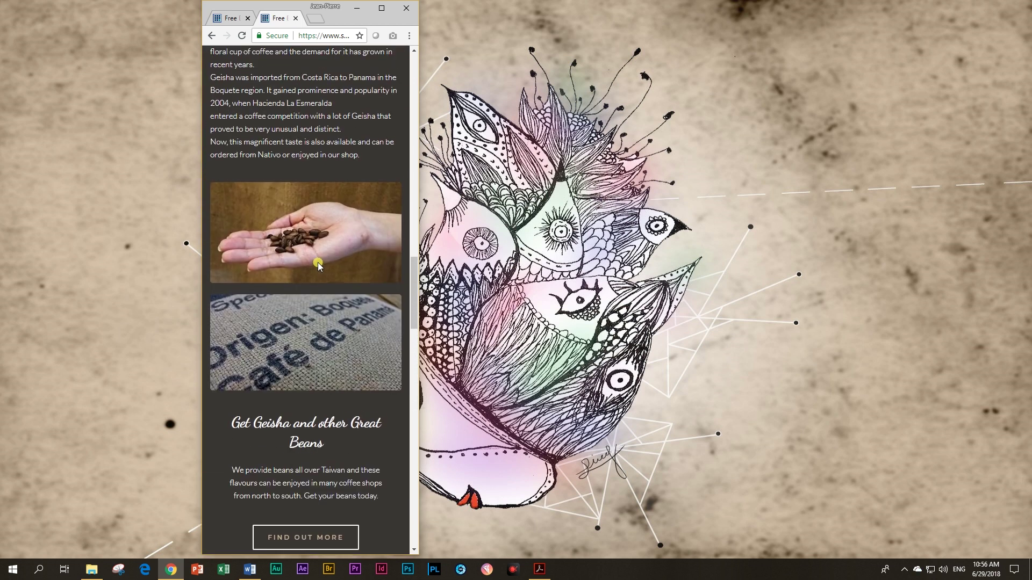
pyautogui.scroll(10, 315, 270)
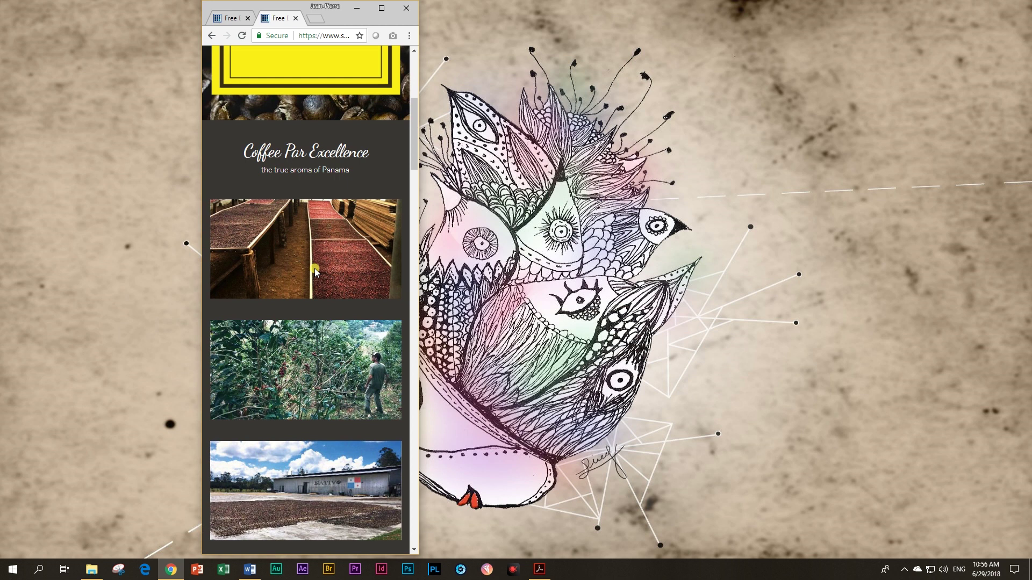
pyautogui.scroll(-20, 316, 273)
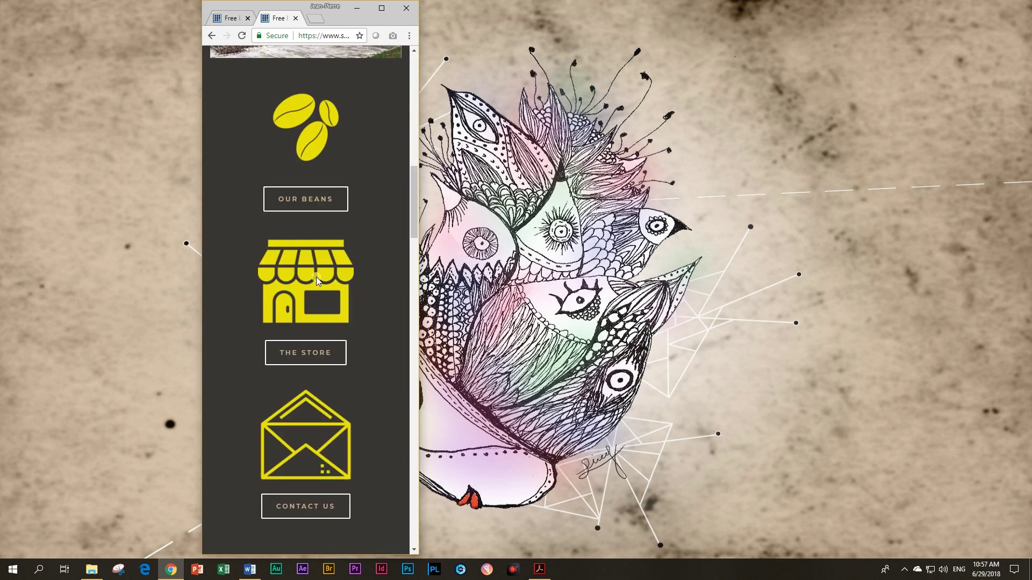
pyautogui.scroll(-12, 399, 326)
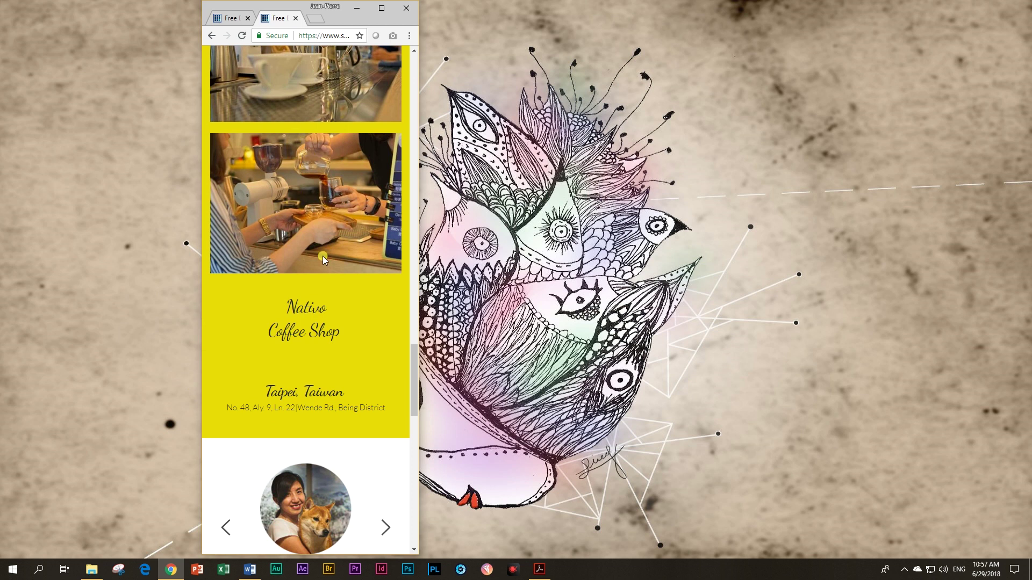
pyautogui.scroll(-8, 323, 256)
pyautogui.scroll(-5, 324, 260)
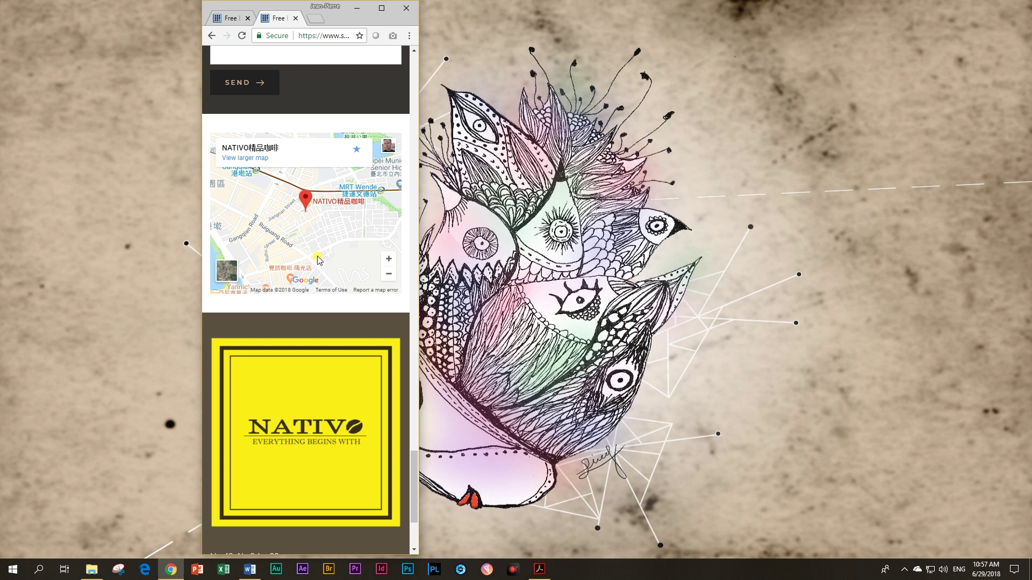
pyautogui.scroll(12, 318, 260)
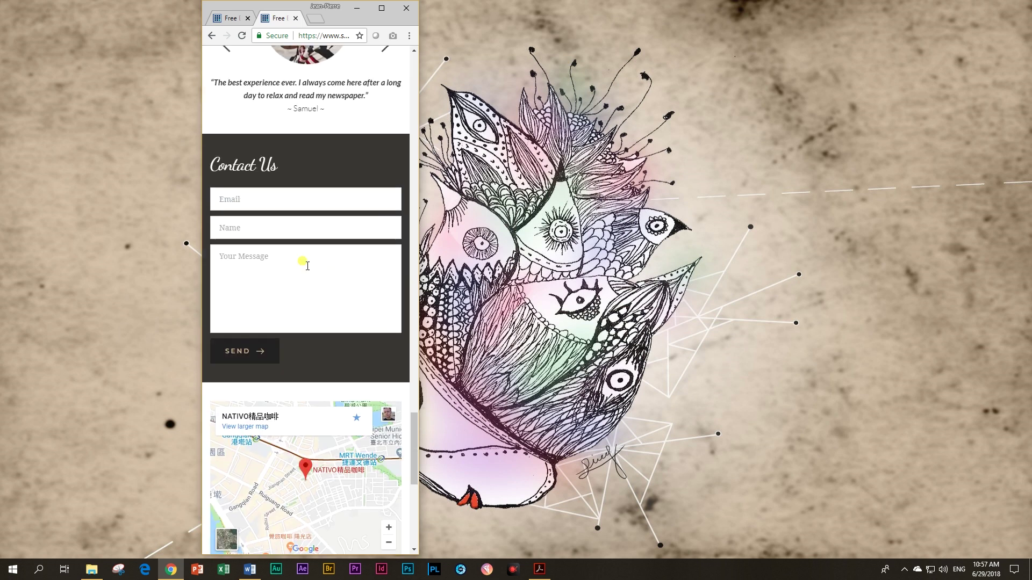
pyautogui.scroll(10, 307, 269)
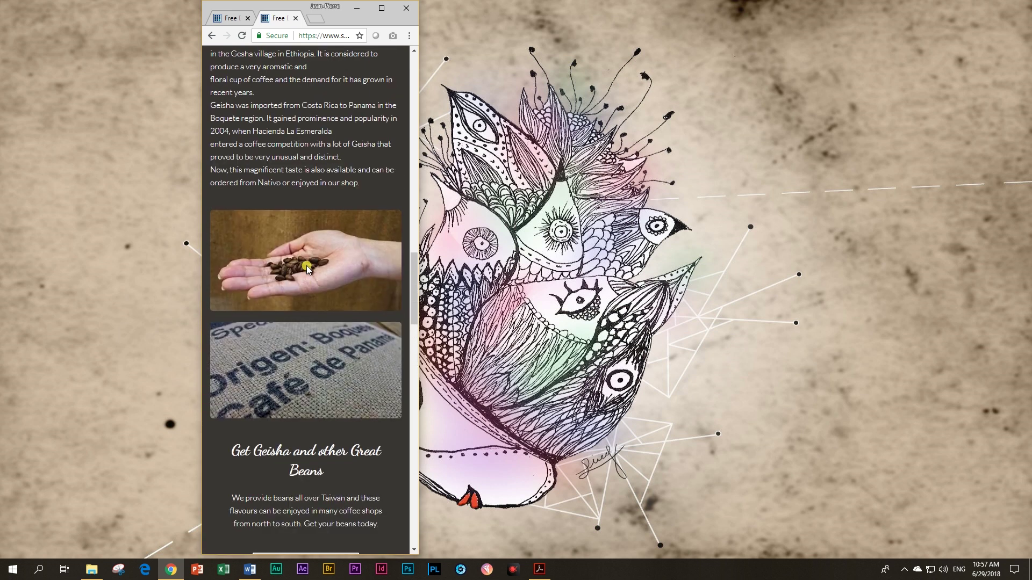
pyautogui.click(380, 8)
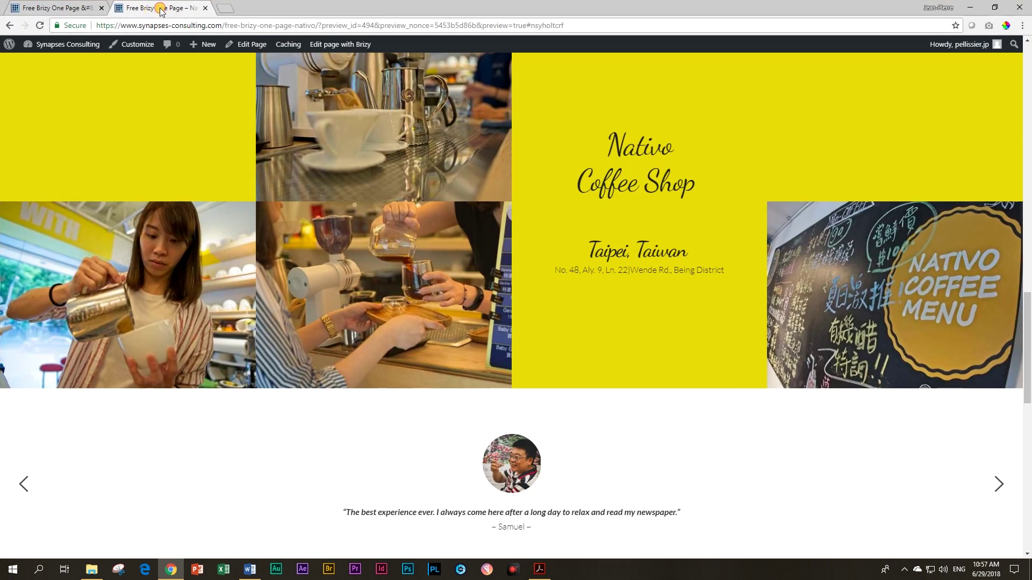
# Step: Close the preview tab and scroll the Brizy editor to the Our Beans, The Store and Contact Us icons
pyautogui.click(207, 9)
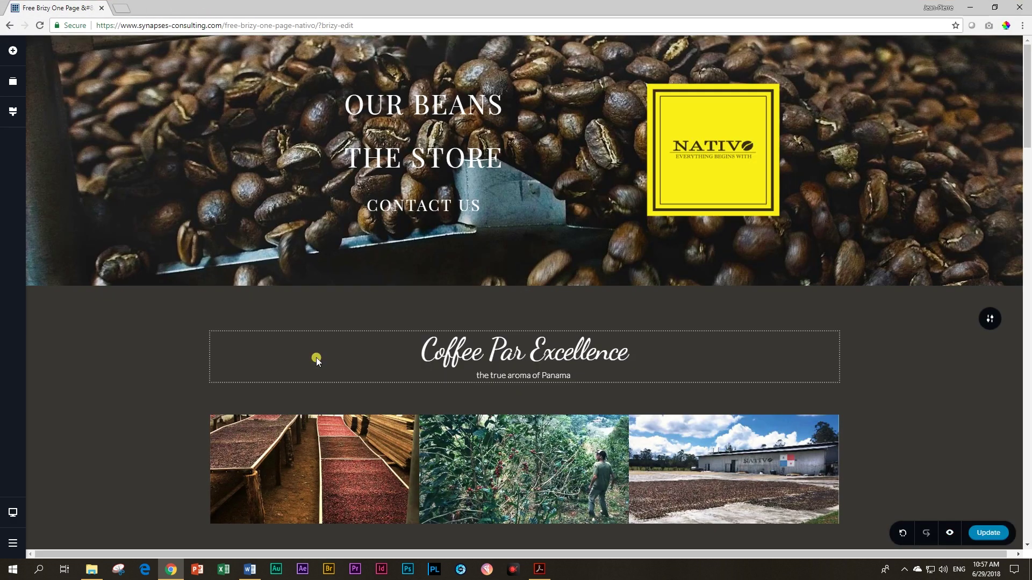
pyautogui.scroll(-5, 316, 357)
pyautogui.scroll(-20, 310, 355)
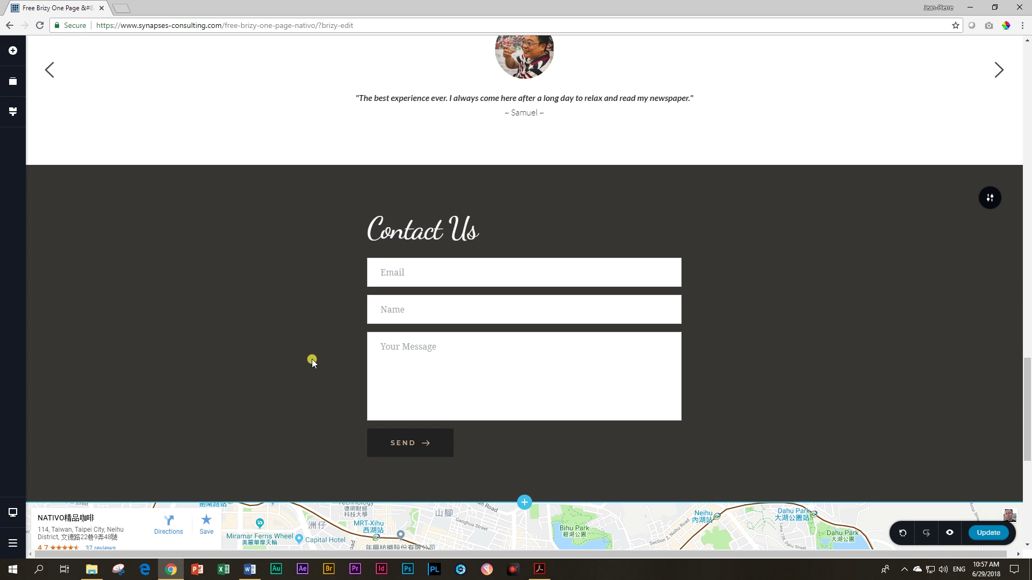
pyautogui.scroll(15, 263, 425)
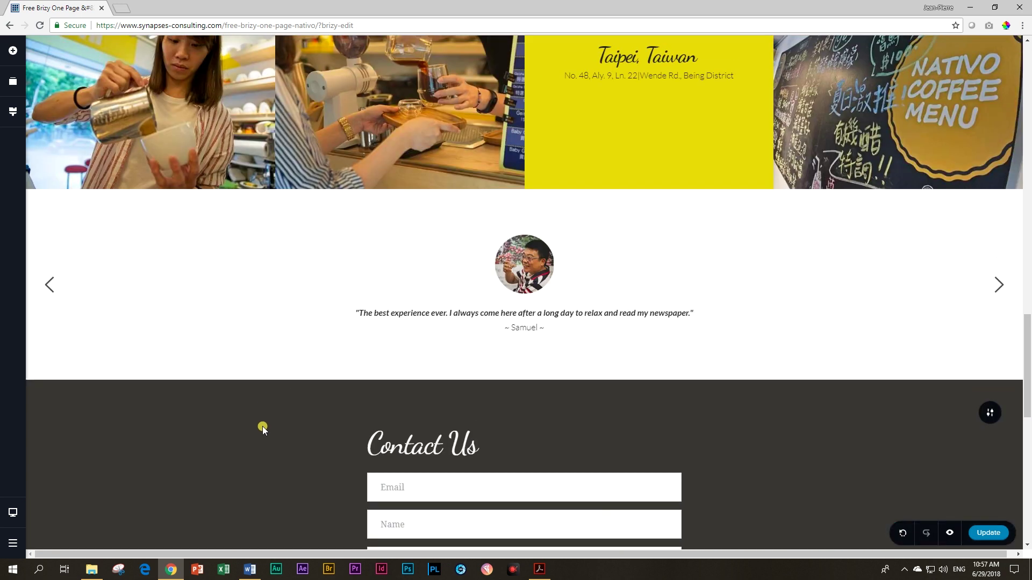
pyautogui.scroll(8, 262, 422)
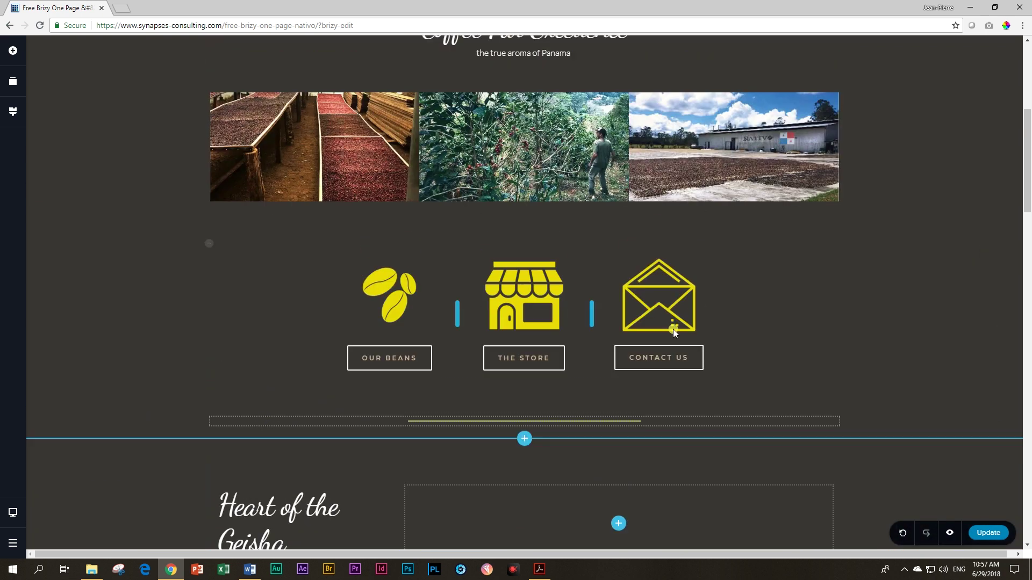